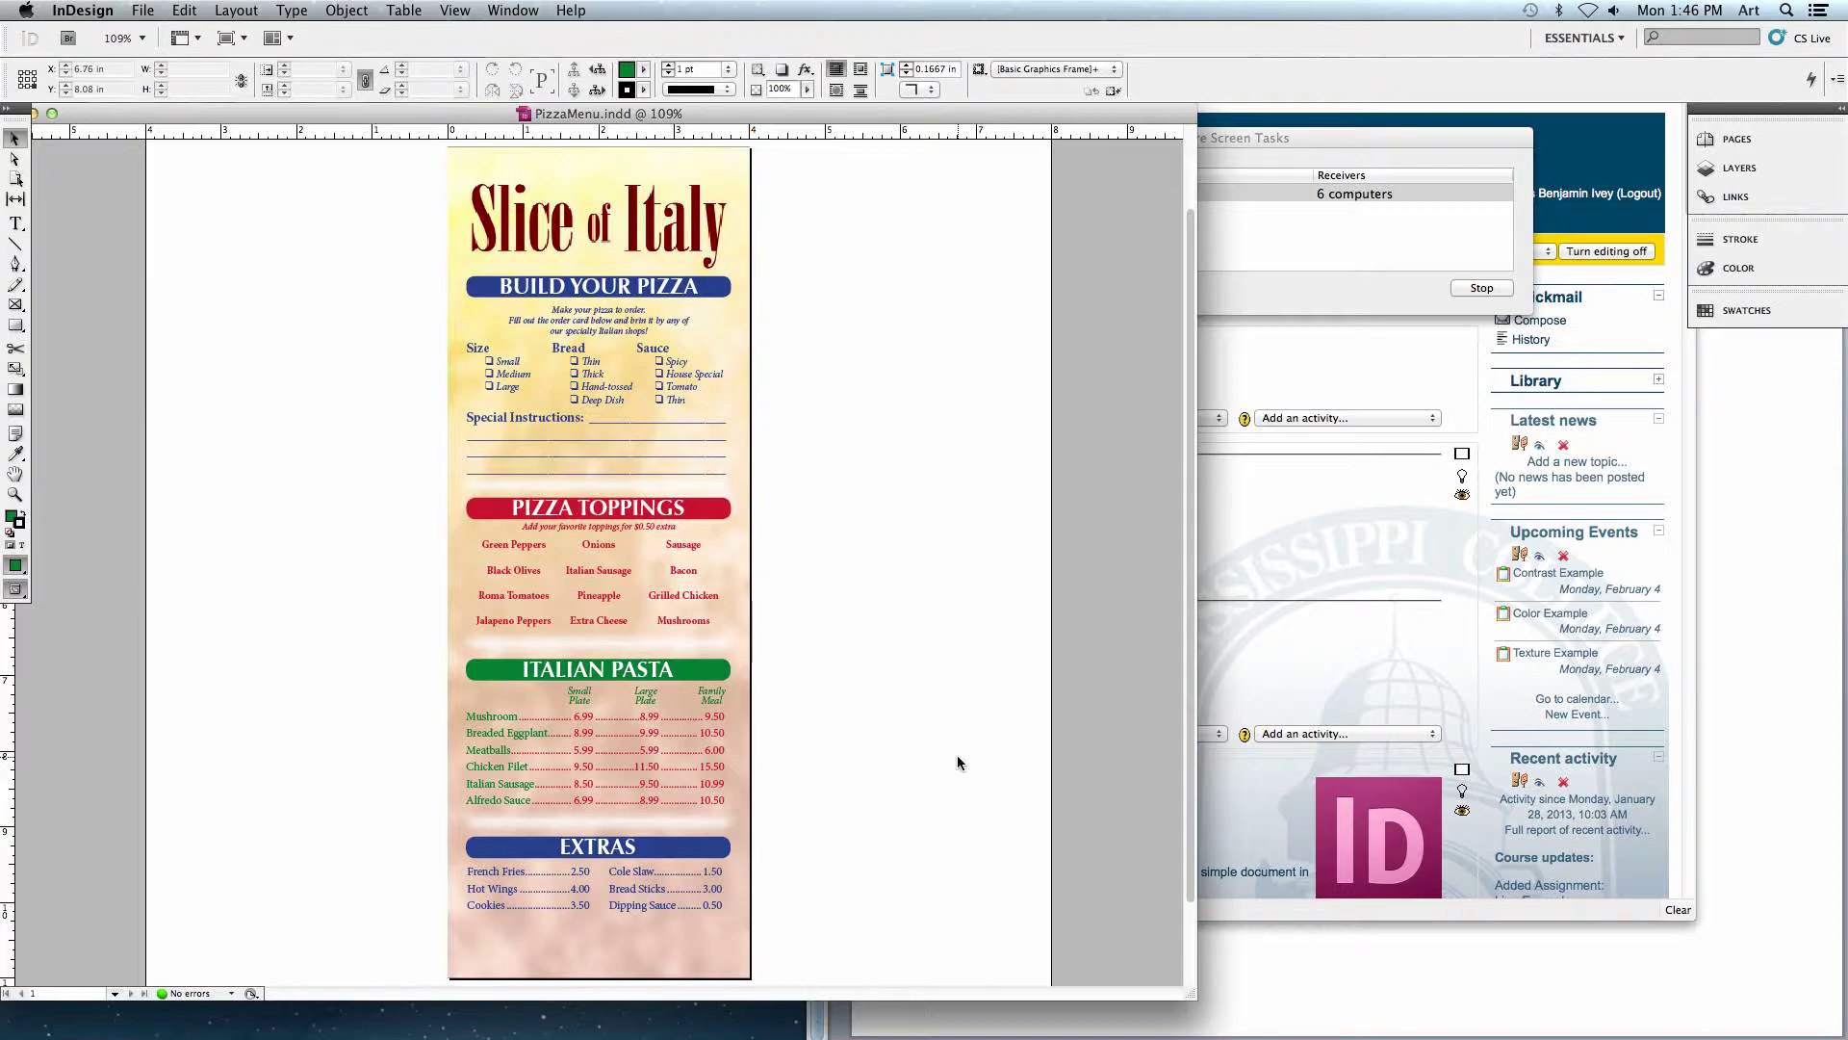
- Switch to Firefox, download Background.jpg from the Pizza Menu project on the course page, and close its preview
{"action": "left_click", "coordinate": [1213, 640]}
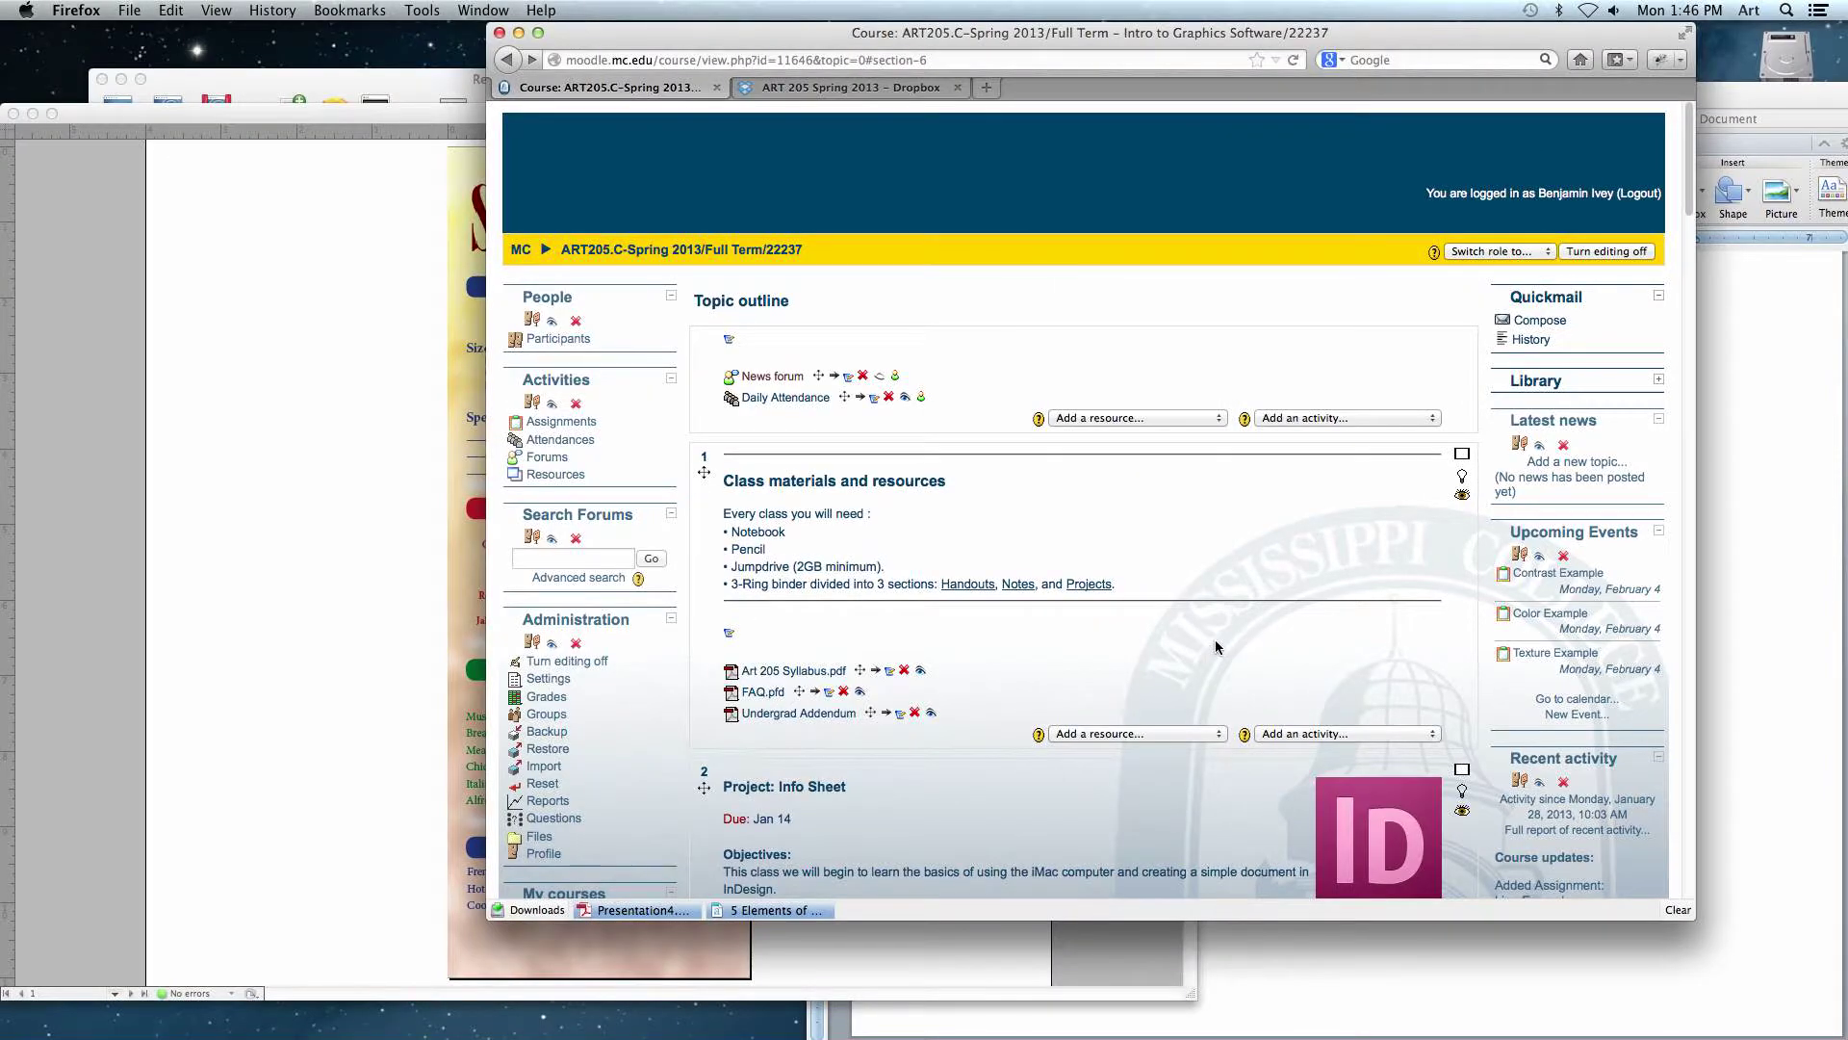
{"action": "scroll", "coordinate": [1211, 653], "scroll_direction": "down", "scroll_amount": 20}
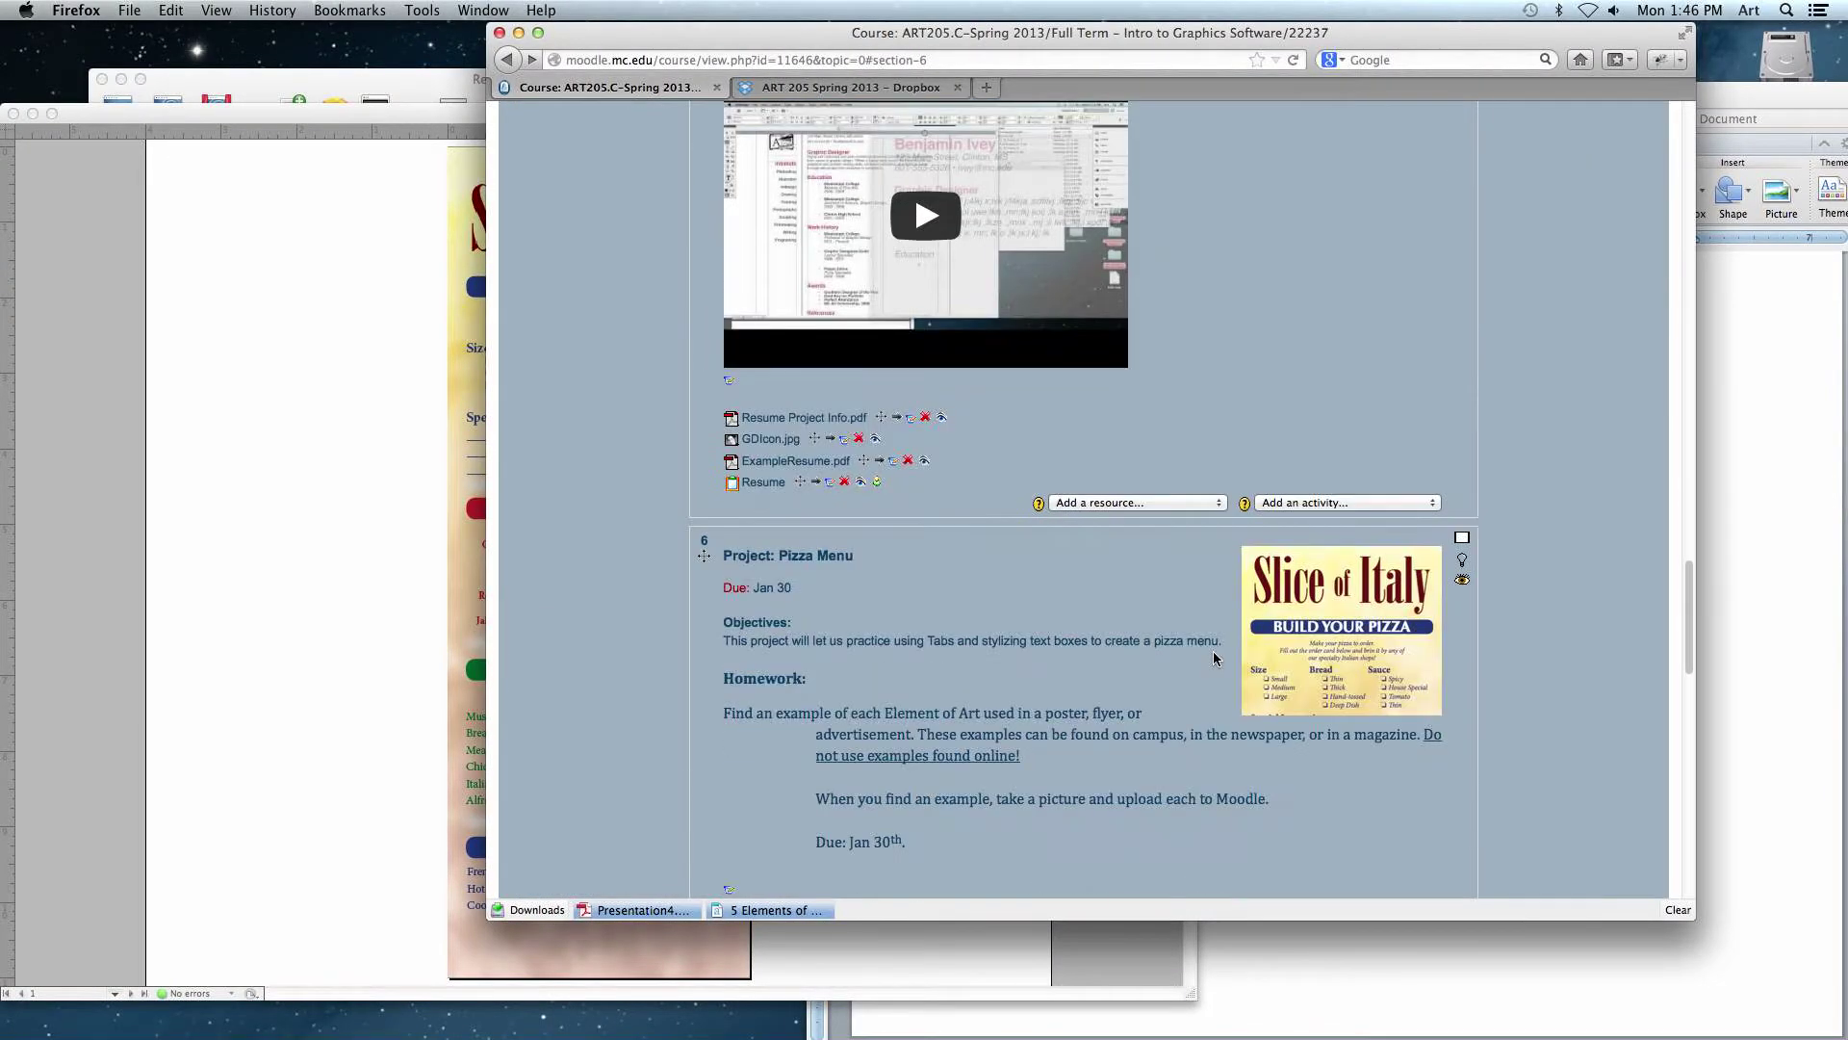
{"action": "scroll", "coordinate": [1213, 651], "scroll_direction": "up", "scroll_amount": 3}
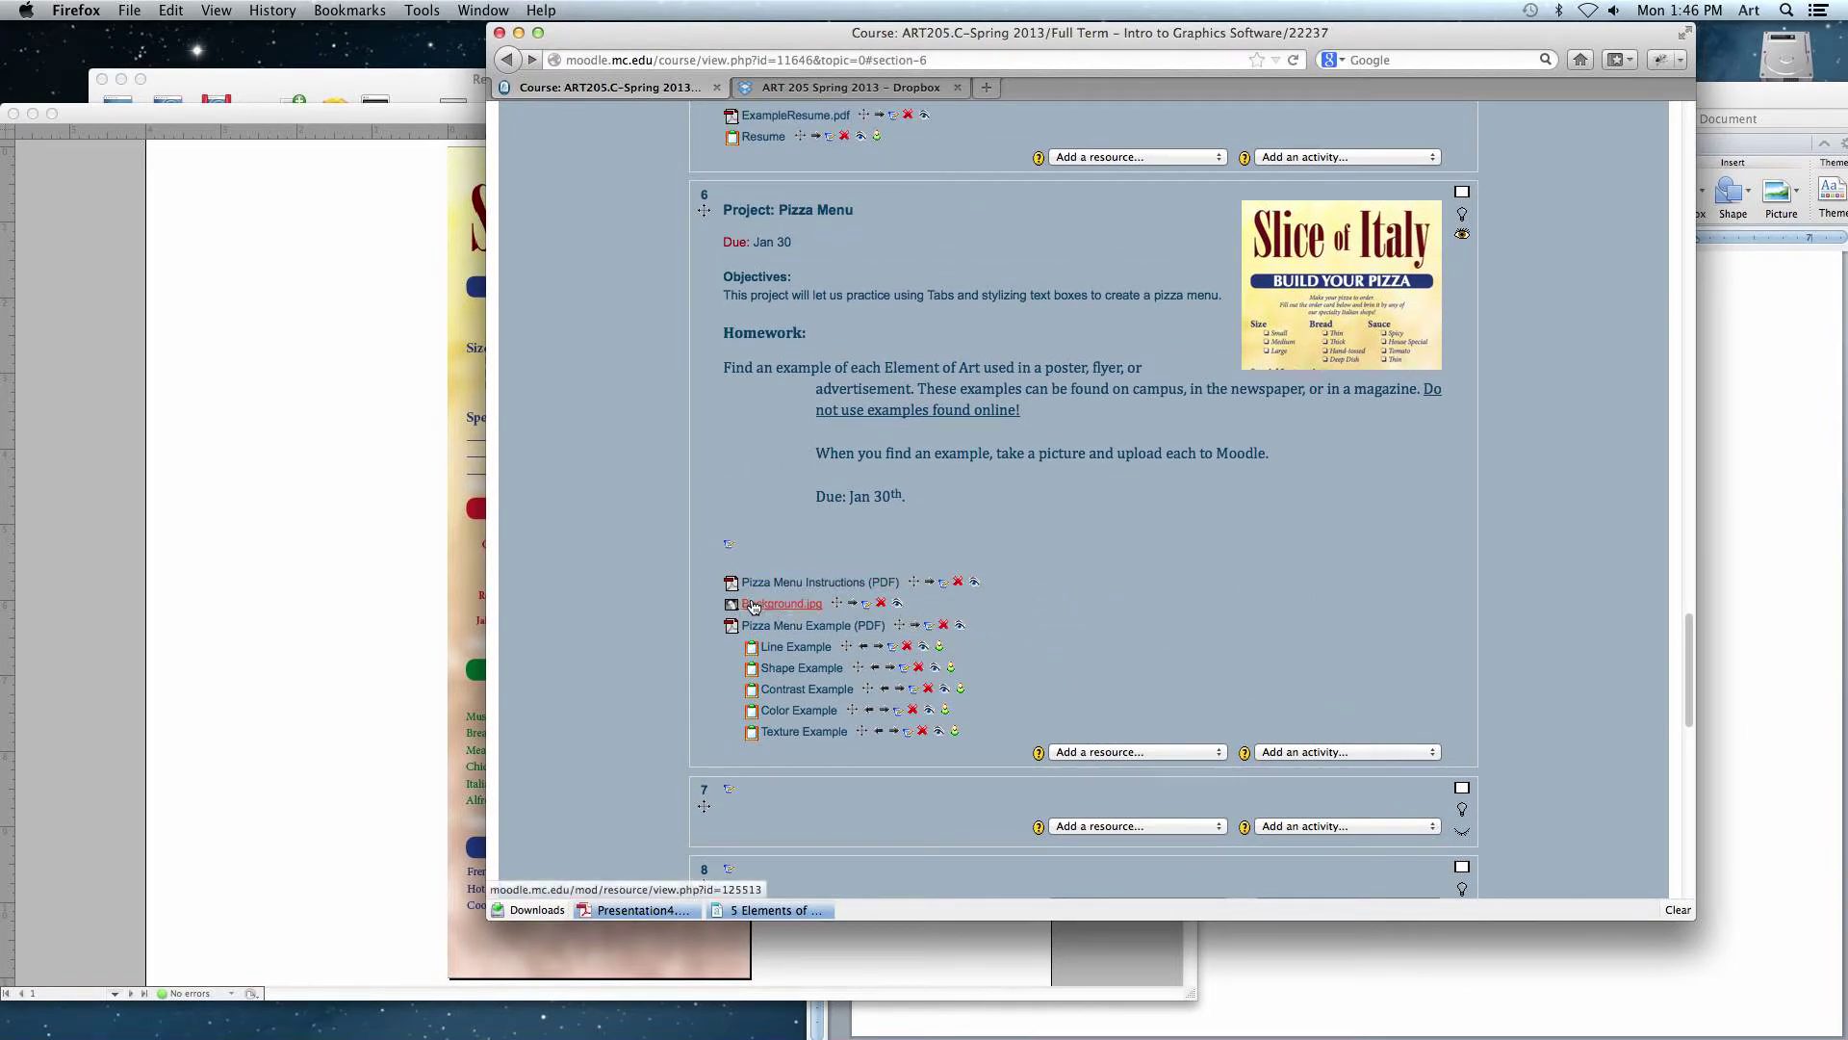
{"action": "left_click", "coordinate": [811, 603]}
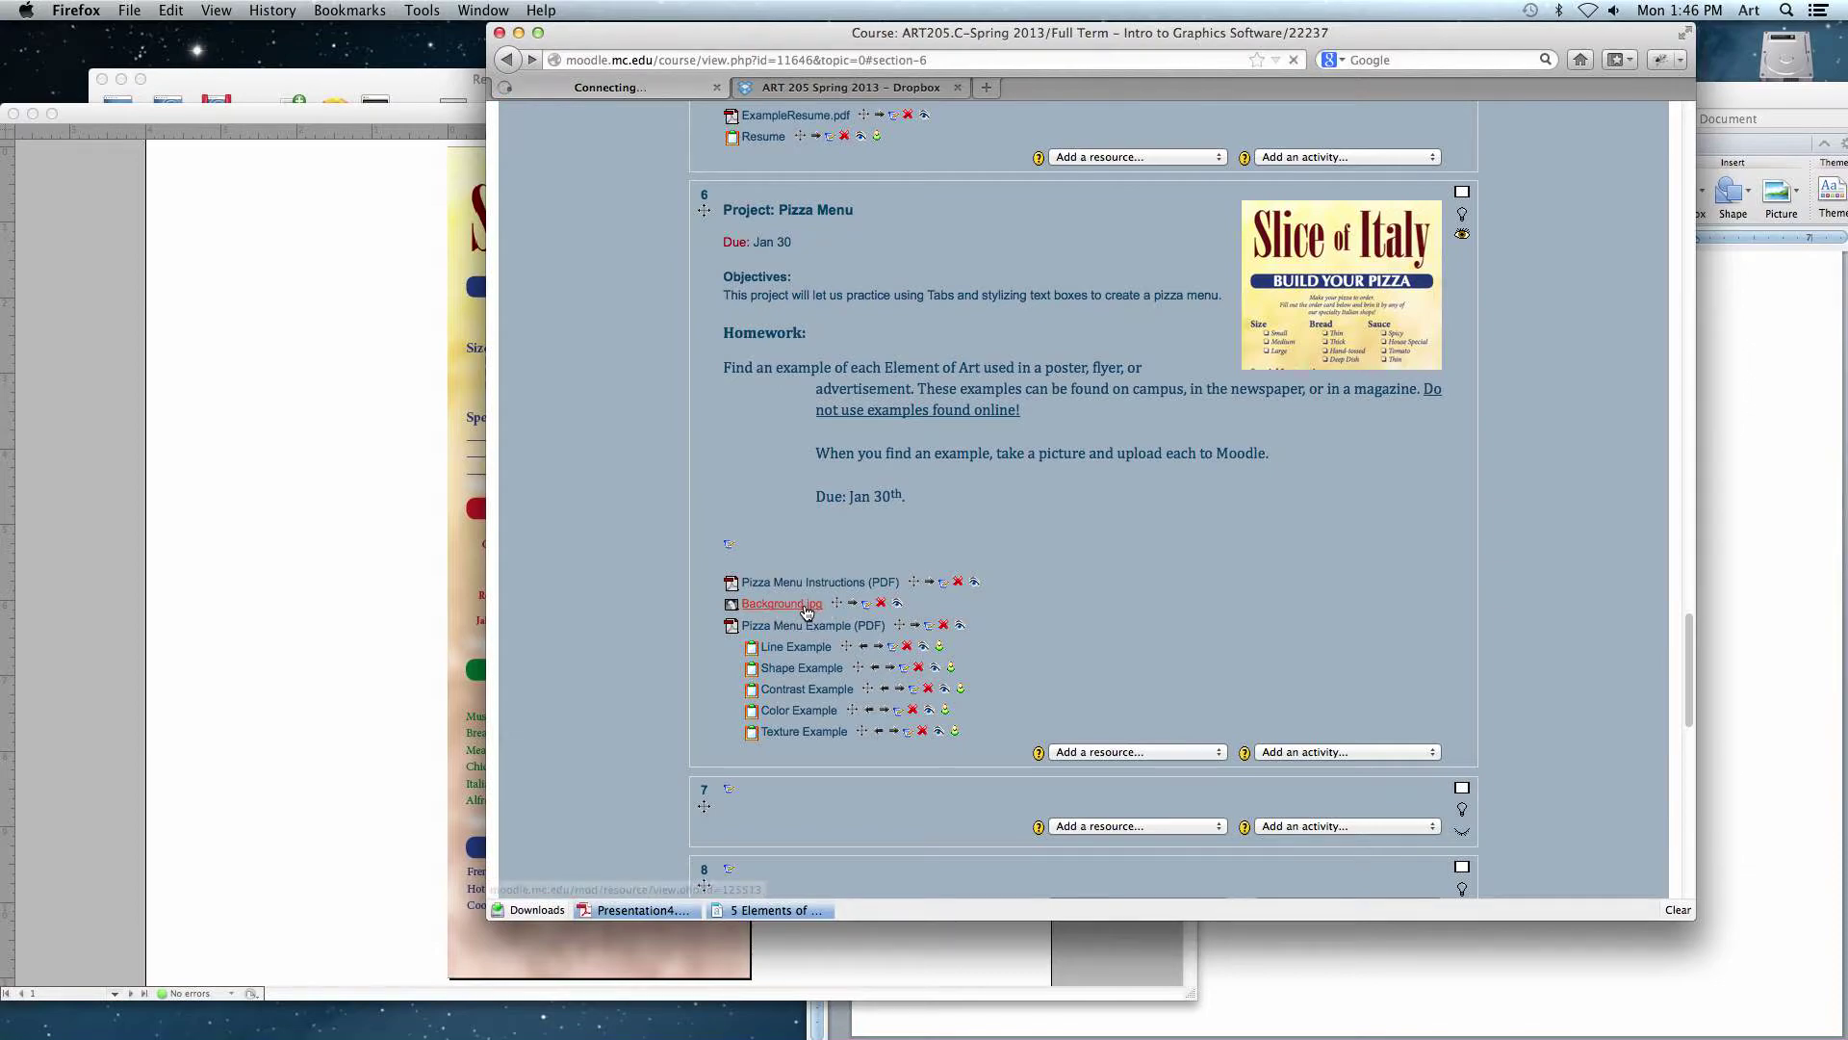
{"action": "key", "text": "Return"}
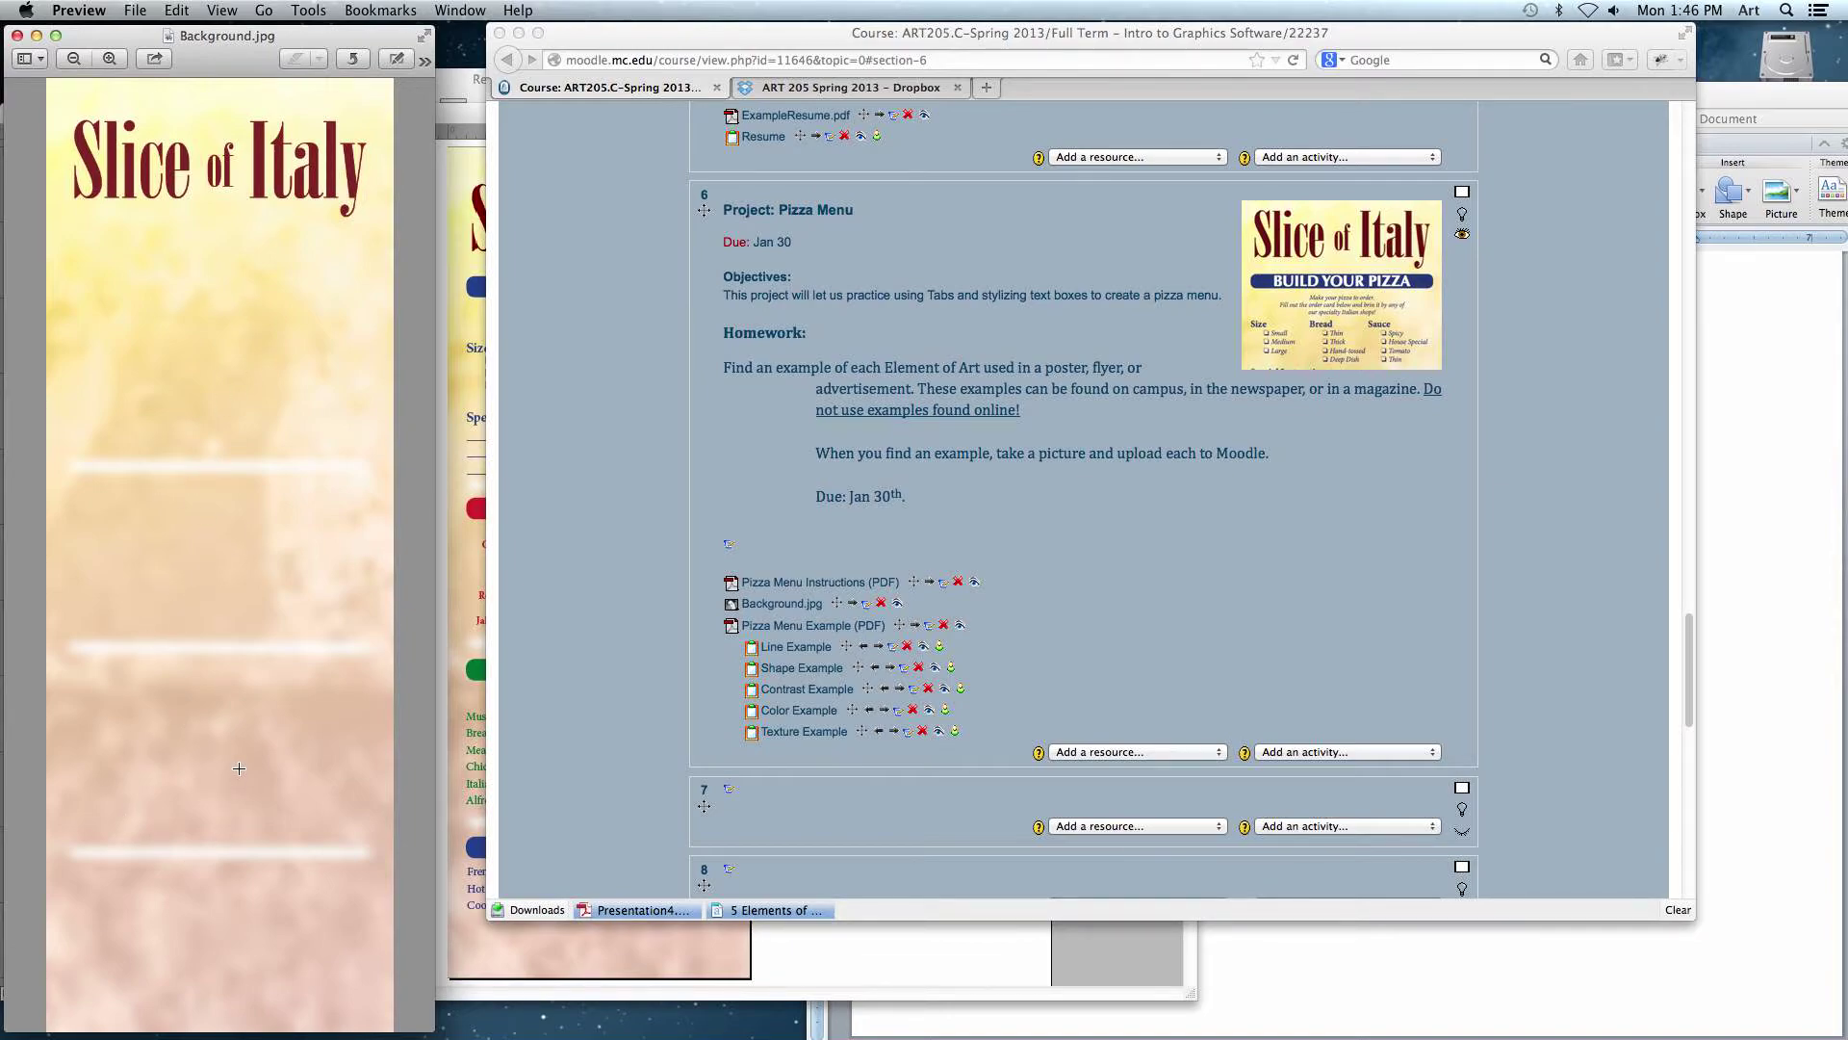
{"action": "key", "text": "super+w"}
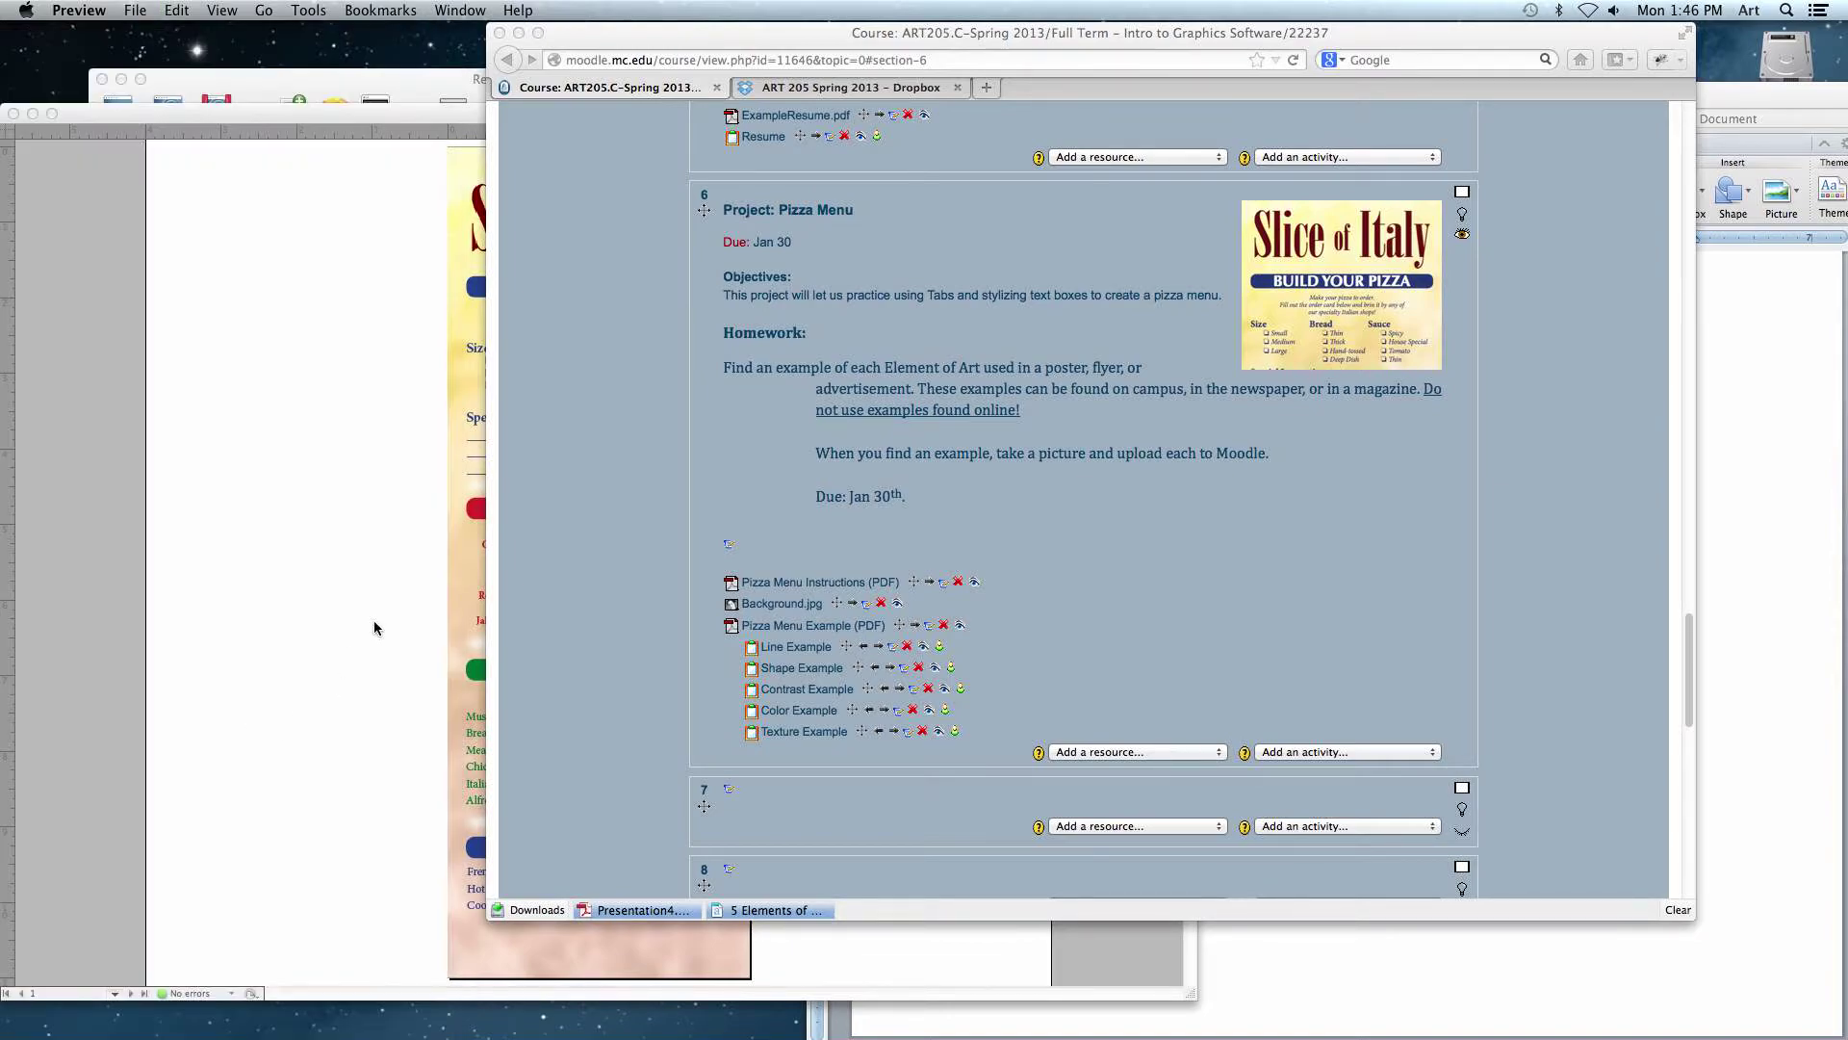
- Switch back to InDesign and minimize the PizzaMenu.indd document window
{"action": "left_click", "coordinate": [385, 383]}
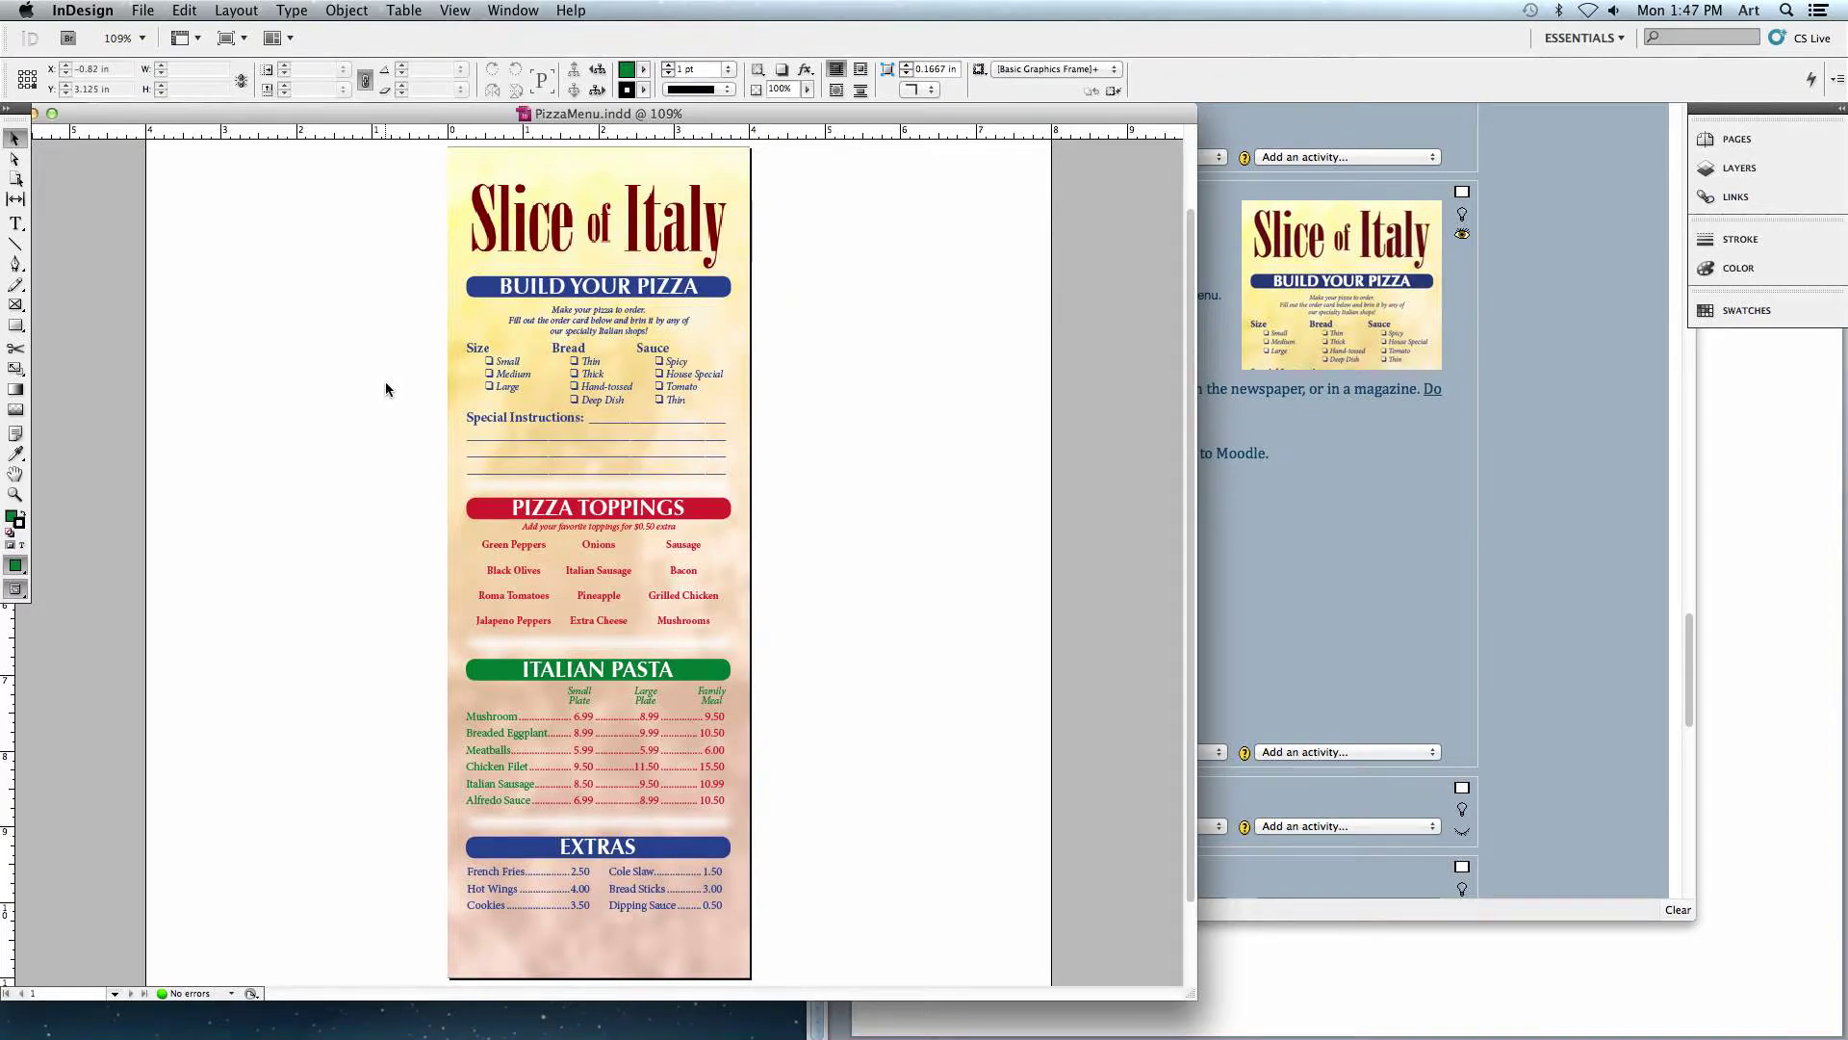
{"action": "double_click", "coordinate": [185, 111]}
{"action": "left_click", "coordinate": [201, 120]}
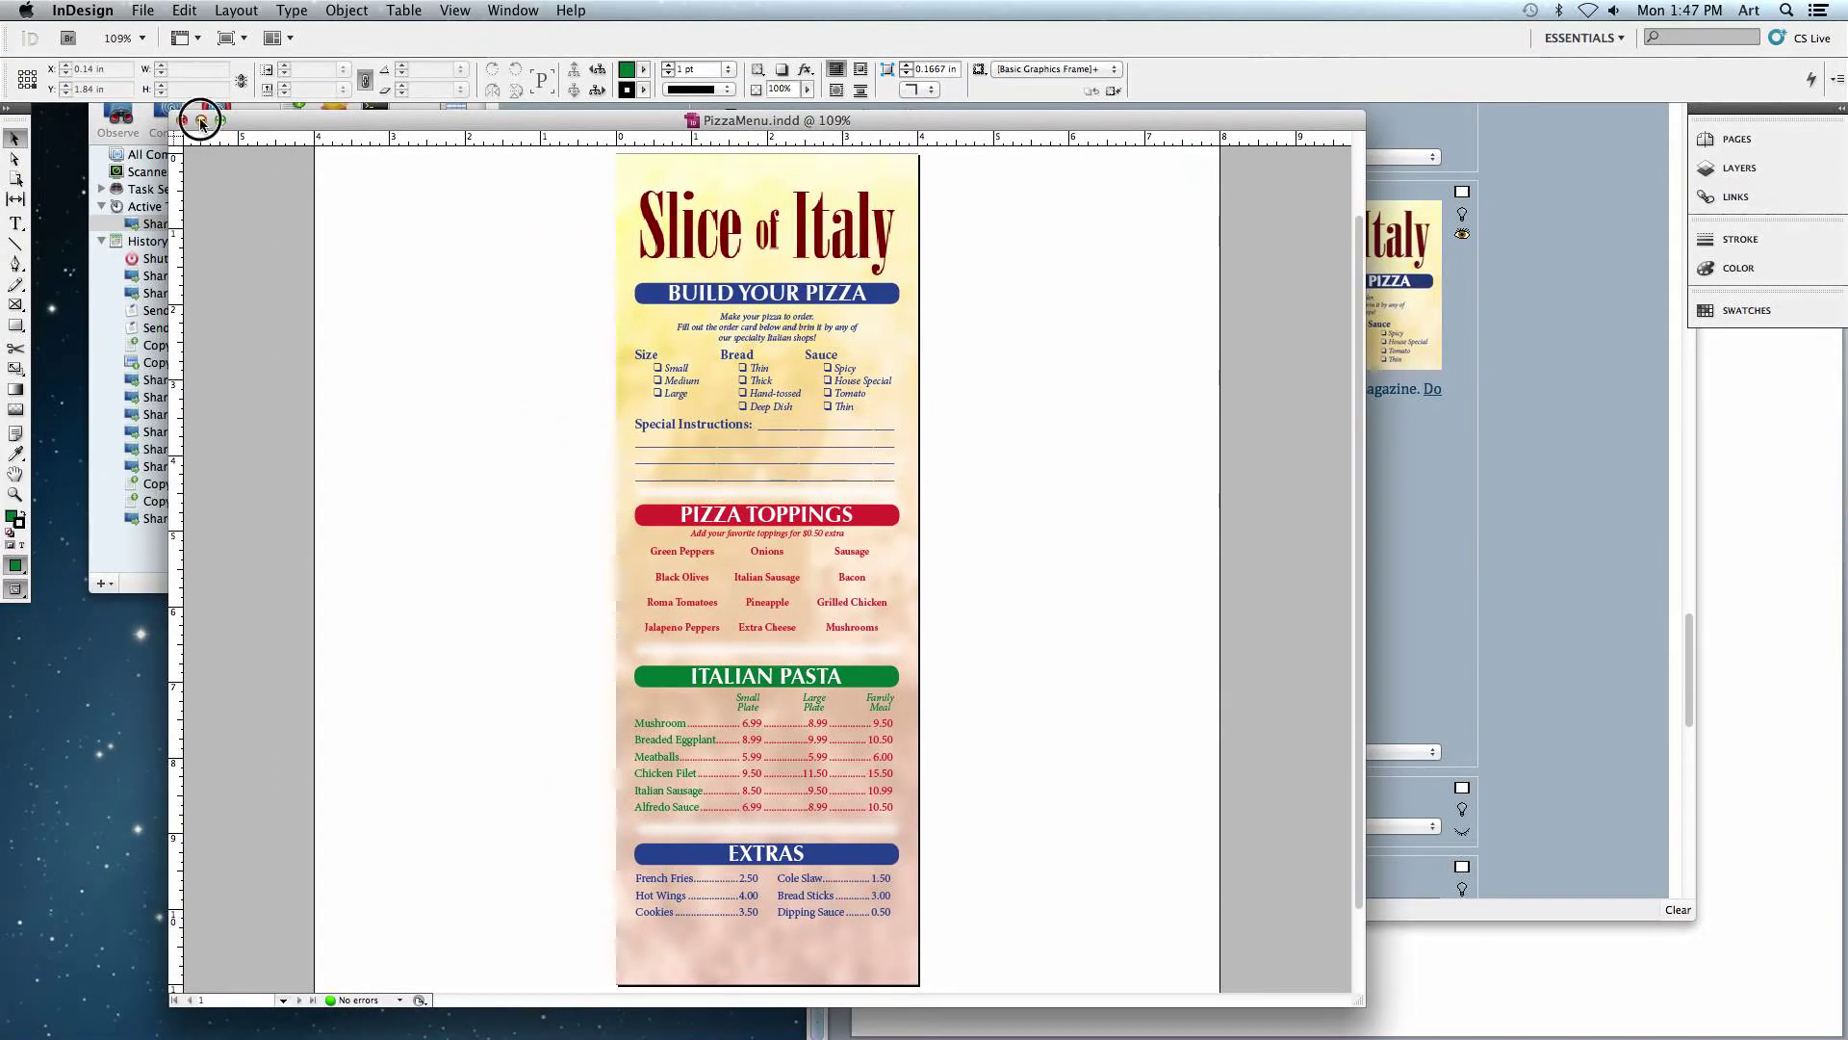
- Create a new print document 4 in wide and 11 in high with 0.25 in margins on all sides
{"action": "left_click", "coordinate": [147, 11]}
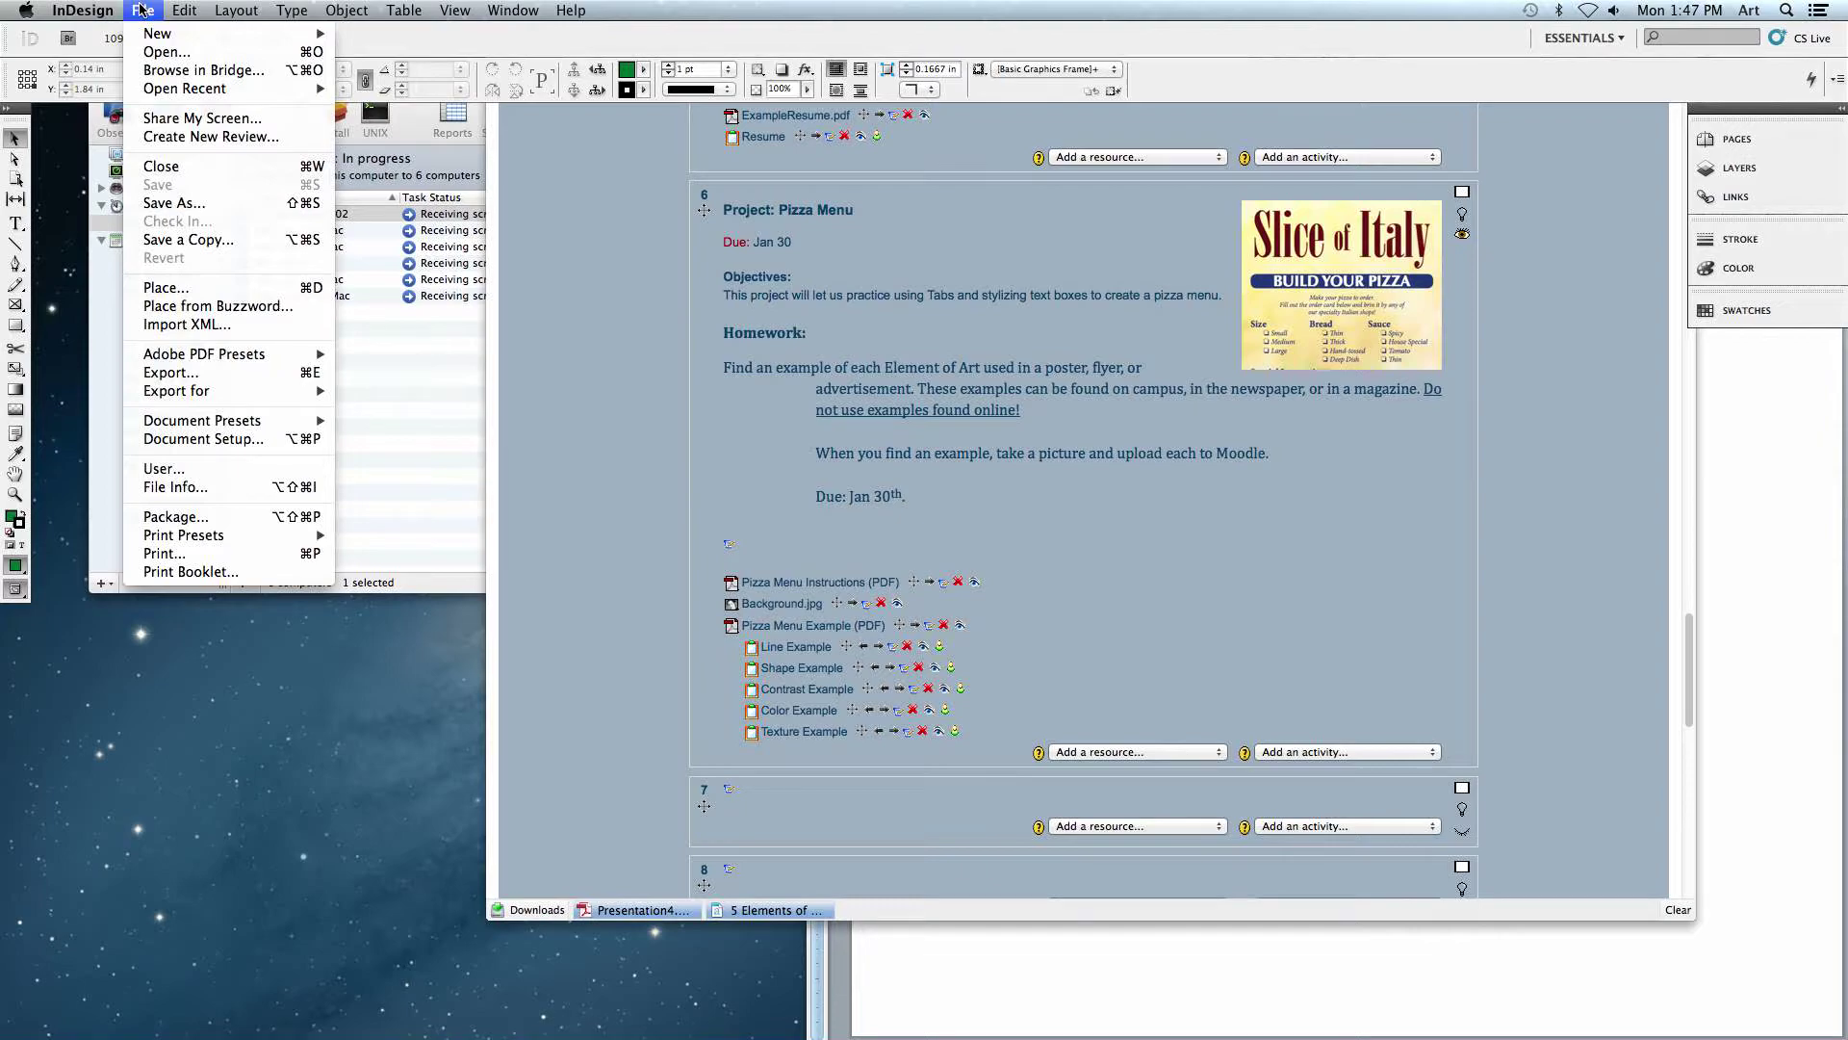
{"action": "mouse_move", "coordinate": [145, 35]}
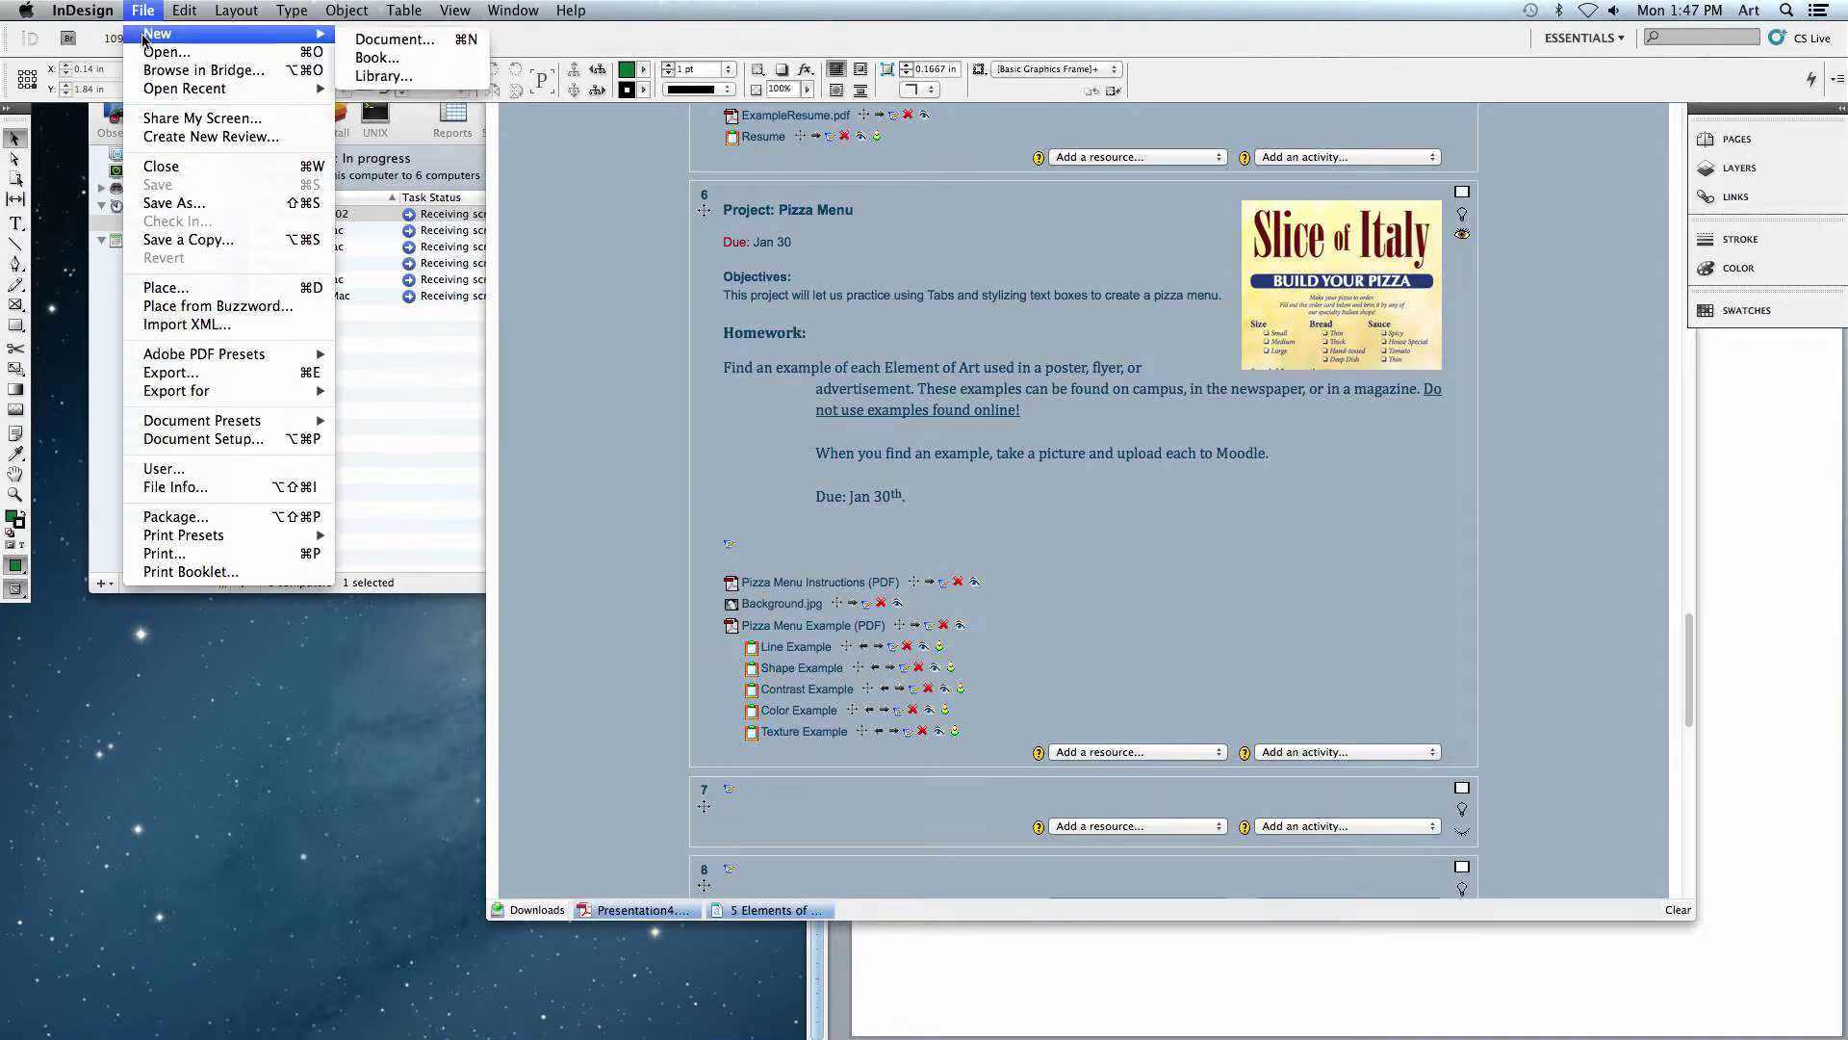
{"action": "left_click", "coordinate": [396, 40]}
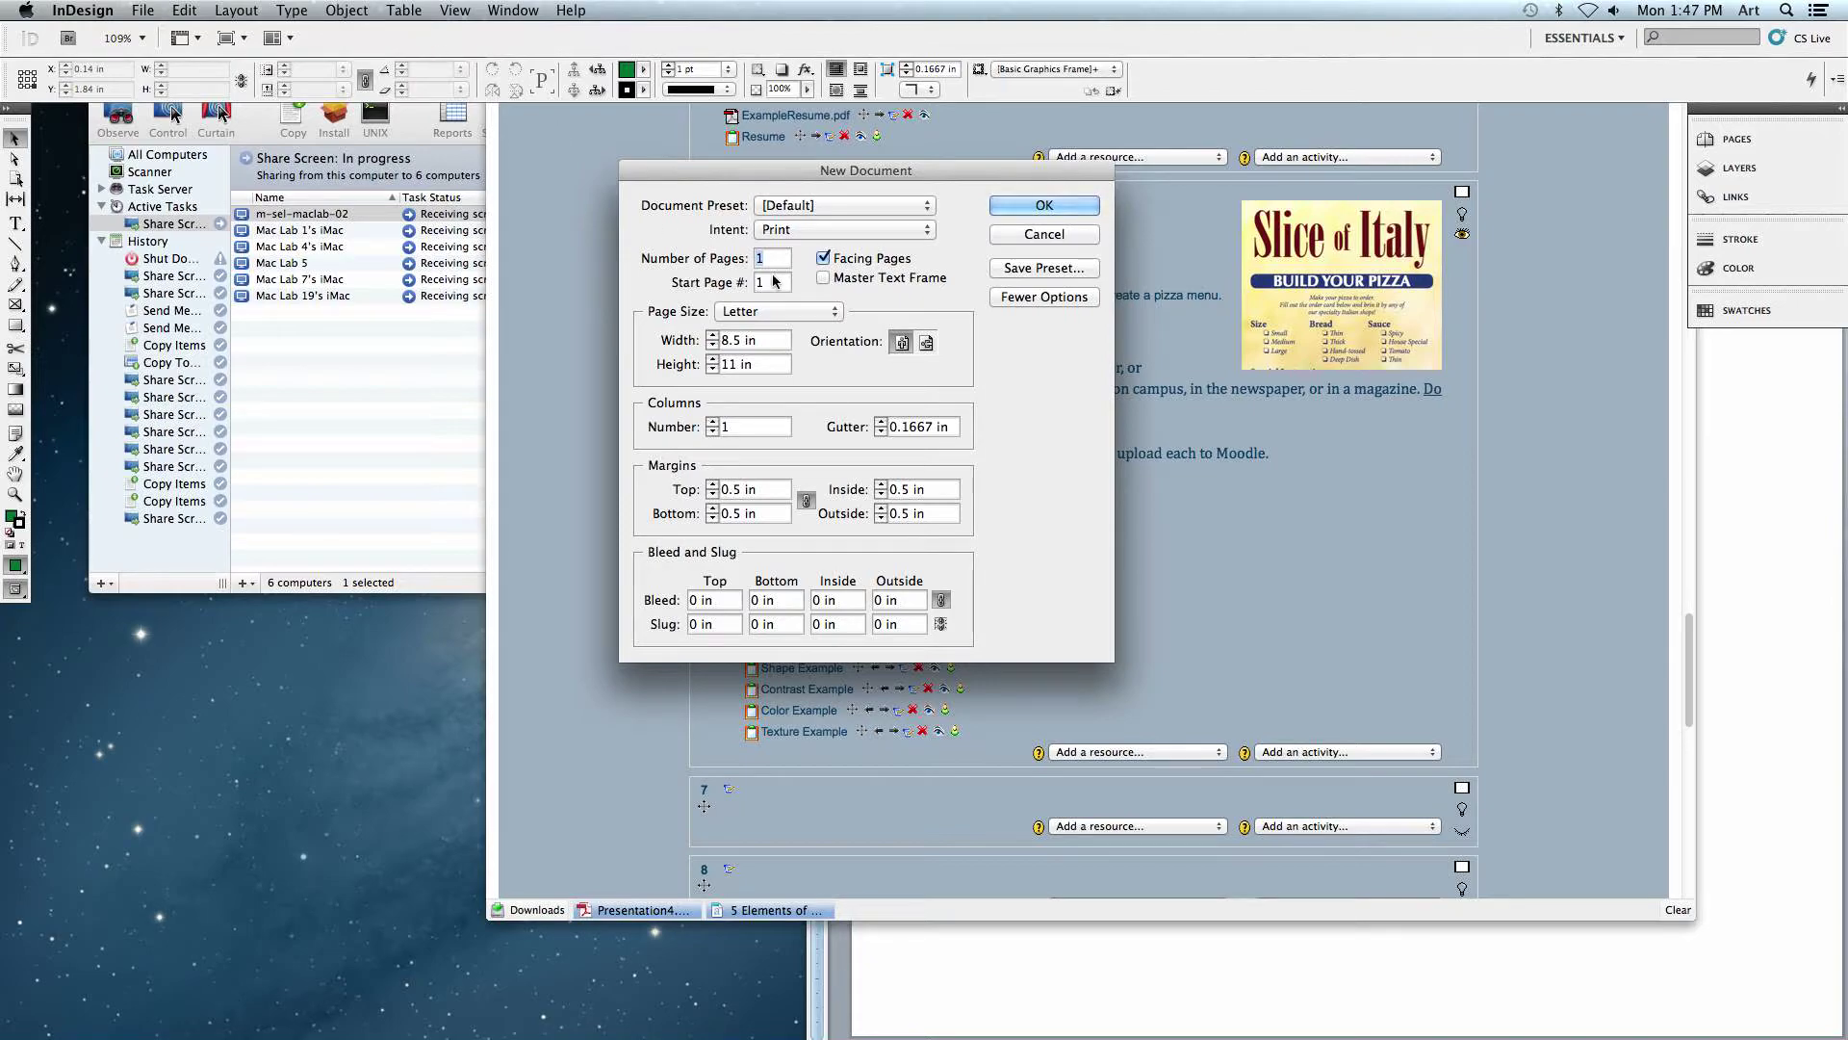
{"action": "double_click", "coordinate": [733, 341]}
{"action": "type", "text": "4"}
{"action": "left_click", "coordinate": [735, 490]}
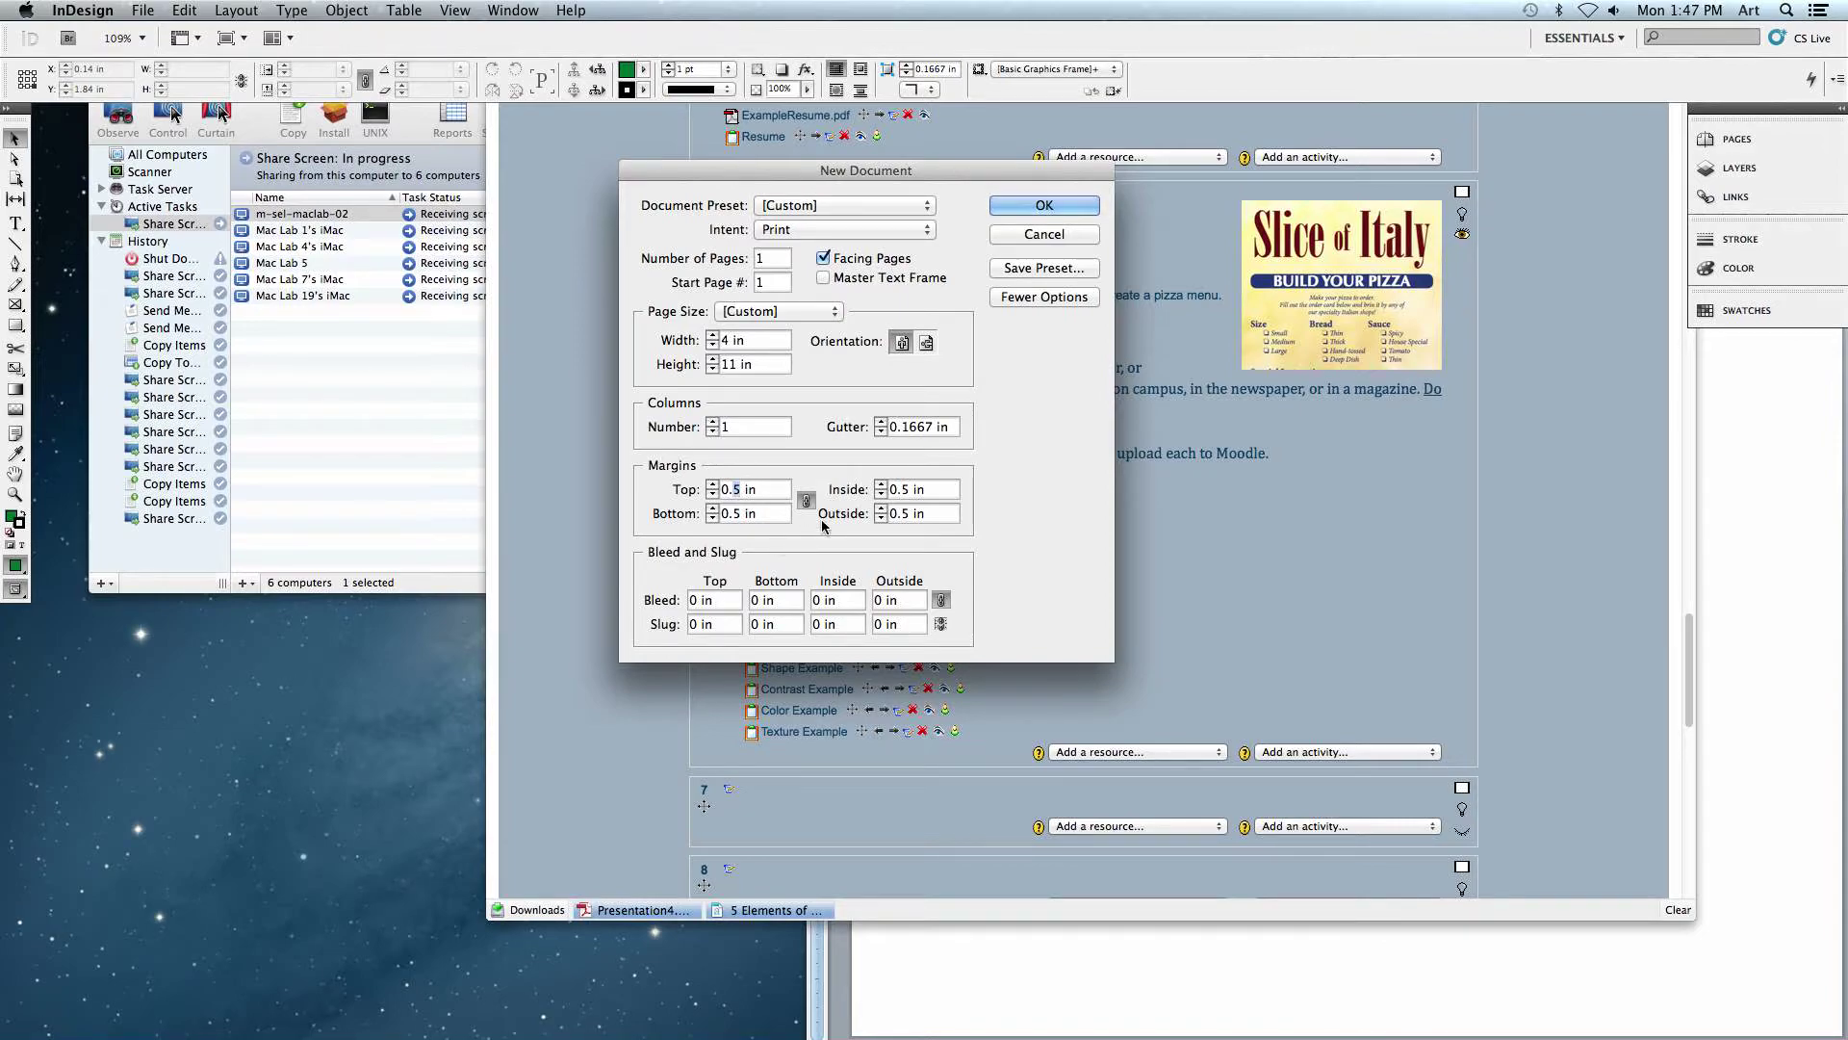
{"action": "key", "text": "BackSpace"}
{"action": "type", "text": "25"}
{"action": "key", "text": "Tab"}
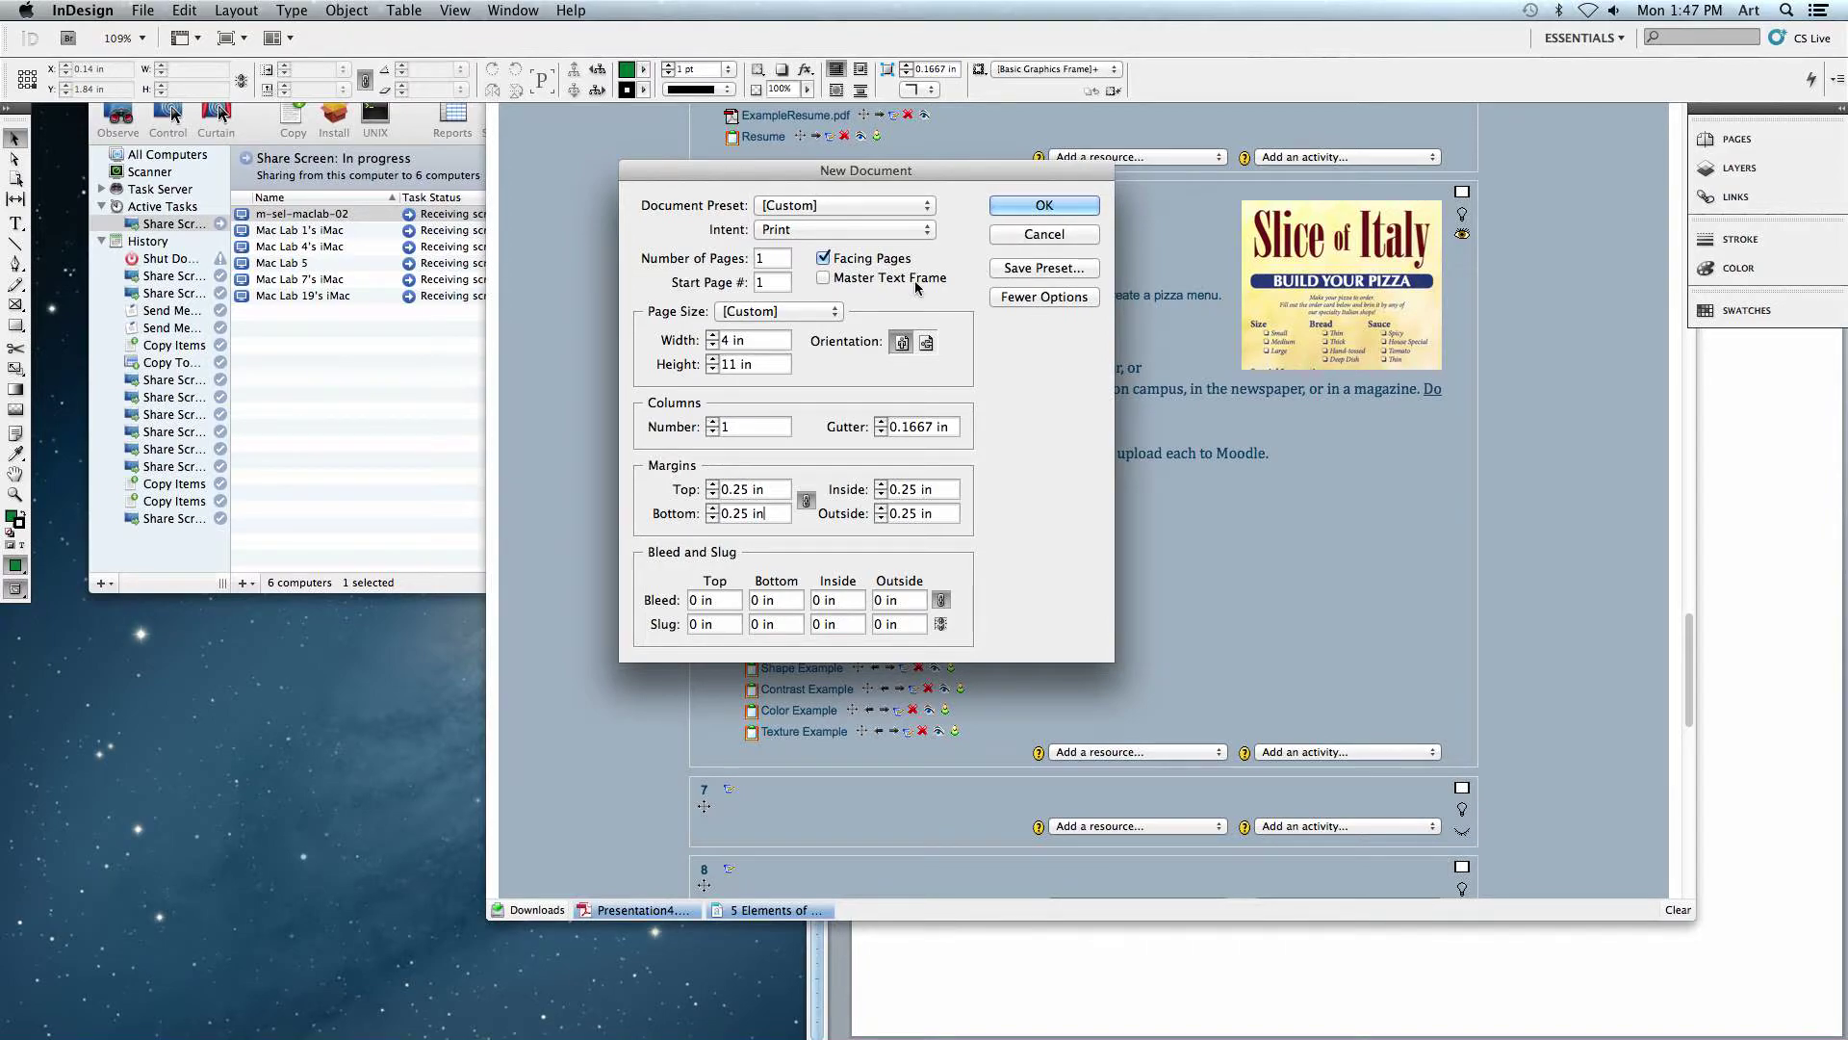
{"action": "key", "text": "Return"}
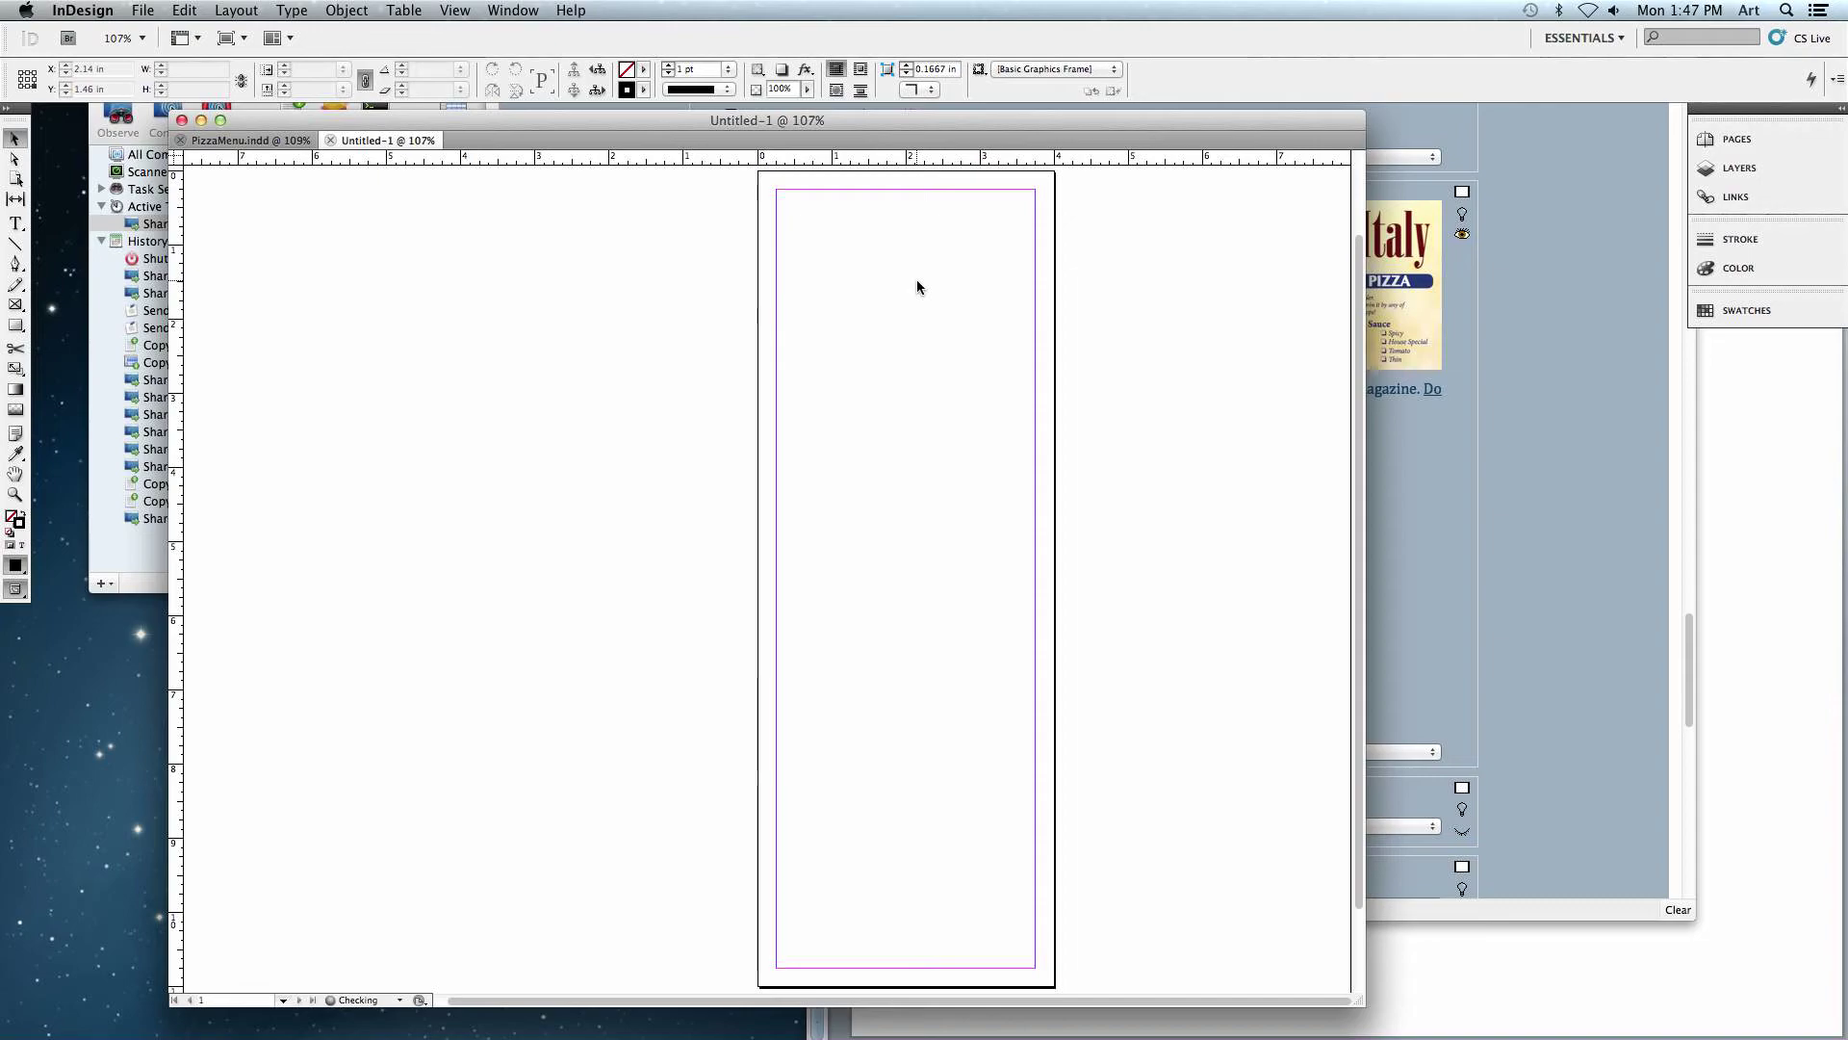
- Enlarge the document window and draw a rectangular graphics frame about 3.86 by 11 in over the page
{"action": "left_click_drag", "start_coordinate": [589, 128], "coordinate": [507, 123]}
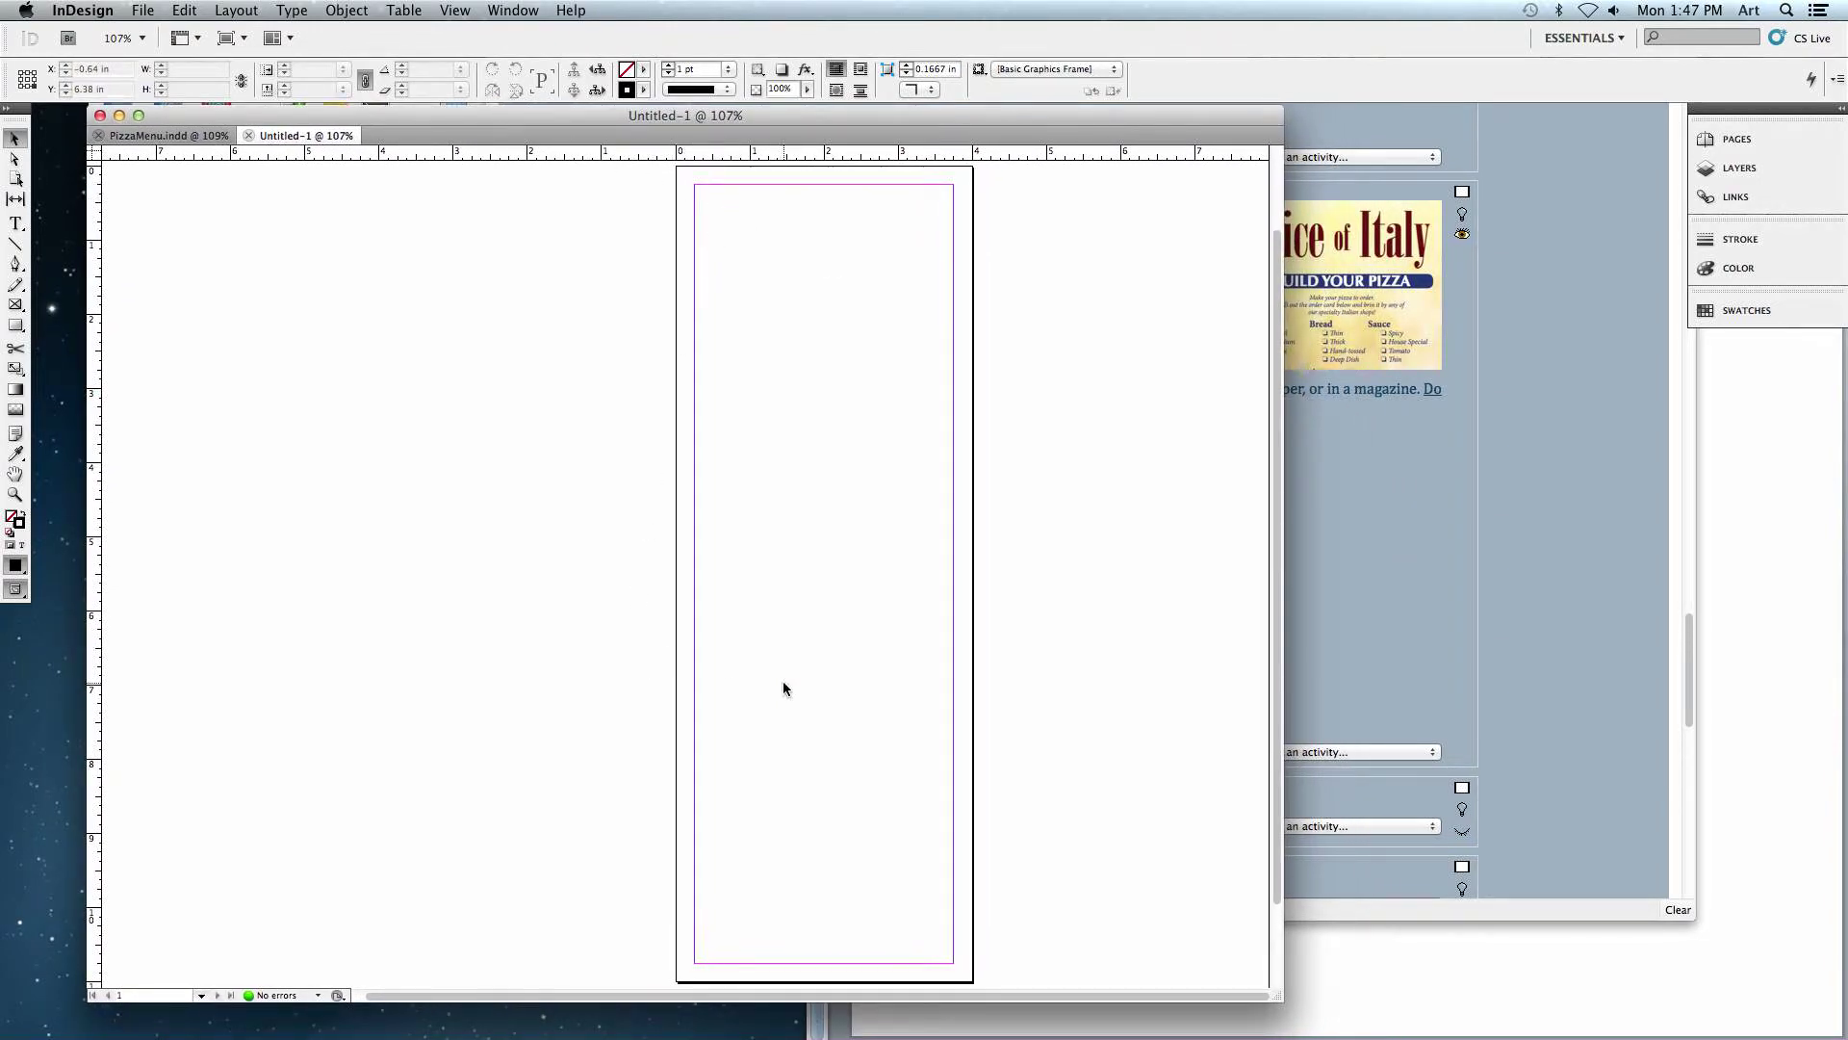
{"action": "left_click_drag", "start_coordinate": [1285, 995], "coordinate": [1470, 1010]}
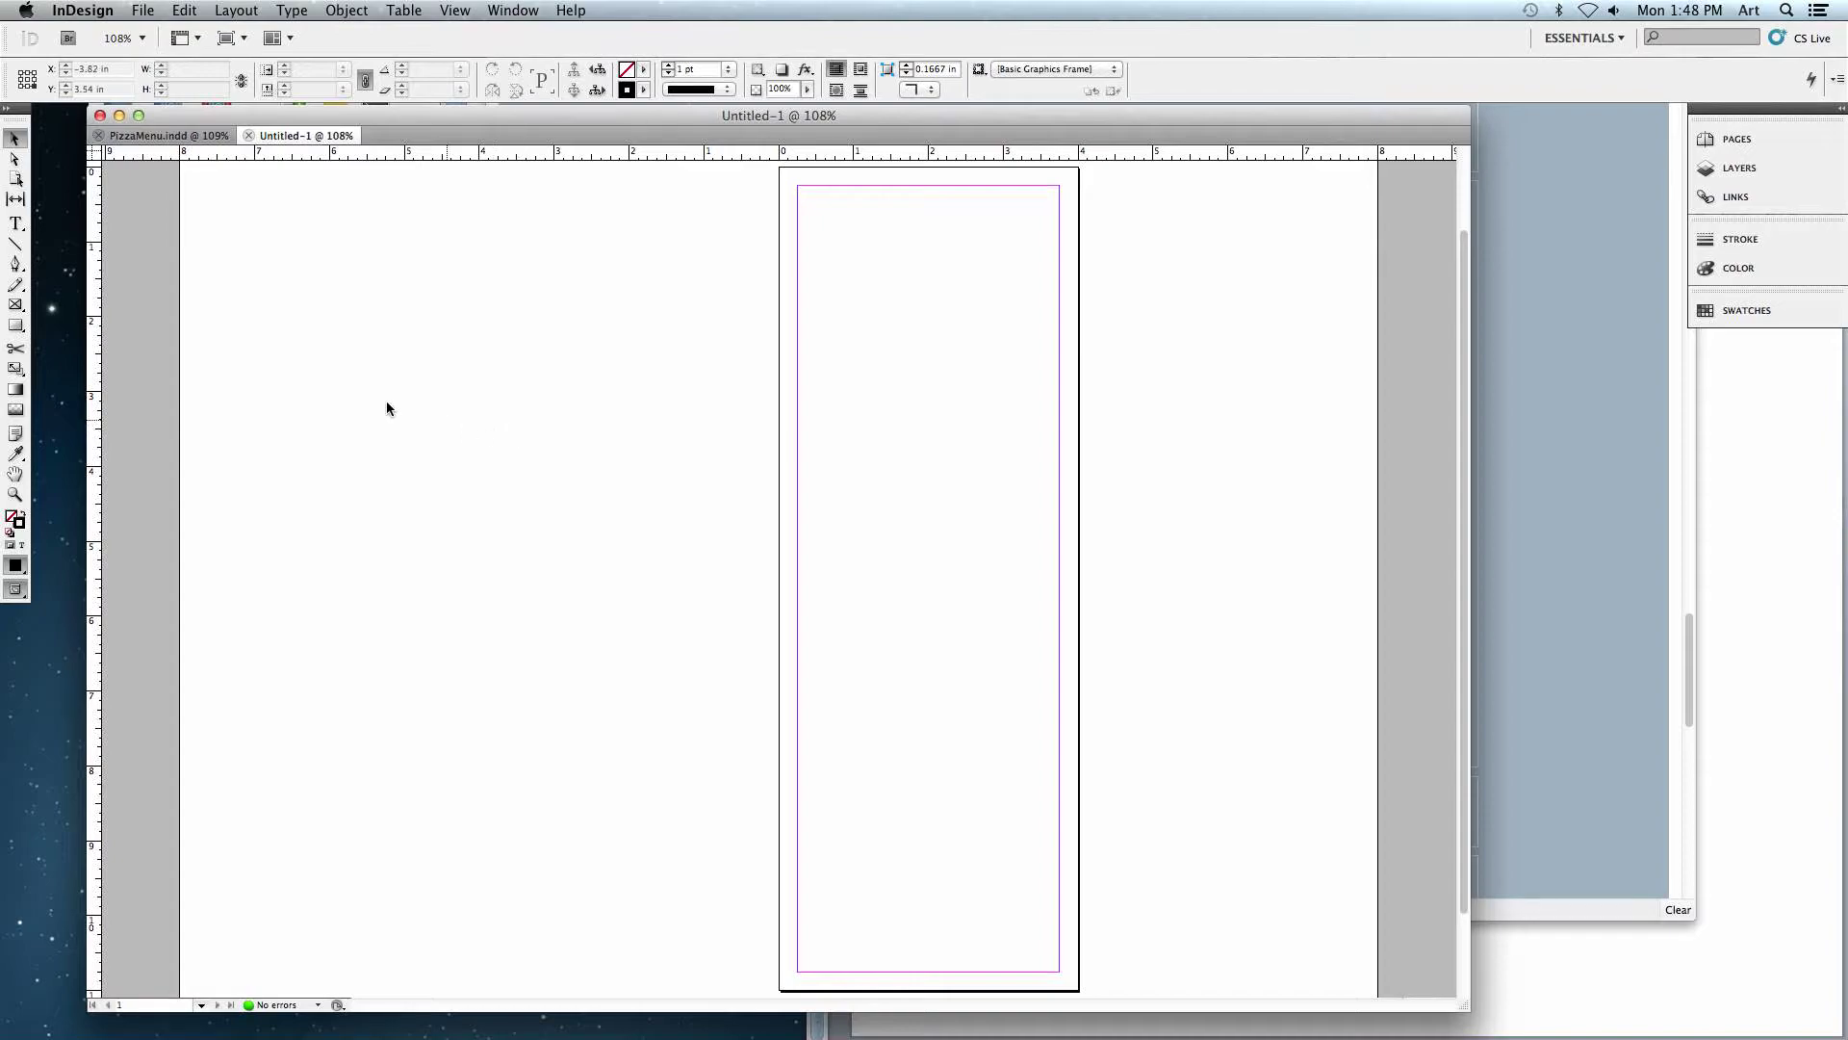
{"action": "left_click", "coordinate": [17, 306]}
{"action": "left_click_drag", "start_coordinate": [785, 168], "coordinate": [1077, 989]}
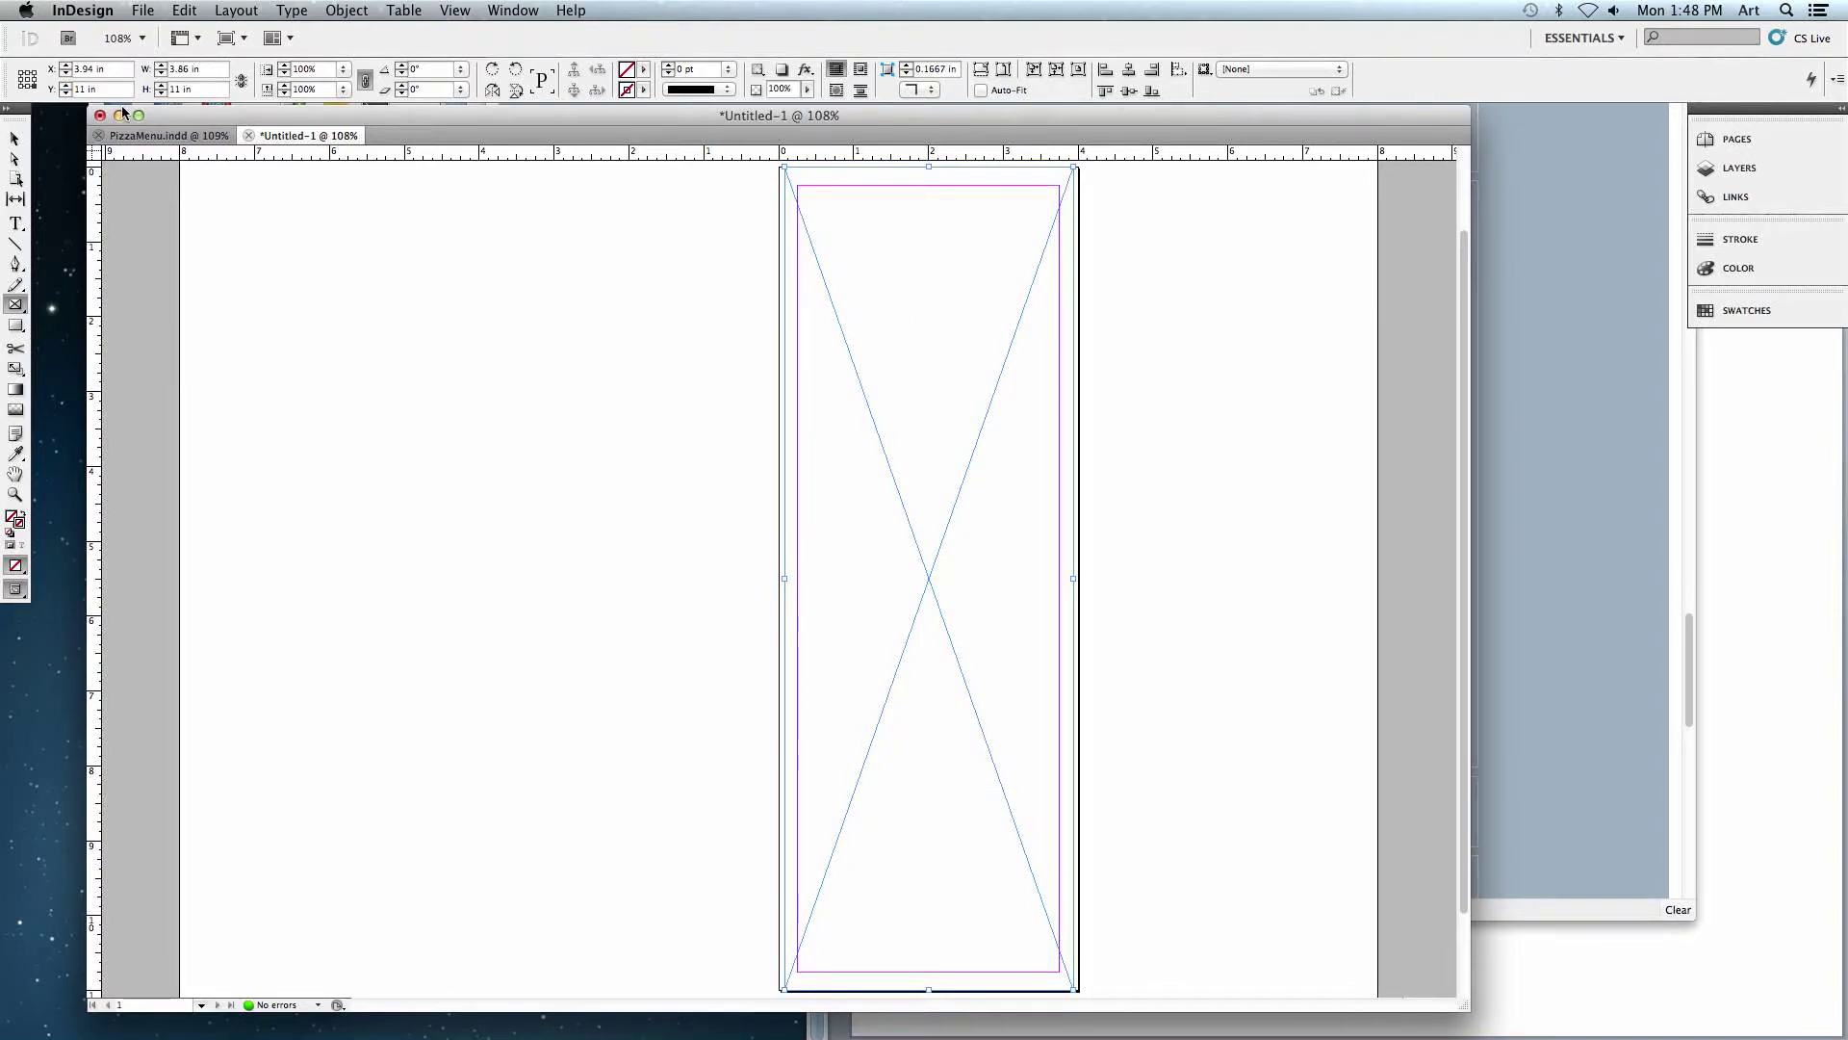
- Align the frame's upper-left corner to X 0 and Y 0, and set its size to 4 in wide and 11 in high
{"action": "left_click", "coordinate": [21, 73]}
{"action": "left_click", "coordinate": [81, 69]}
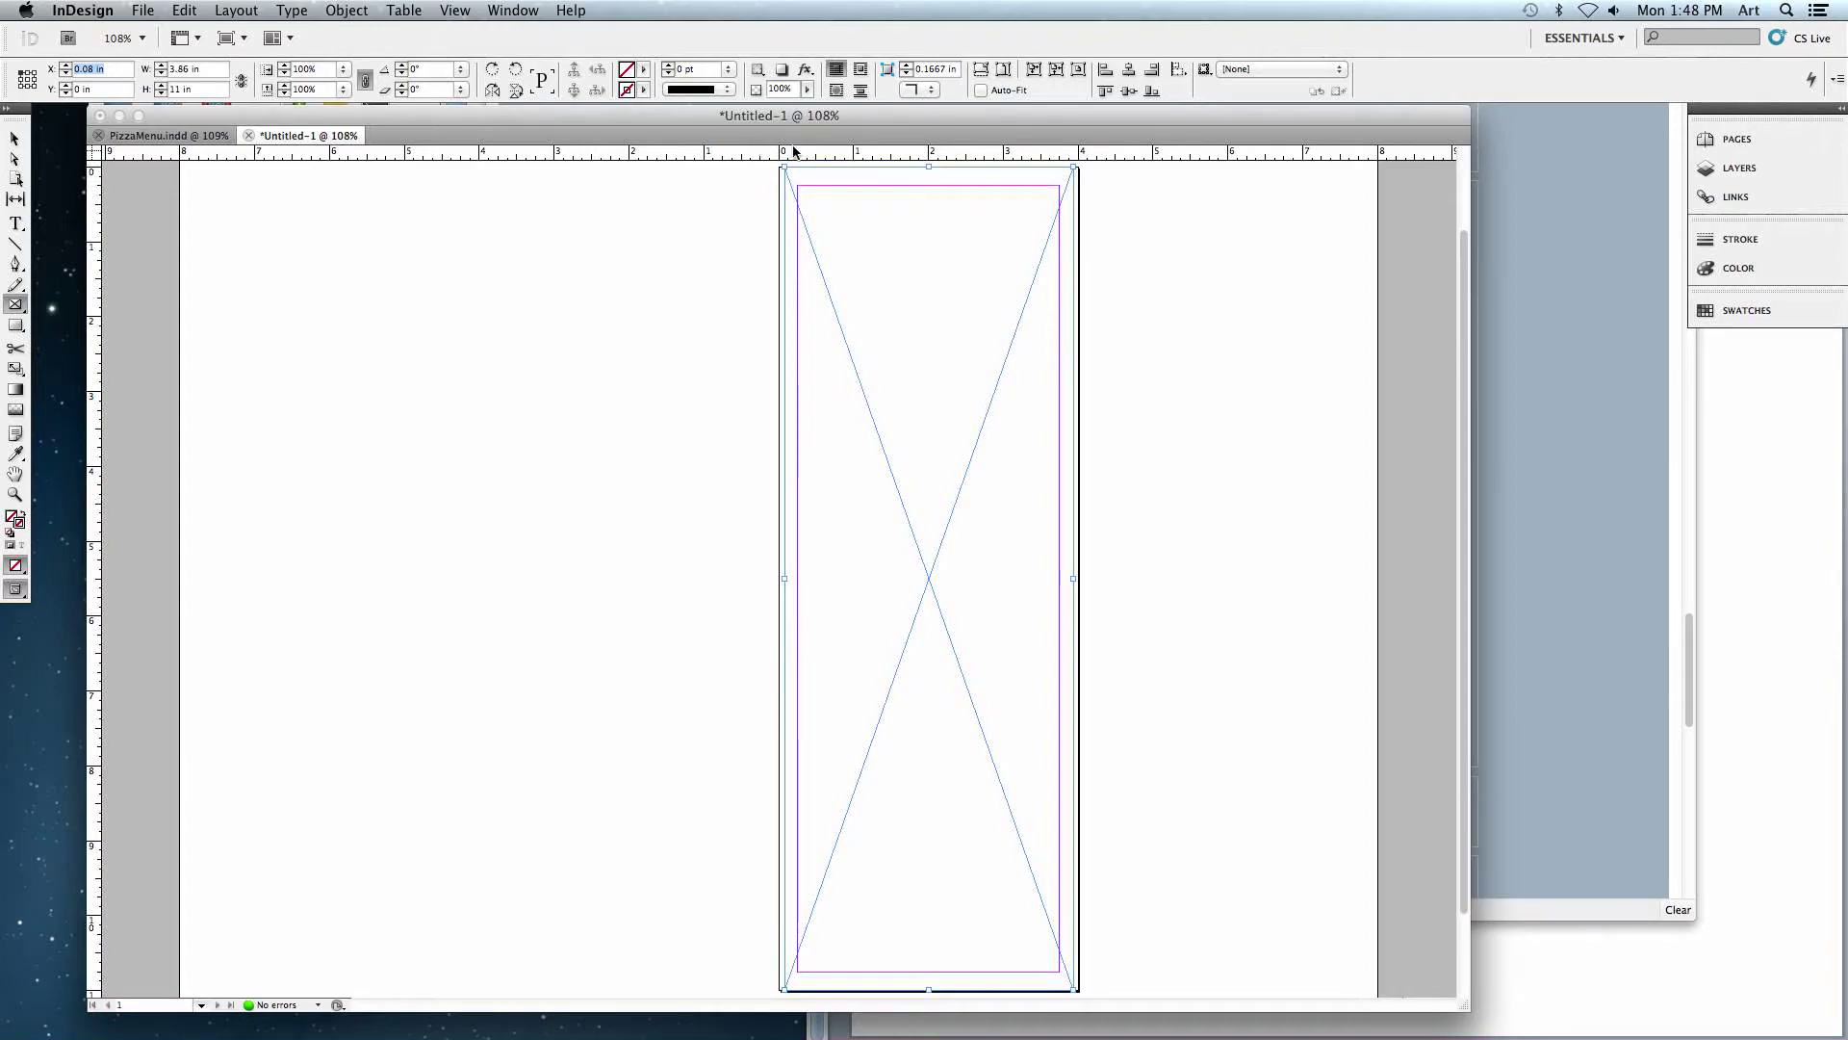
{"action": "type", "text": "0"}
{"action": "key", "text": "Tab"}
{"action": "type", "text": "0"}
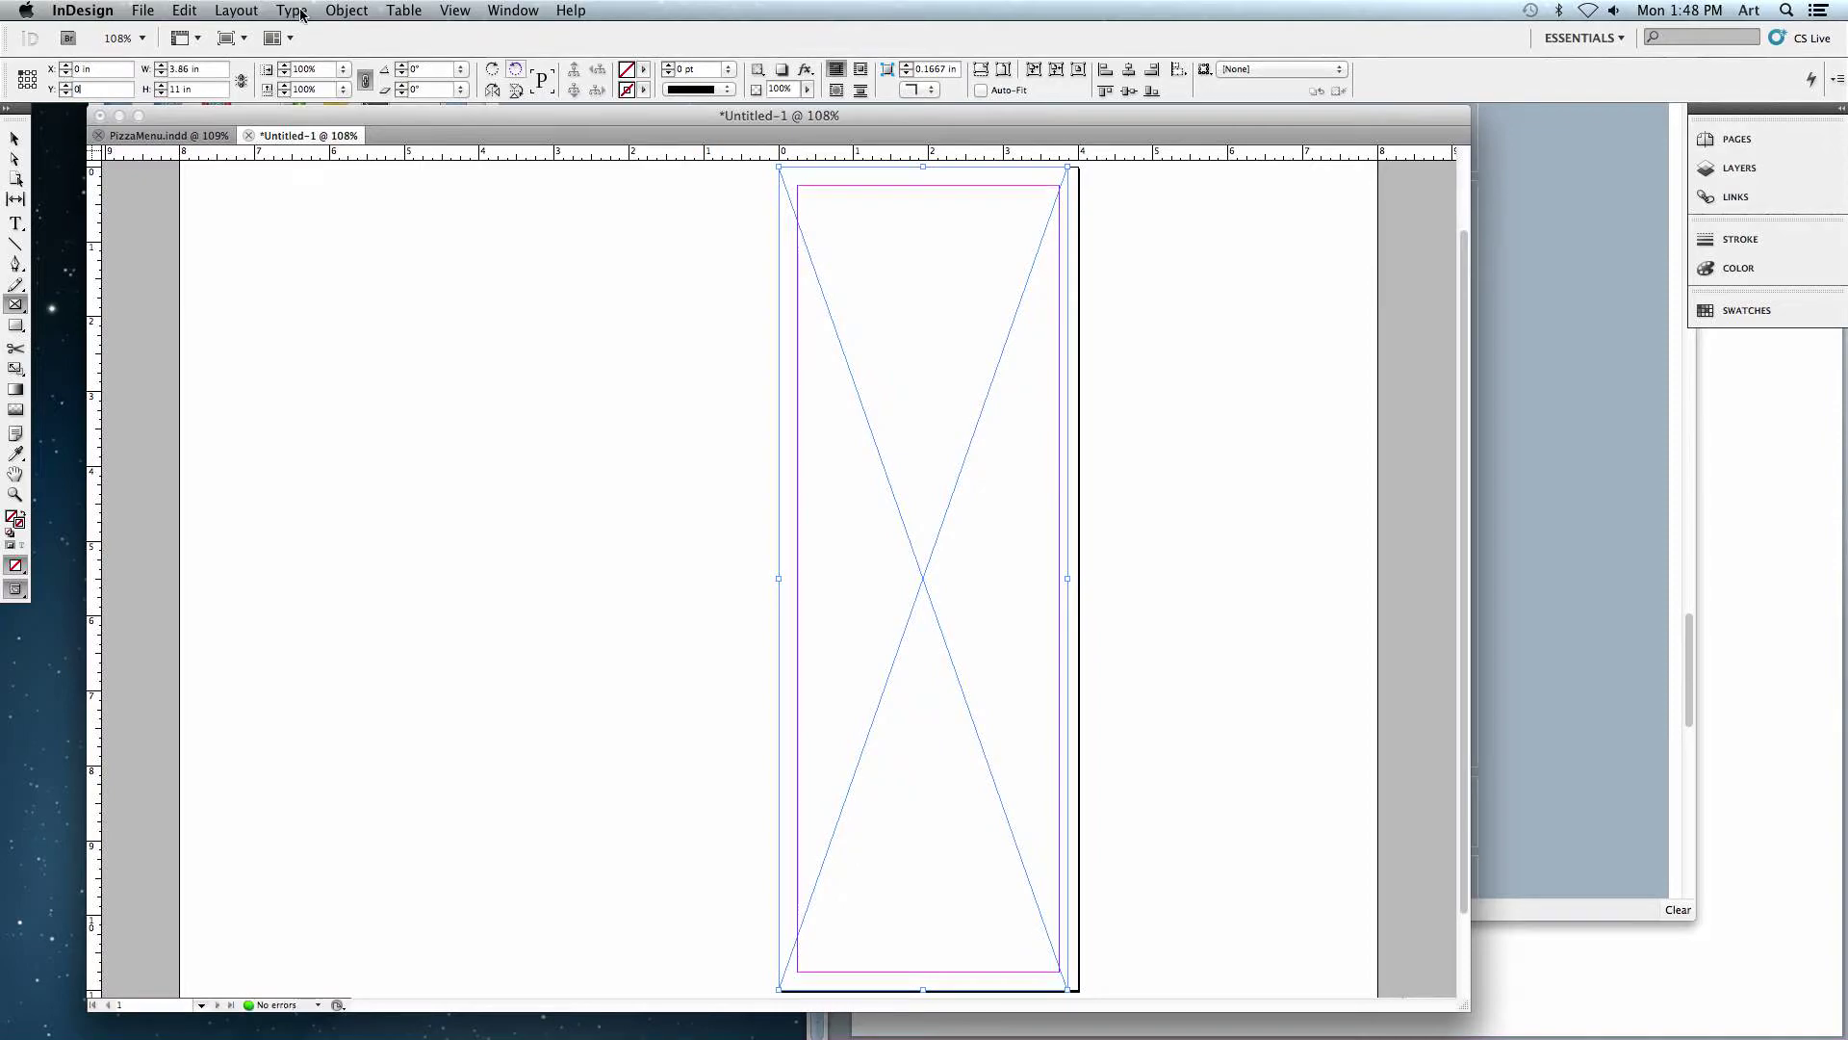
{"action": "key", "text": "Tab"}
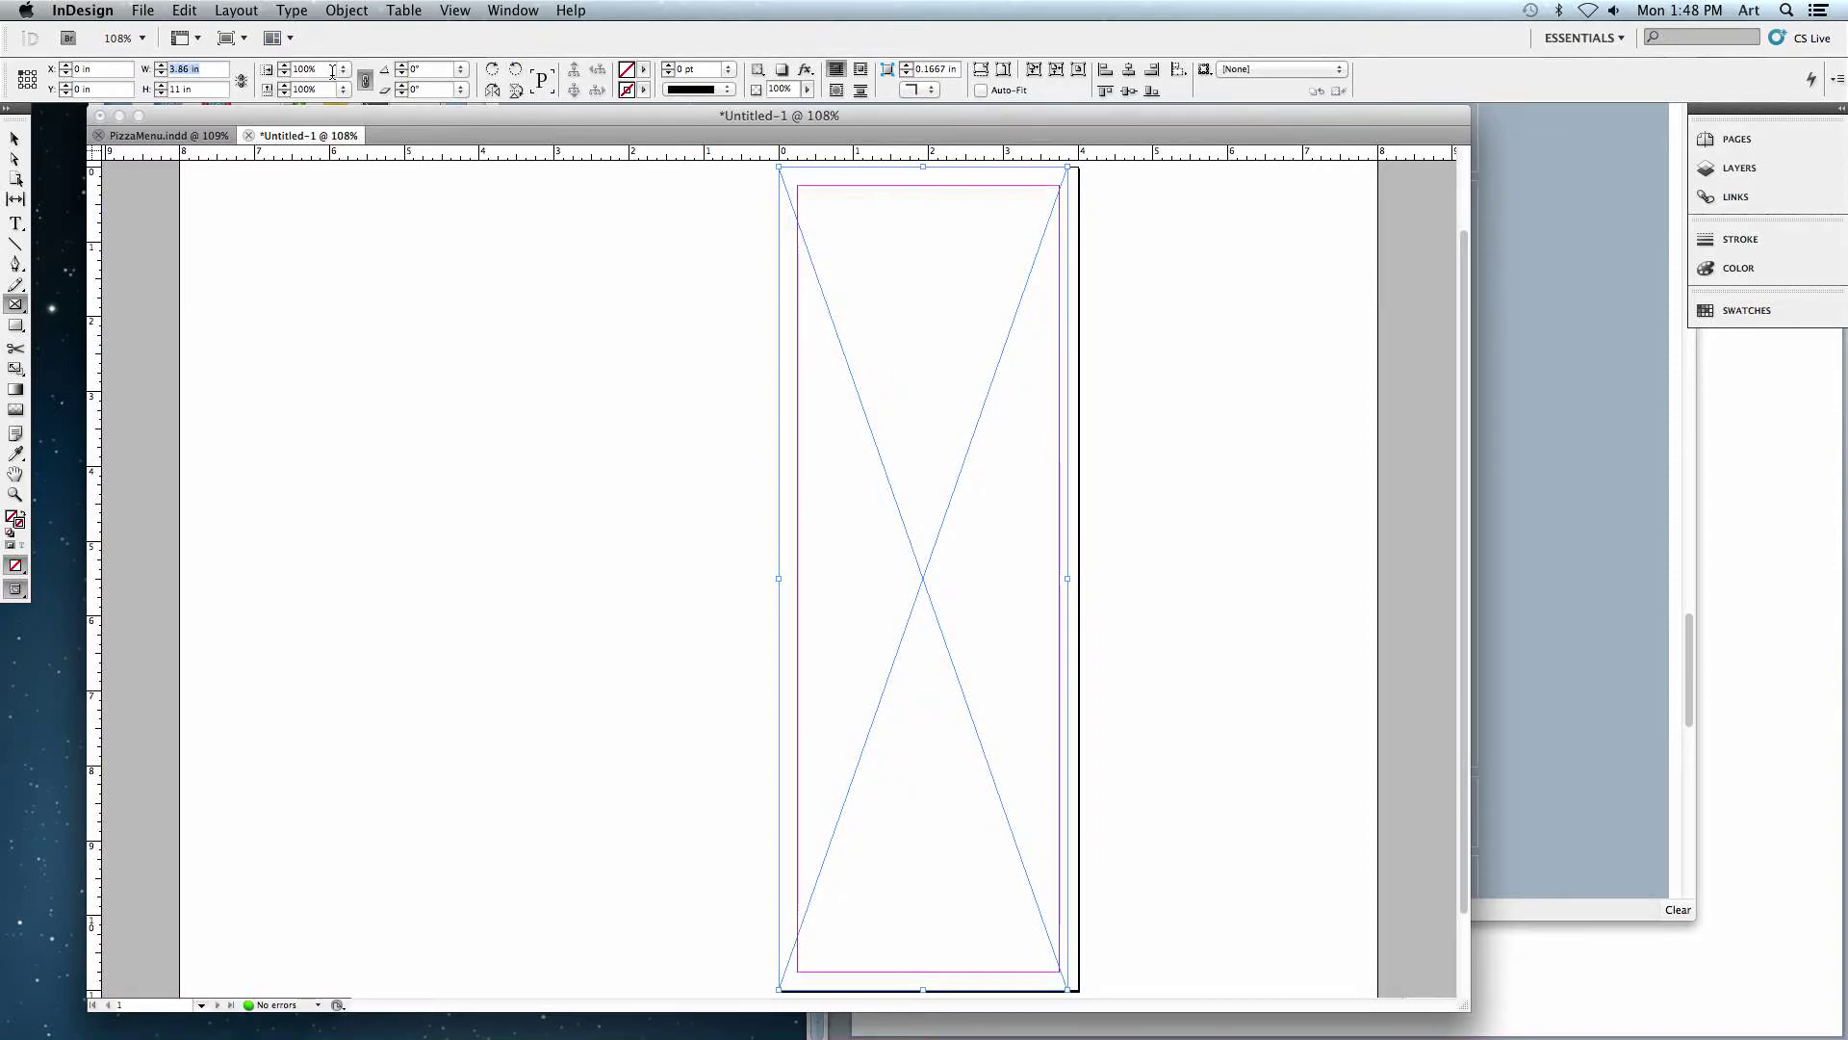
{"action": "type", "text": "4"}
{"action": "key", "text": "Tab"}
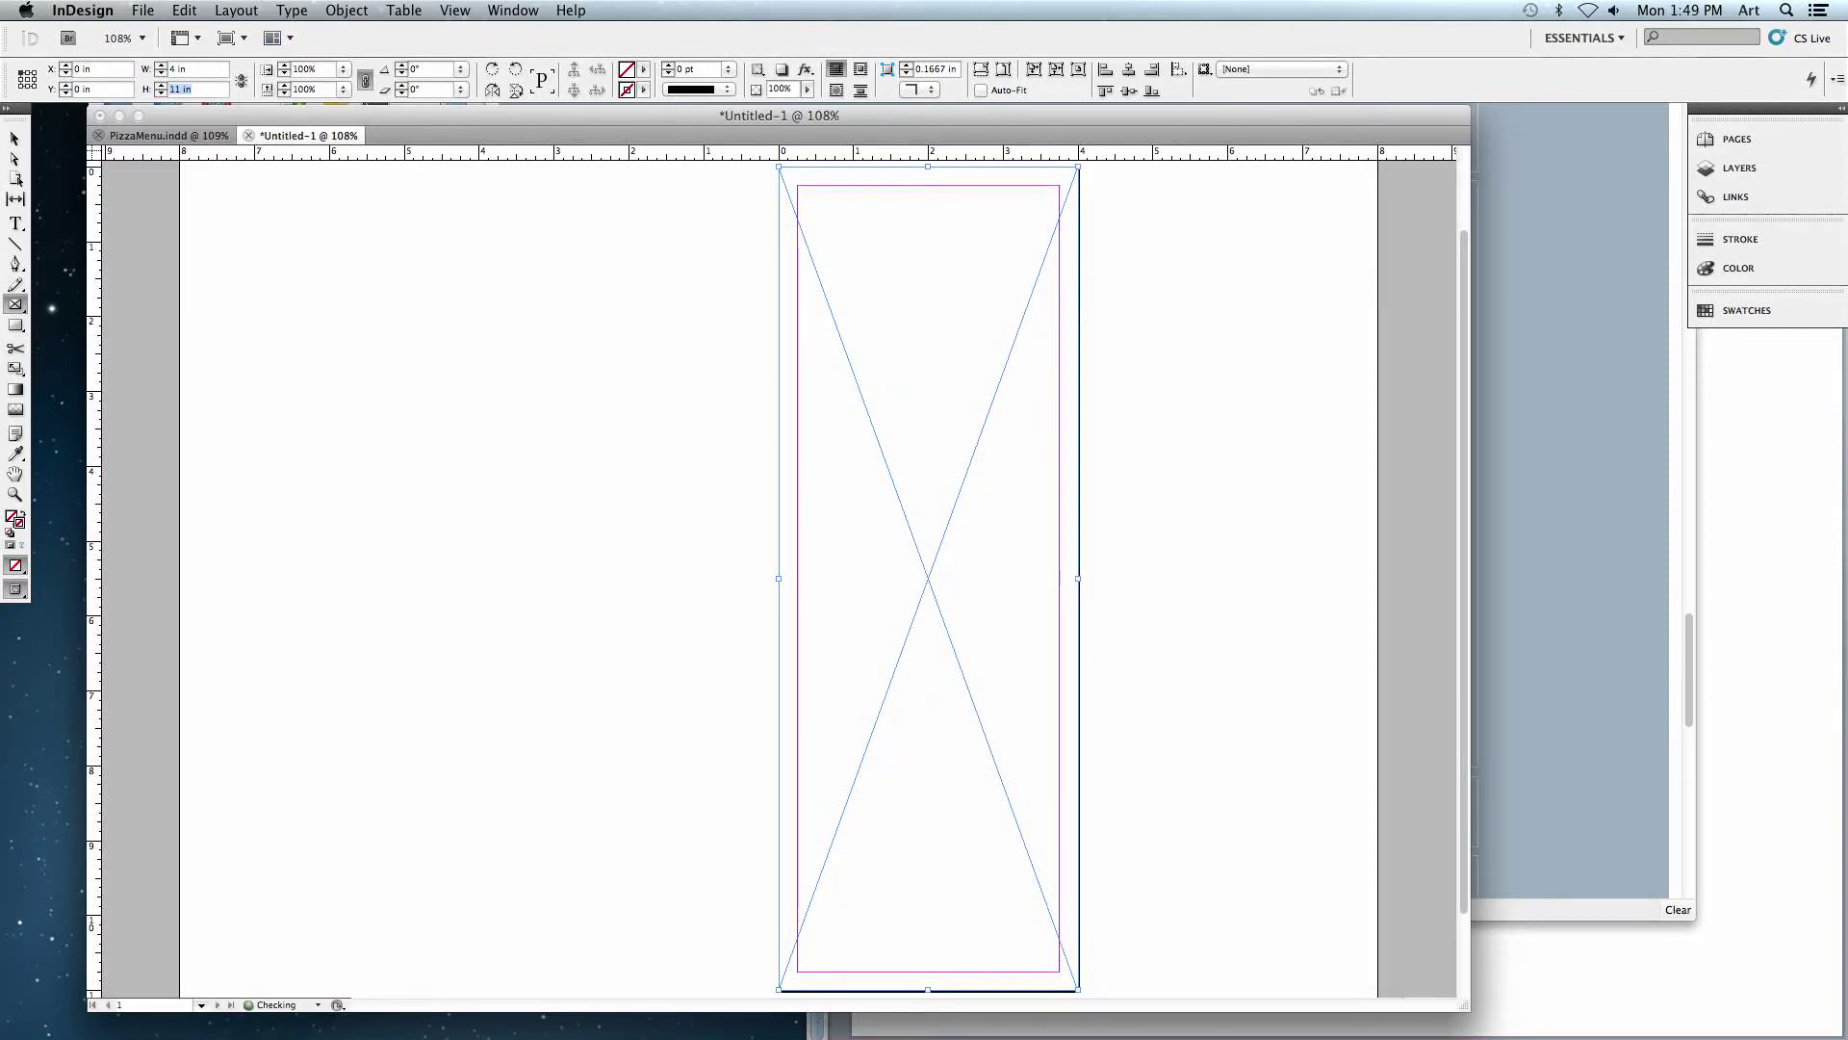
{"action": "type", "text": "11"}
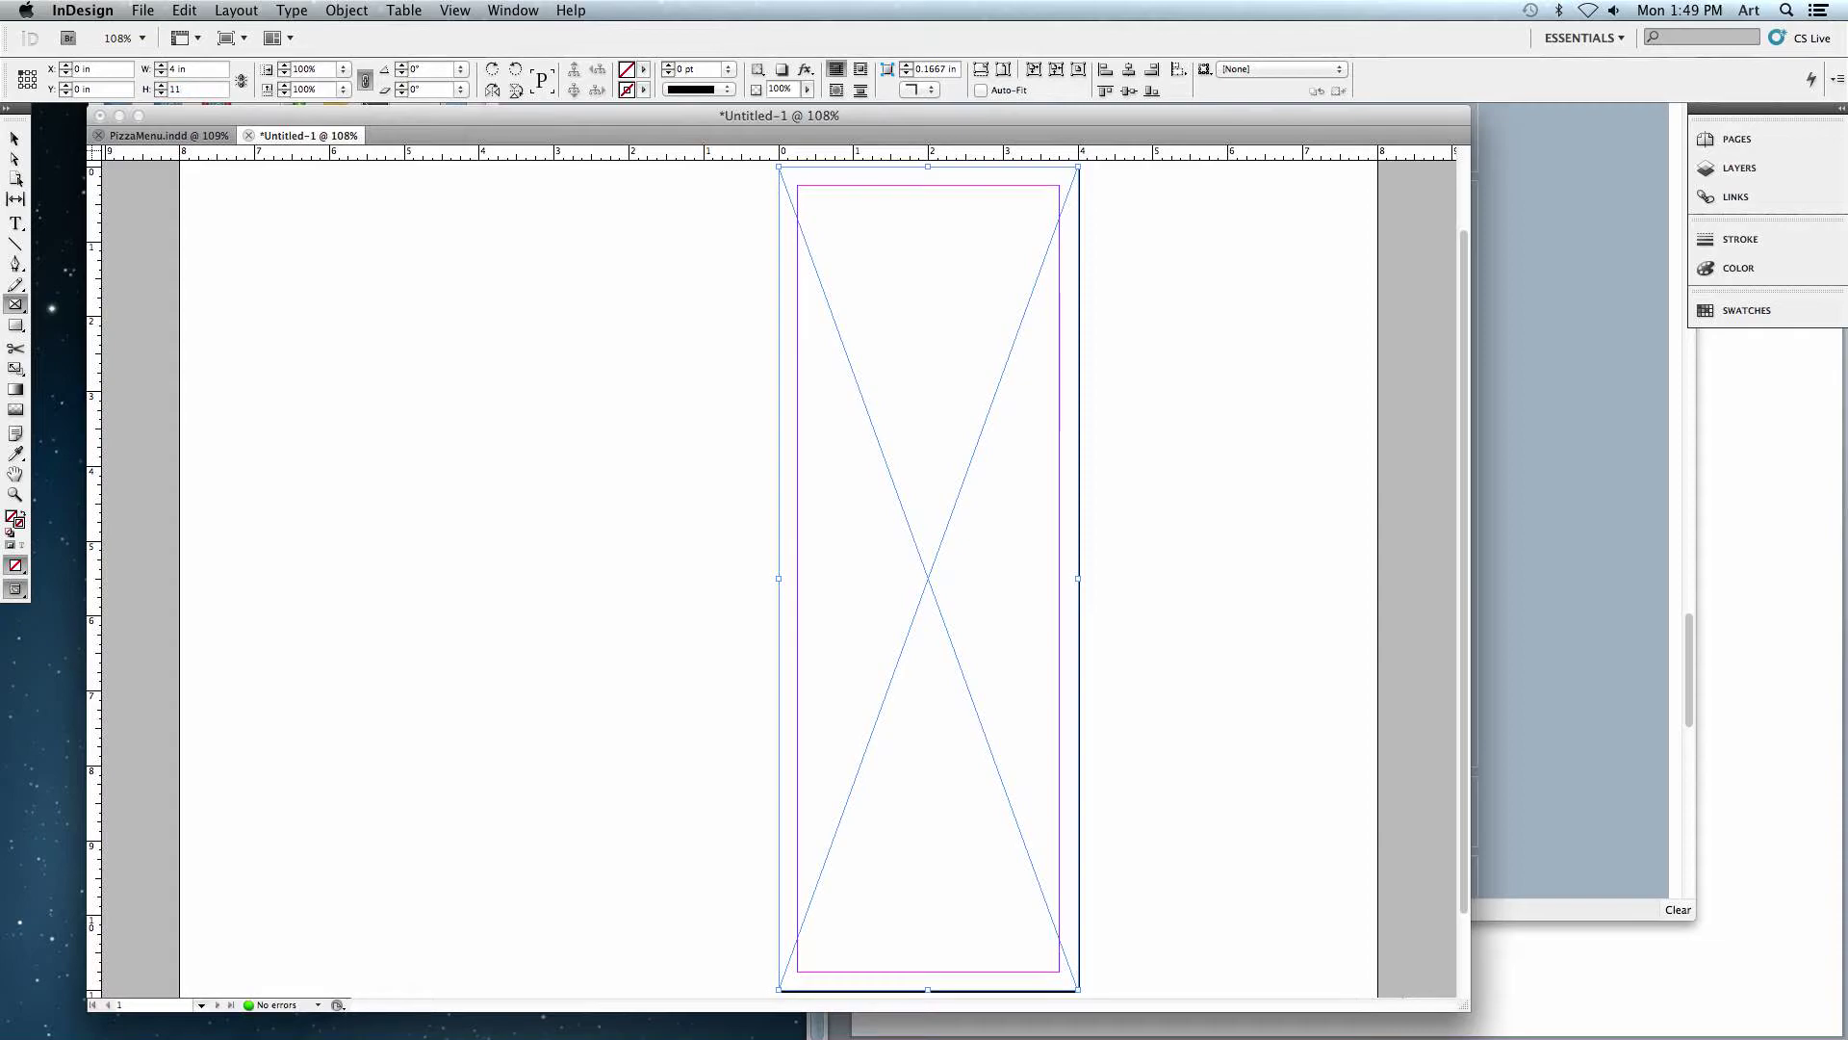
{"action": "key", "text": "Return"}
{"action": "left_click", "coordinate": [924, 537]}
{"action": "left_click", "coordinate": [990, 541]}
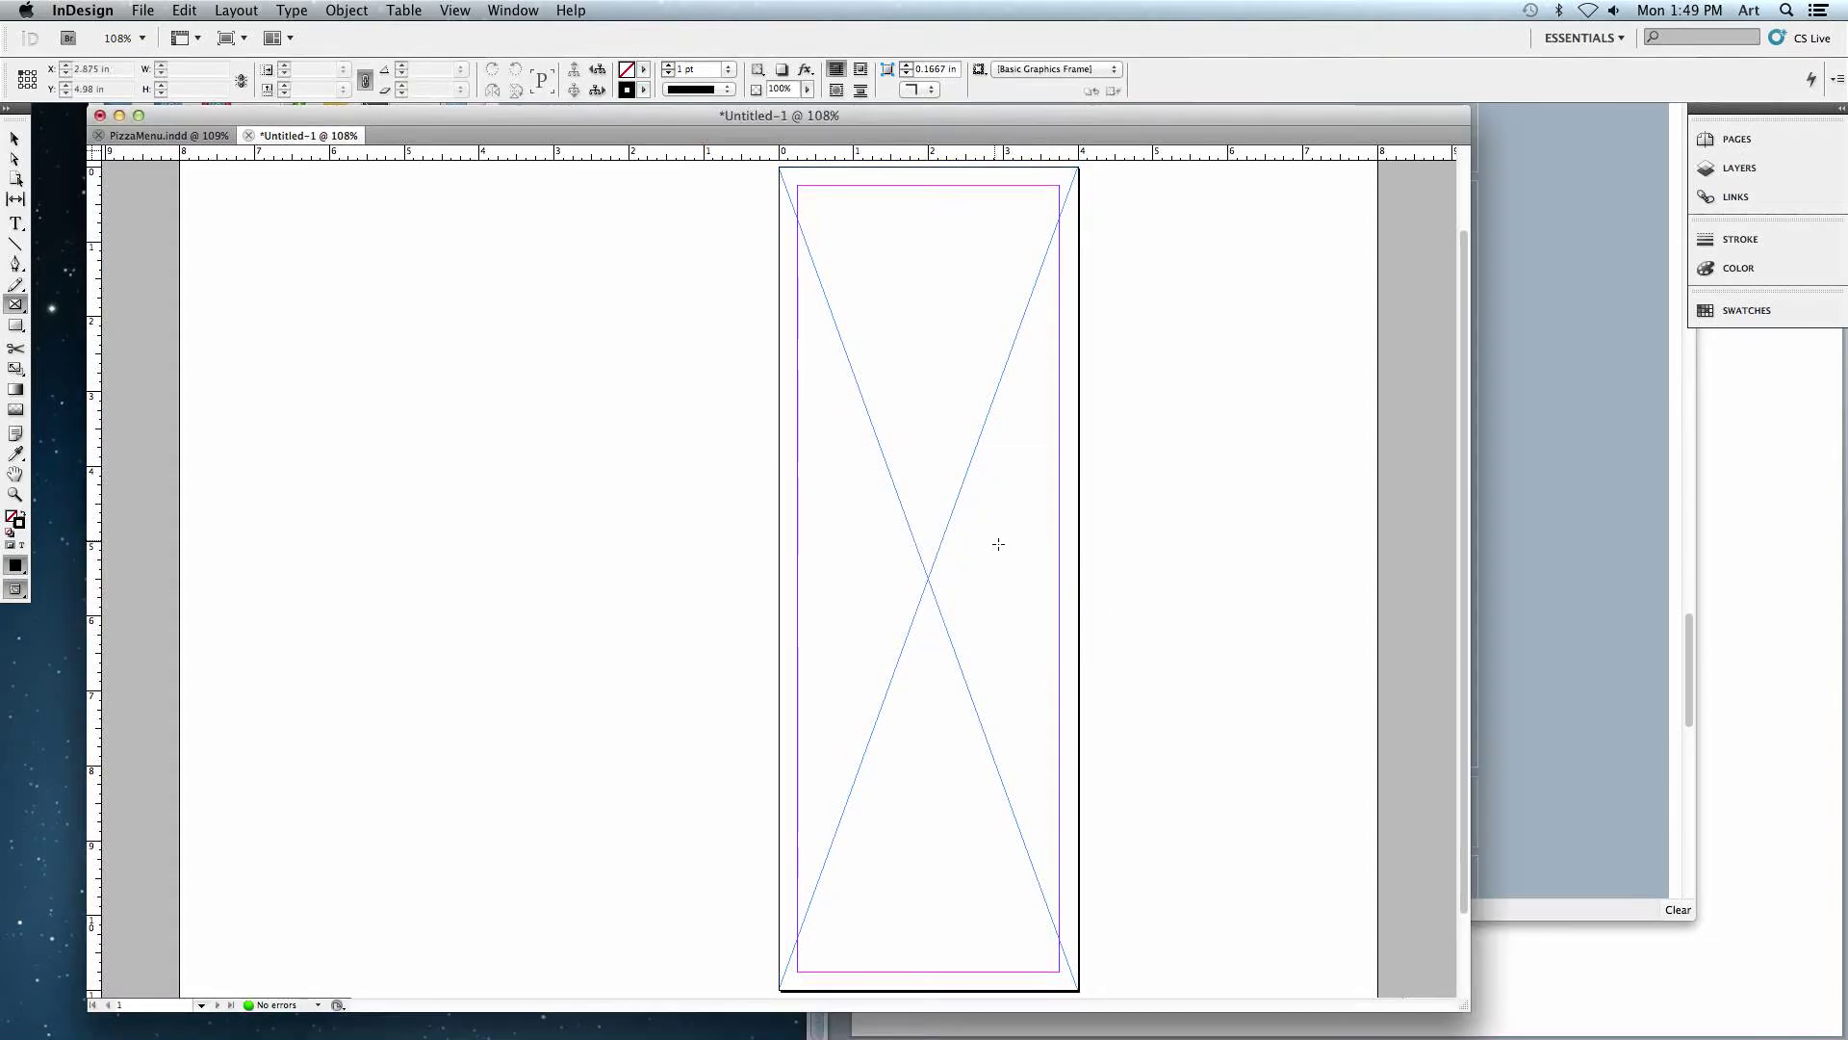
- Place Background.jpg from the Downloads folder into the full-page frame, then deselect the frame
{"action": "left_click", "coordinate": [14, 140]}
{"action": "left_click", "coordinate": [871, 379]}
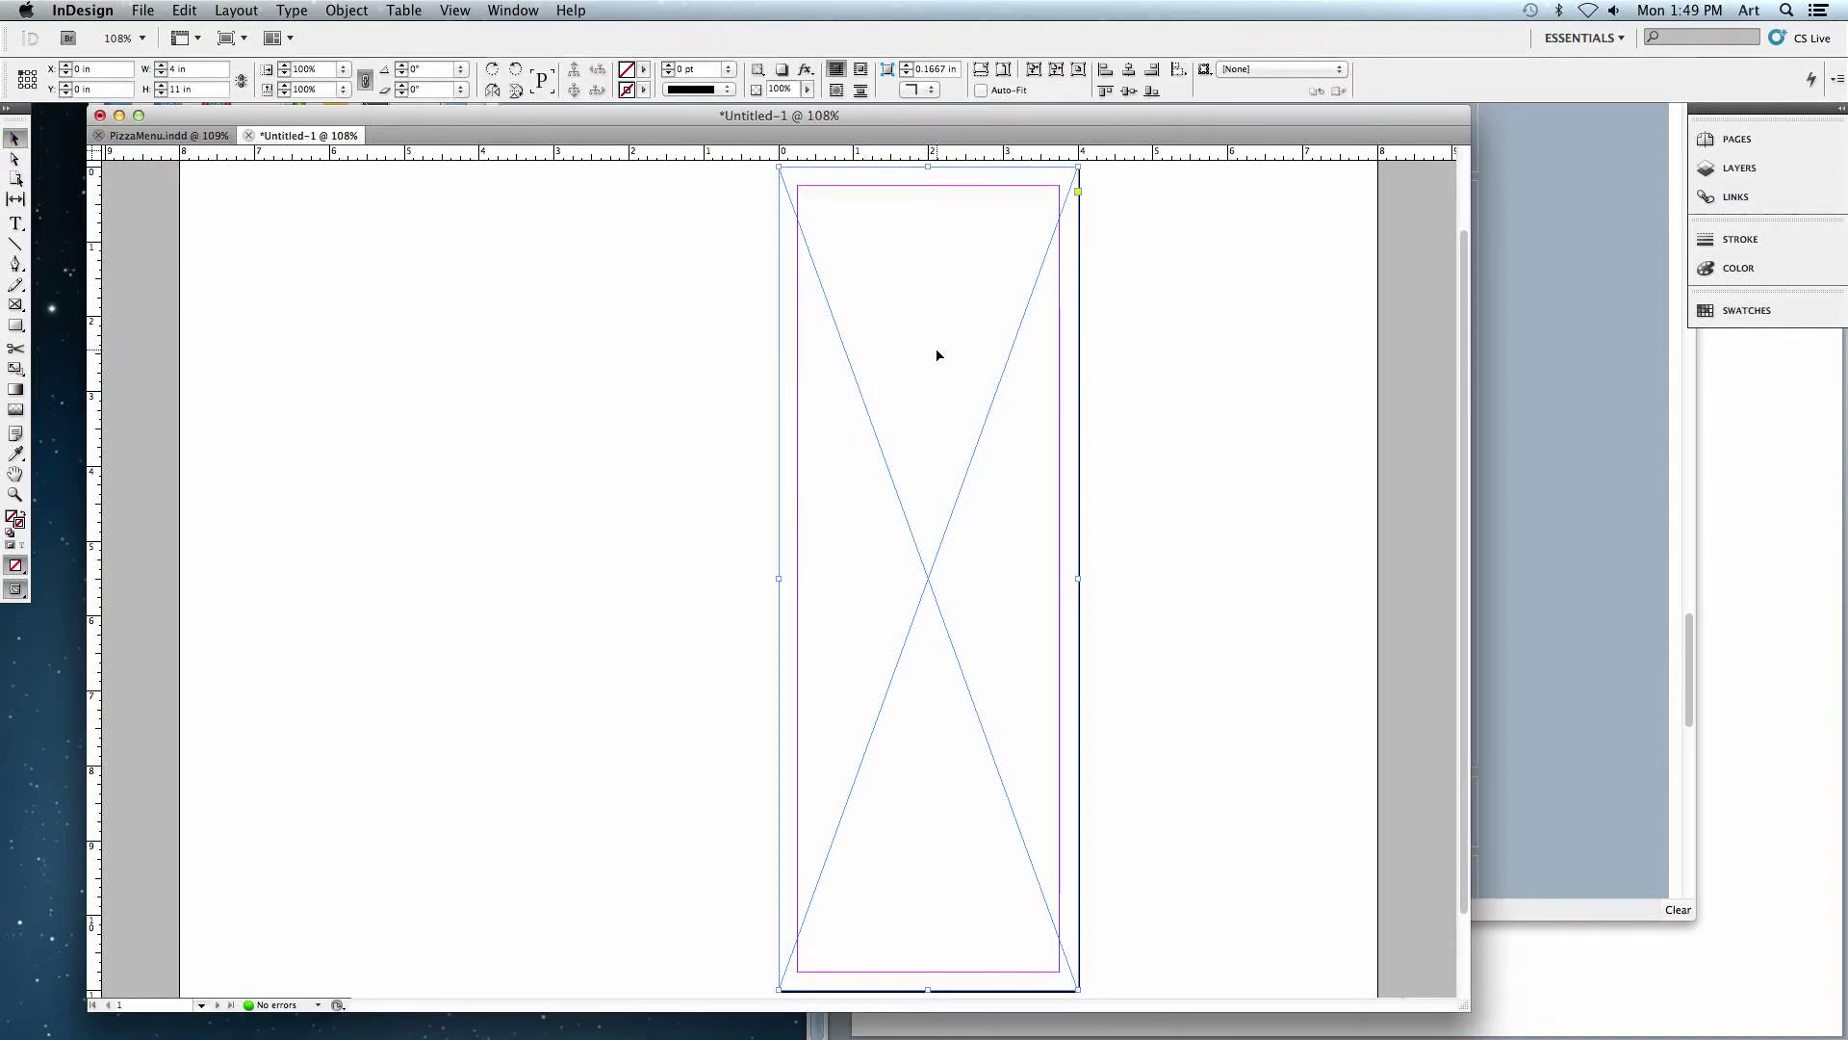
{"action": "left_click", "coordinate": [143, 10]}
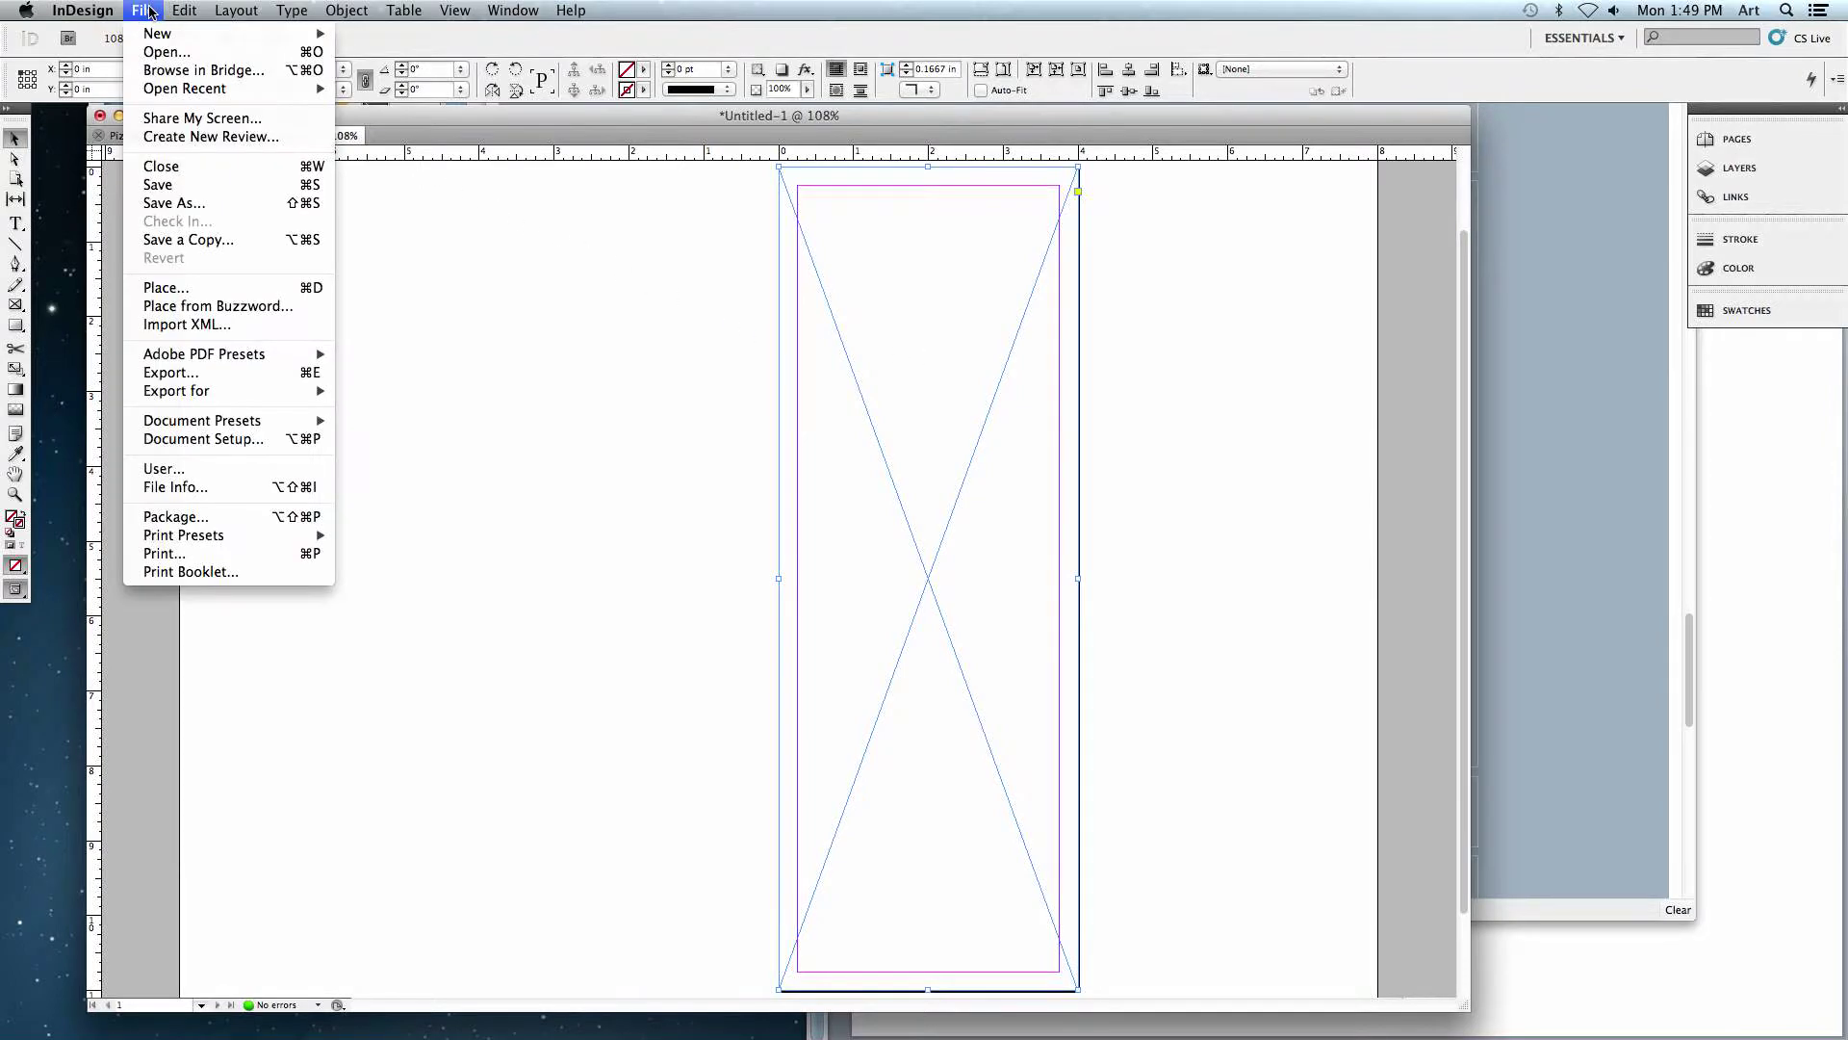
{"action": "left_click", "coordinate": [161, 288]}
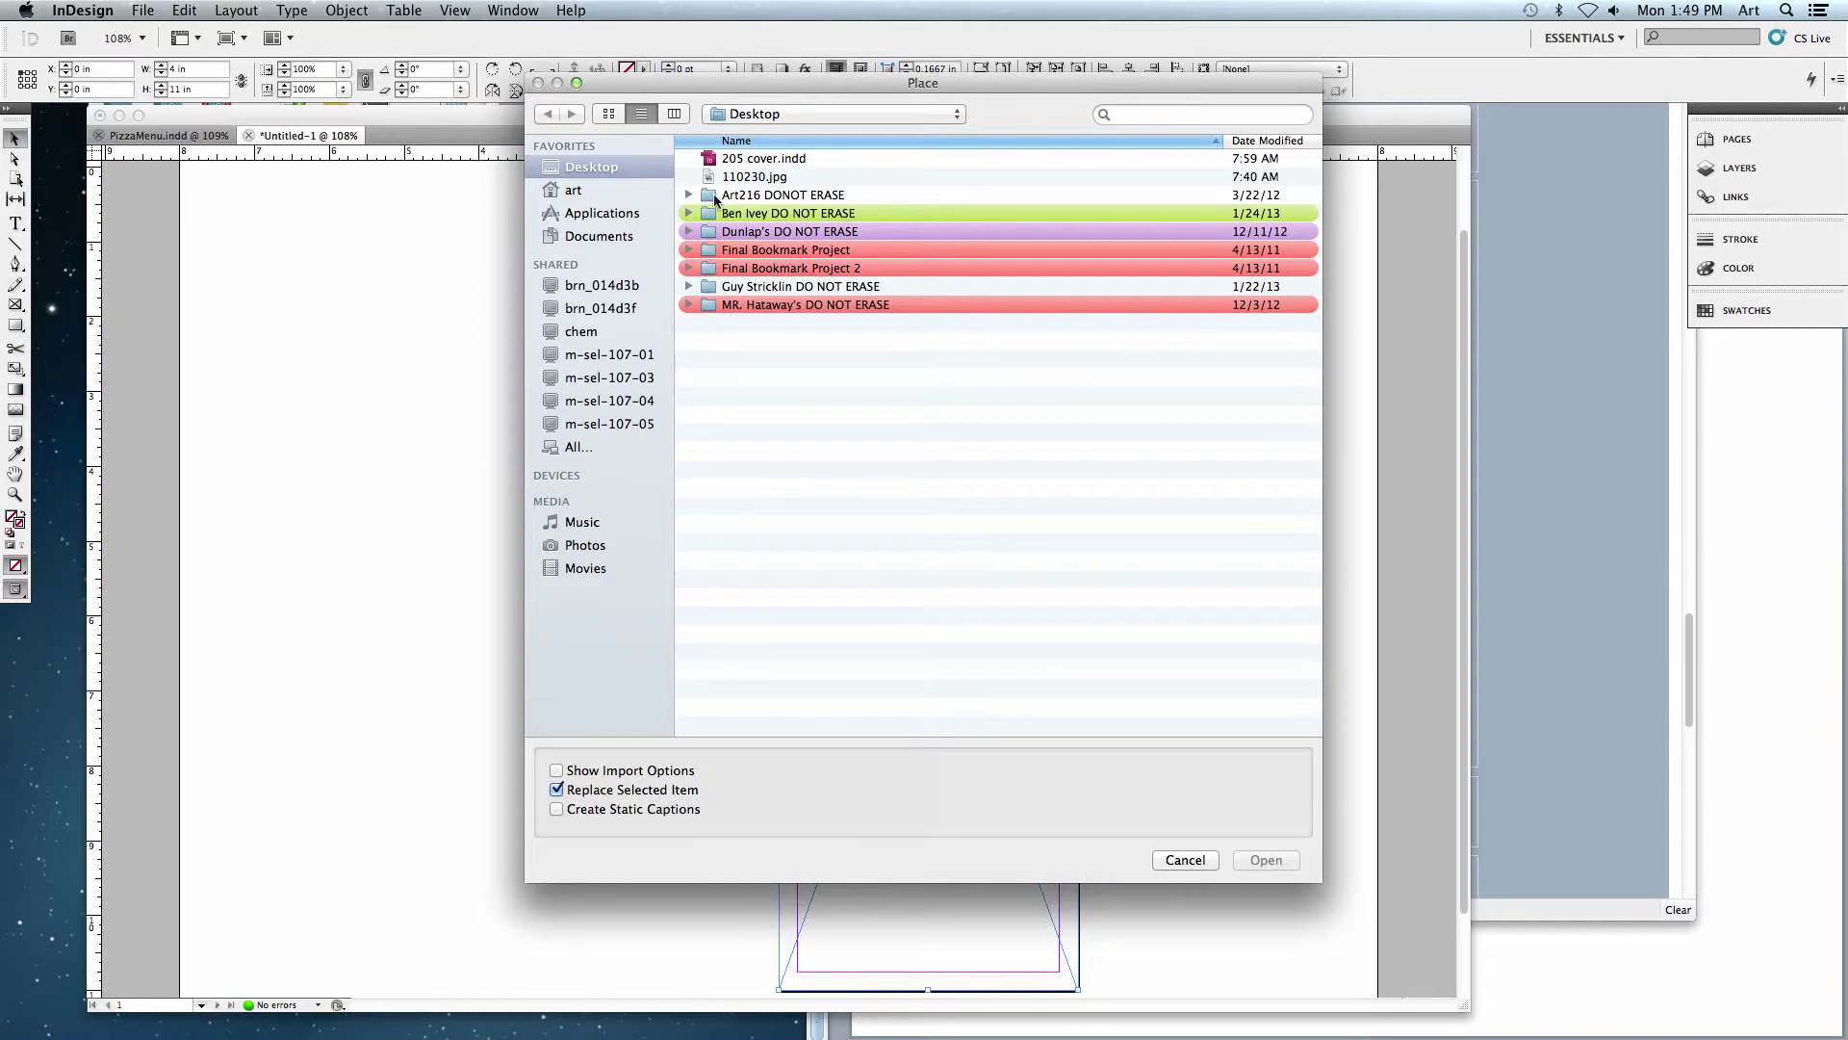
{"action": "left_click", "coordinate": [575, 195]}
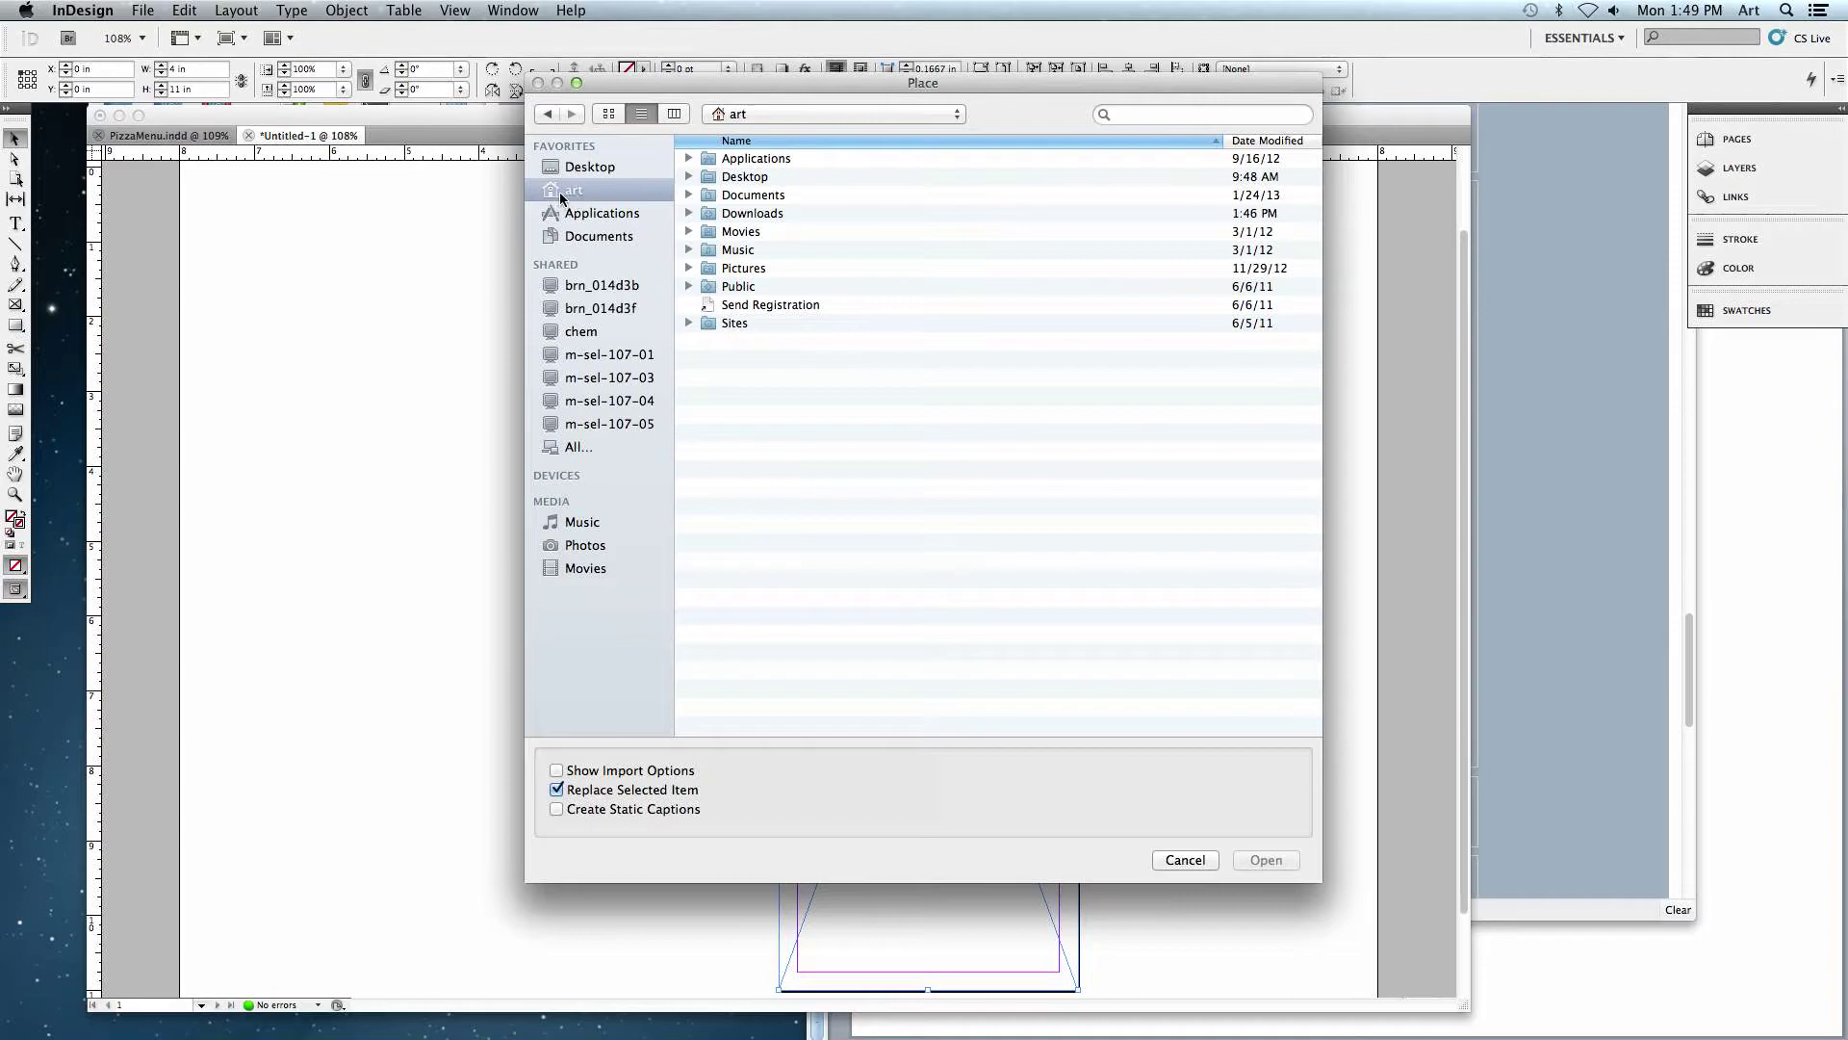
{"action": "left_click", "coordinate": [747, 215]}
{"action": "double_click", "coordinate": [749, 214]}
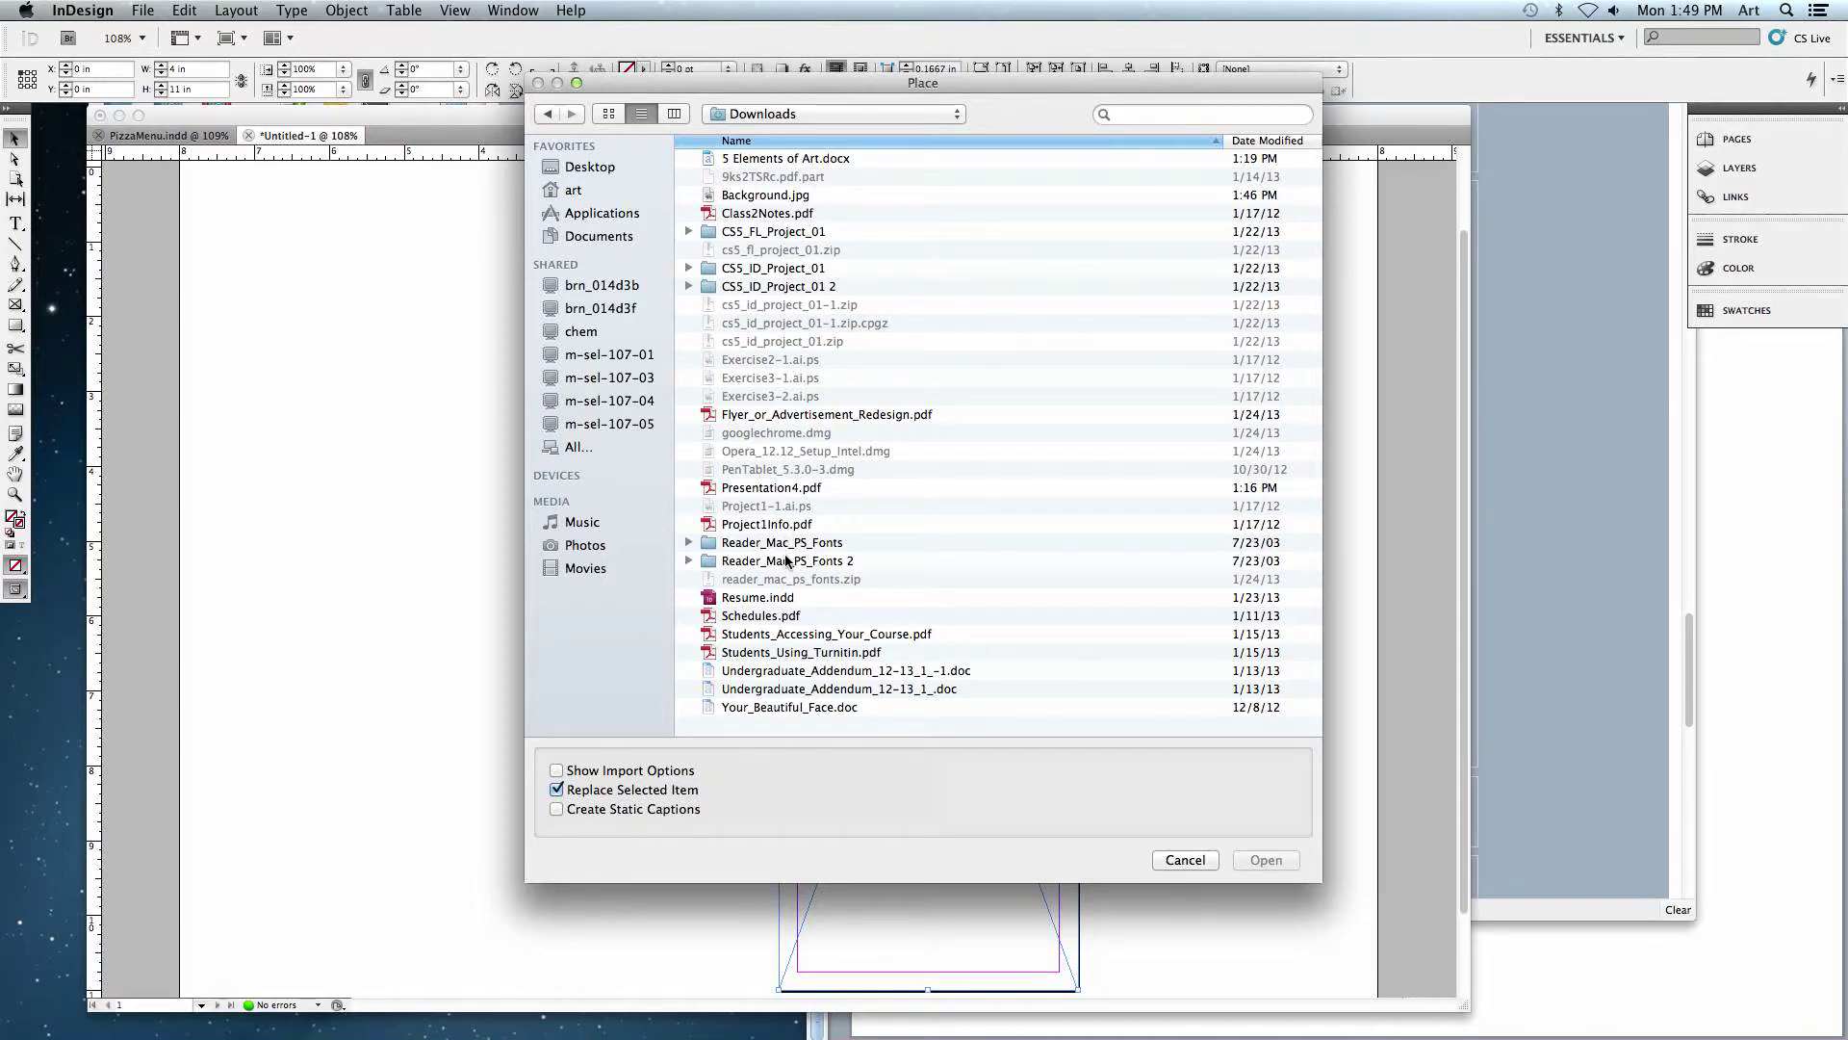
{"action": "left_click", "coordinate": [743, 197]}
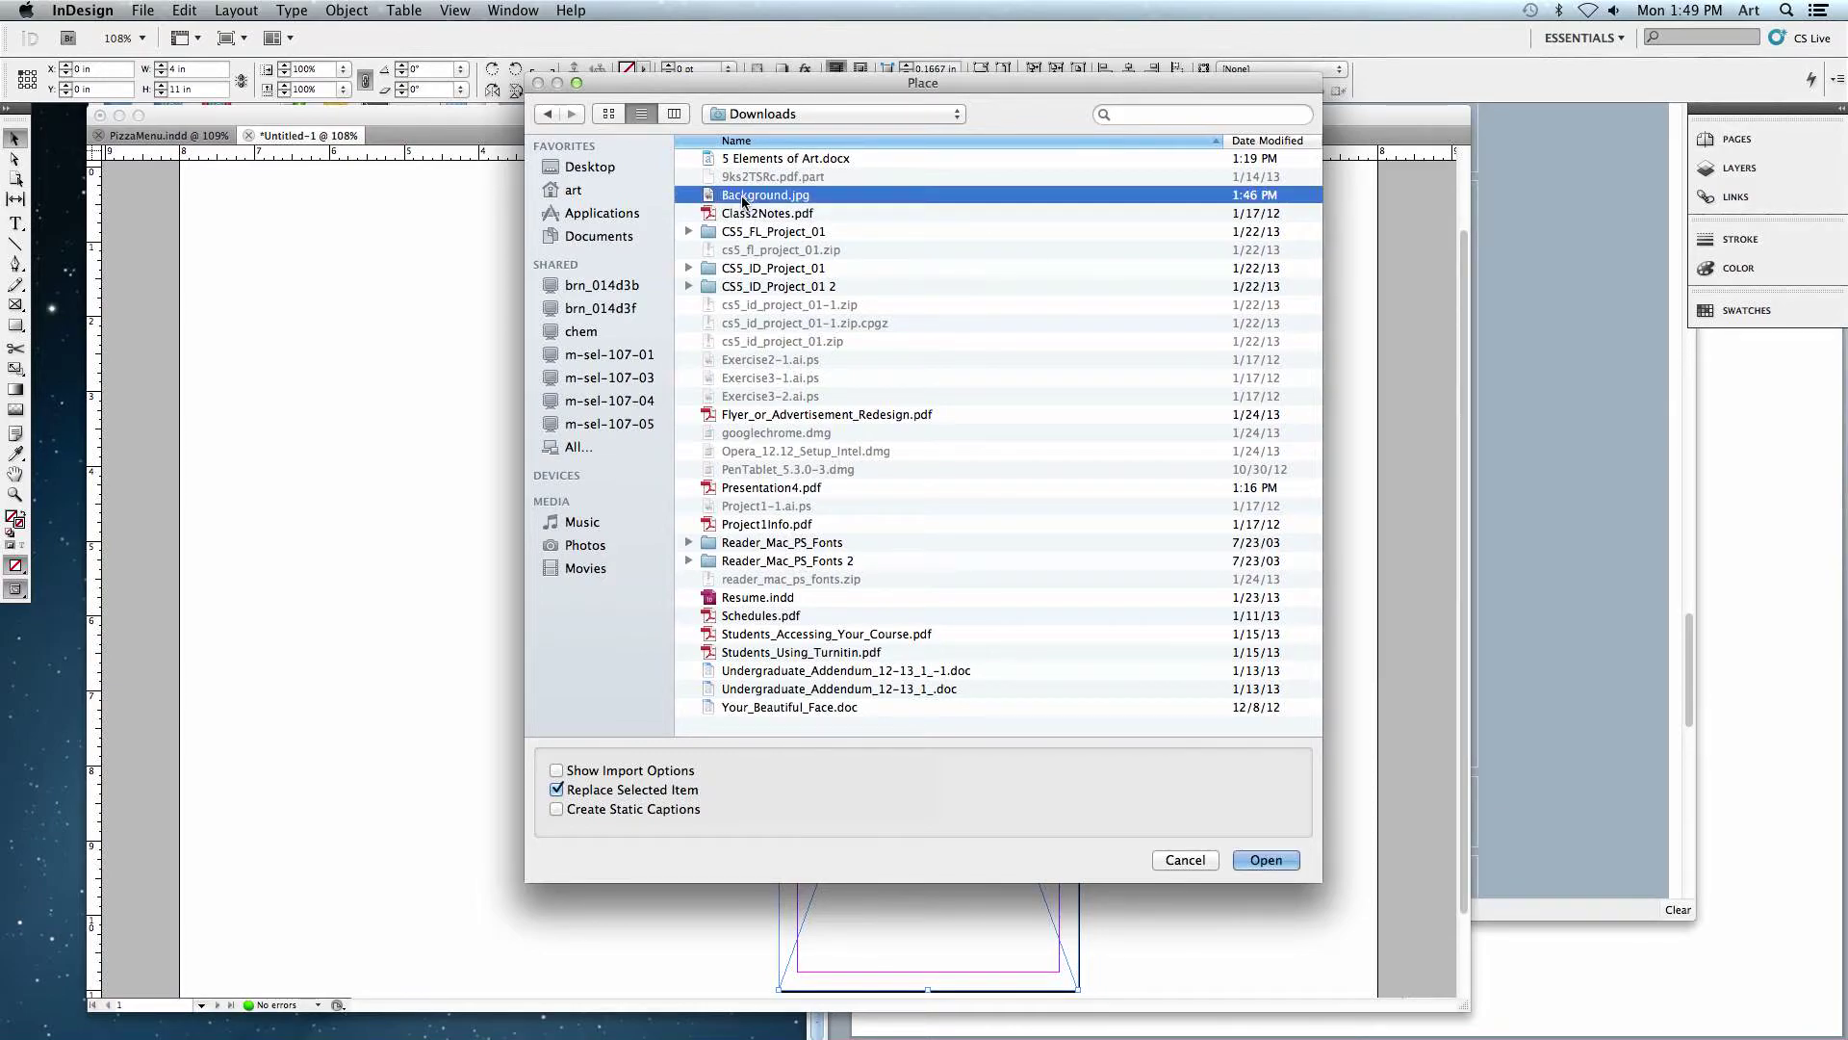
{"action": "left_click", "coordinate": [1264, 860]}
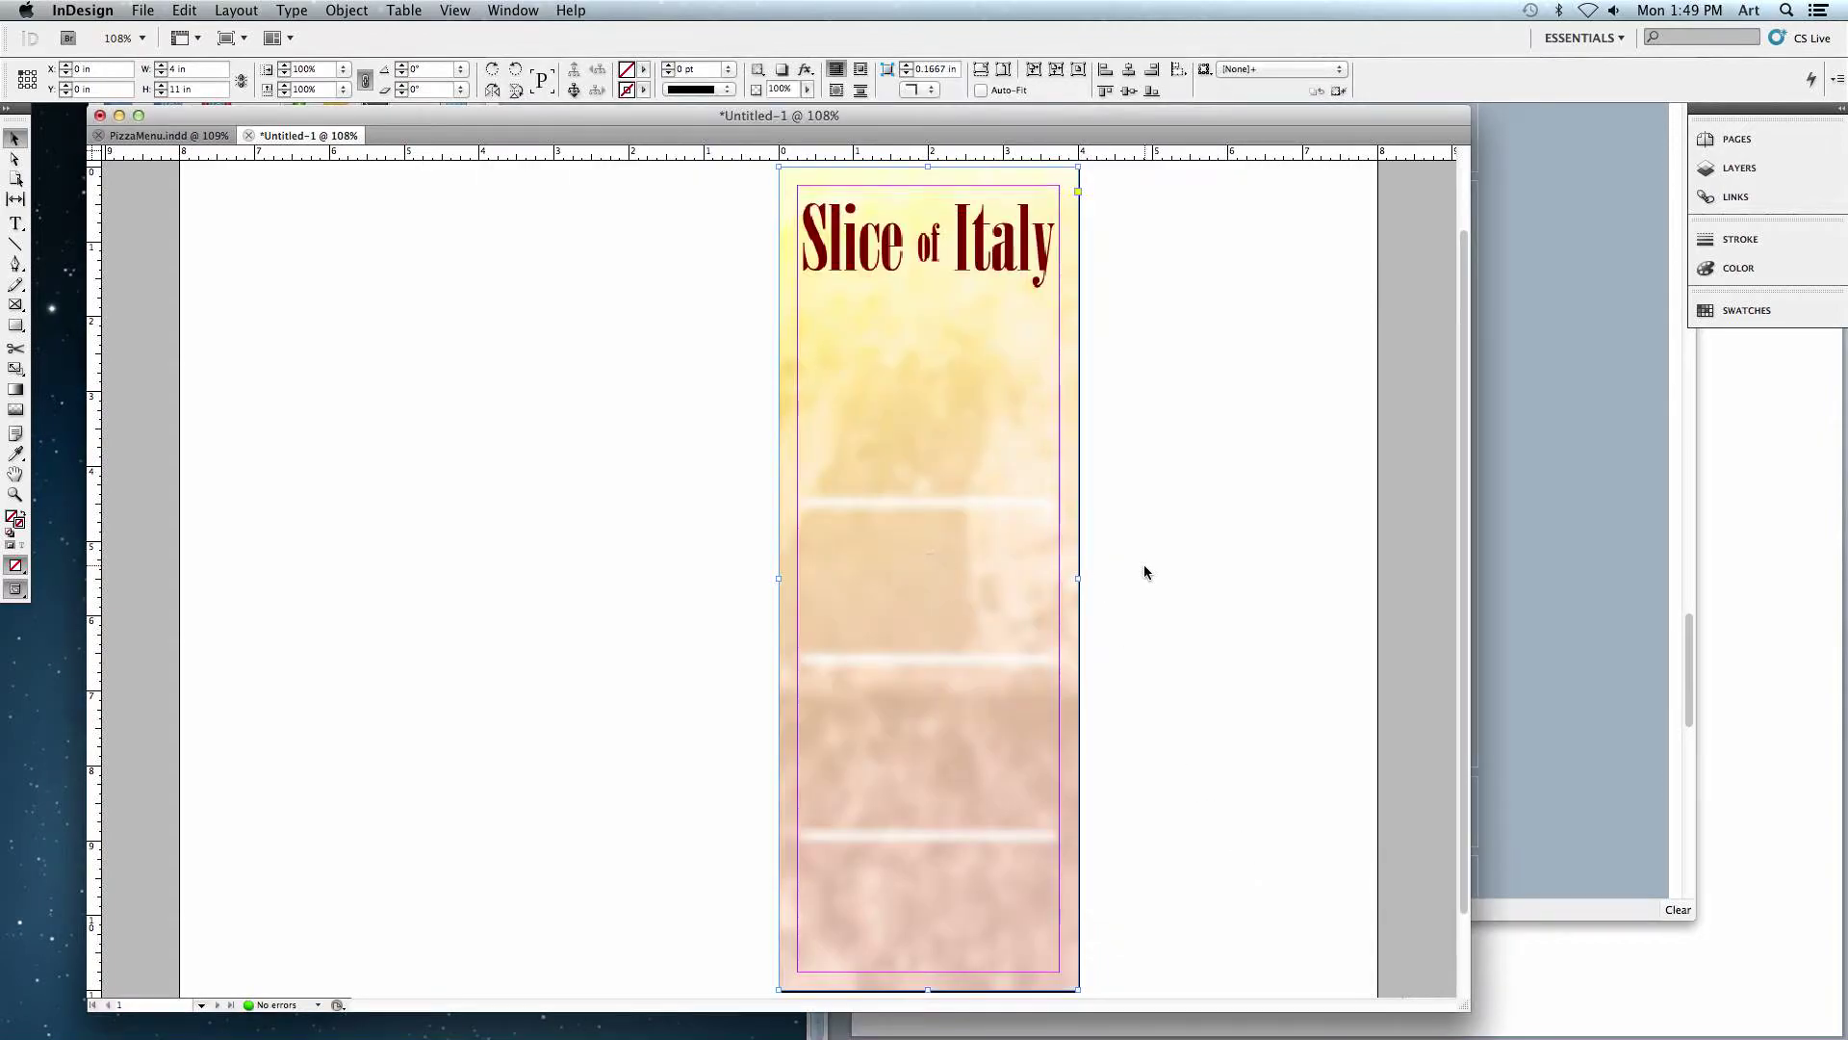
{"action": "left_click", "coordinate": [1166, 561]}
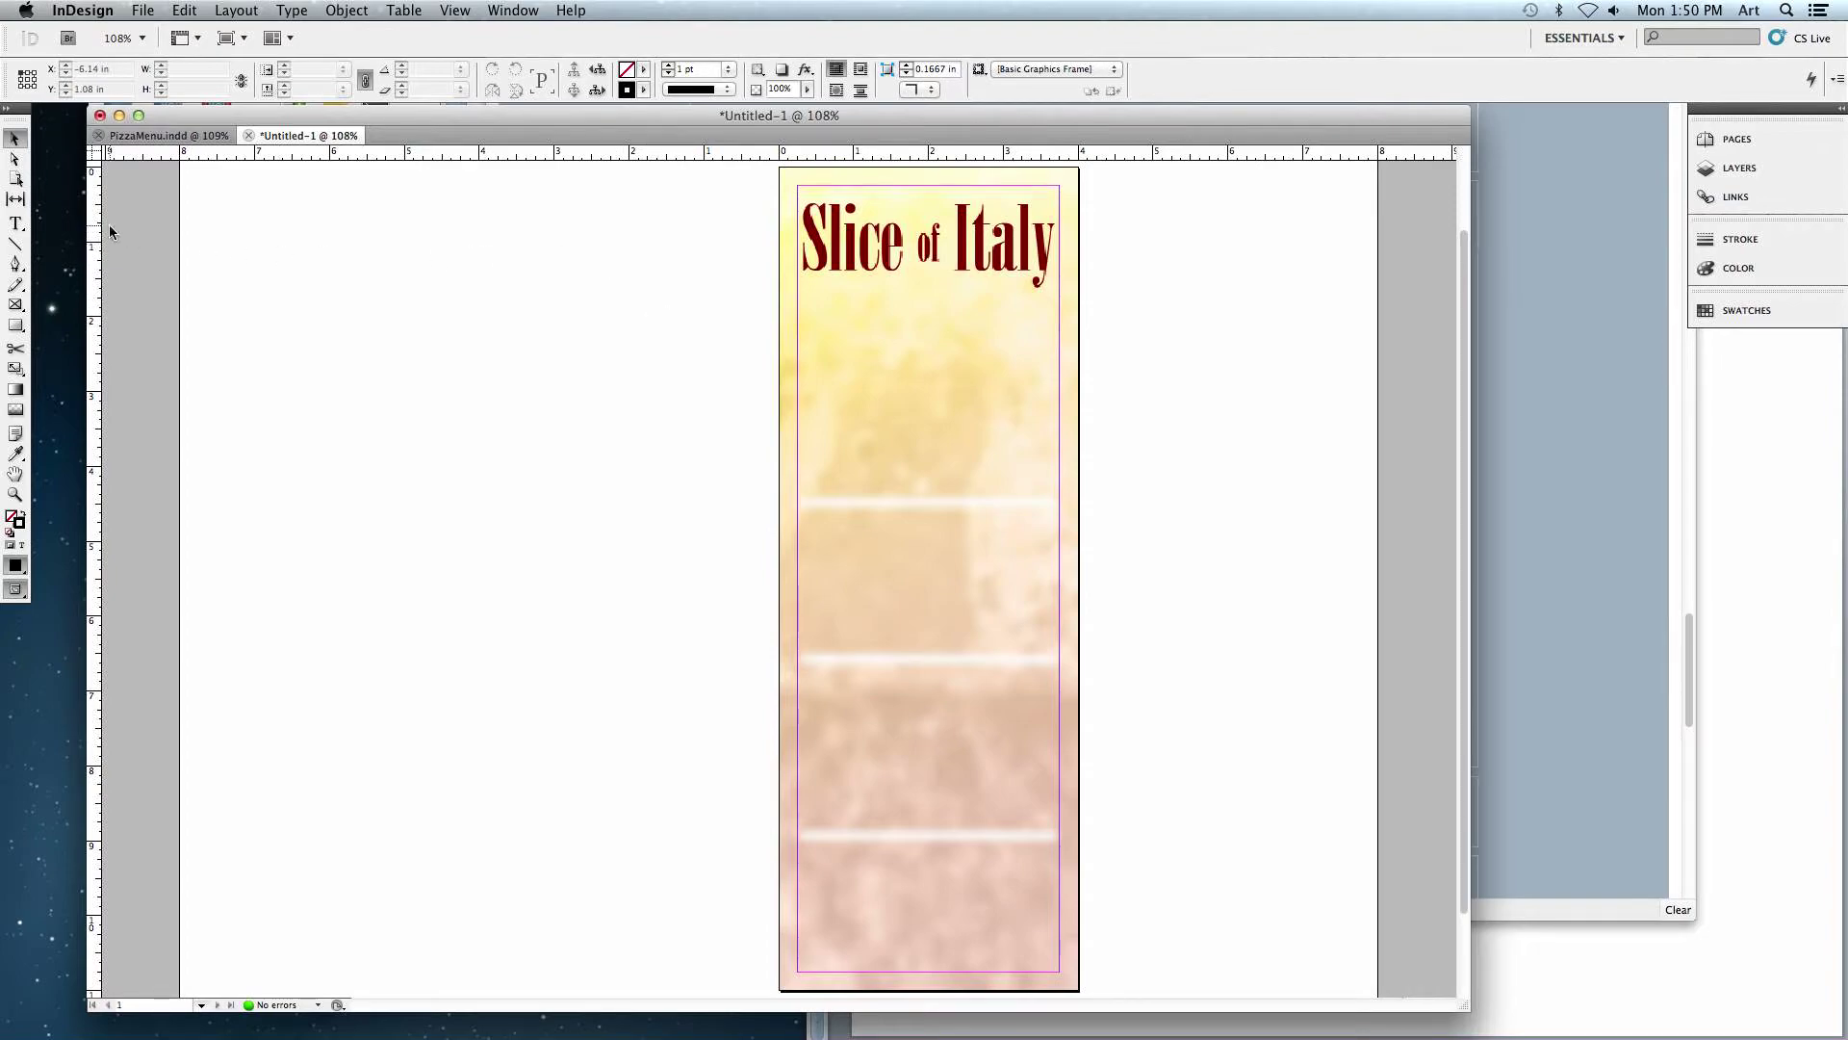
- Draw a text frame about 2.78 by 0.76 in on the pasteboard beside the page, enter the filler text ";sdlkfgj;sldfkgjs;dlf gkj", and select it
{"action": "left_click", "coordinate": [16, 224]}
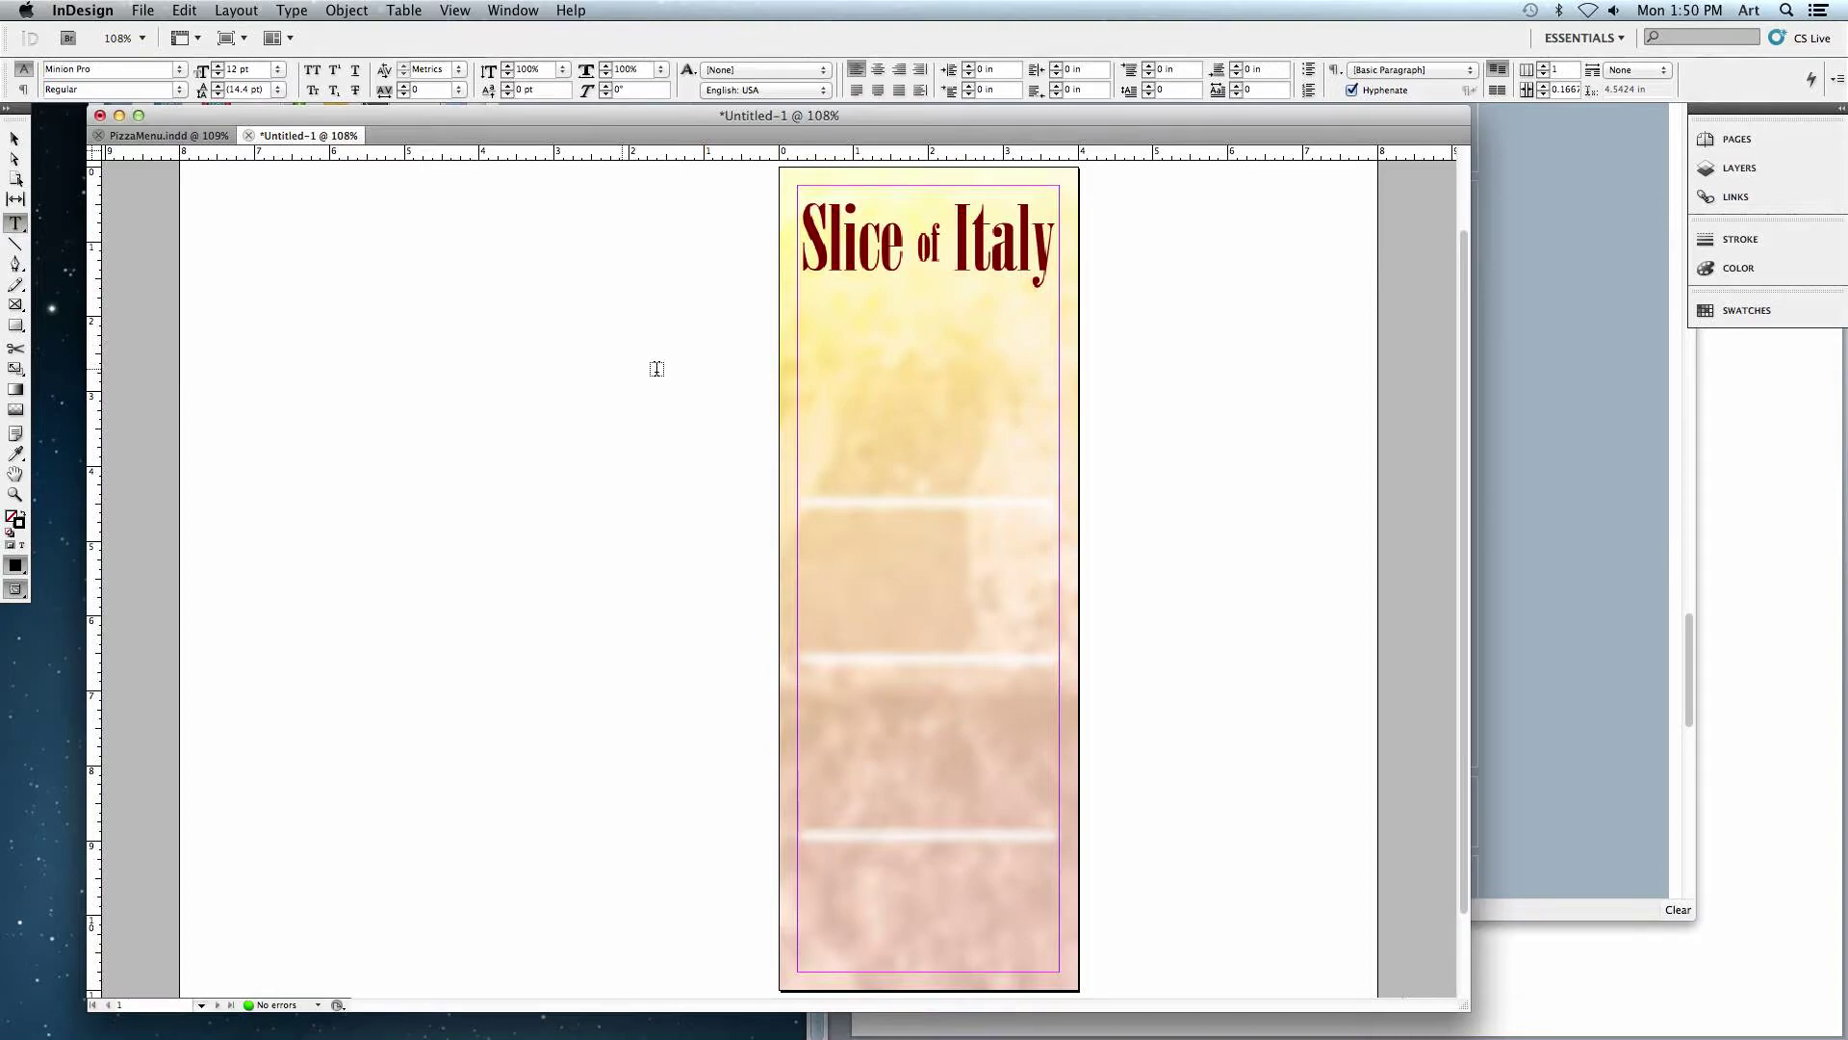
{"action": "left_click_drag", "start_coordinate": [564, 331], "coordinate": [772, 388]}
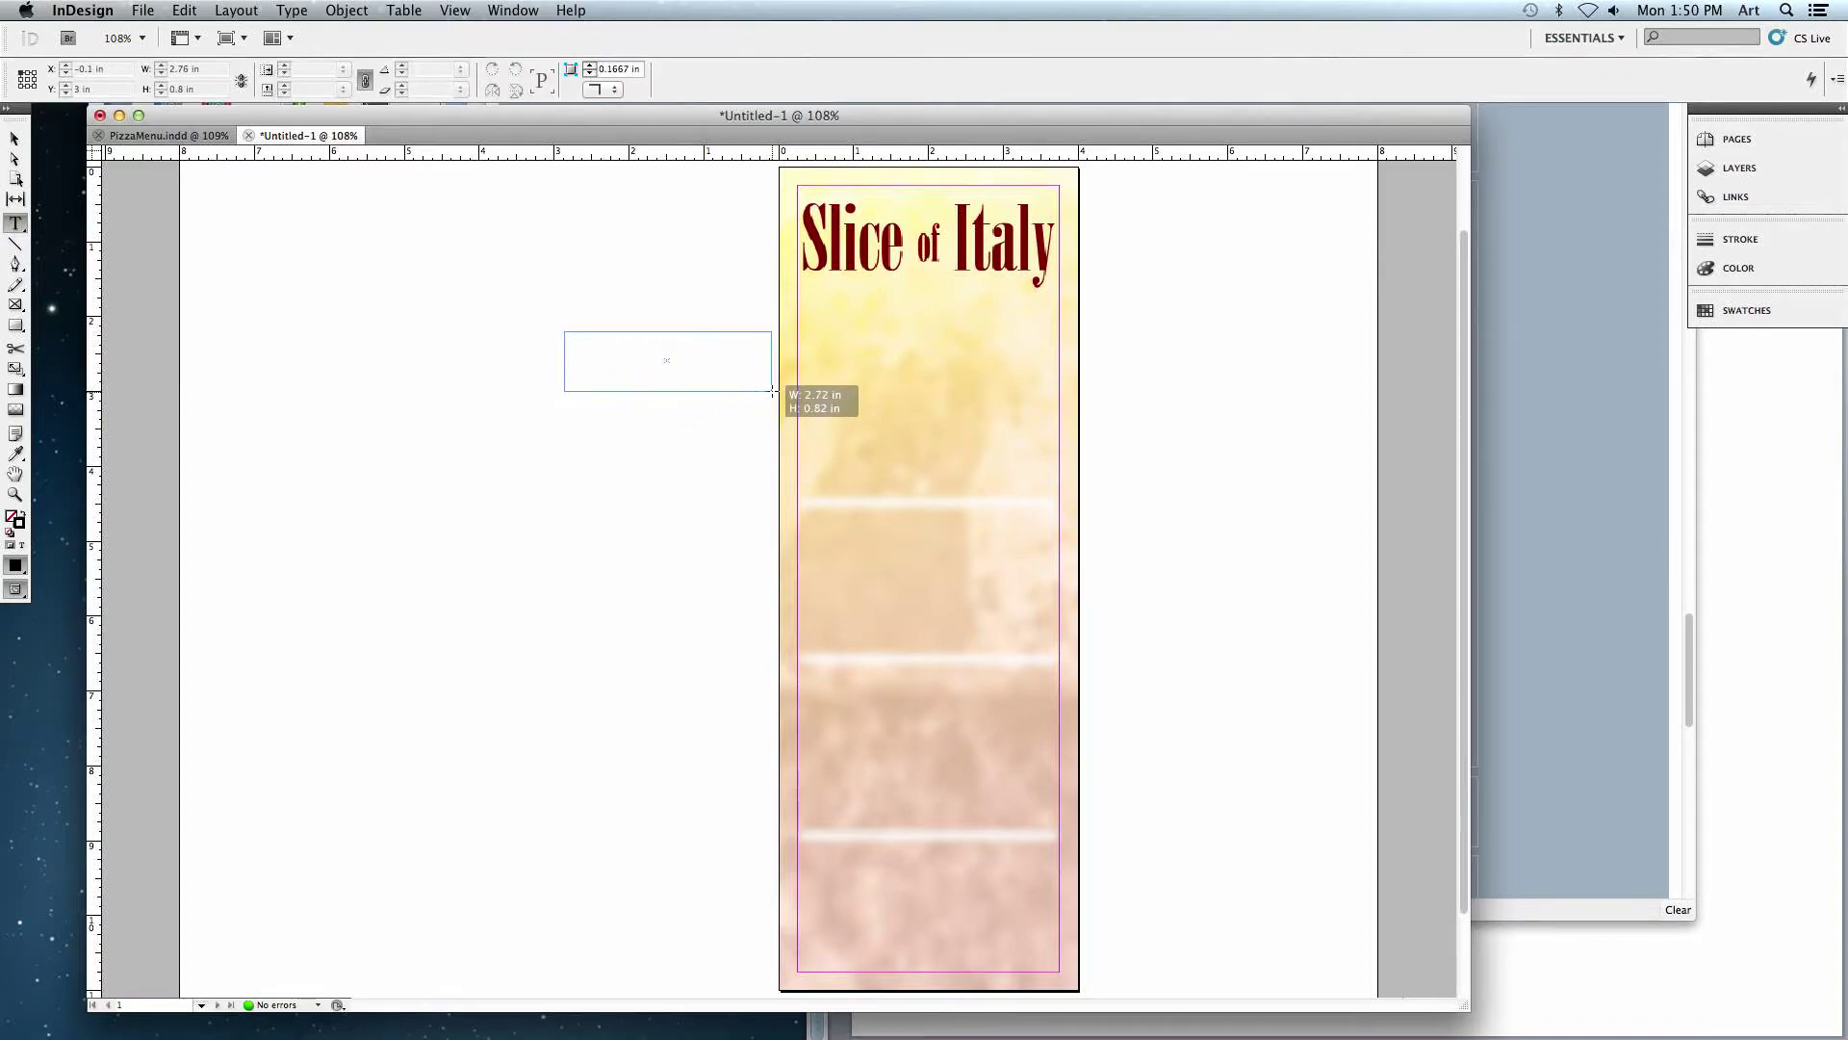
{"action": "type", "text": ";sdlkfgj;sldfkgjs;dlf gkj"}
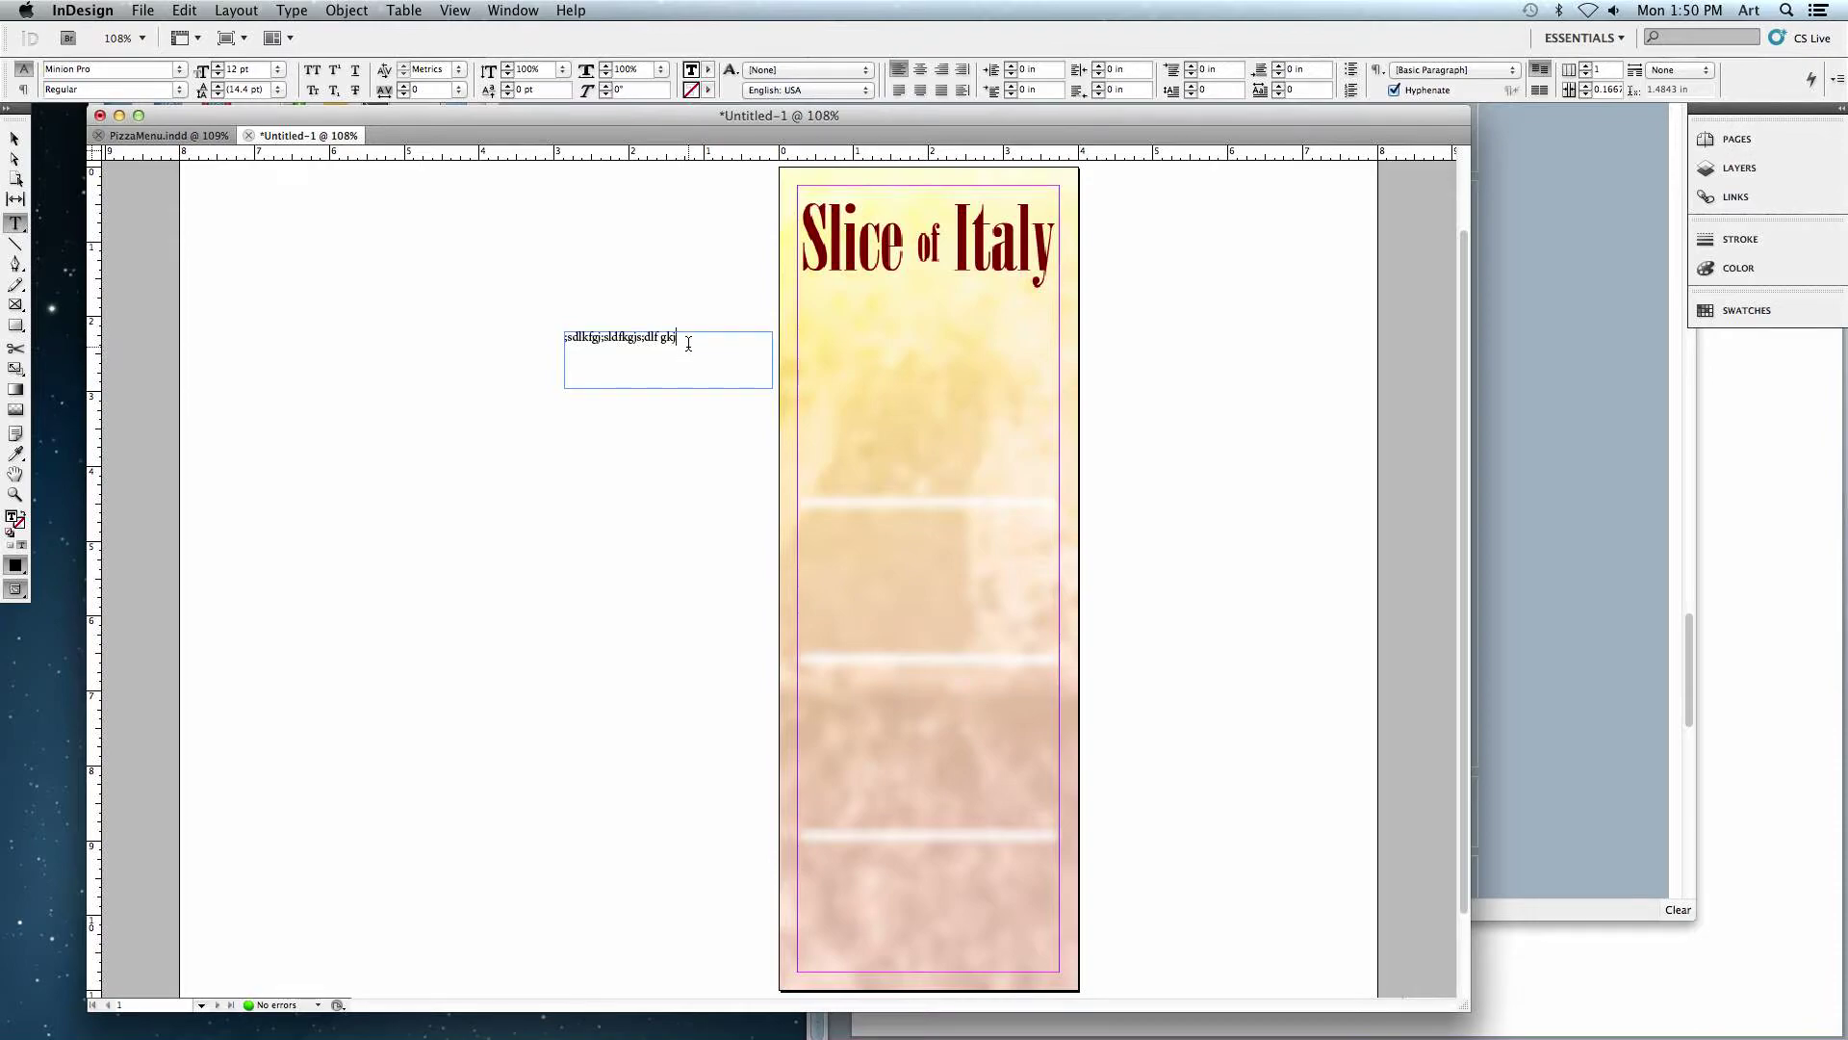
{"action": "left_click_drag", "start_coordinate": [689, 344], "coordinate": [568, 332]}
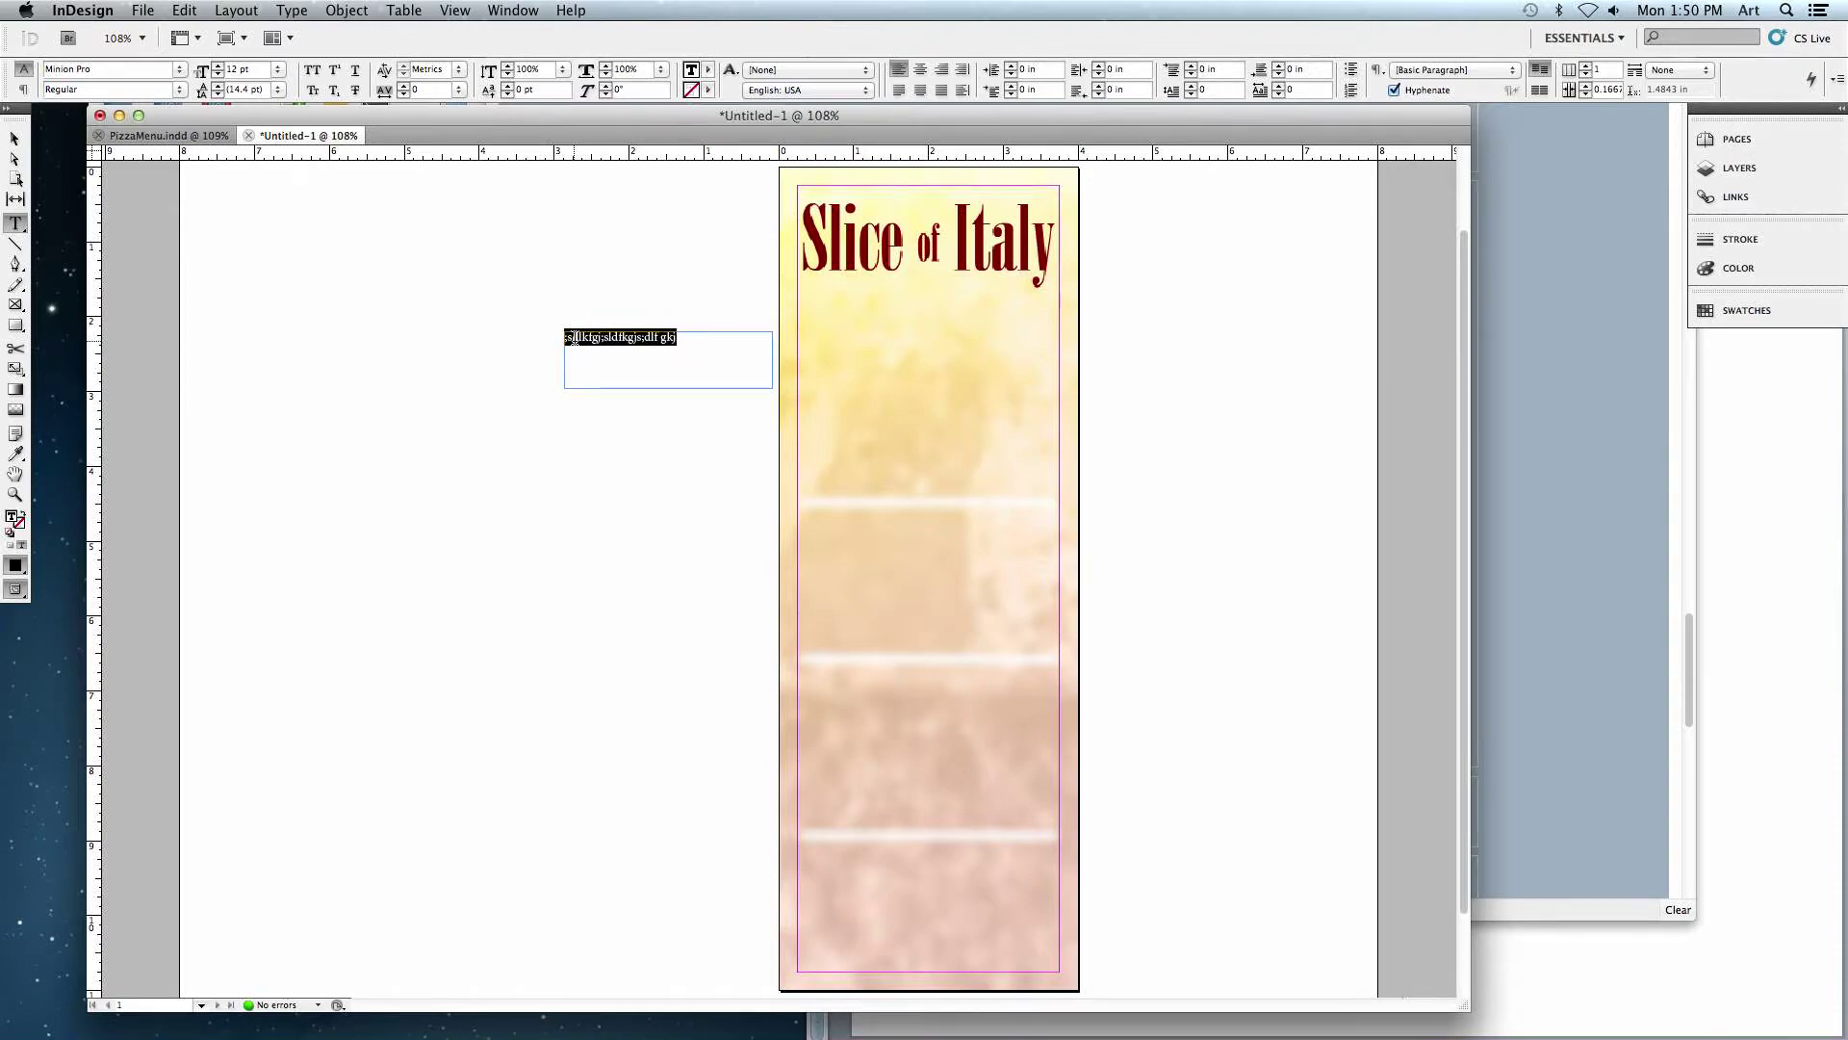
- Check the available fill swatches, expand the toolbox to two columns, and open the Color Picker for the selected text's fill
{"action": "left_click", "coordinate": [709, 70]}
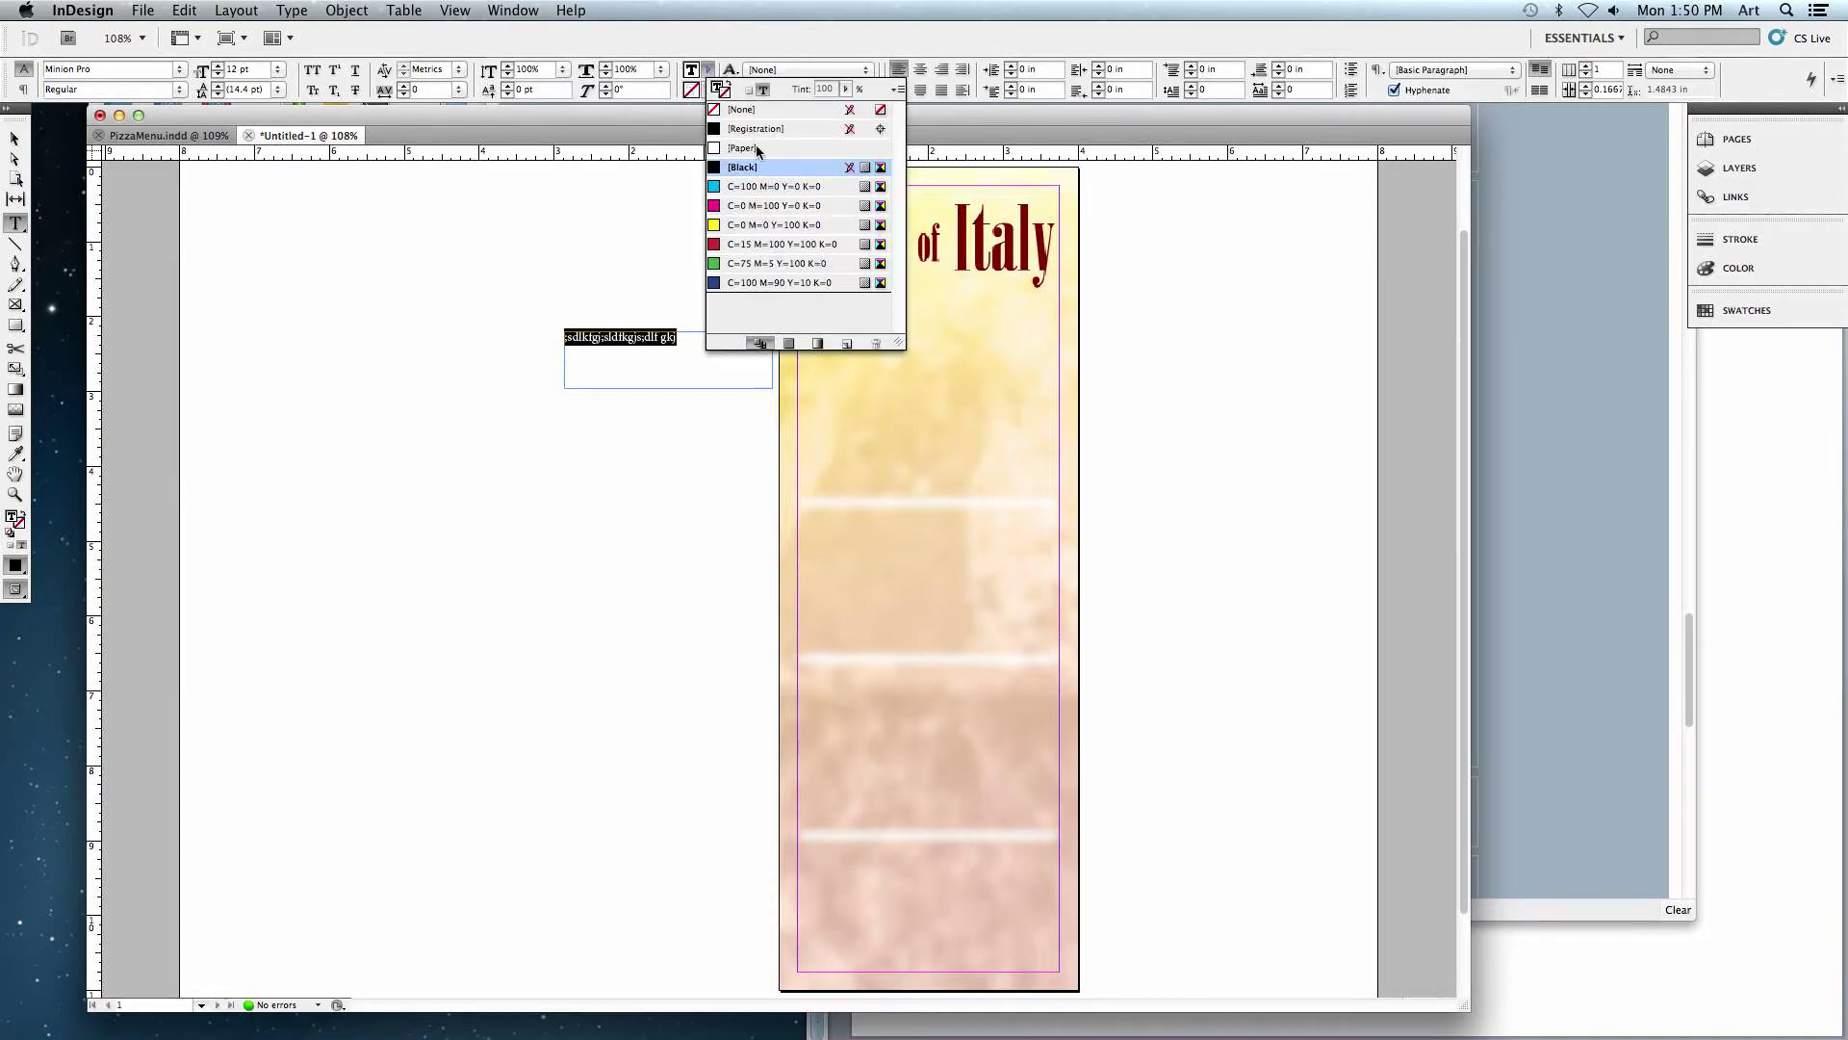
{"action": "left_click", "coordinate": [708, 72]}
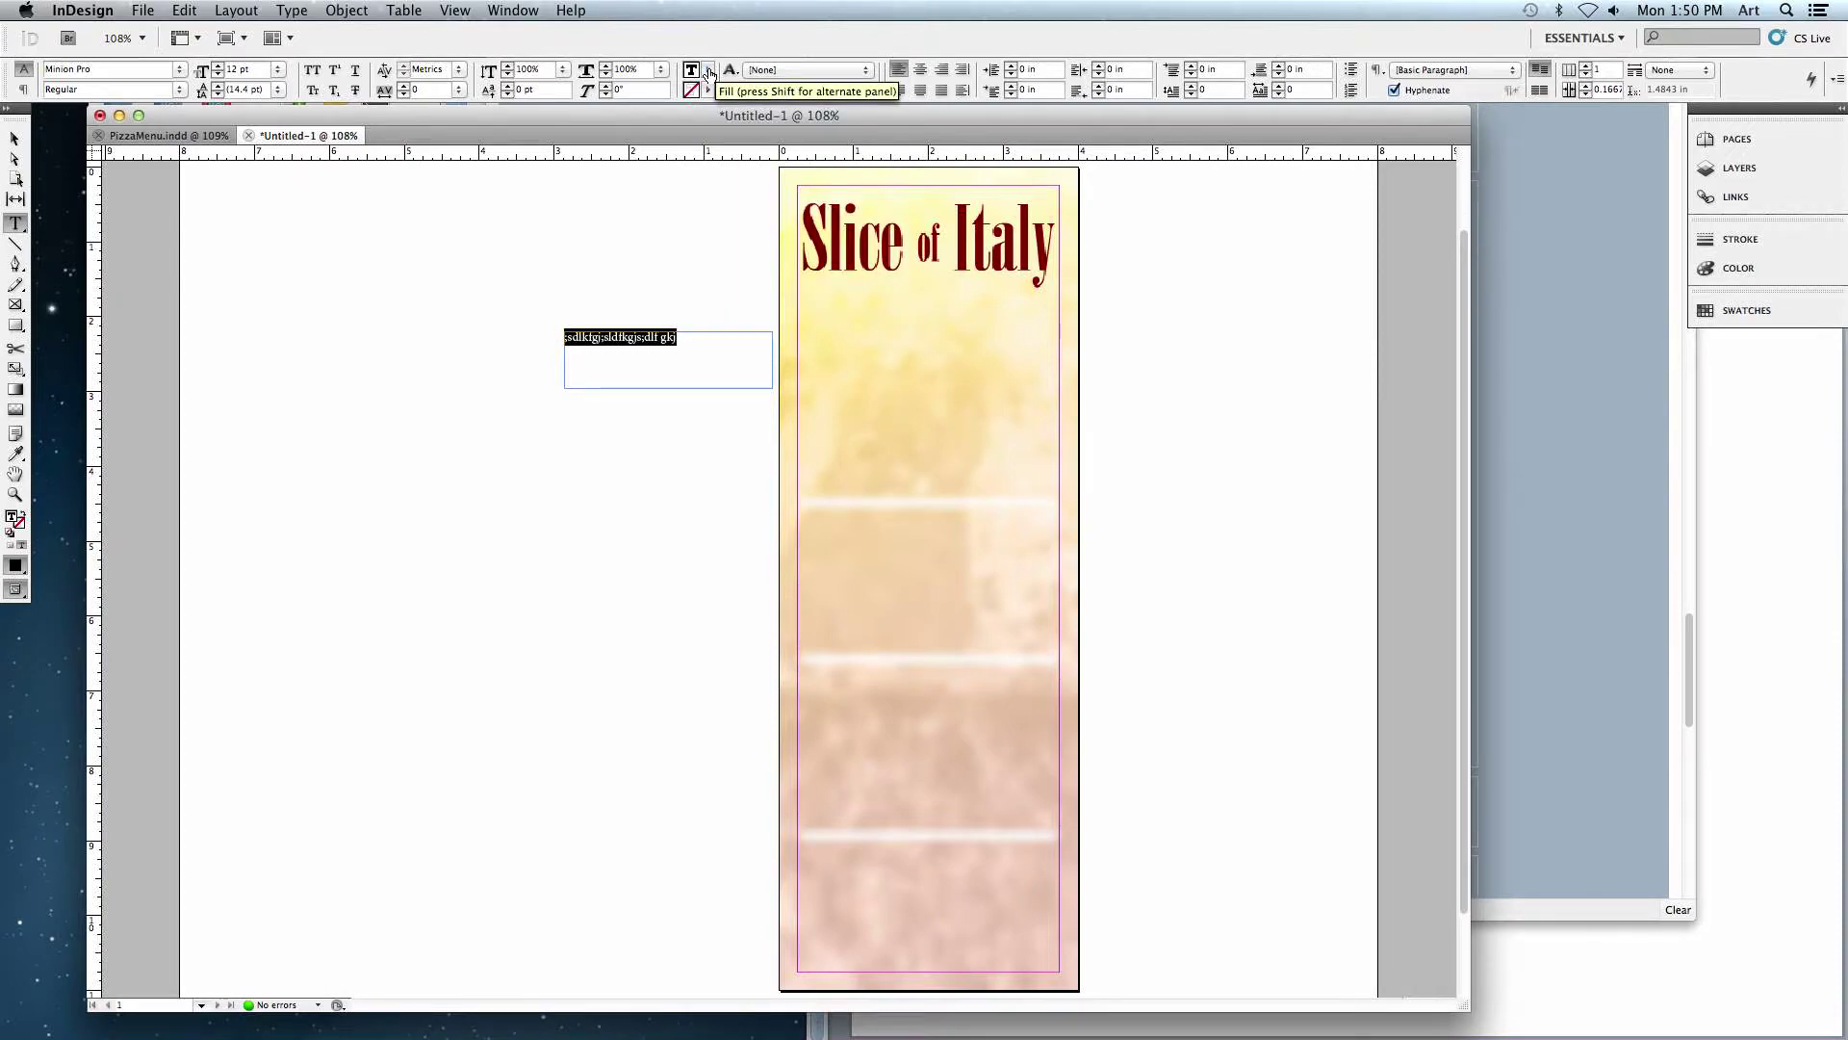
{"action": "left_click", "coordinate": [29, 110]}
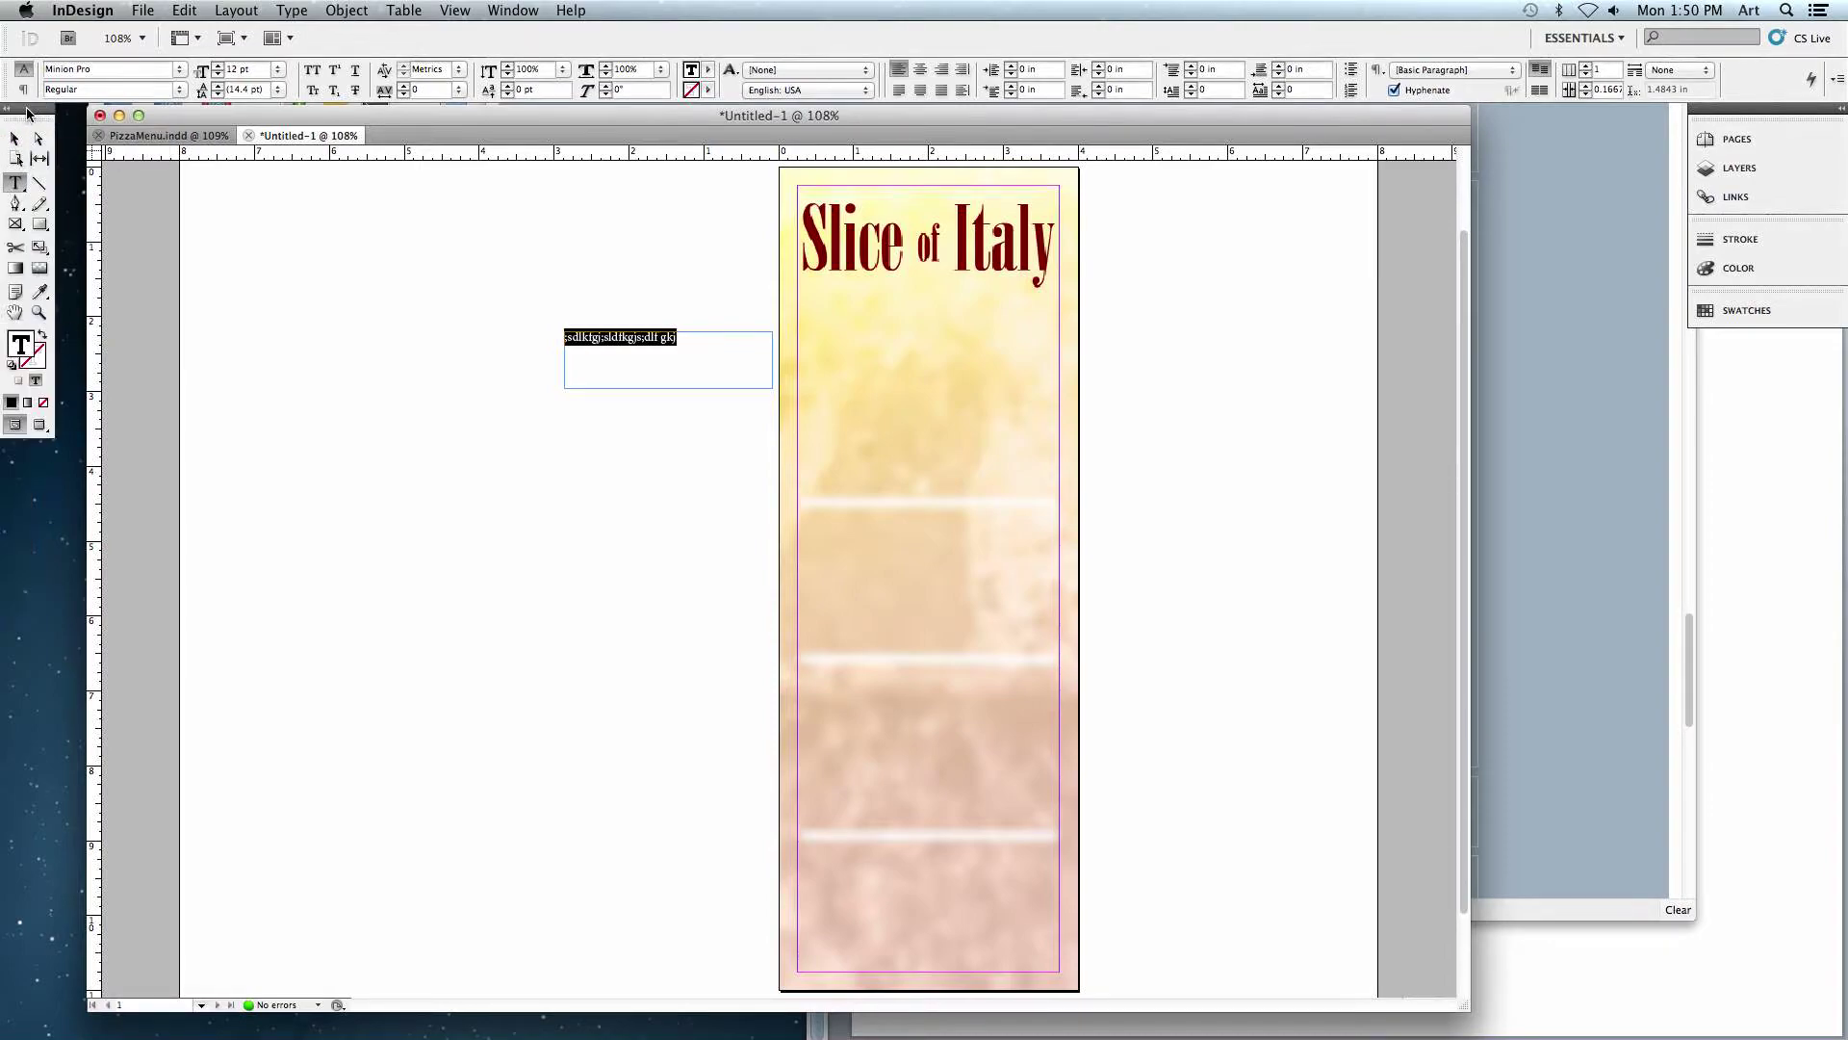
{"action": "double_click", "coordinate": [20, 348]}
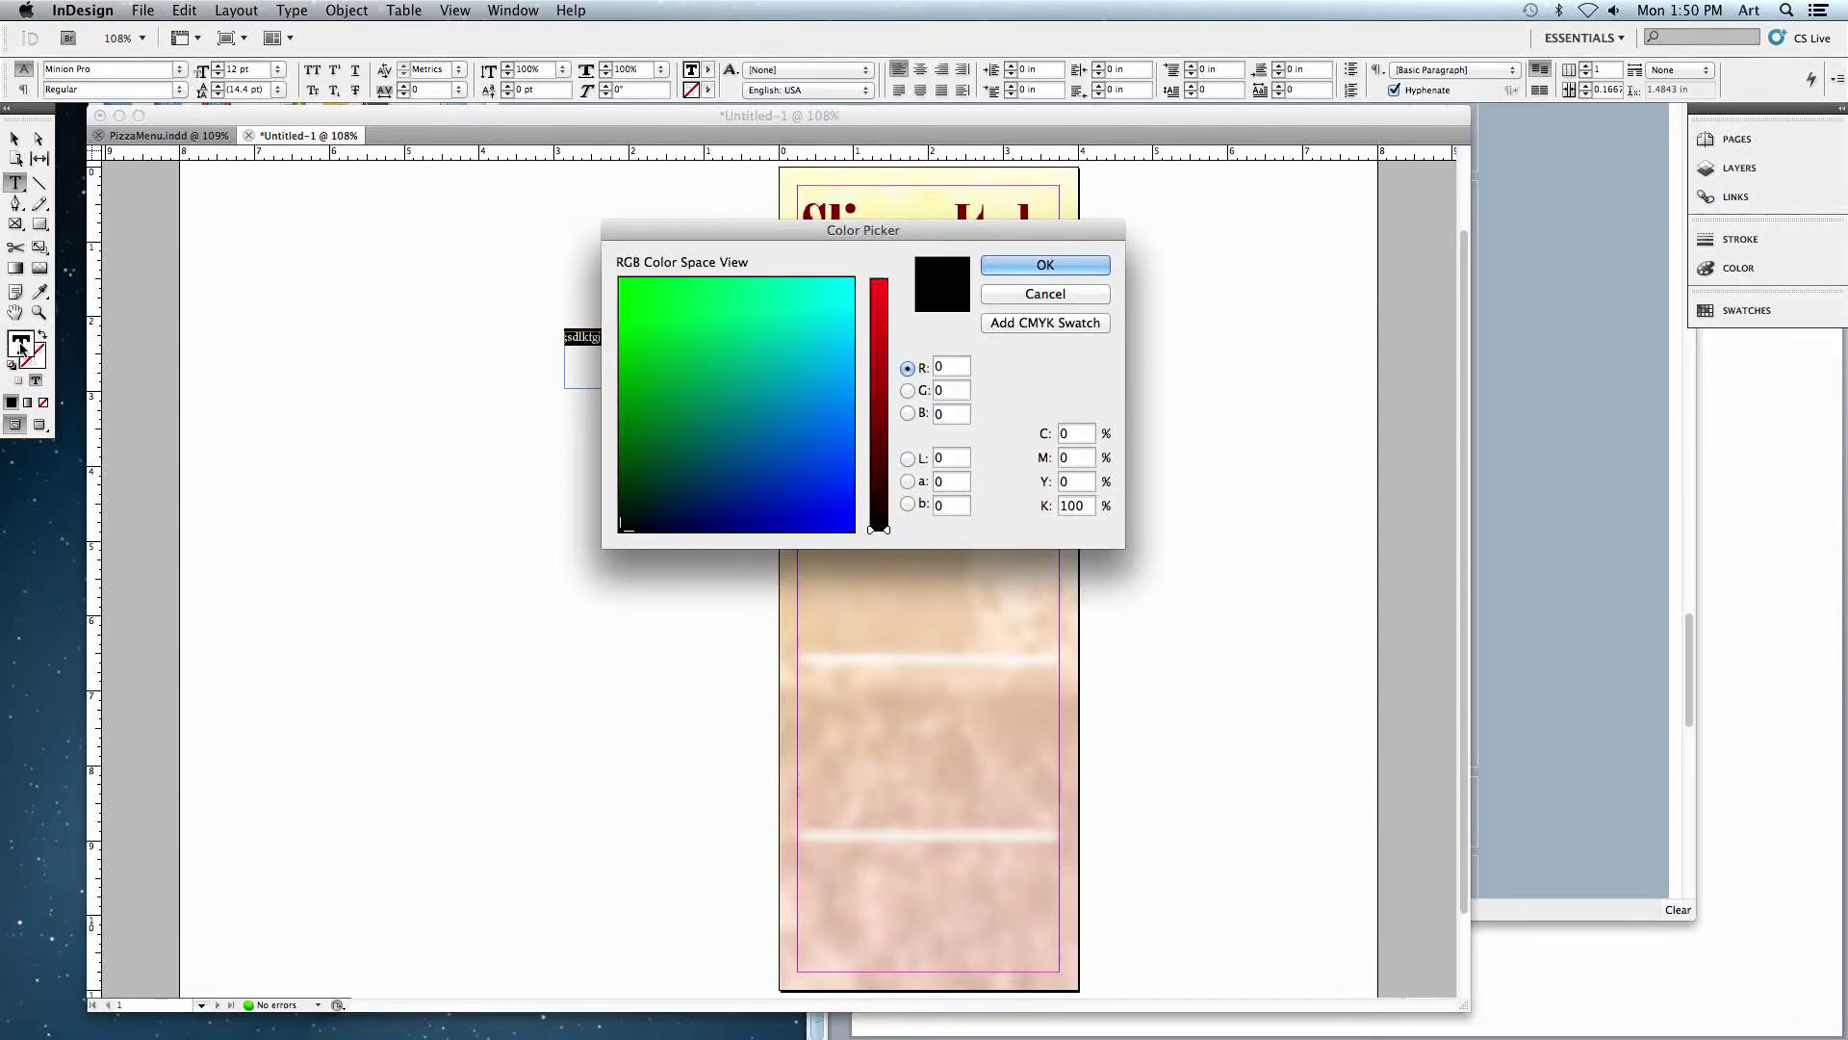
- Try out green, turquoise and violet shades for the text fill in the Color Picker's colour field and slider
{"action": "left_click_drag", "start_coordinate": [763, 401], "coordinate": [755, 324]}
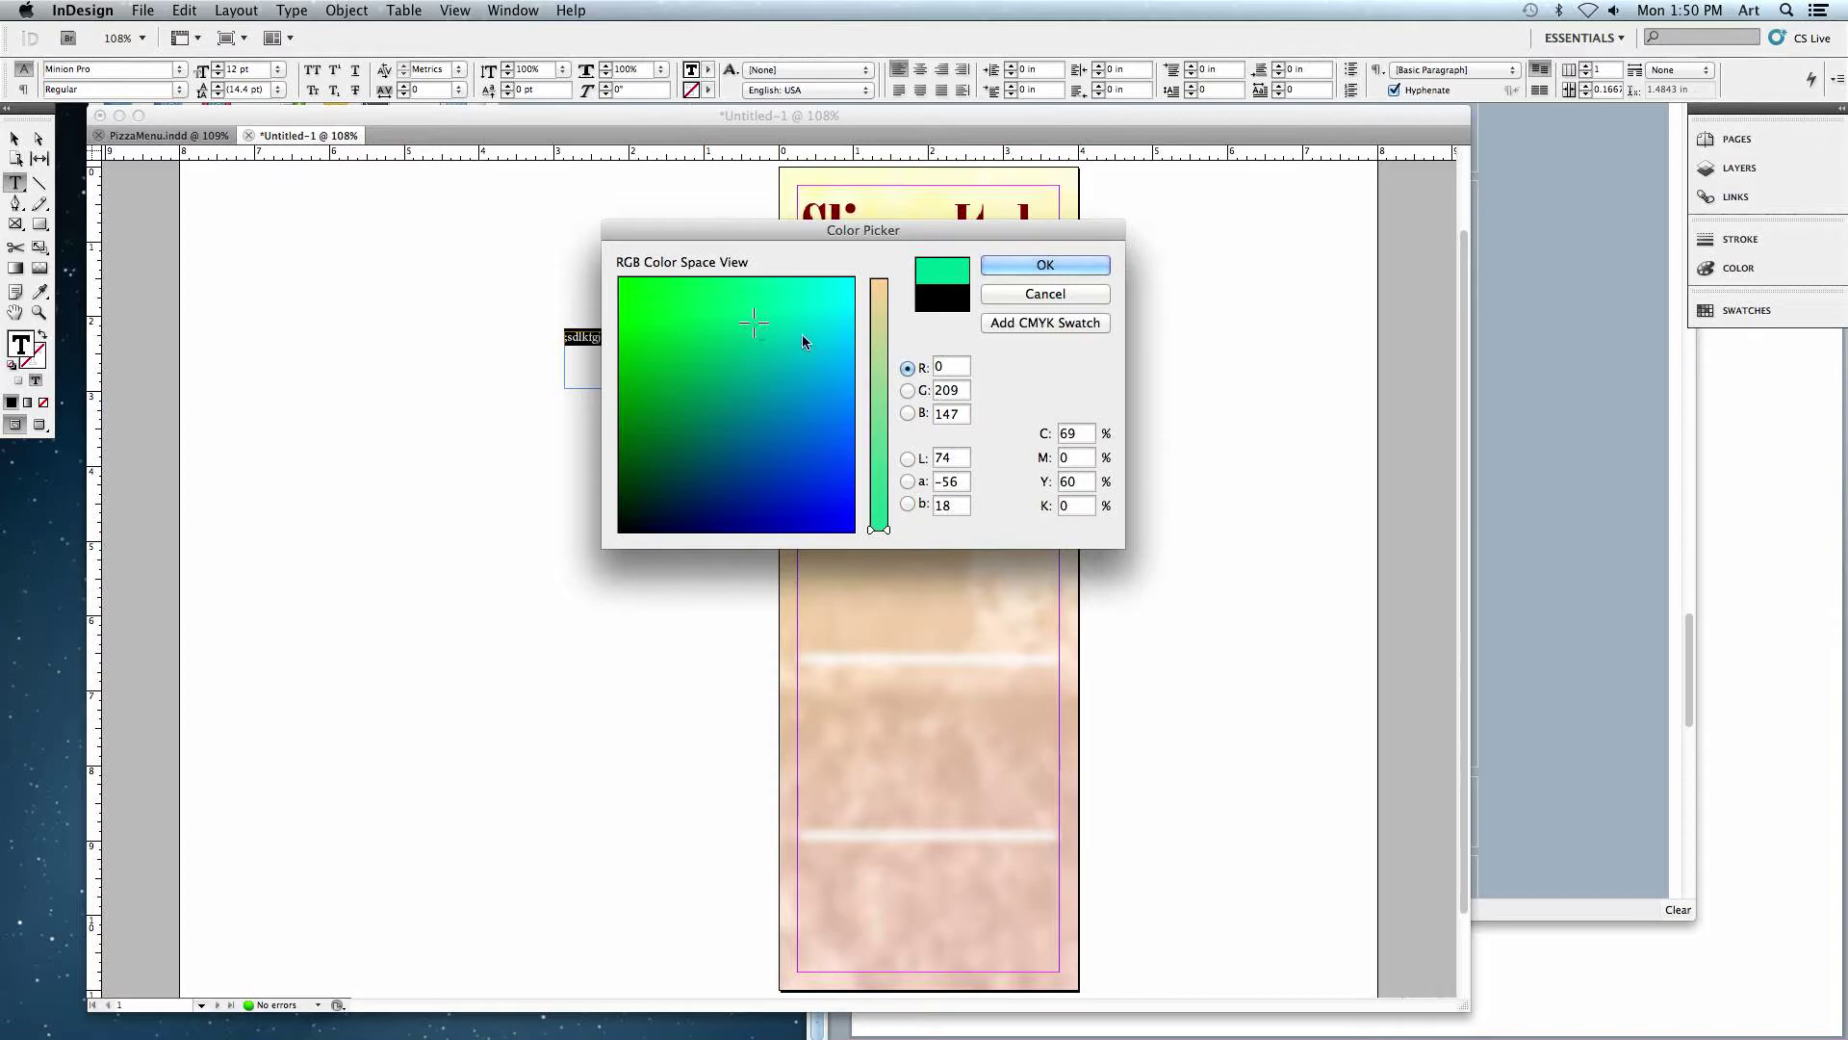
{"action": "left_click_drag", "start_coordinate": [793, 338], "coordinate": [721, 317]}
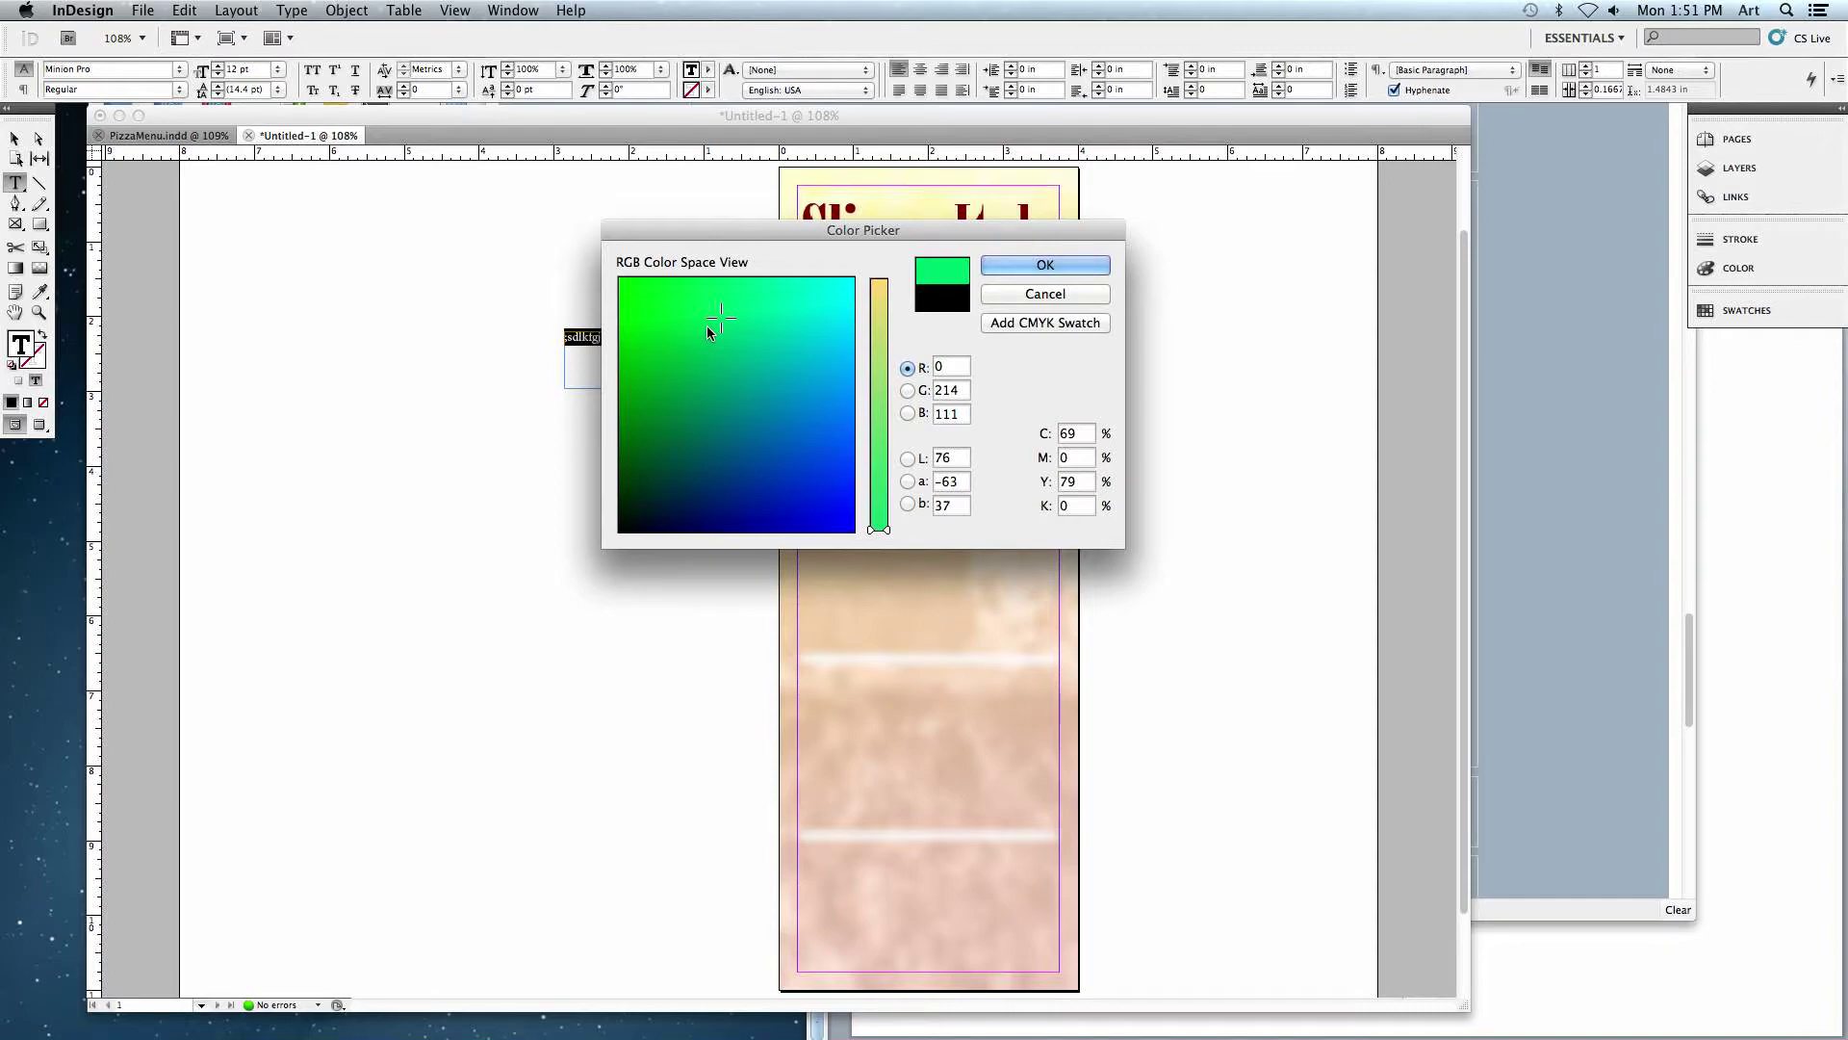
{"action": "left_click_drag", "start_coordinate": [885, 525], "coordinate": [894, 445]}
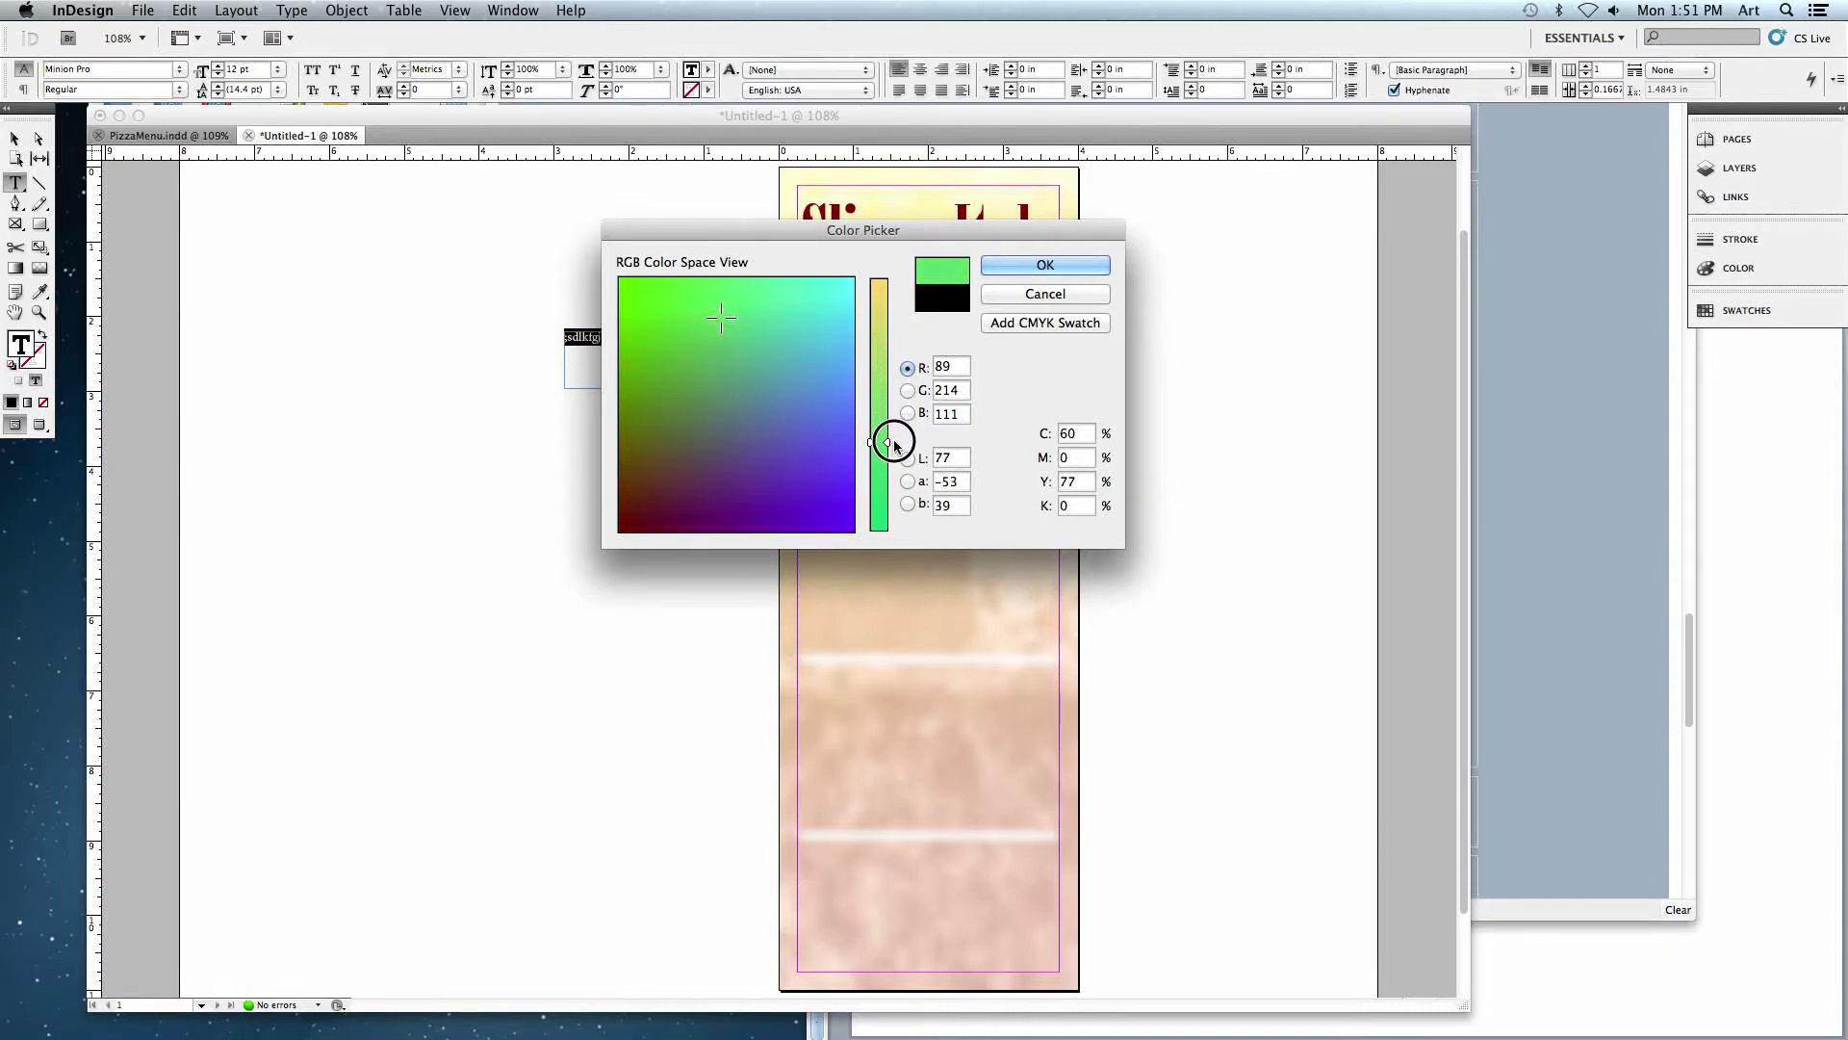
{"action": "left_click_drag", "start_coordinate": [816, 395], "coordinate": [804, 332]}
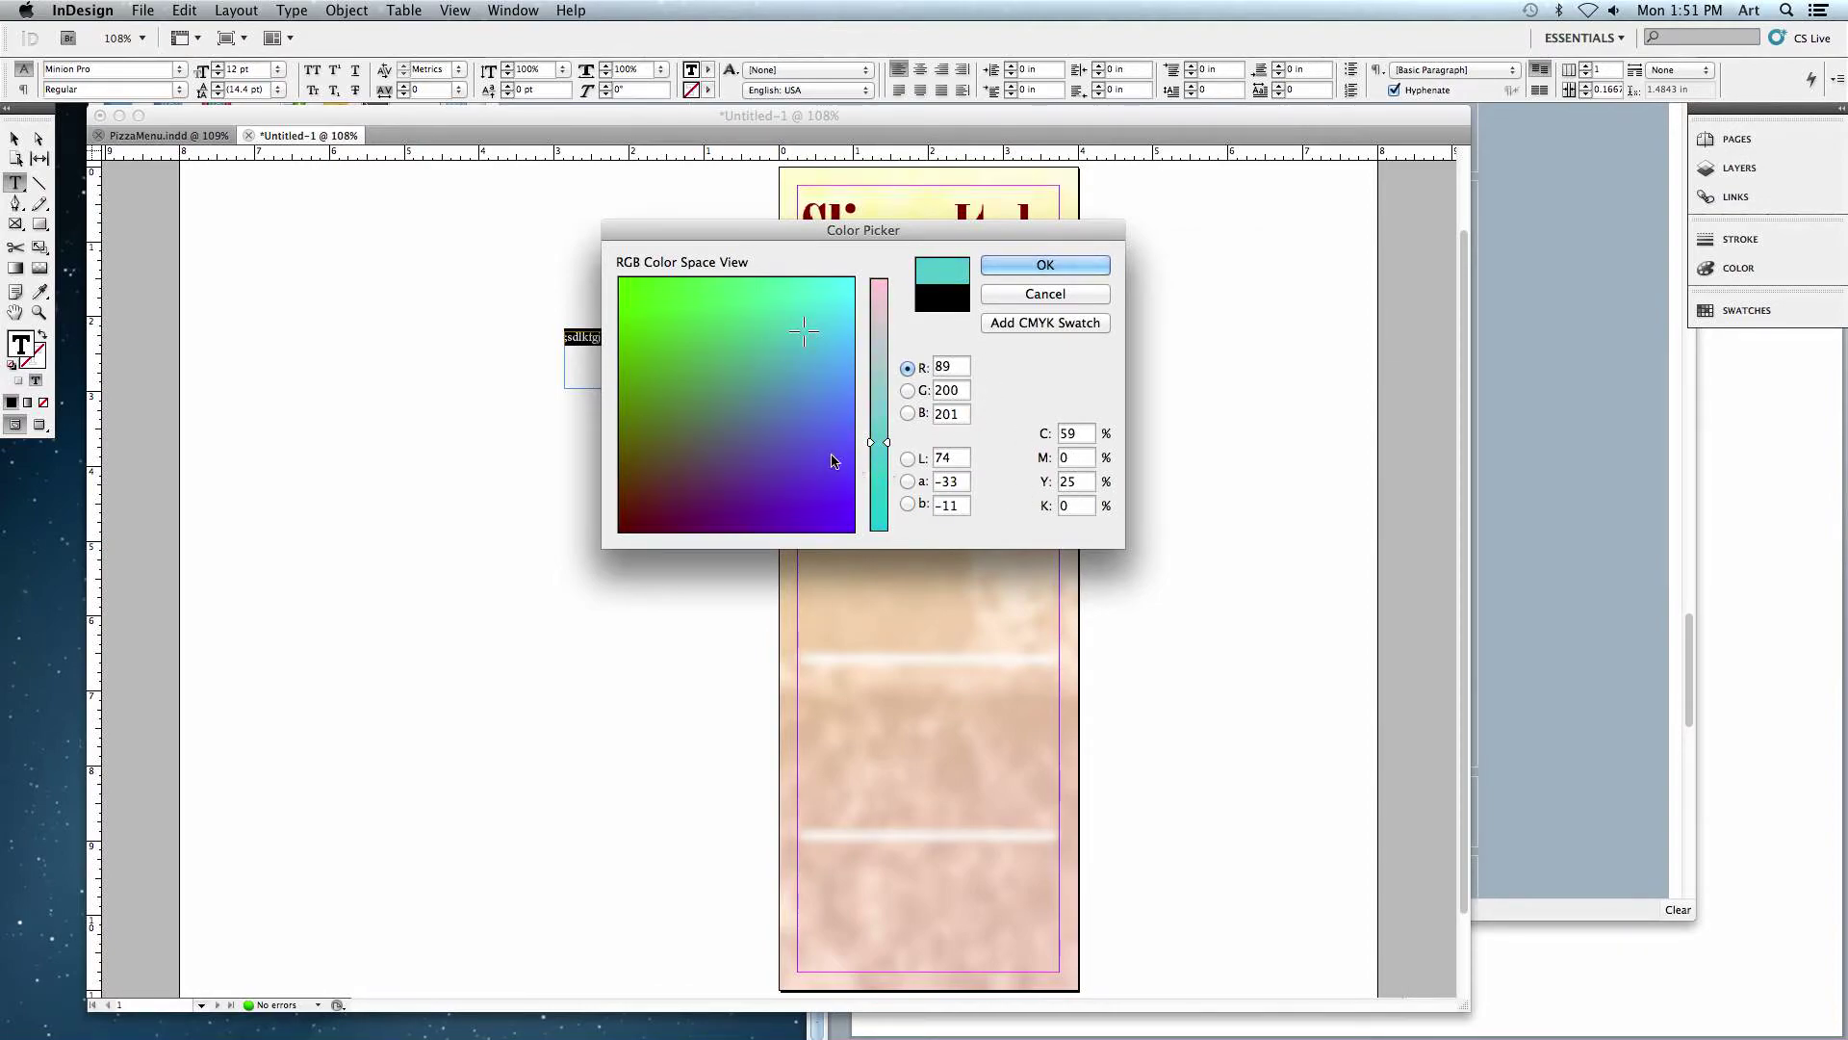
{"action": "left_click", "coordinate": [817, 412]}
{"action": "left_click", "coordinate": [885, 416]}
{"action": "mouse_move", "coordinate": [885, 416]}
{"action": "left_mouse_down"}
{"action": "mouse_move", "coordinate": [884, 345]}
{"action": "mouse_move", "coordinate": [887, 417]}
{"action": "left_mouse_up"}
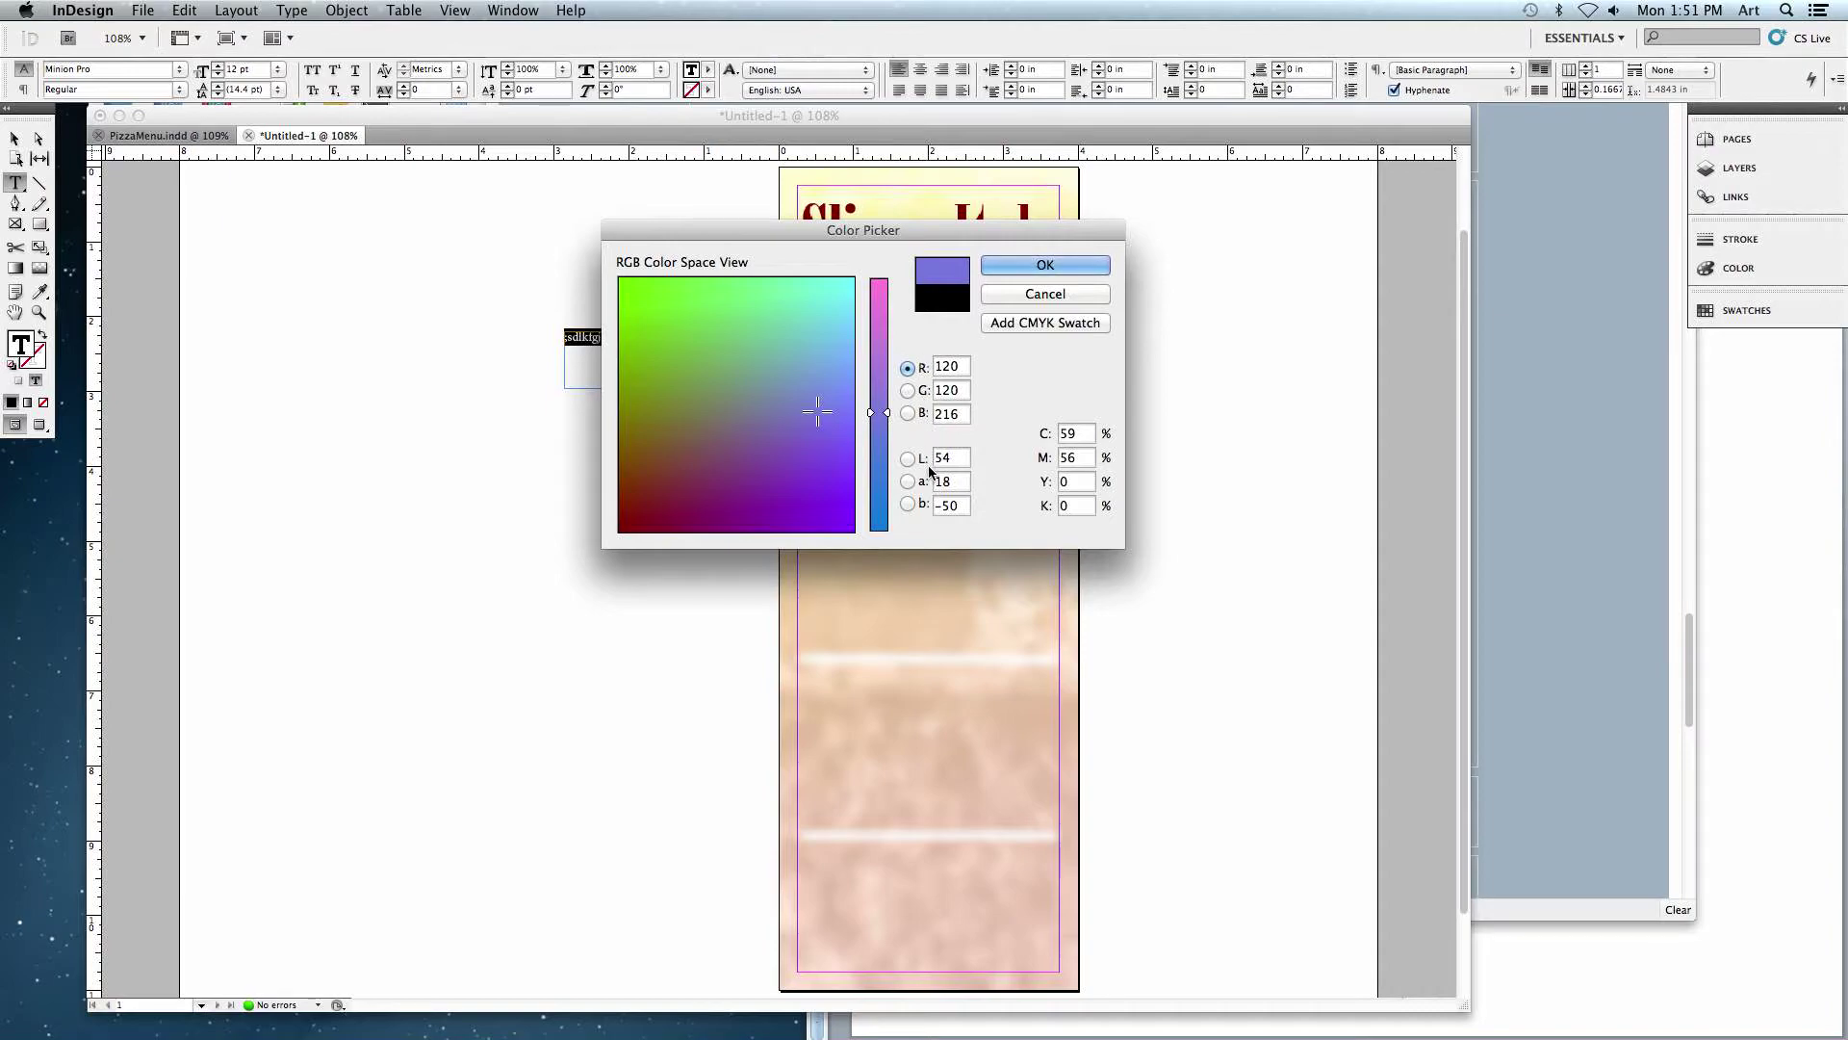
- Mix a blue text fill of C 100, M 90, Y 10, K 0, add it as a CMYK swatch, and apply it to the text
{"action": "double_click", "coordinate": [1064, 434]}
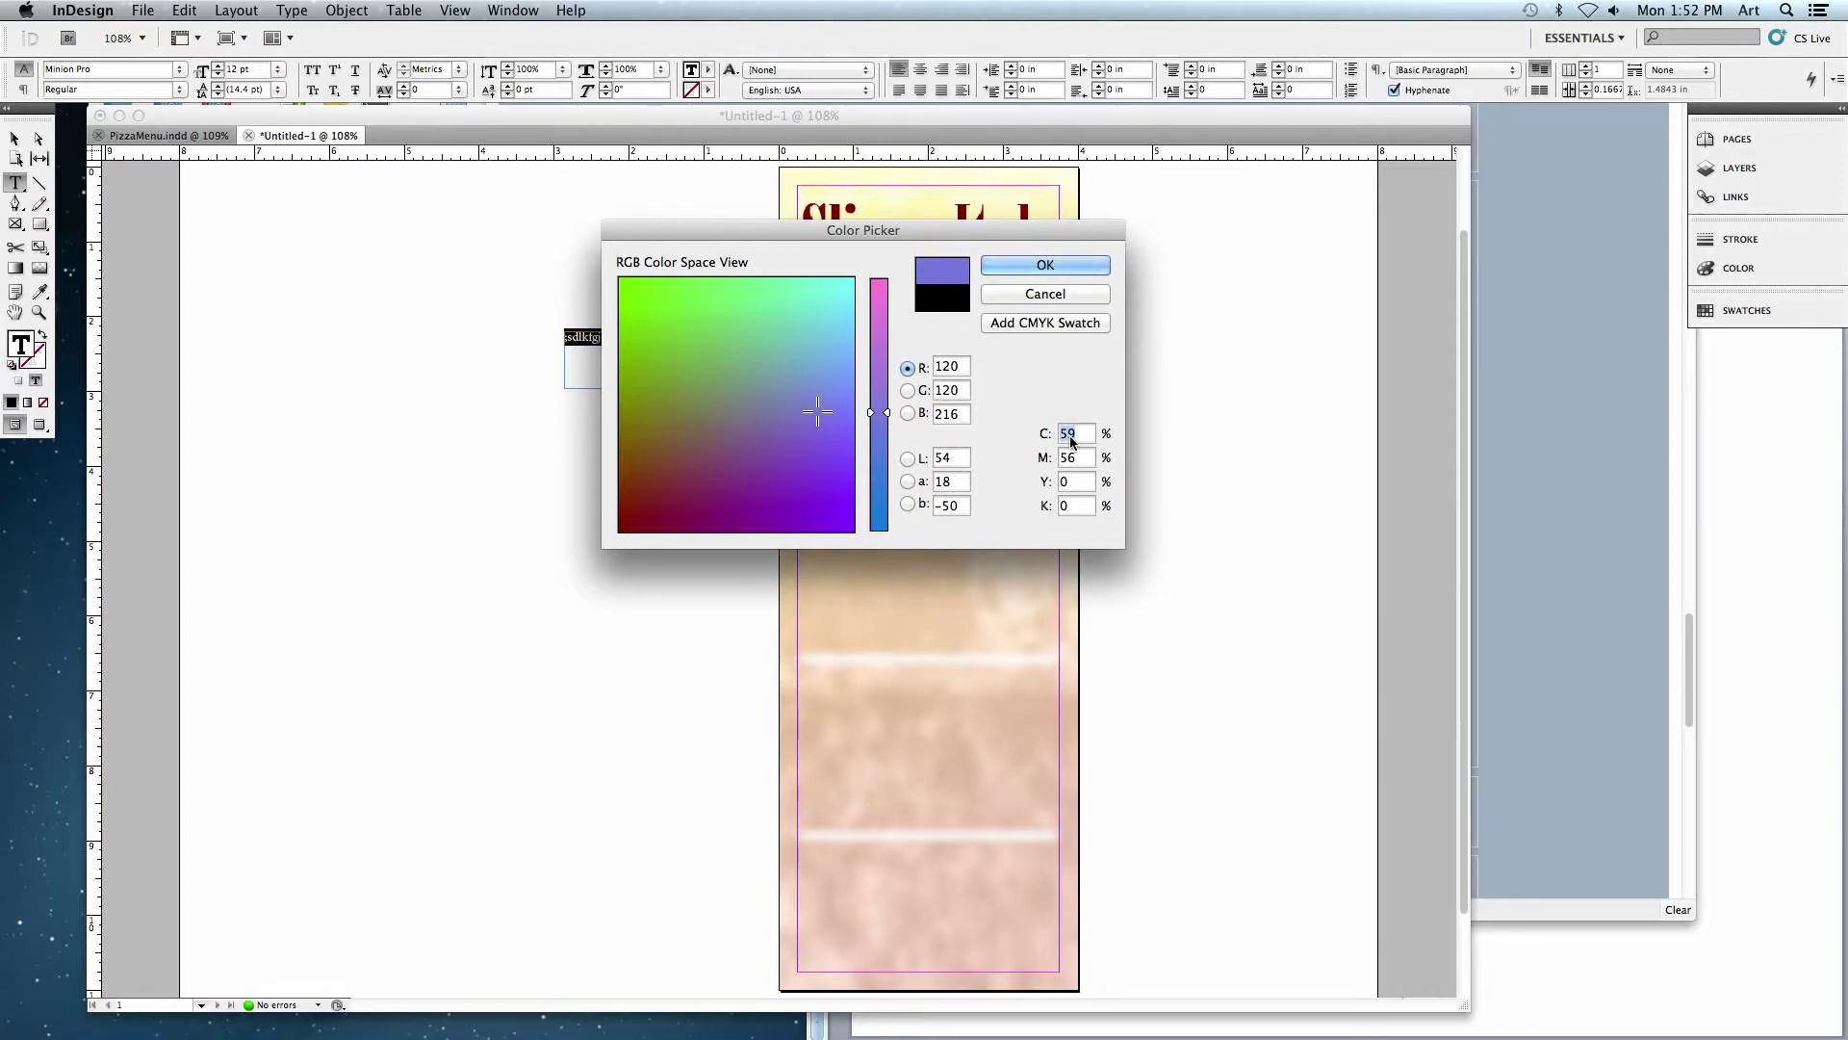
{"action": "type", "text": "100"}
{"action": "double_click", "coordinate": [1076, 458]}
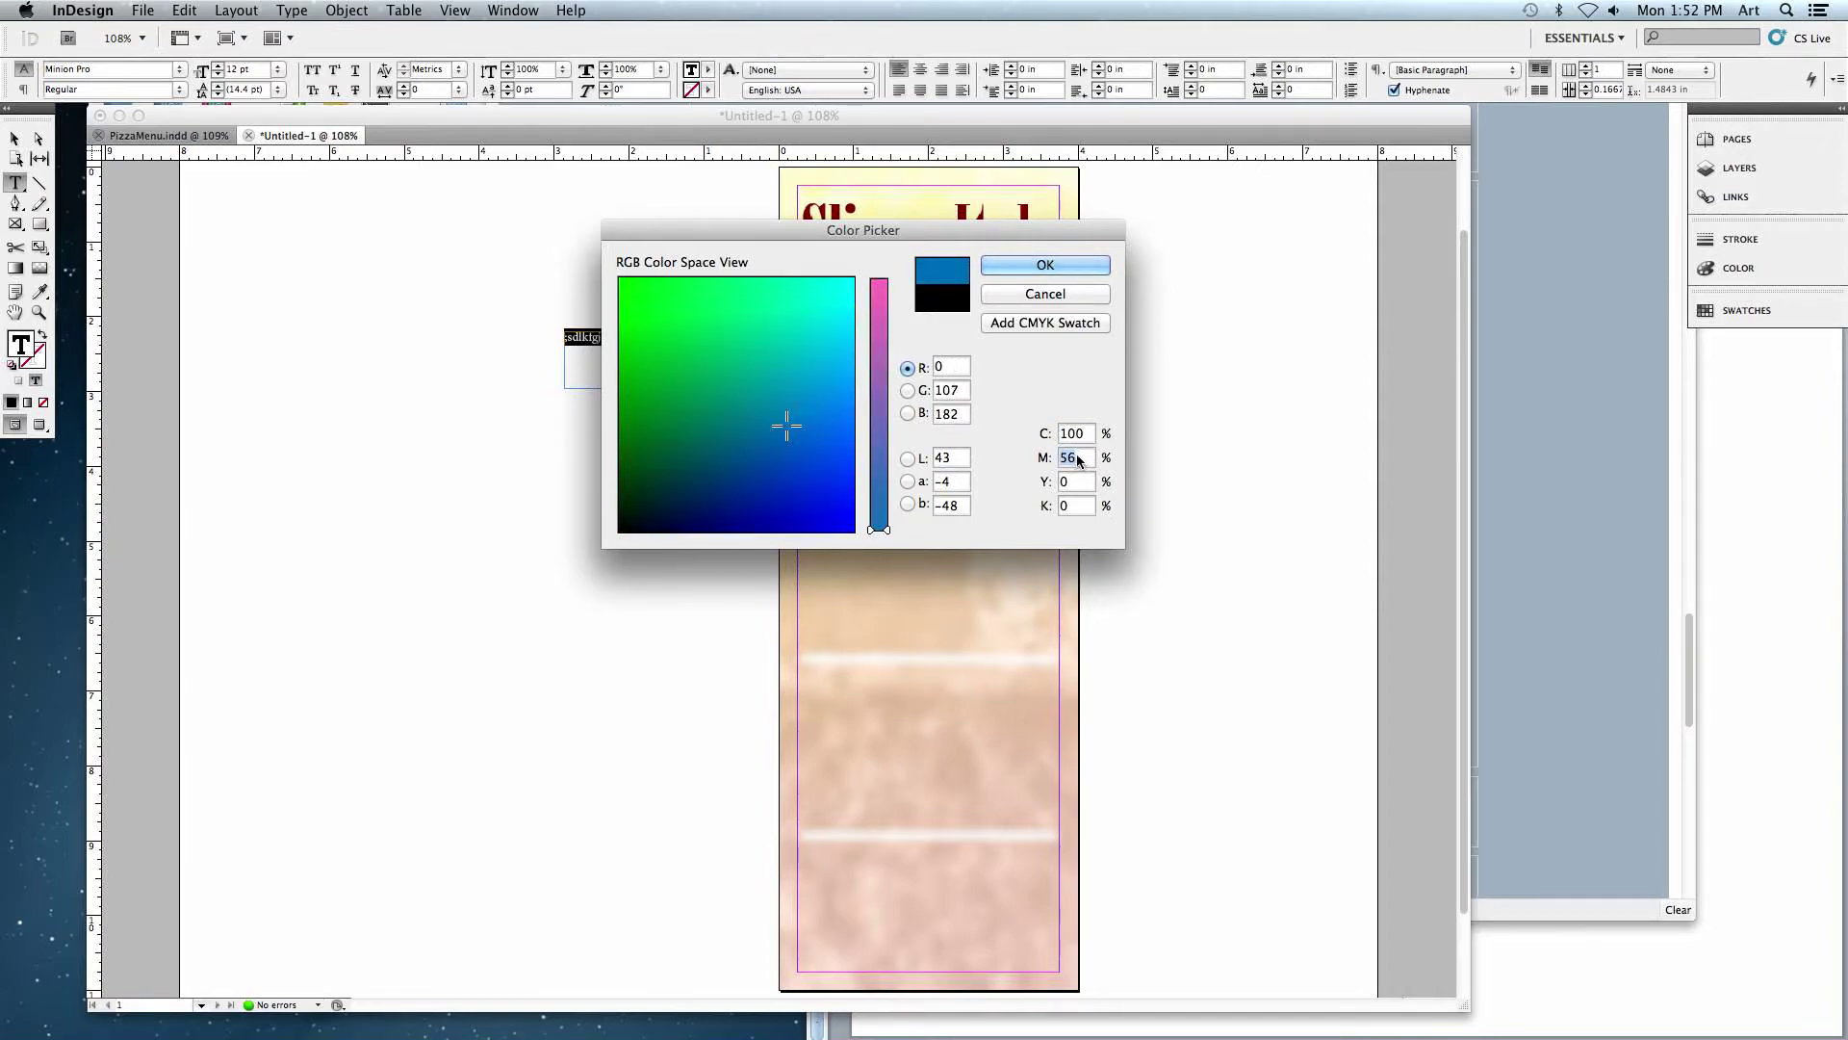
{"action": "type", "text": "90"}
{"action": "double_click", "coordinate": [1078, 481]}
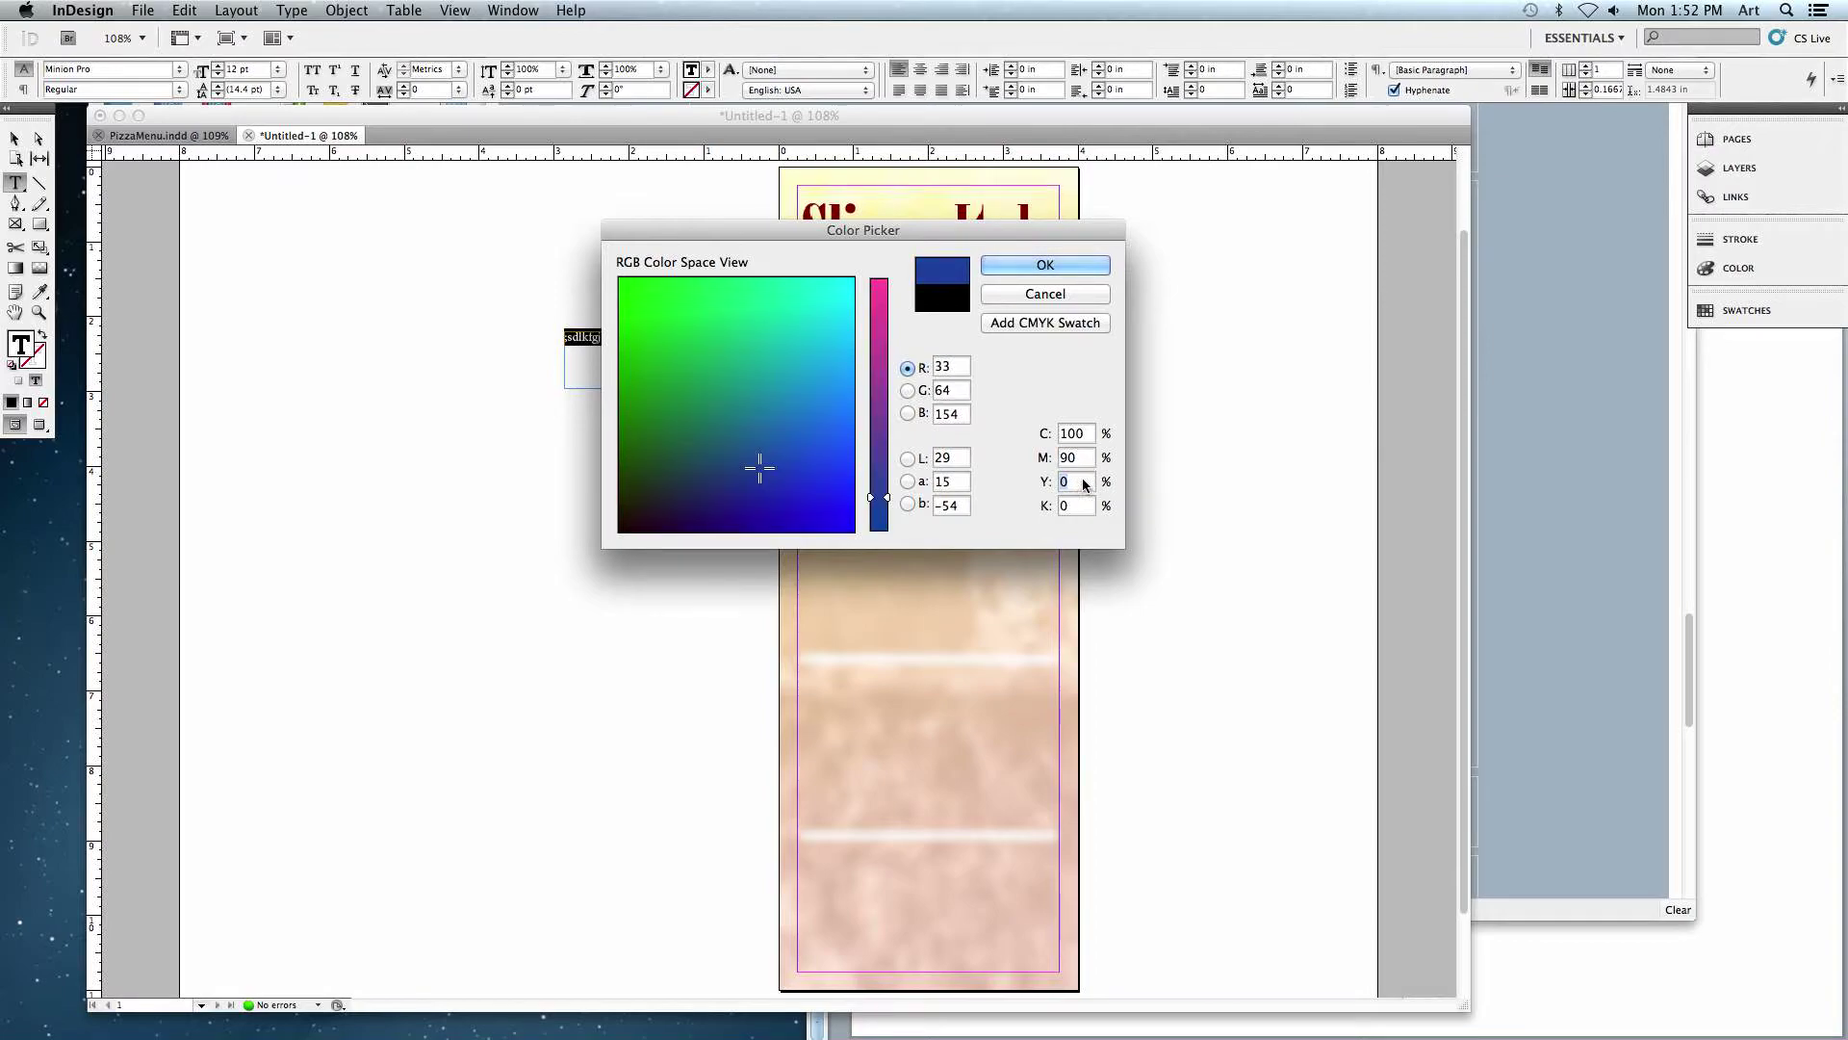
{"action": "type", "text": "10"}
{"action": "double_click", "coordinate": [1075, 502]}
{"action": "left_click", "coordinate": [1078, 481]}
{"action": "left_click", "coordinate": [1044, 324]}
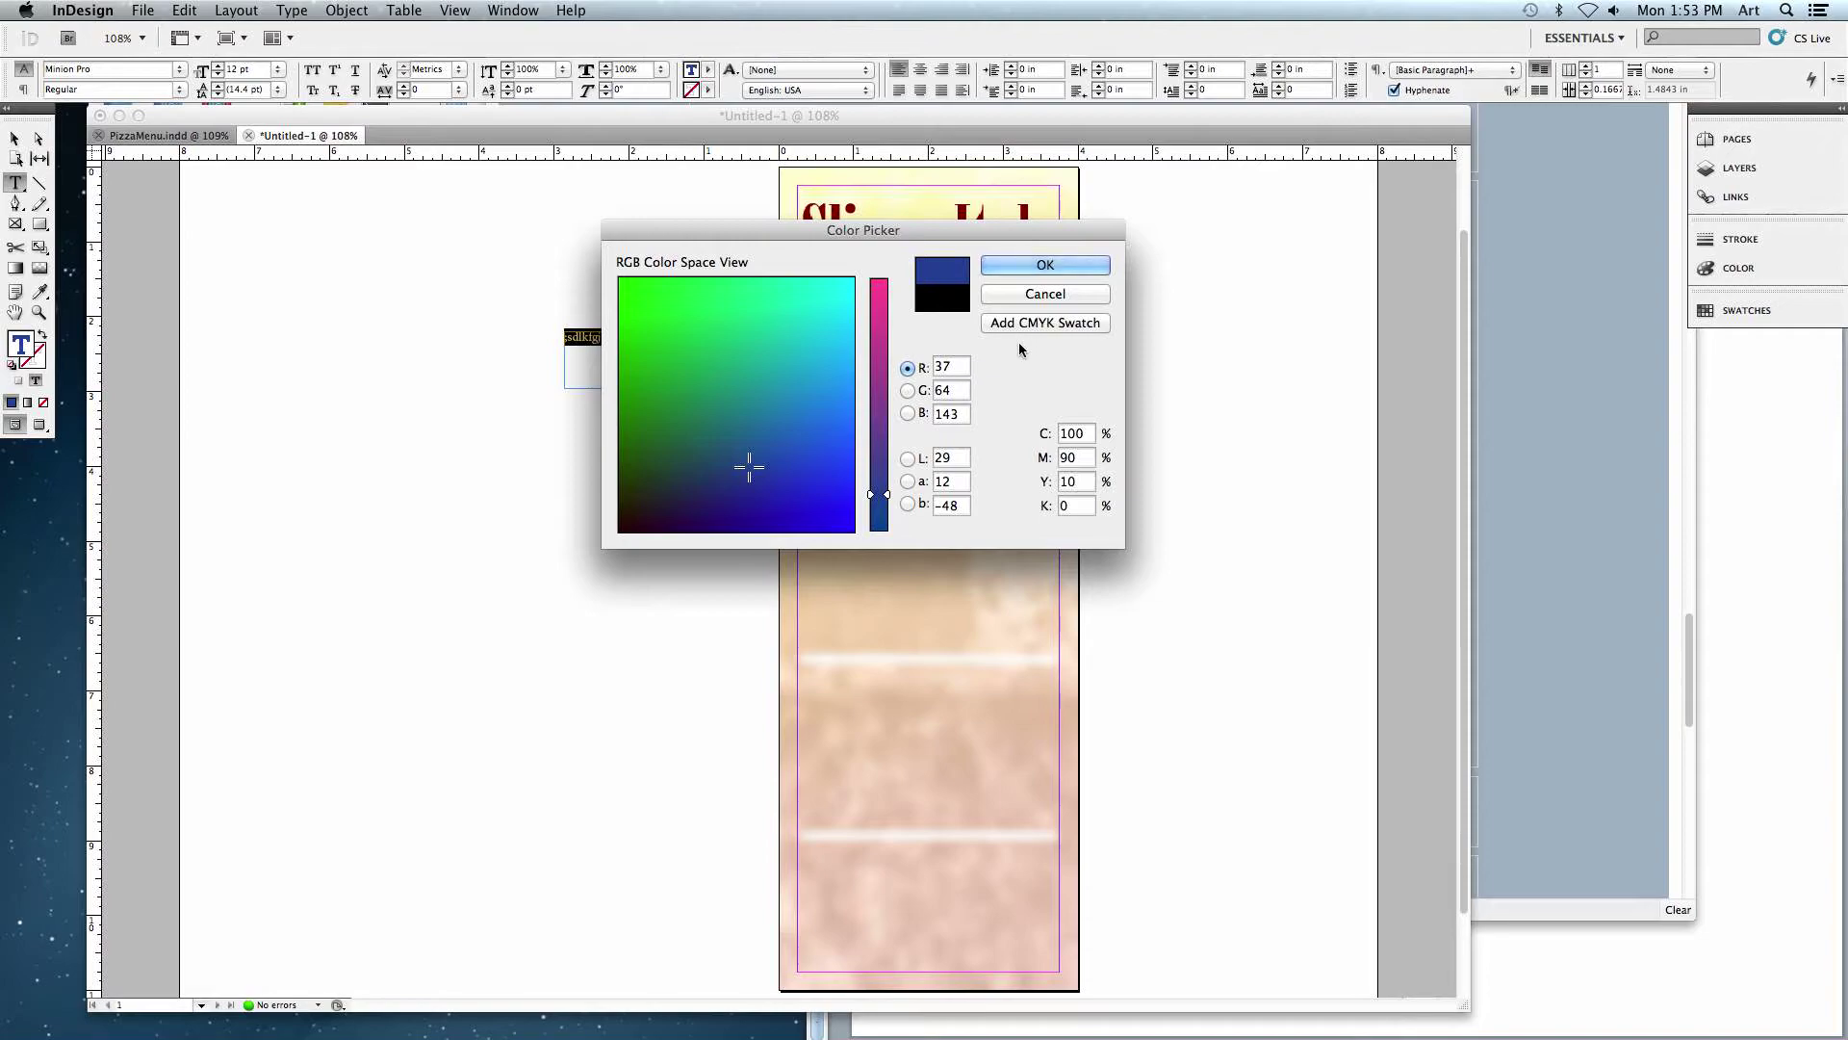
{"action": "left_click", "coordinate": [1040, 266]}
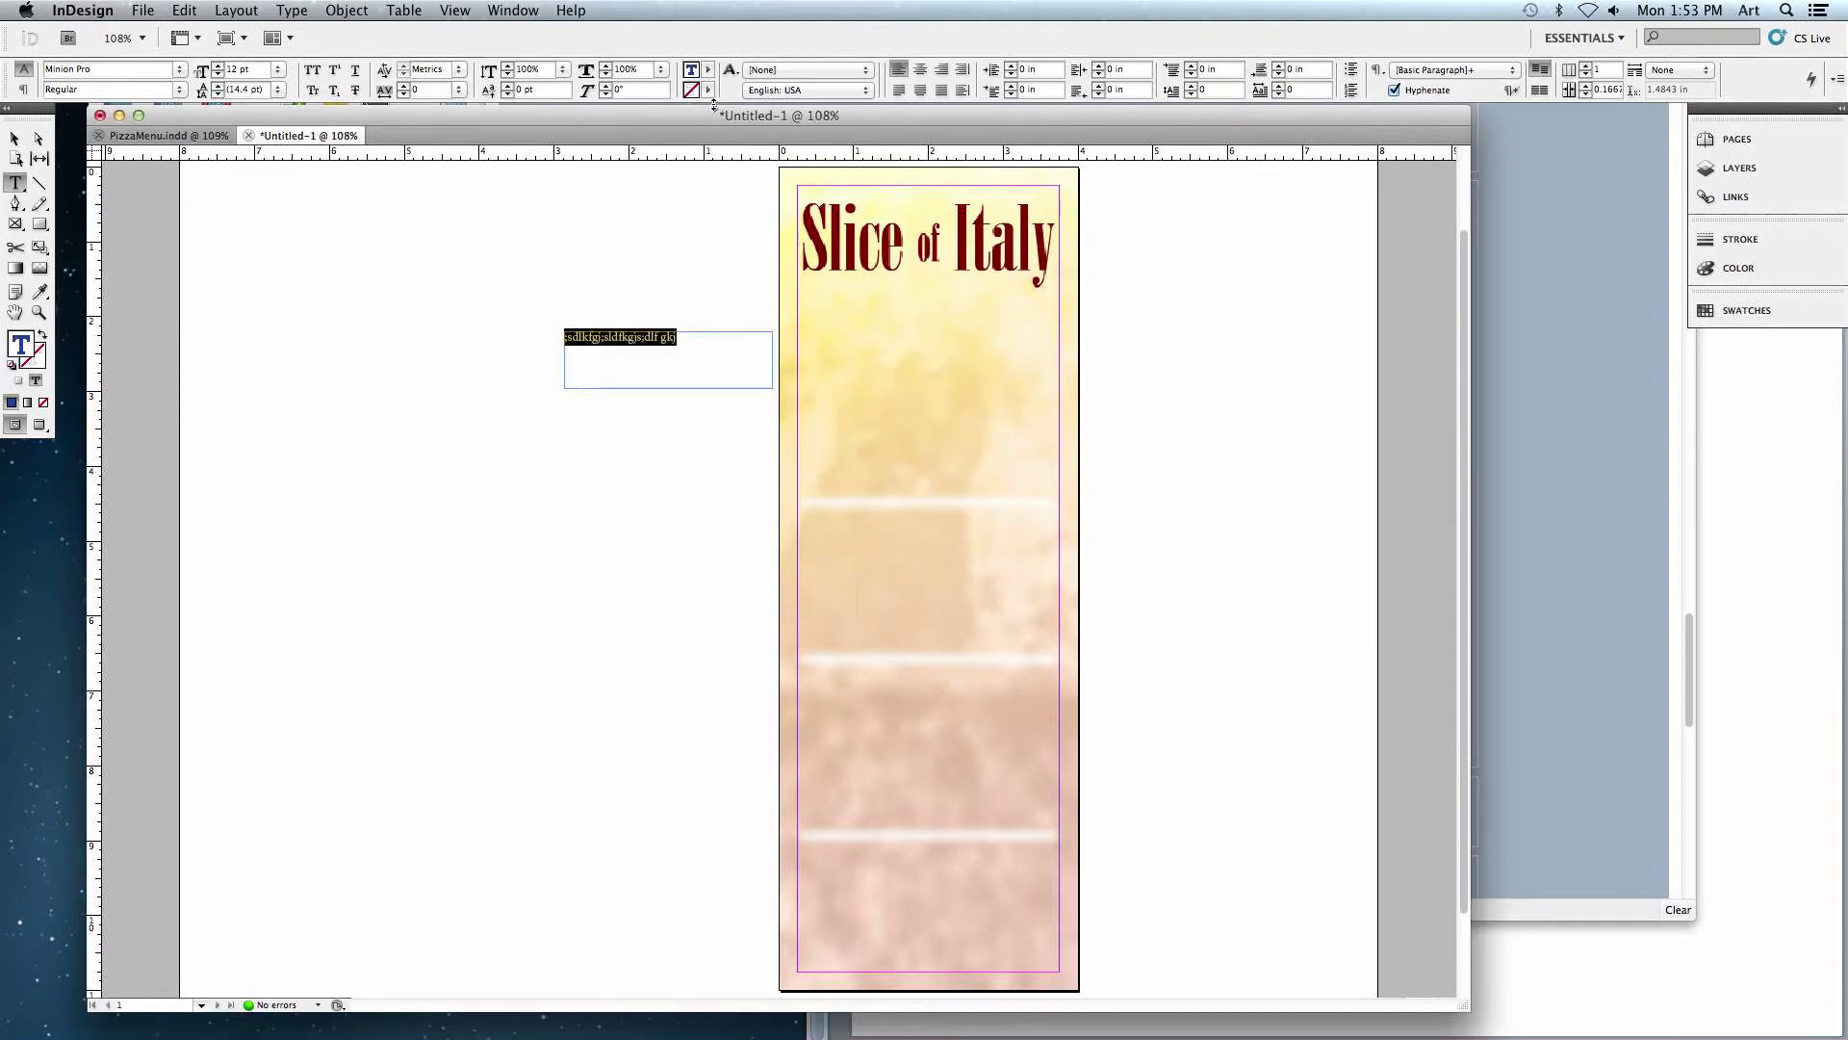
{"action": "left_click", "coordinate": [708, 70]}
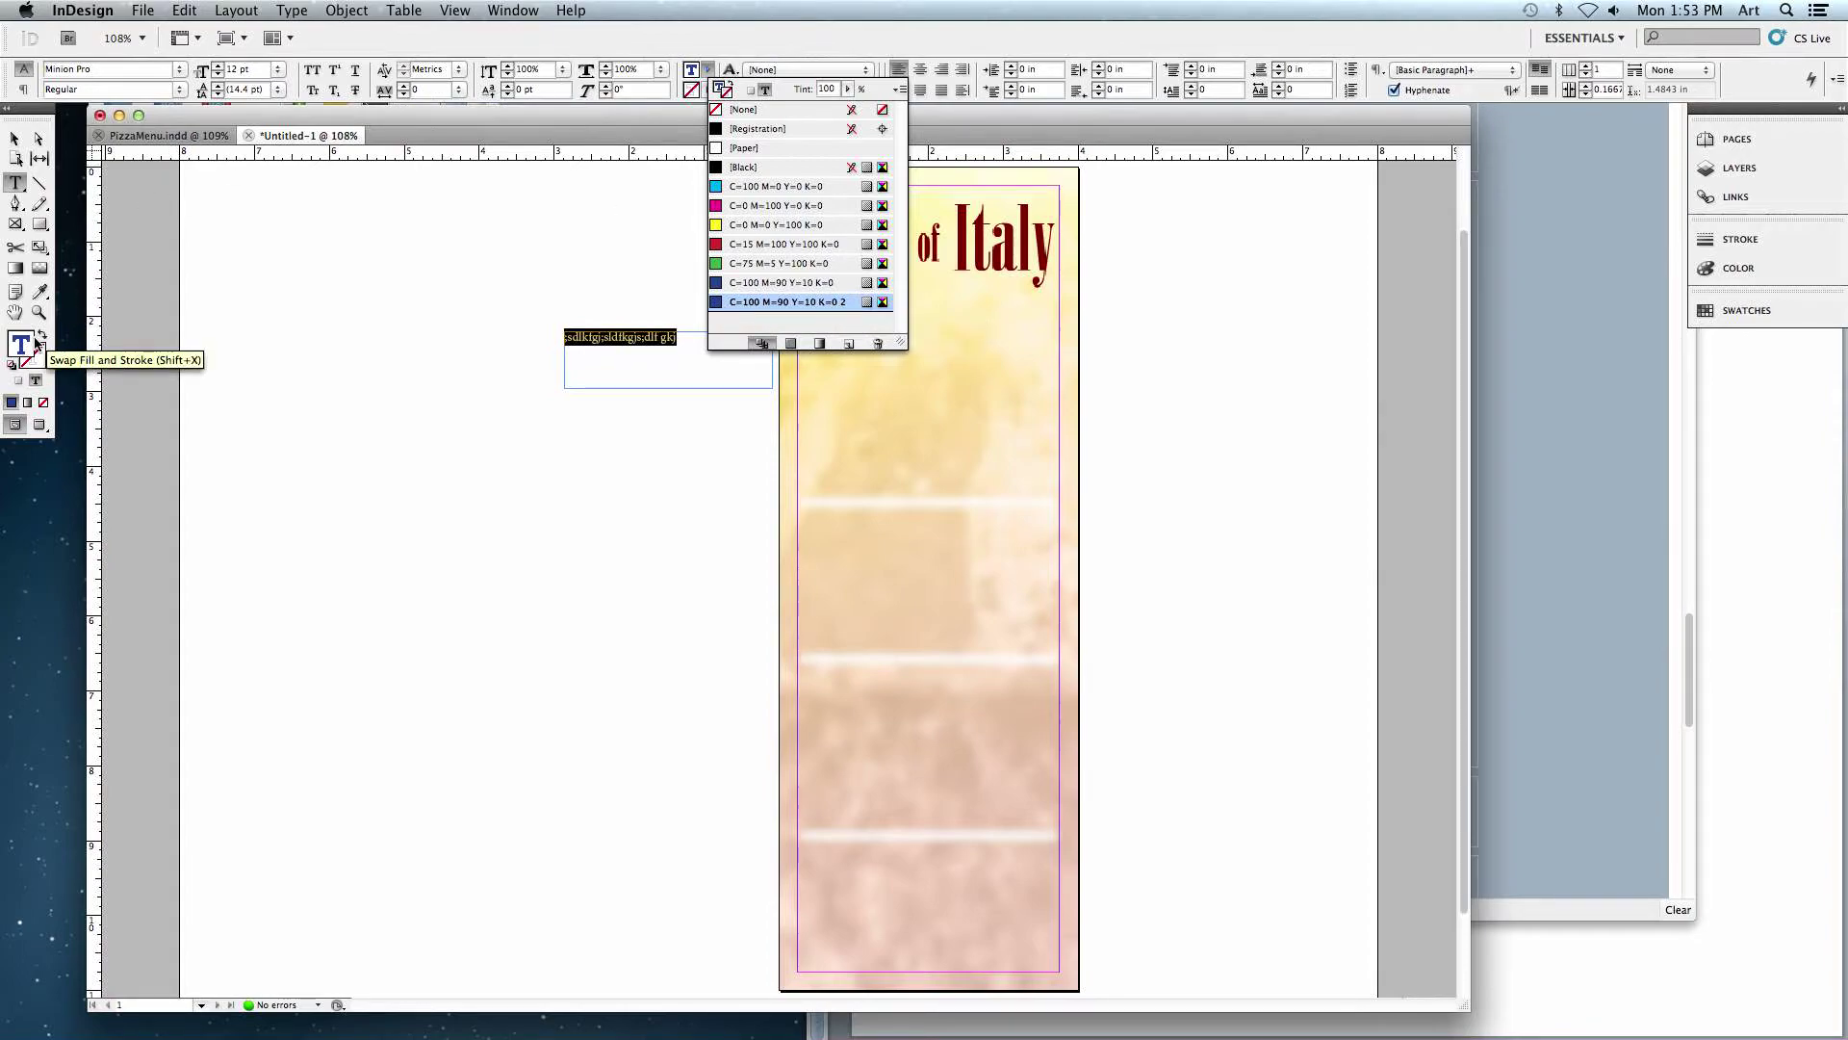
{"action": "left_click", "coordinate": [736, 49]}
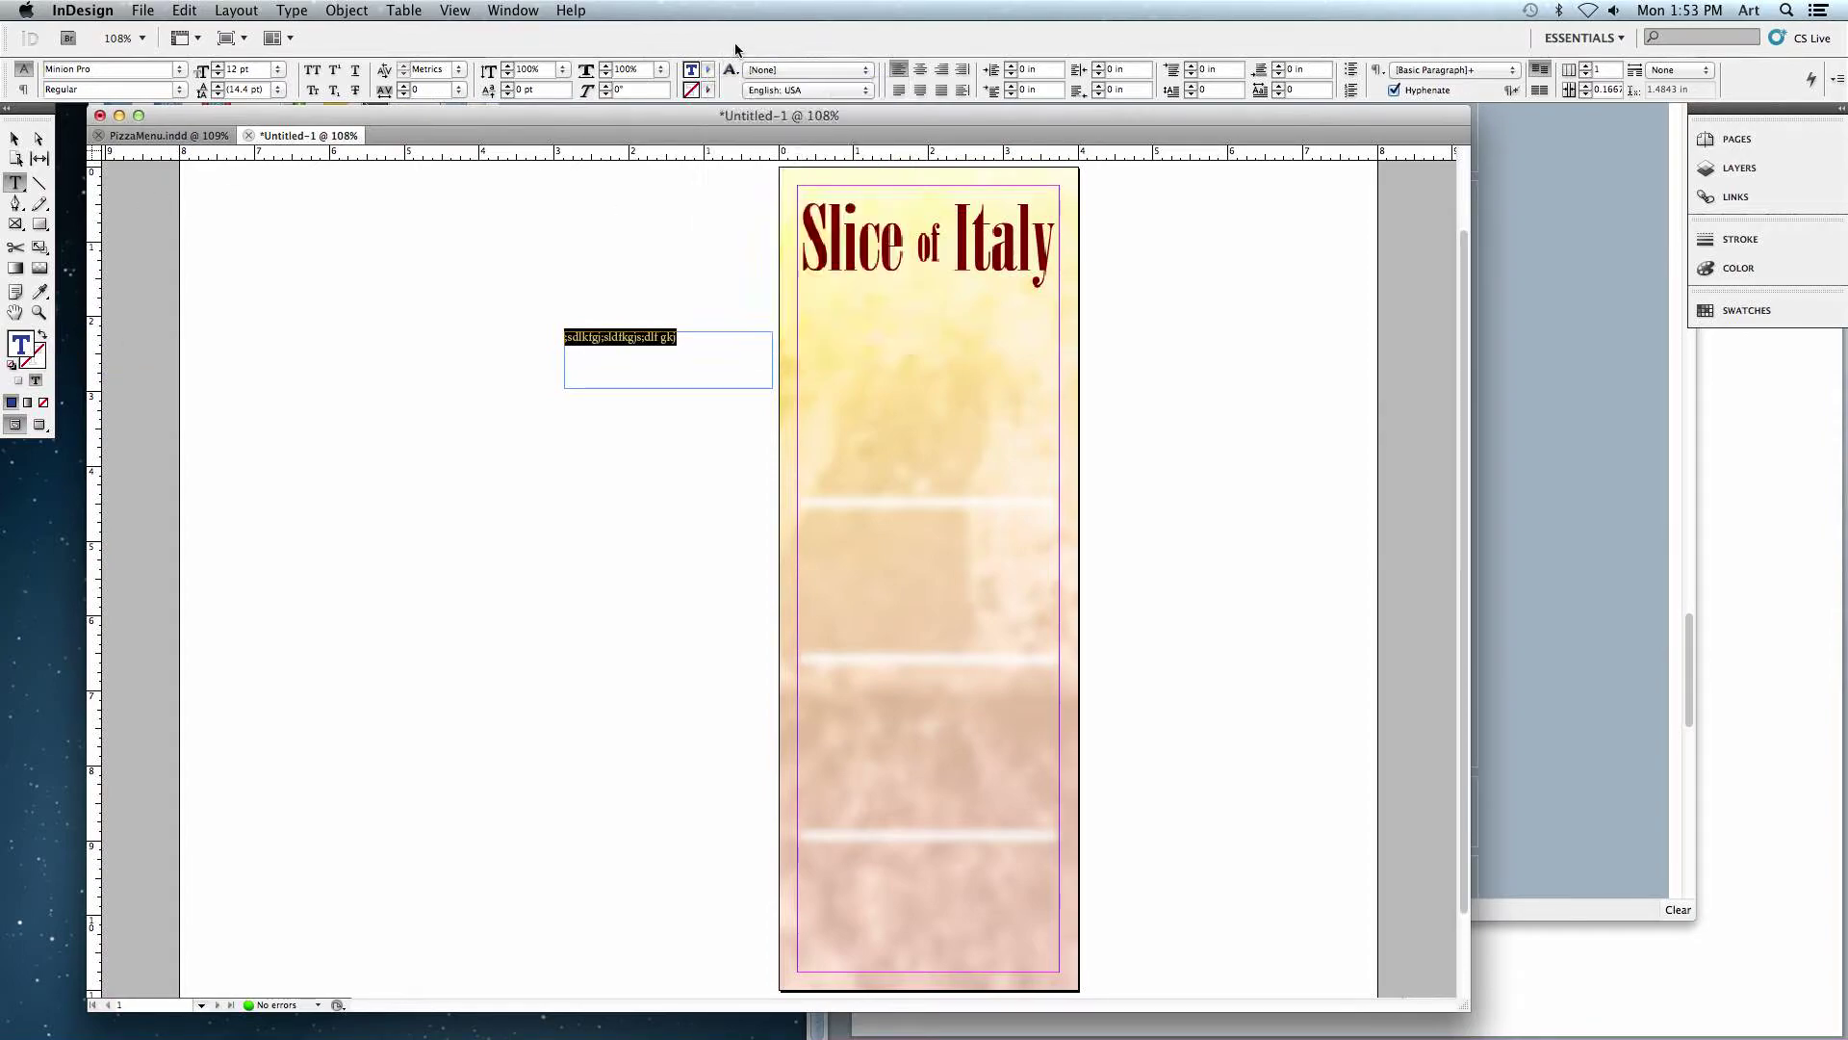
- Mix a dark red text fill of C 15, M 100, Y 100, K 15 in the Color Picker and add it as a CMYK swatch
{"action": "double_click", "coordinate": [21, 347]}
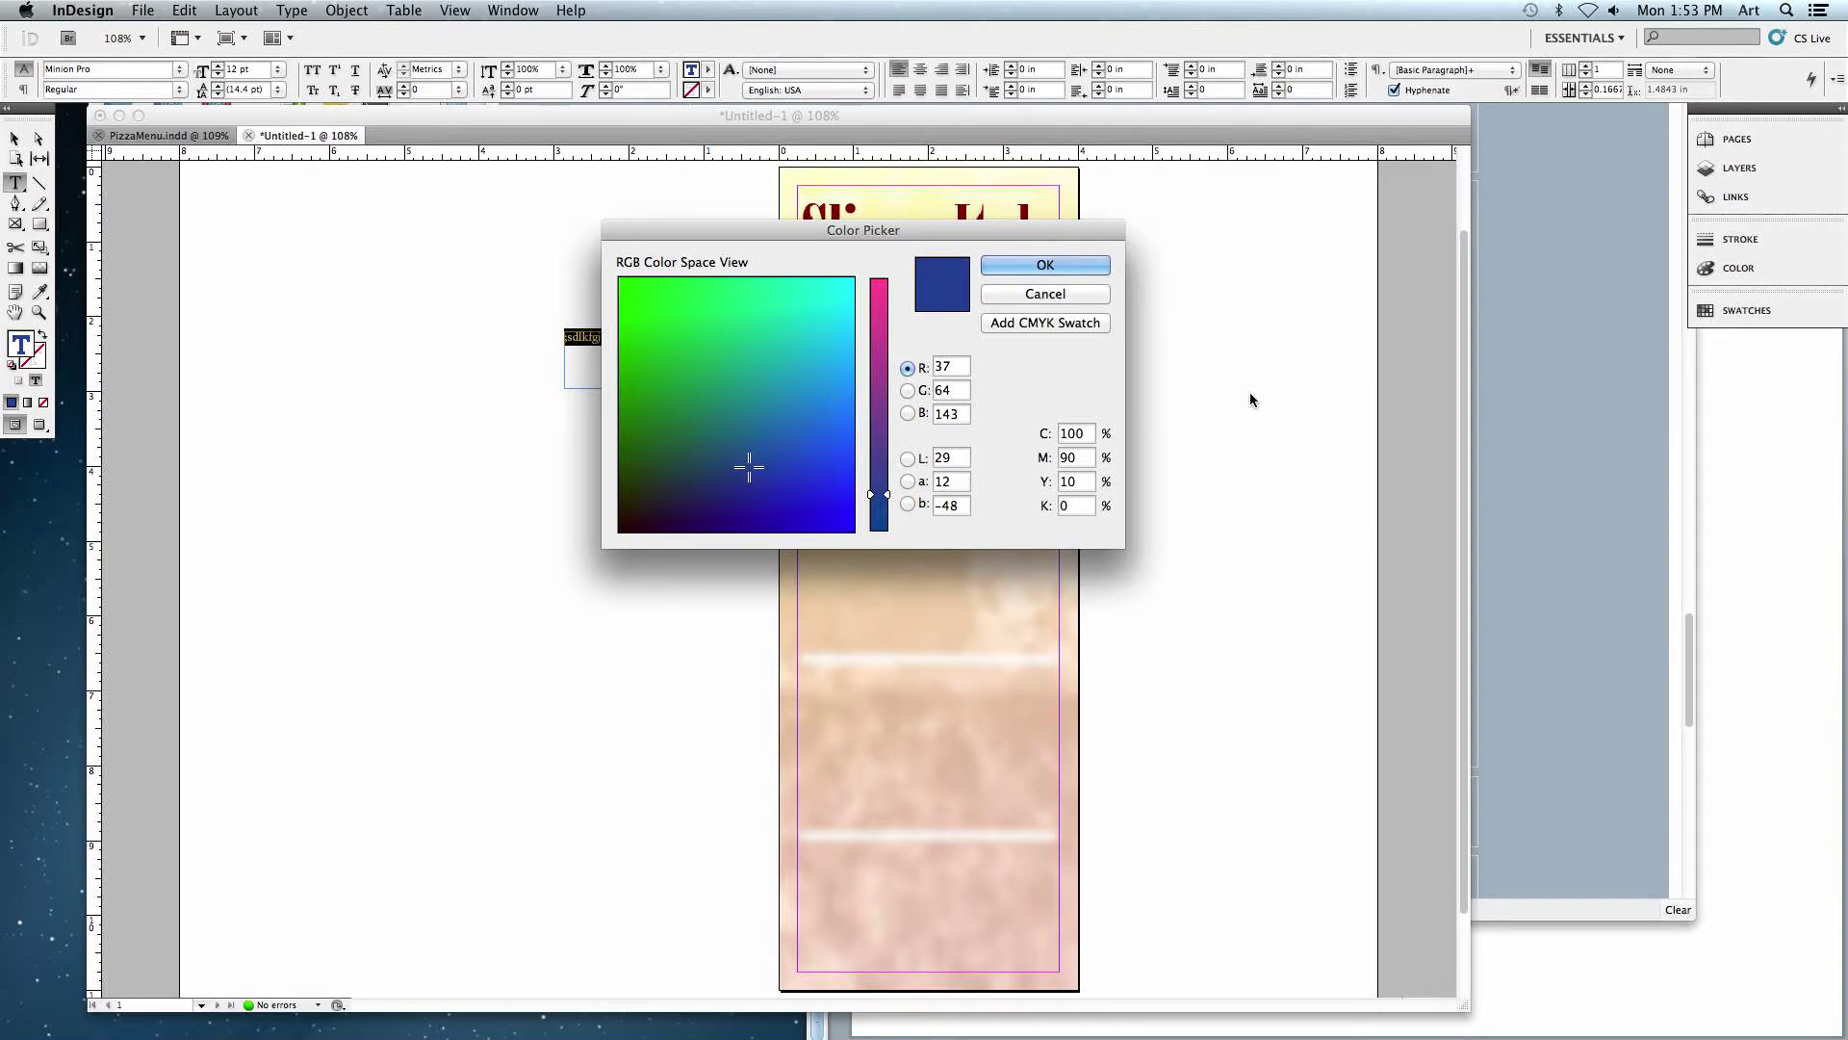
{"action": "double_click", "coordinate": [1076, 433]}
{"action": "type", "text": "15"}
{"action": "key", "text": "Tab"}
{"action": "type", "text": "100"}
{"action": "key", "text": "Tab"}
{"action": "type", "text": "100"}
{"action": "key", "text": "Tab"}
{"action": "type", "text": "5"}
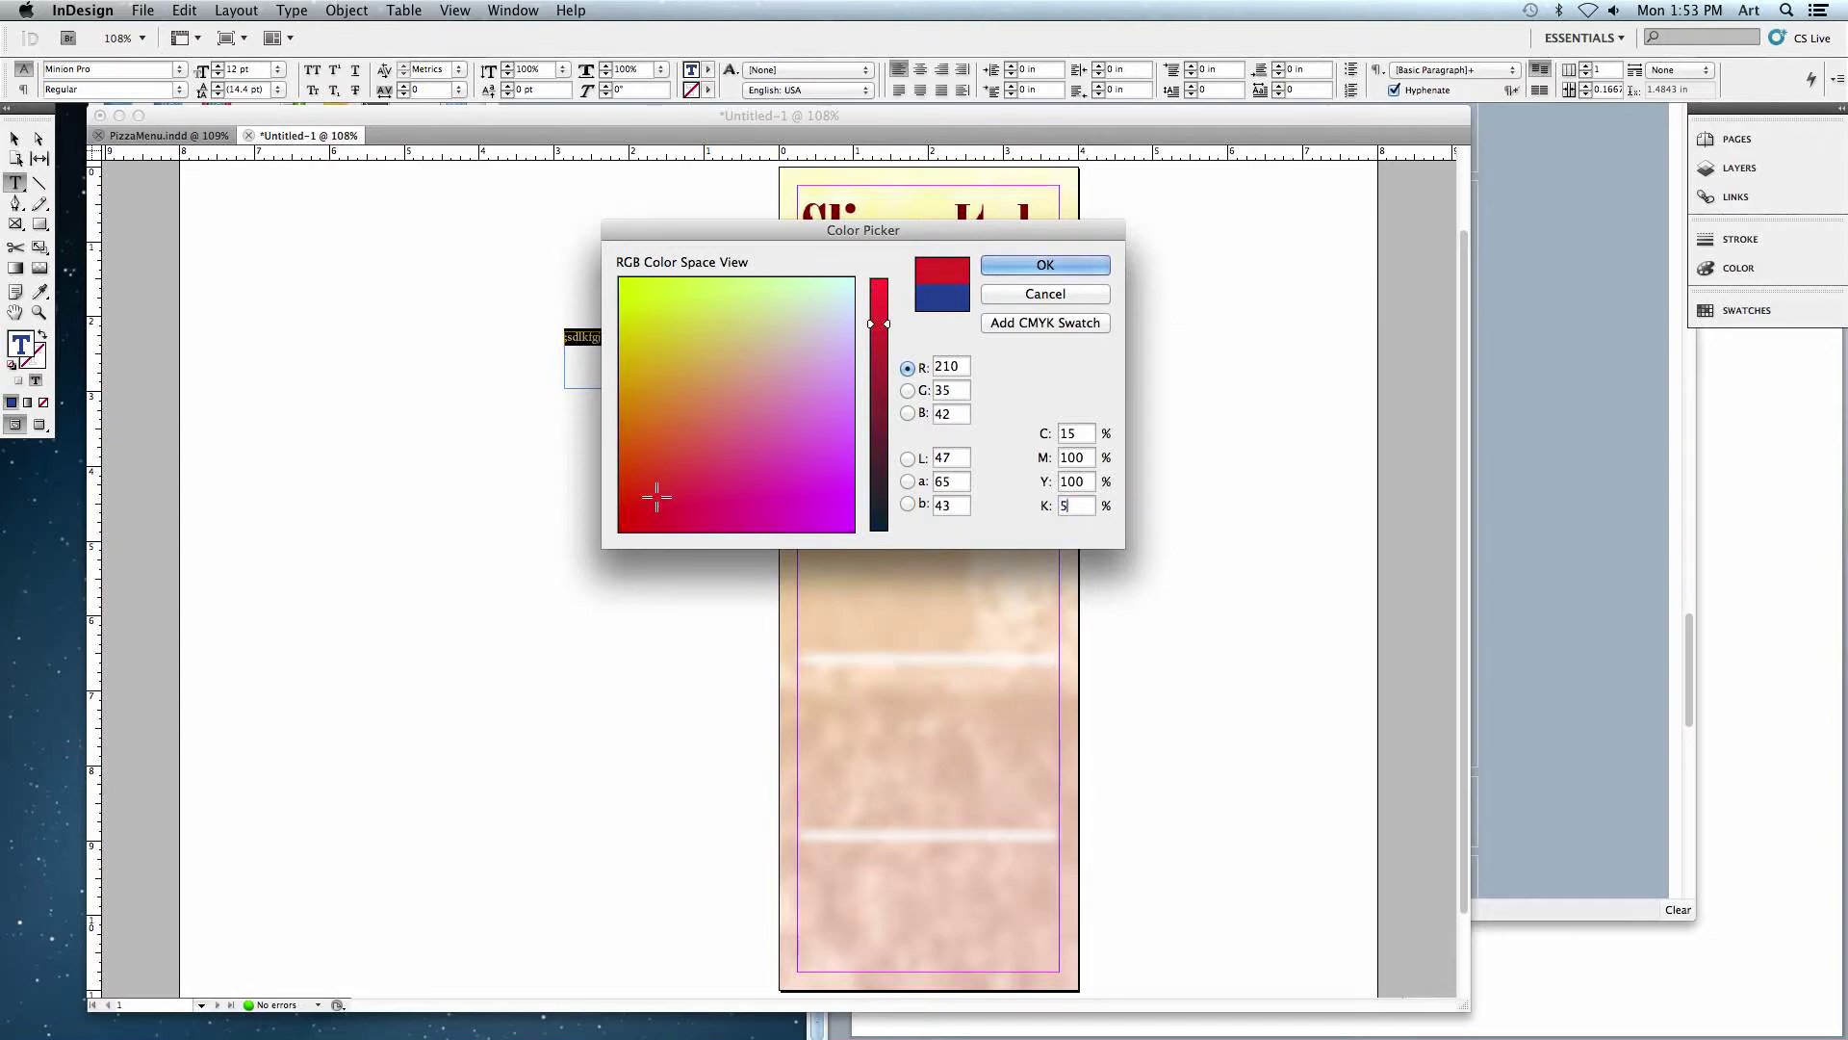
{"action": "key", "text": "BackSpace"}
{"action": "type", "text": "15"}
{"action": "left_click", "coordinate": [1029, 325]}
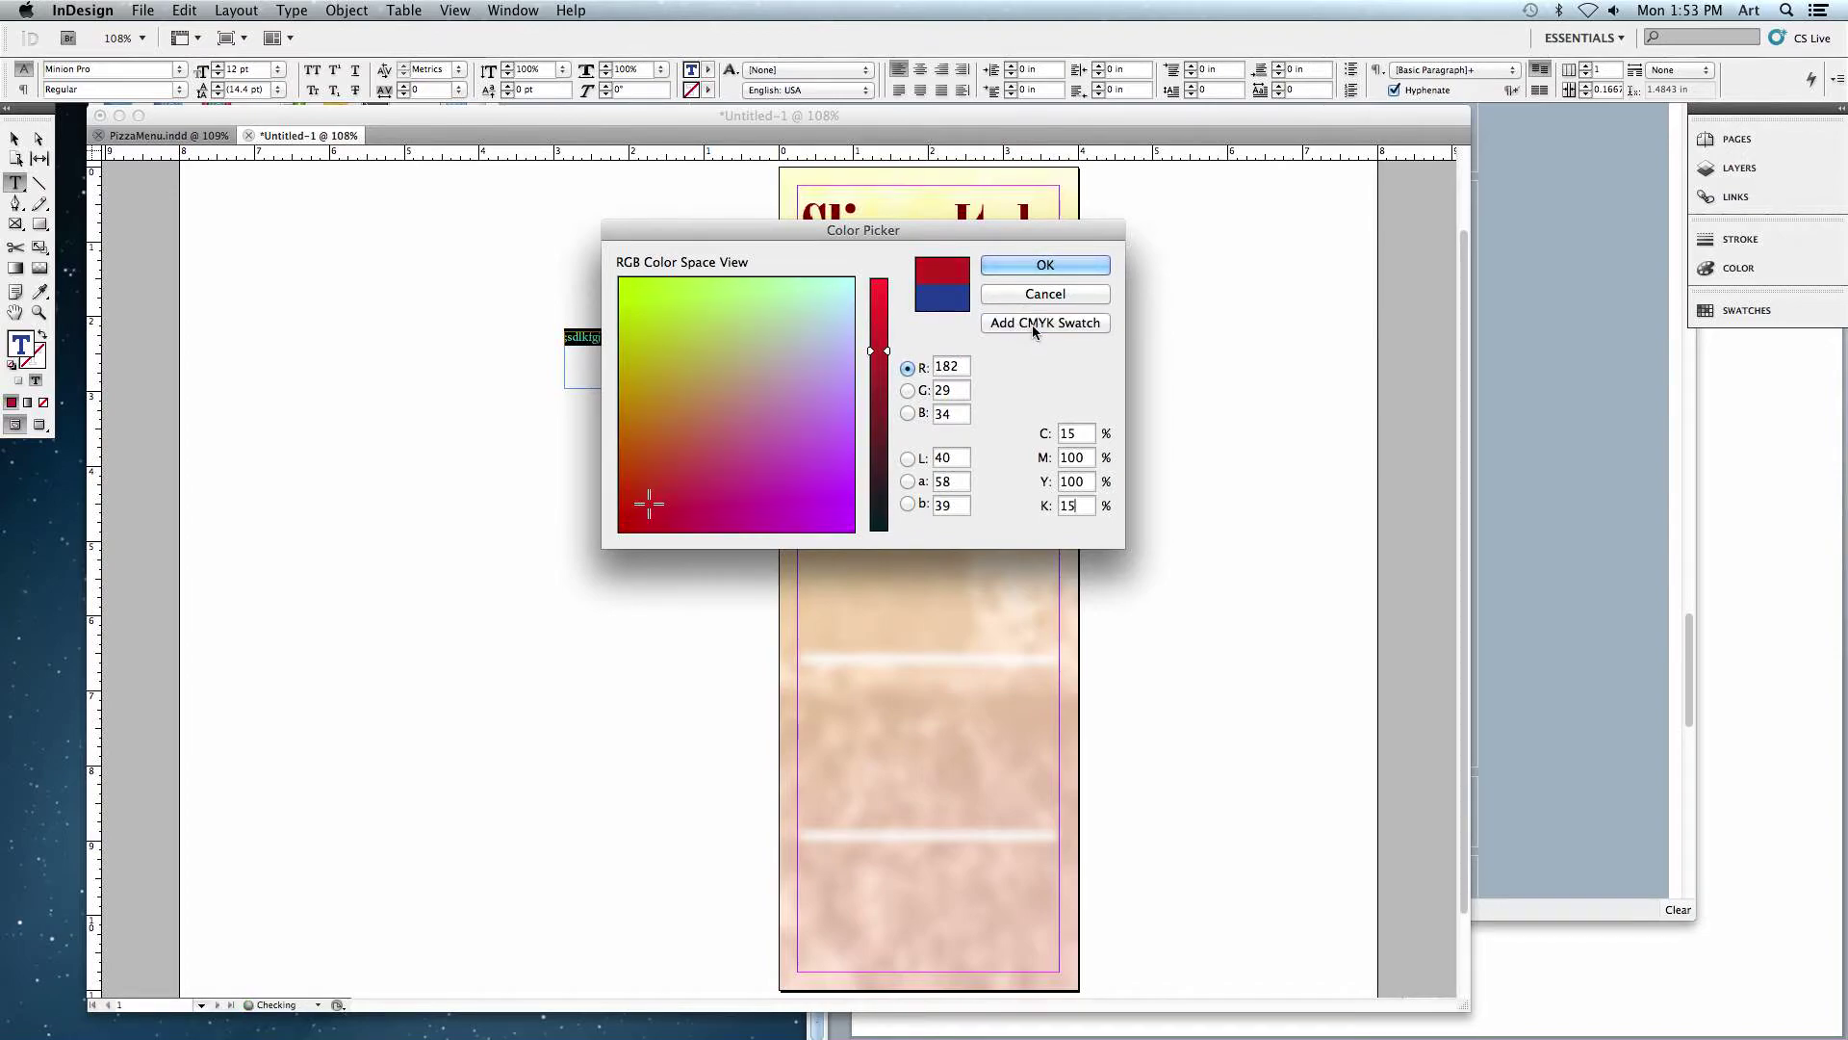
- Mix a green of C 85, M 15, Y 100, K 35, add it as a CMYK swatch, and apply it to the selected text
{"action": "double_click", "coordinate": [1075, 435]}
{"action": "type", "text": "85"}
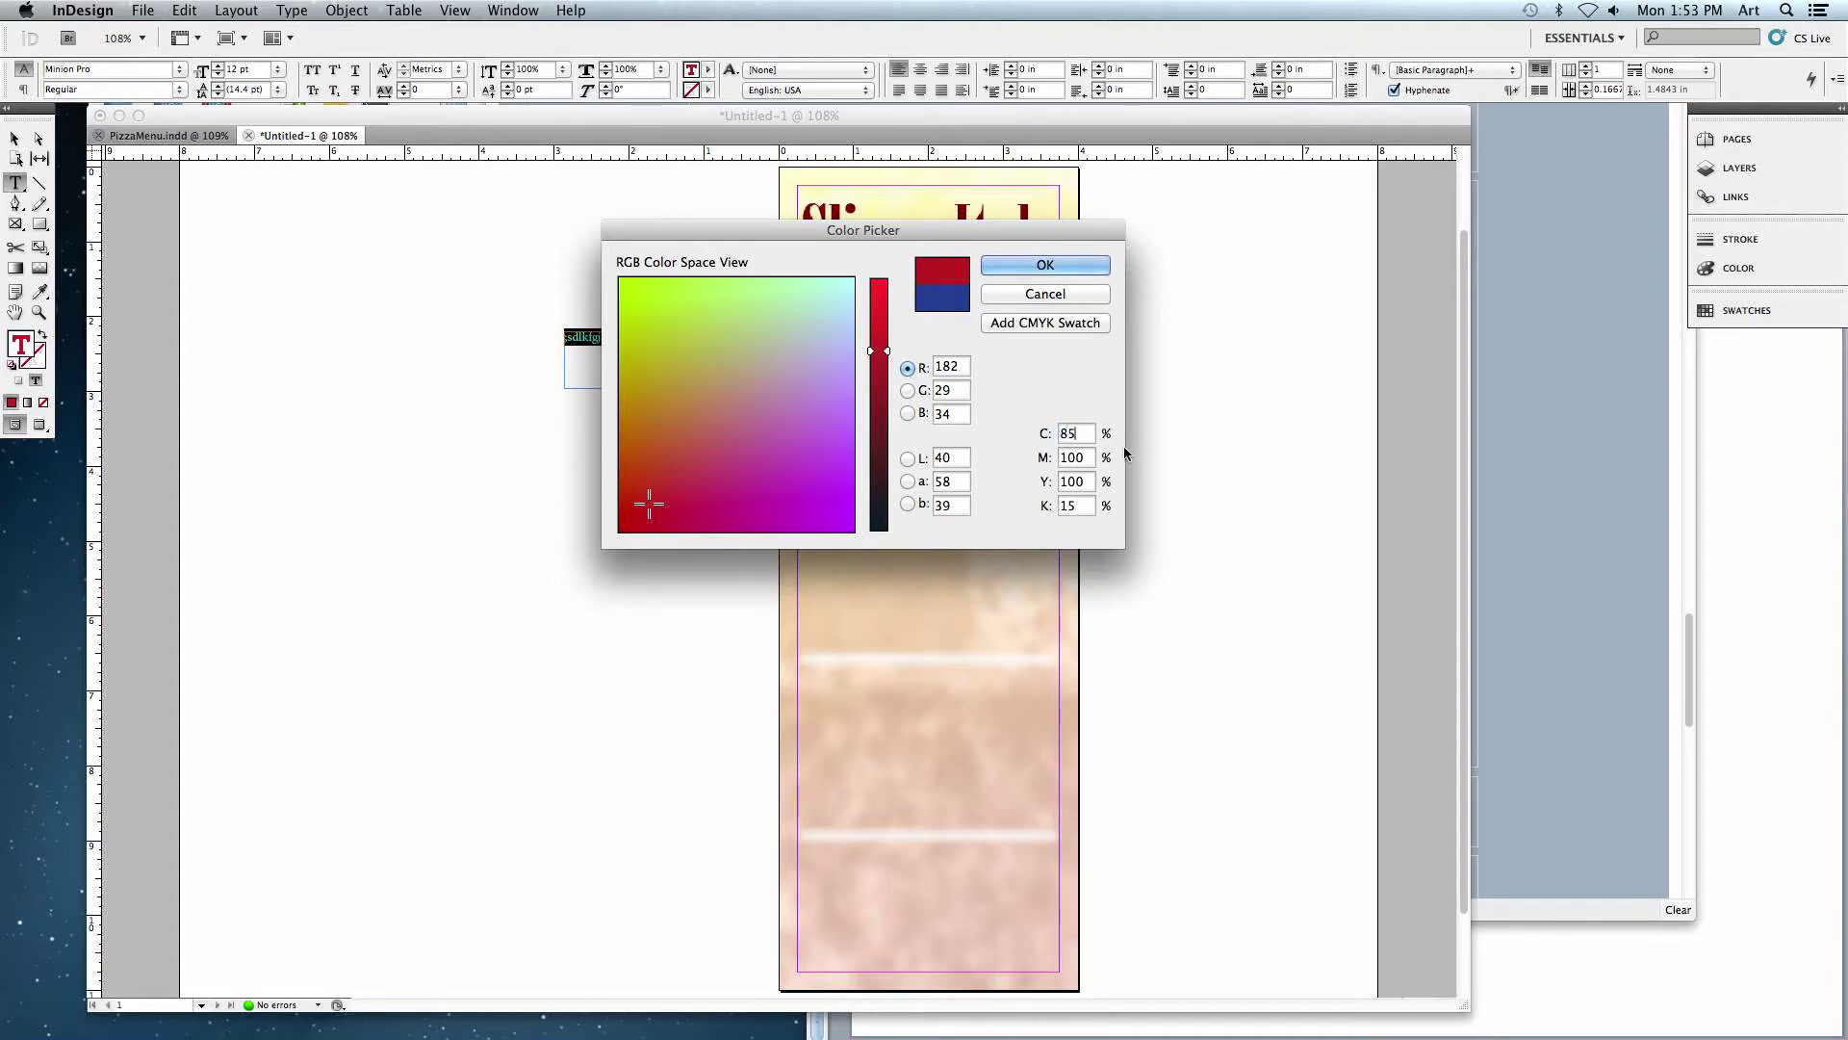
{"action": "double_click", "coordinate": [1070, 458]}
{"action": "type", "text": "15"}
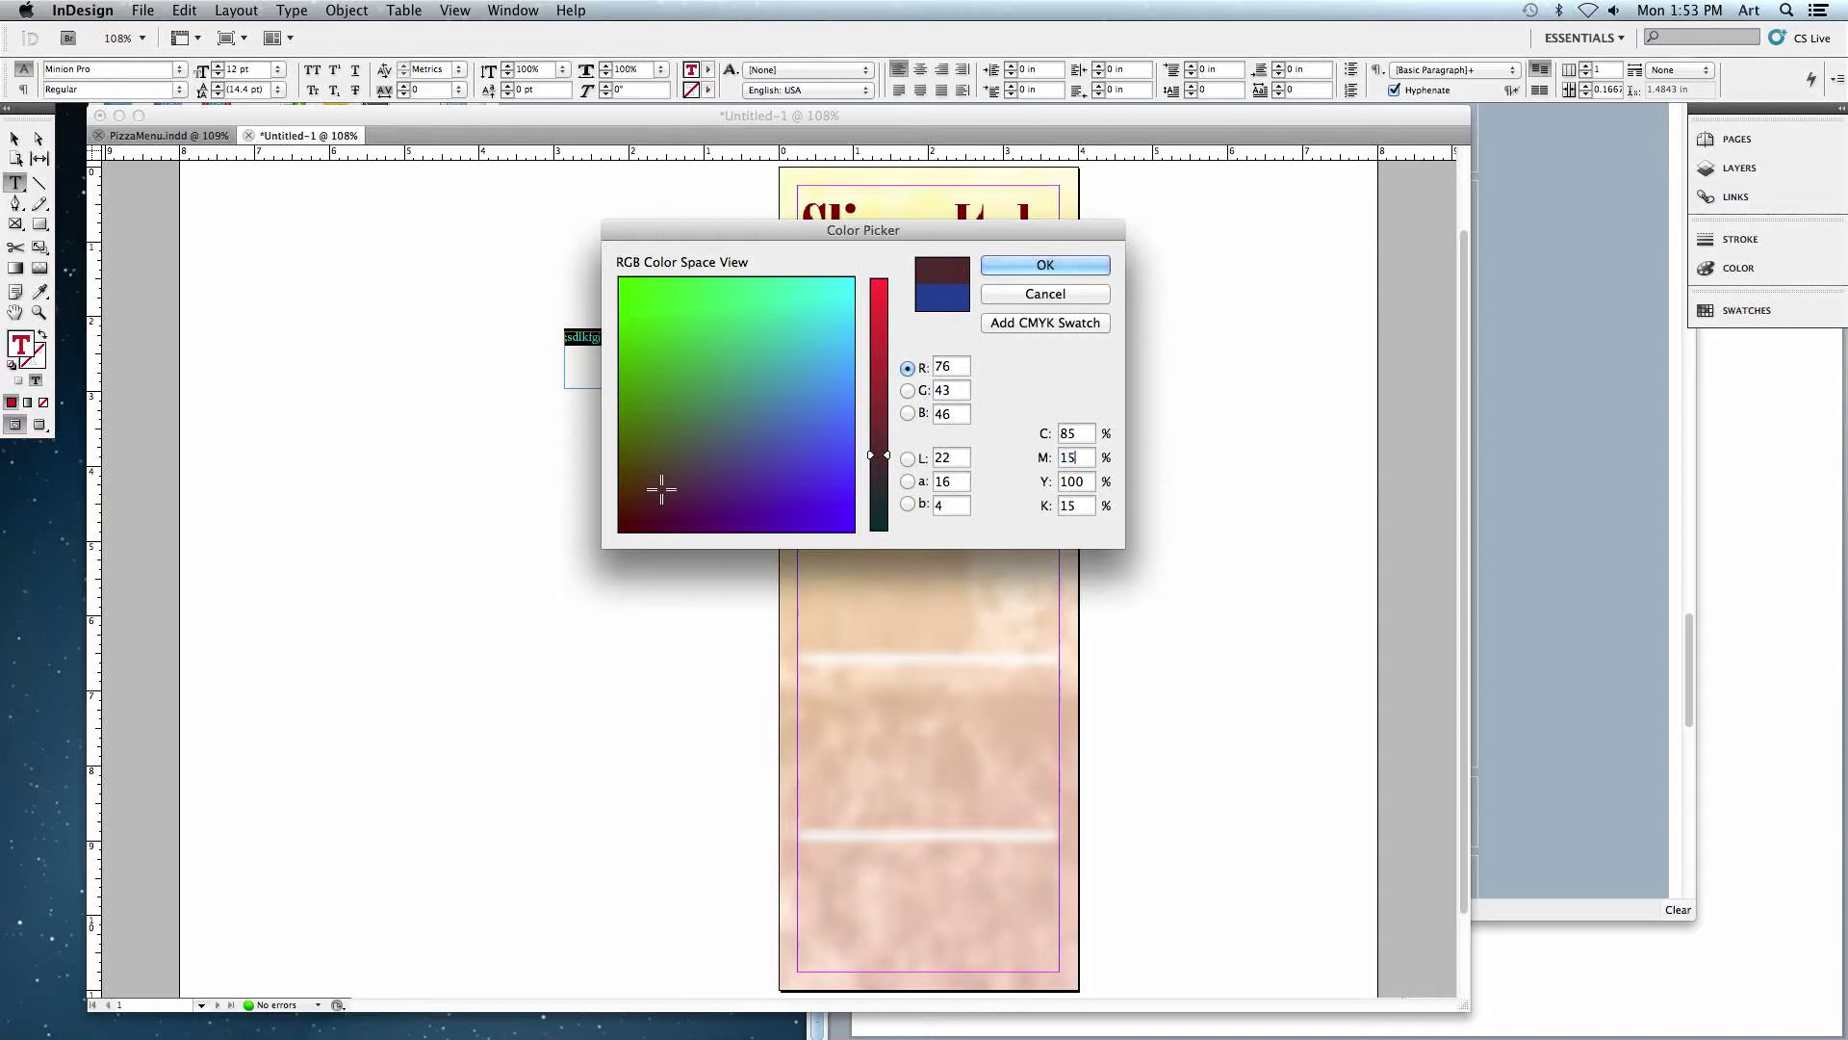
{"action": "double_click", "coordinate": [1074, 482]}
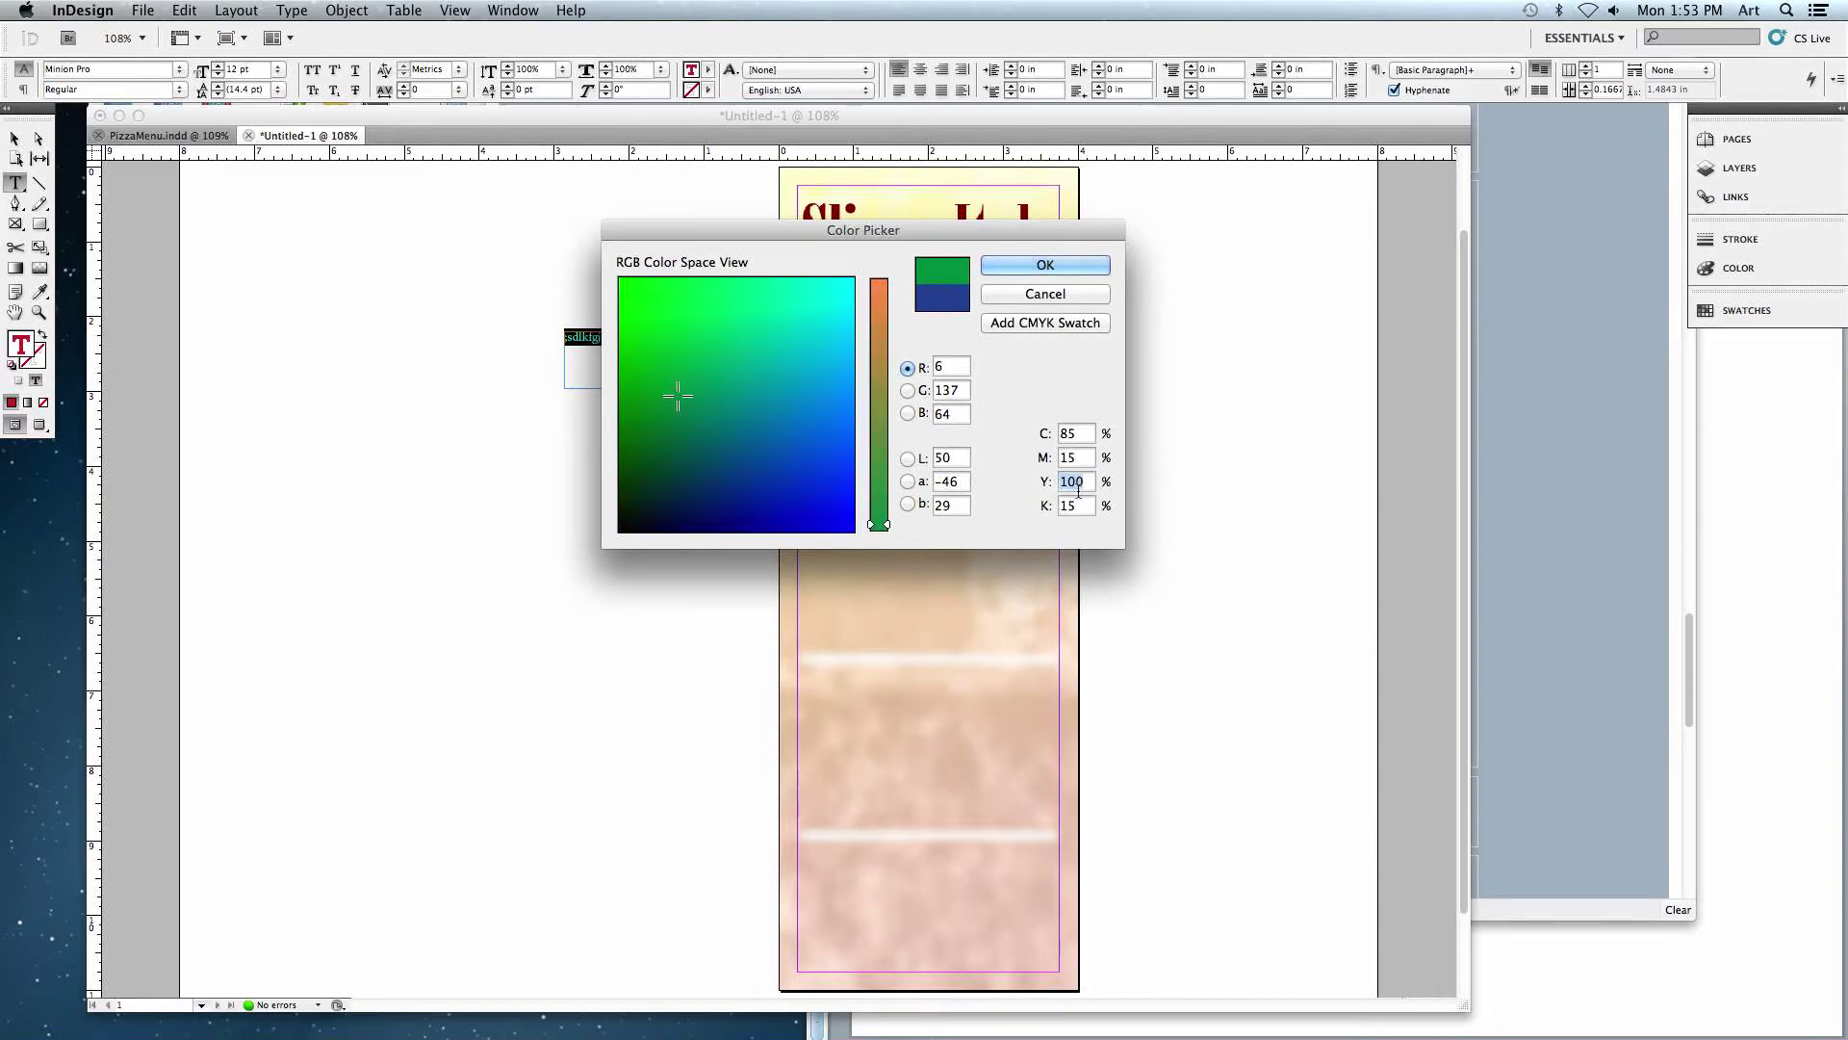
{"action": "double_click", "coordinate": [1082, 508]}
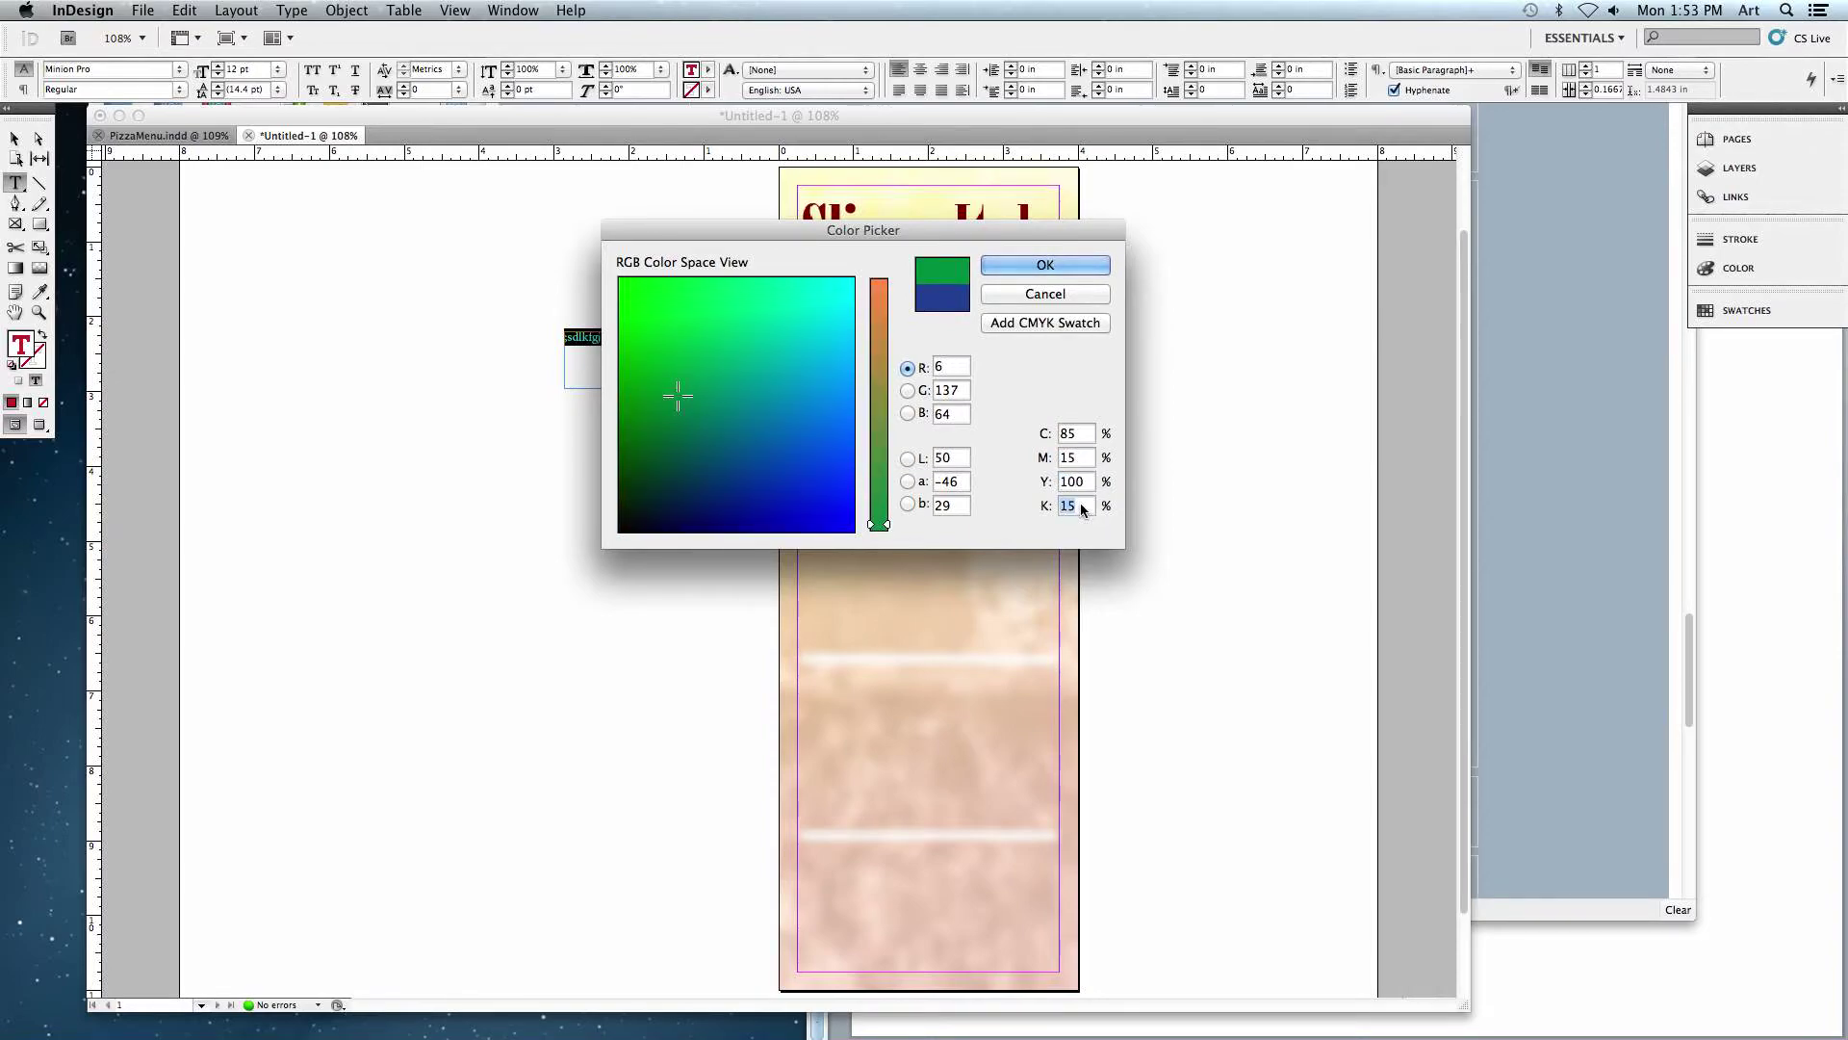
{"action": "type", "text": "35"}
{"action": "left_click", "coordinate": [1038, 325]}
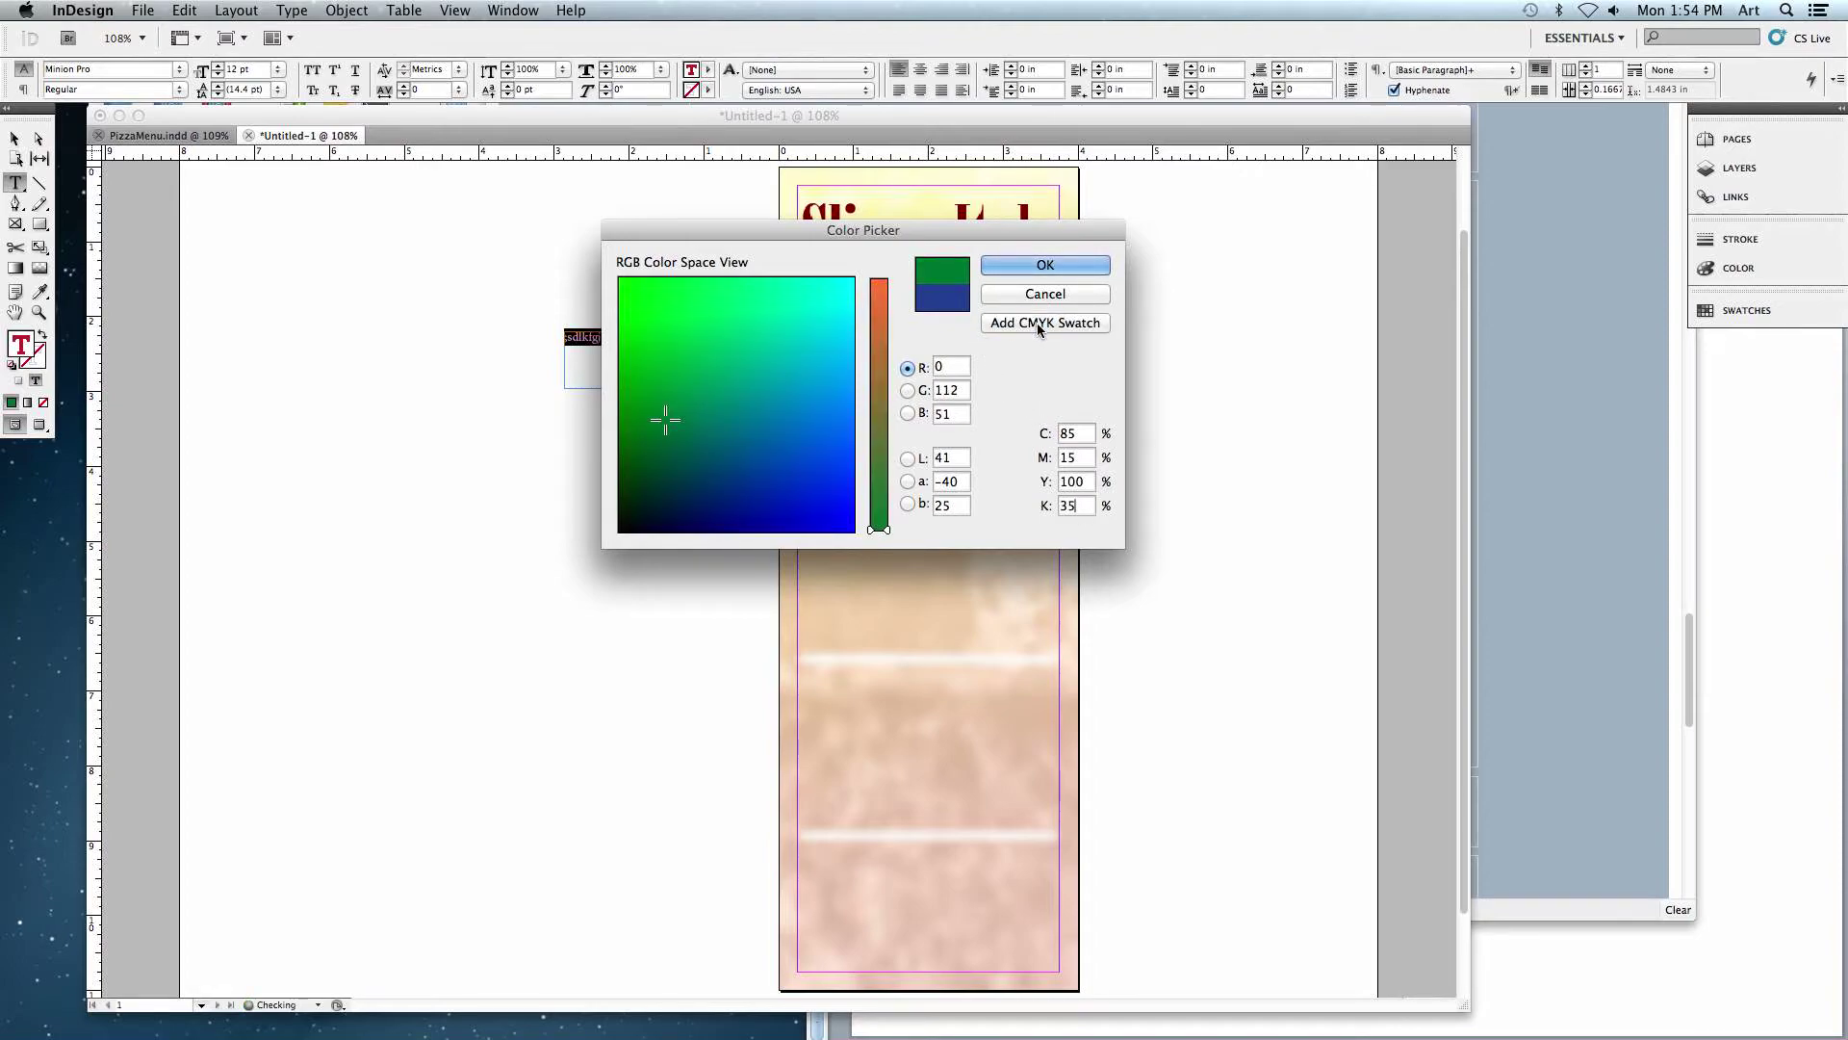
{"action": "left_click", "coordinate": [1045, 265]}
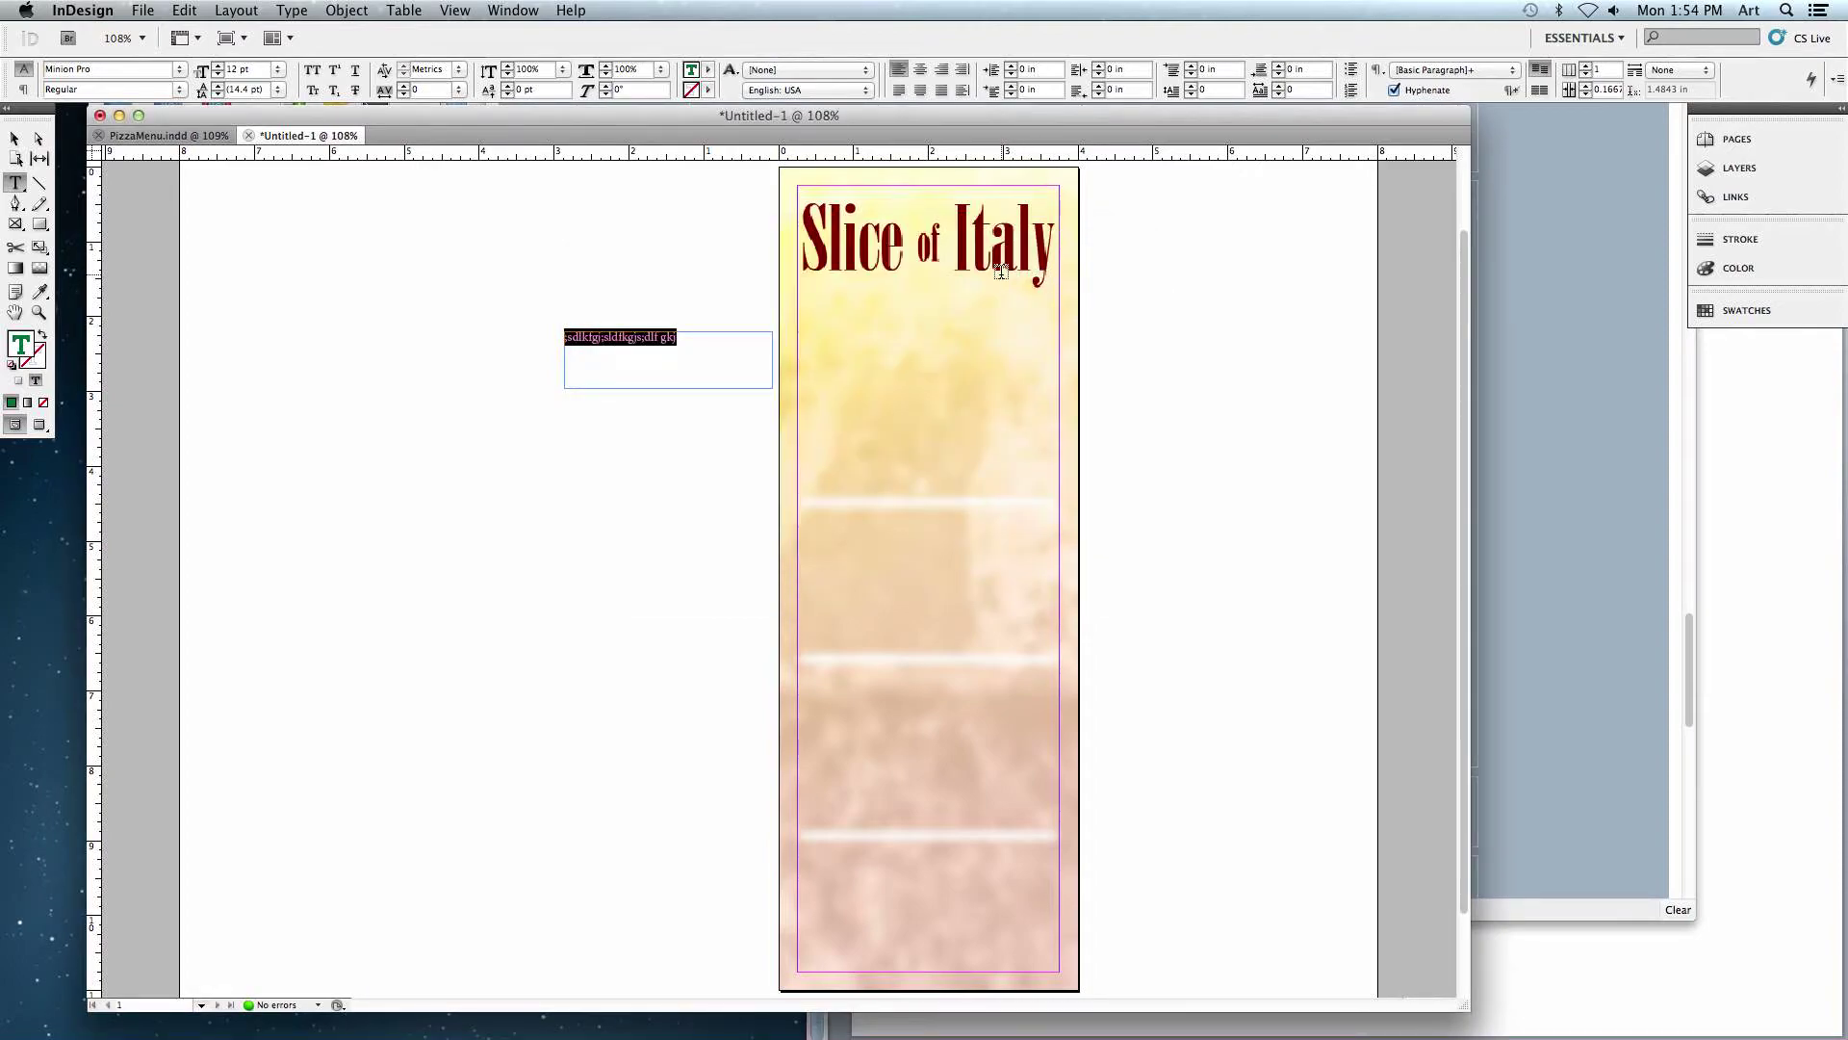
{"action": "left_click", "coordinate": [706, 73]}
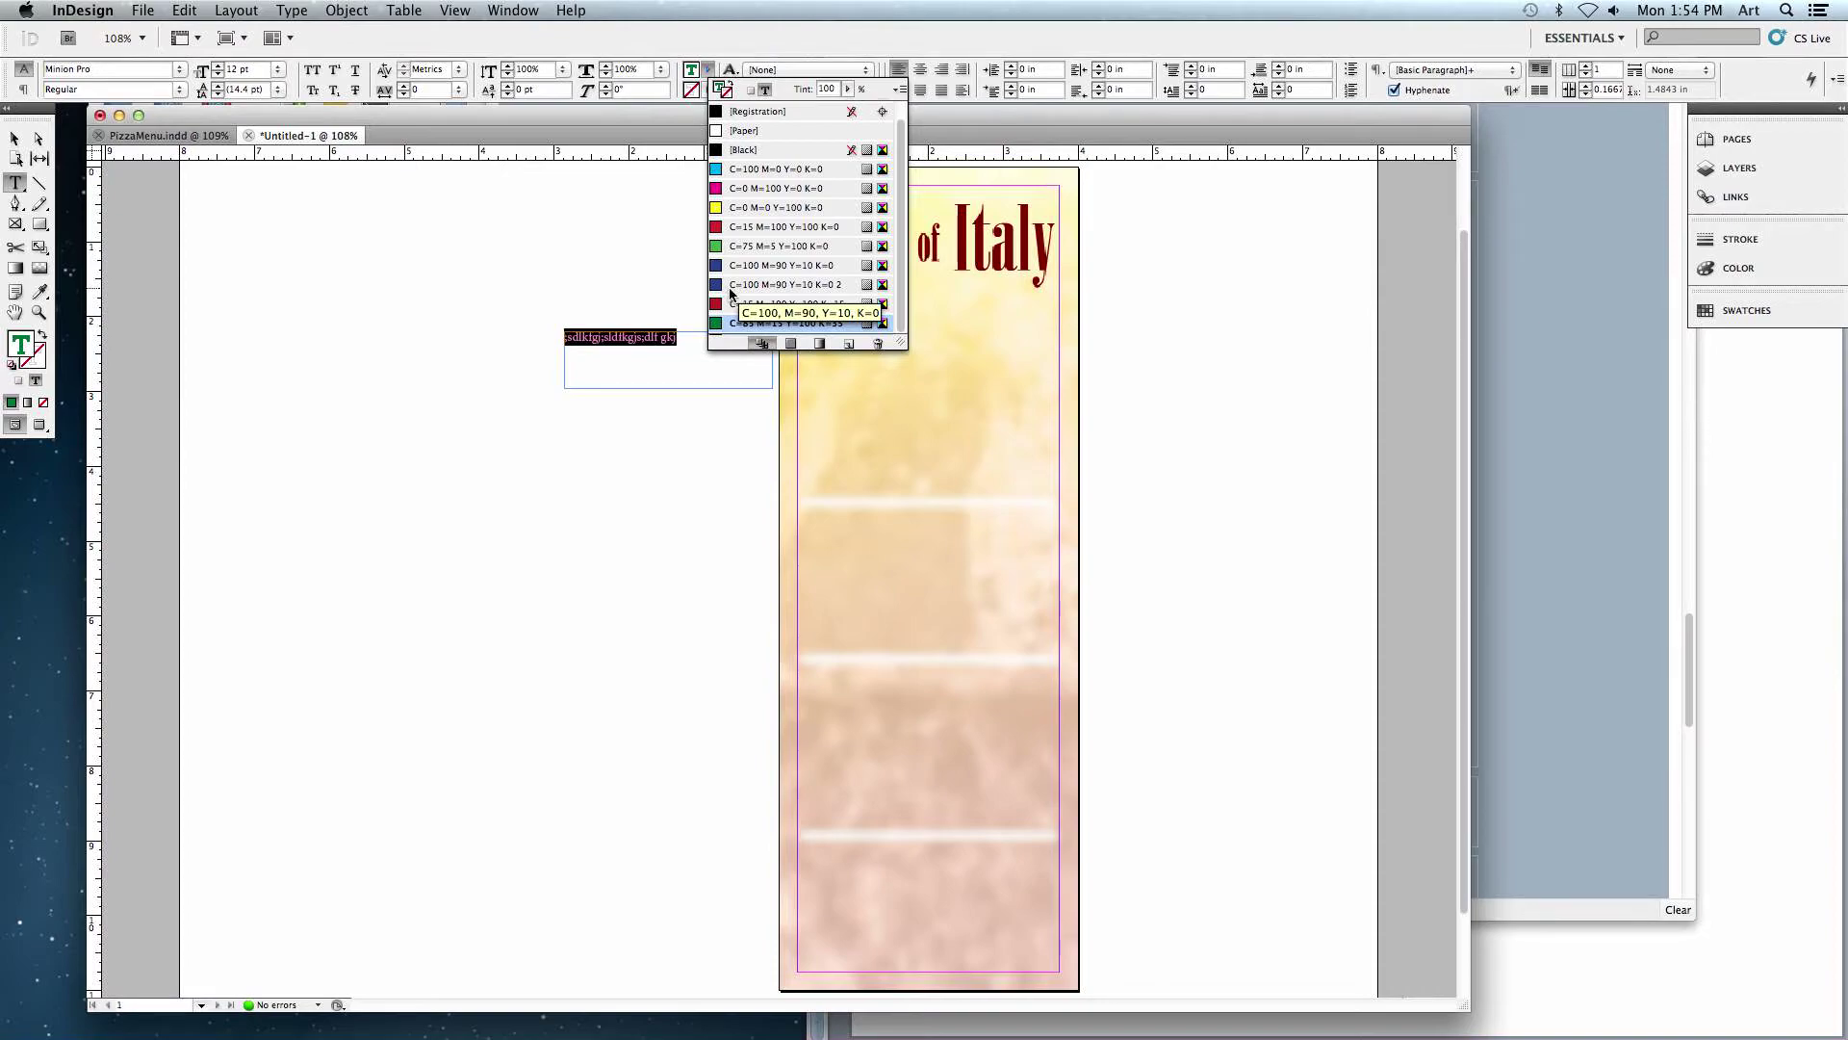
- Move the filler text frame farther from the page on the pasteboard, to about X -5.1 in and Y 2 in, and deselect it
{"action": "left_click", "coordinate": [15, 139]}
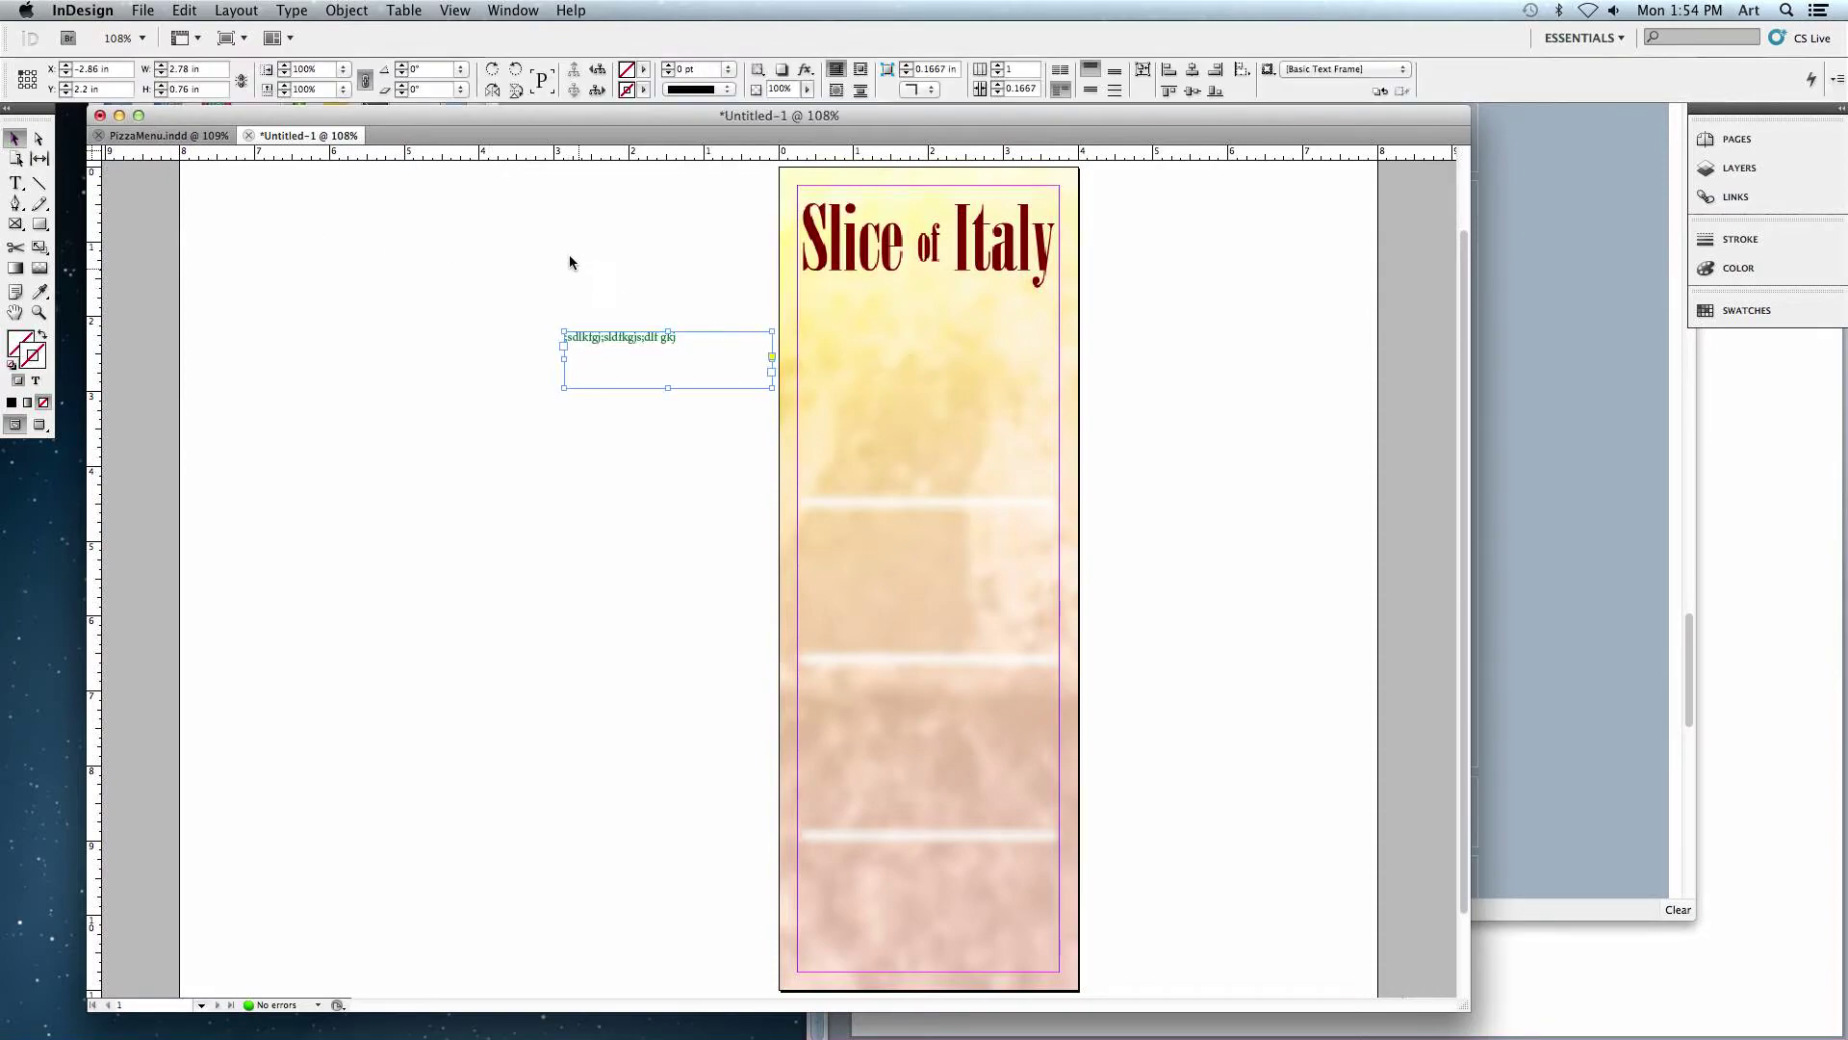
{"action": "left_click_drag", "start_coordinate": [709, 355], "coordinate": [536, 339]}
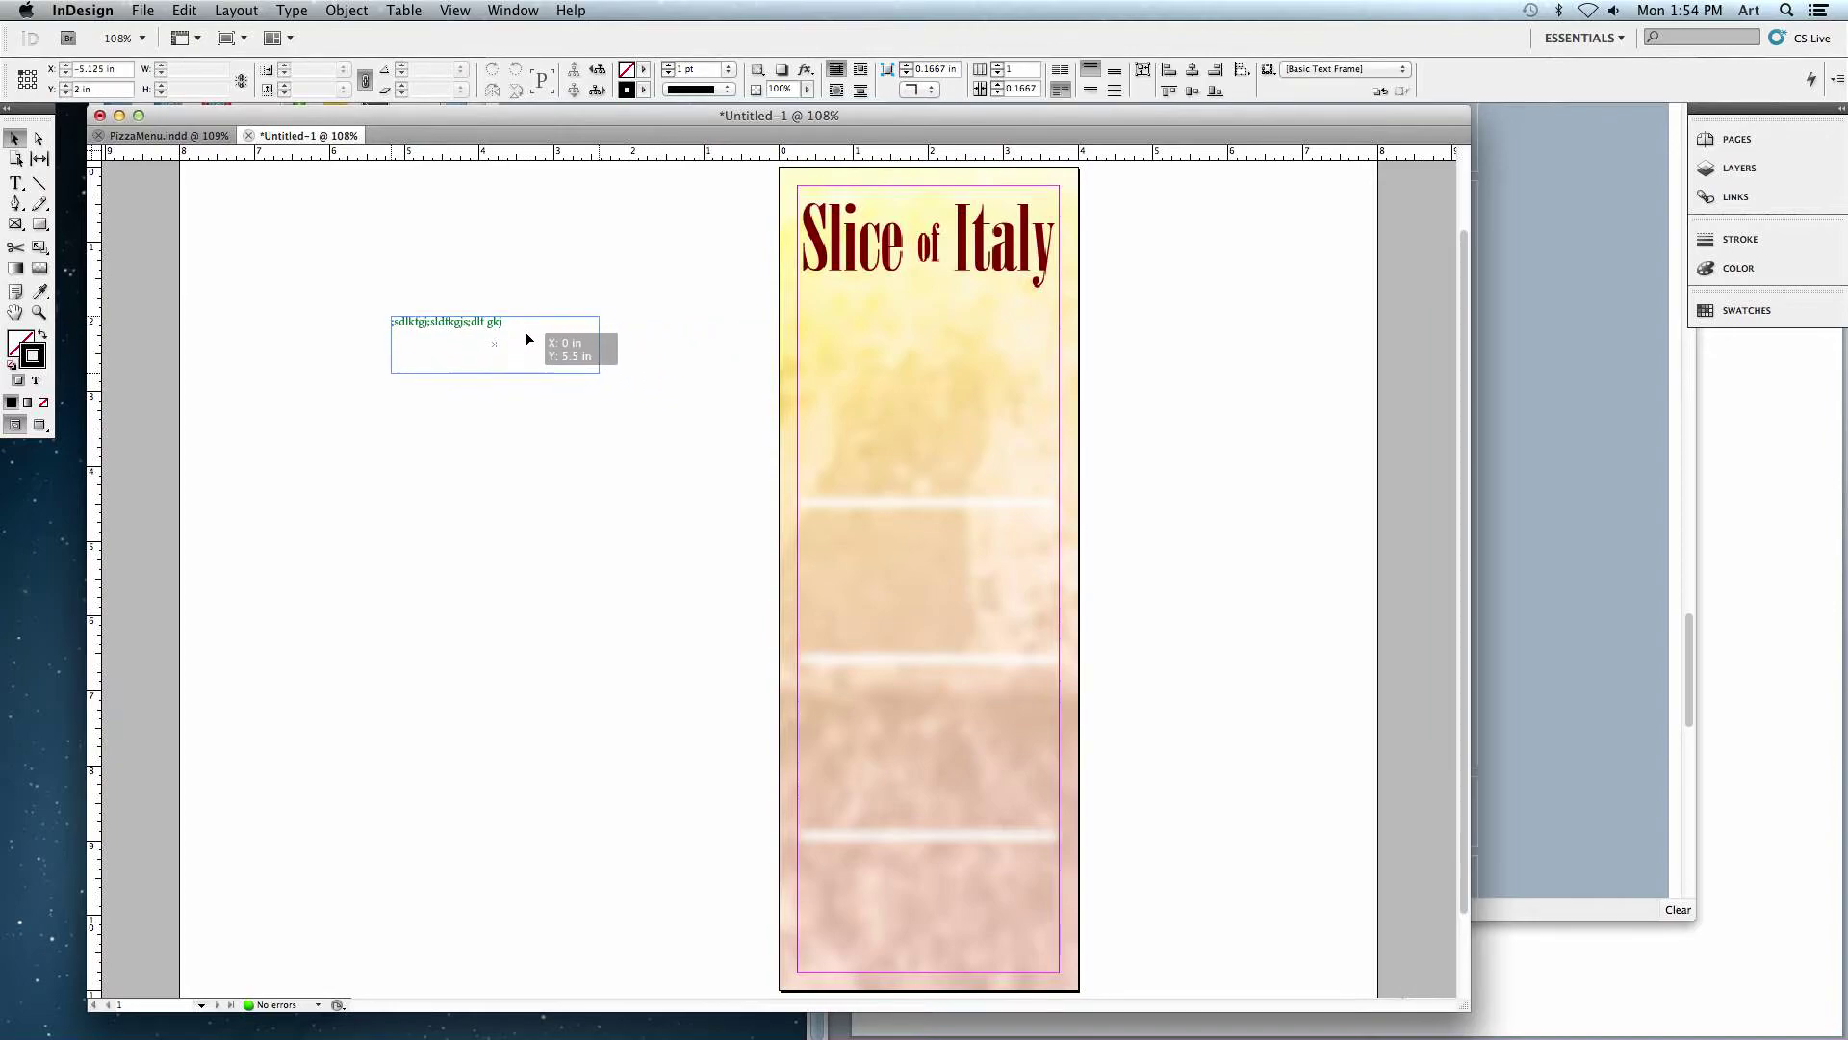
{"action": "left_click", "coordinate": [568, 271]}
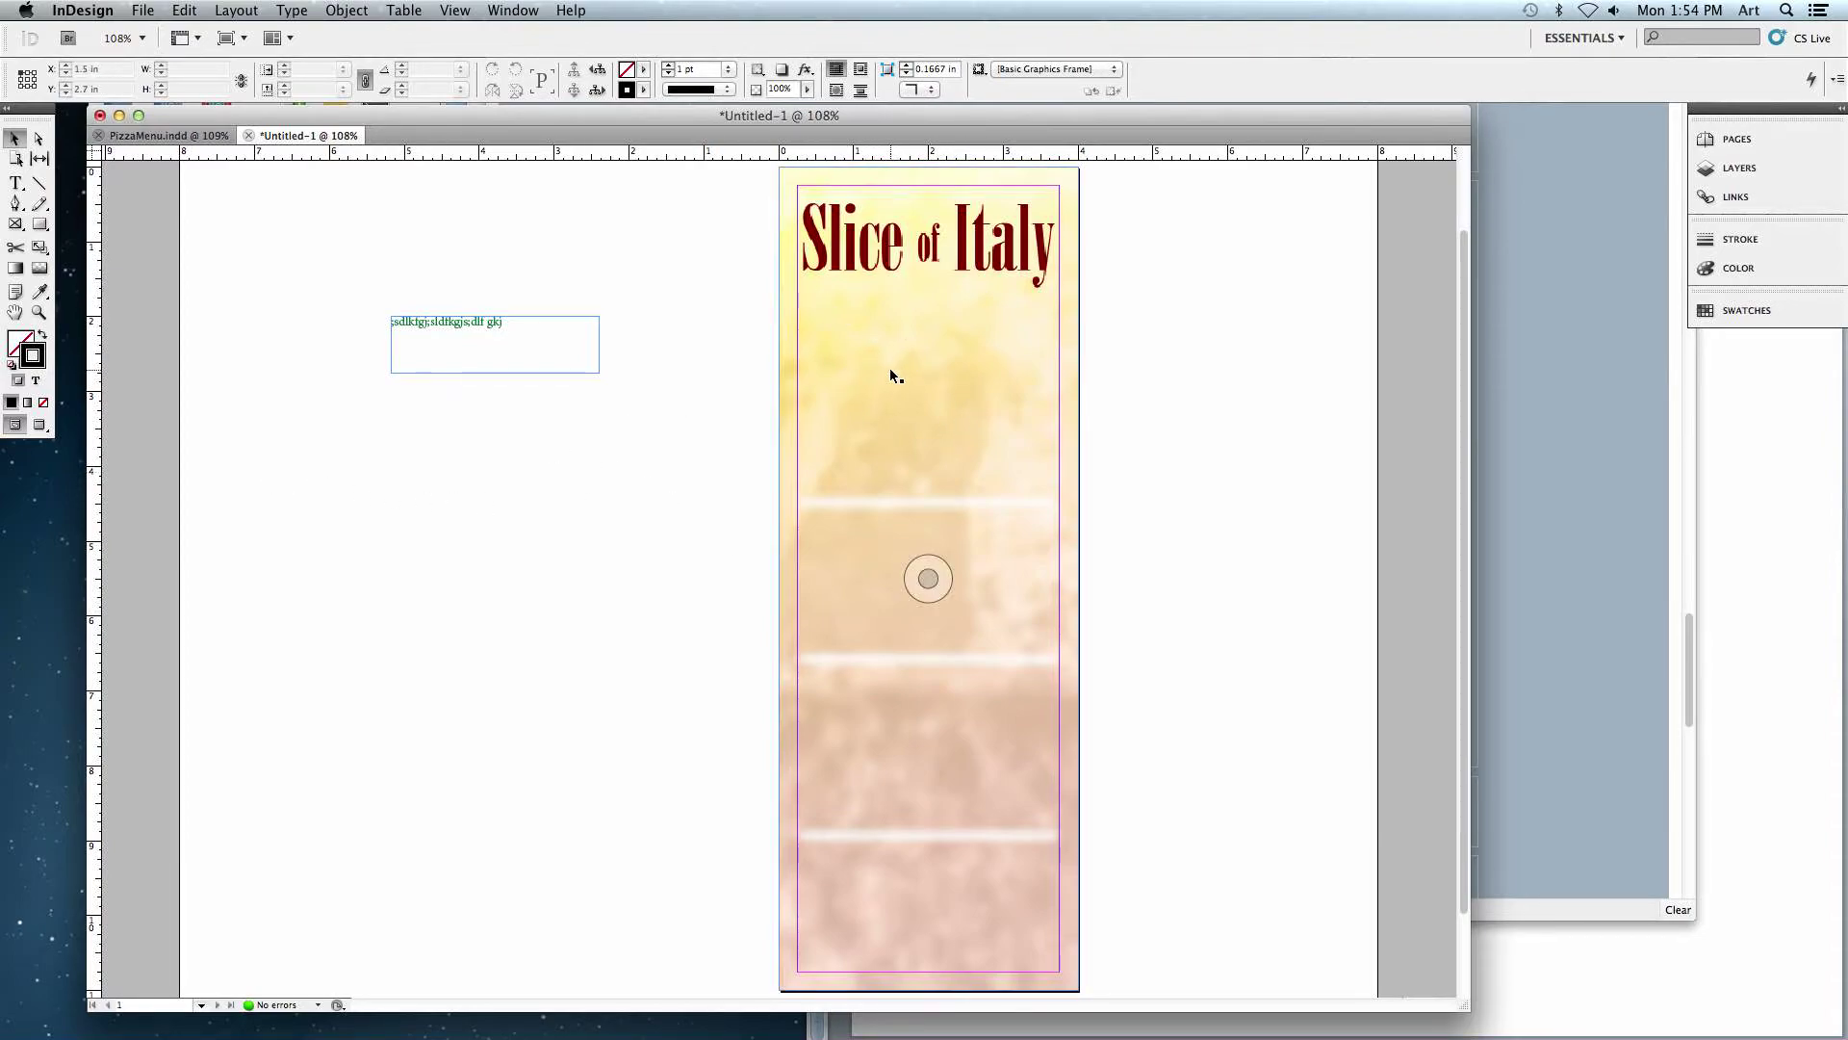
{"action": "left_click", "coordinate": [38, 312]}
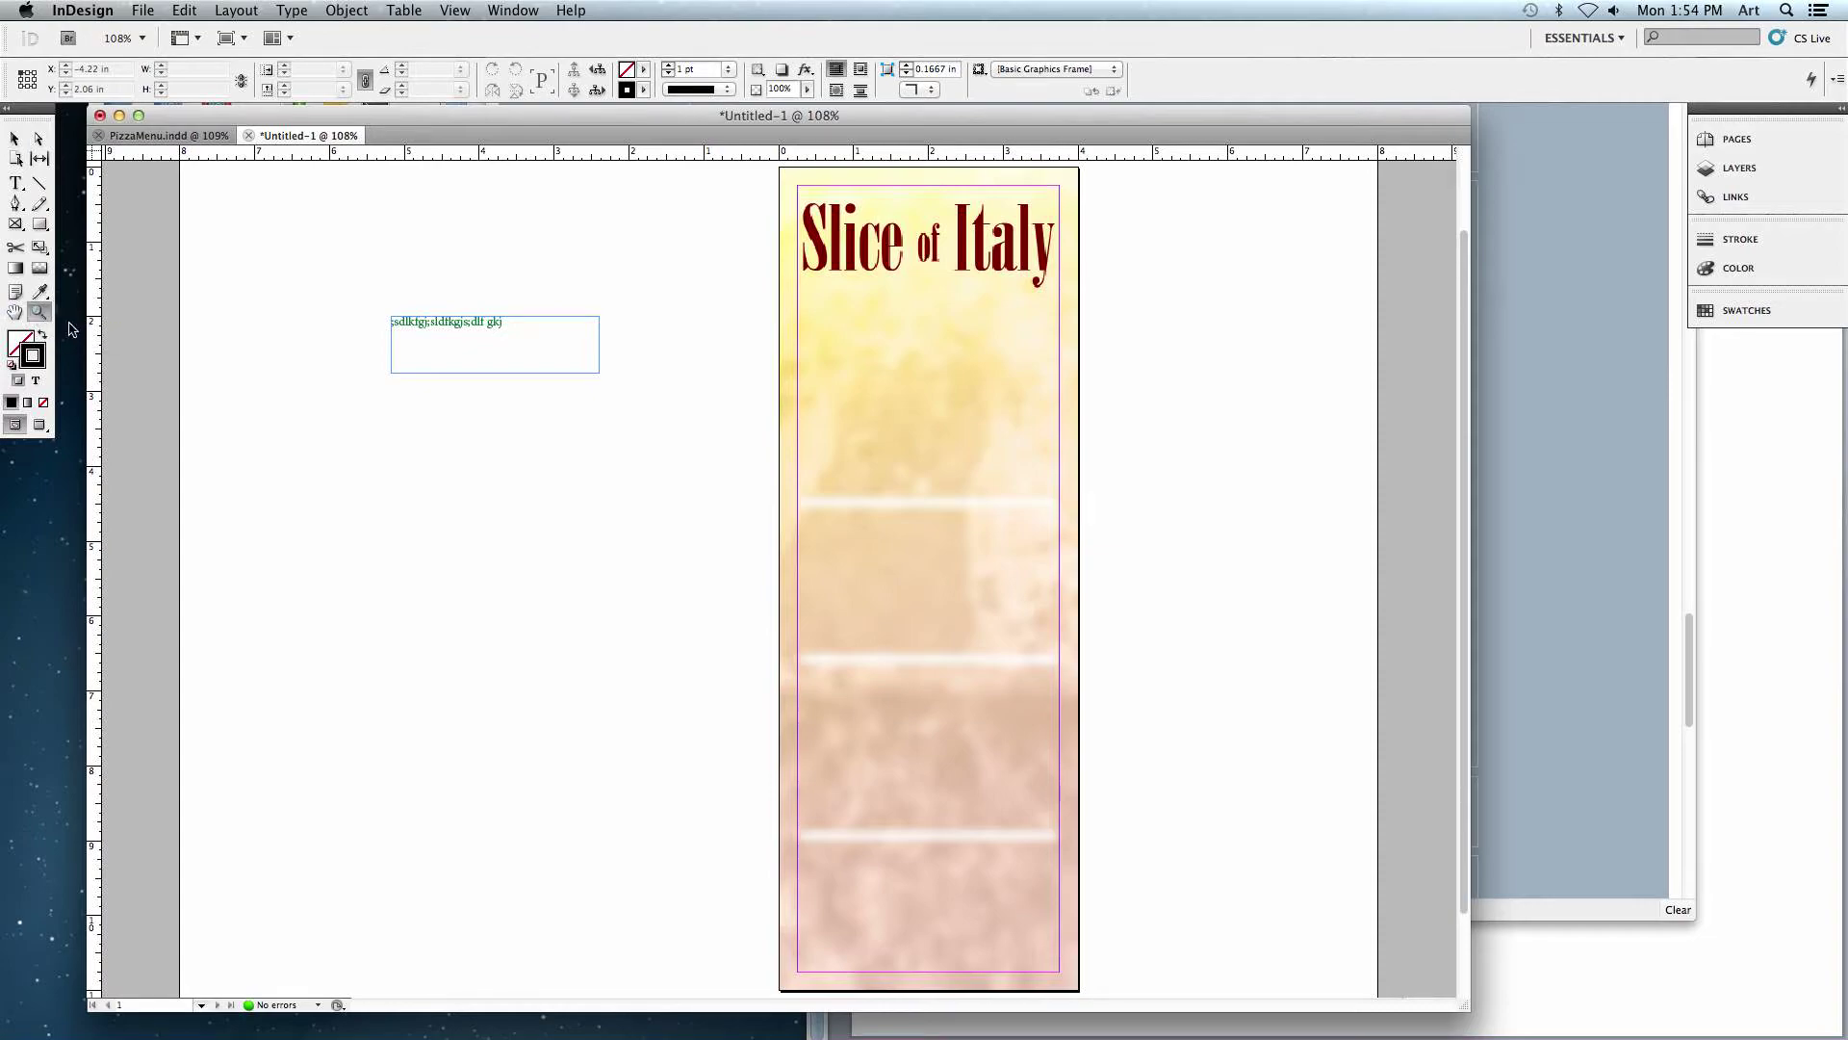
{"action": "left_click_drag", "start_coordinate": [752, 170], "coordinate": [1132, 523]}
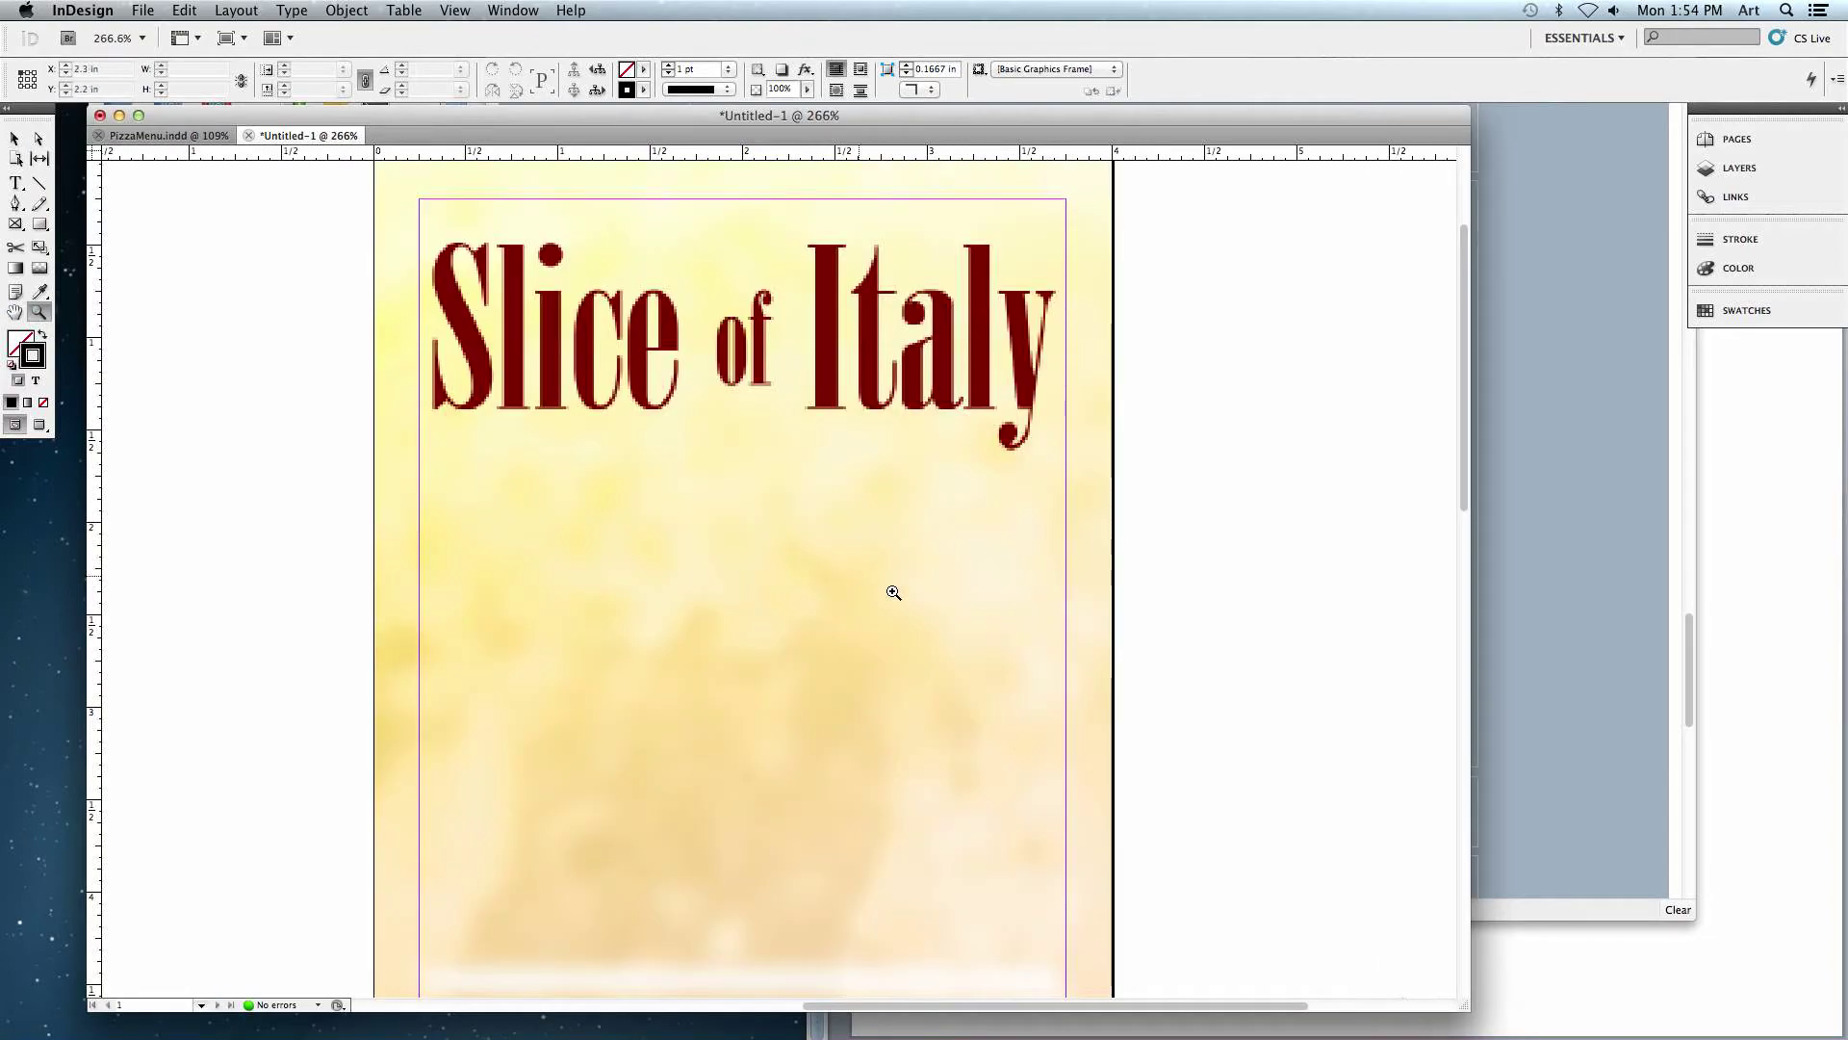
- Draw a text frame across the page below the Slice of Italy title and enter BULD YOUR PIZZA
{"action": "left_click_drag", "start_coordinate": [1459, 457], "coordinate": [1460, 479]}
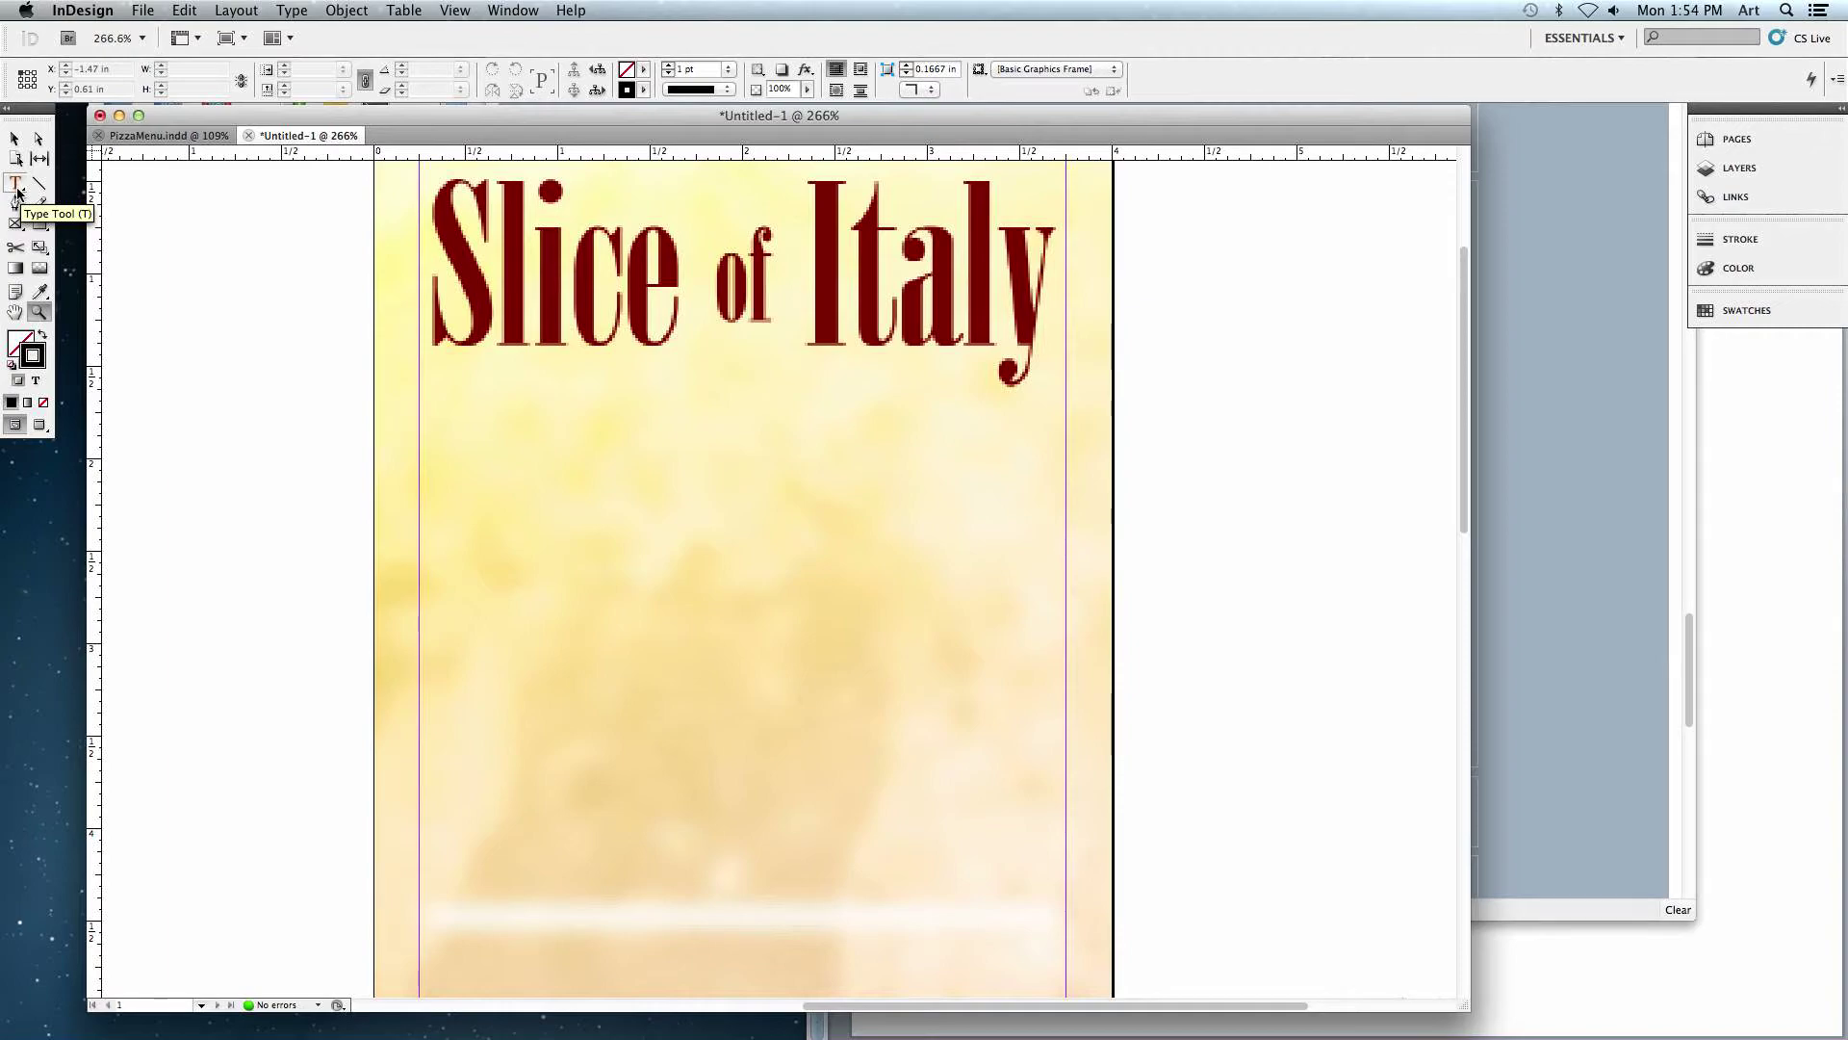
{"action": "left_click", "coordinate": [136, 136]}
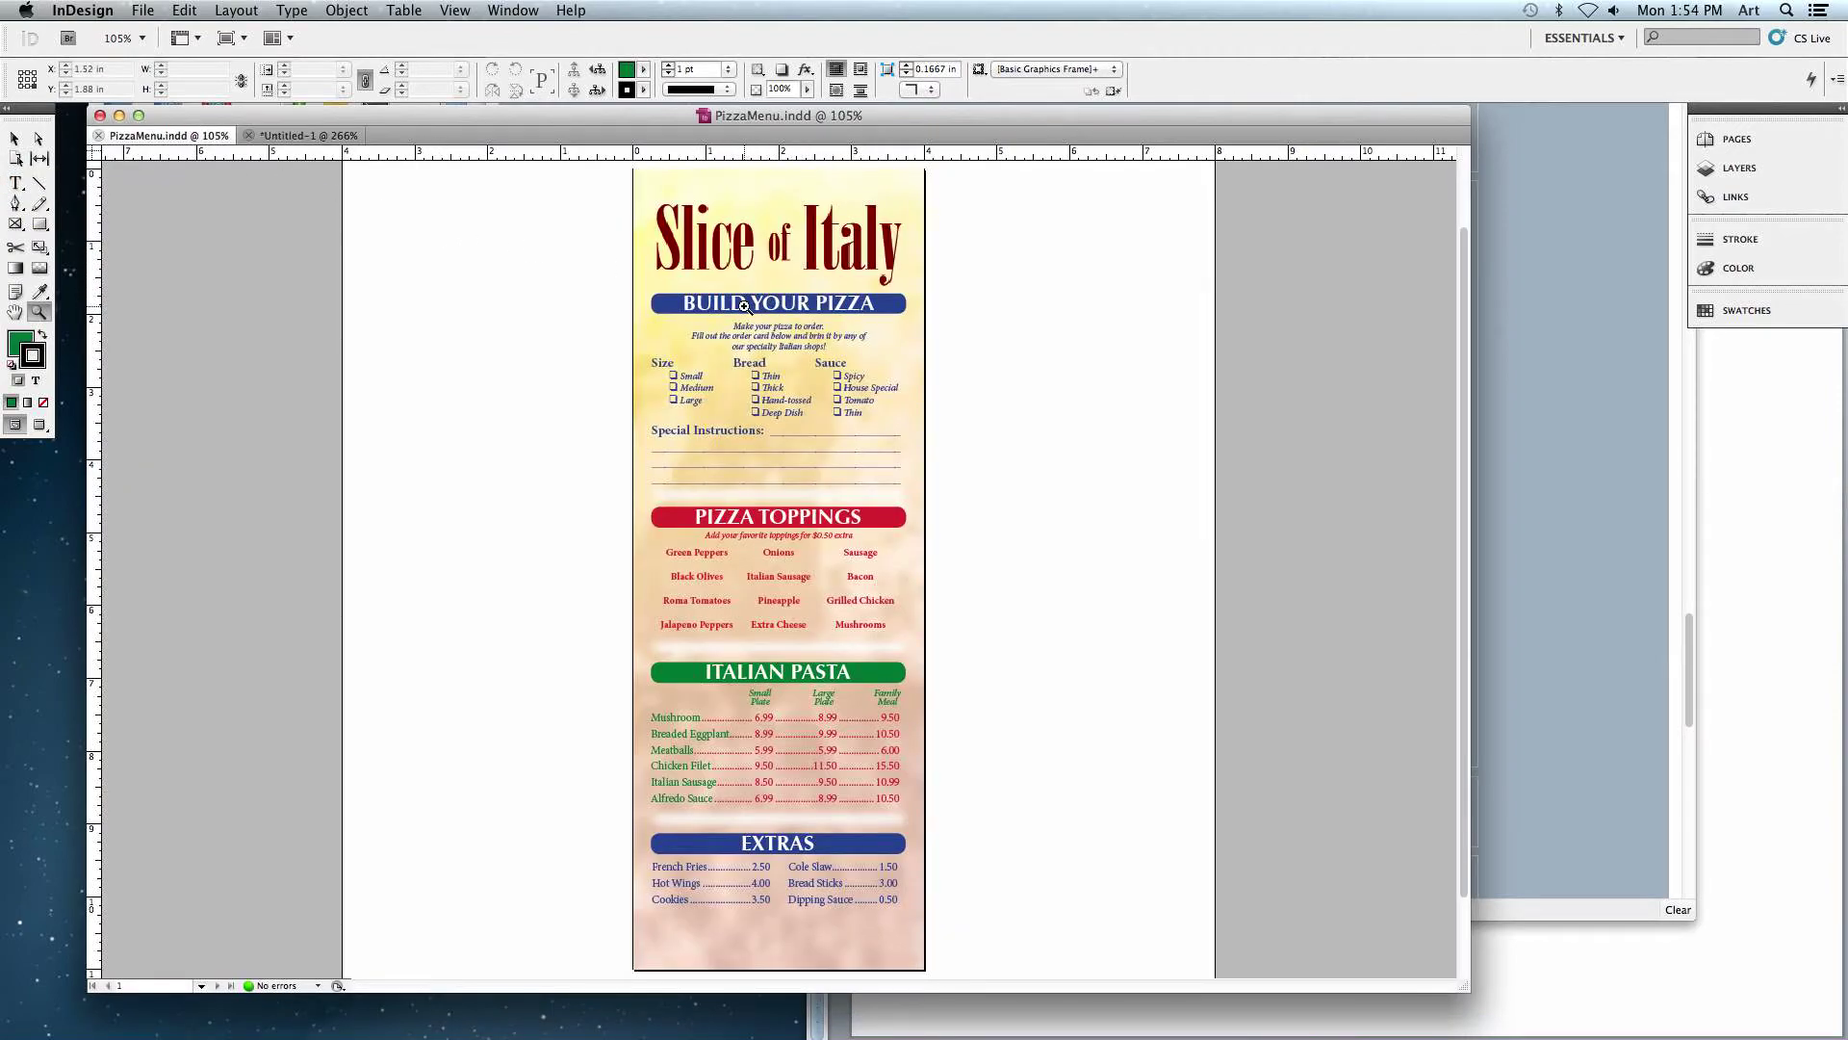
{"action": "left_click", "coordinate": [303, 136]}
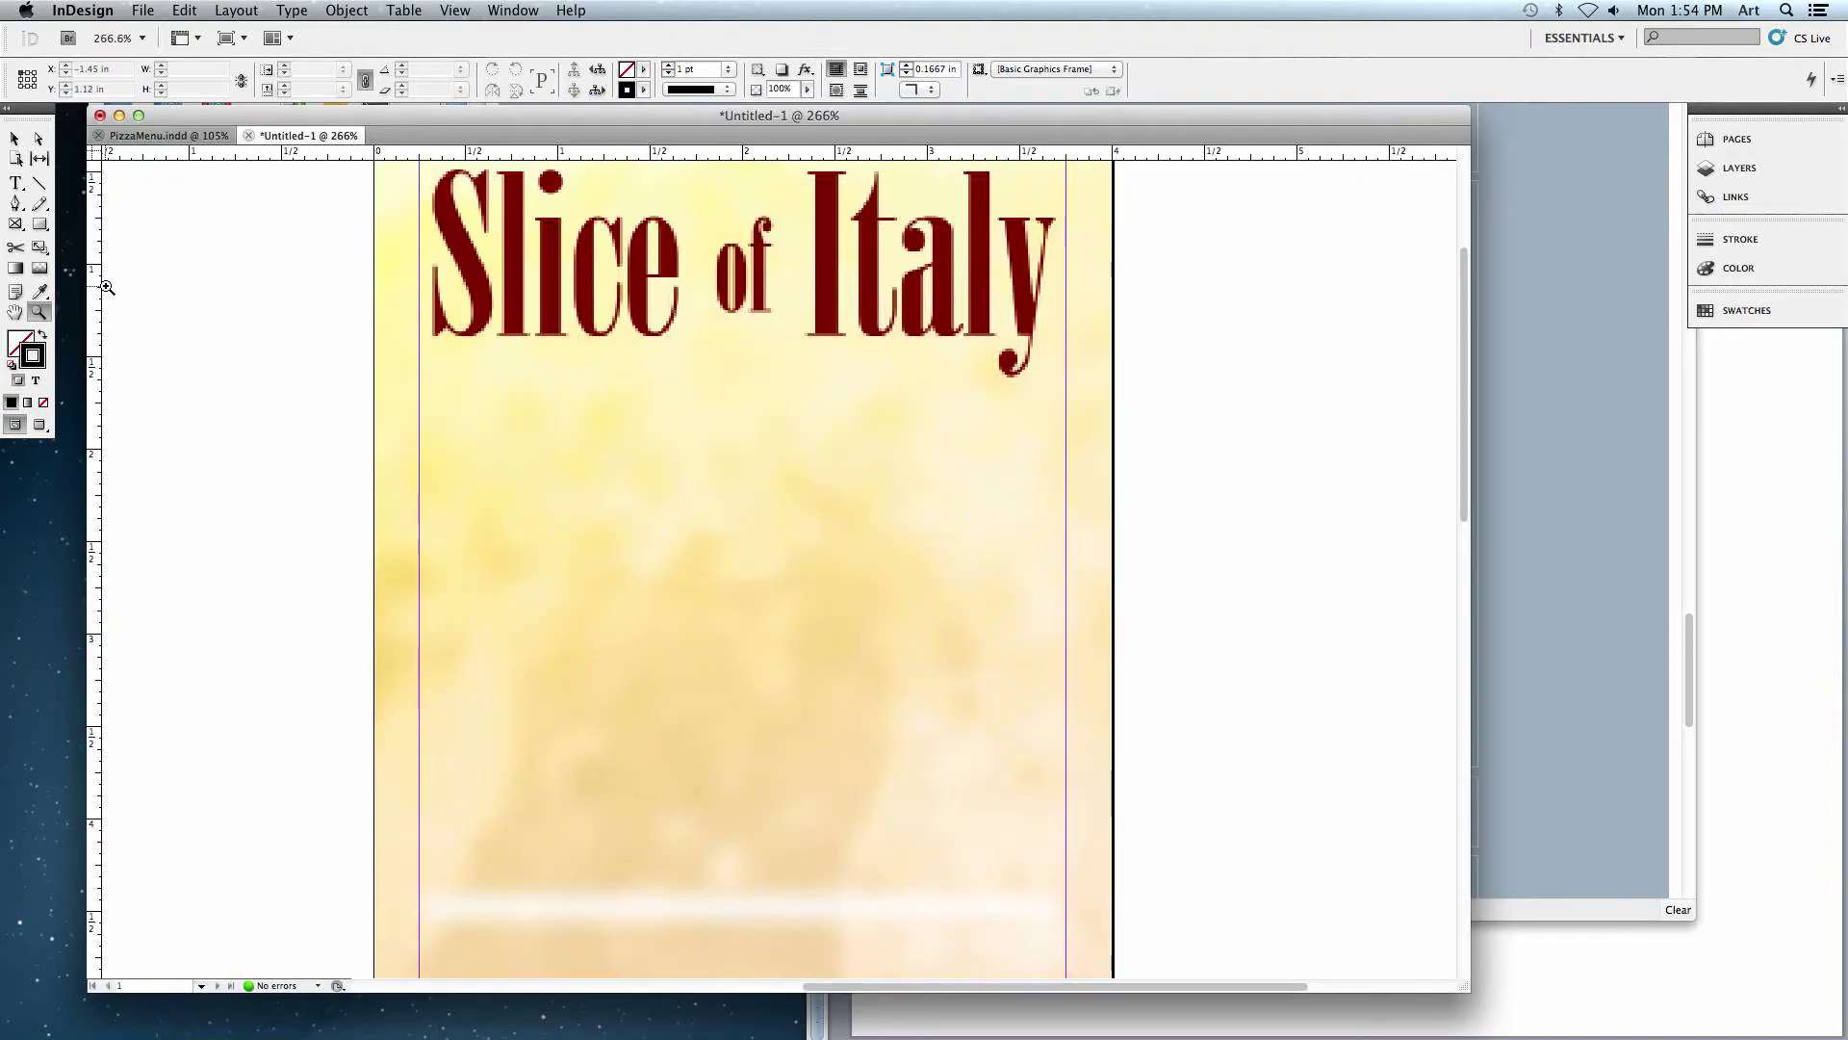
{"action": "left_click", "coordinate": [15, 182]}
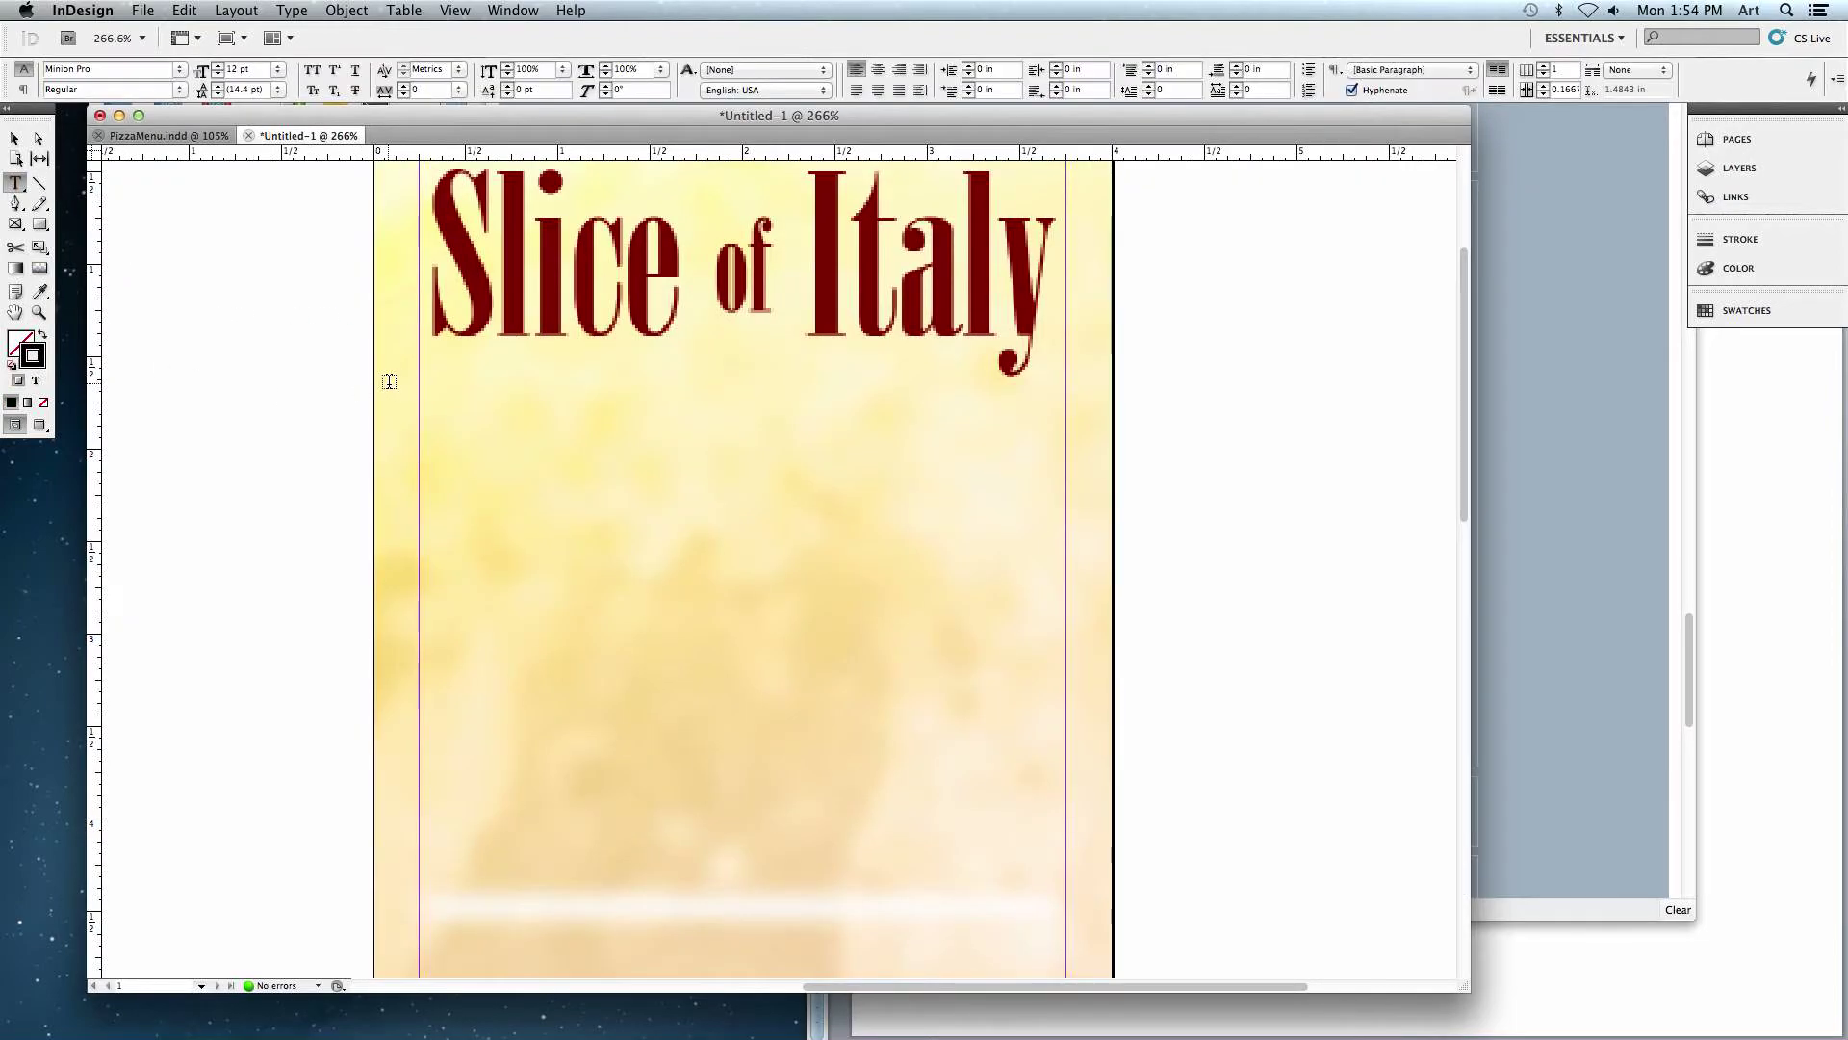
{"action": "left_click_drag", "start_coordinate": [356, 388], "coordinate": [1138, 539]}
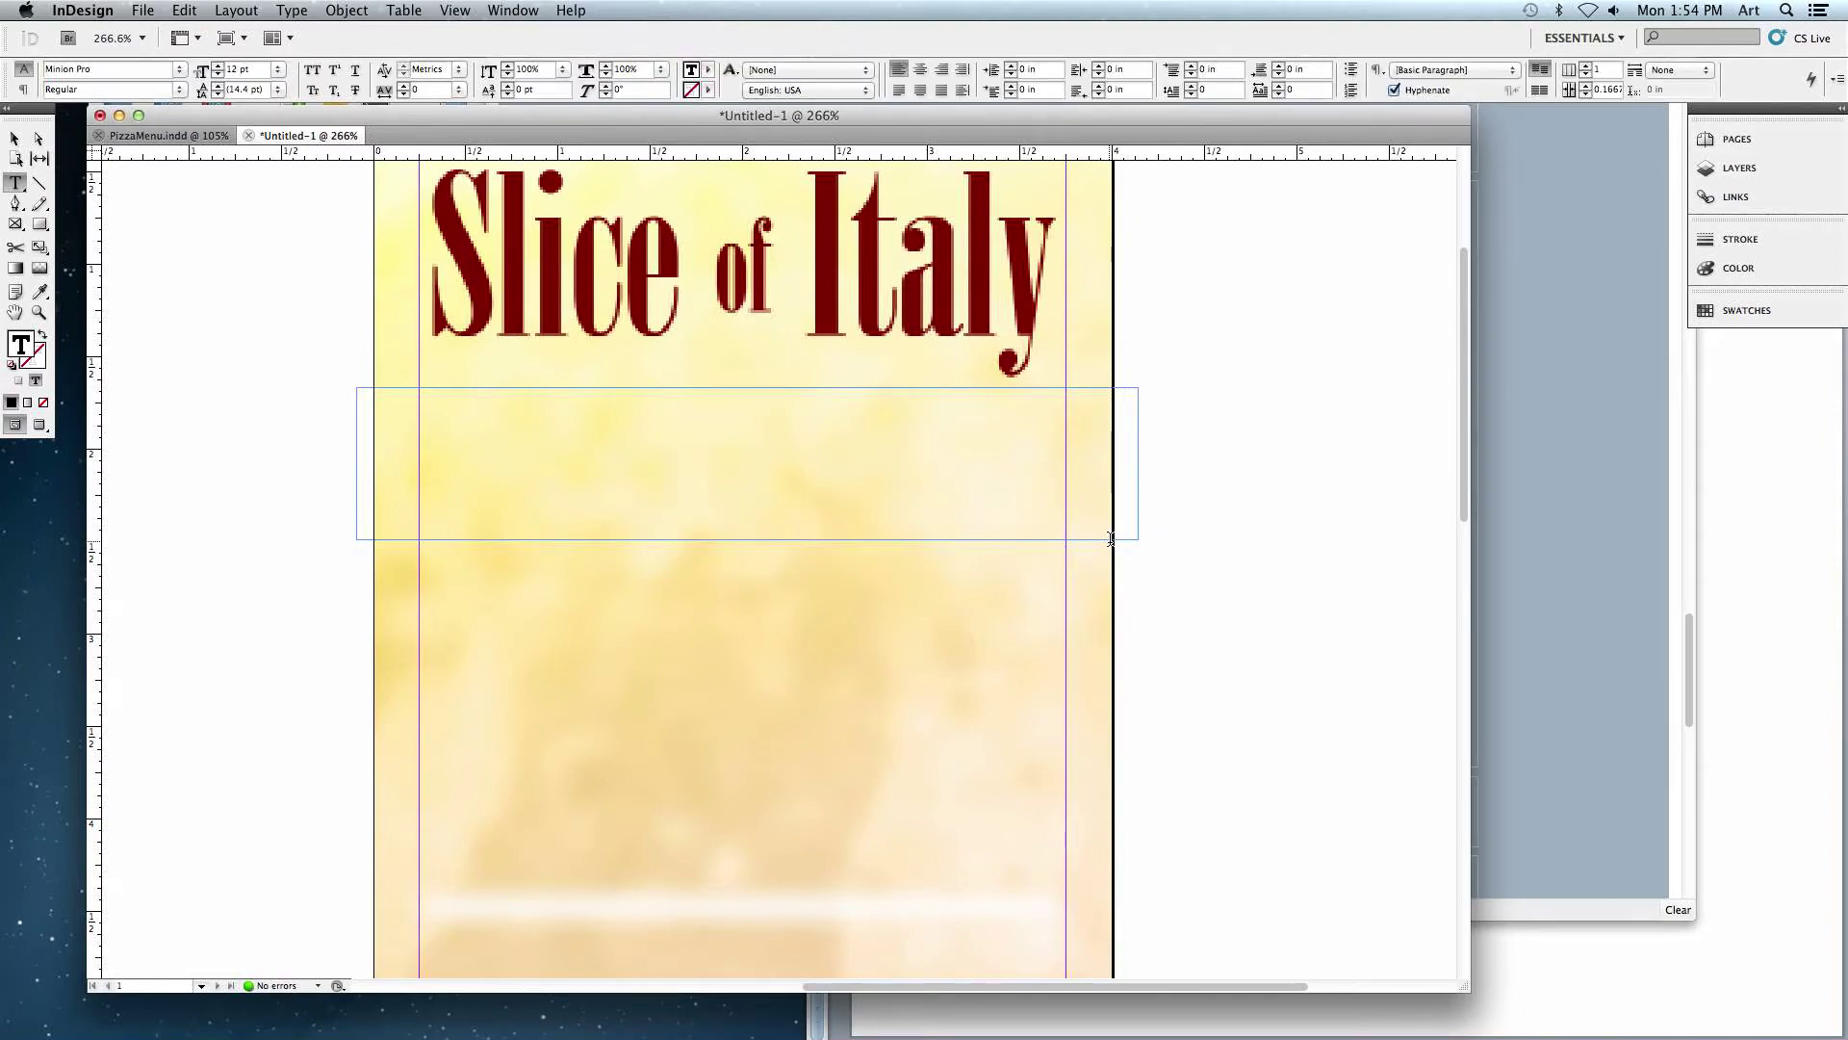
{"action": "type", "text": "BULD YOUR PIZZA"}
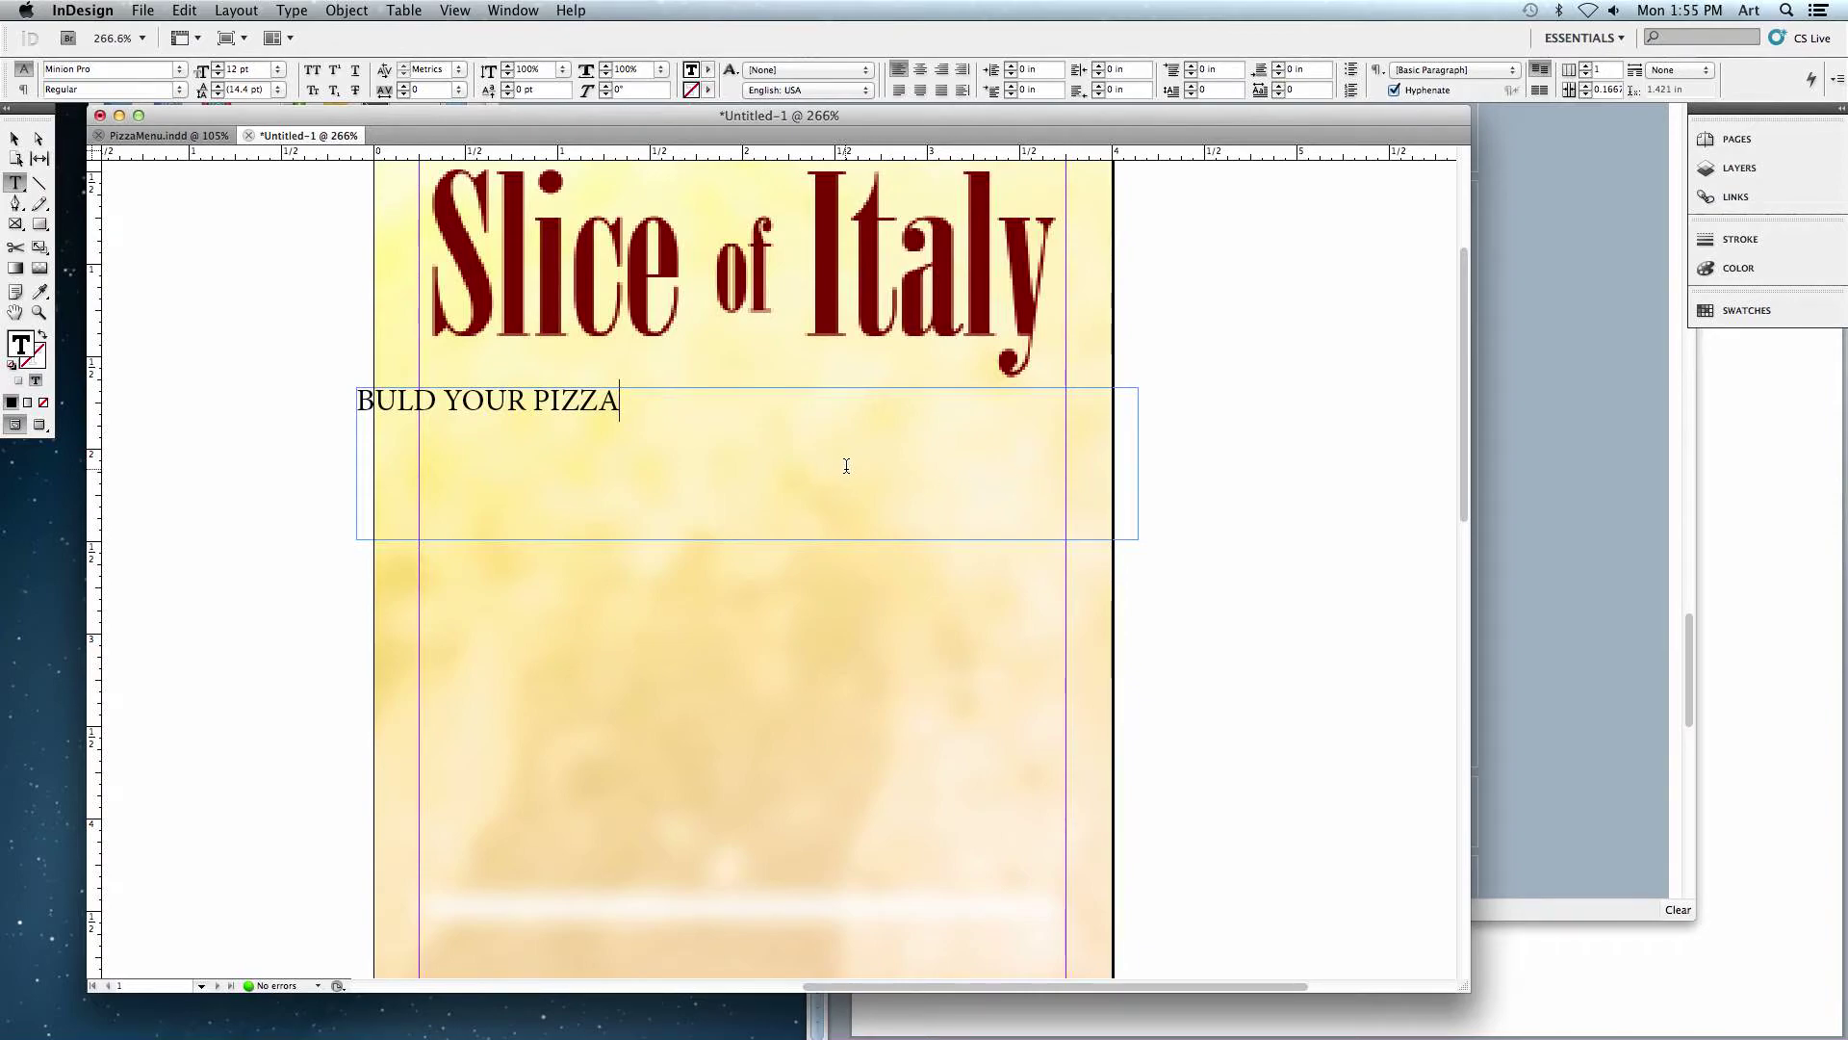
- Set the BULD YOUR PIZZA heading in Optima Bold
{"action": "left_click_drag", "start_coordinate": [620, 401], "coordinate": [345, 397]}
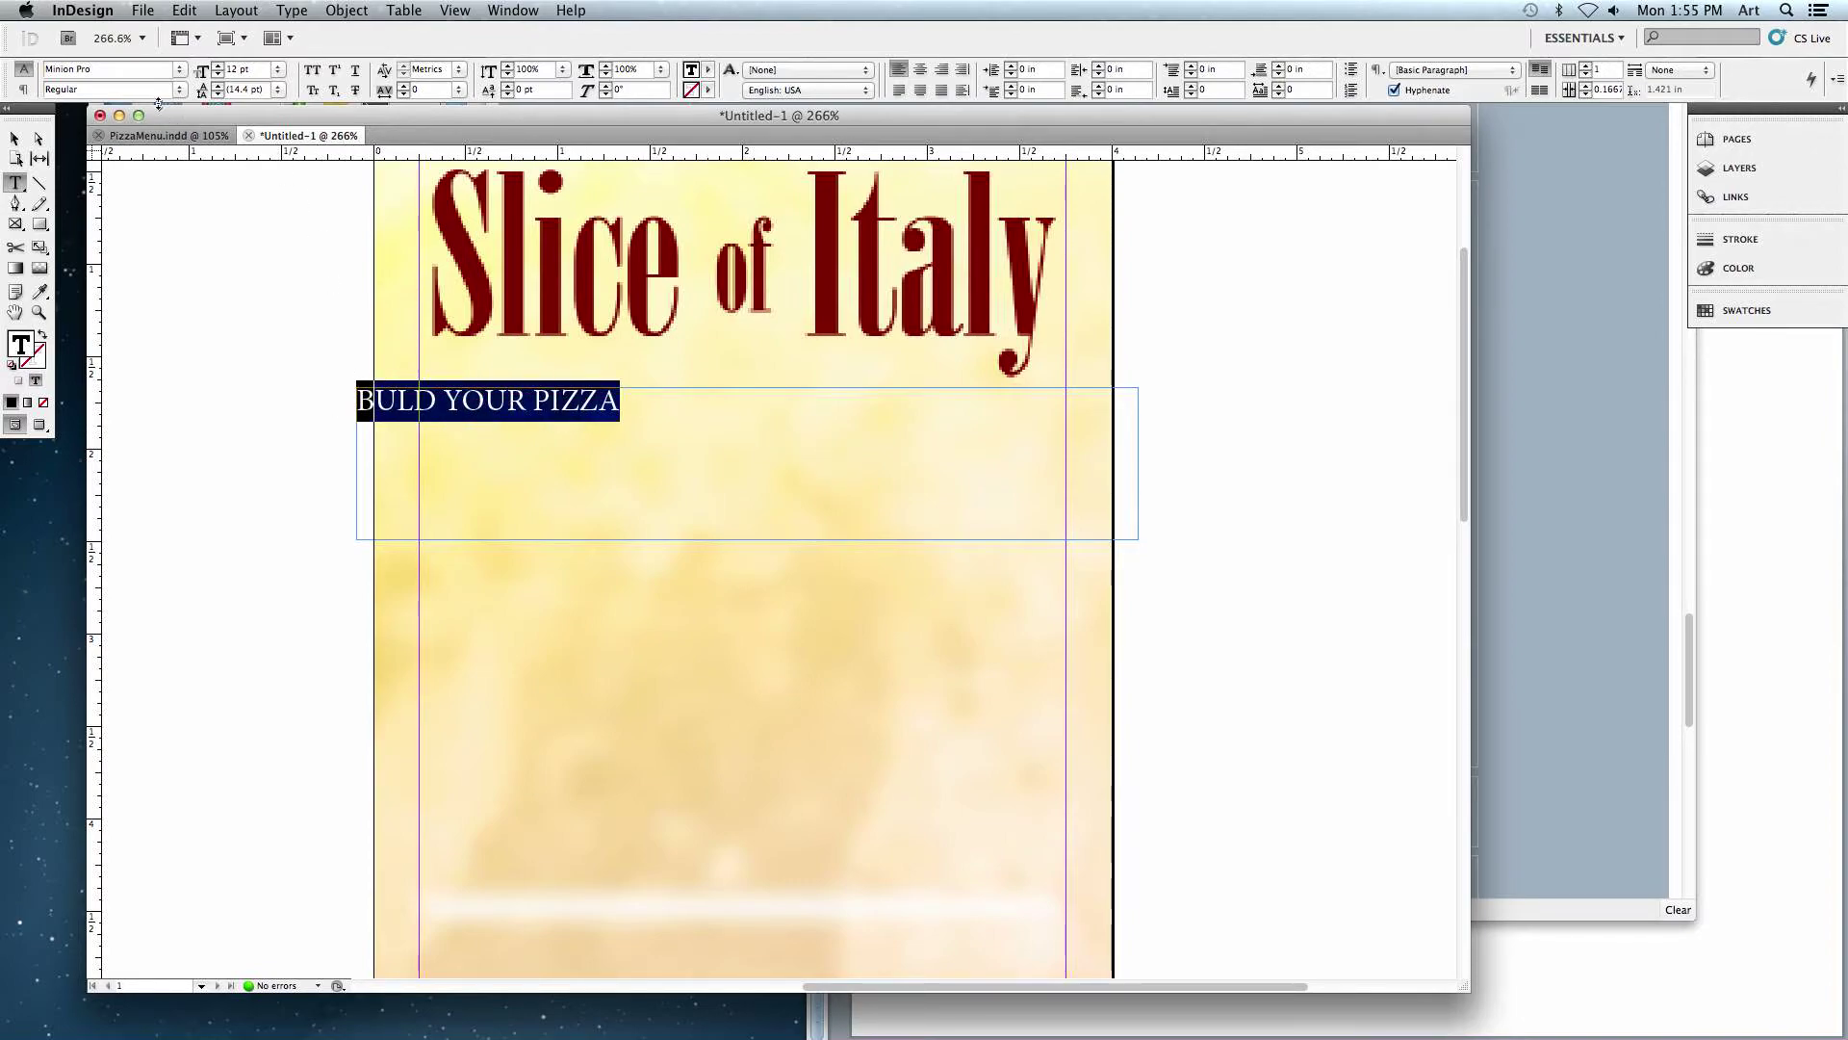
{"action": "left_click", "coordinate": [75, 69]}
{"action": "type", "text": "A"}
{"action": "key", "text": "BackSpace"}
{"action": "key", "text": "BackSpace"}
{"action": "type", "text": "Op"}
{"action": "key", "text": "Return"}
{"action": "left_click", "coordinate": [123, 89]}
{"action": "type", "text": "Bold"}
{"action": "key", "text": "Return"}
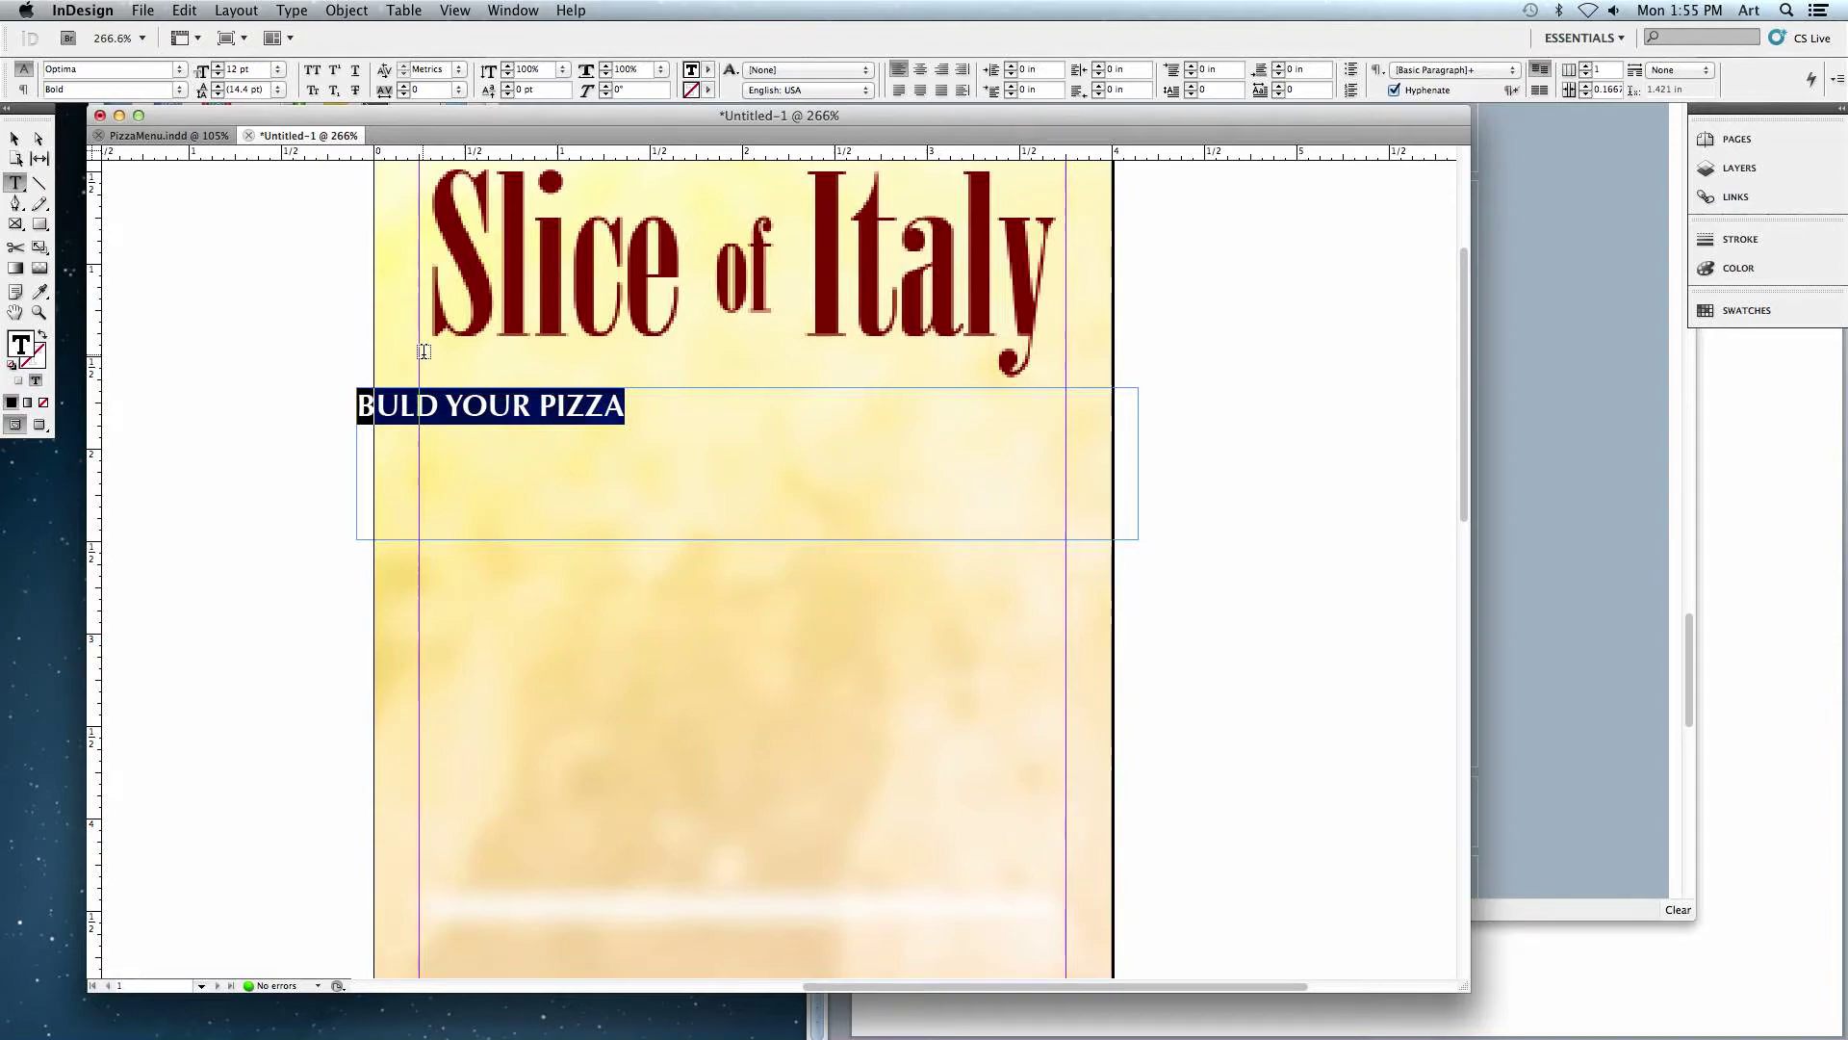
- Center the heading text in its frame and set its size to 21 pt
{"action": "left_click", "coordinate": [194, 137]}
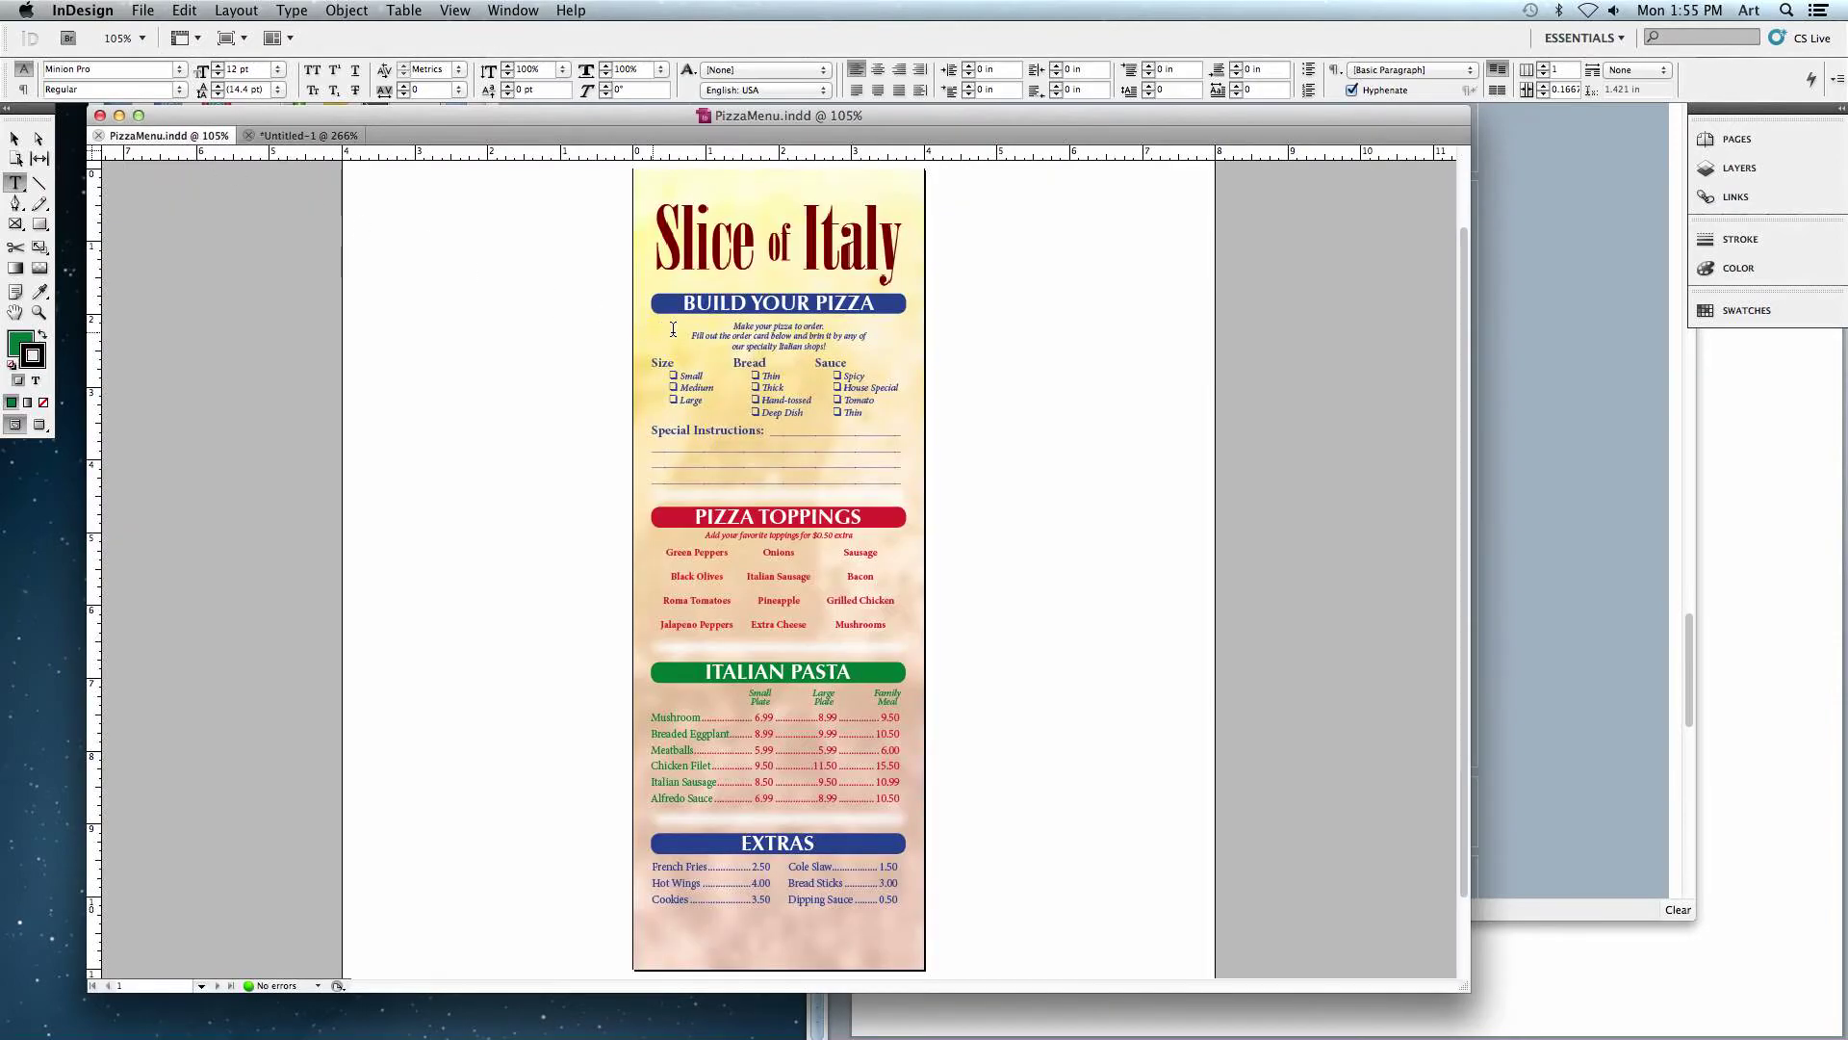
{"action": "left_click", "coordinate": [337, 136]}
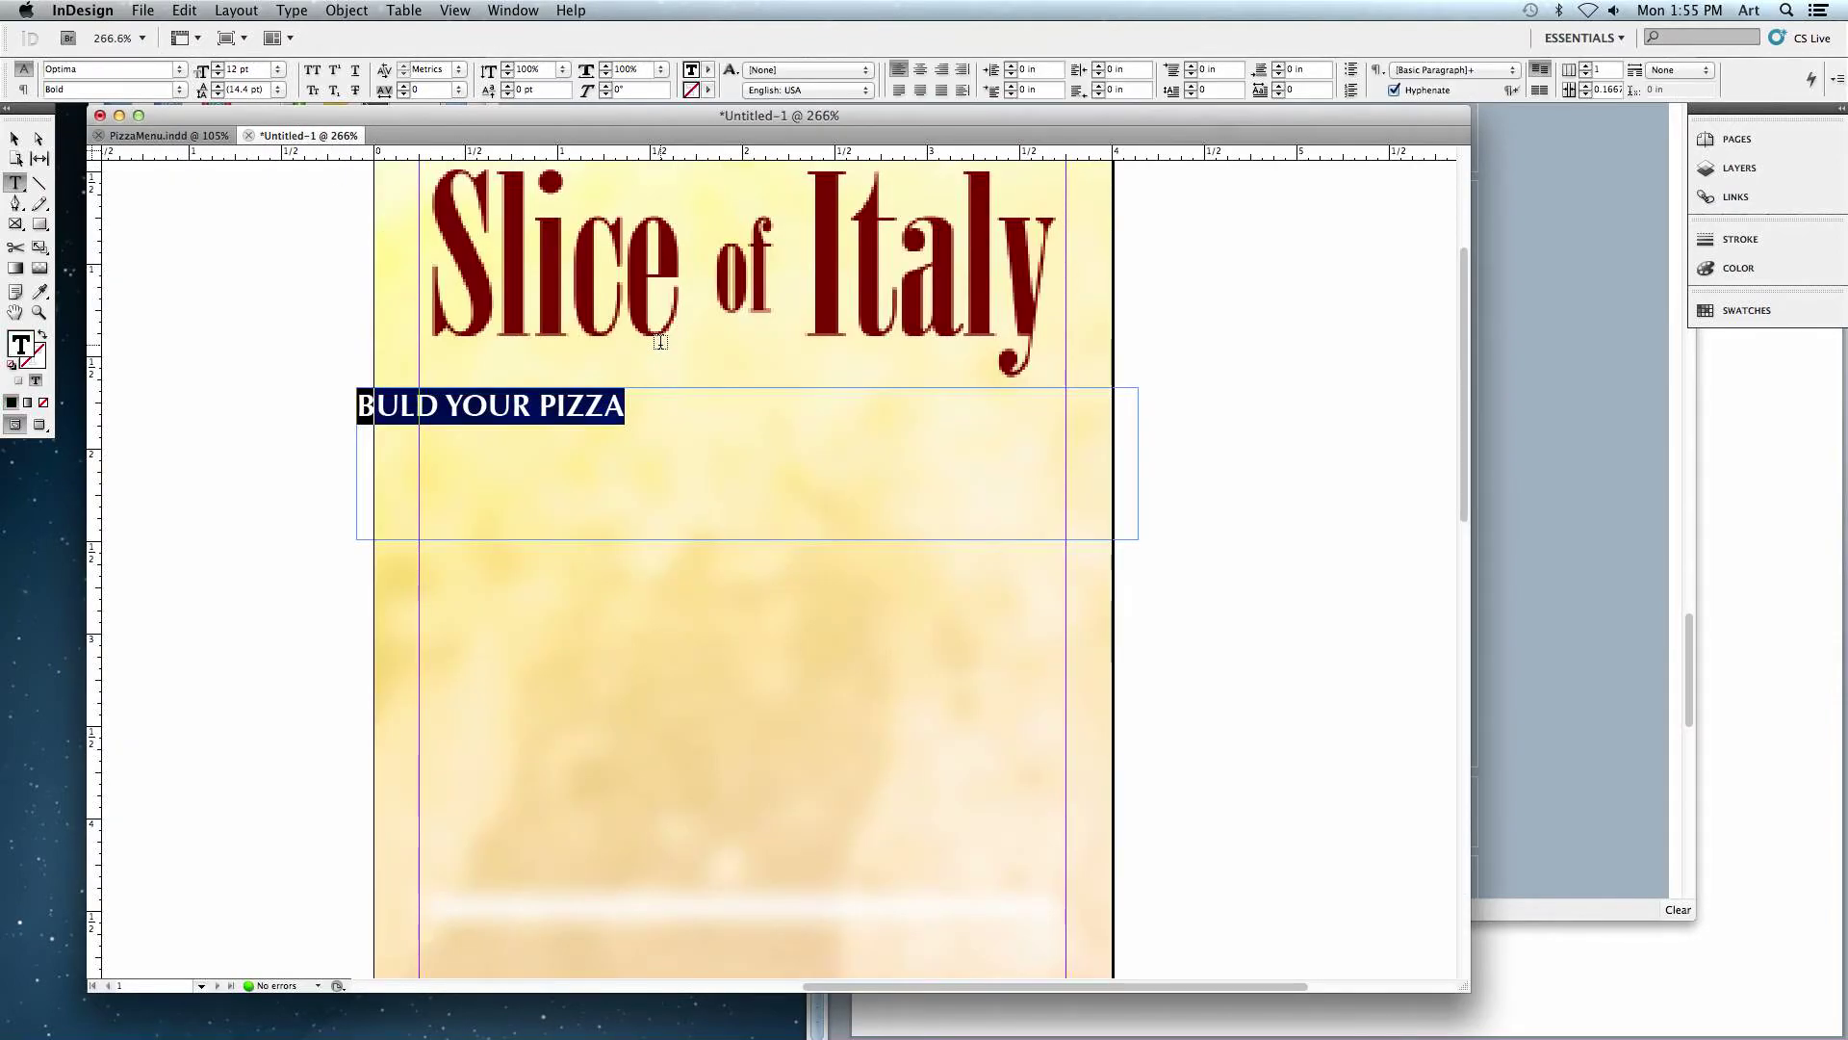
{"action": "left_click", "coordinate": [921, 70]}
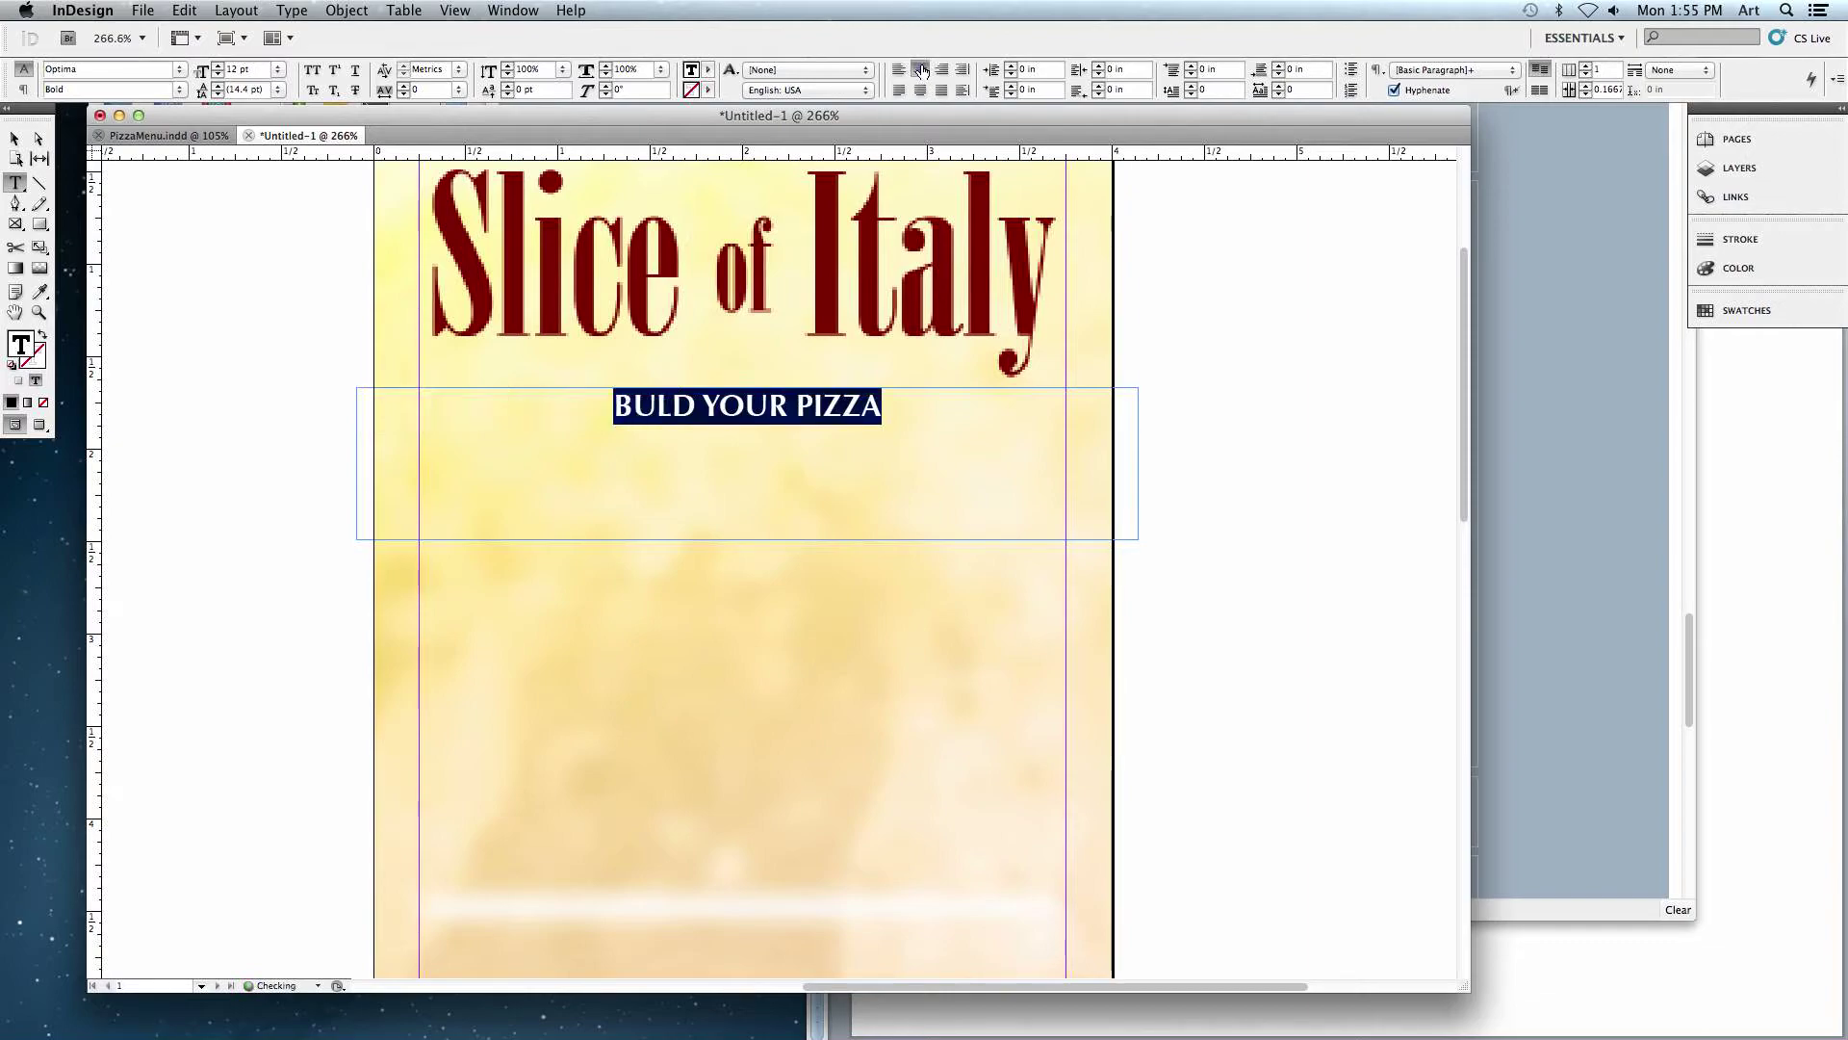
{"action": "left_click", "coordinate": [255, 73]}
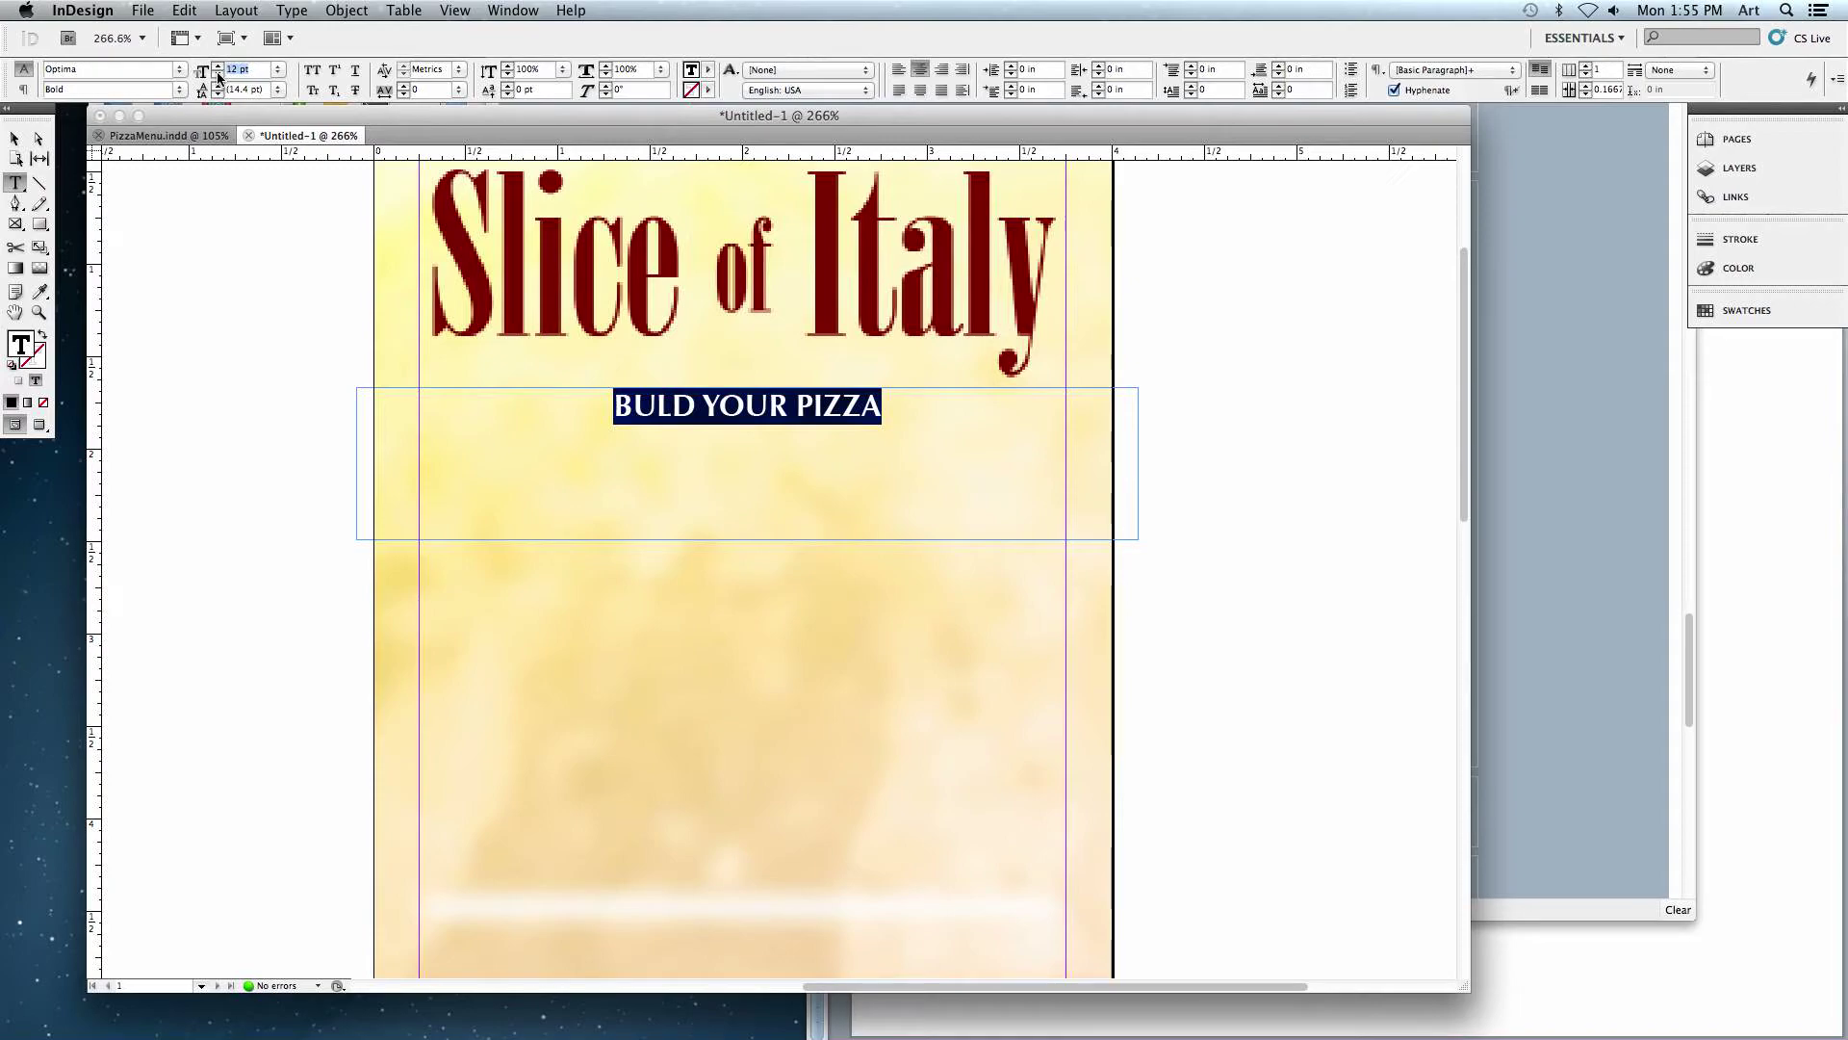
{"action": "type", "text": "21"}
{"action": "key", "text": "Return"}
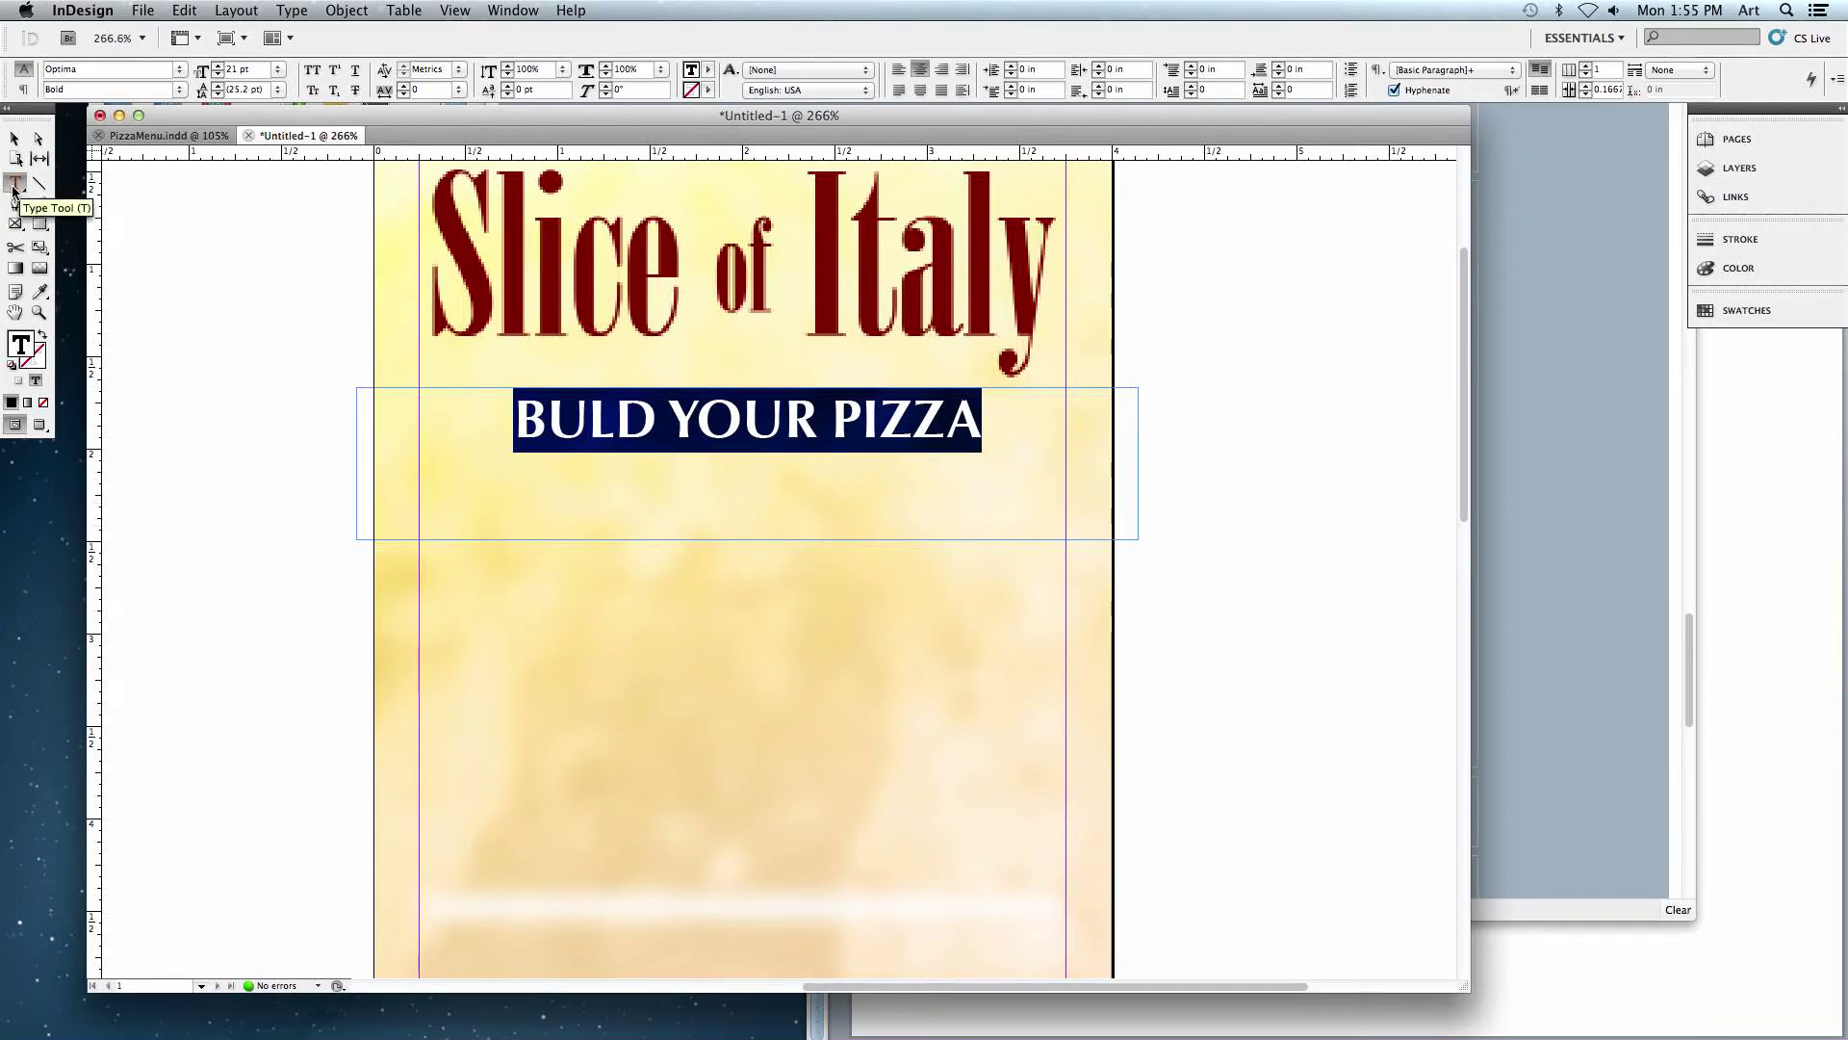
- Apply the [Paper] swatch as the fill of the entire heading text
{"action": "left_click", "coordinate": [539, 430]}
{"action": "left_click_drag", "start_coordinate": [539, 431], "coordinate": [996, 423]}
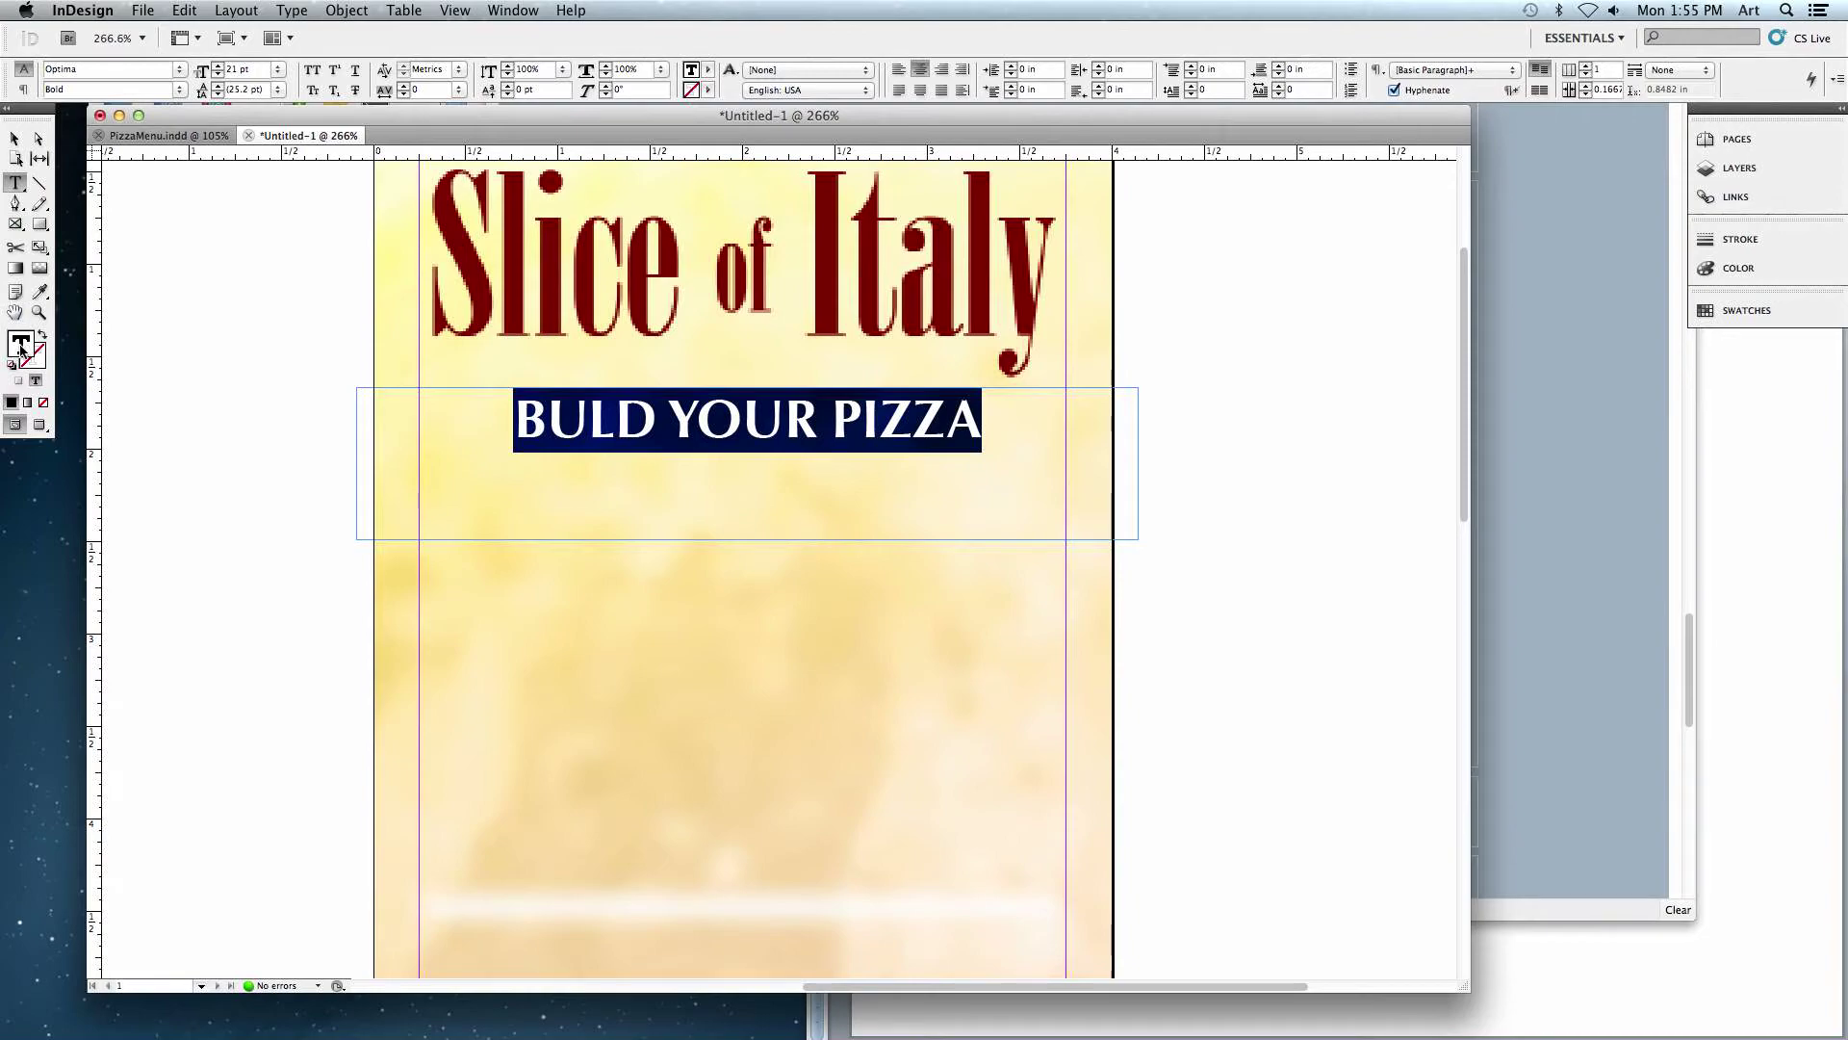
{"action": "left_click", "coordinate": [708, 71]}
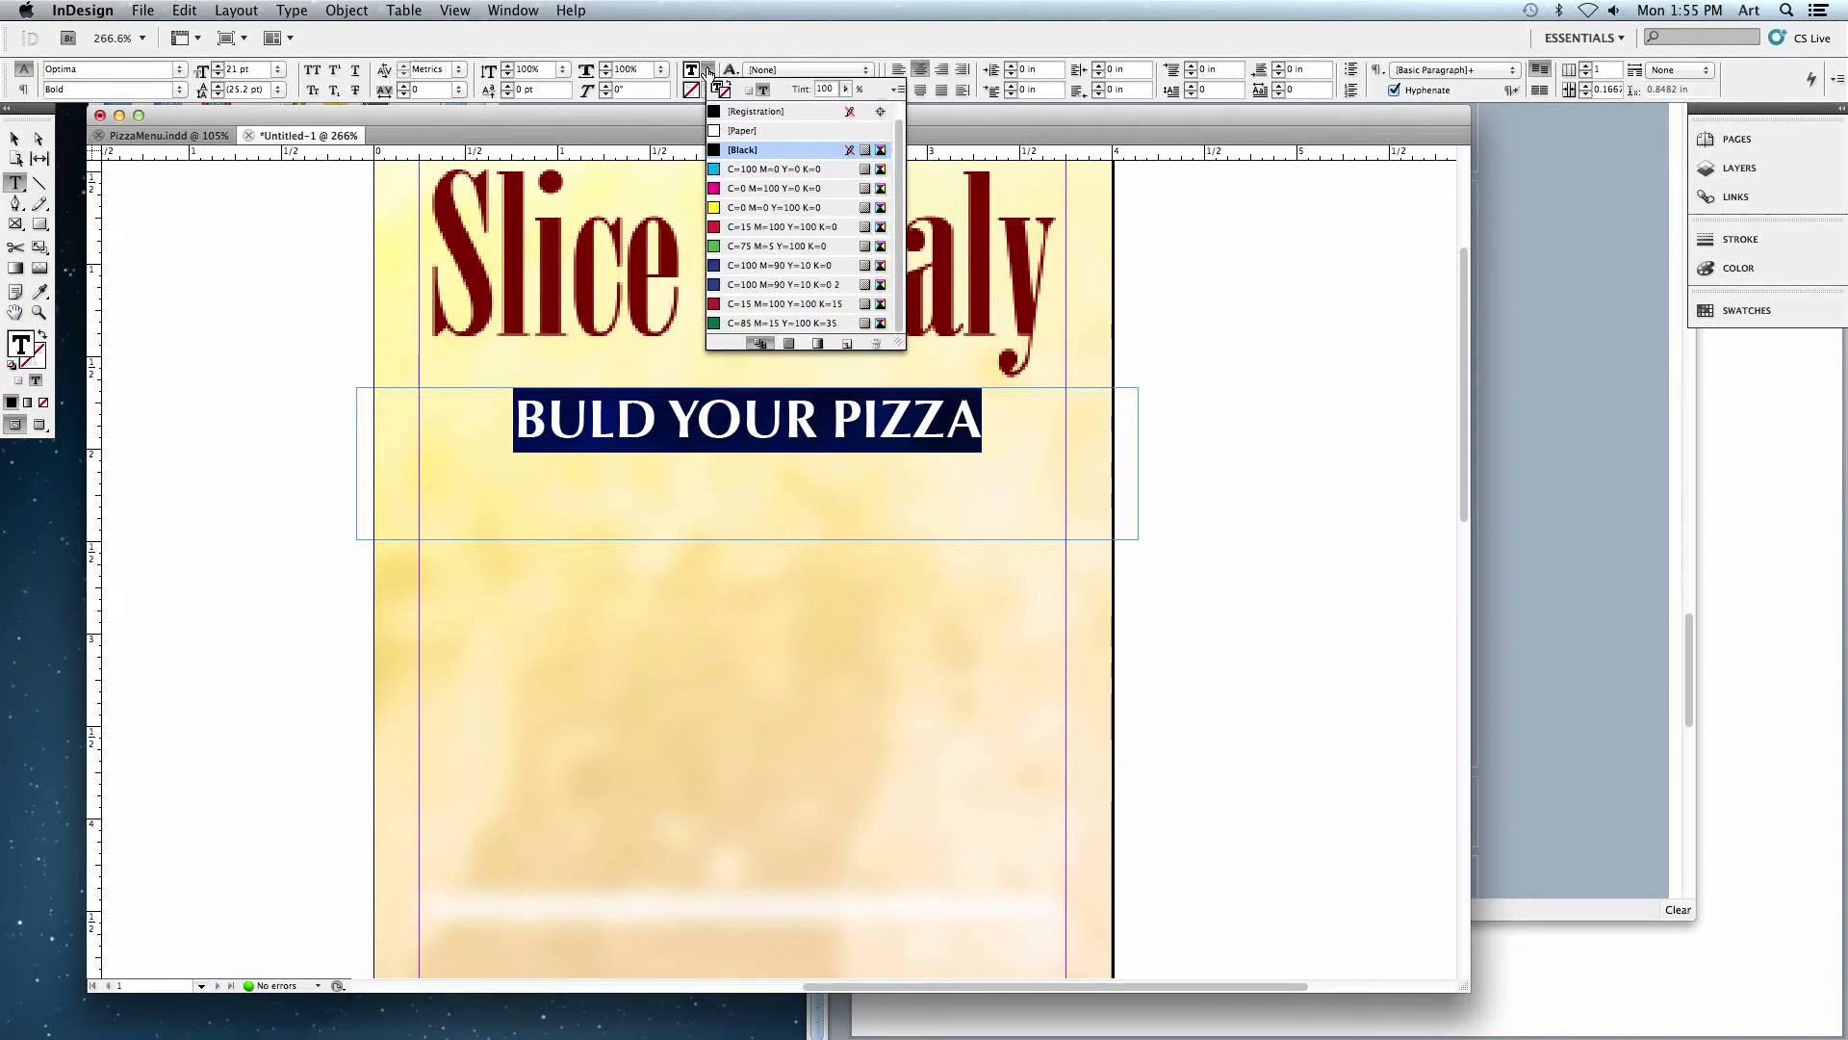
{"action": "left_click", "coordinate": [741, 130]}
{"action": "left_click", "coordinate": [616, 413]}
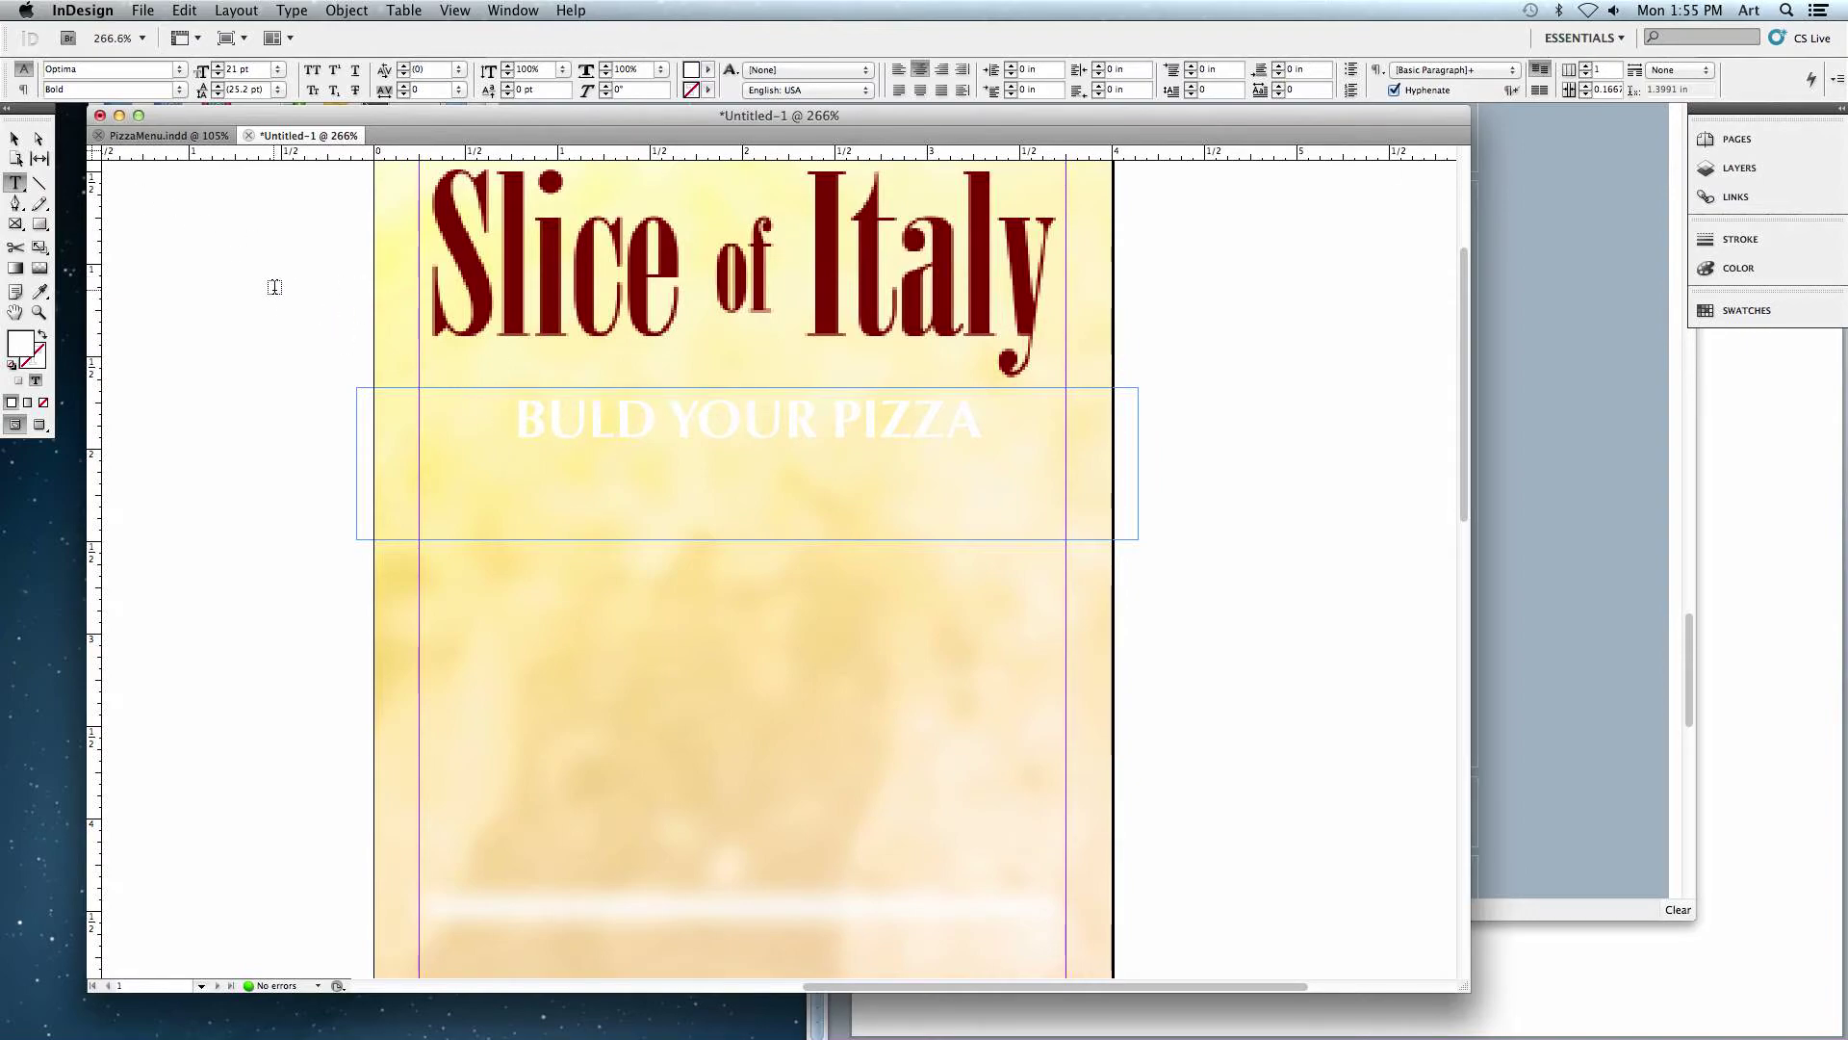
- Fill the heading's text frame with the blue swatch C=100 M=90 Y=10 K=0 2
{"action": "left_click", "coordinate": [14, 139]}
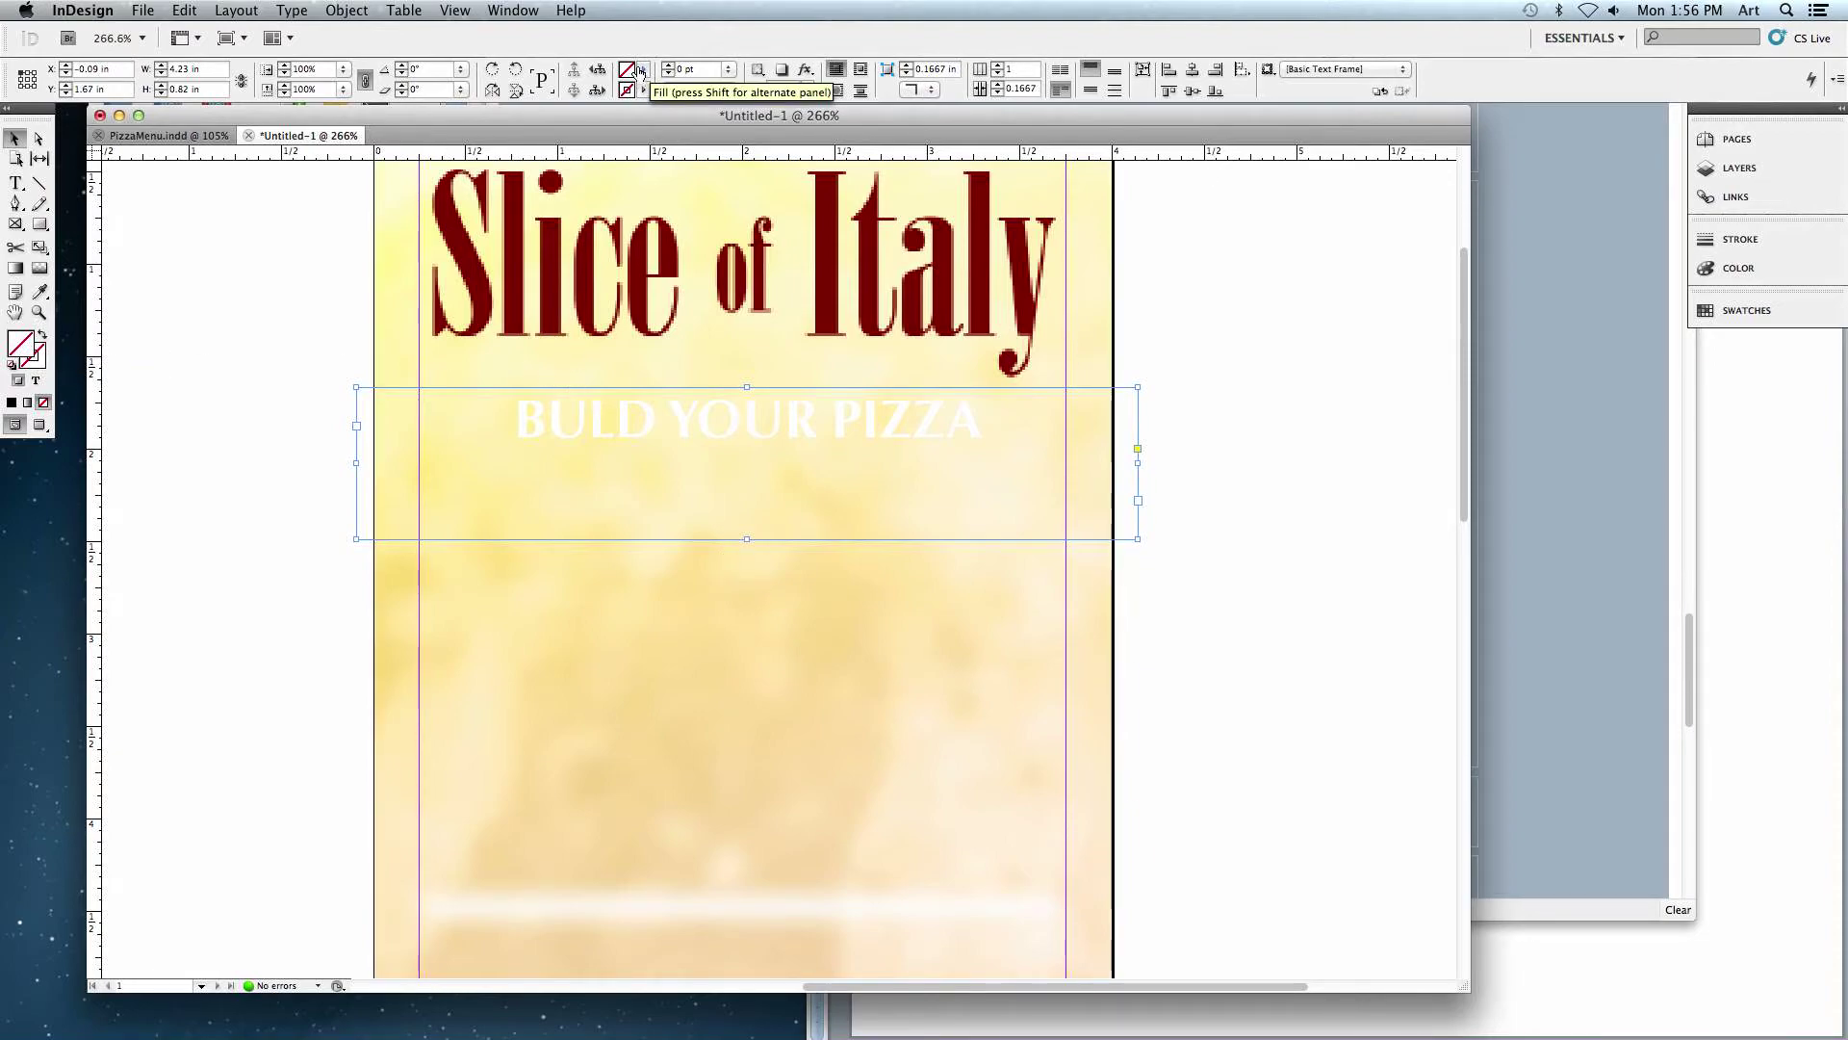
{"action": "left_click", "coordinate": [642, 71]}
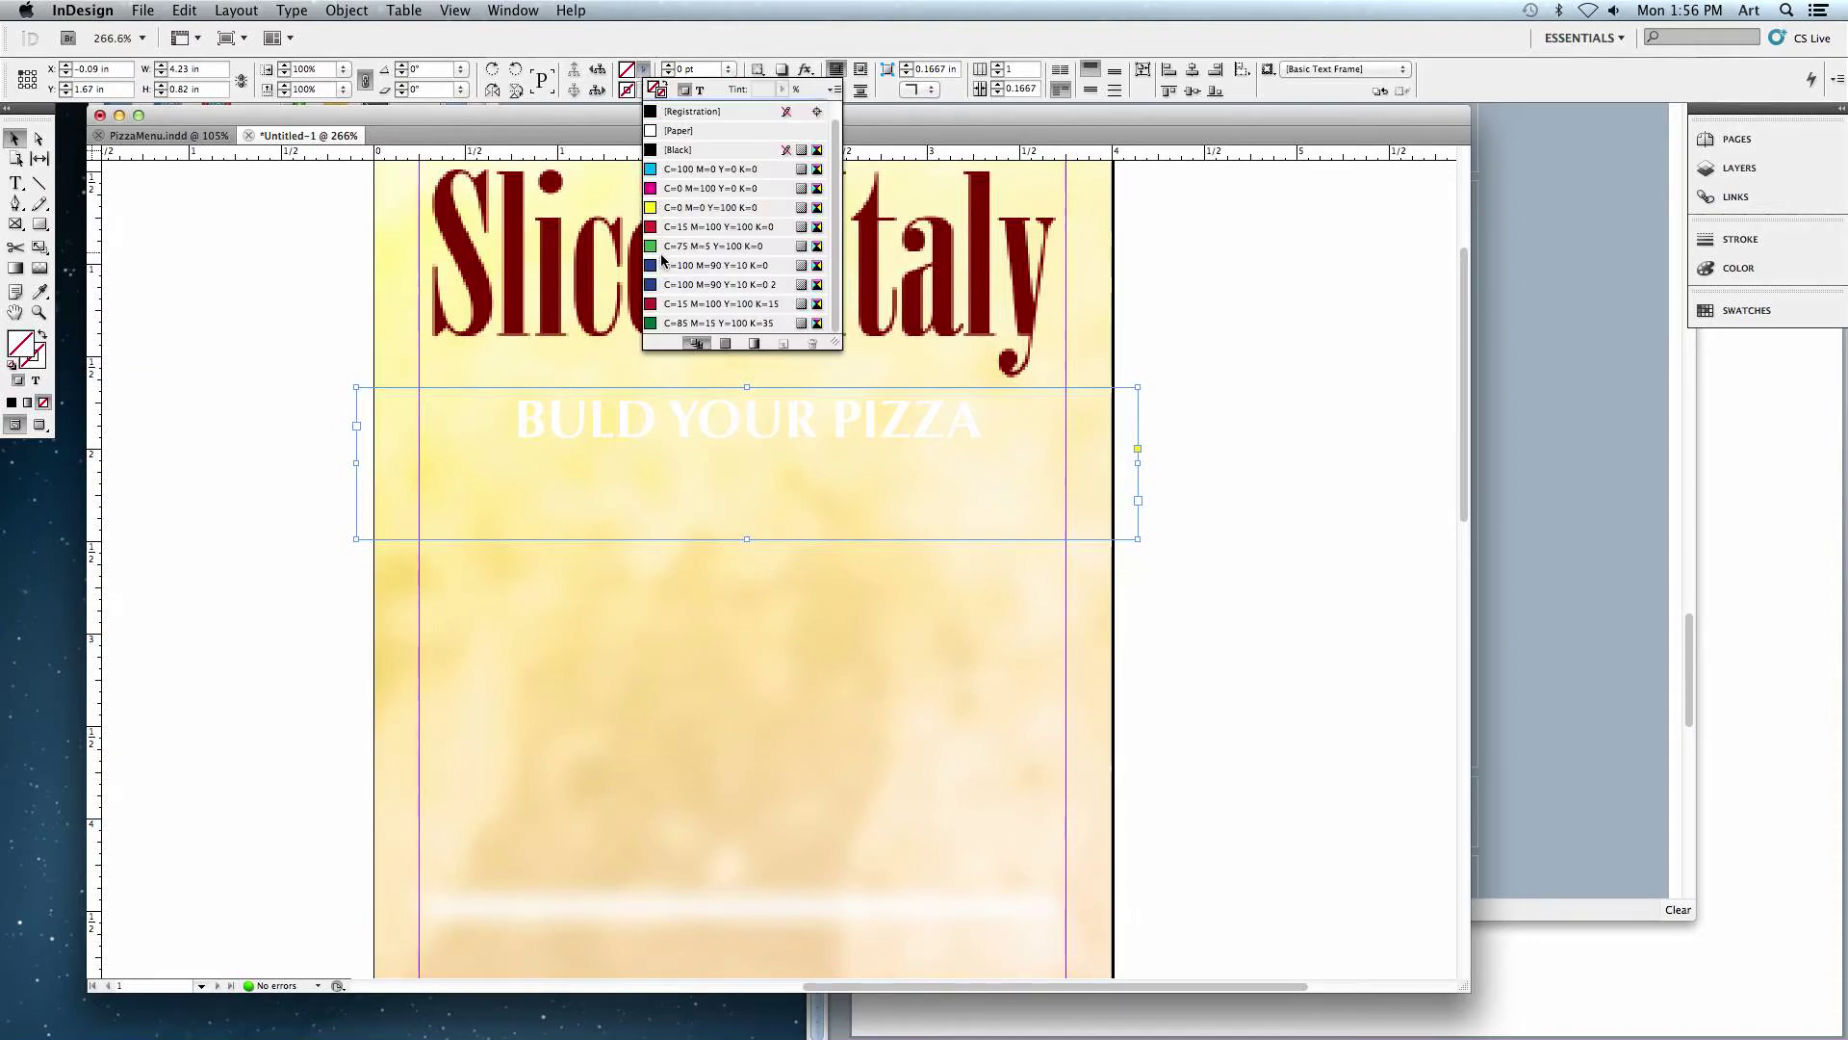
{"action": "left_click", "coordinate": [675, 286]}
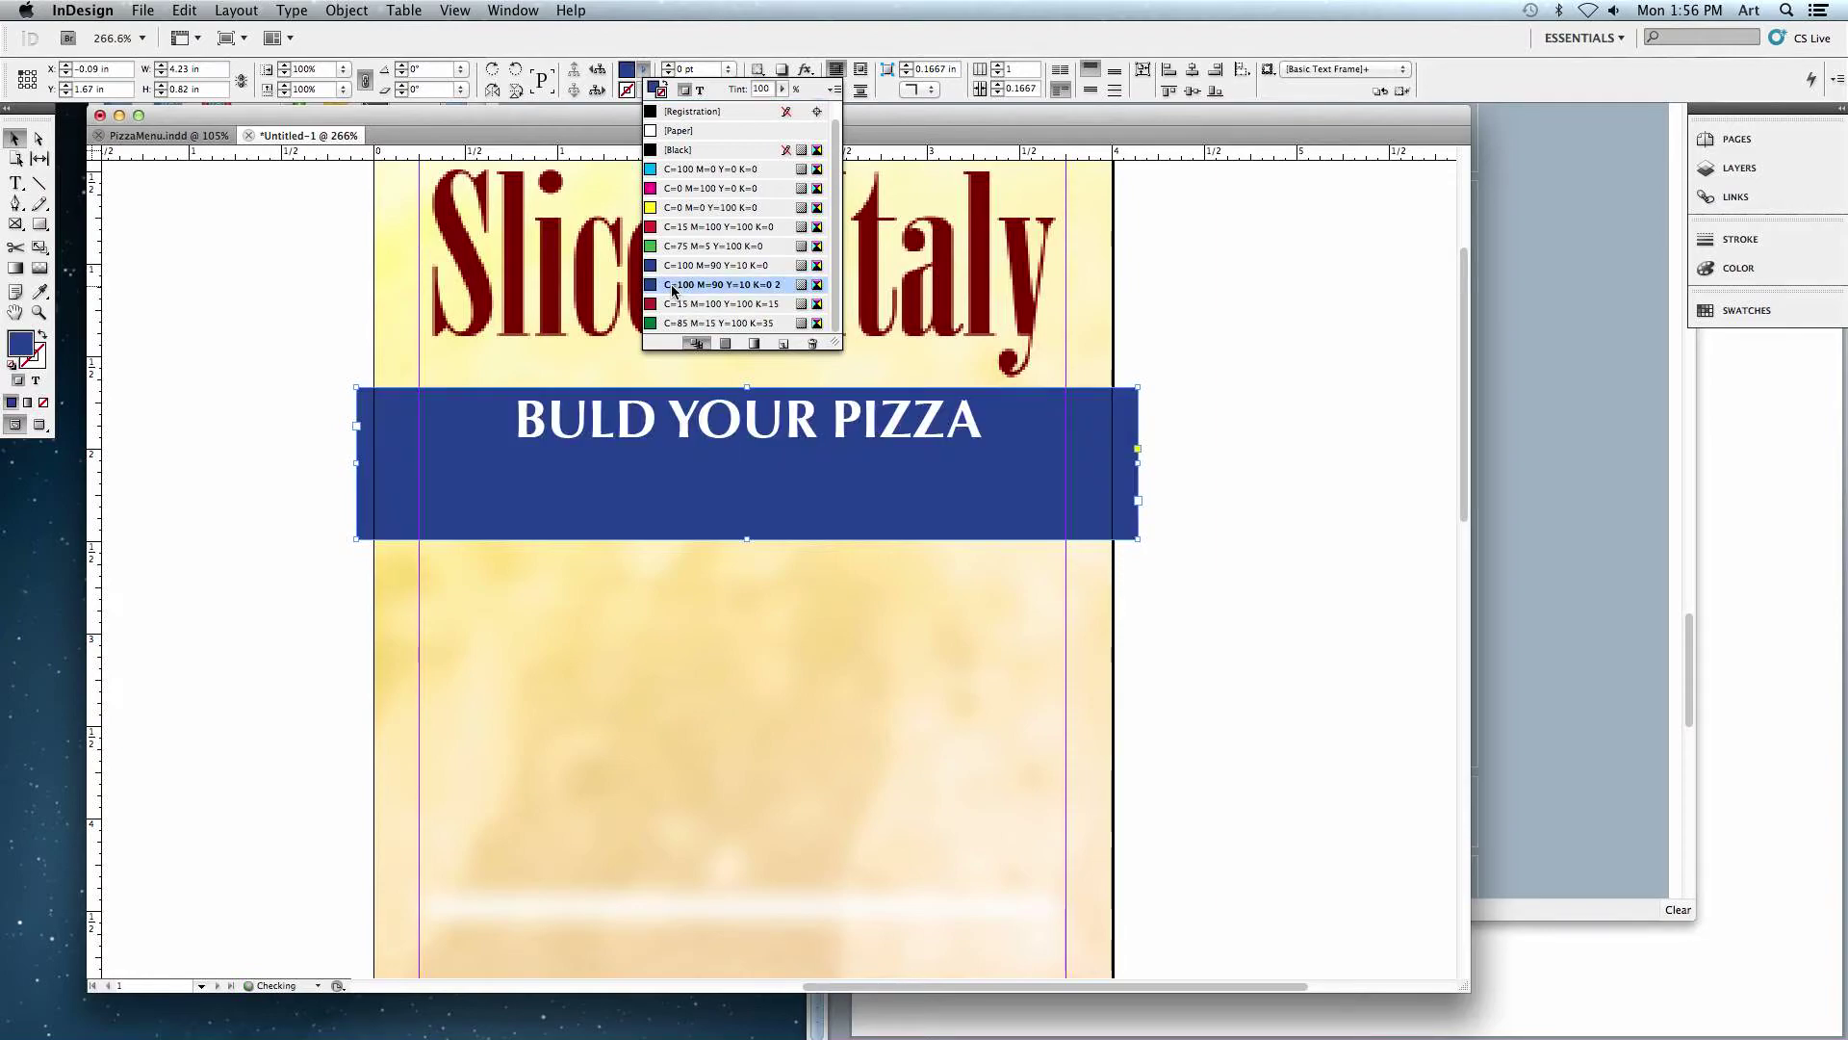
{"action": "left_click", "coordinate": [732, 448]}
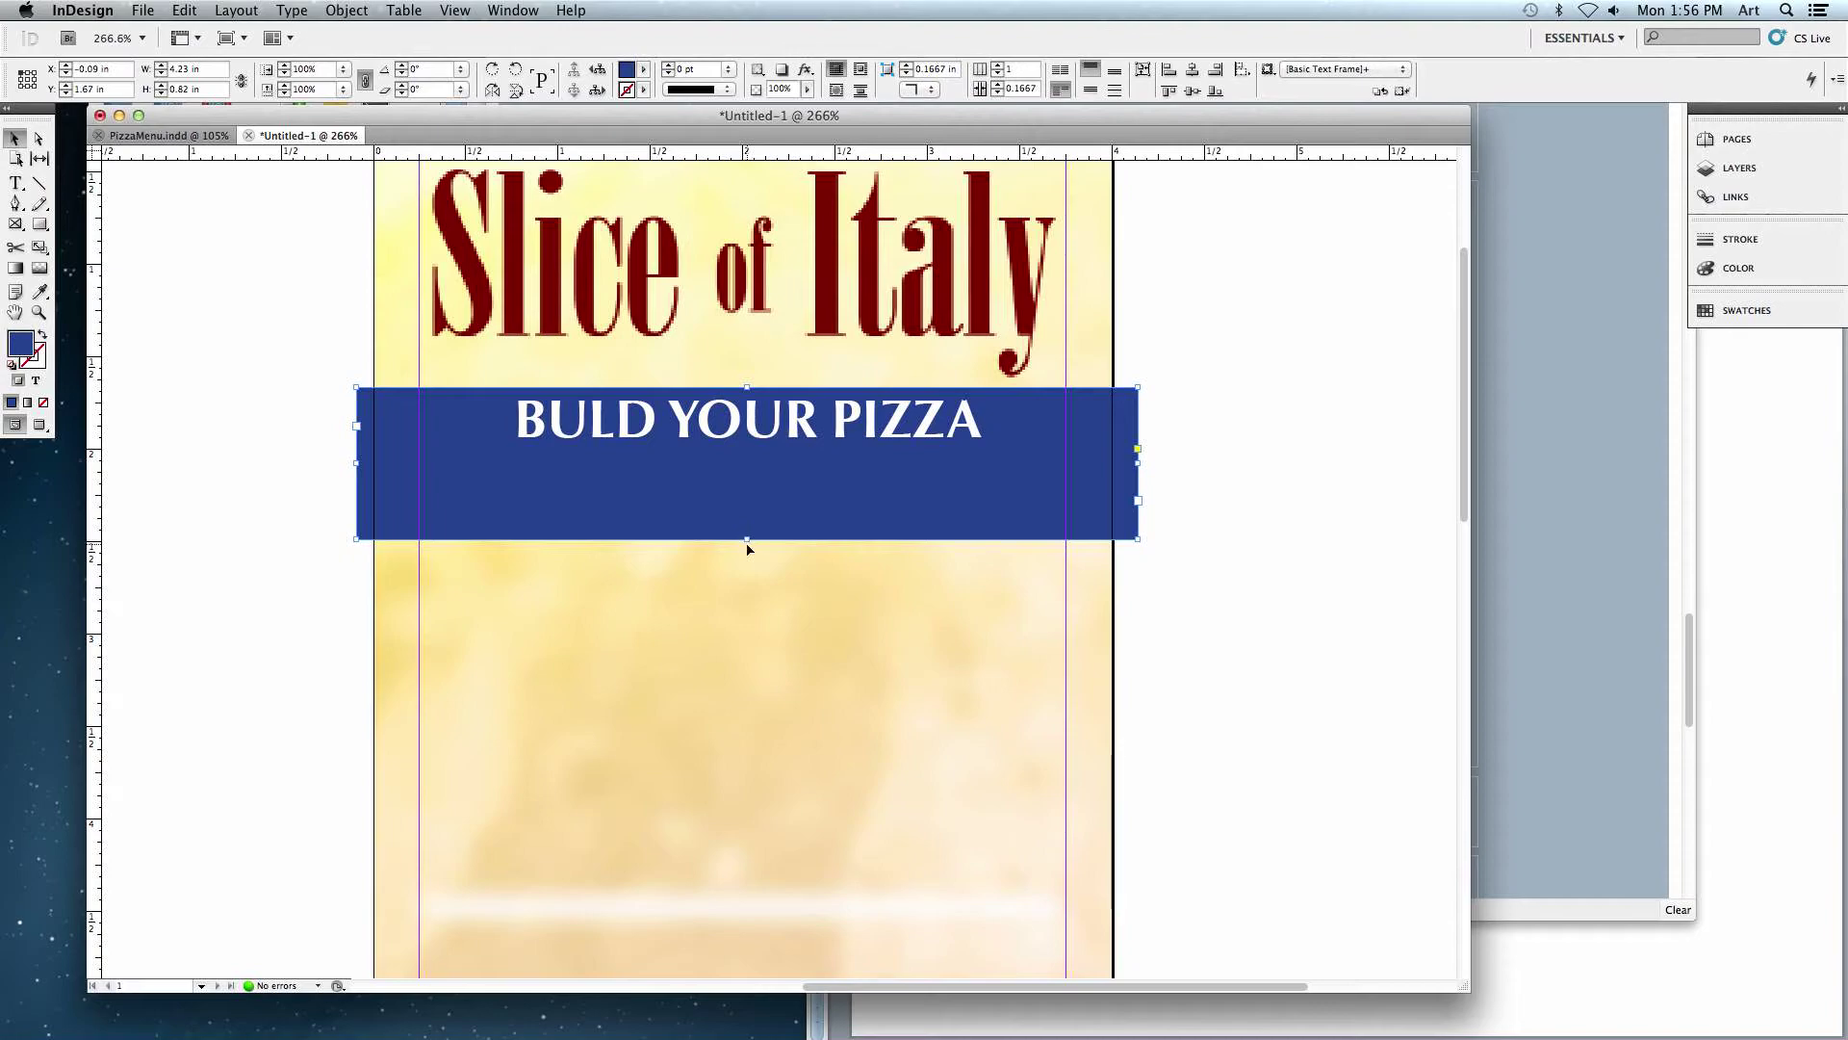
- Resize the blue heading frame to span the page margins, about 3.5 in wide and 0.28 in high
{"action": "left_click_drag", "start_coordinate": [746, 541], "coordinate": [740, 445]}
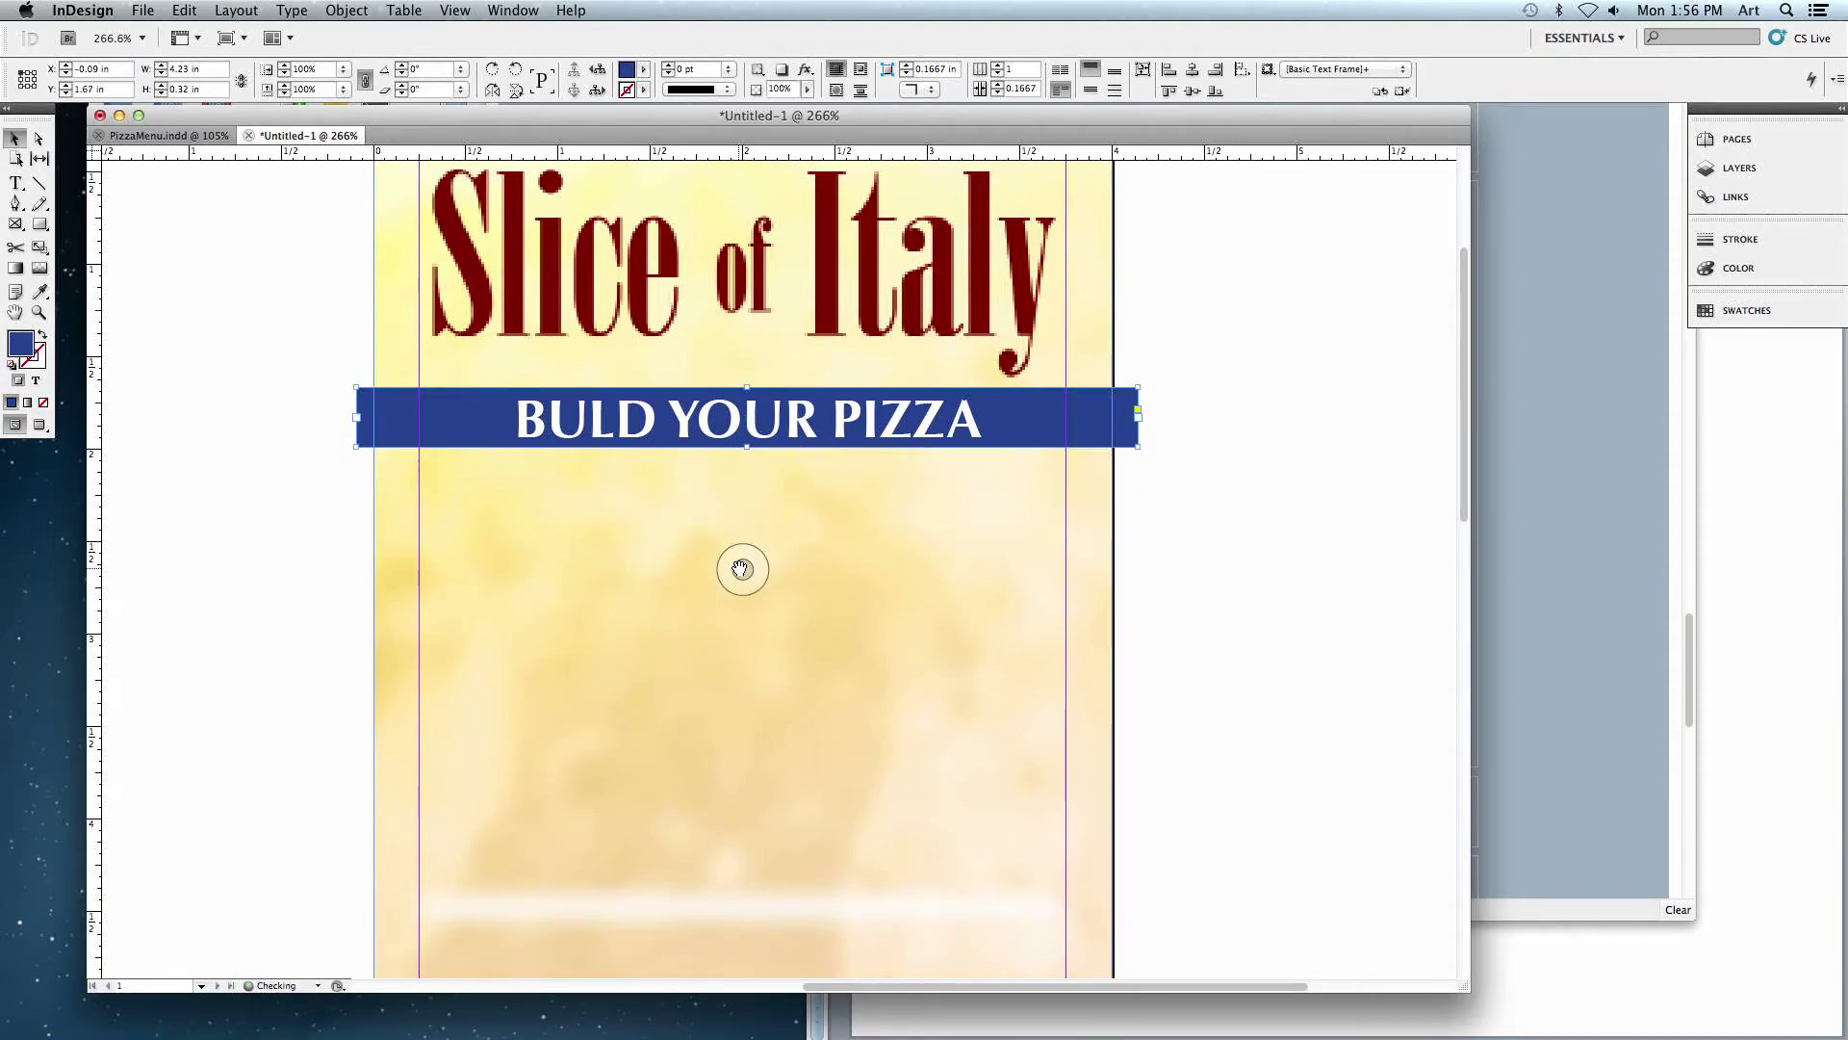
{"action": "left_click", "coordinate": [1145, 424]}
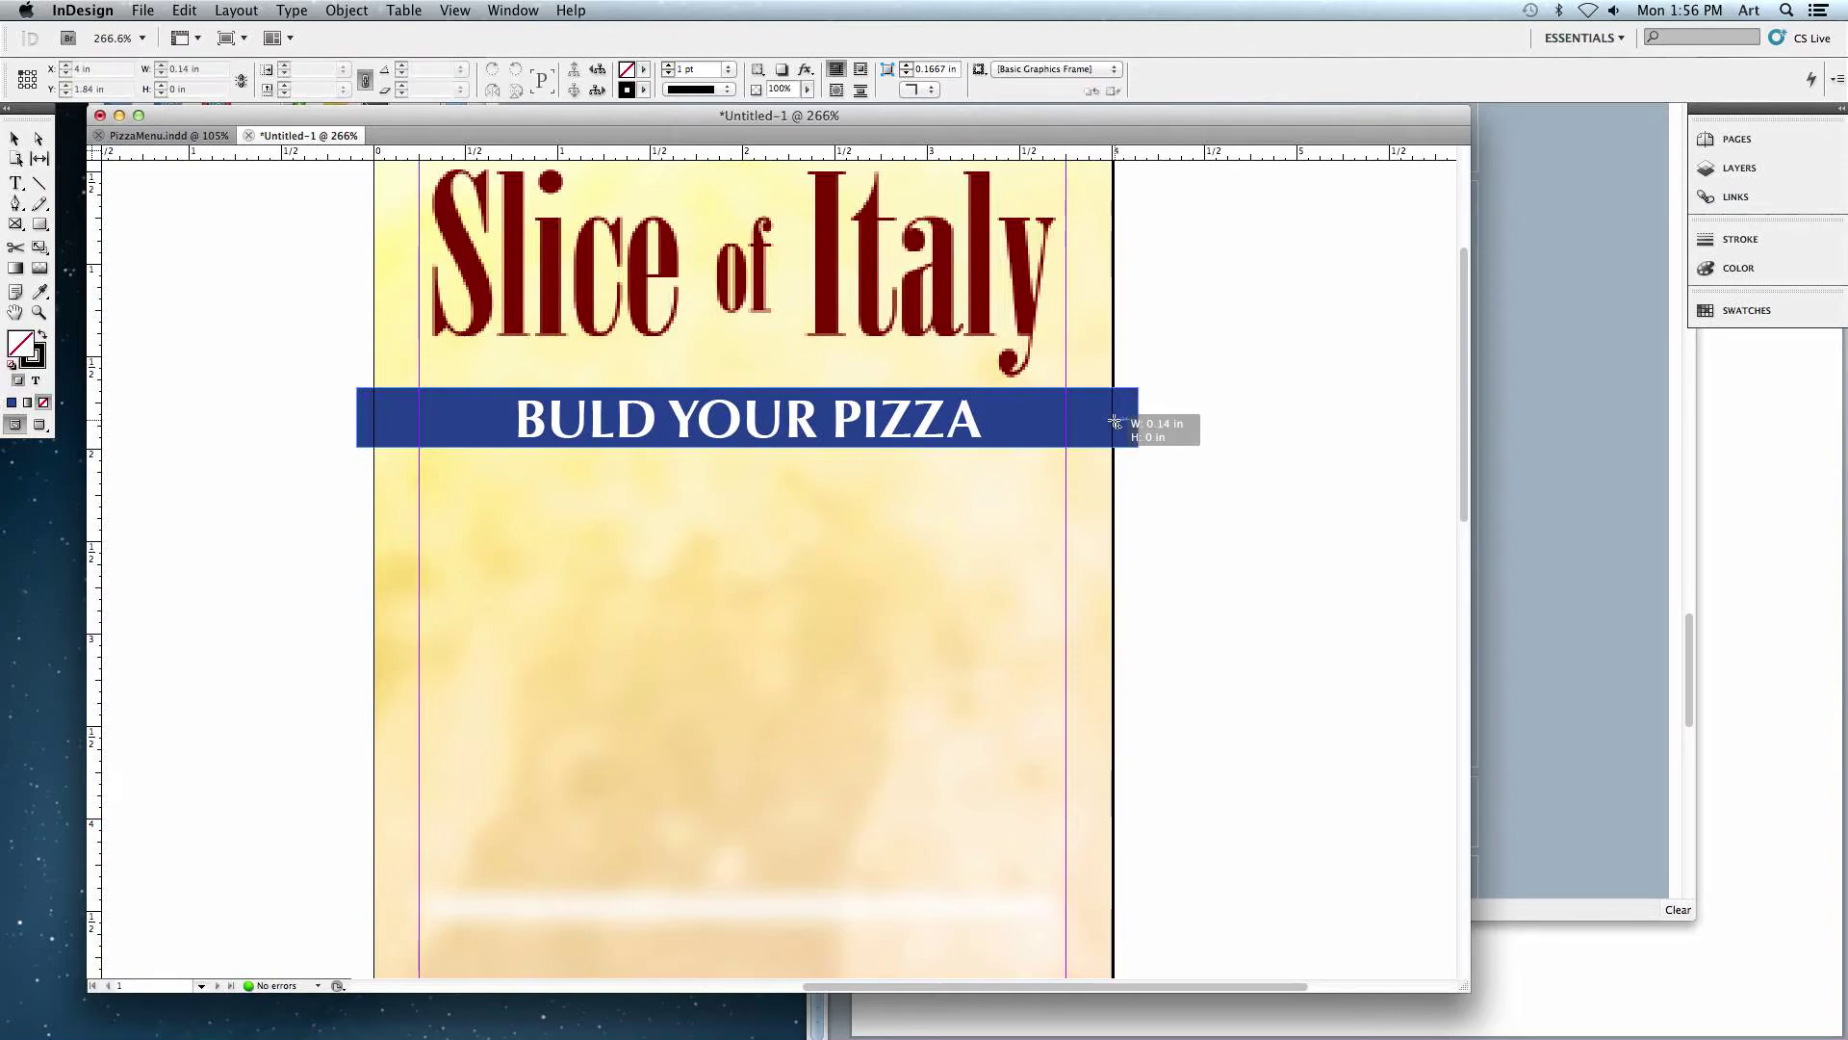
{"action": "left_click", "coordinate": [1134, 447]}
{"action": "left_click_drag", "start_coordinate": [1138, 446], "coordinate": [1065, 445]}
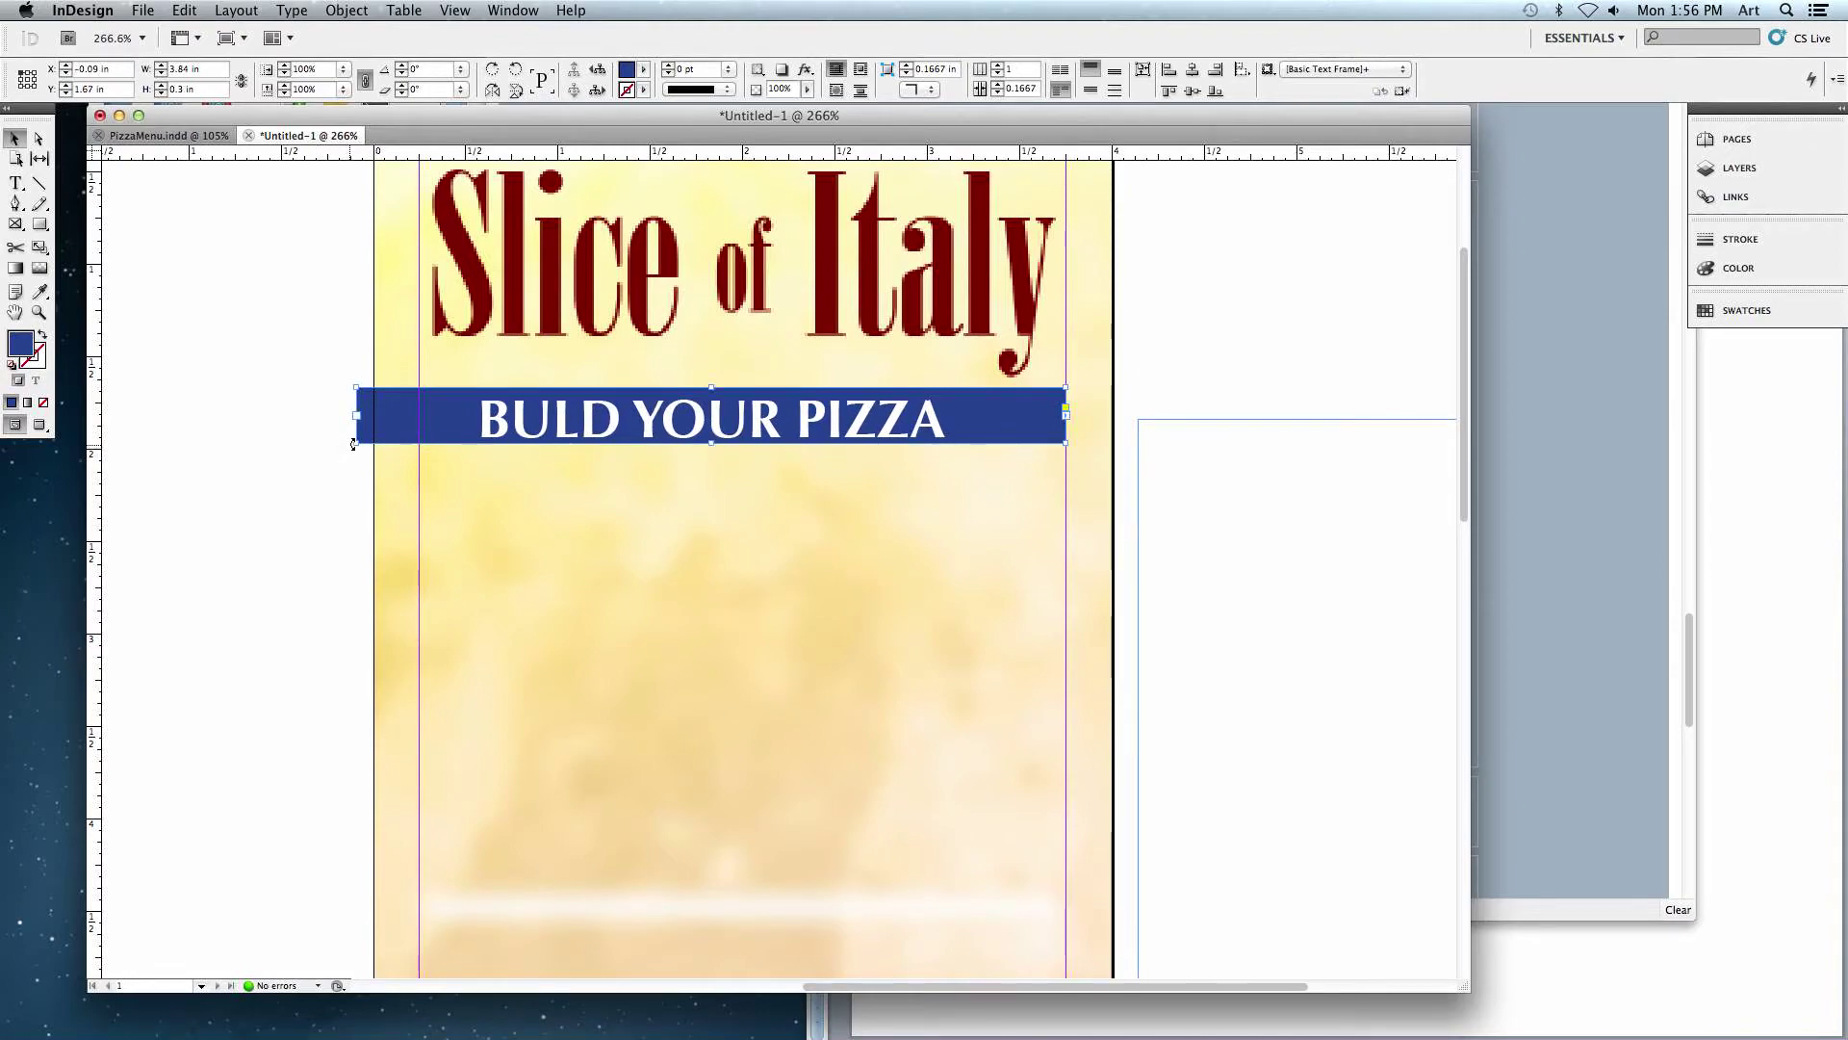
{"action": "left_click_drag", "start_coordinate": [354, 444], "coordinate": [419, 439]}
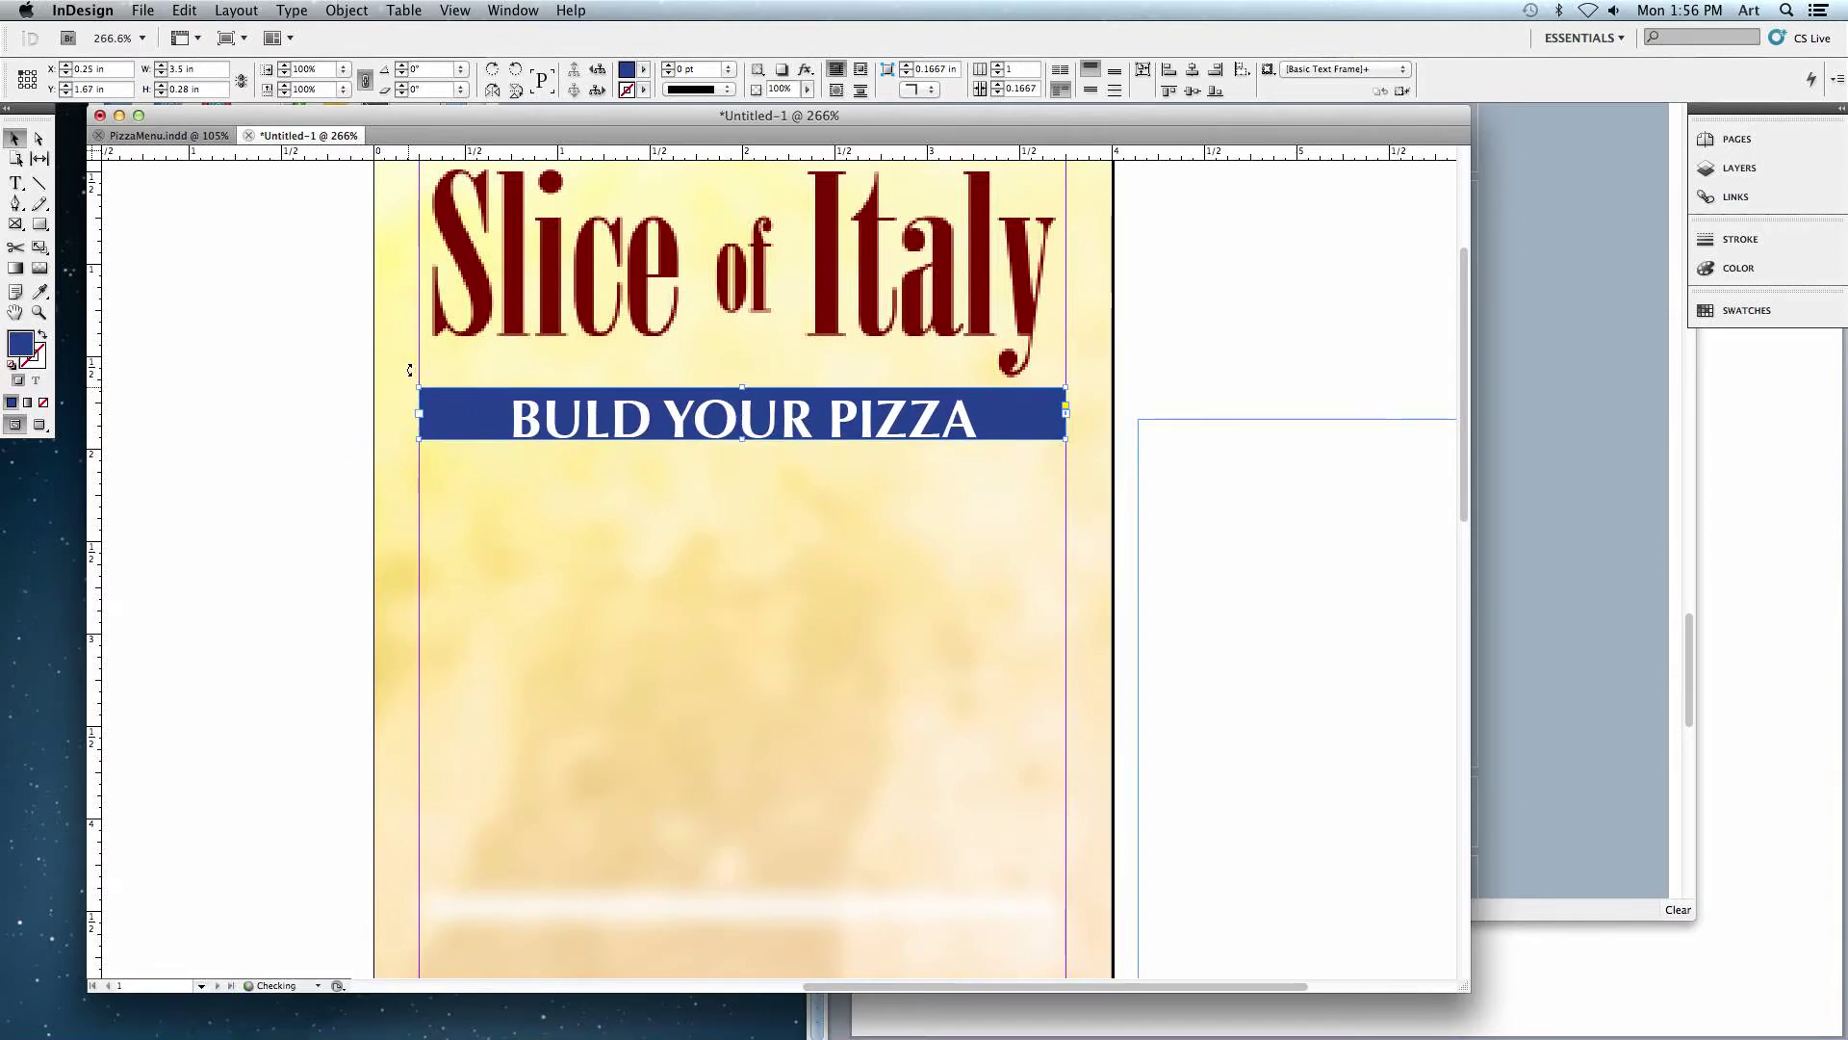
- Delete the stray empty frame beside the page and increase the blue heading frame's height to about 0.33 in
{"action": "left_click", "coordinate": [1138, 557]}
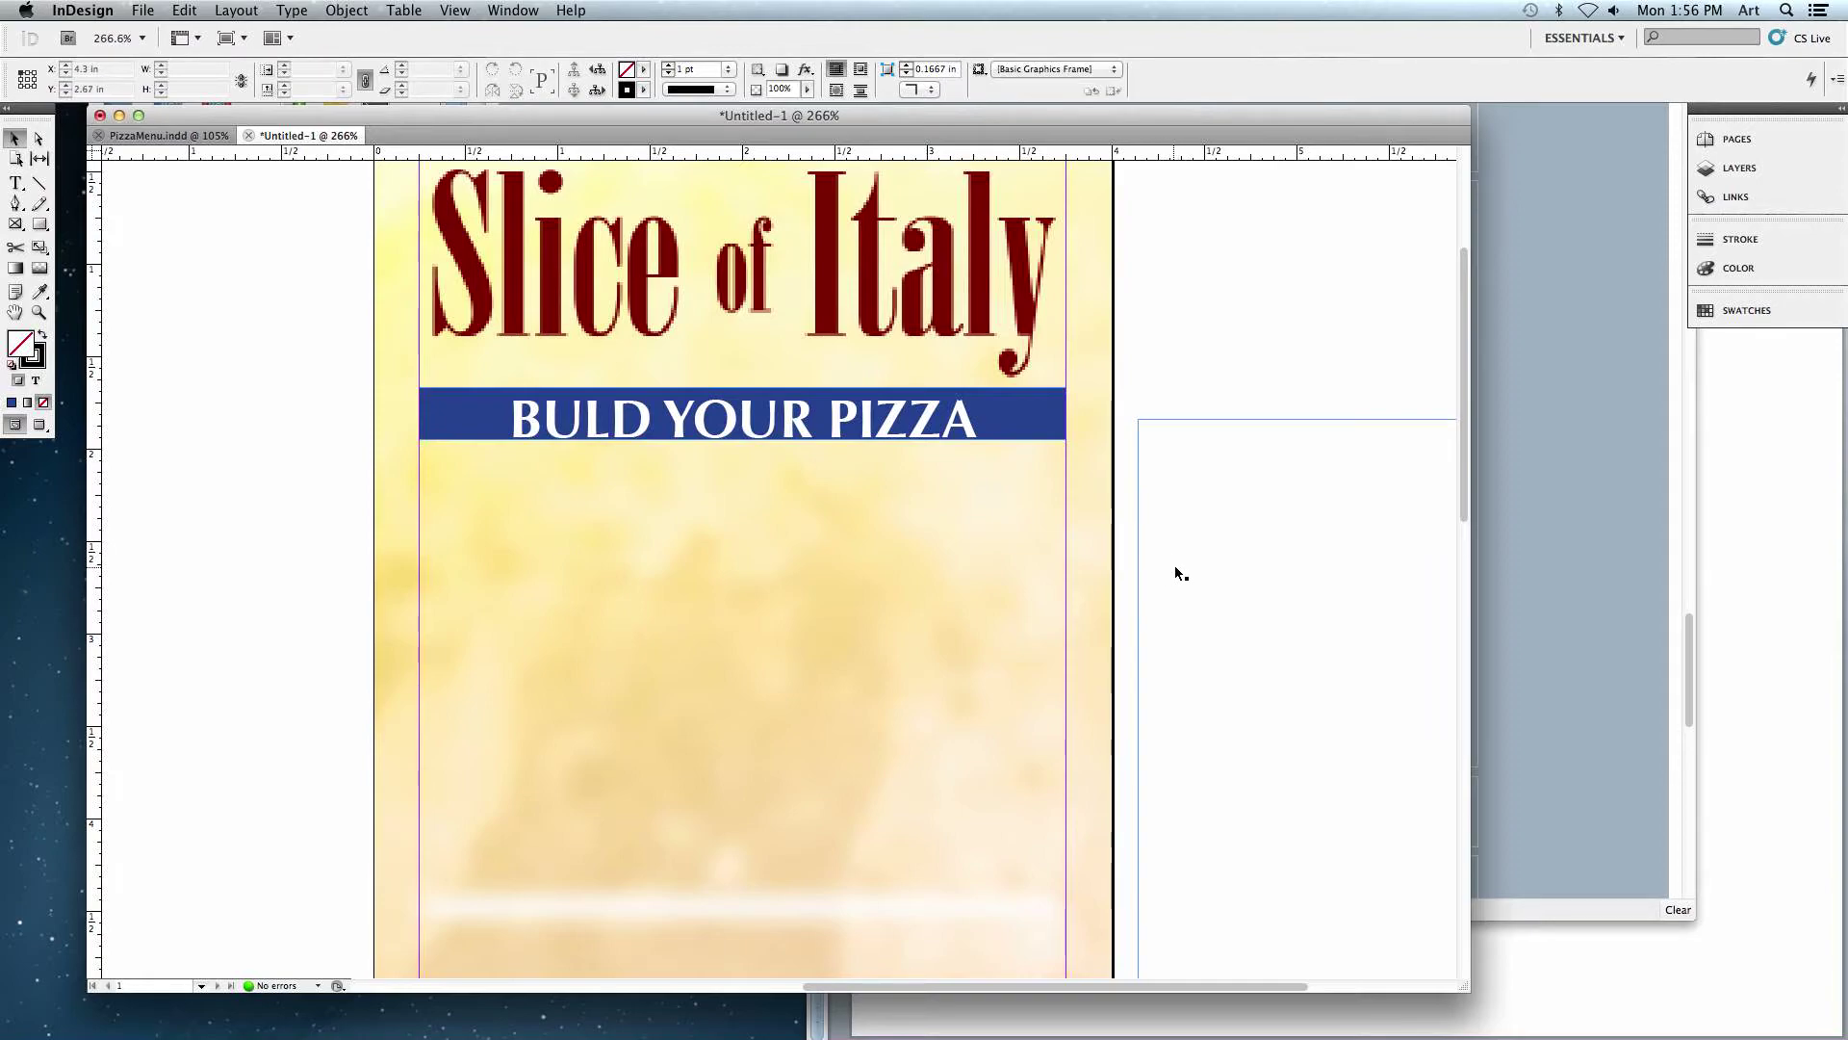
{"action": "key", "text": "Delete"}
{"action": "left_click", "coordinate": [917, 416]}
{"action": "left_click_drag", "start_coordinate": [743, 440], "coordinate": [743, 449]}
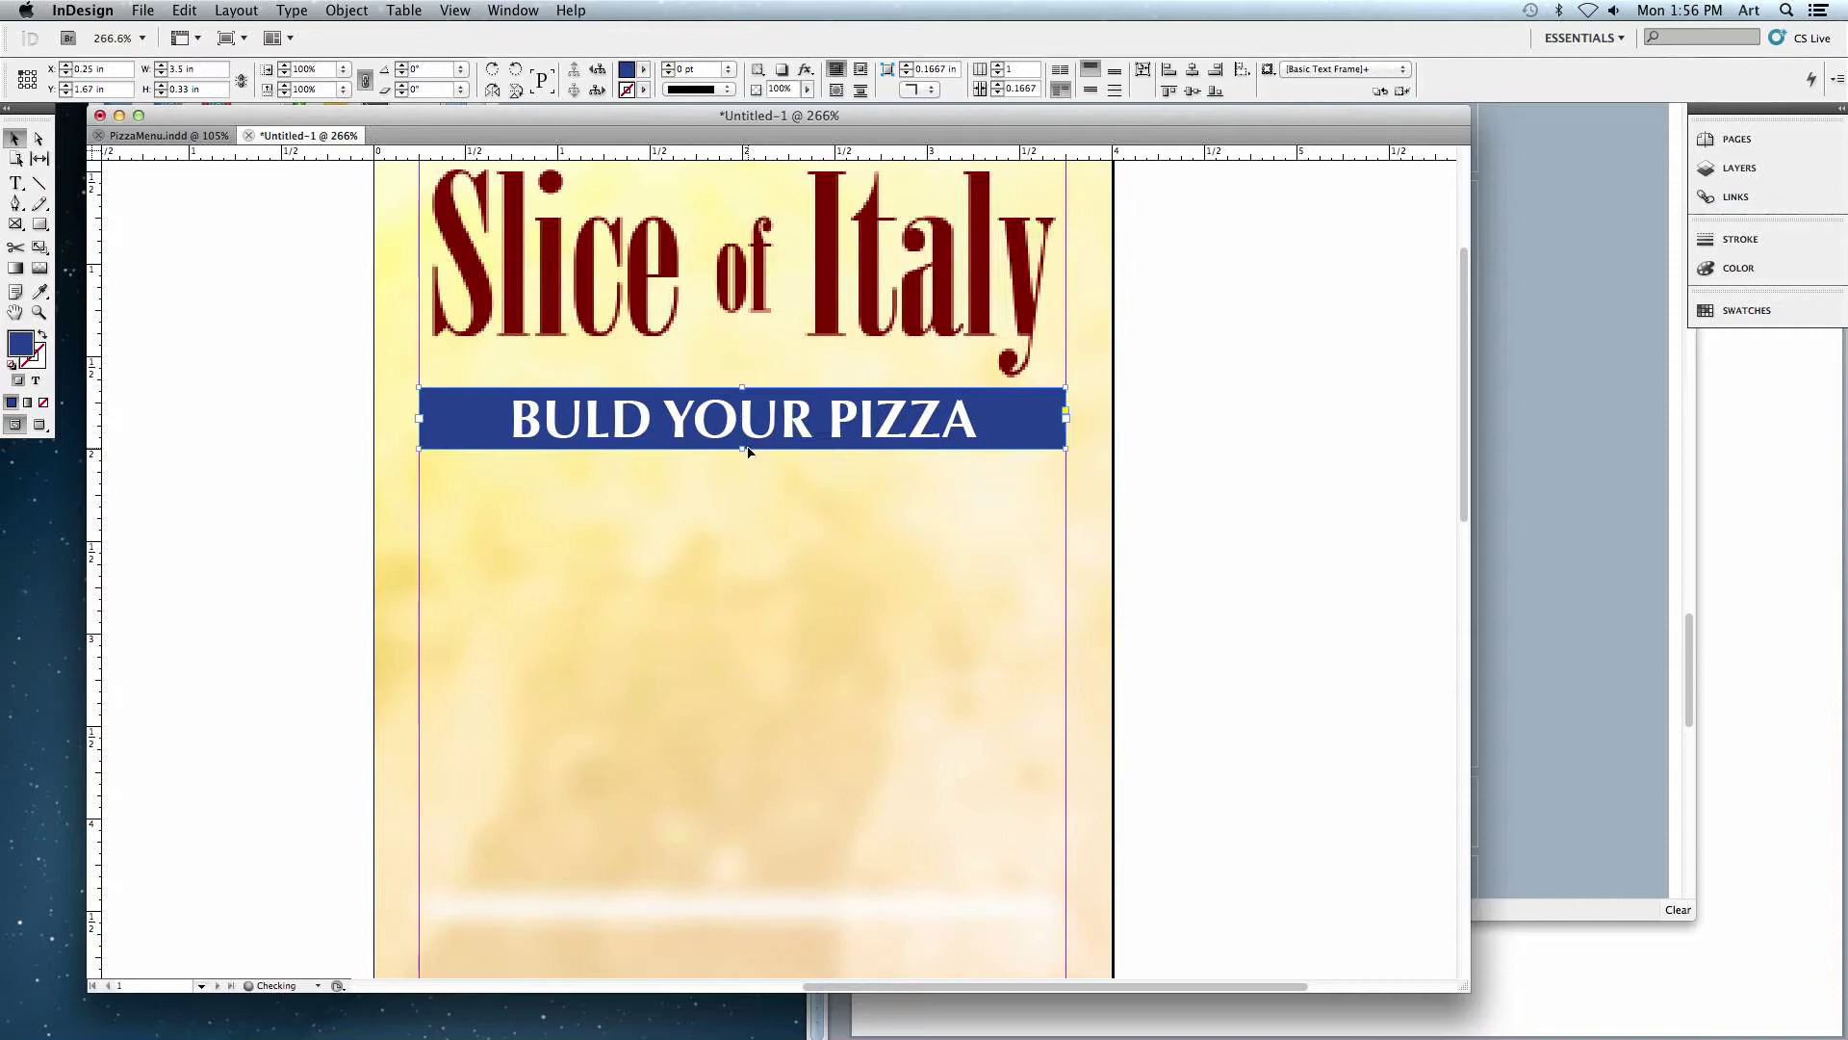
{"action": "left_click", "coordinate": [1287, 472]}
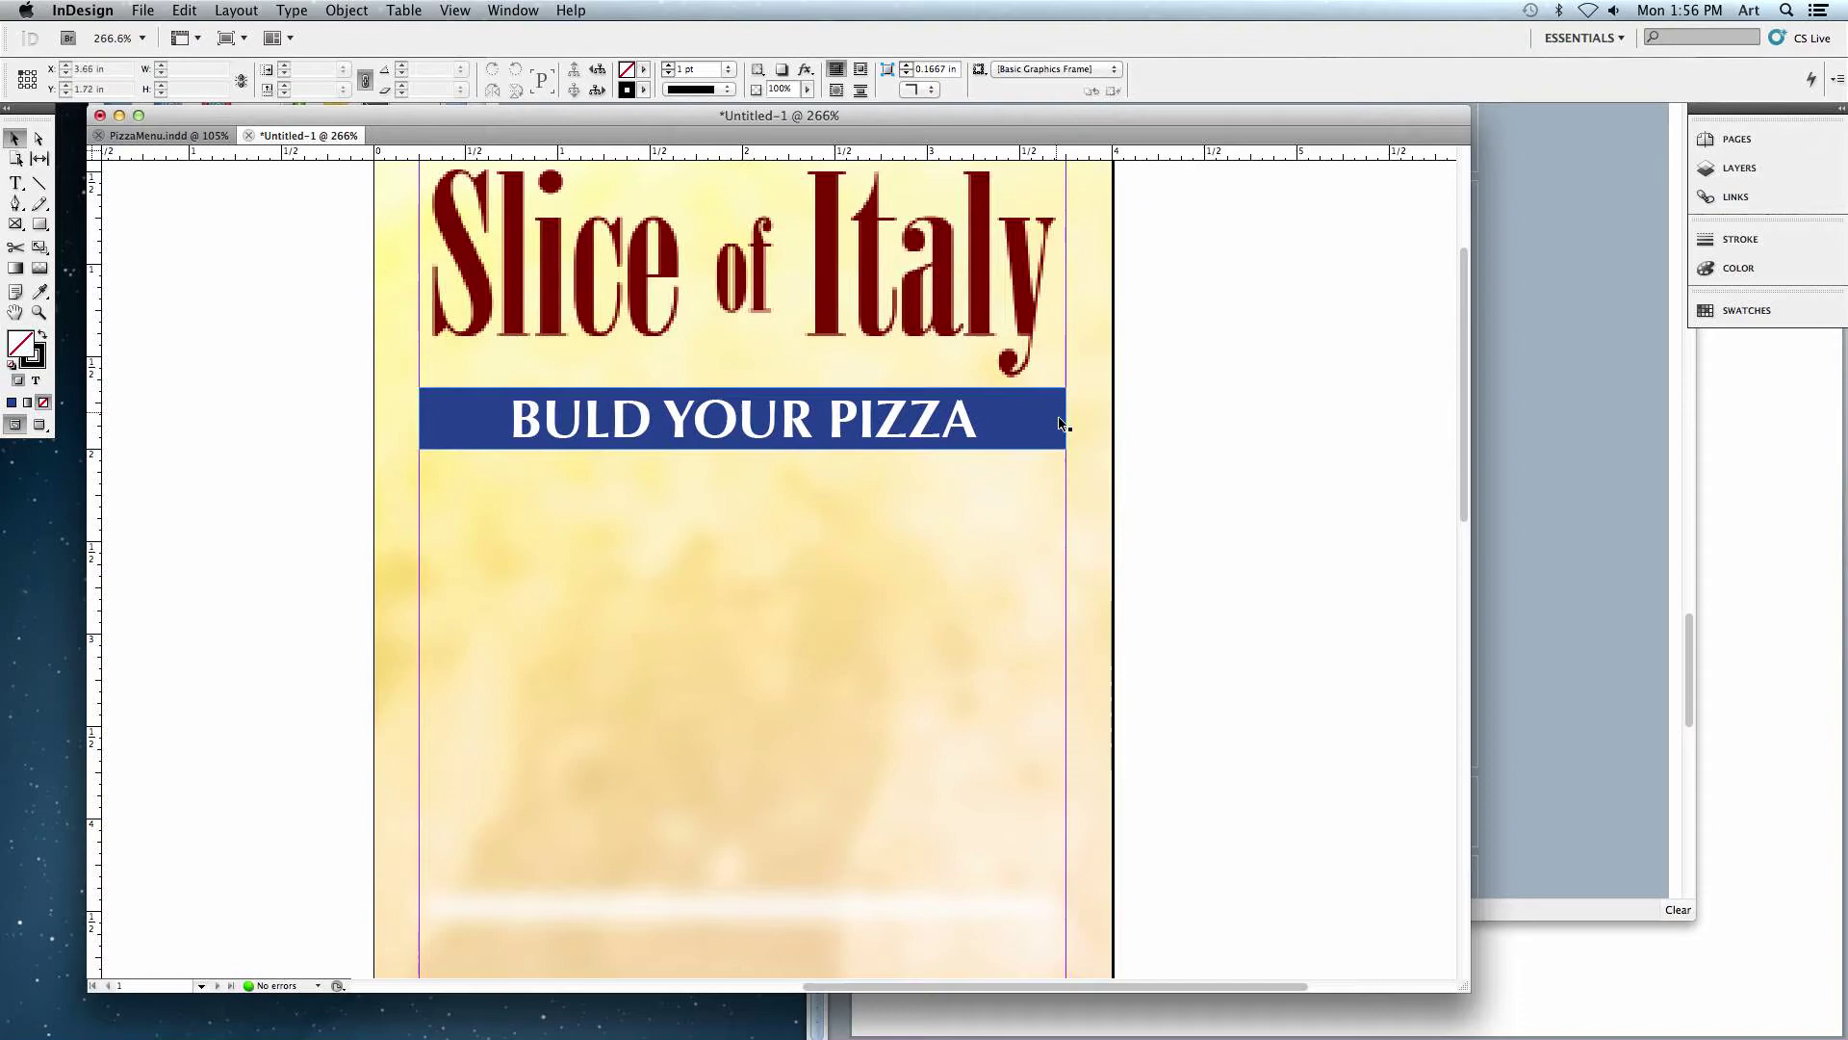
- Apply the Rounded corner shape to the blue BULD YOUR PIZZA heading frame
{"action": "left_click", "coordinate": [476, 435]}
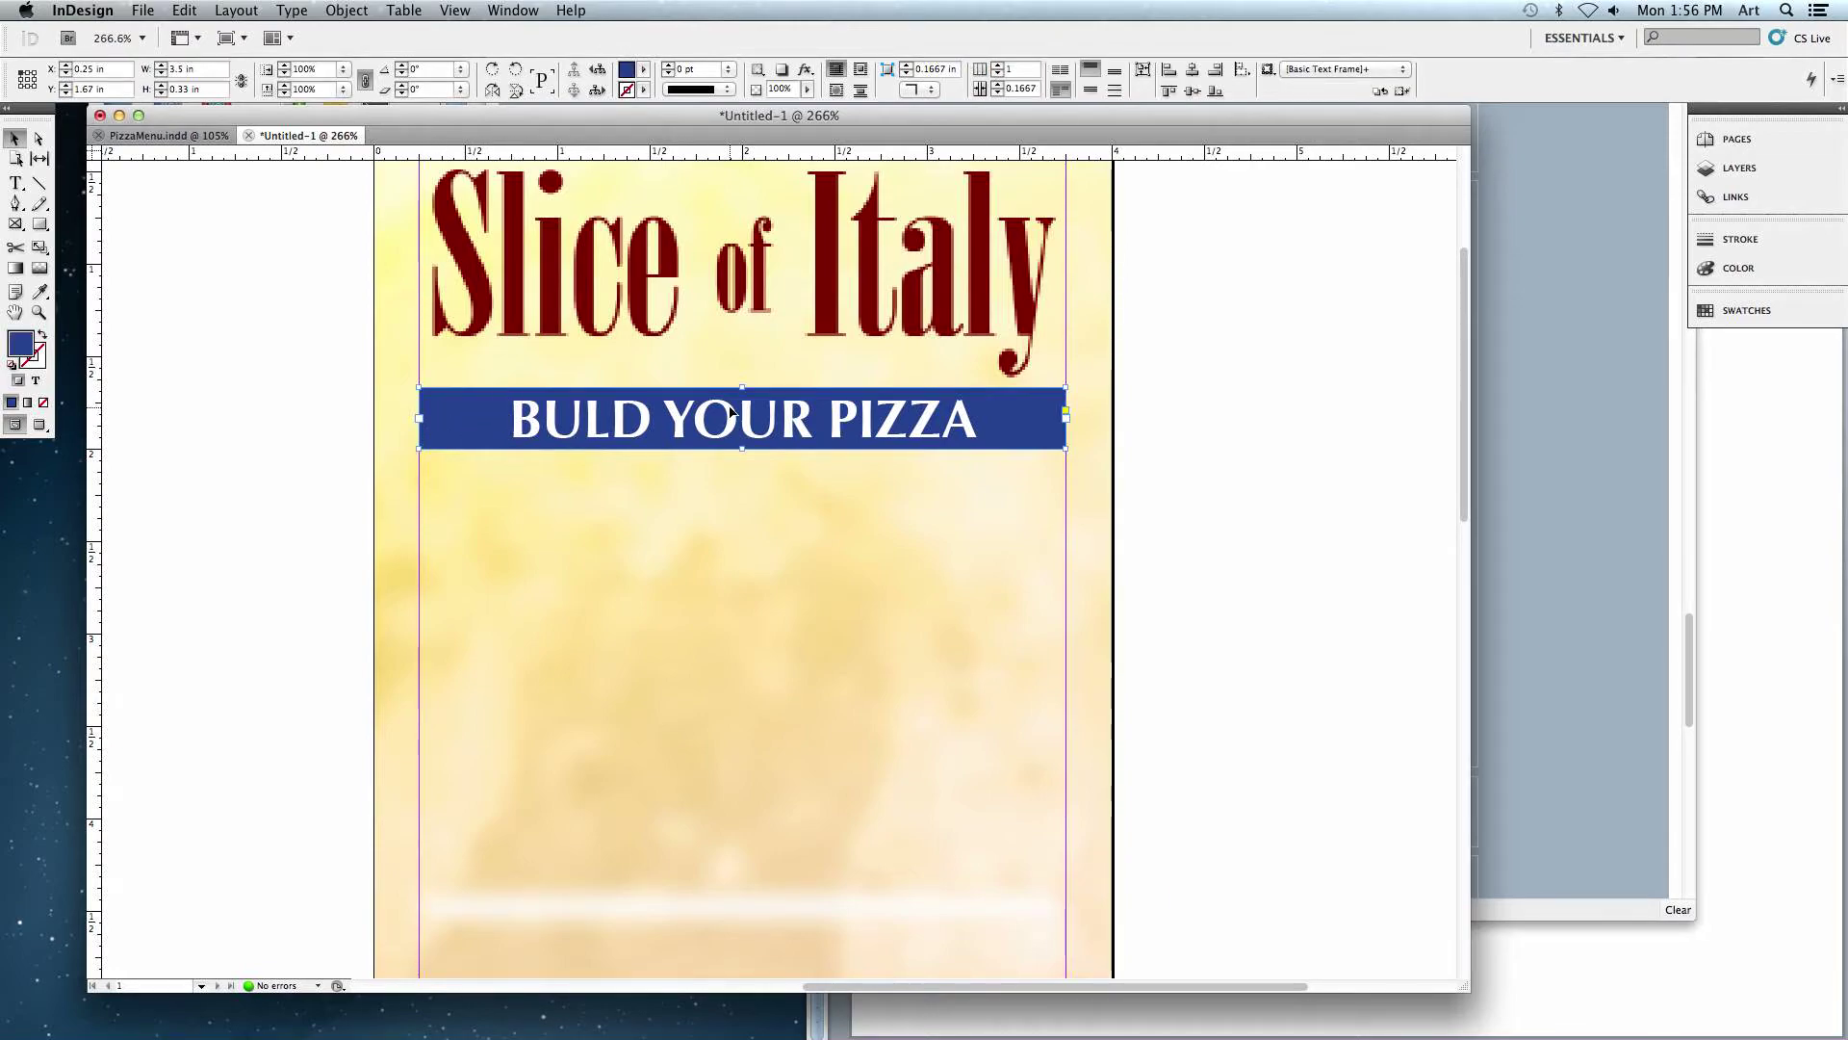
{"action": "left_click", "coordinate": [931, 91]}
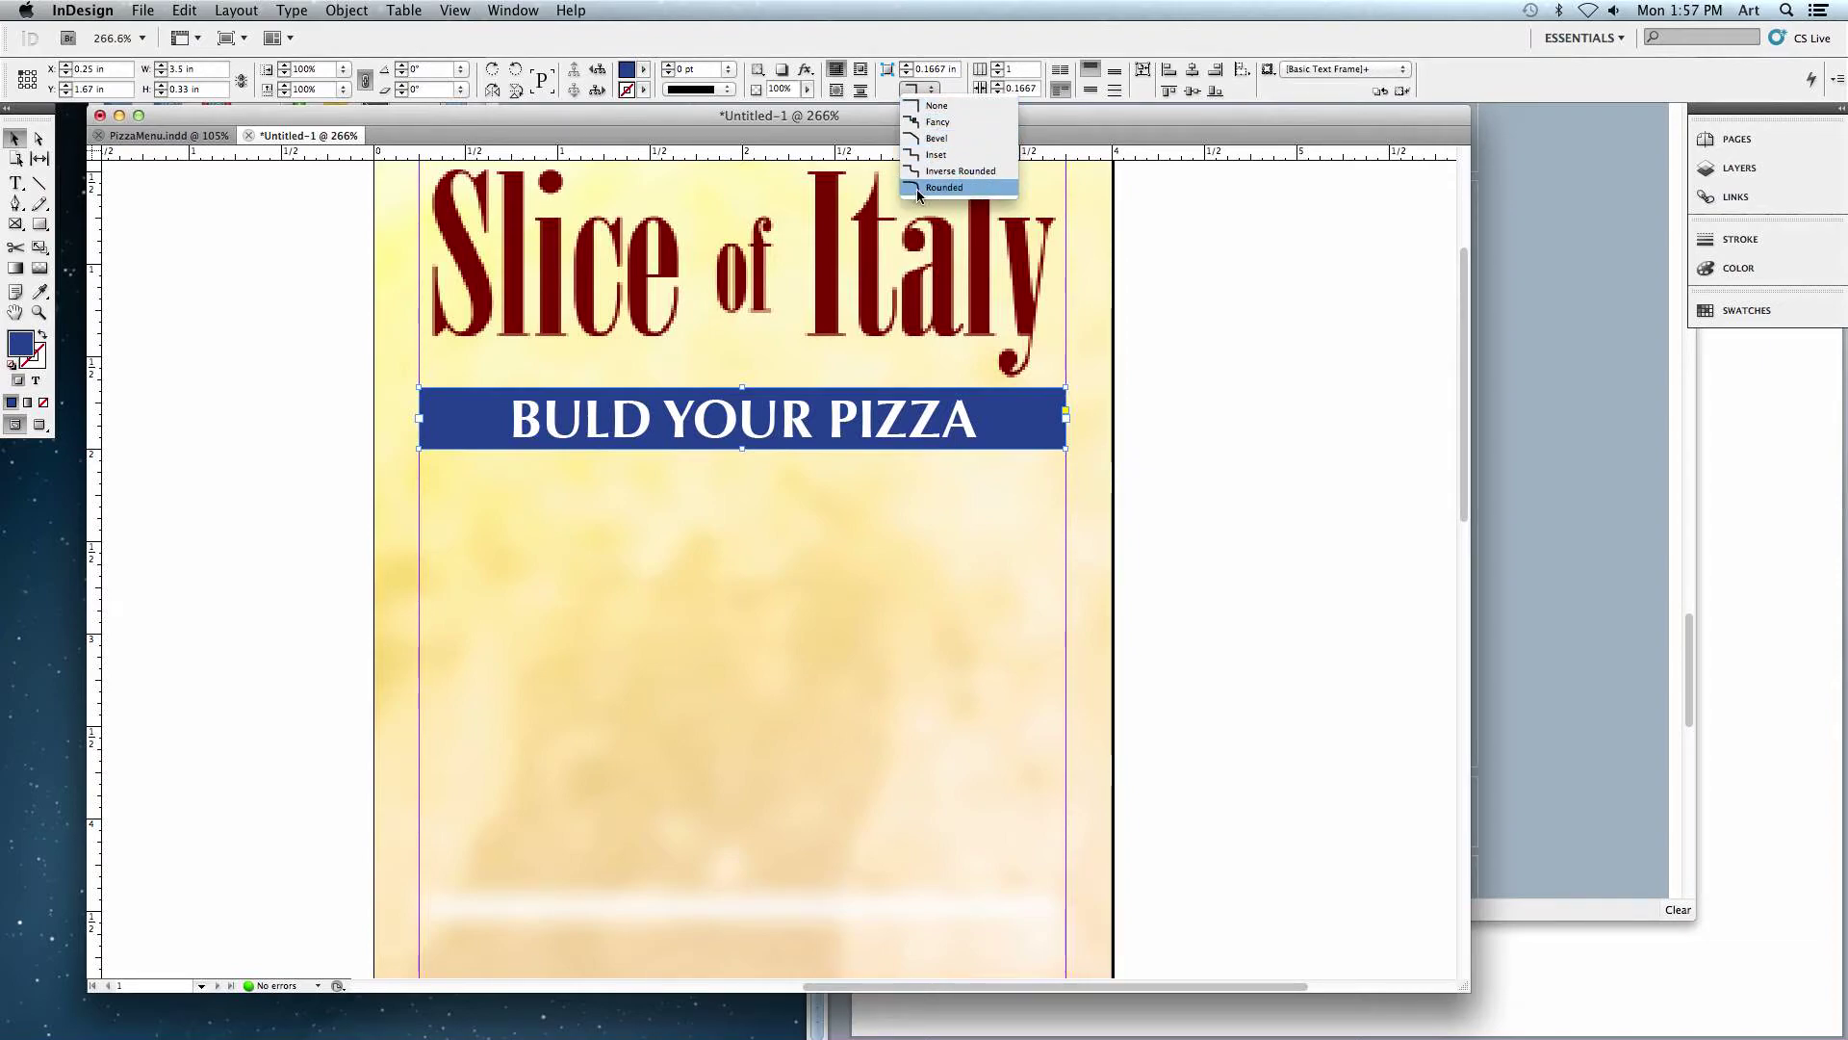
{"action": "left_click", "coordinate": [984, 196]}
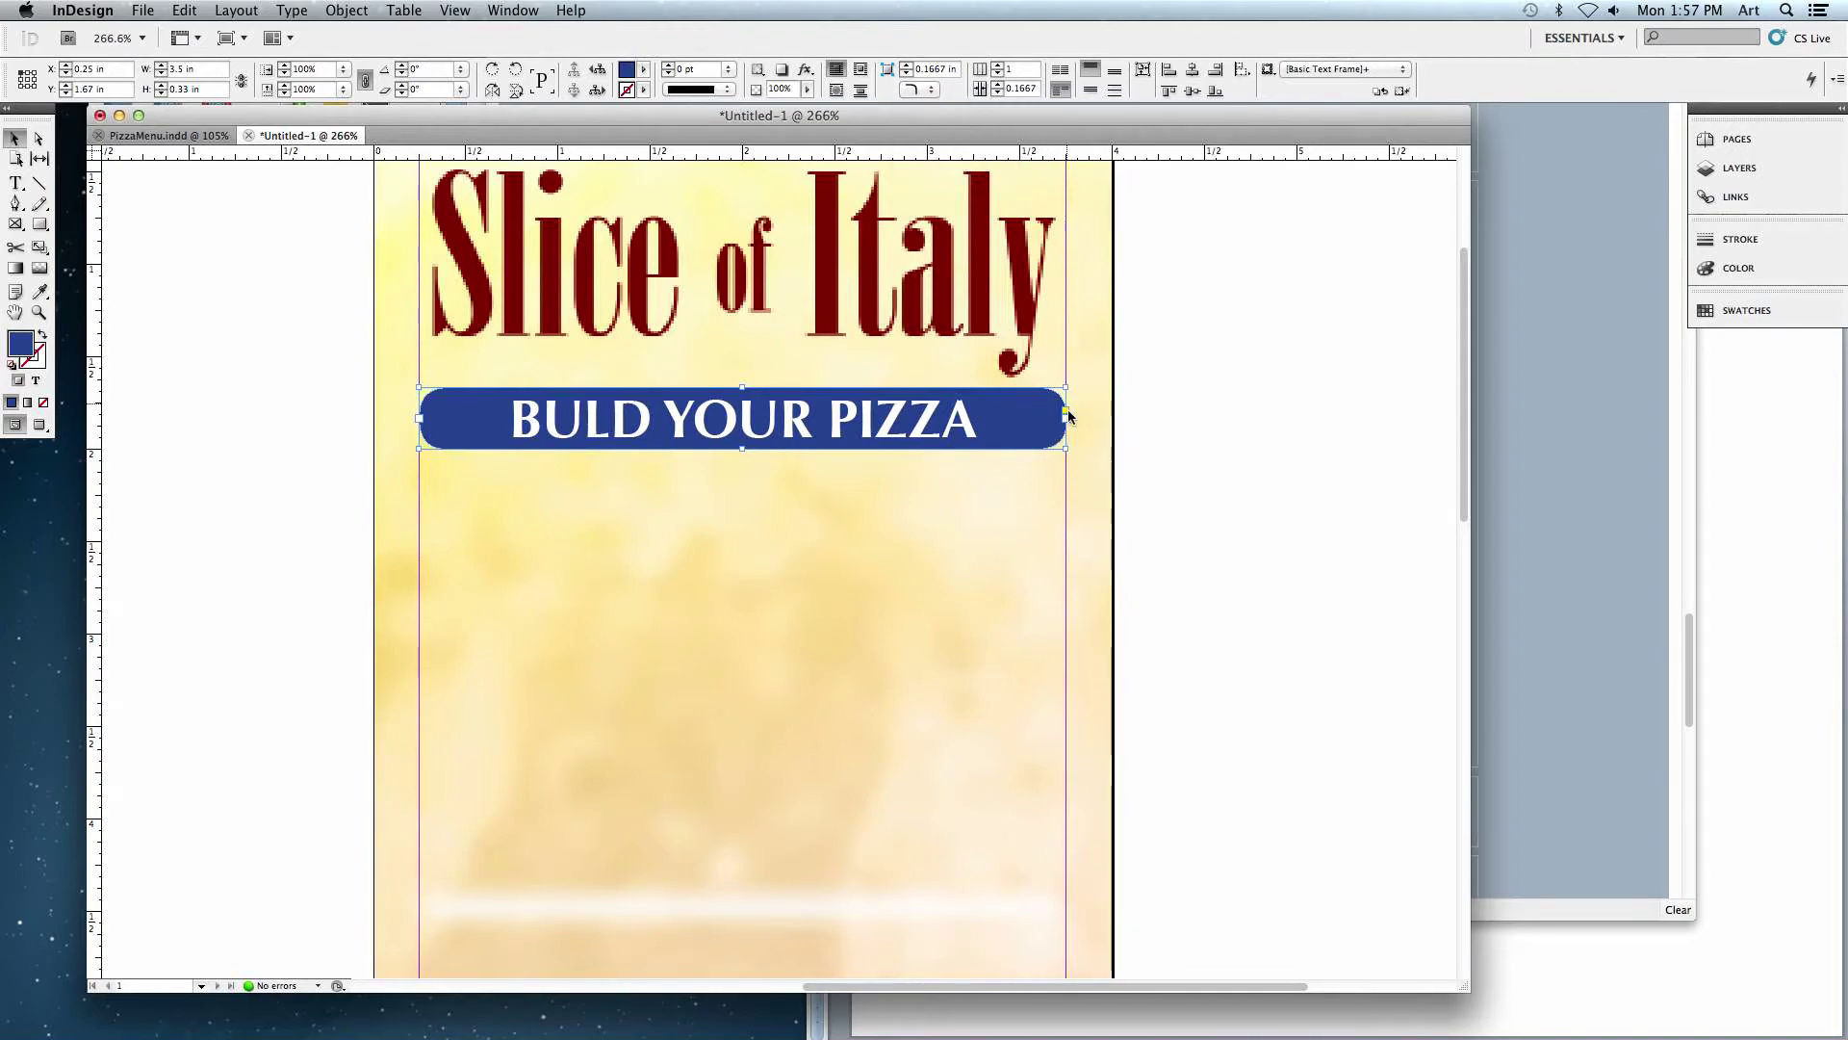
{"action": "left_click", "coordinate": [742, 565]}
{"action": "left_click", "coordinate": [375, 368]}
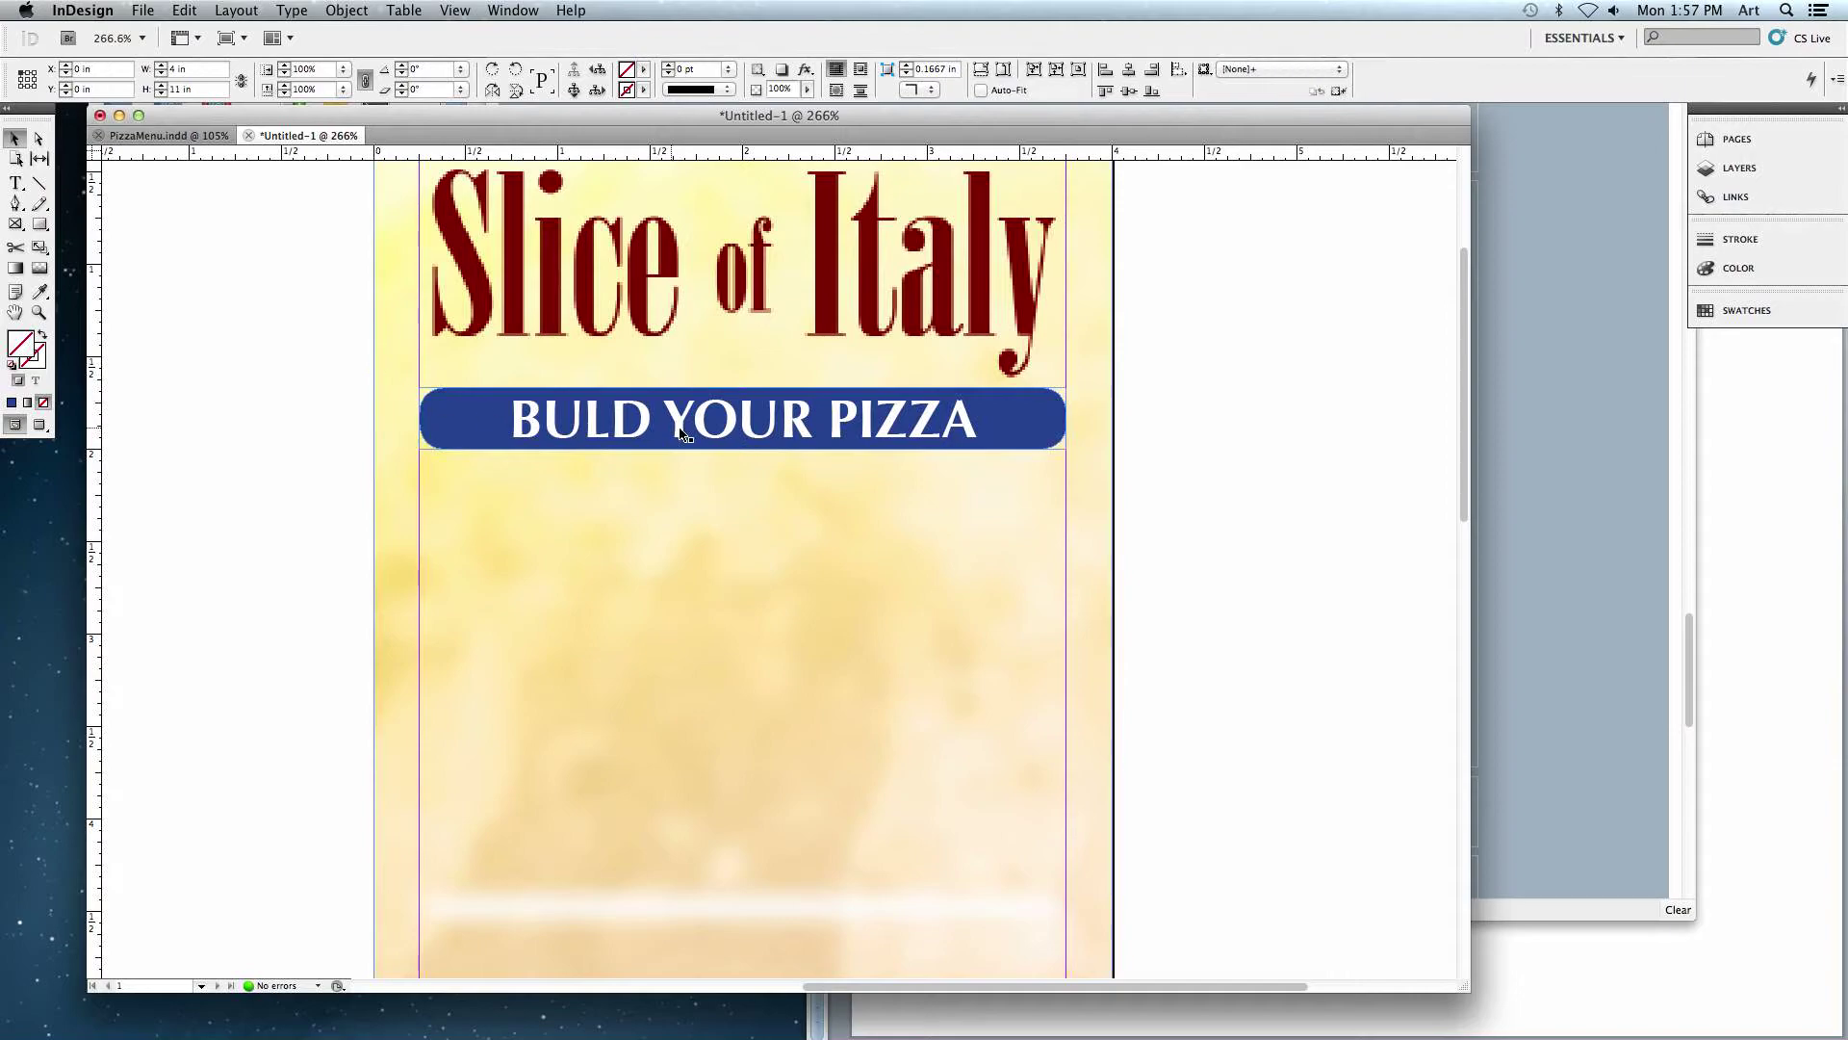
{"action": "left_click", "coordinate": [690, 430]}
{"action": "mouse_move", "coordinate": [1065, 448]}
{"action": "left_mouse_down"}
{"action": "mouse_move", "coordinate": [1088, 720]}
{"action": "mouse_move", "coordinate": [1085, 462]}
{"action": "mouse_move", "coordinate": [1067, 449]}
{"action": "left_mouse_up"}
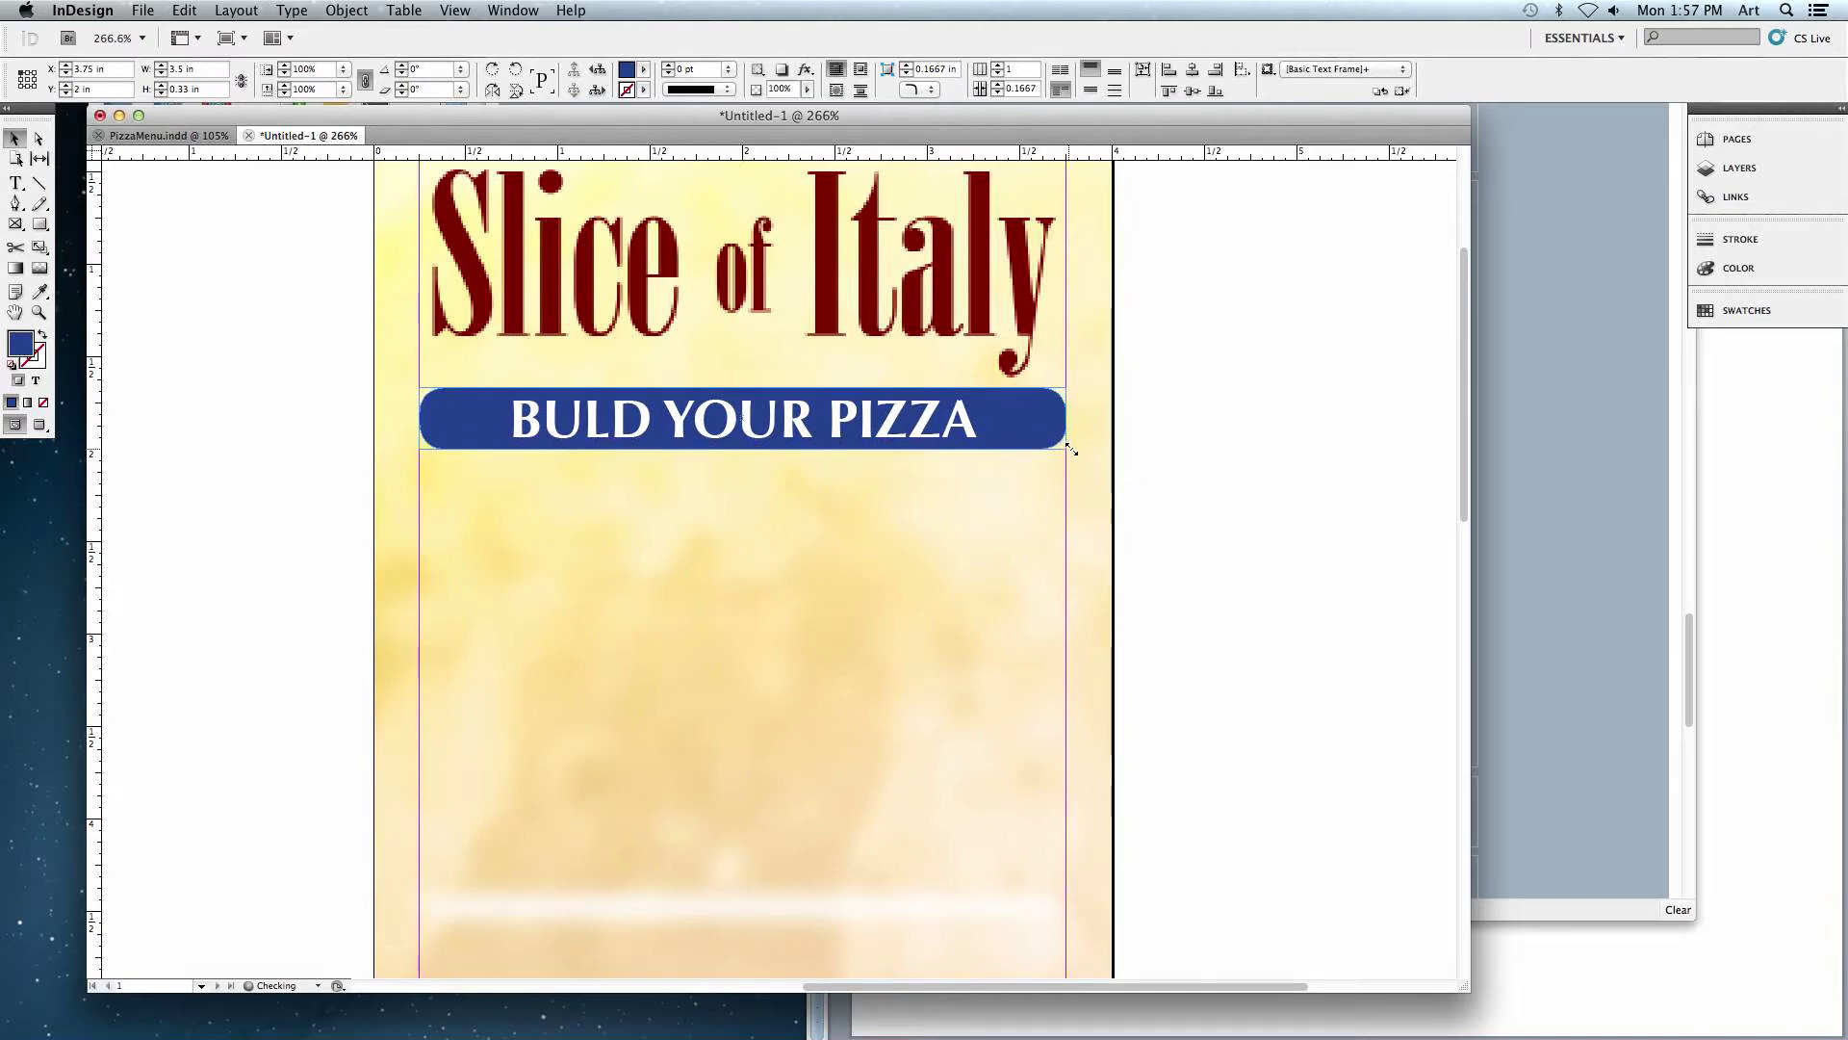
- Compare the whole page with the finished layout in PizzaMenu.indd, ending back in the untitled document
{"action": "left_click", "coordinate": [1140, 484]}
{"action": "key", "text": "super+0"}
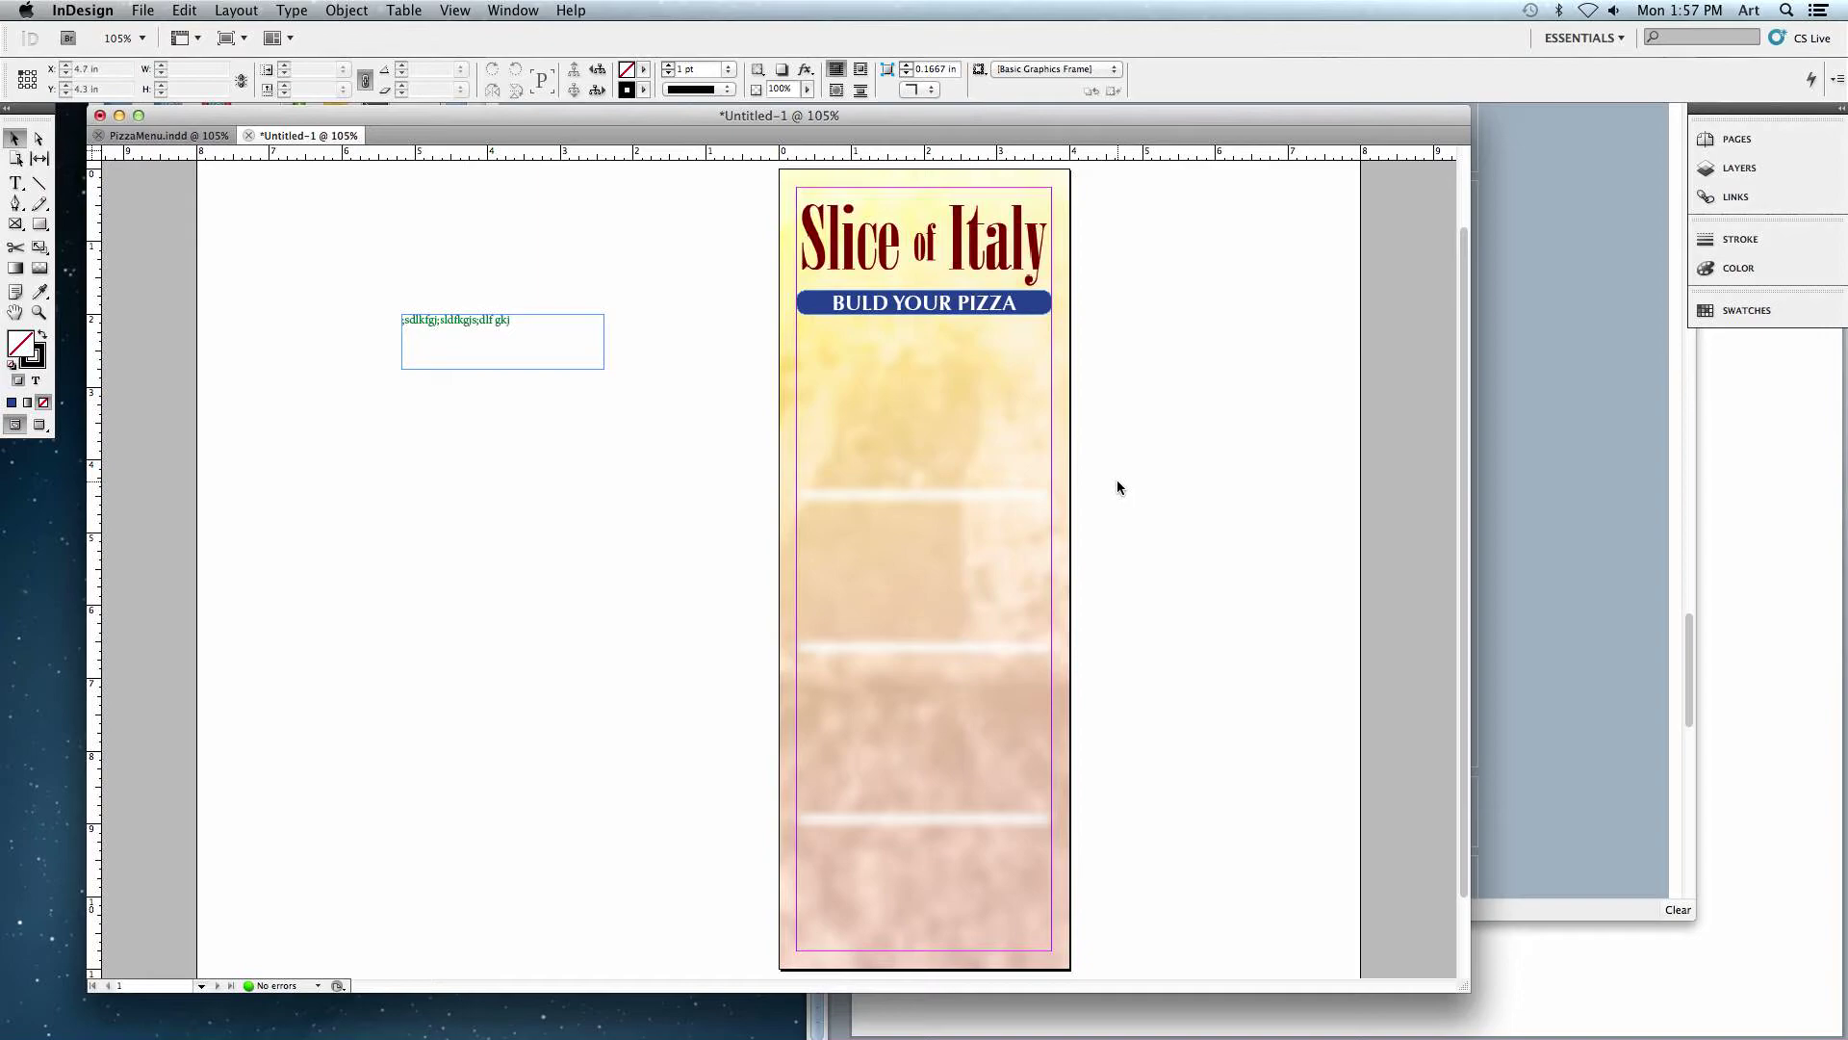
{"action": "left_click", "coordinate": [924, 568]}
{"action": "left_click", "coordinate": [188, 136]}
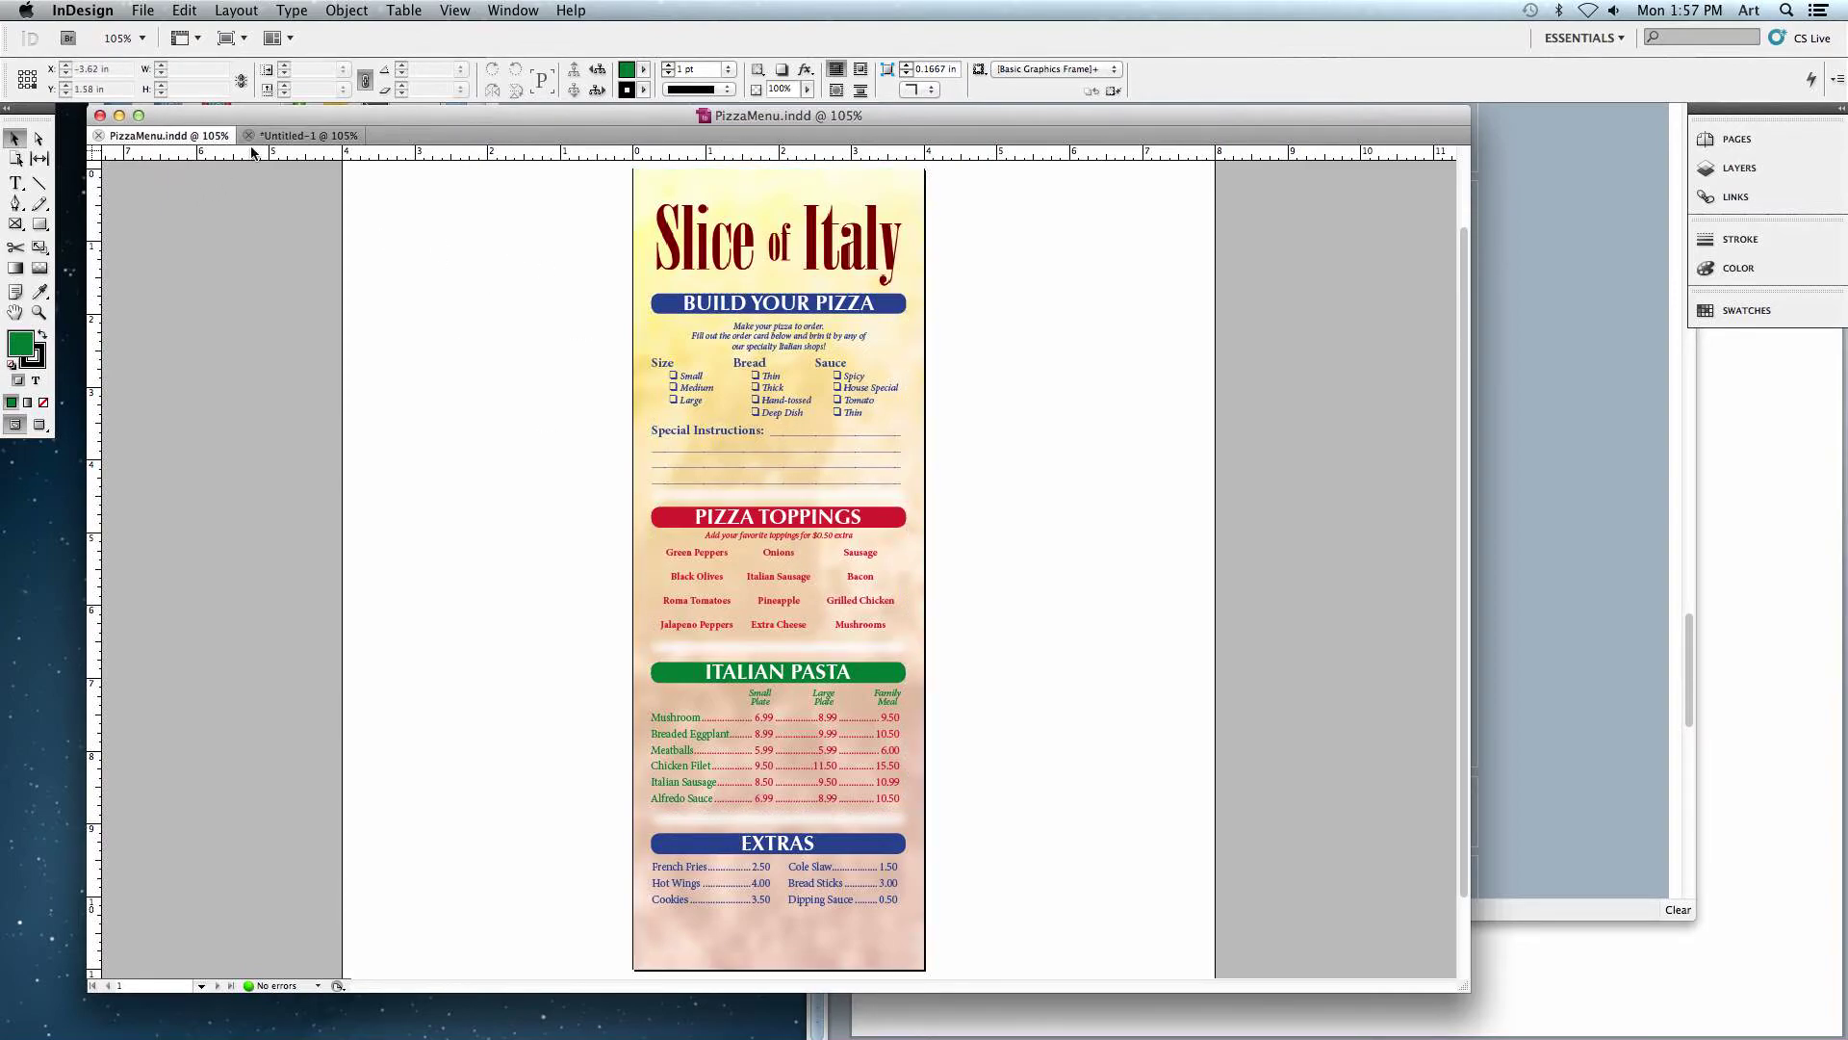
{"action": "left_click", "coordinate": [258, 136]}
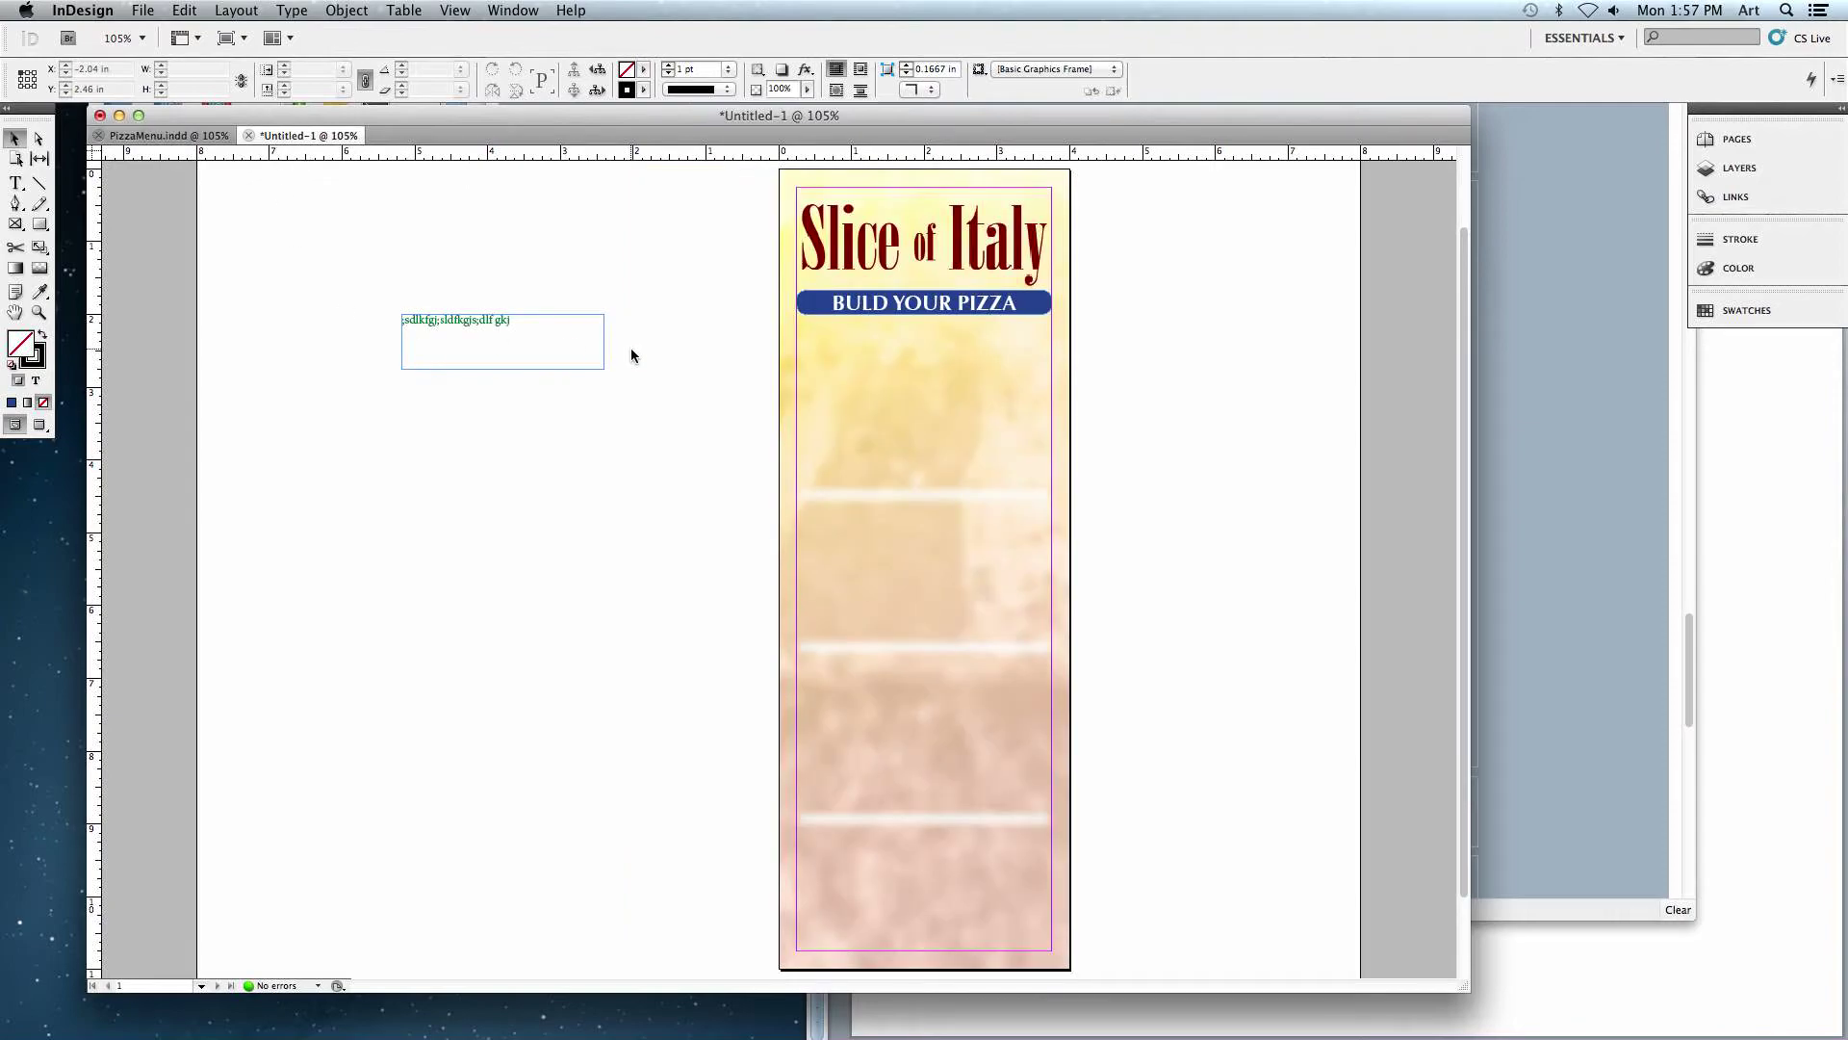
- Place three copies of the blue BULD YOUR PIZZA heading below the three white bands, aligned with the page margins
{"action": "left_click", "coordinate": [855, 311]}
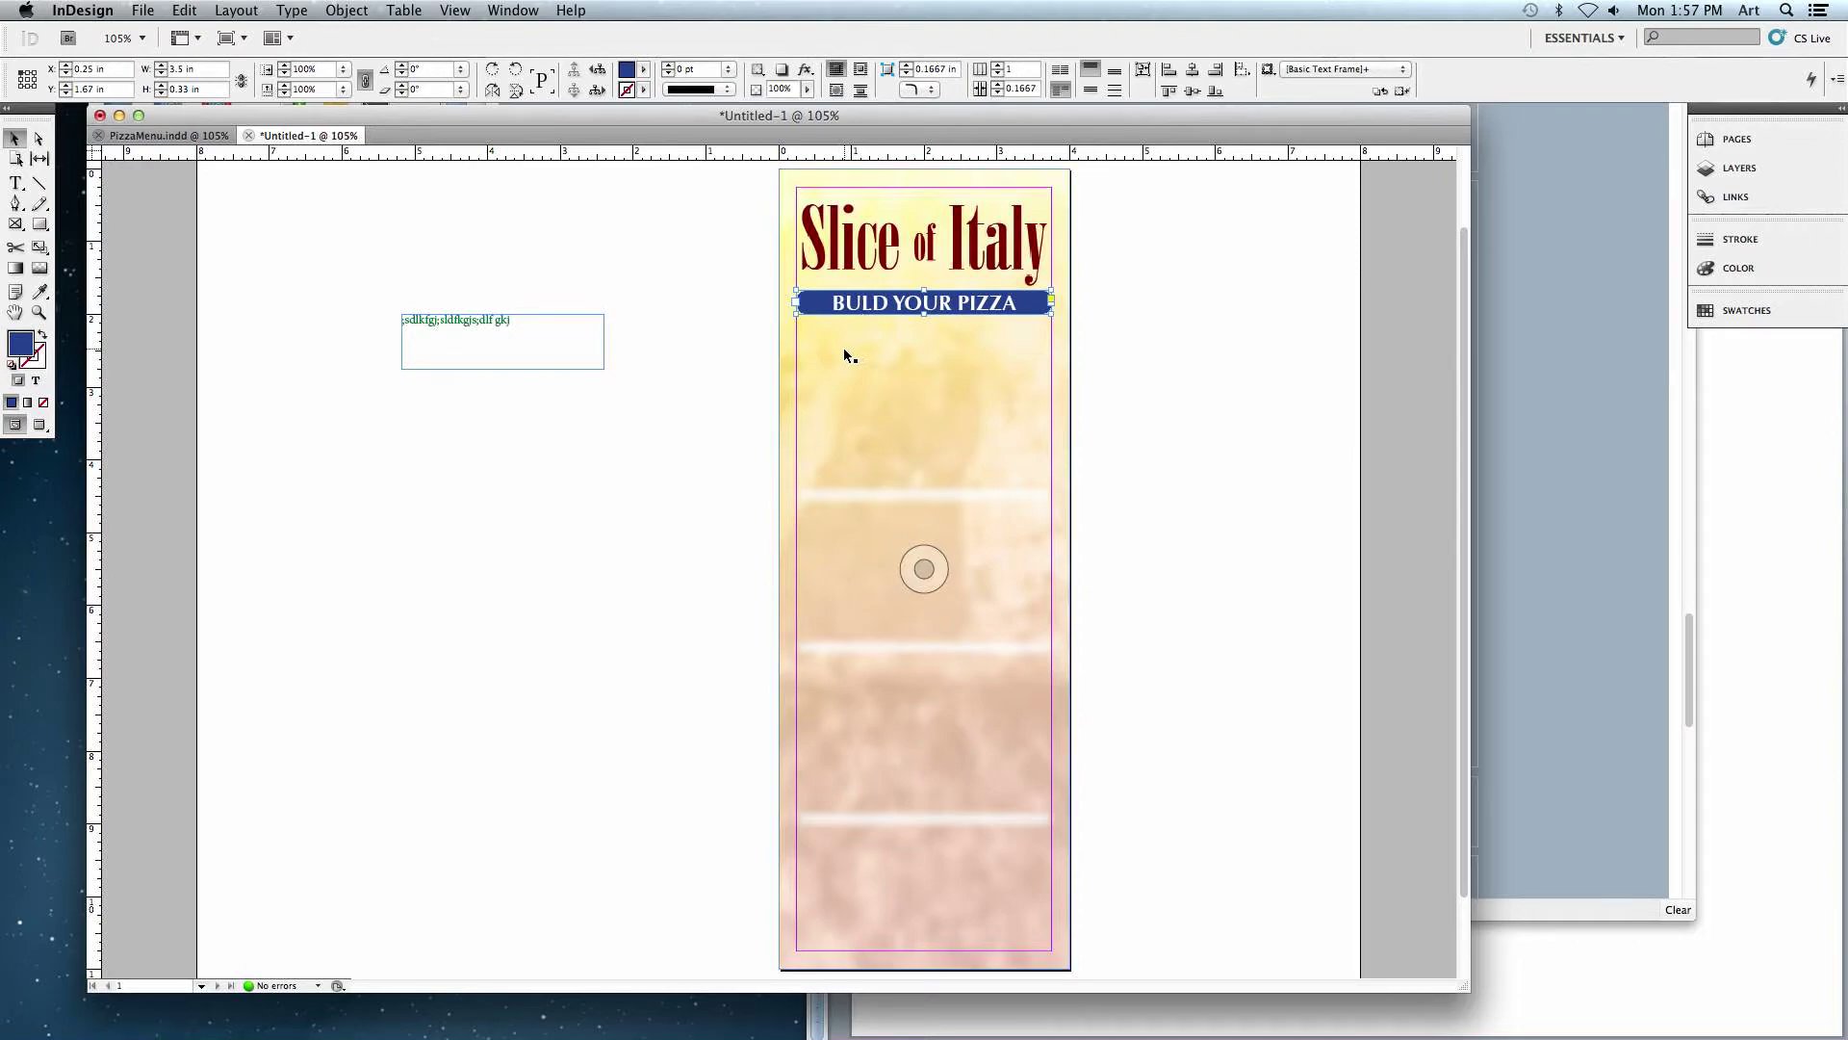
{"action": "left_click", "coordinate": [700, 421]}
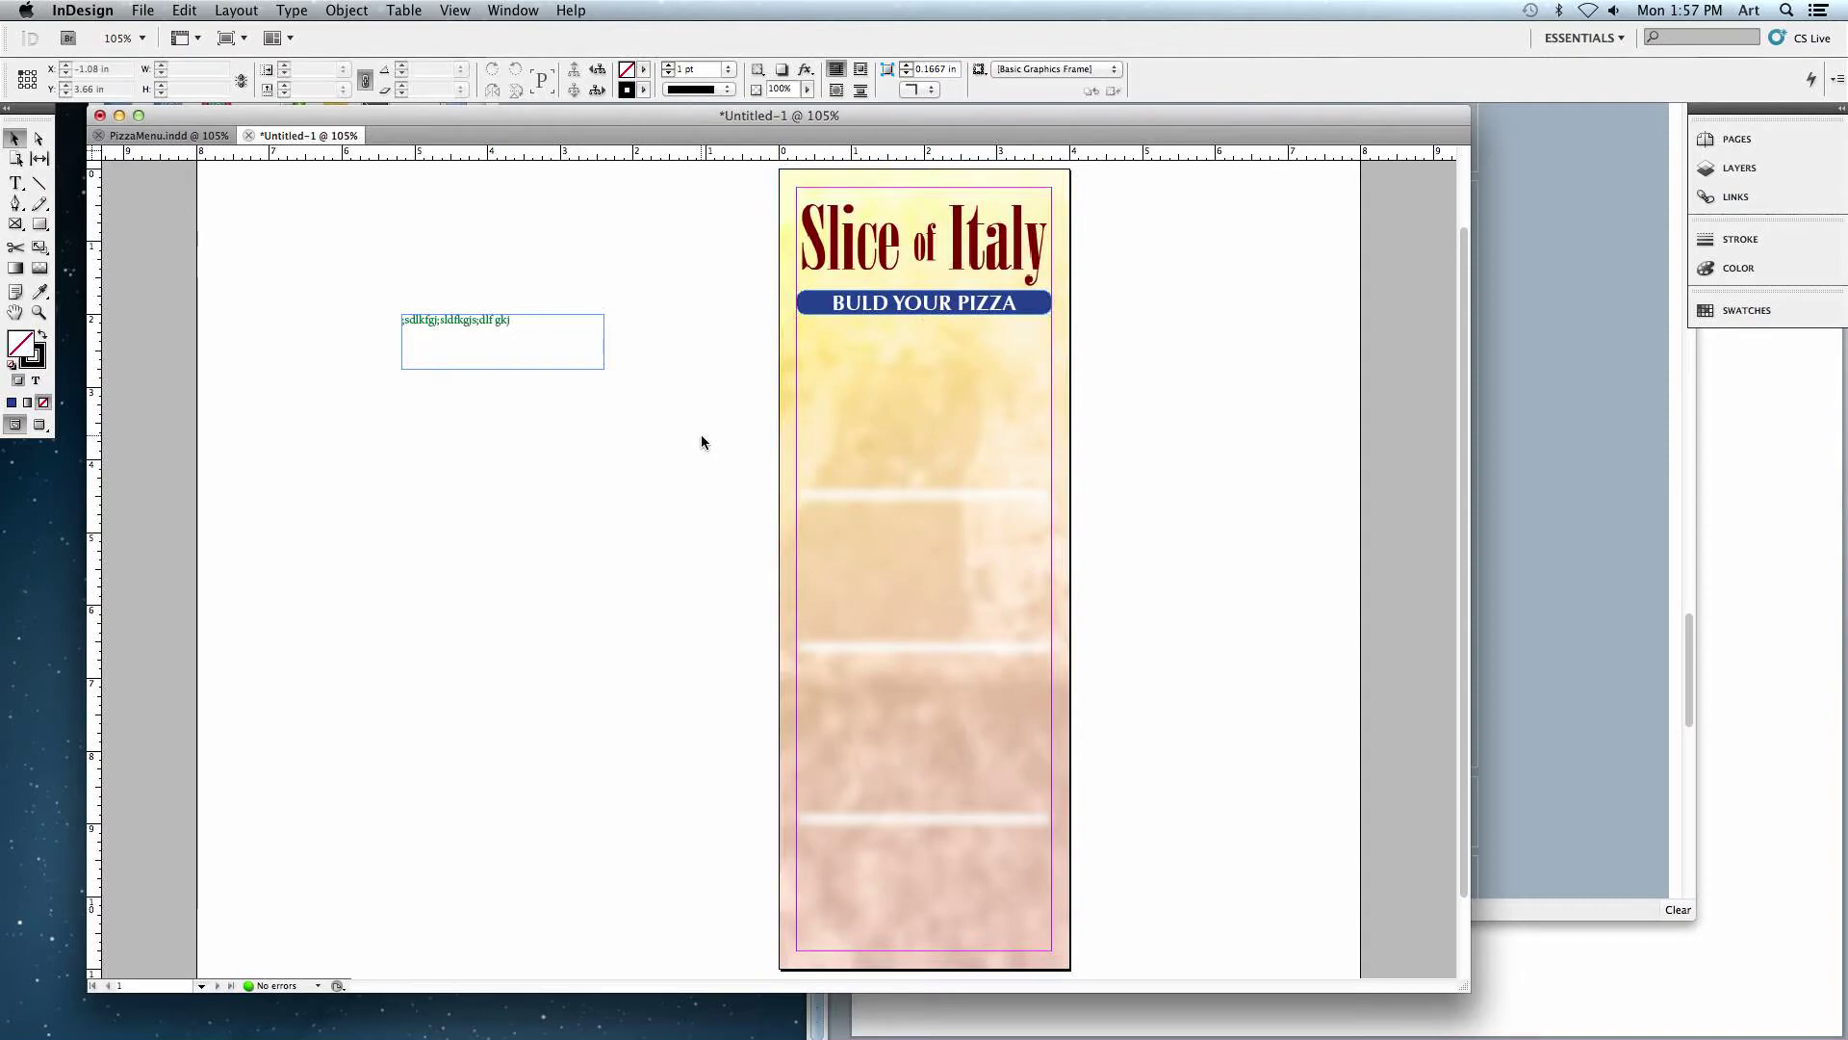
{"action": "key", "text": "super+v"}
{"action": "left_click_drag", "start_coordinate": [685, 568], "coordinate": [829, 525]}
{"action": "key", "text": "super+v"}
{"action": "left_click_drag", "start_coordinate": [746, 585], "coordinate": [884, 676]}
{"action": "key", "text": "super+v"}
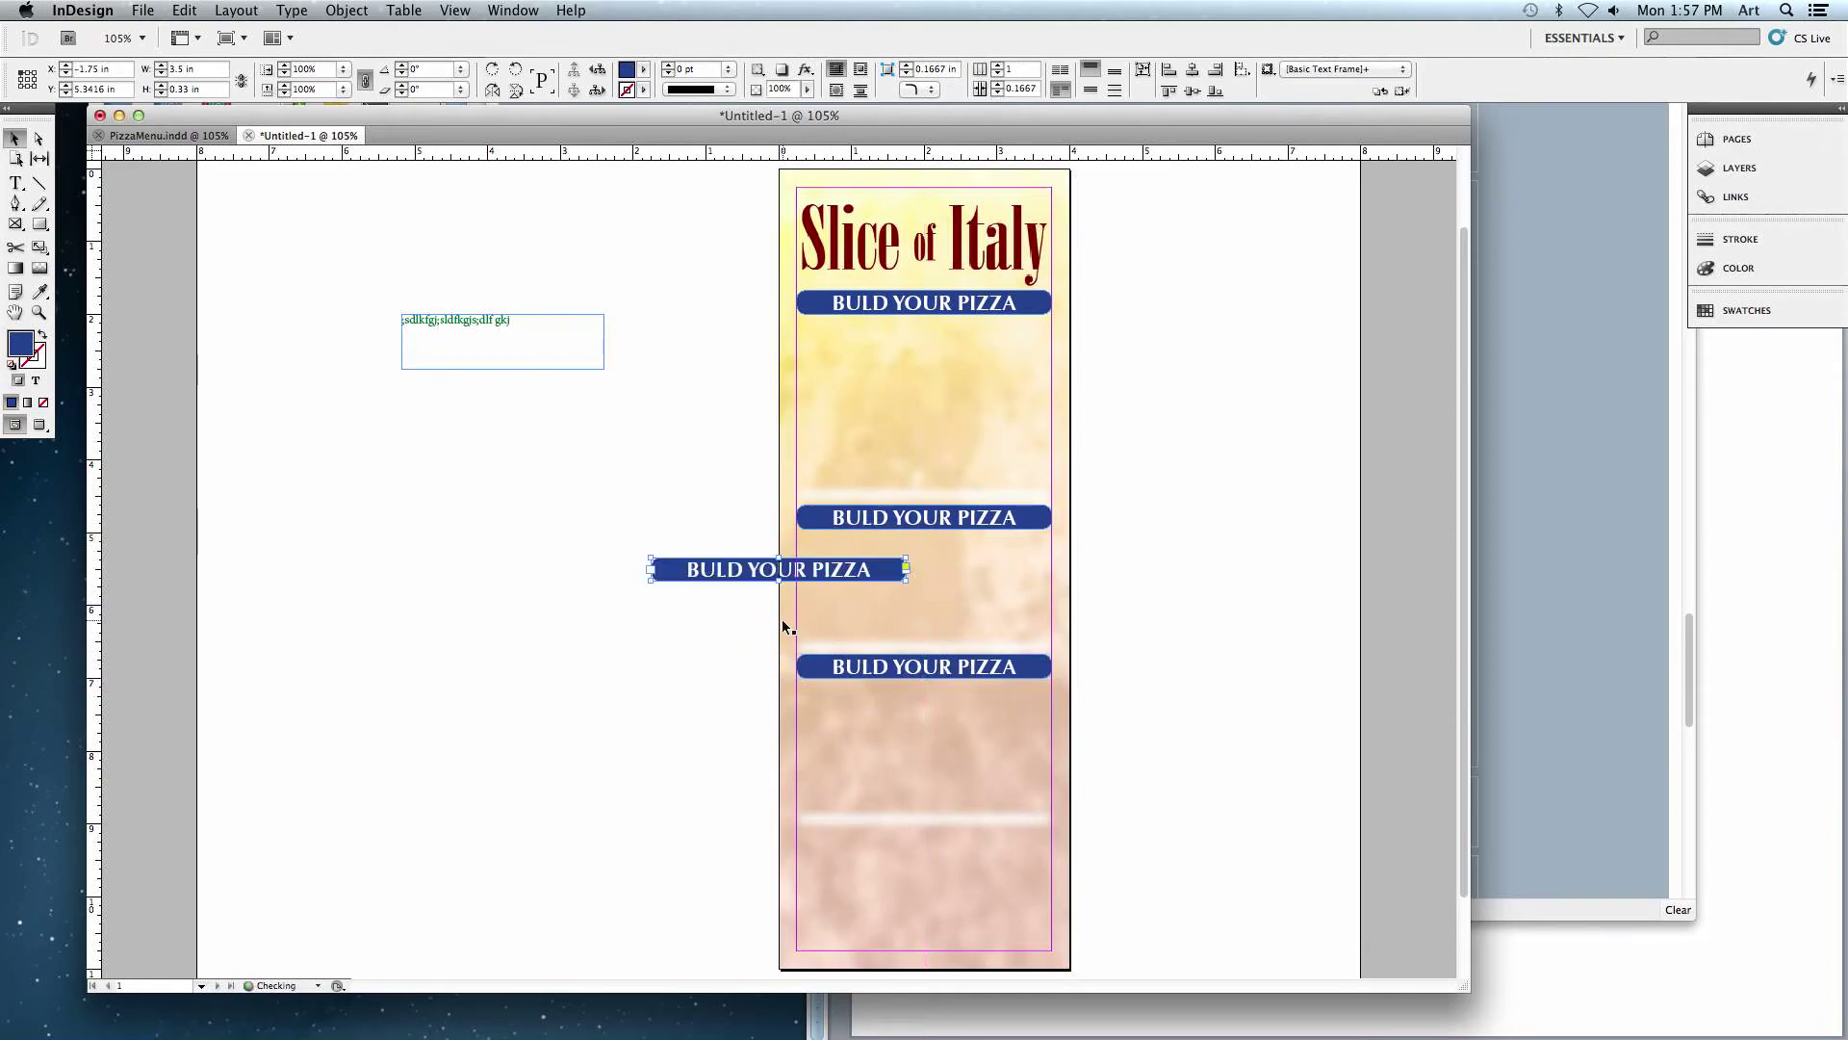
{"action": "left_click_drag", "start_coordinate": [735, 575], "coordinate": [878, 845]}
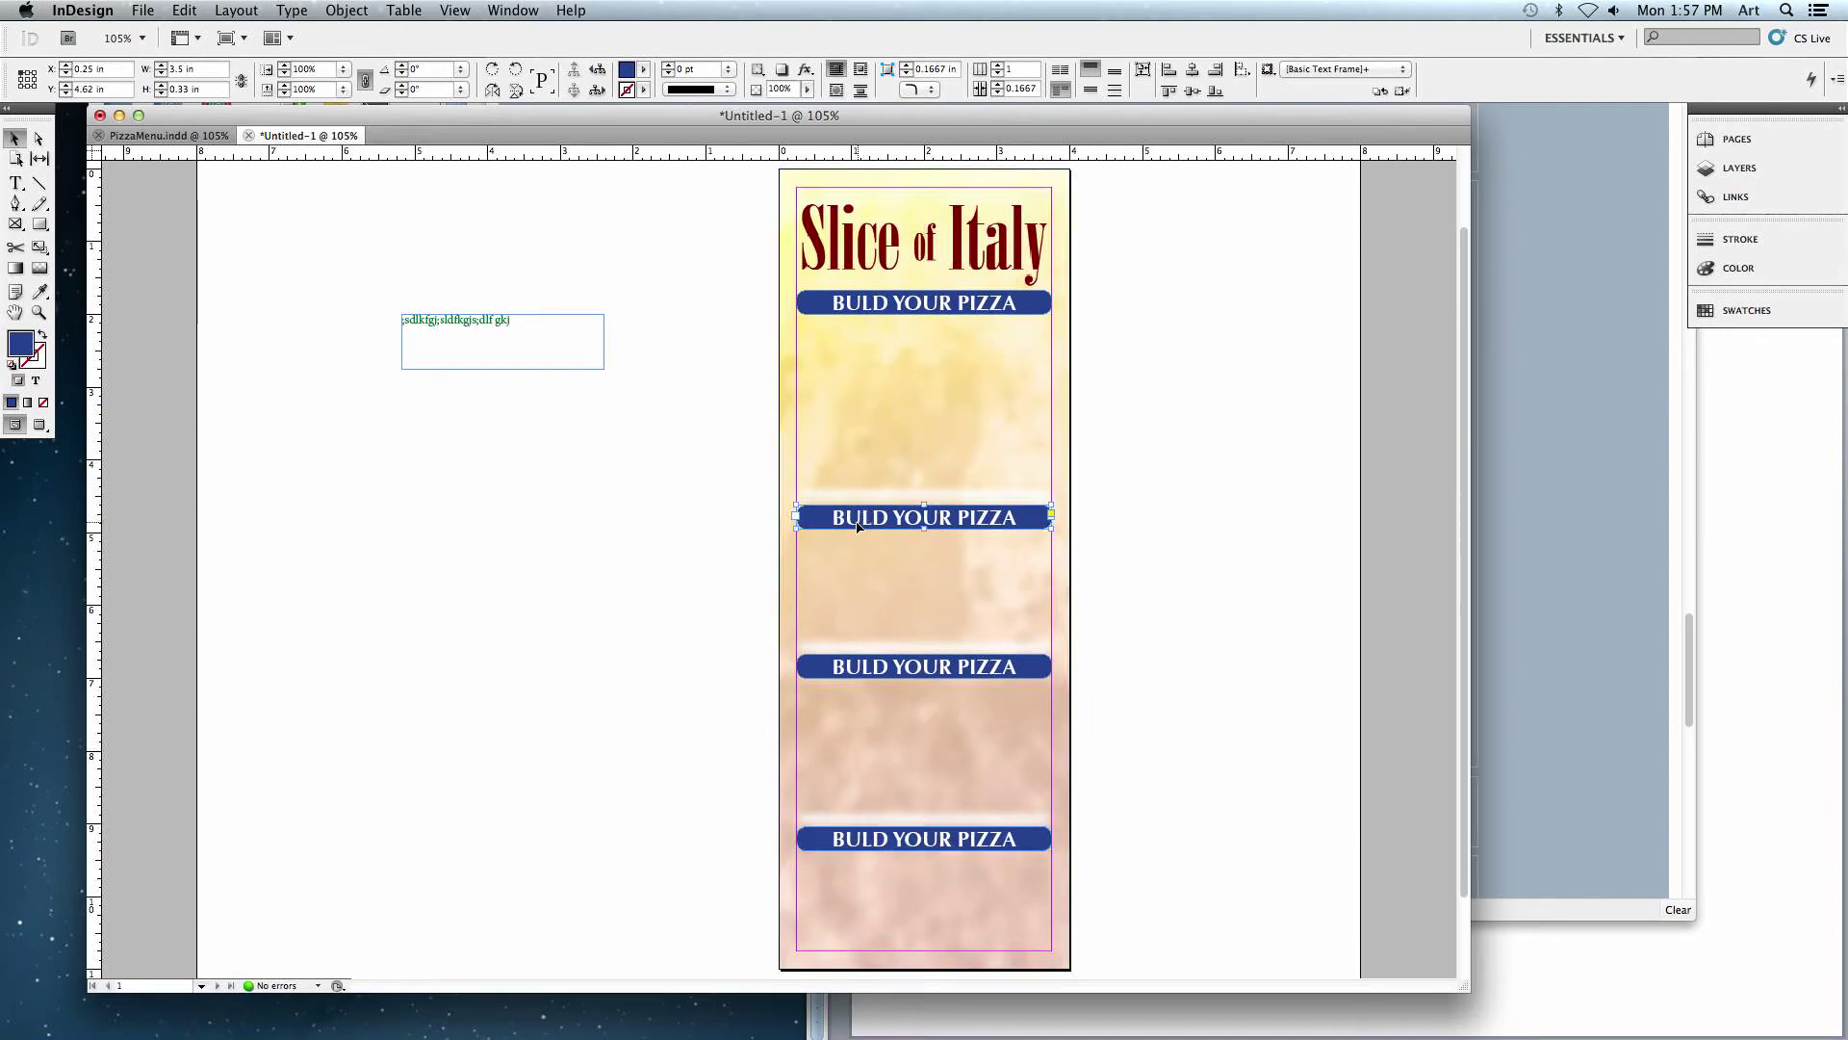
{"action": "left_click", "coordinate": [687, 498]}
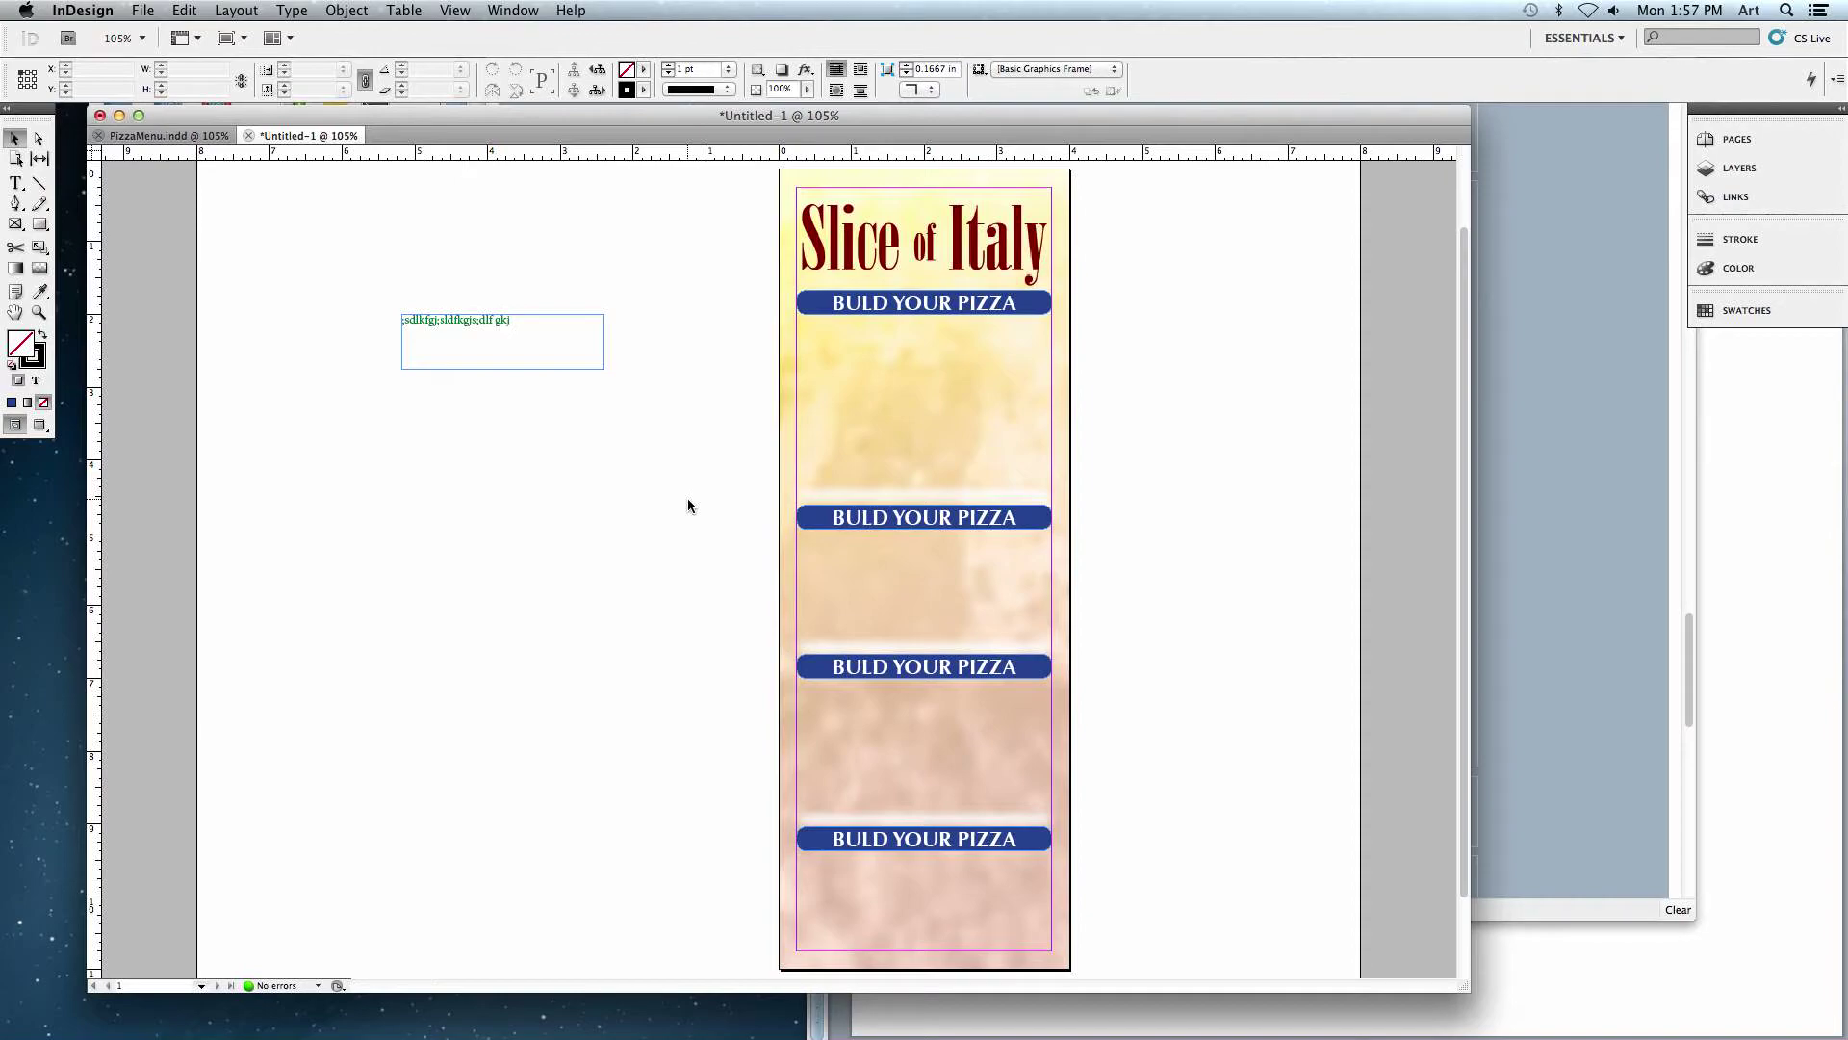
- Draw a text frame about 2.8 in wide and 0.5 in high just below the topmost blue heading
{"action": "key", "text": "super+equal"}
{"action": "key", "text": "super+equal"}
{"action": "left_click_drag", "start_coordinate": [673, 319], "coordinate": [391, 565]}
{"action": "key", "text": "super+equal"}
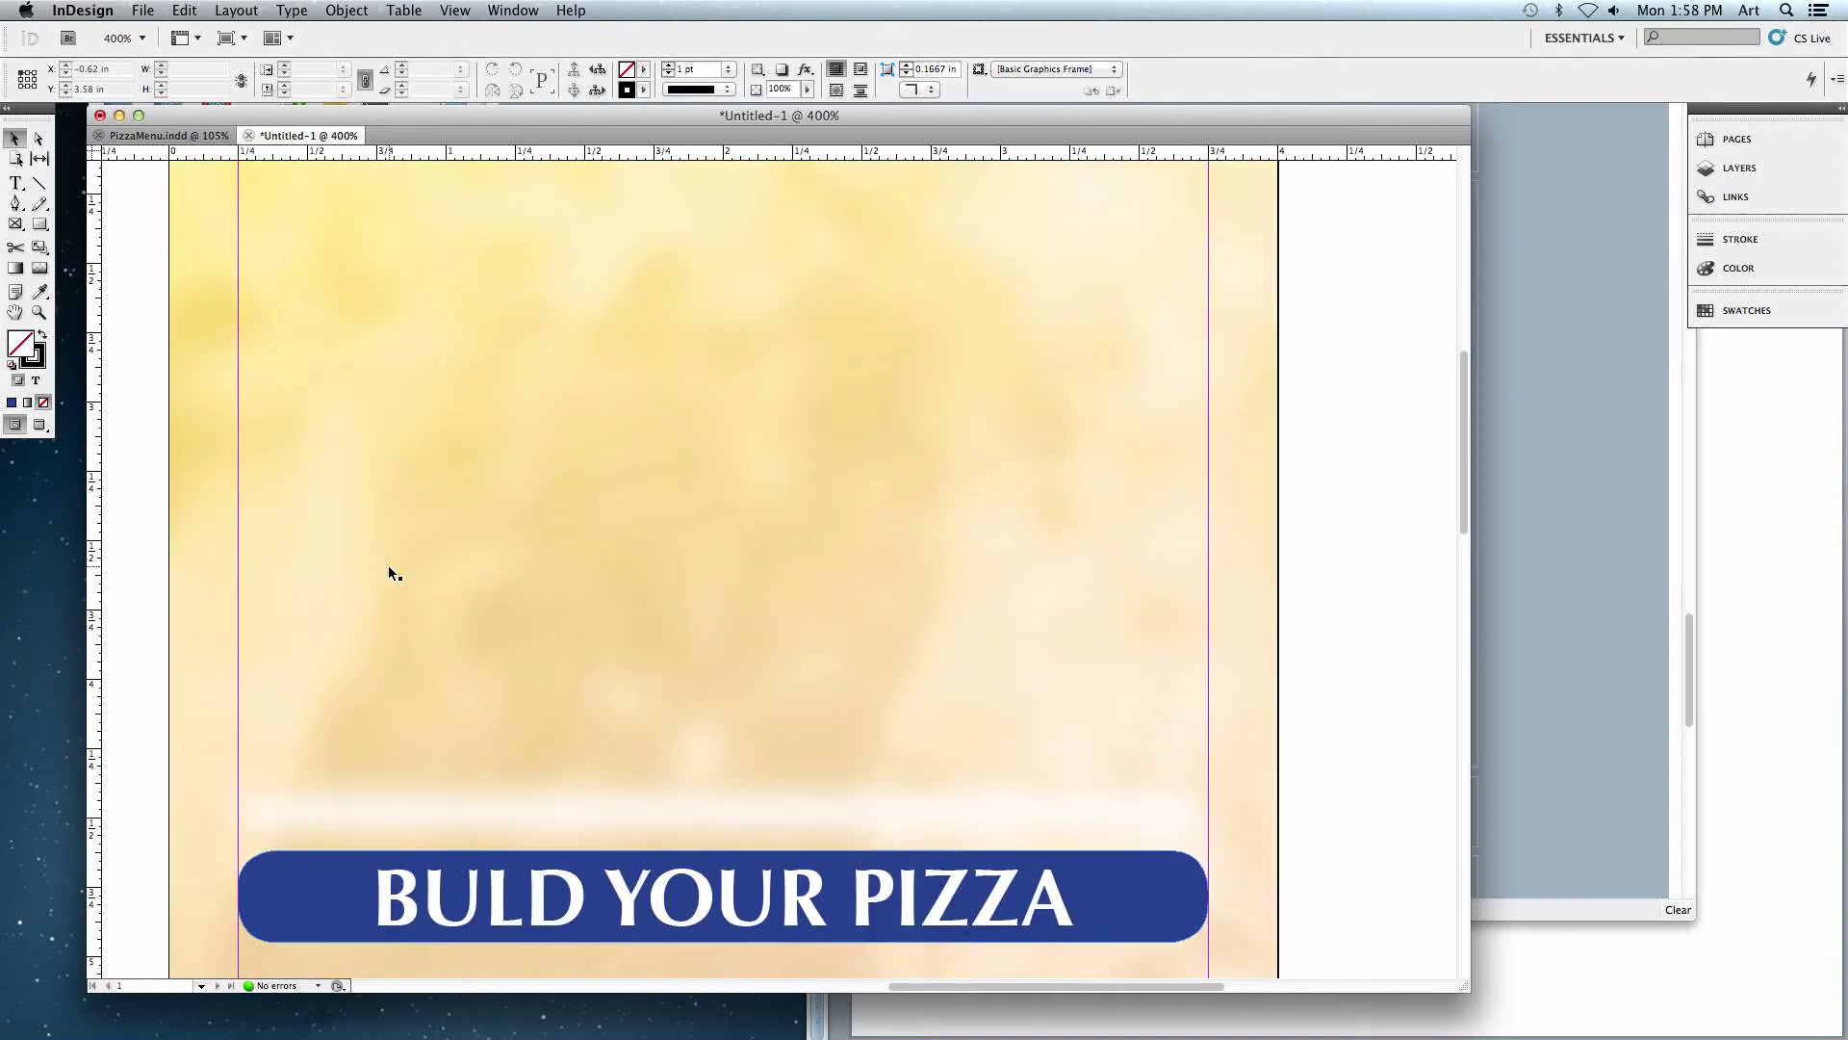
{"action": "key", "text": "super+0"}
{"action": "key", "text": "super+2"}
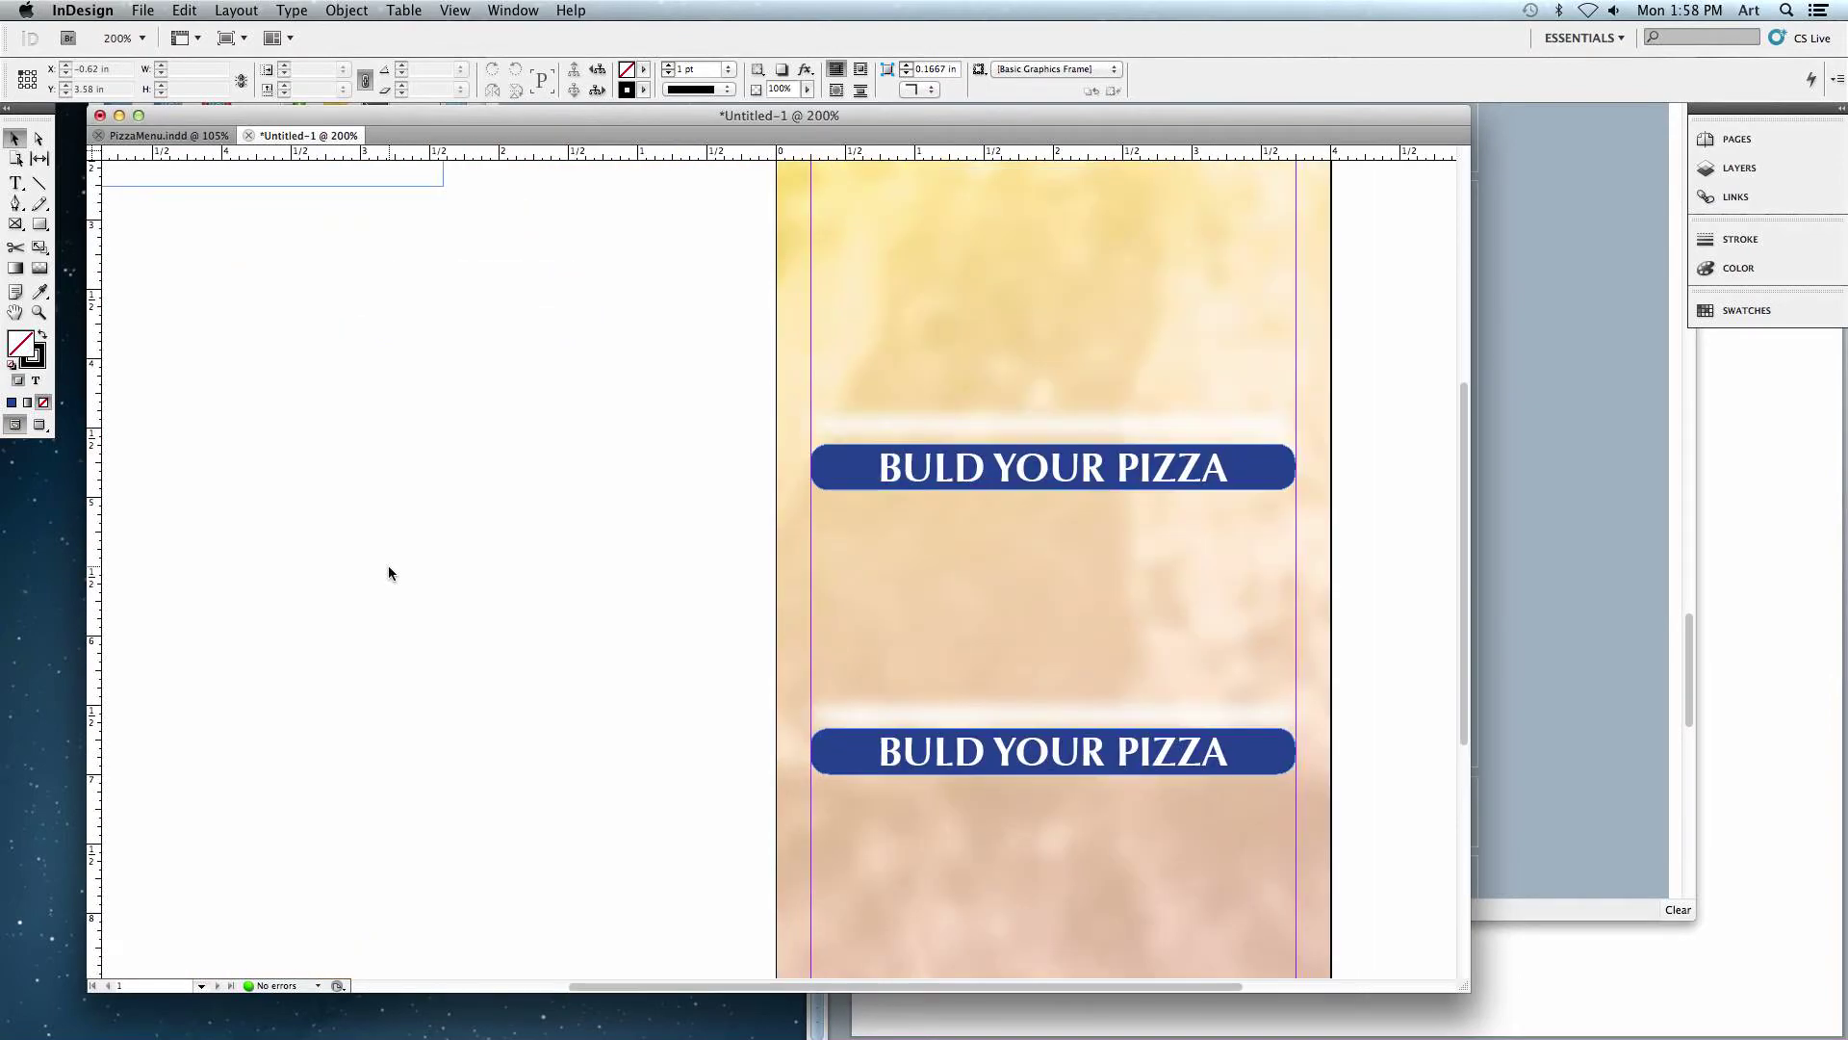
{"action": "left_click_drag", "start_coordinate": [797, 319], "coordinate": [489, 597]}
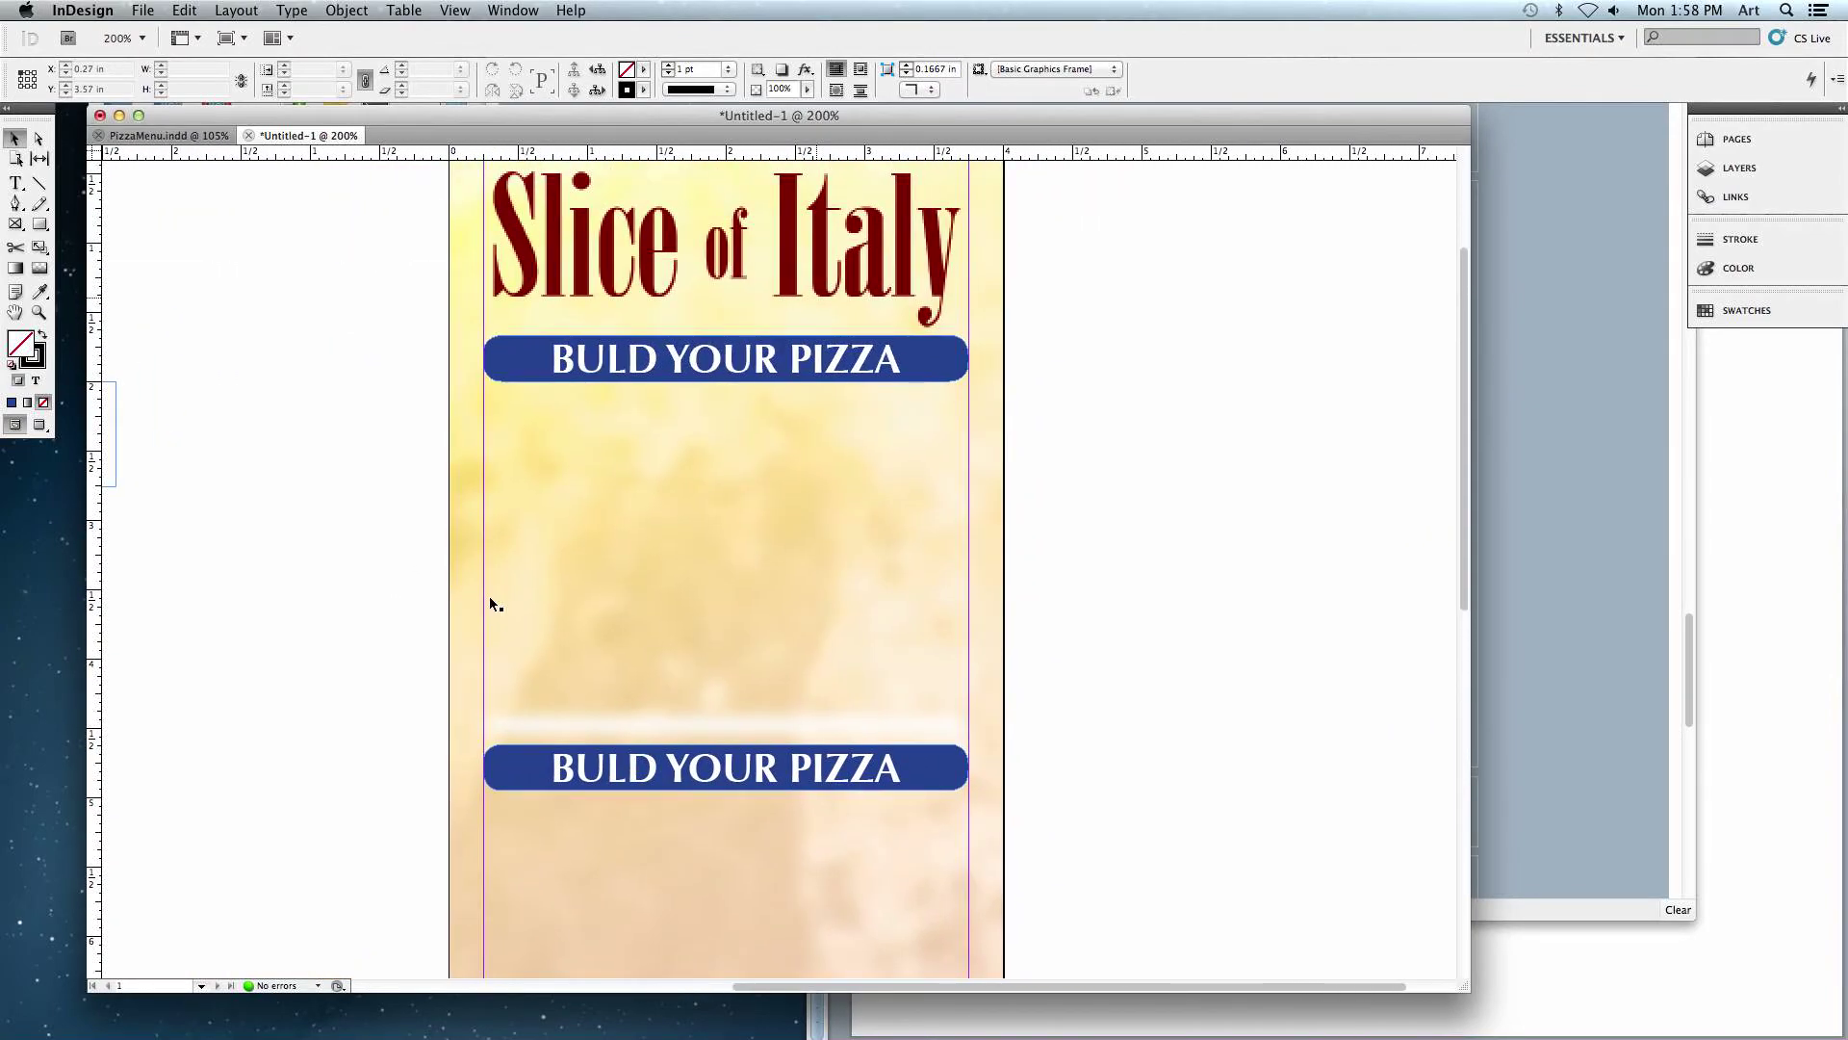
{"action": "key", "text": "super+equal"}
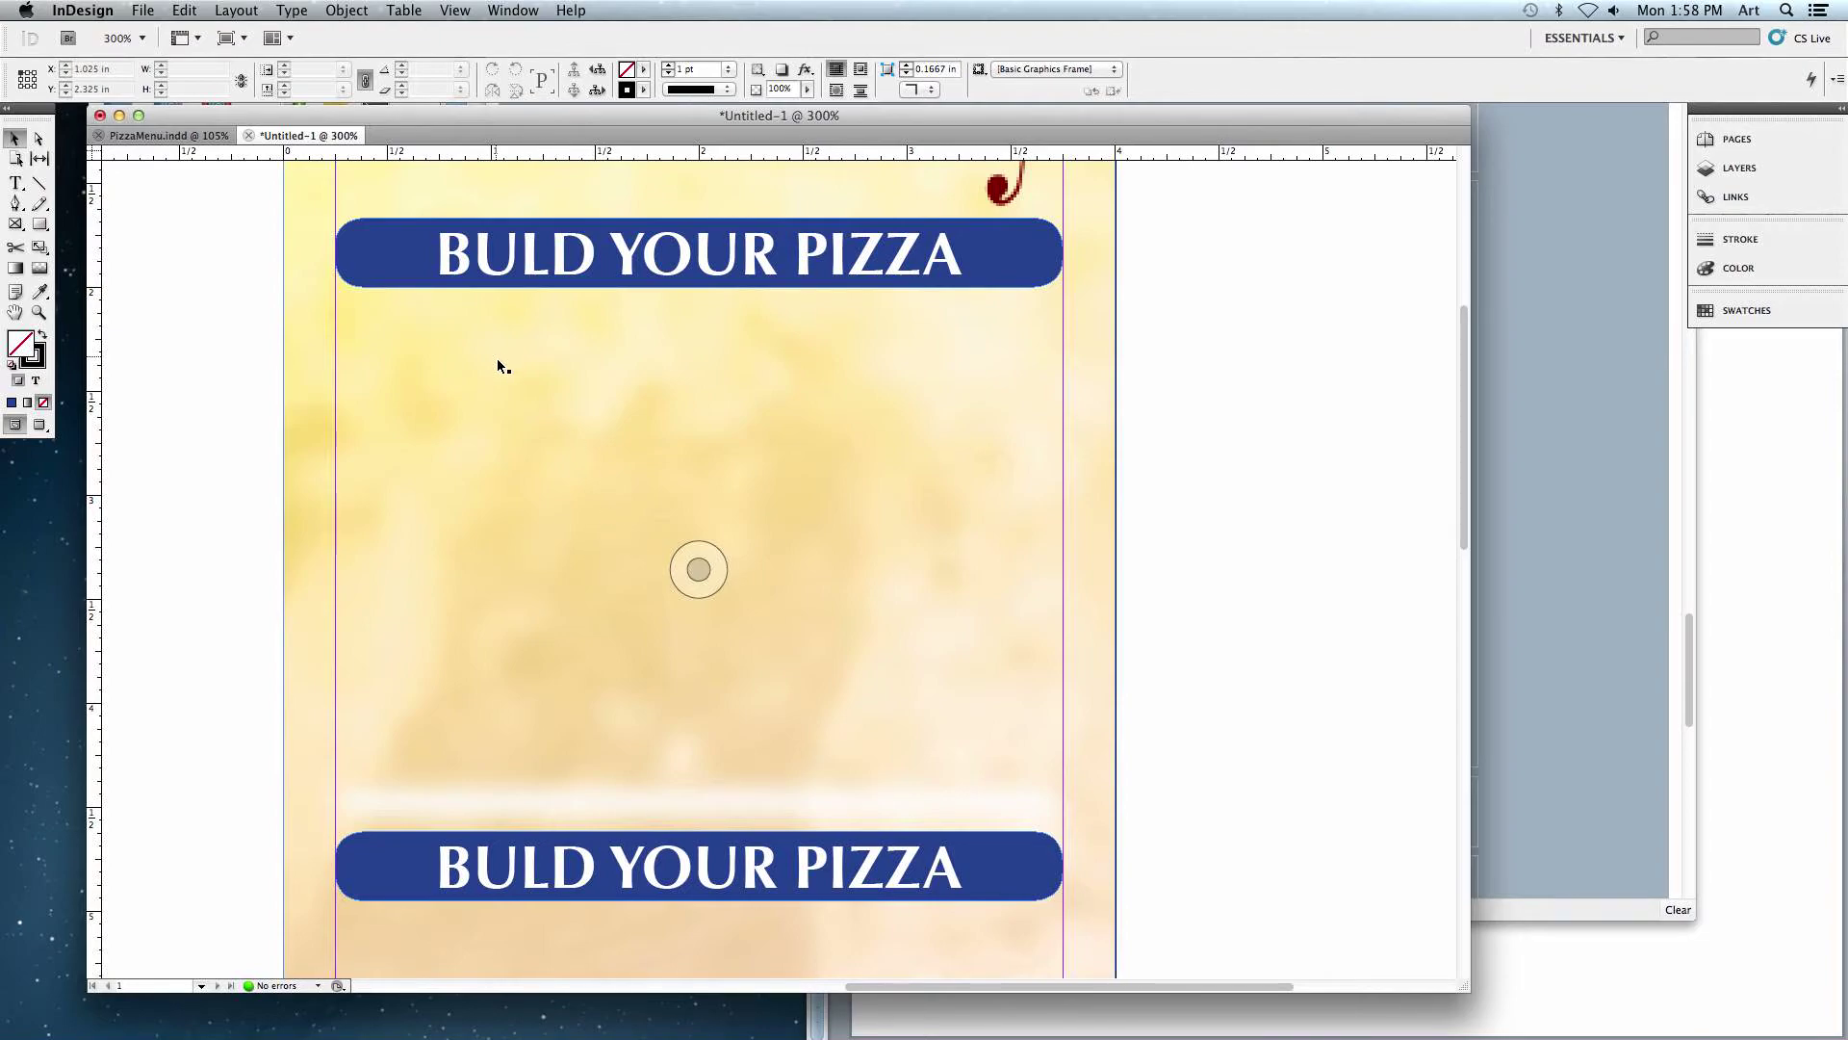
{"action": "left_click", "coordinate": [16, 183]}
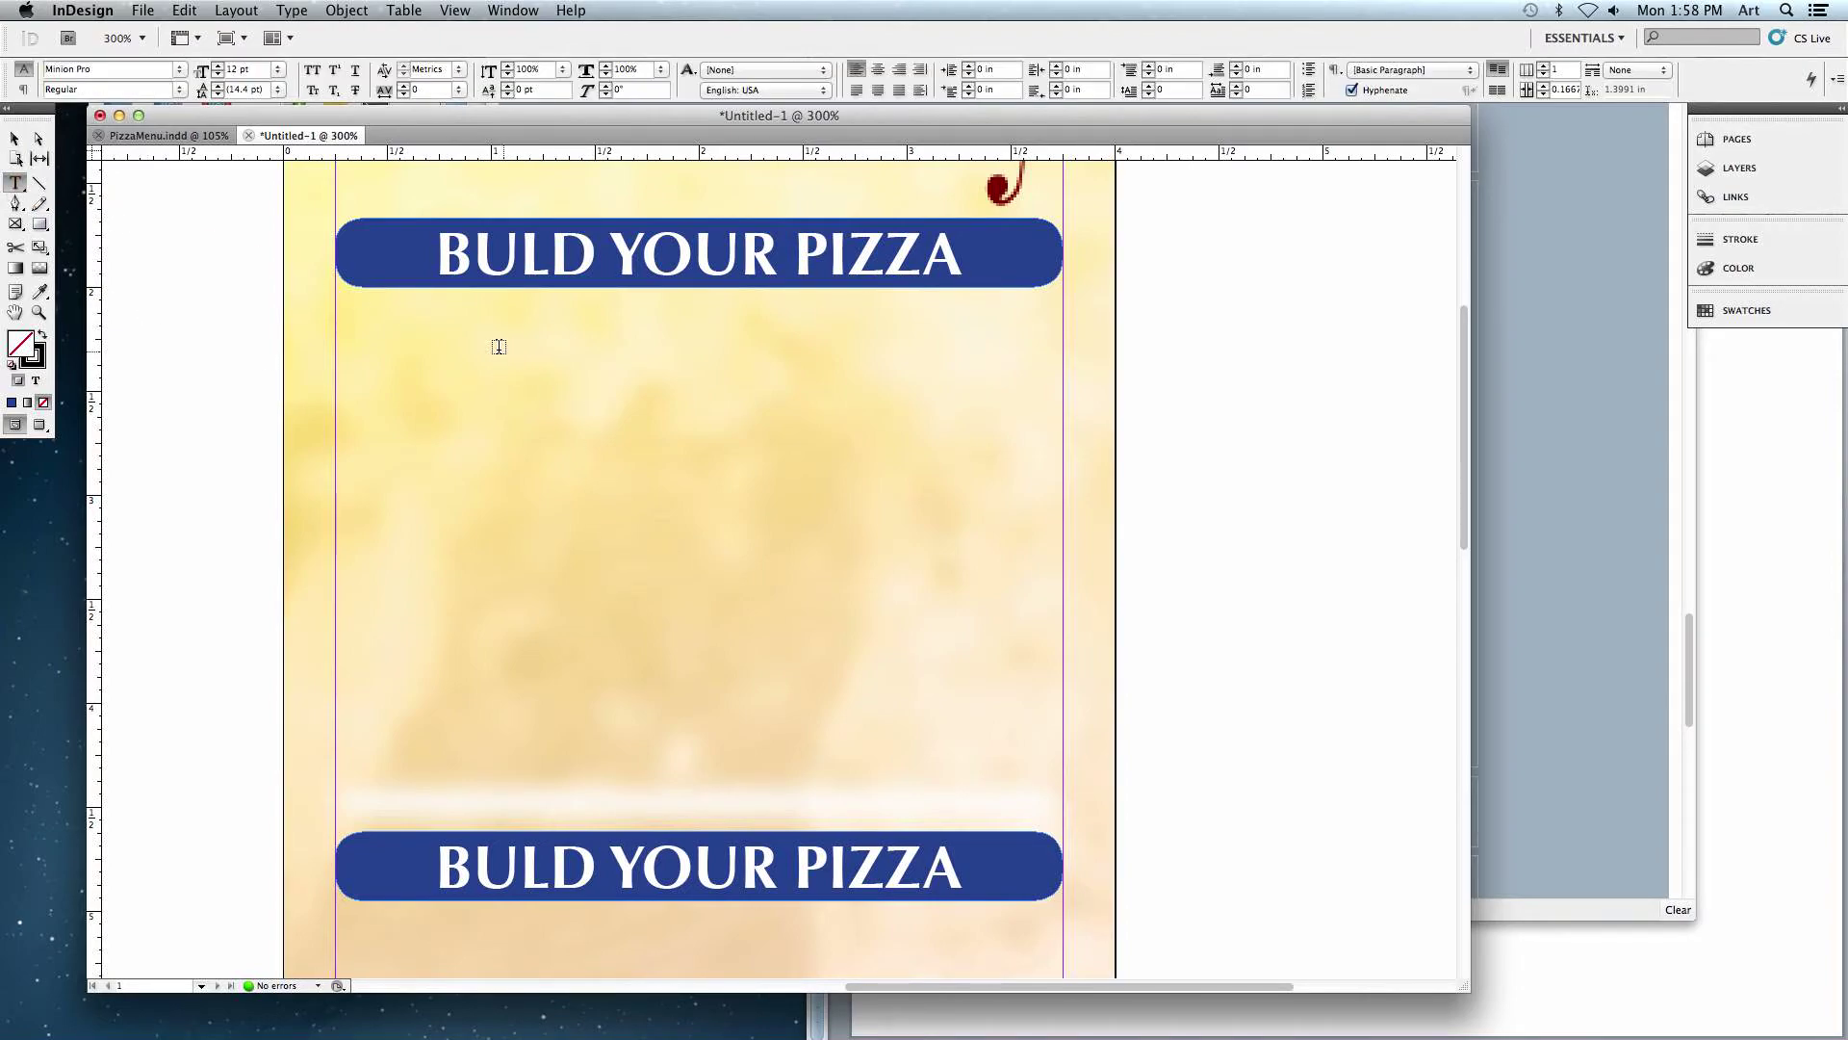
{"action": "left_click_drag", "start_coordinate": [410, 309], "coordinate": [987, 410]}
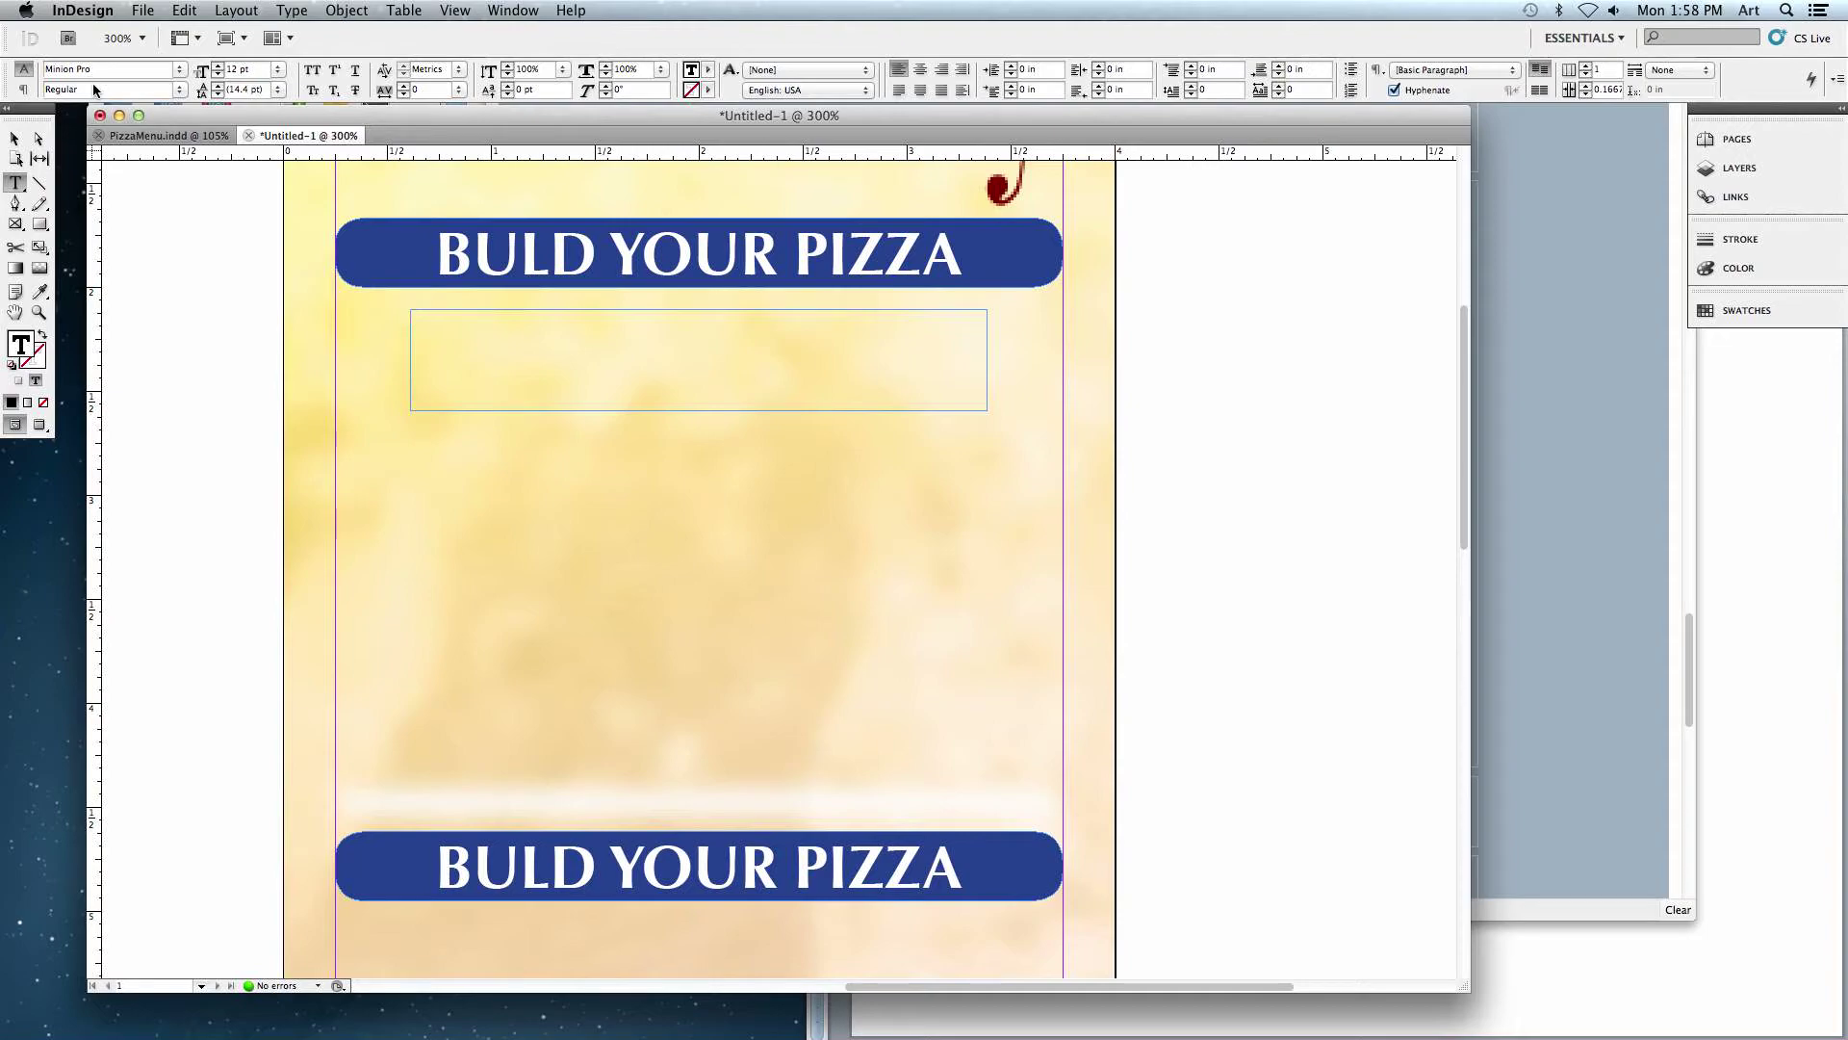
- Format the new frame's text as Minion Pro Italic, 9 pt with 10 pt leading, center aligned
{"action": "left_click", "coordinate": [177, 90]}
{"action": "left_click", "coordinate": [125, 109]}
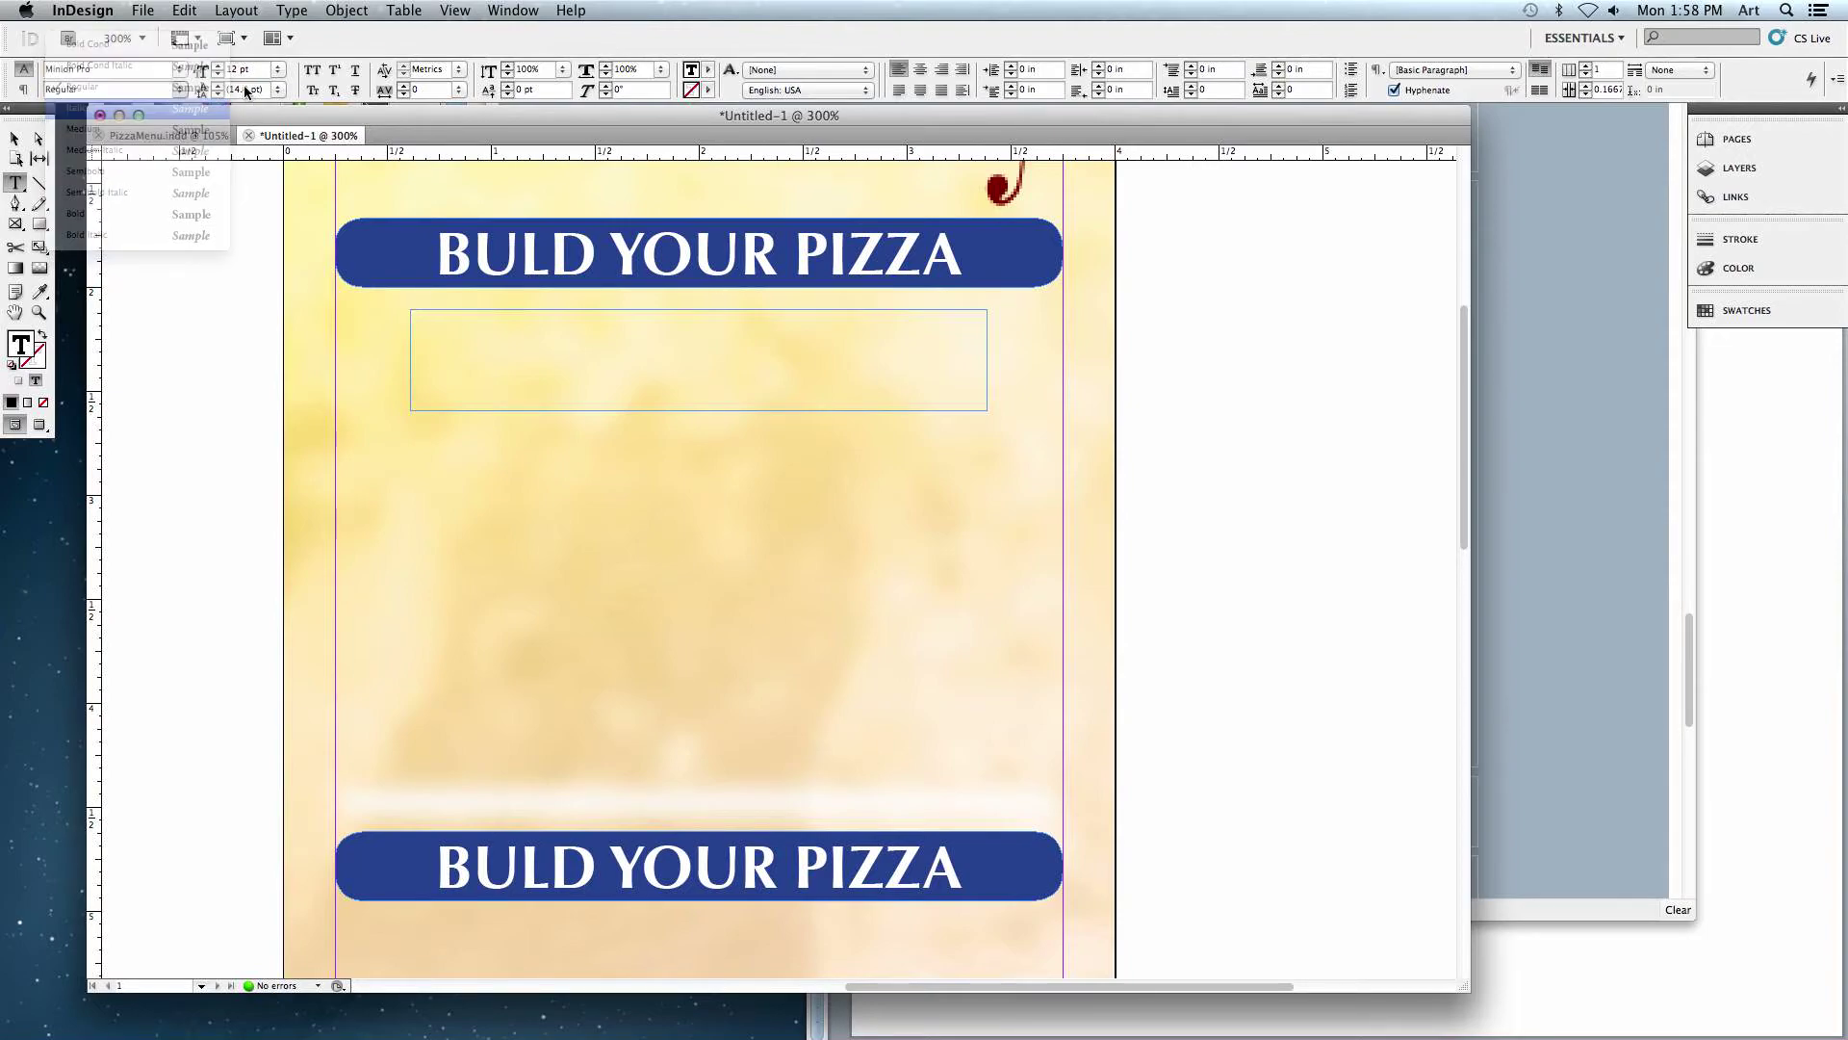
{"action": "left_click", "coordinate": [235, 70]}
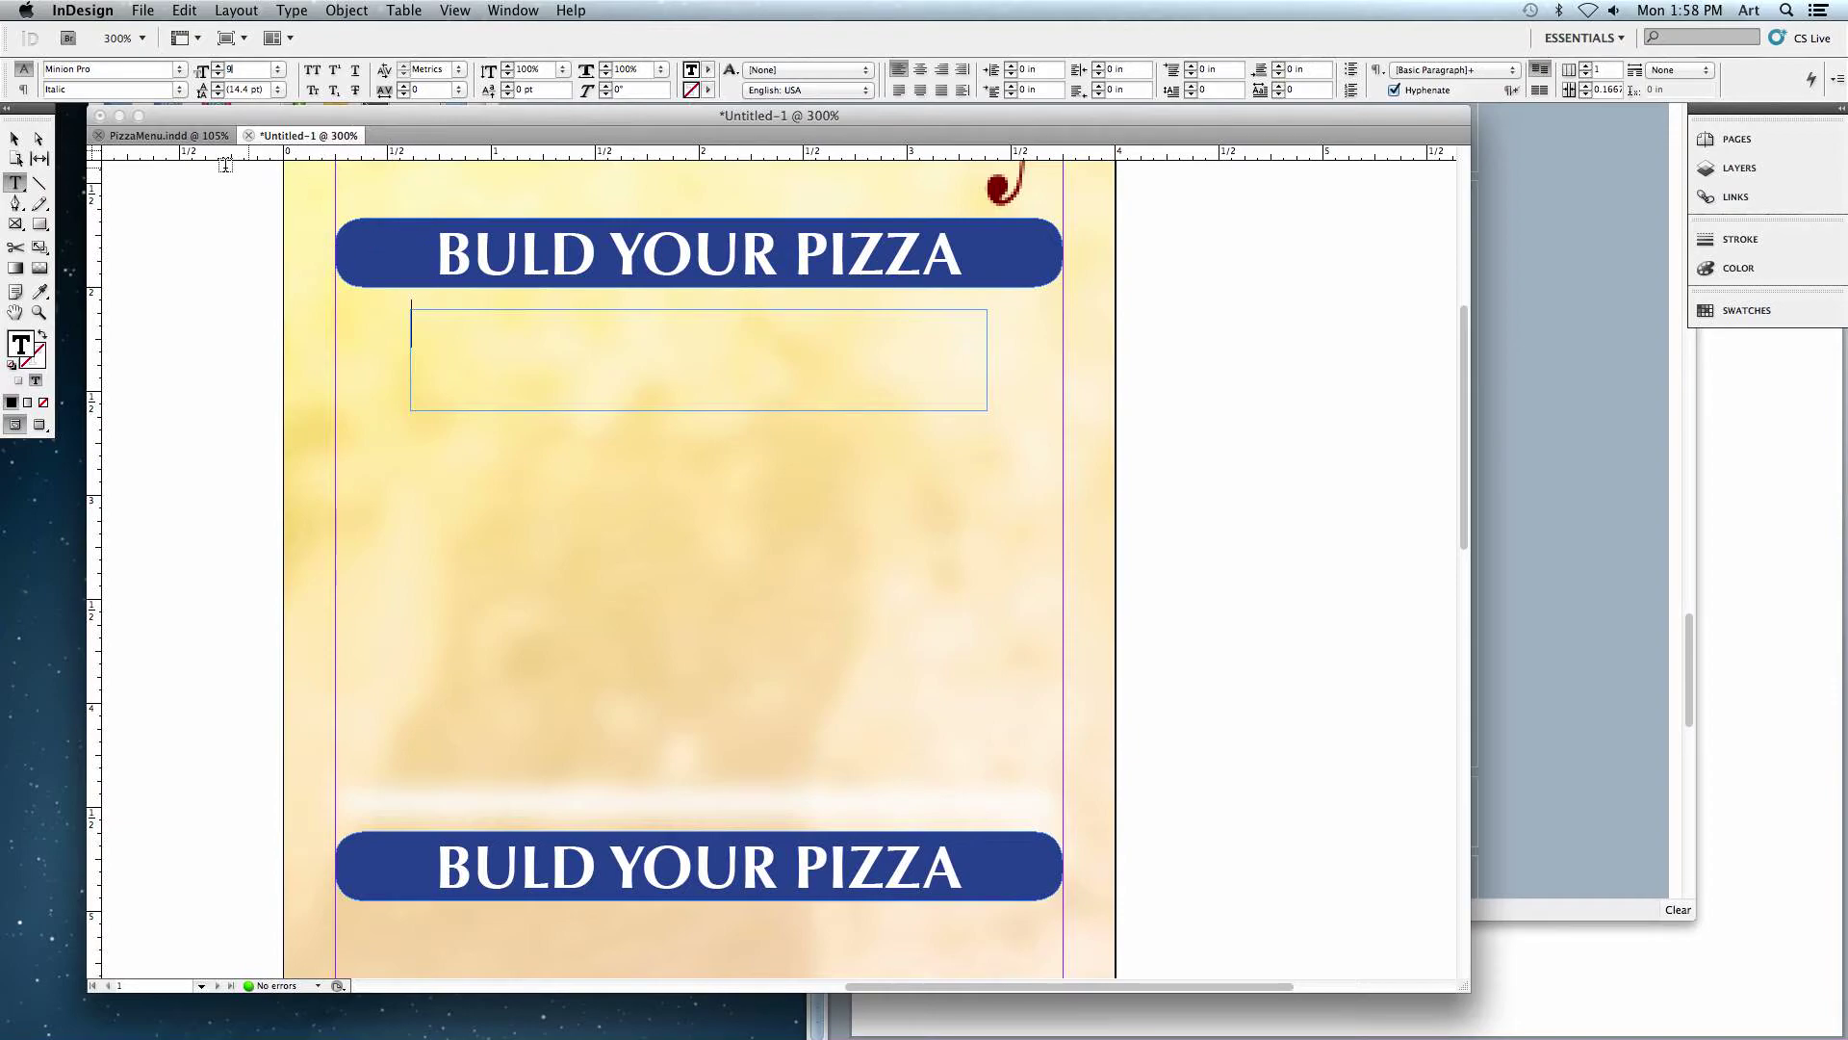
{"action": "left_click", "coordinate": [241, 90]}
{"action": "type", "text": "10"}
{"action": "left_click", "coordinate": [919, 70]}
- Enter as two paragraphs: "Make you pizza to order." "Fill out the order card below and bring it by any of our specialty Italian shops!"
{"action": "type", "text": "Make "}
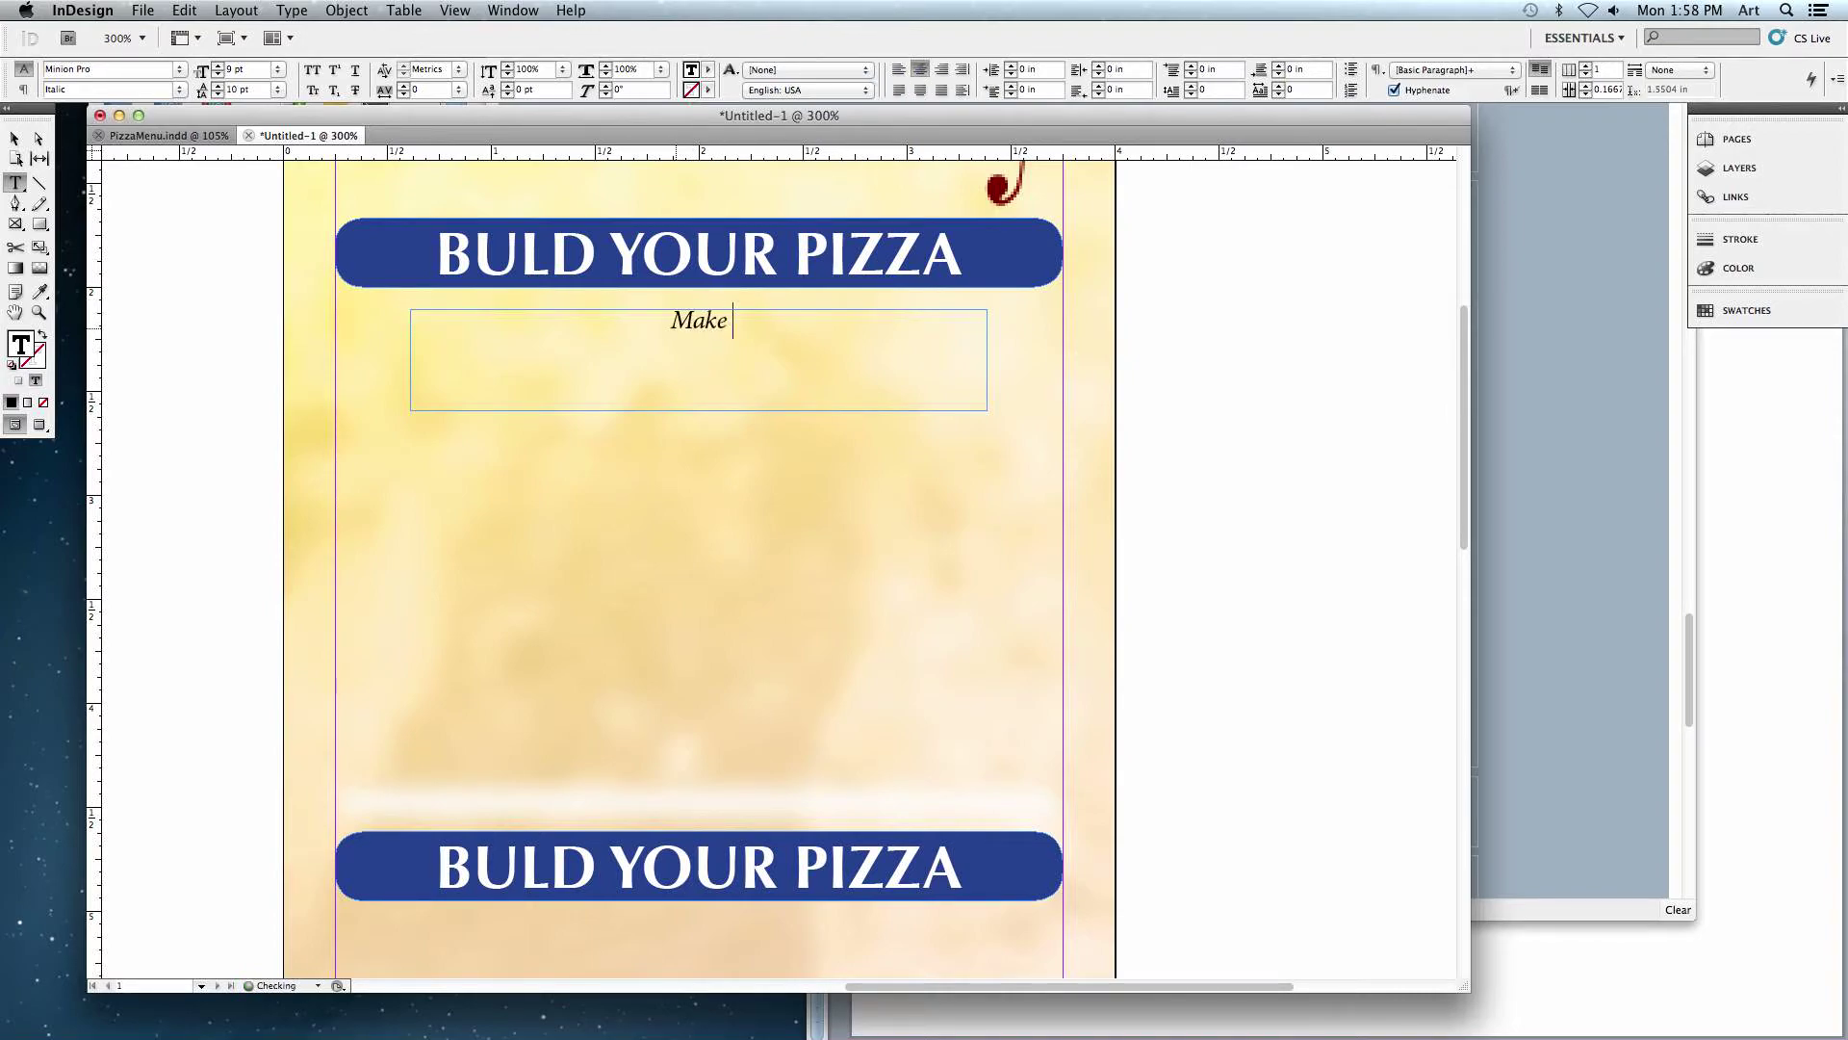
{"action": "type", "text": "you pizza to order."}
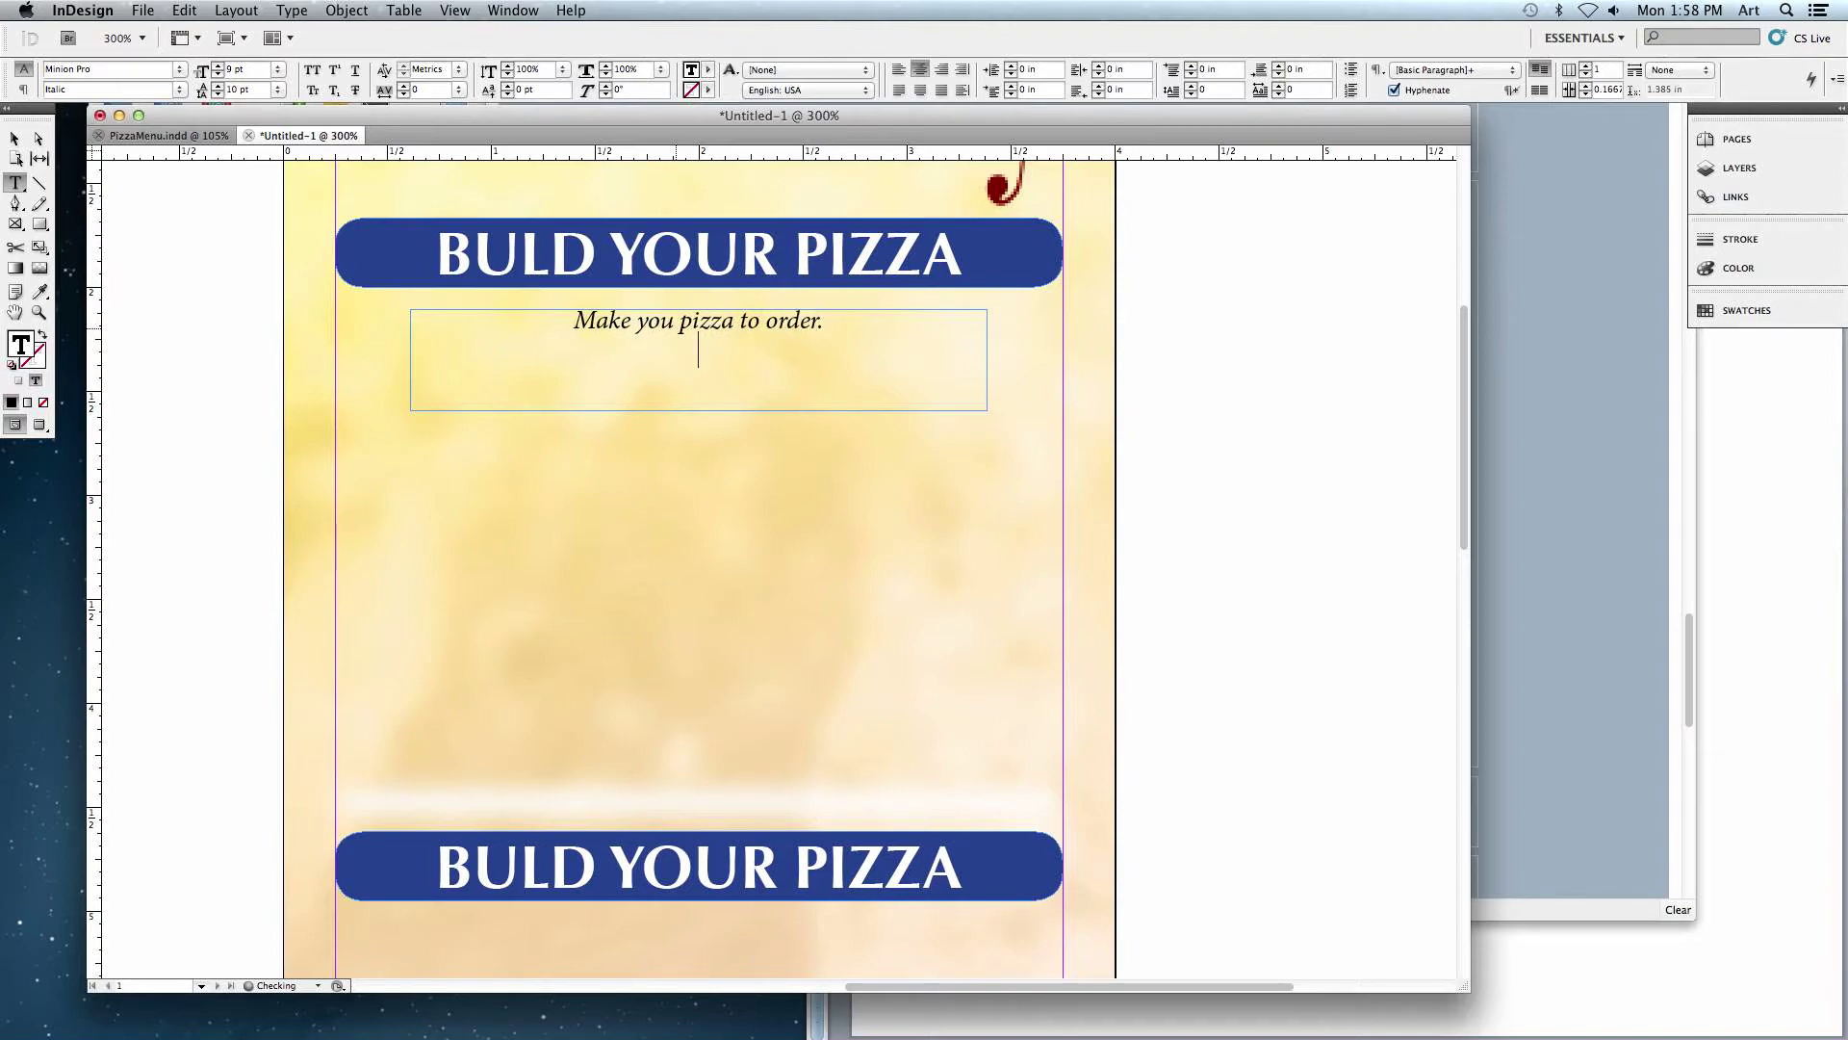
{"action": "type", "text": "Fill out the C"}
{"action": "key", "text": "BackSpace"}
{"action": "type", "text": "order"}
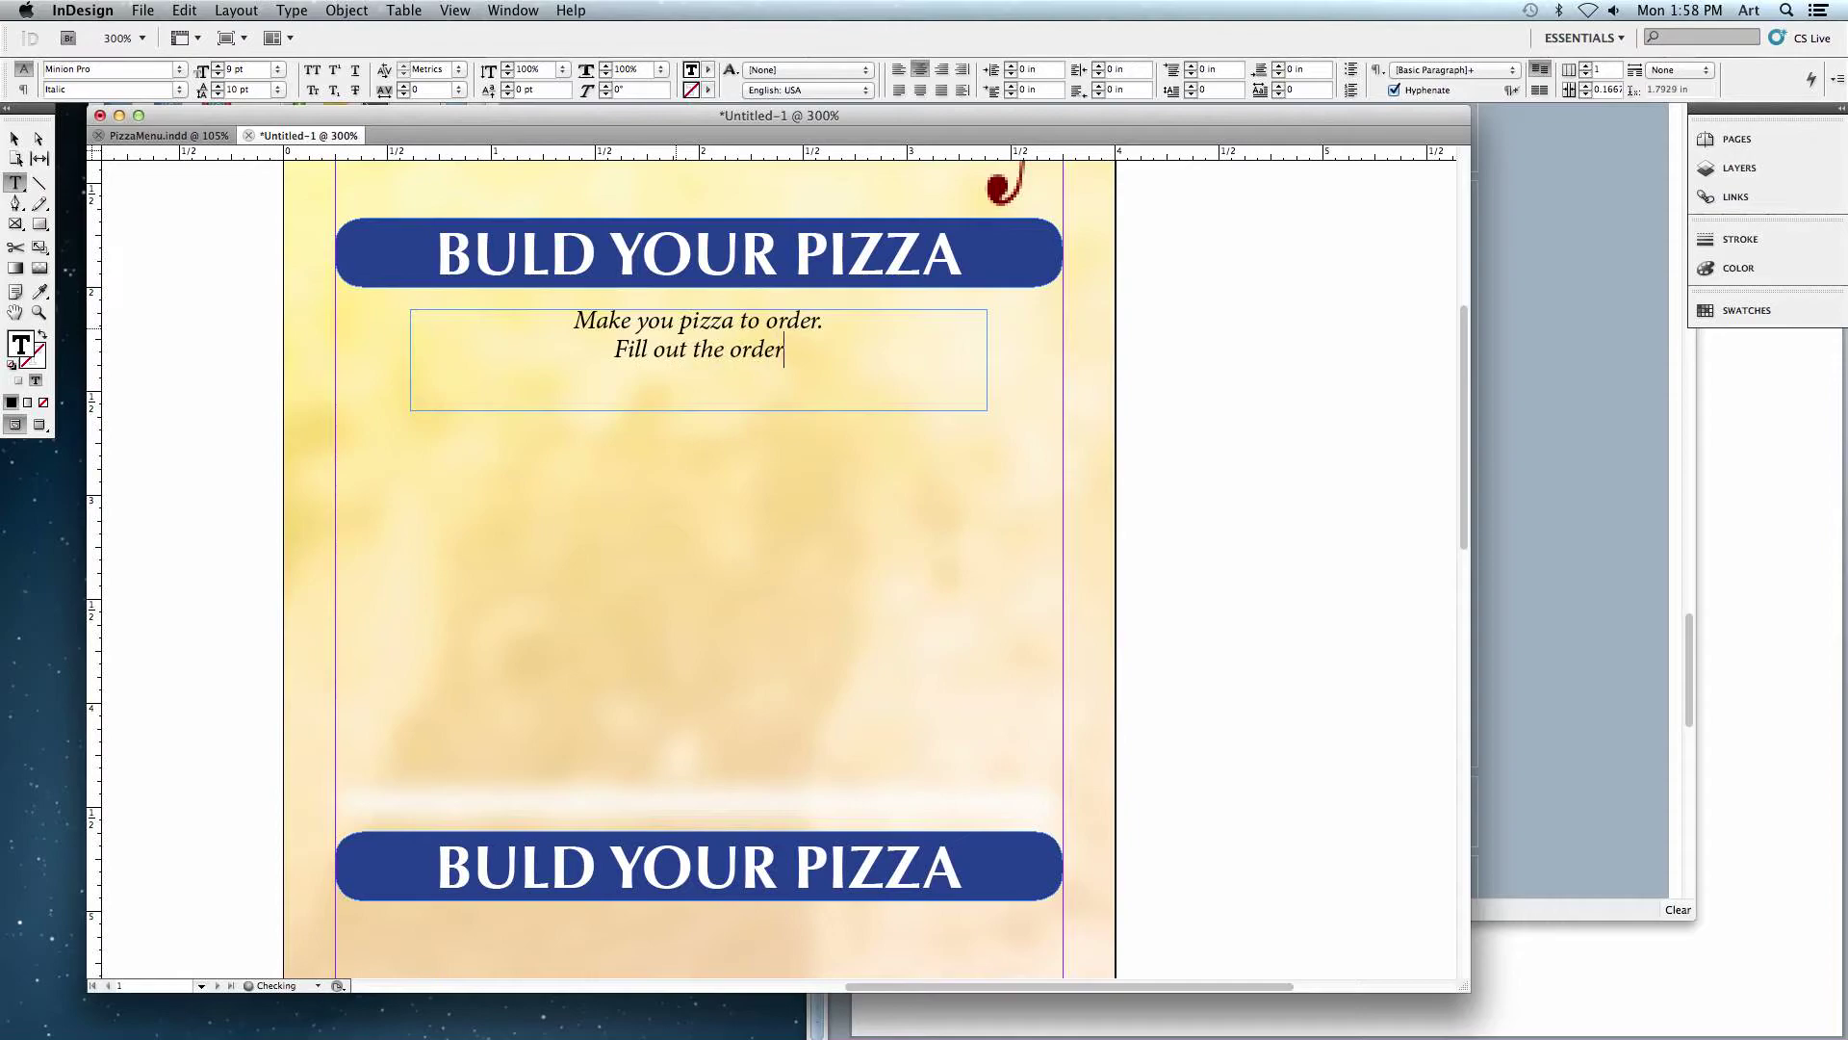
{"action": "type", "text": " c"}
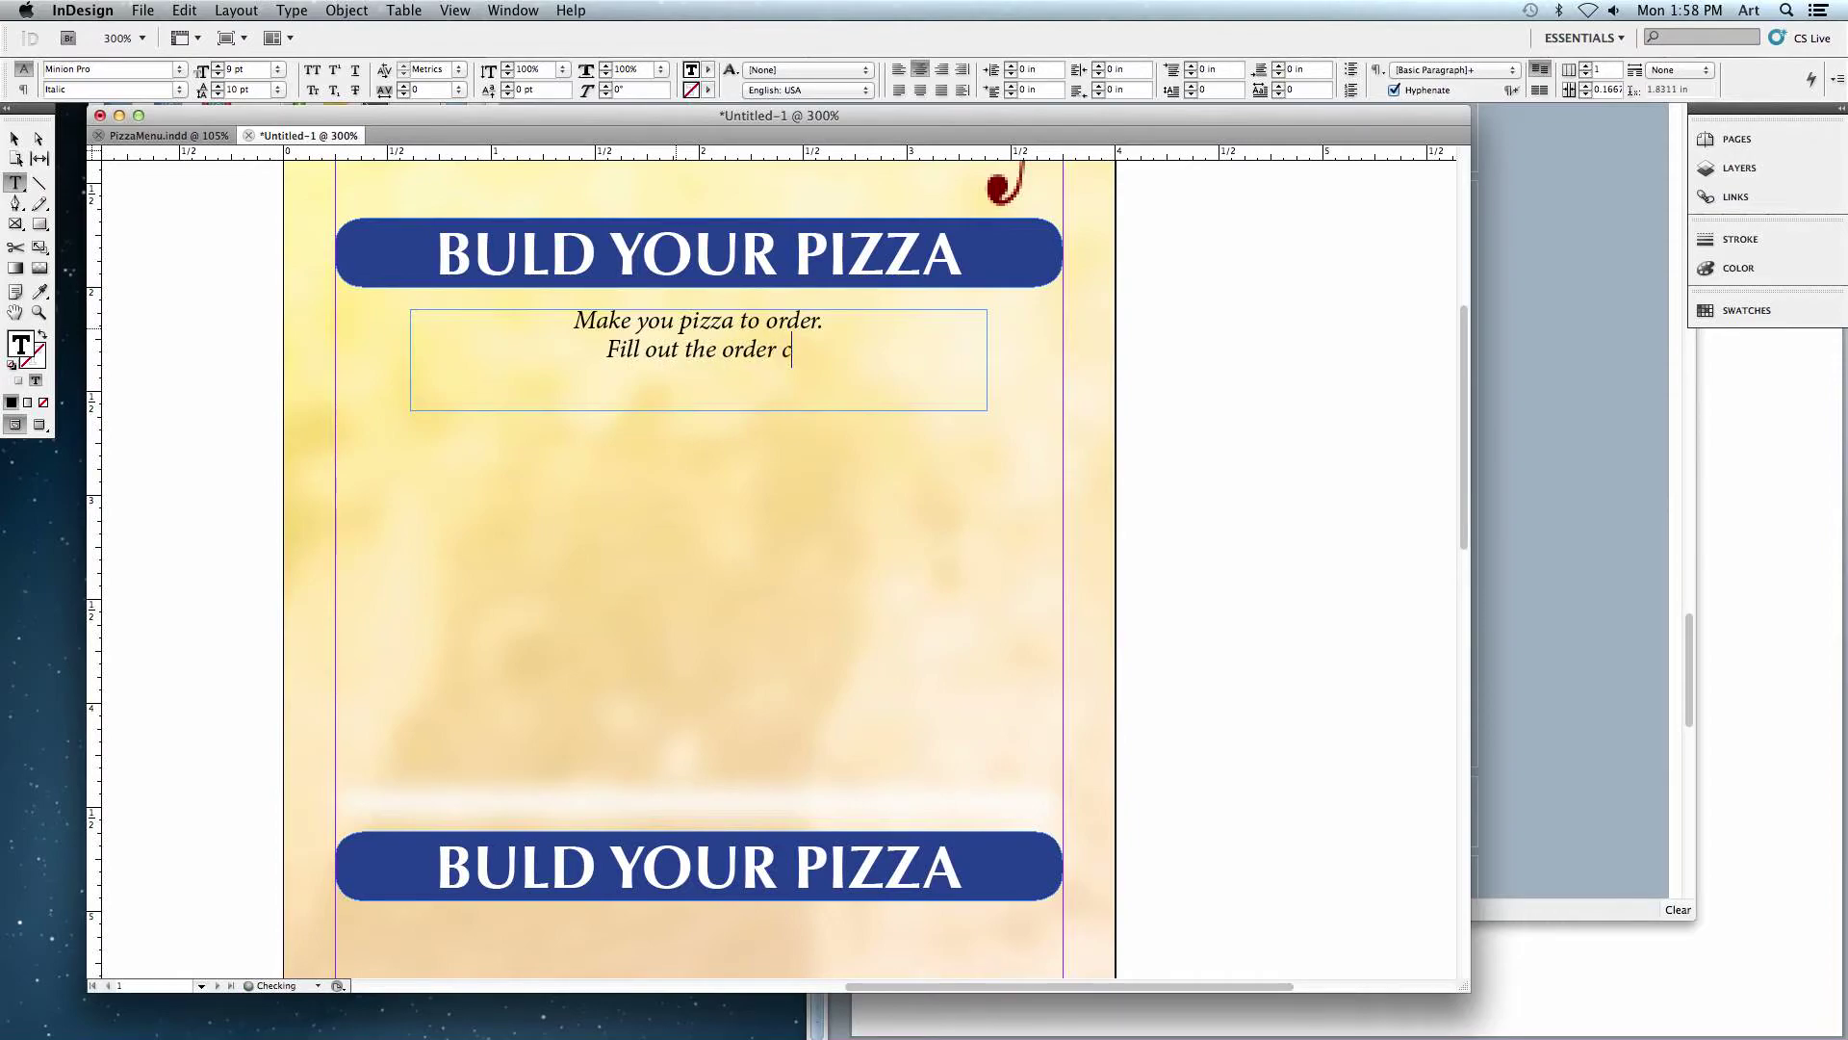
{"action": "type", "text": "ard below and bring it by a"}
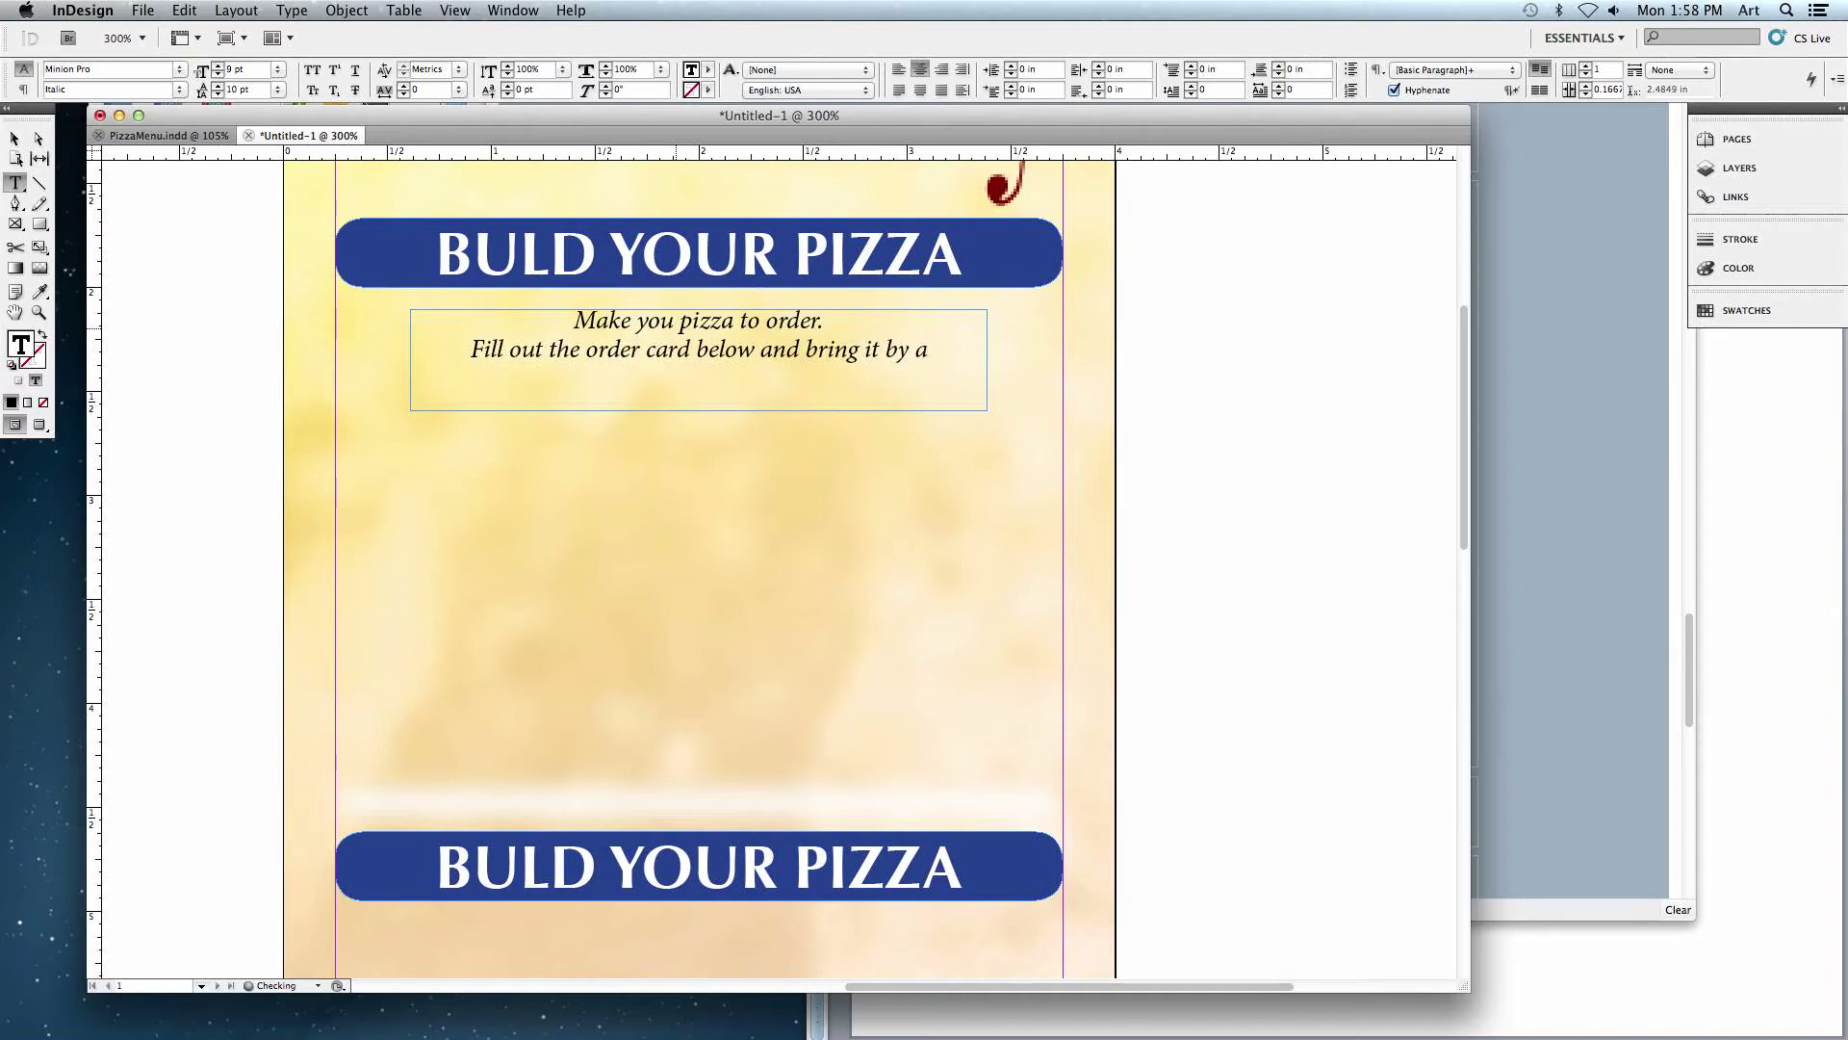
{"action": "type", "text": "ny of"}
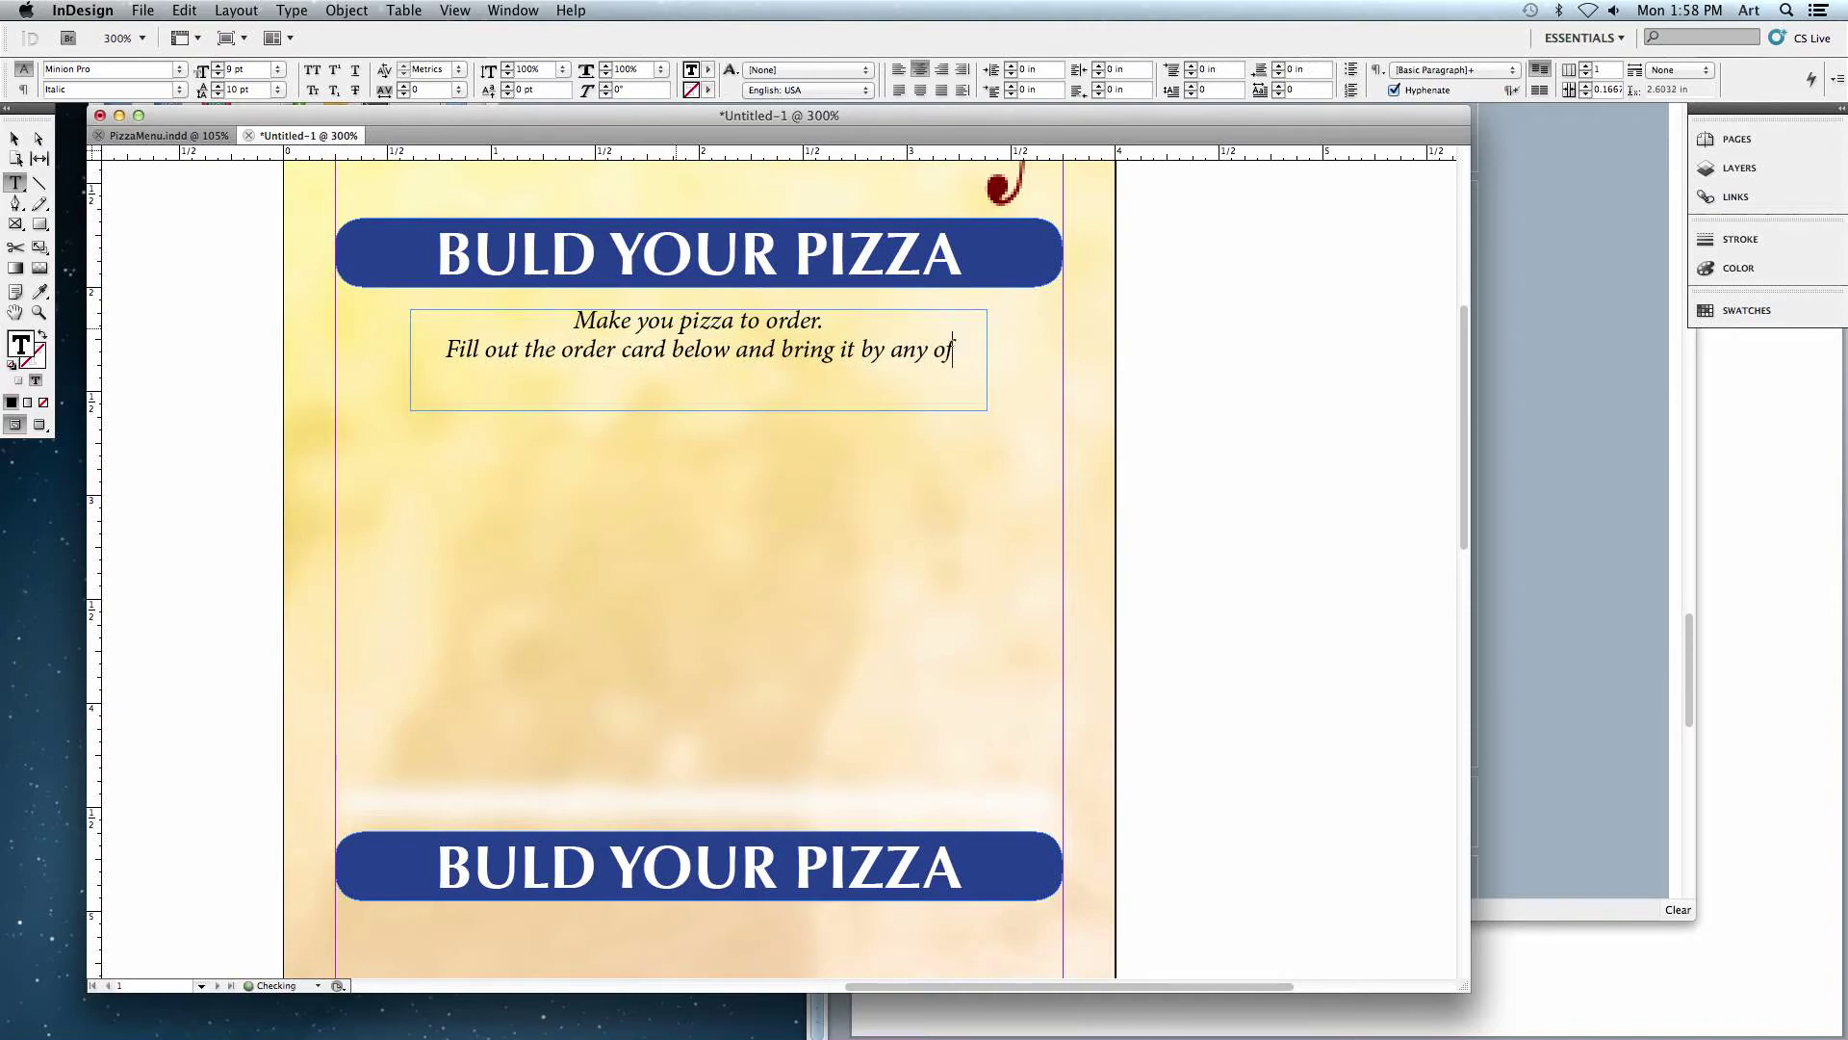
{"action": "type", "text": " our special"}
{"action": "type", "text": "ly"}
{"action": "key", "text": "BackSpace"}
{"action": "key", "text": "BackSpace"}
{"action": "type", "text": "ty l"}
{"action": "type", "text": "tali"}
{"action": "type", "text": "an sh"}
{"action": "type", "text": "ops!"}
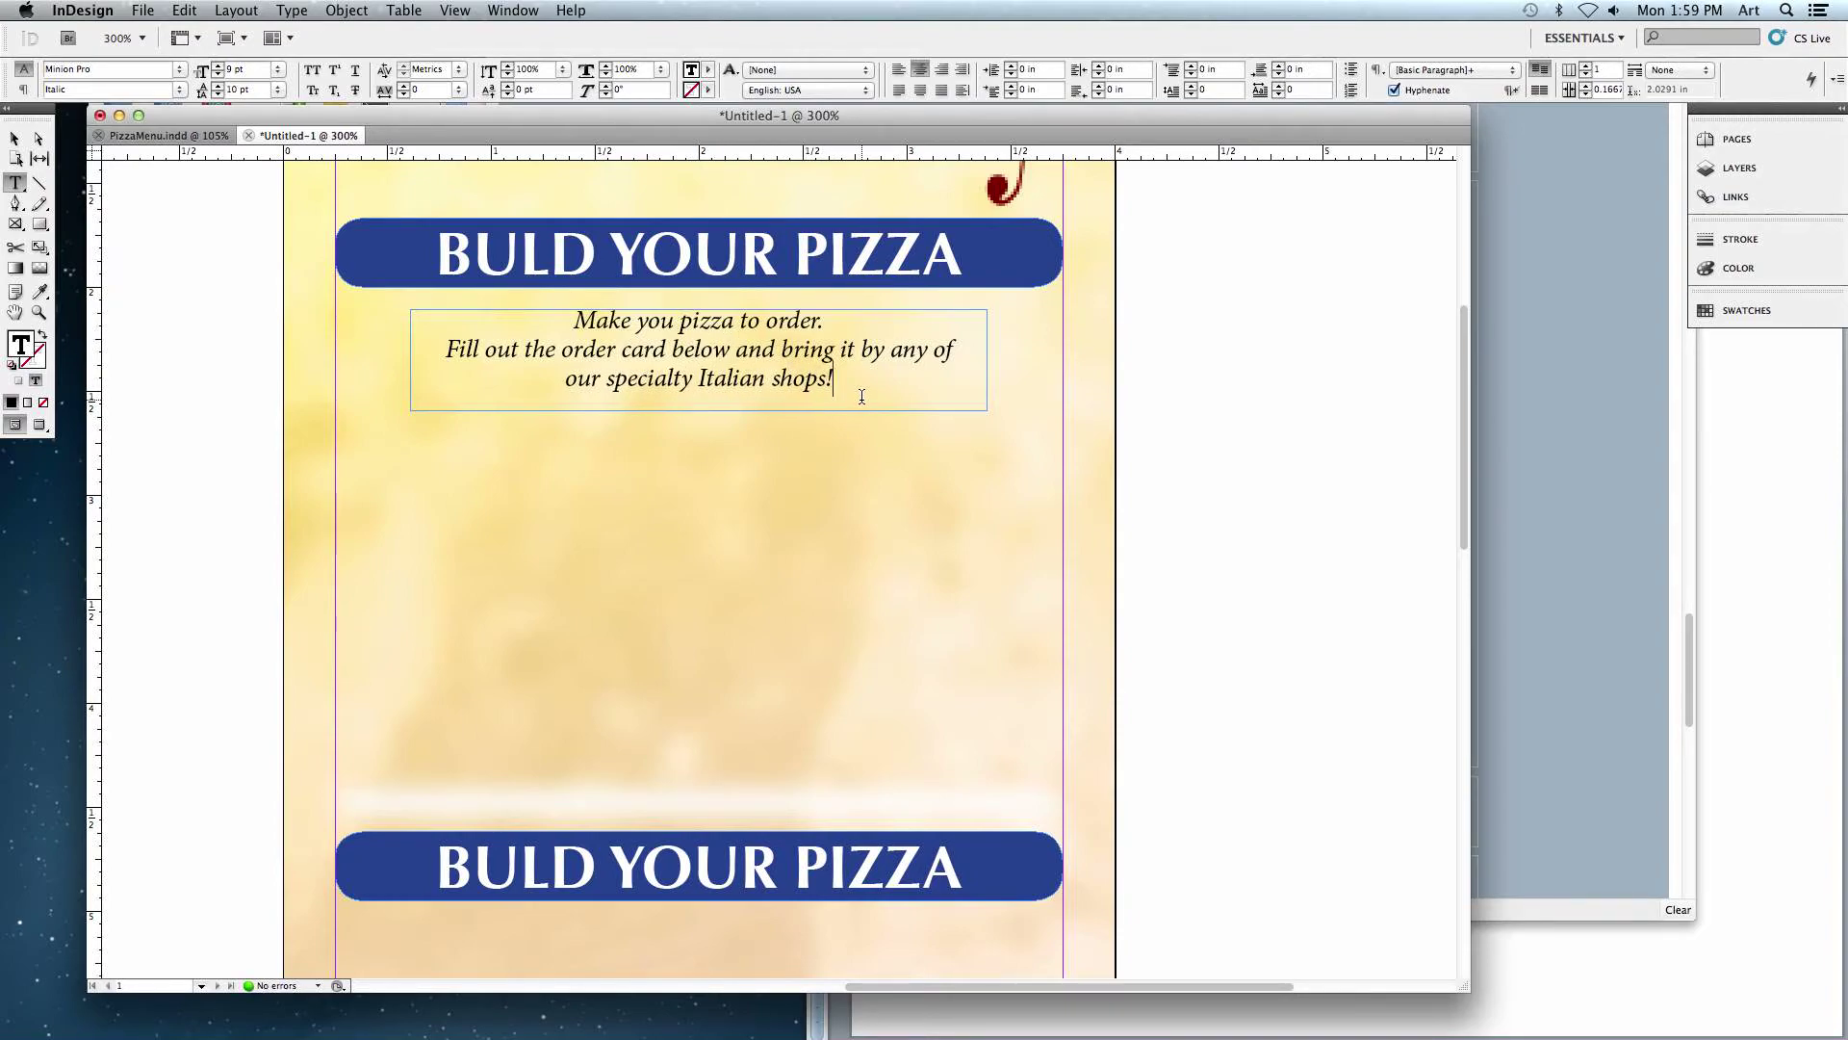
- Color the whole intro text with the blue C=100 M=90 Y=10 K=0 2 swatch
{"action": "left_click", "coordinate": [822, 381]}
{"action": "left_click_drag", "start_coordinate": [822, 381], "coordinate": [553, 317]}
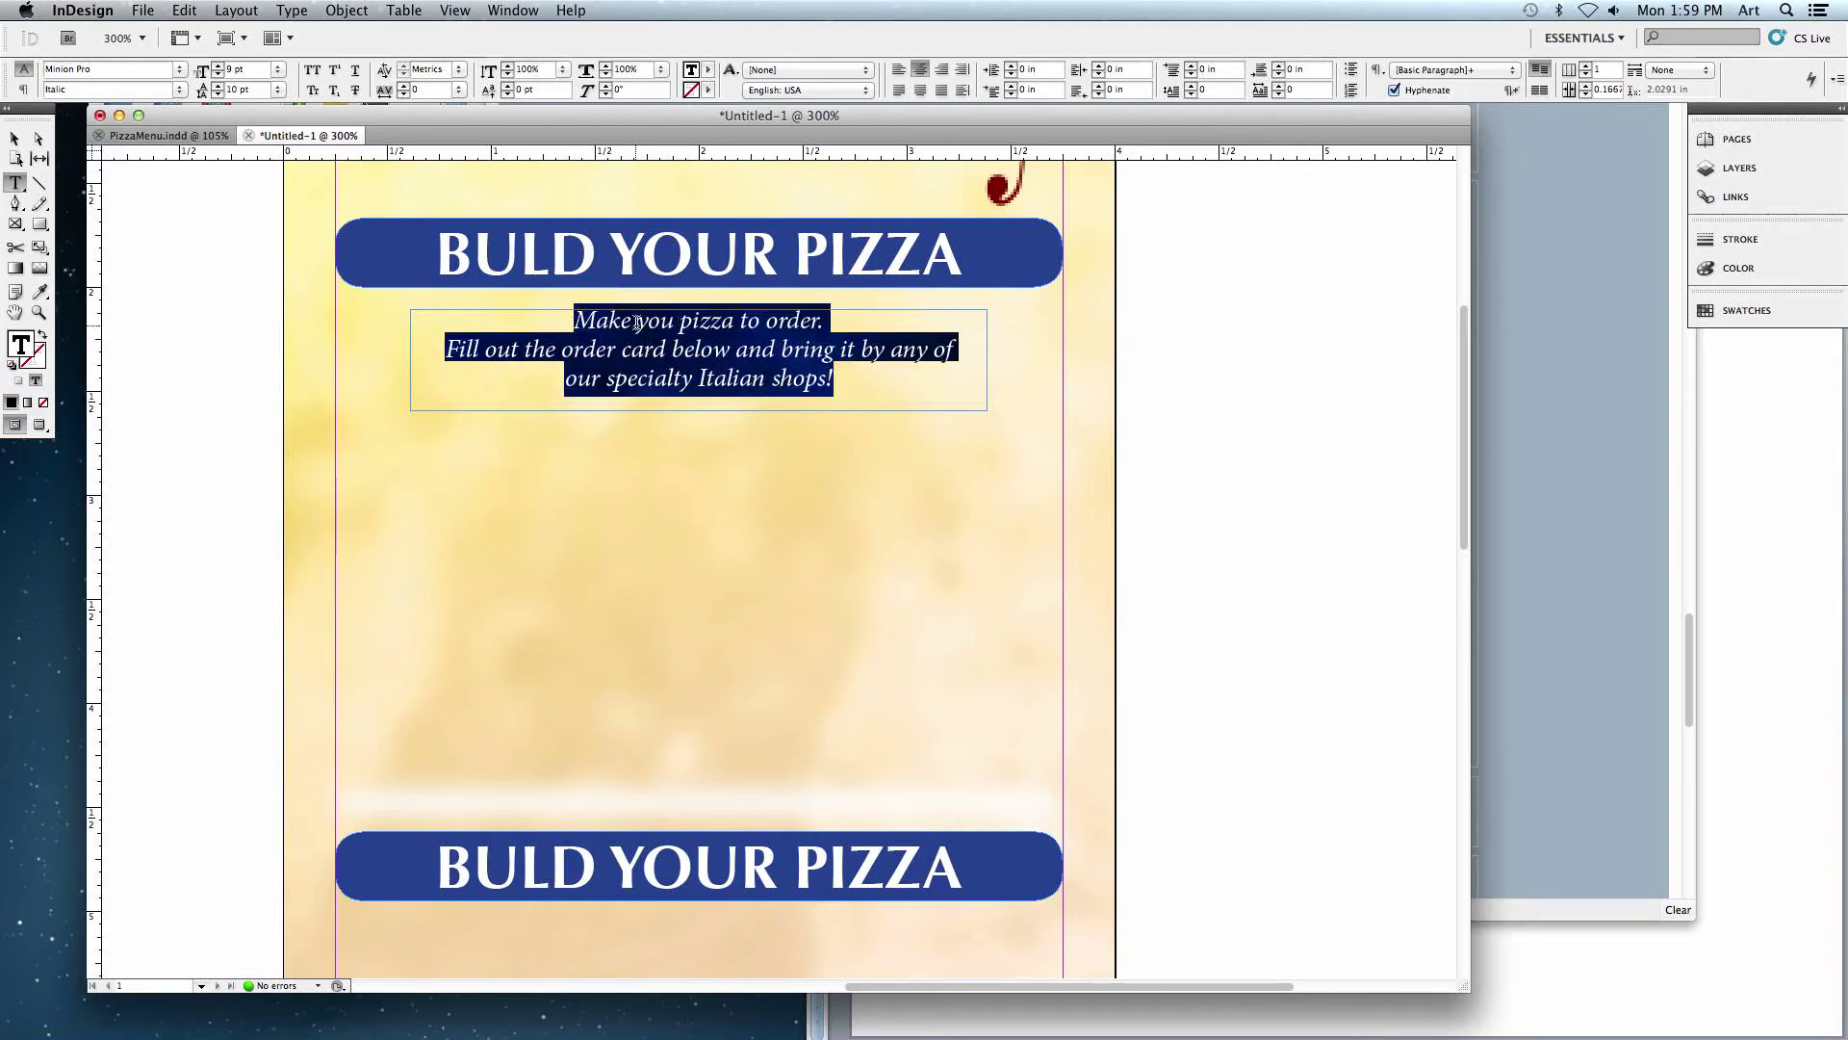
{"action": "left_click", "coordinate": [710, 70]}
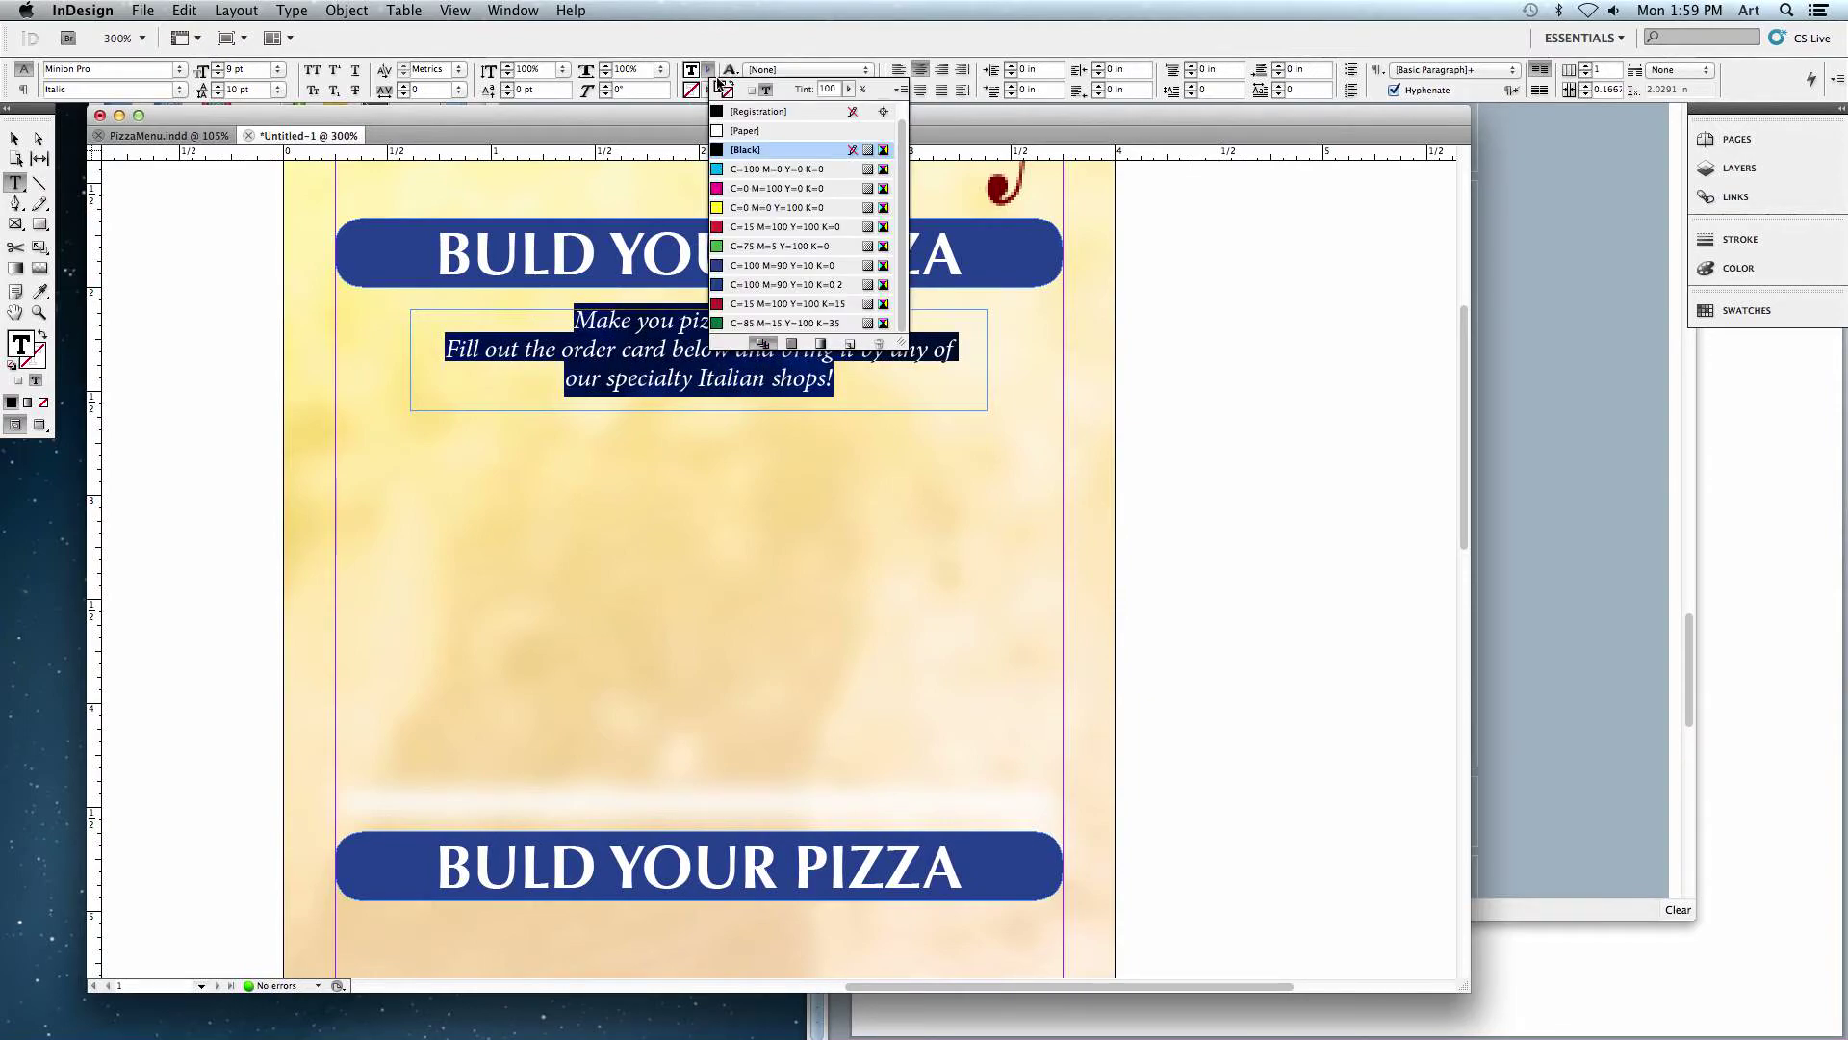
{"action": "left_click", "coordinate": [736, 284]}
{"action": "left_click", "coordinate": [643, 349]}
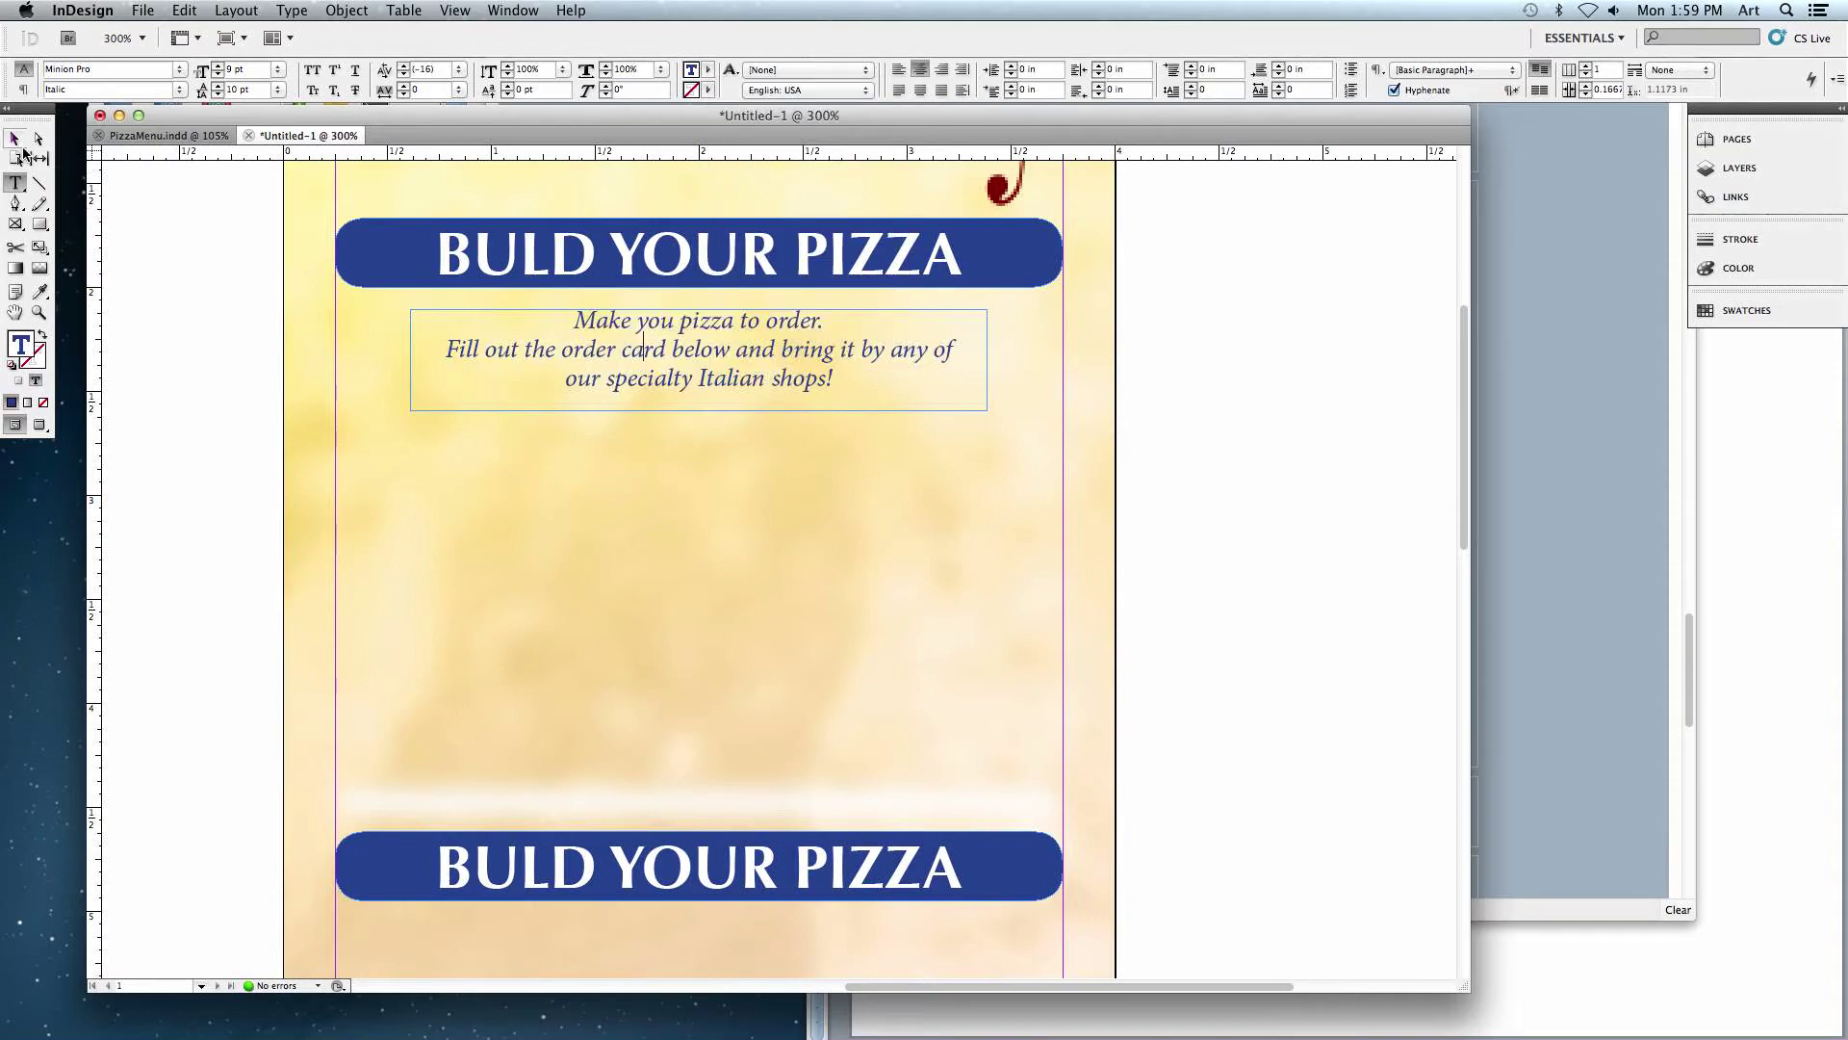
- Shorten the intro text frame to fit its three lines and move it closer to the blue heading
{"action": "left_click", "coordinate": [19, 142]}
{"action": "left_click_drag", "start_coordinate": [698, 411], "coordinate": [632, 335]}
{"action": "left_click", "coordinate": [1213, 404]}
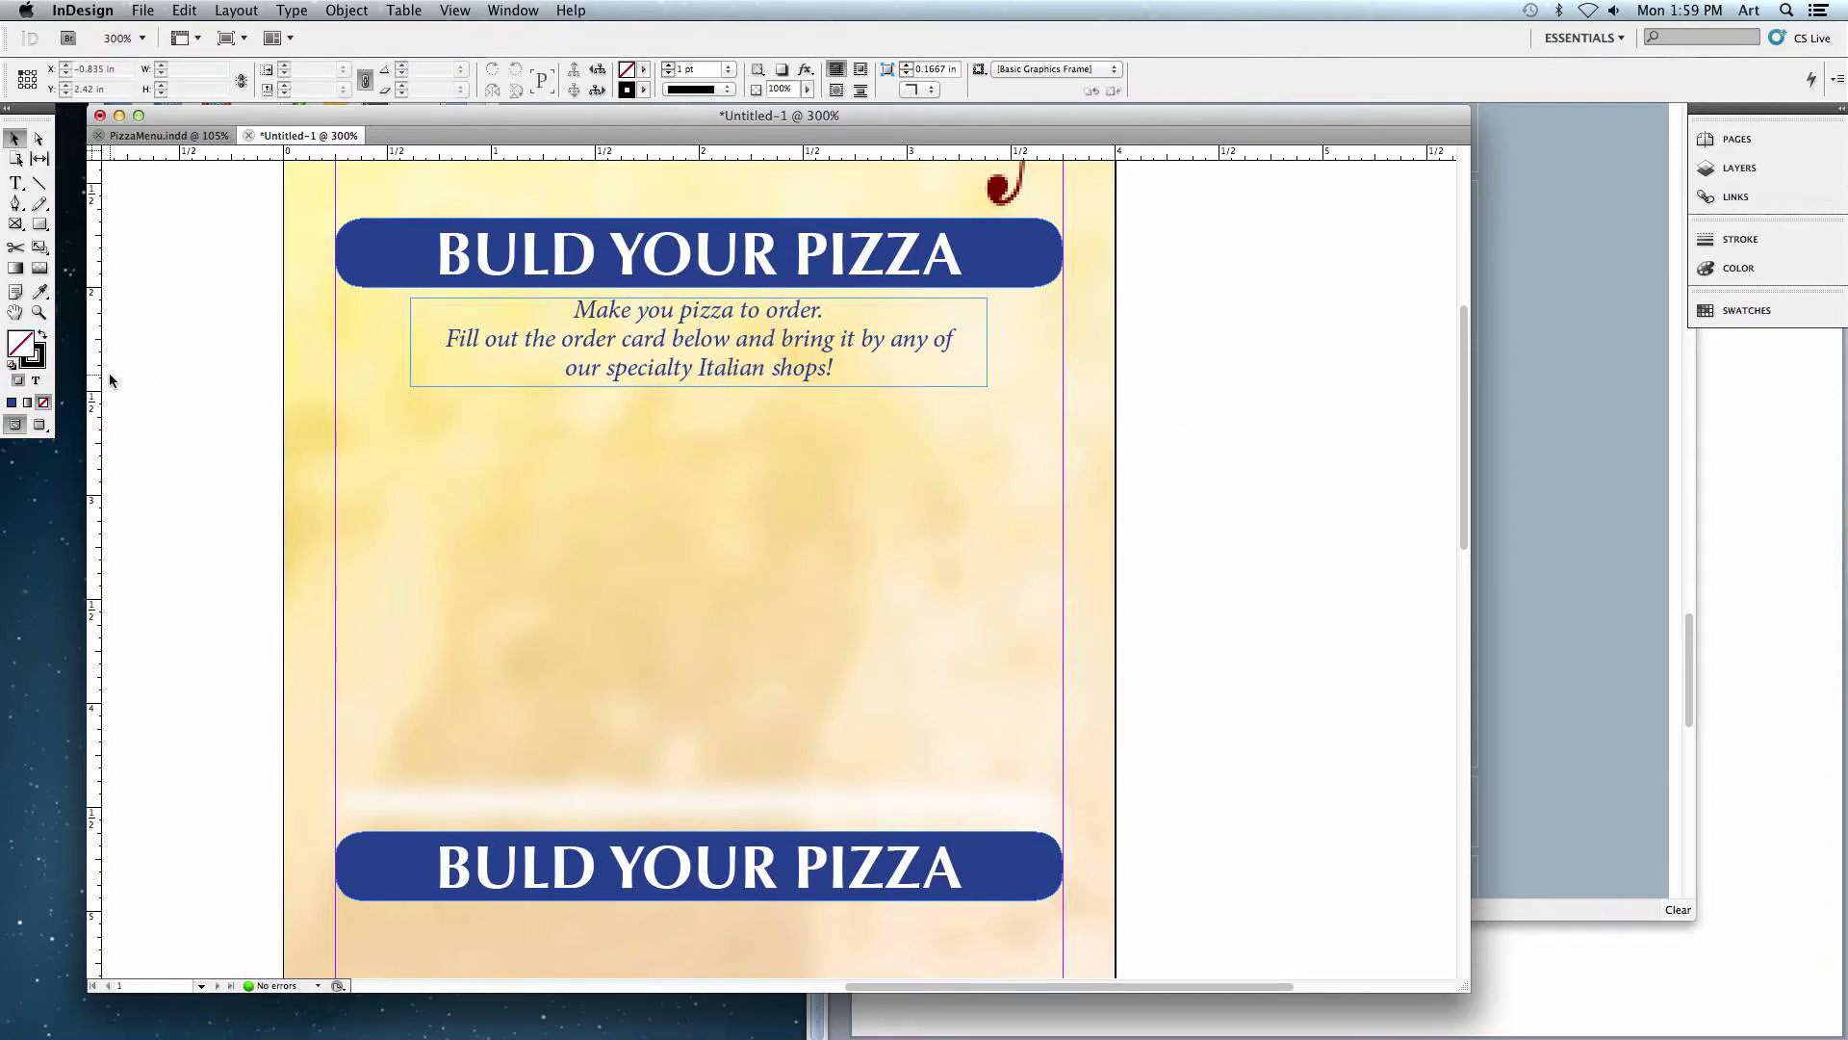
- Draw a text frame about 3.5 in wide and 1.75 in high below the intro with tabbed headings Size, Bread, Sauce, plus an indented new line
{"action": "left_click", "coordinate": [15, 183]}
{"action": "left_click_drag", "start_coordinate": [340, 407], "coordinate": [1063, 771]}
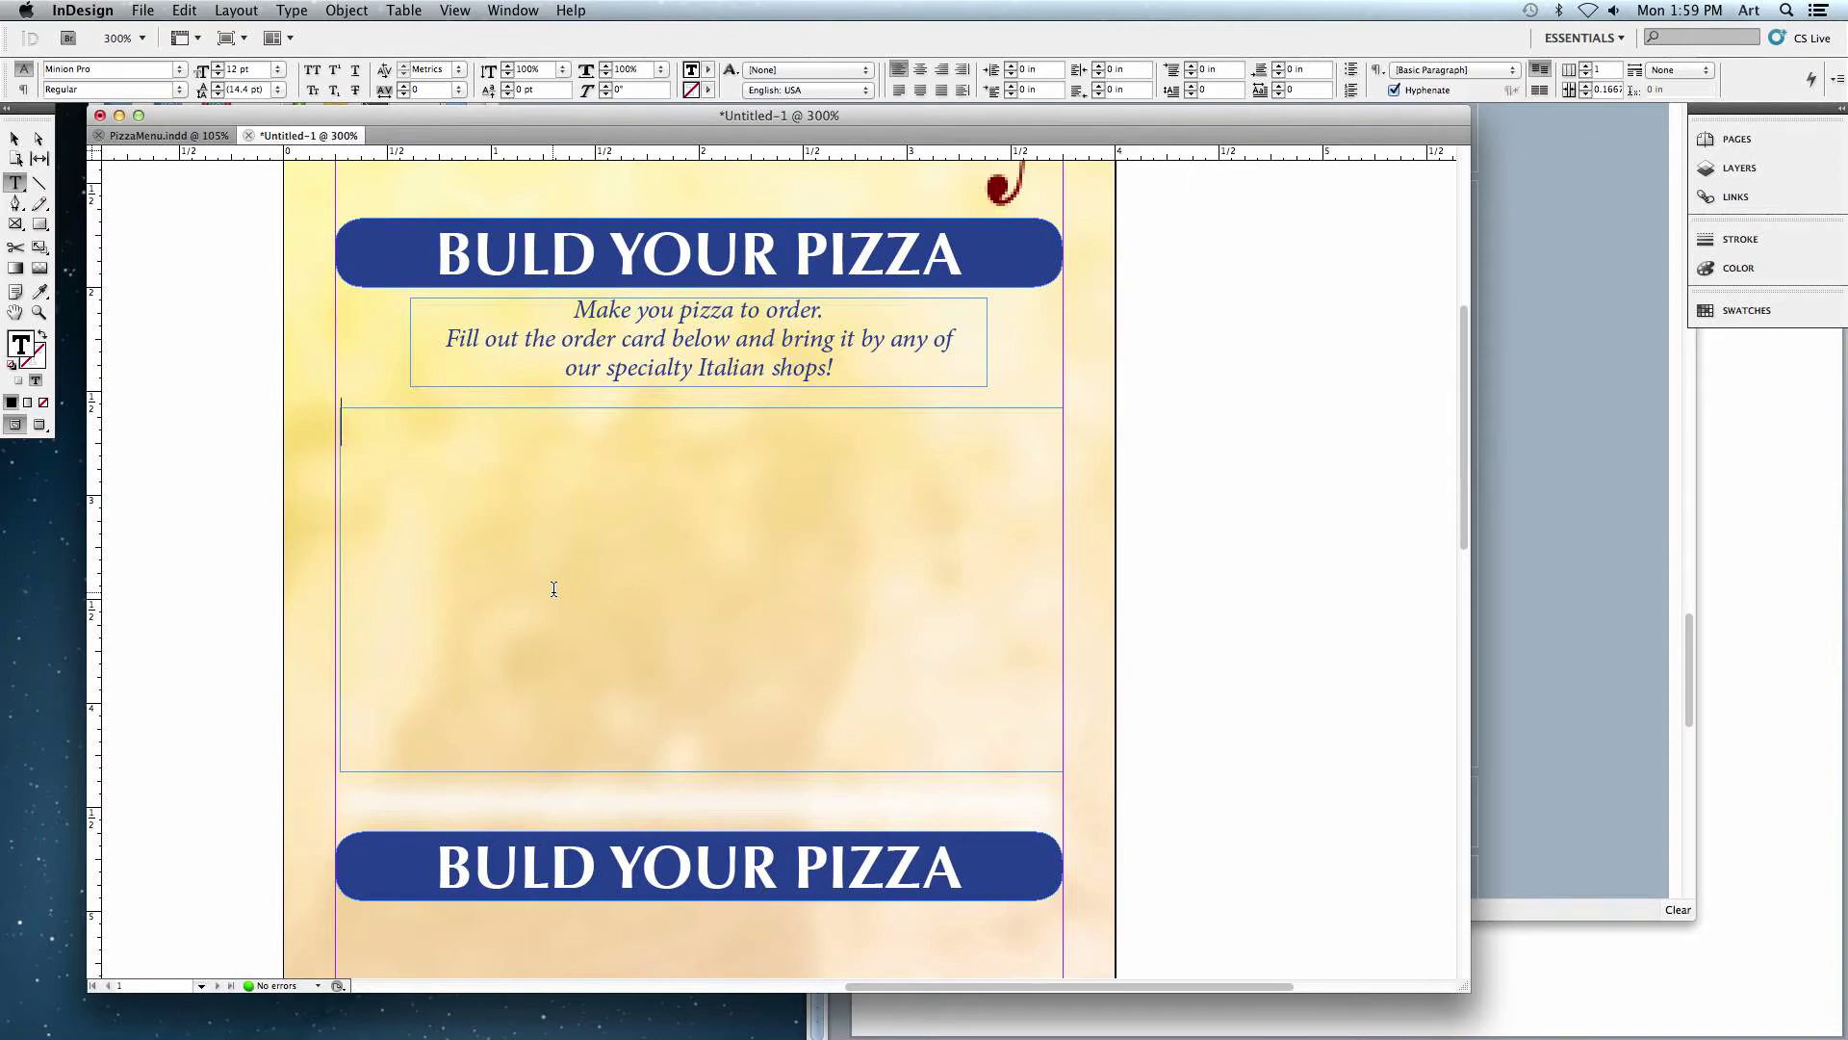
{"action": "type", "text": "Size"}
{"action": "key", "text": "Tab"}
{"action": "type", "text": "Bread"}
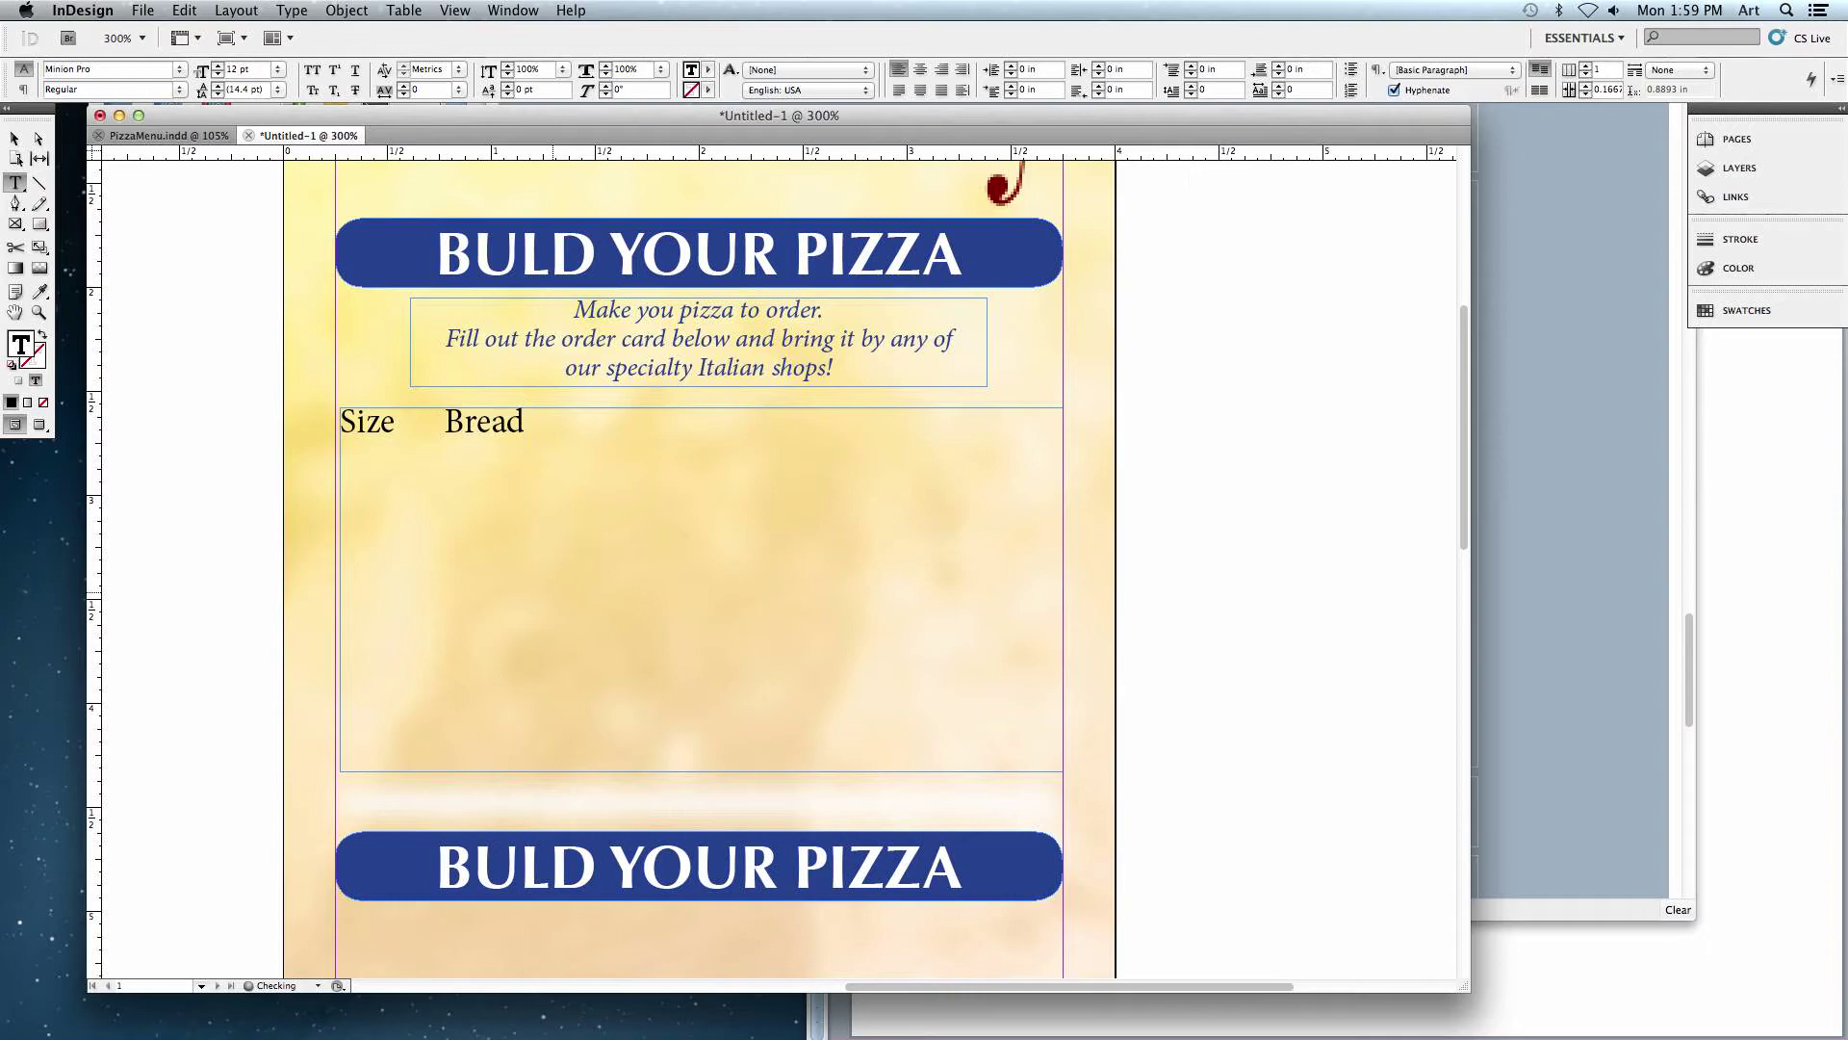
{"action": "key", "text": "Tab"}
{"action": "type", "text": "Sauce"}
{"action": "key", "text": "Return"}
{"action": "key", "text": "Tab"}
{"action": "type", "text": "skz=dfa"}
{"action": "key", "text": "BackSpace"}
{"action": "key", "text": "BackSpace"}
{"action": "key", "text": "BackSpace"}
{"action": "key", "text": "BackSpace"}
{"action": "key", "text": "BackSpace"}
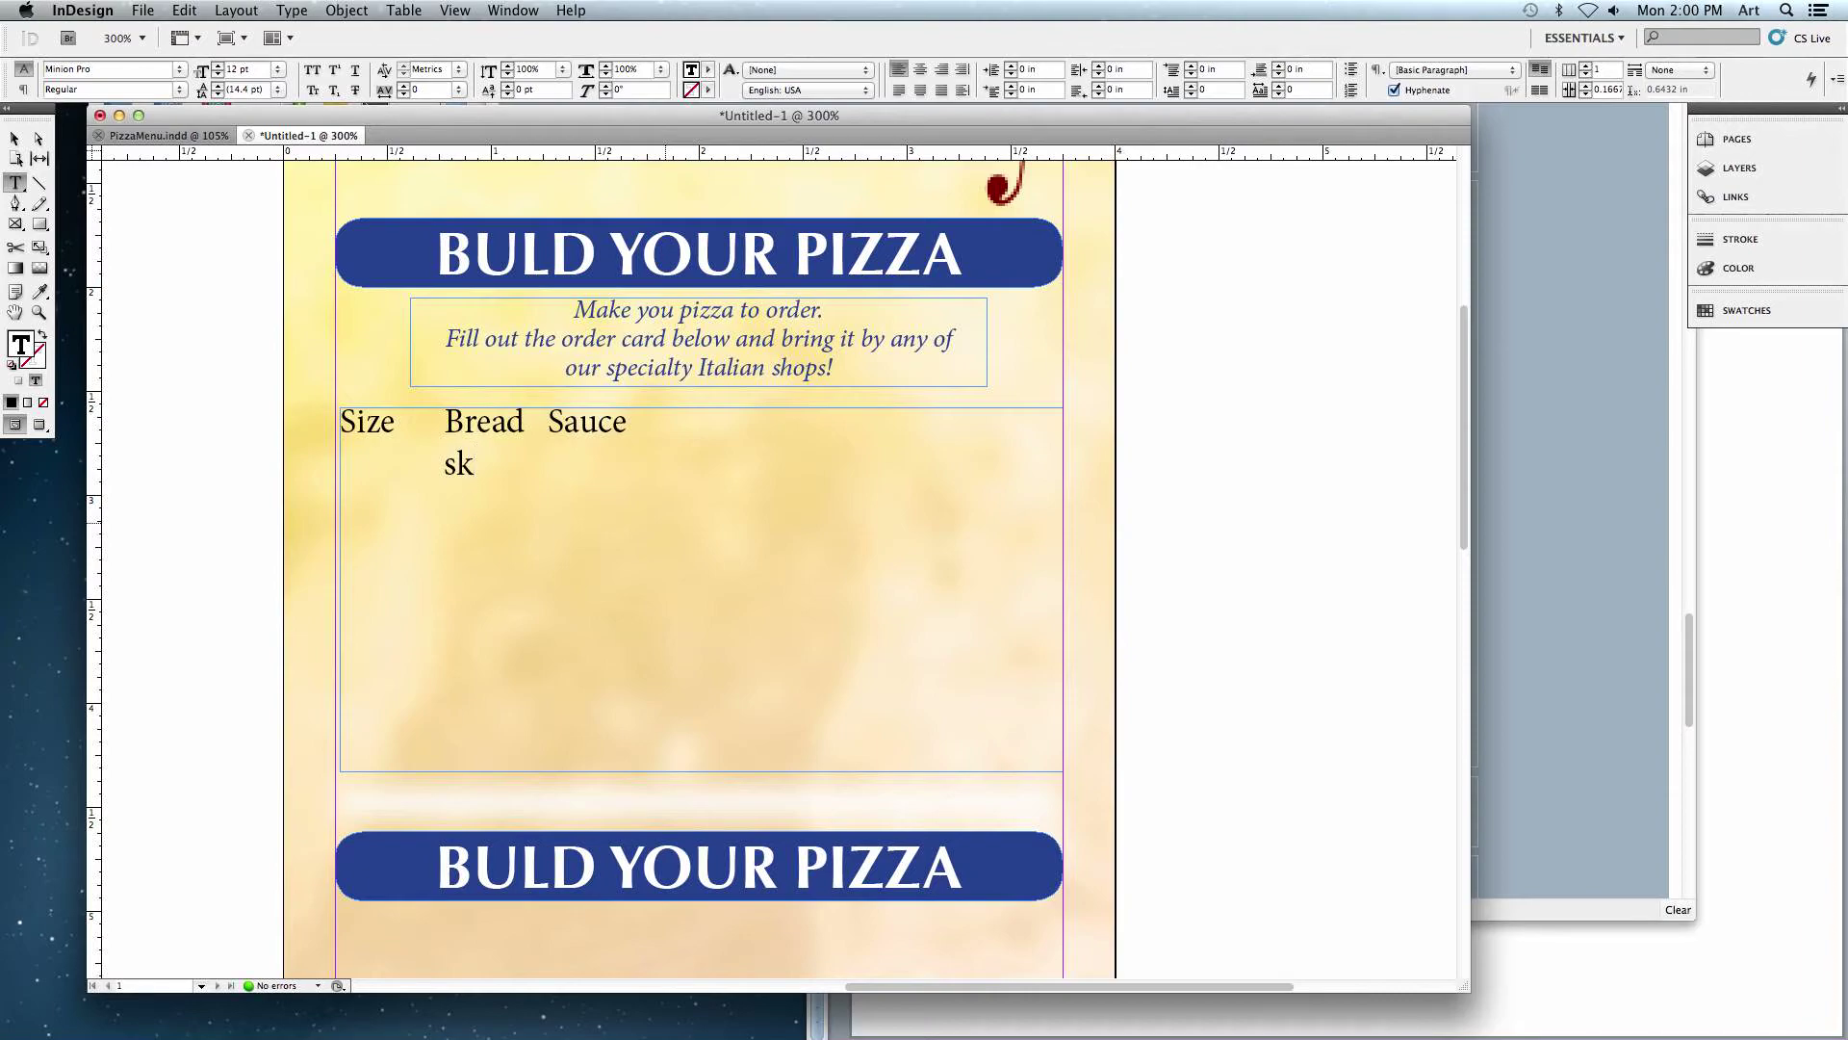
{"action": "key", "text": "BackSpace"}
{"action": "key", "text": "BackSpace"}
- Insert the Zapf Dingbats shadowed square glyph as a checkbox on the line below Bread, using an enlarged Glyphs panel, and close the panel
{"action": "left_click", "coordinate": [292, 11]}
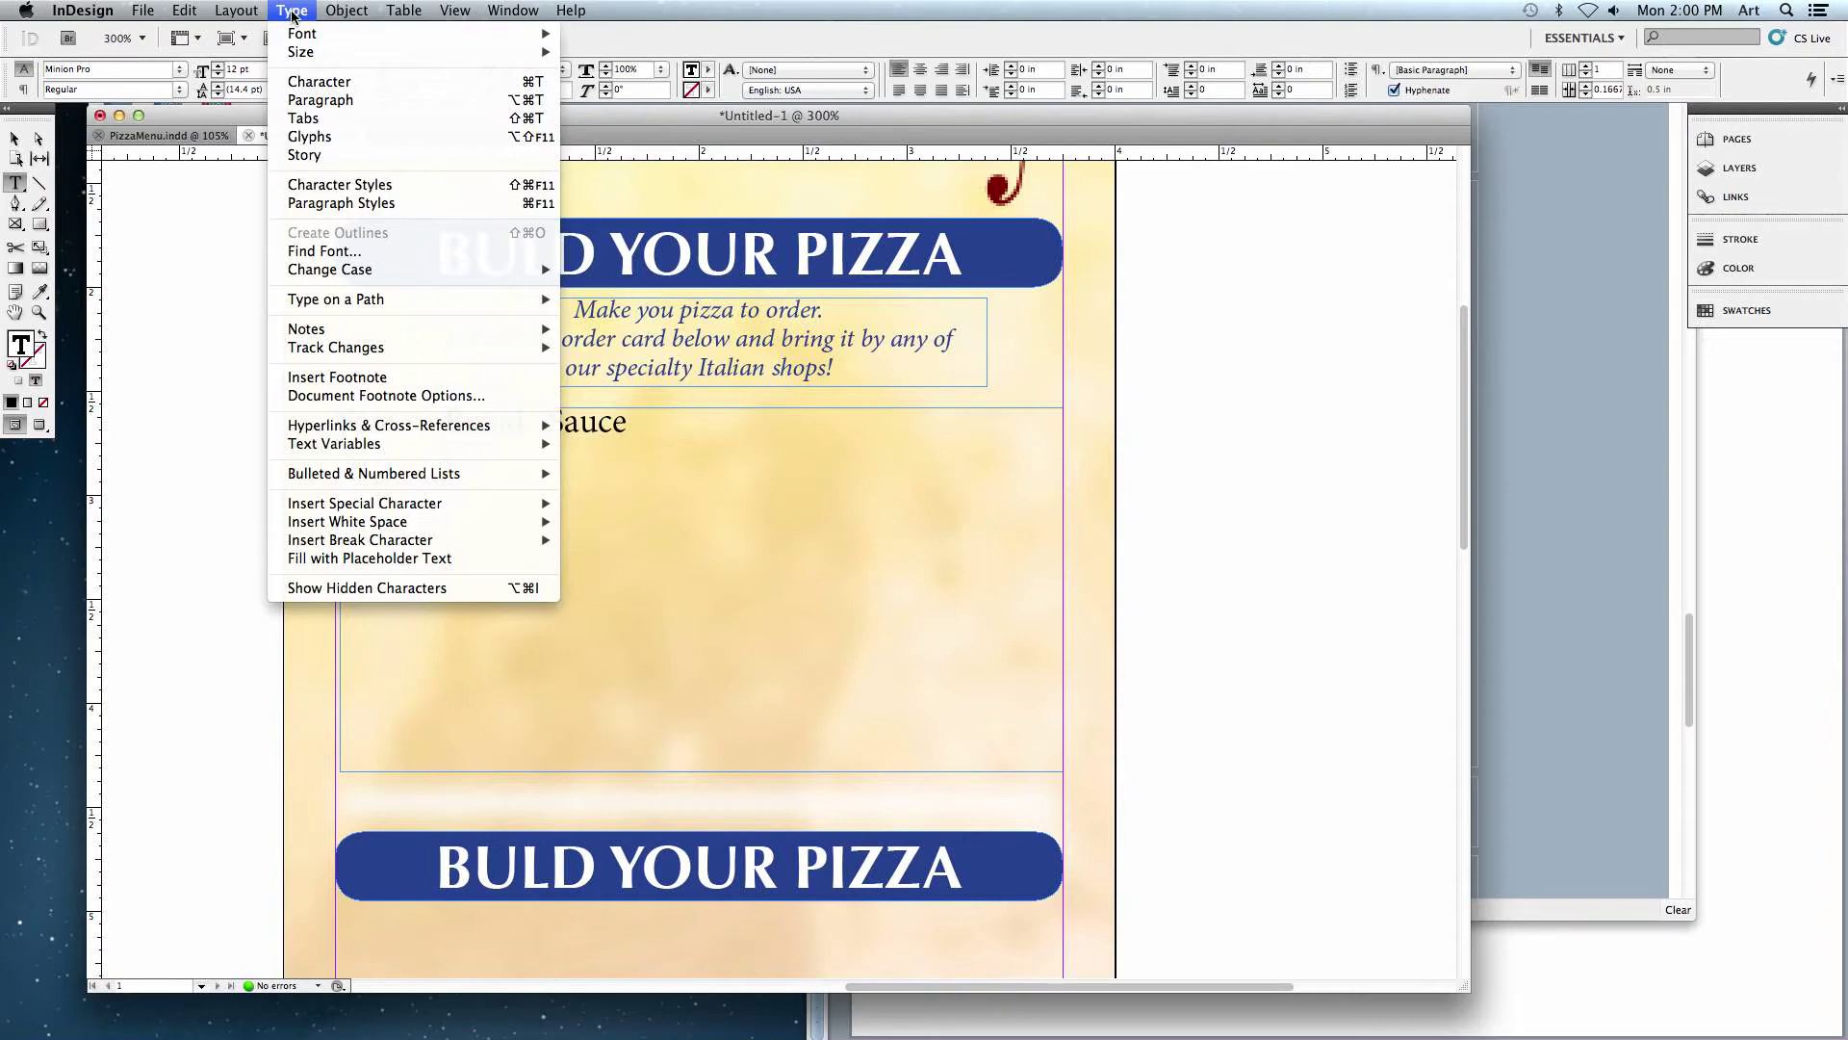
{"action": "left_click", "coordinate": [309, 138]}
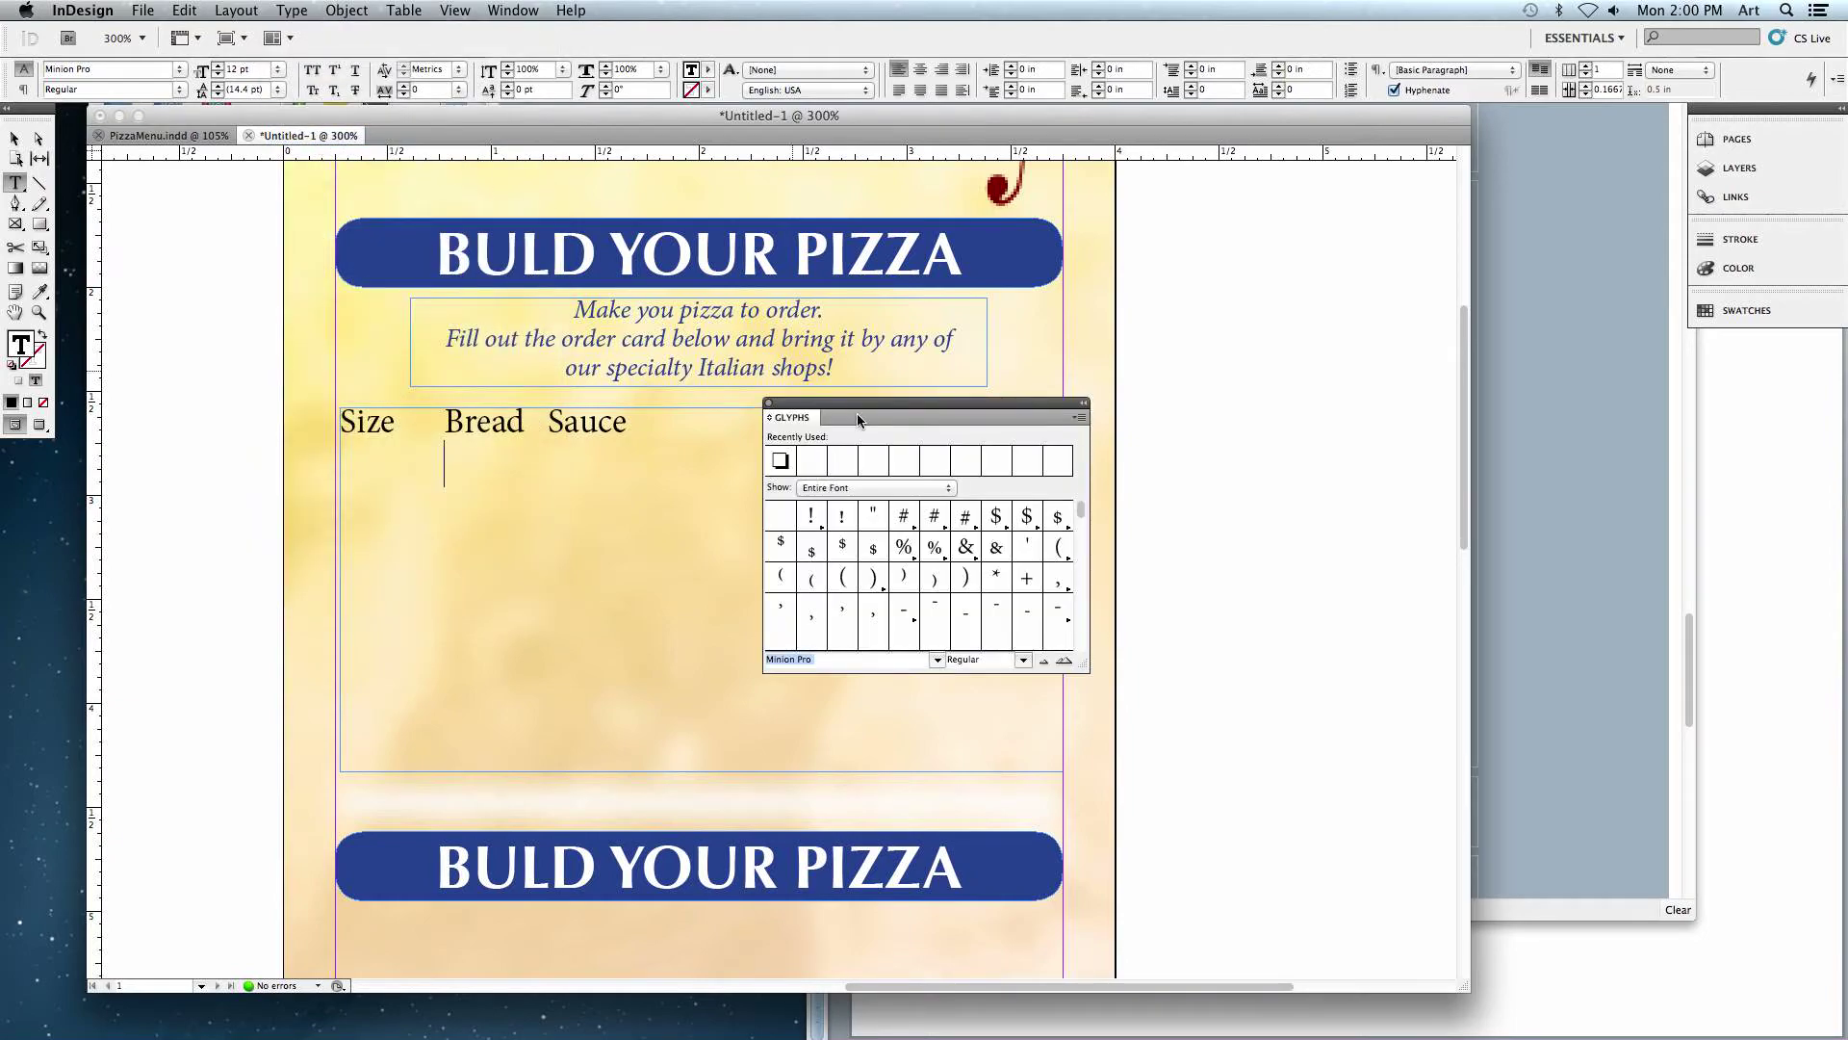
{"action": "left_click_drag", "start_coordinate": [856, 404], "coordinate": [876, 270]}
{"action": "left_click_drag", "start_coordinate": [1091, 532], "coordinate": [1232, 658]}
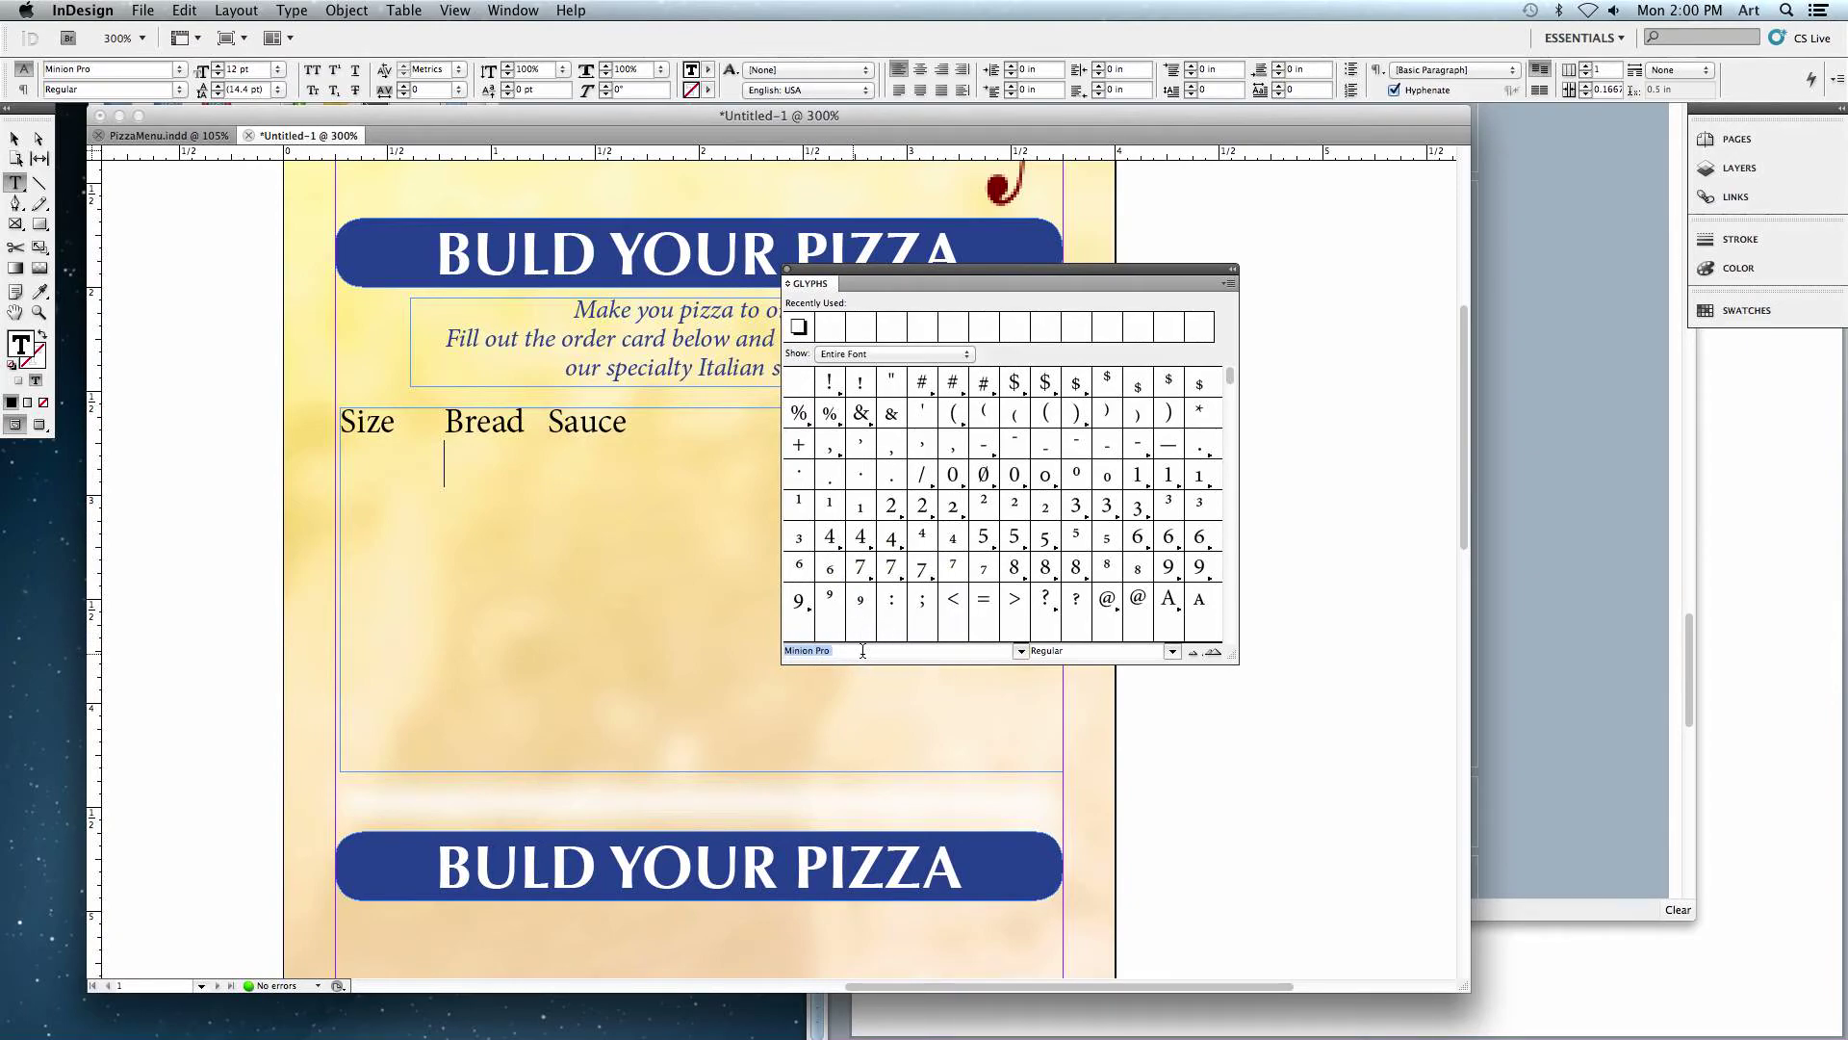
{"action": "left_click", "coordinate": [1020, 652]}
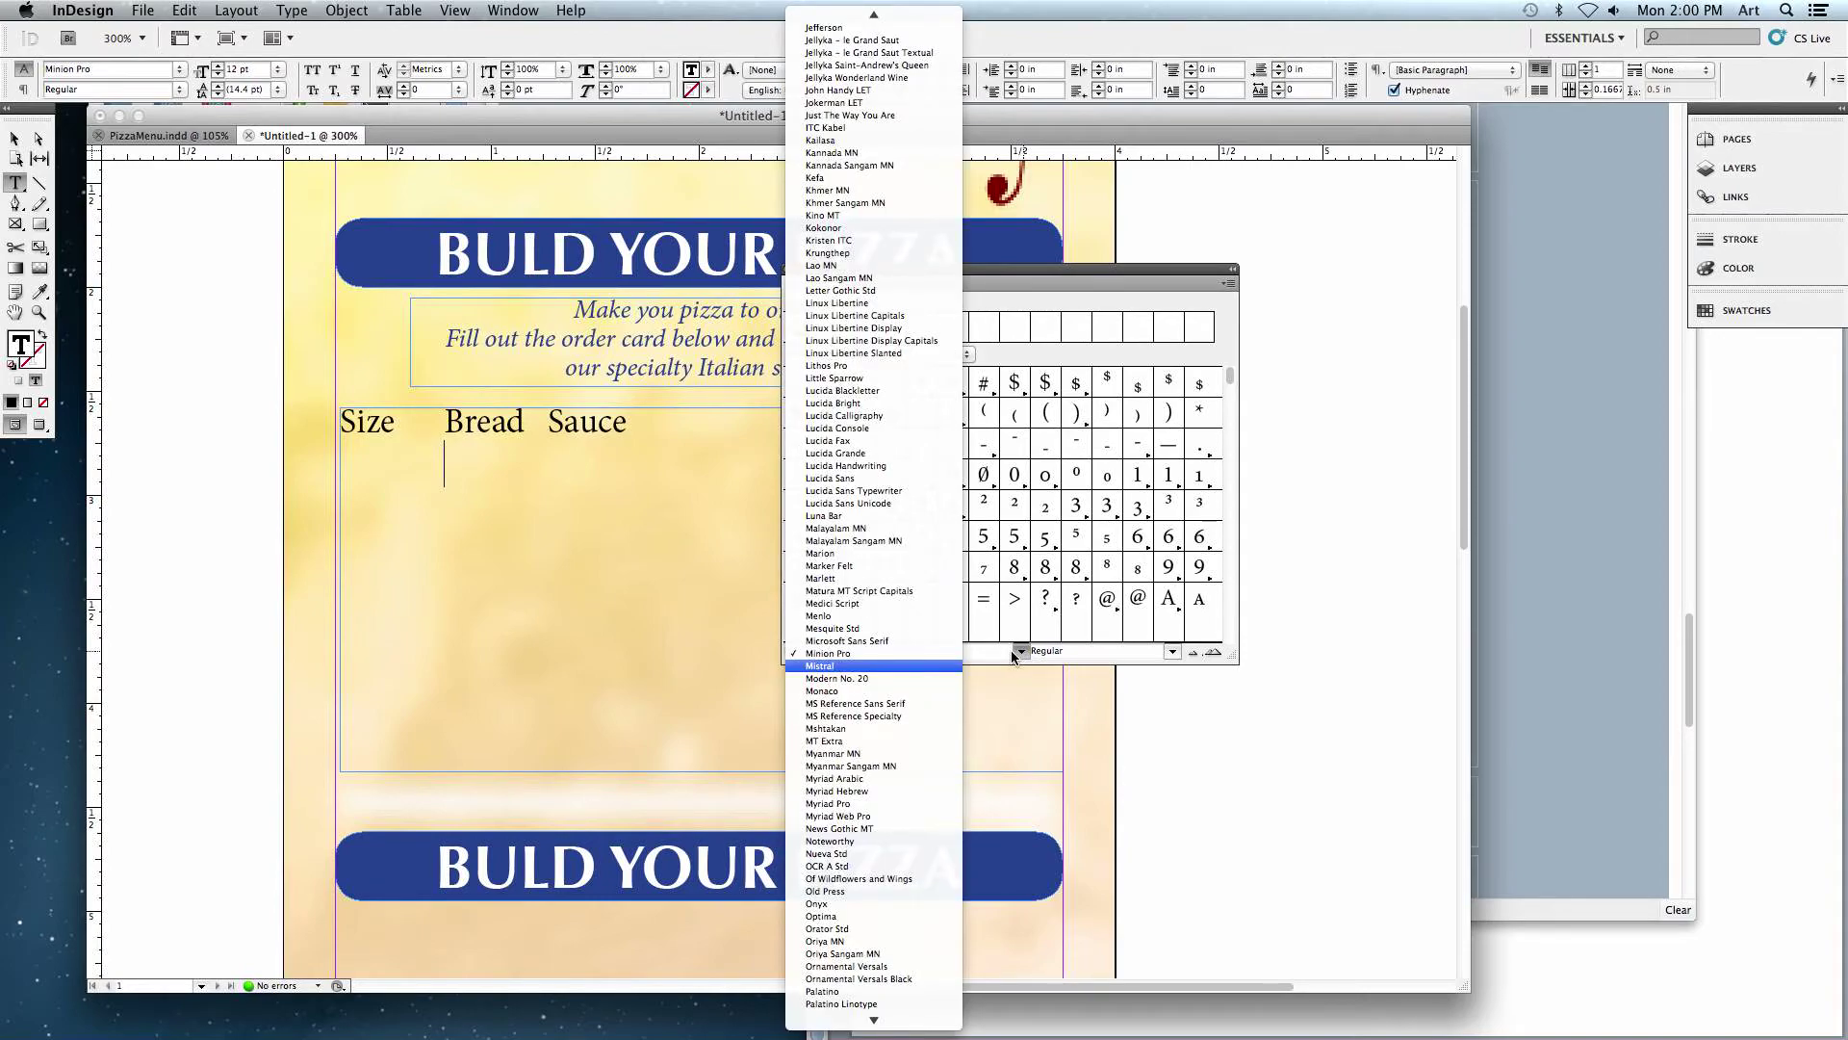
{"action": "key", "text": "z"}
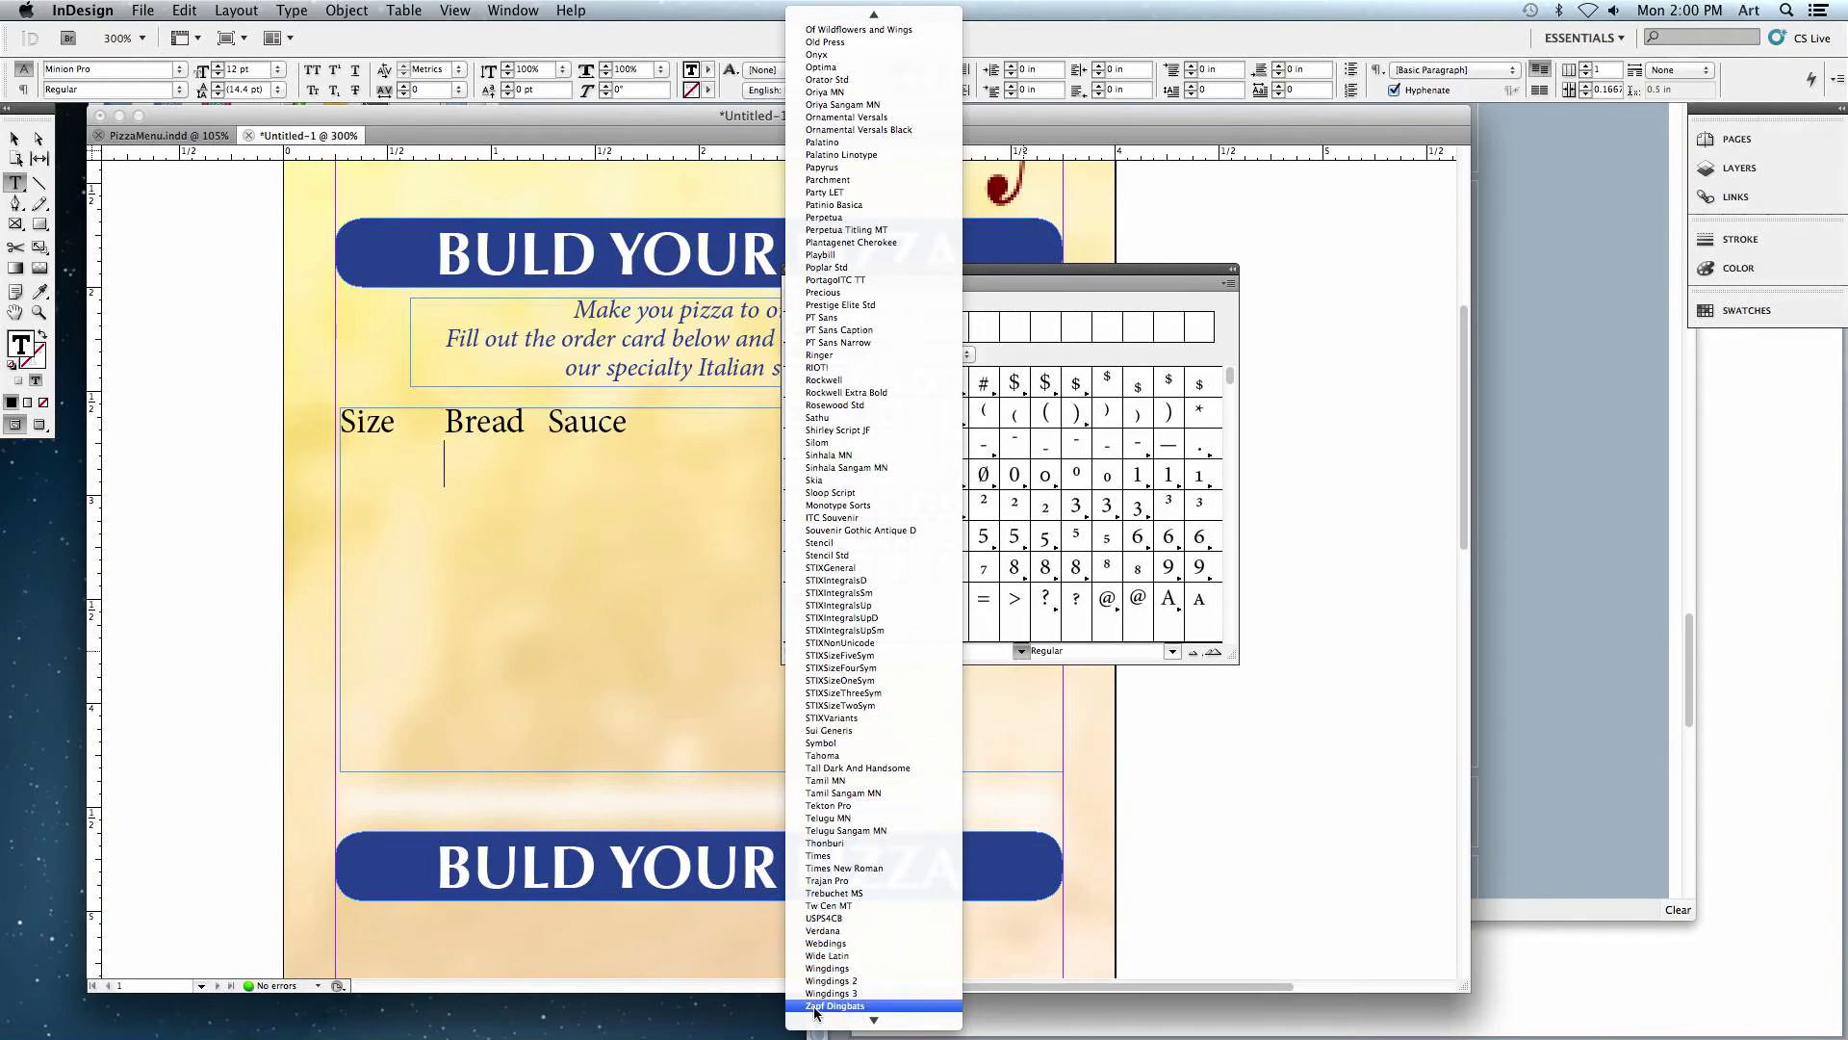
{"action": "left_click", "coordinate": [869, 1007]}
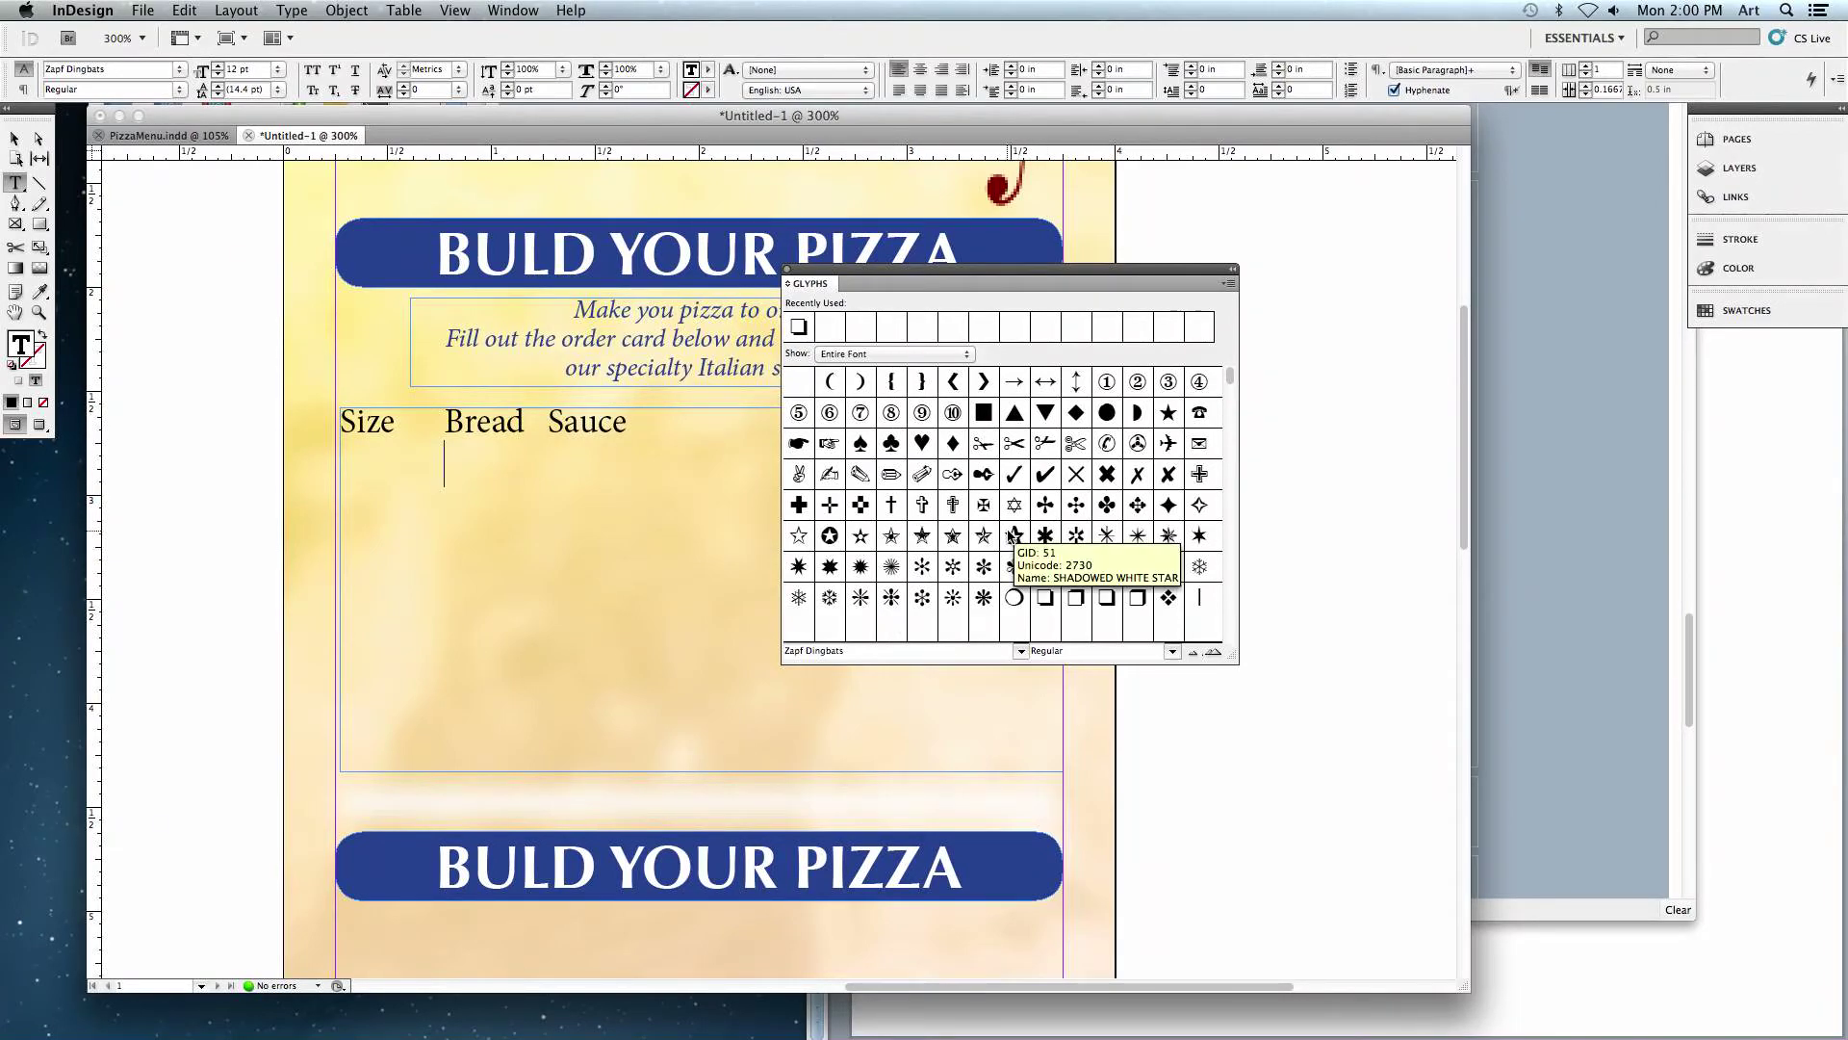
{"action": "double_click", "coordinate": [1043, 601]}
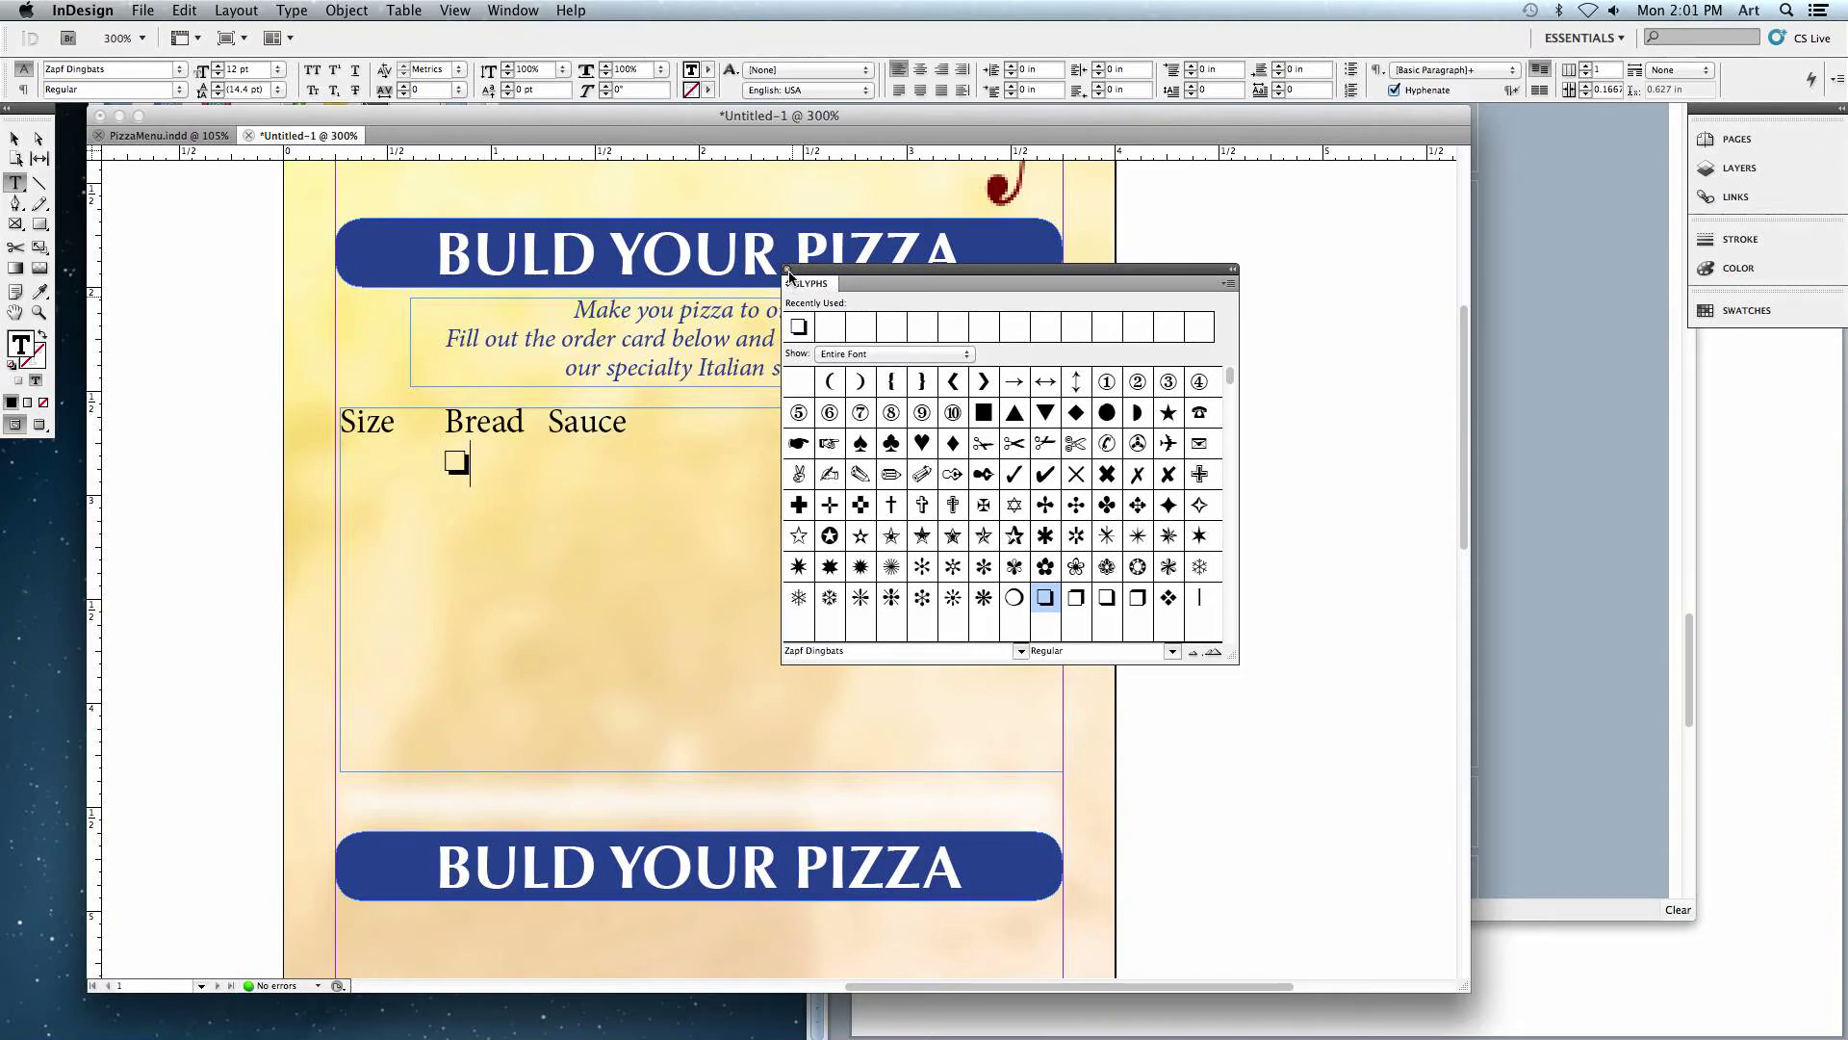
{"action": "left_click", "coordinate": [788, 271]}
{"action": "type", "text": "Sma"}
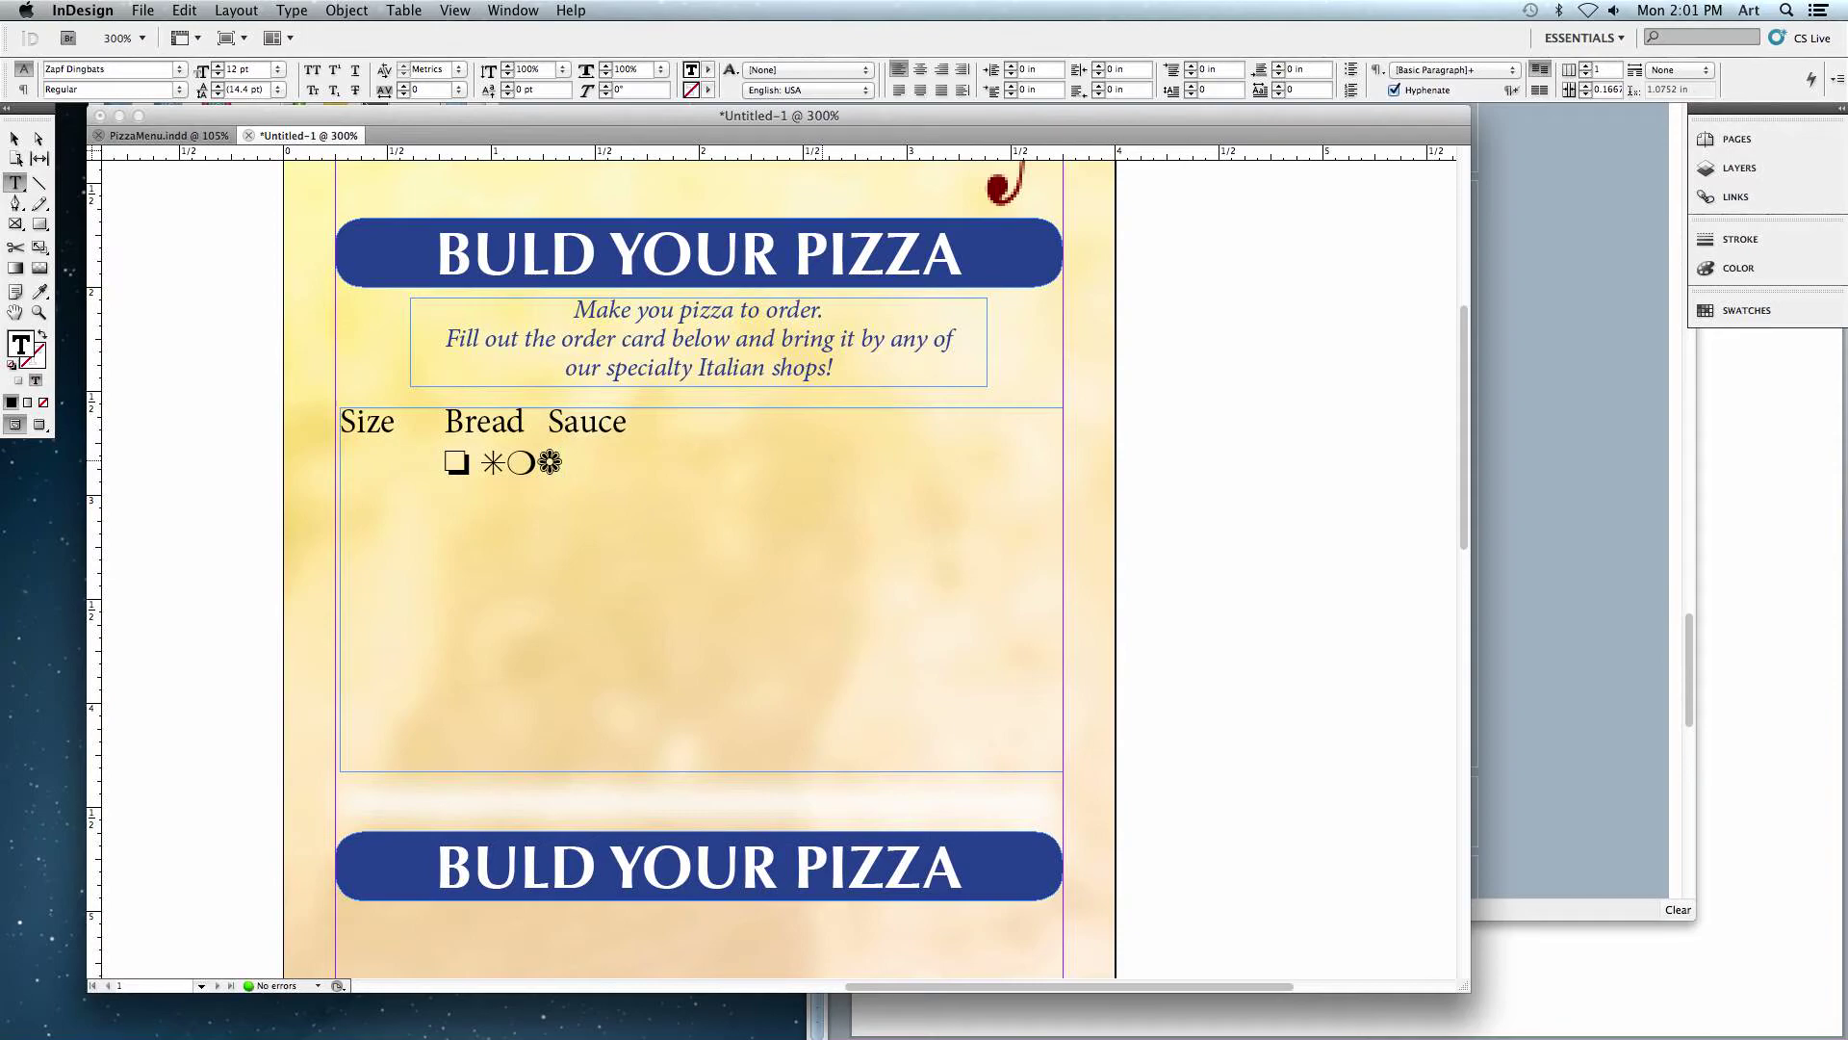
{"action": "type", "text": "Bsldkd"}
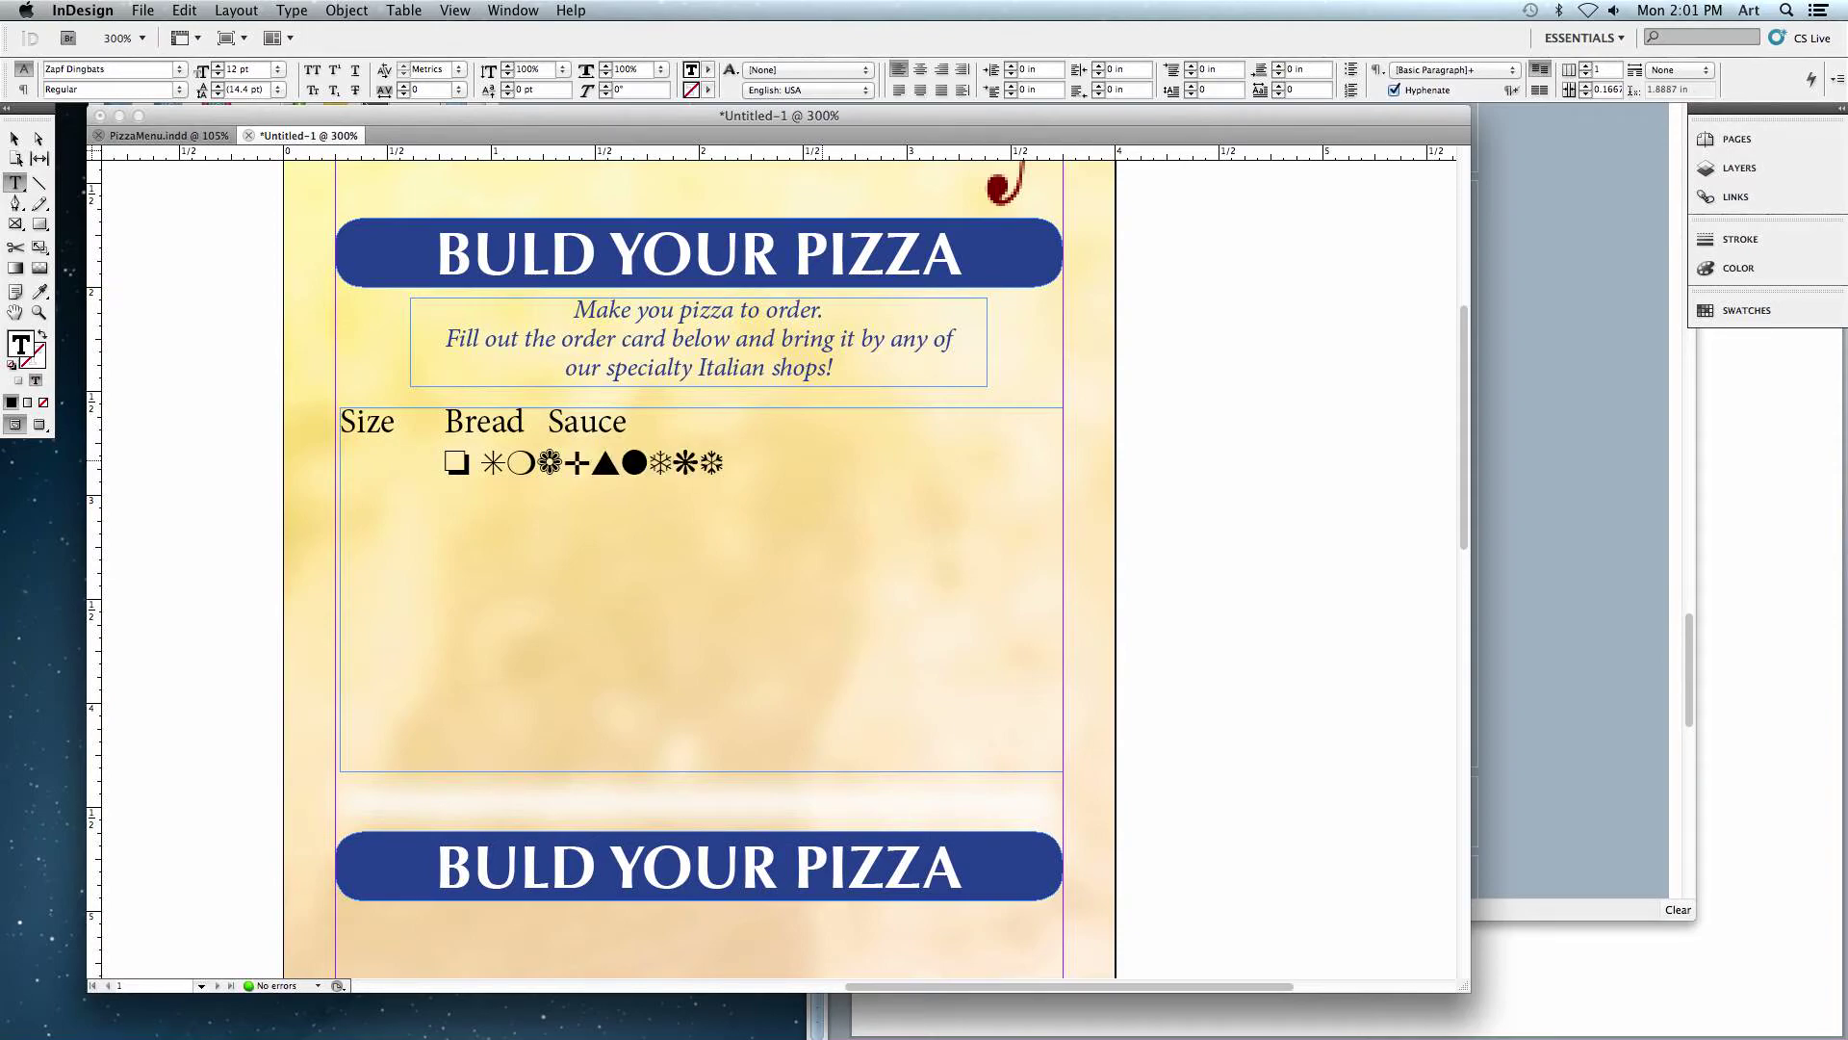
{"action": "key", "text": "BackSpace"}
{"action": "key", "text": "BackSpace"}
{"action": "key", "text": "BackSpace"}
{"action": "key", "text": "BackSpace"}
{"action": "key", "text": "BackSpace"}
{"action": "key", "text": "BackSpace"}
{"action": "key", "text": "BackSpace"}
{"action": "key", "text": "BackSpace"}
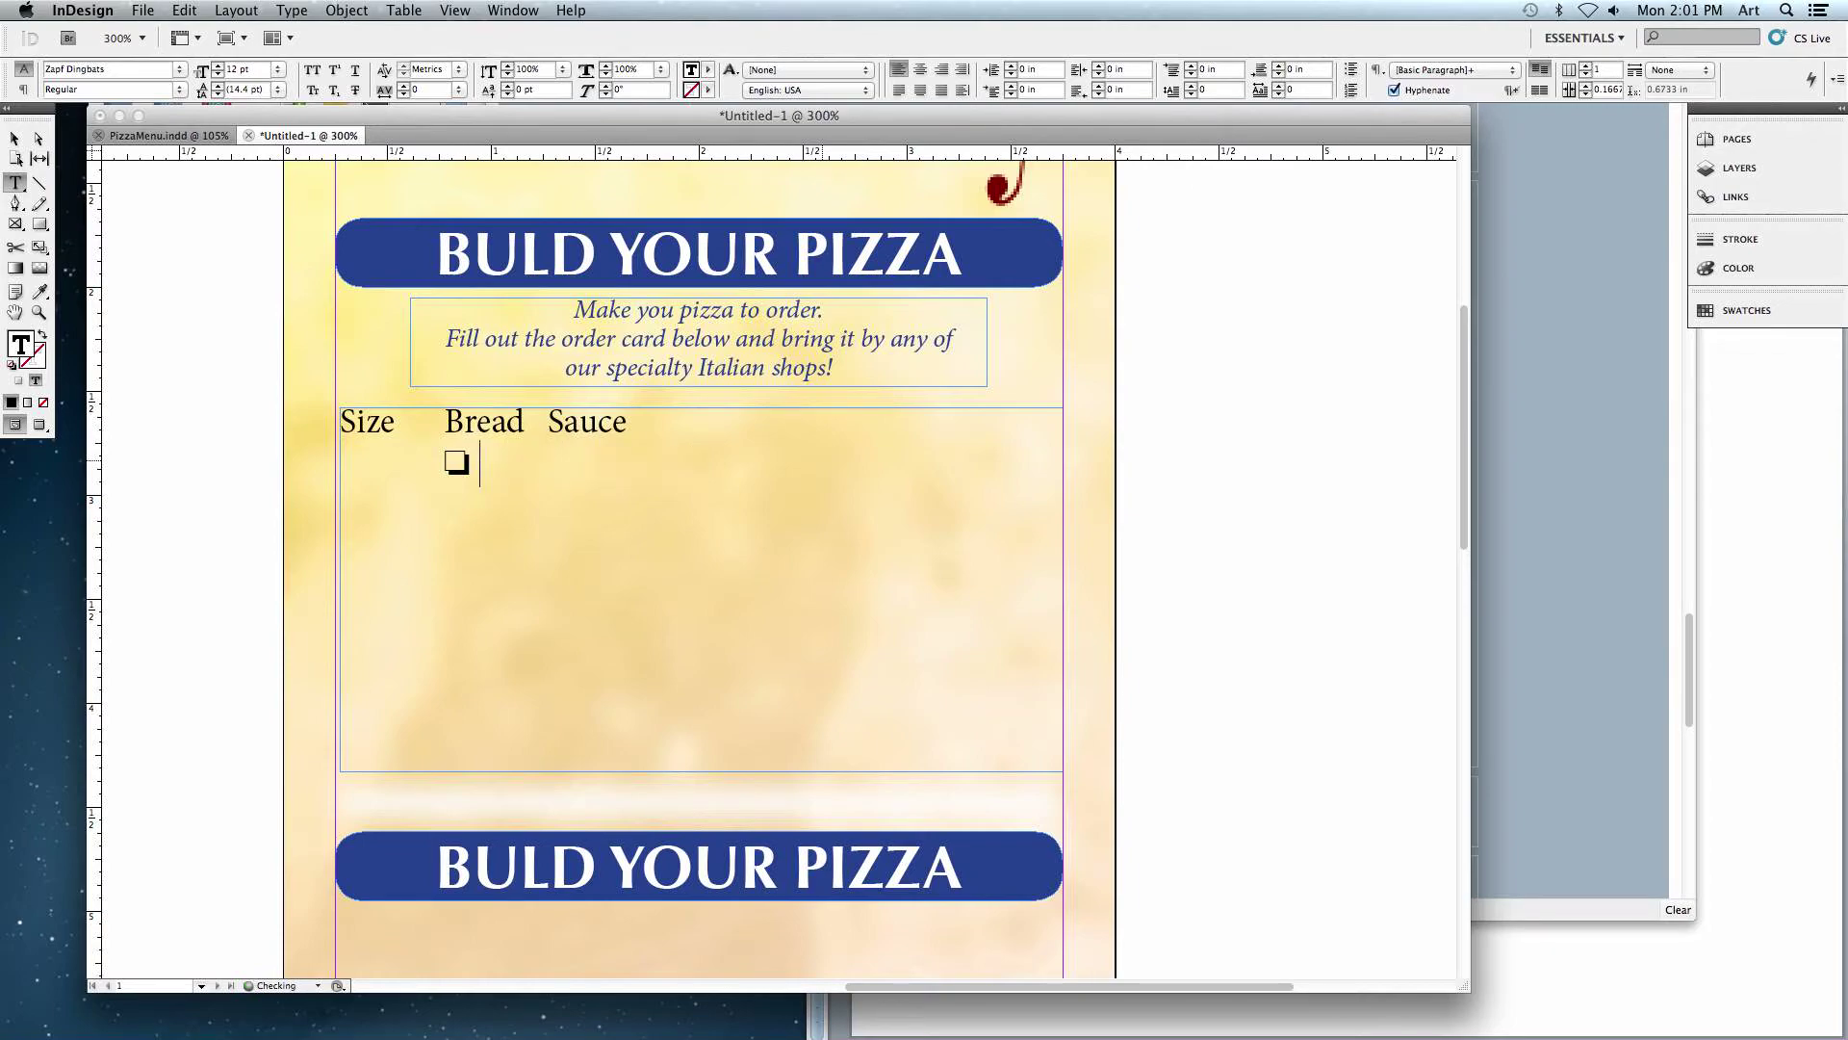
- Add the label Small in Minion Pro Italic after the checkbox on the line below Bread
{"action": "left_click", "coordinate": [55, 71]}
{"action": "type", "text": "Minion Pro"}
{"action": "key", "text": "Return"}
{"action": "left_click", "coordinate": [176, 88]}
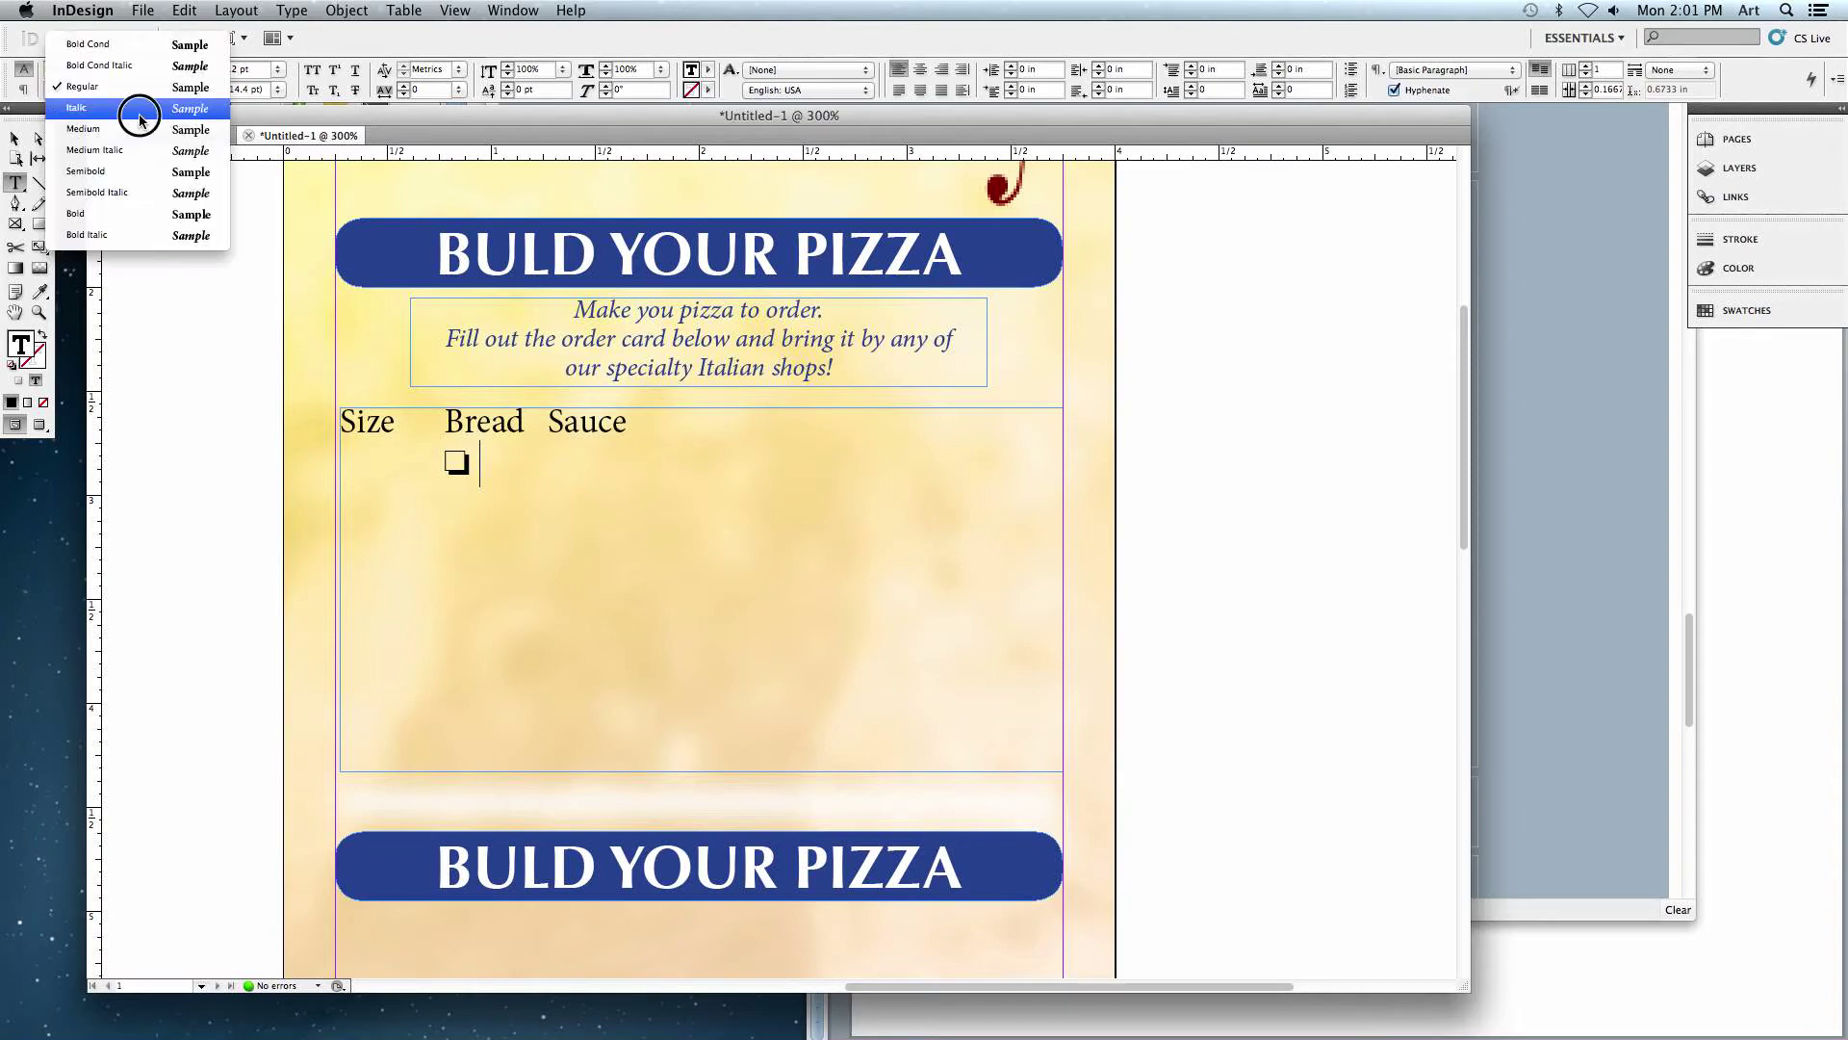
{"action": "left_click", "coordinate": [136, 109]}
{"action": "type", "text": "Small"}
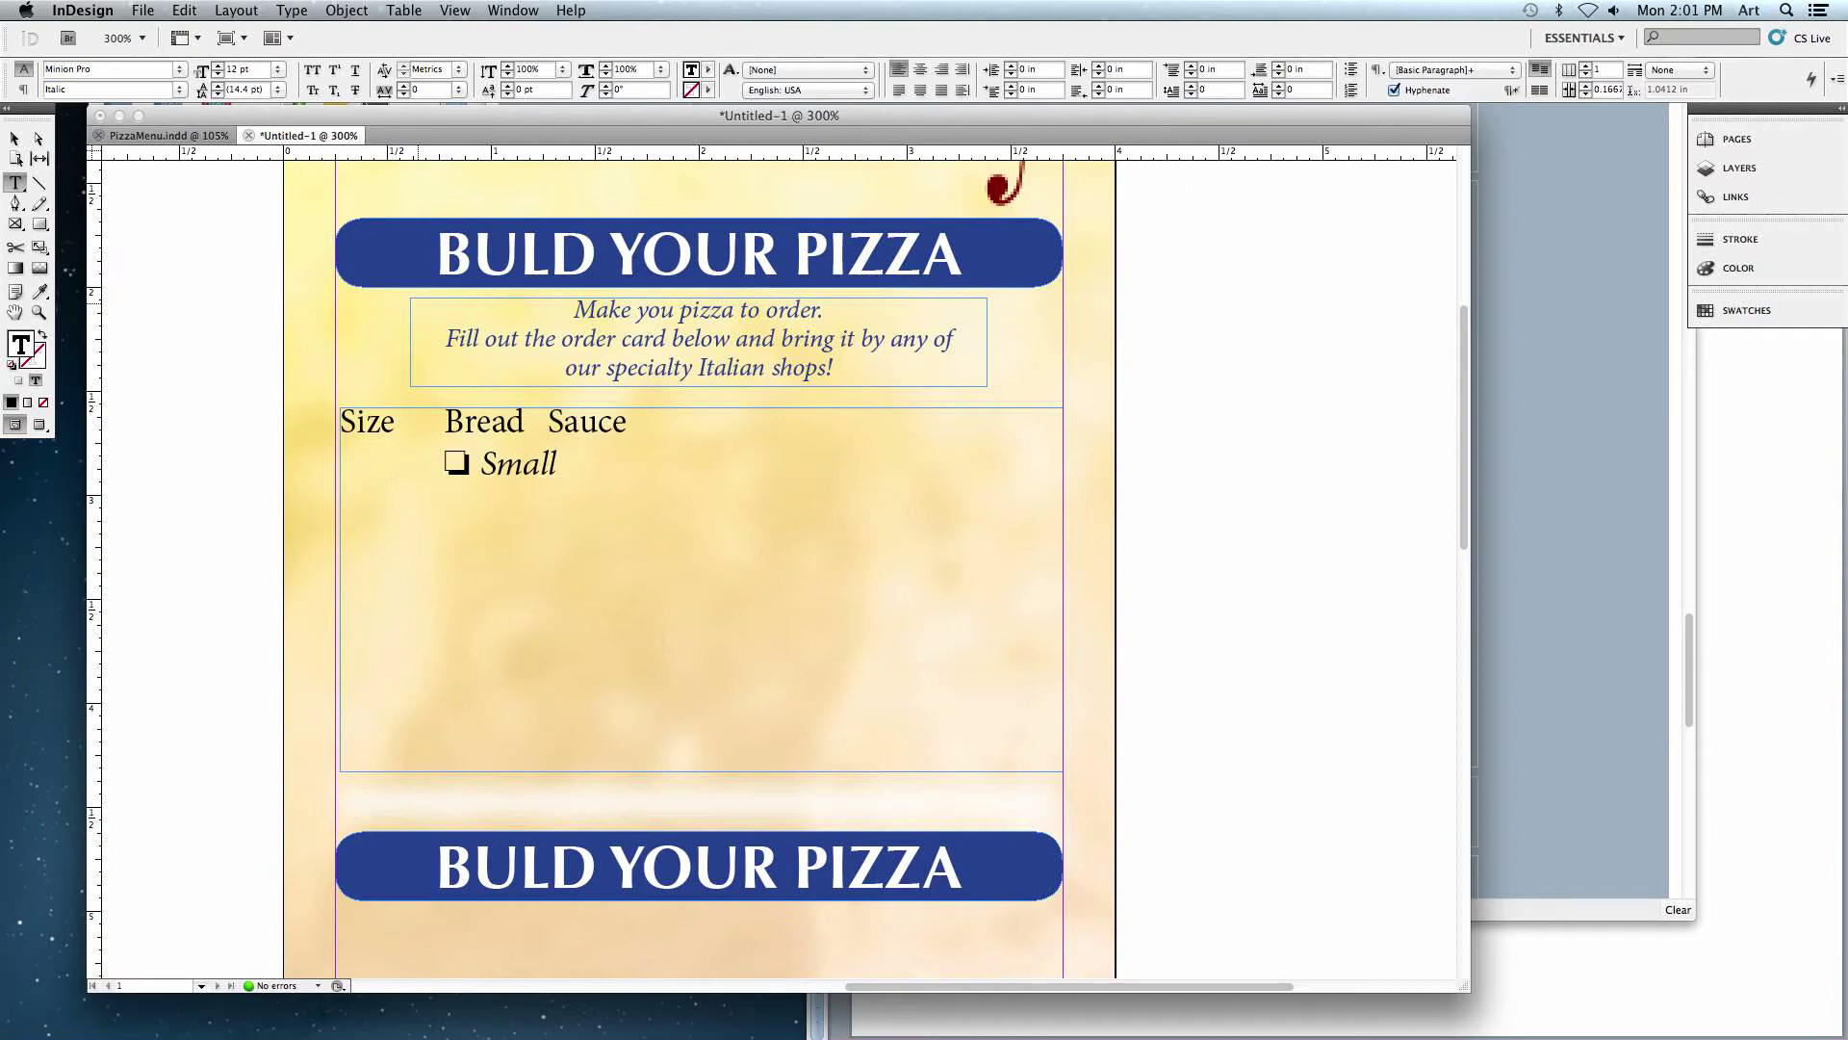
- Copy the Small checkbox entry and paste it twice more along the same line, separated by tabs
{"action": "left_click_drag", "start_coordinate": [557, 464], "coordinate": [445, 464]}
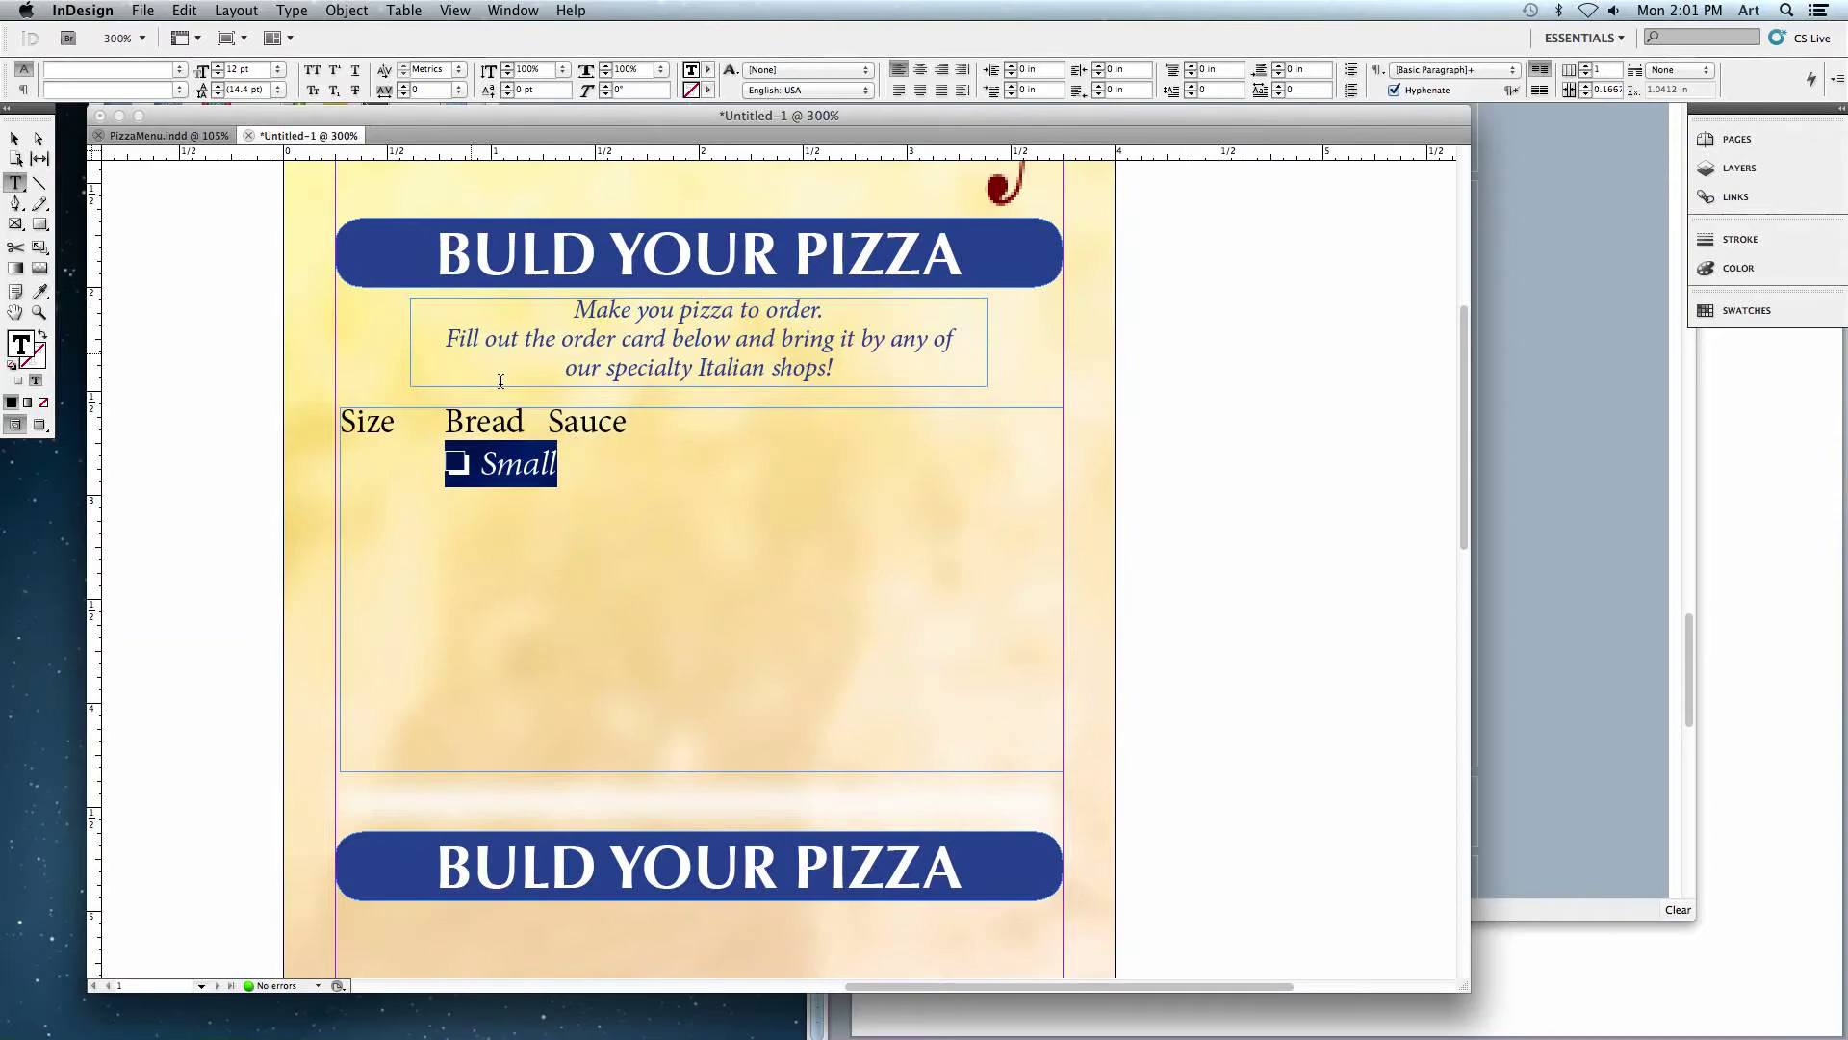
{"action": "left_click", "coordinate": [236, 9]}
{"action": "mouse_move", "coordinate": [186, 11]}
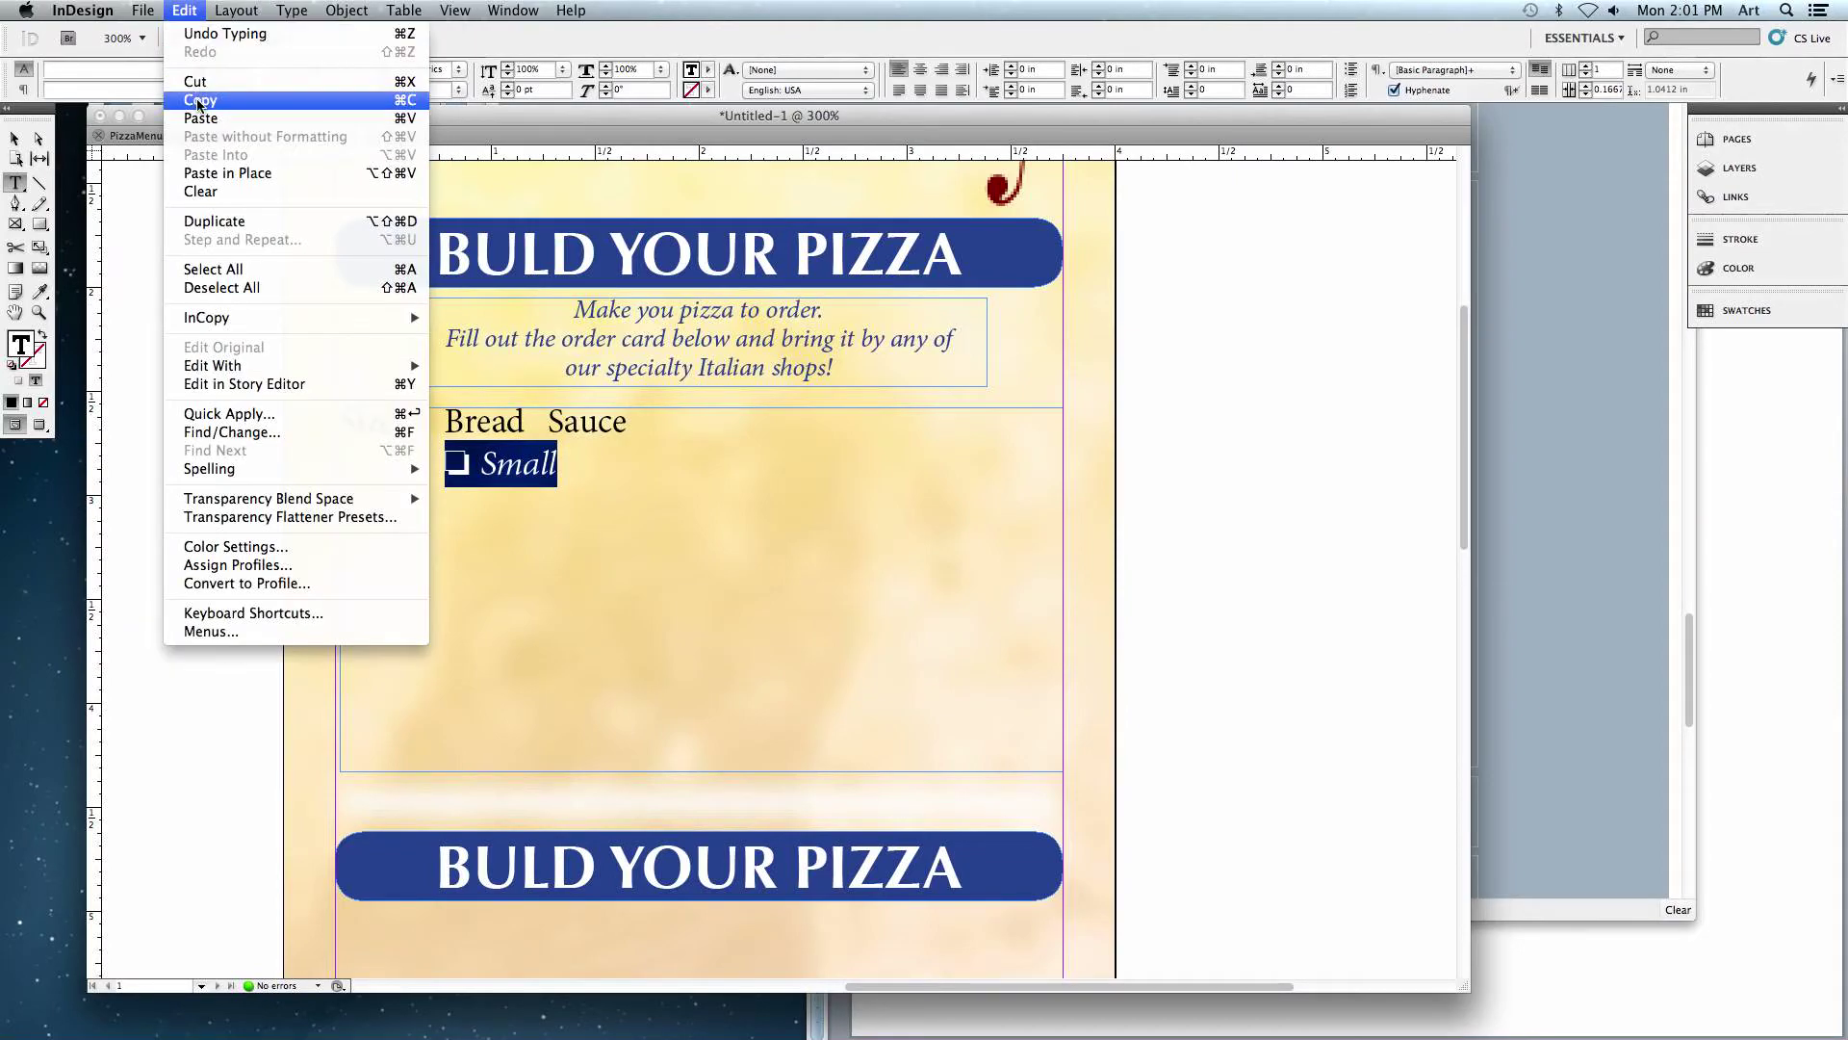
{"action": "left_click", "coordinate": [198, 100]}
{"action": "left_click", "coordinate": [598, 460]}
{"action": "key", "text": "Tab"}
{"action": "key", "text": "super+v"}
{"action": "key", "text": "Tab"}
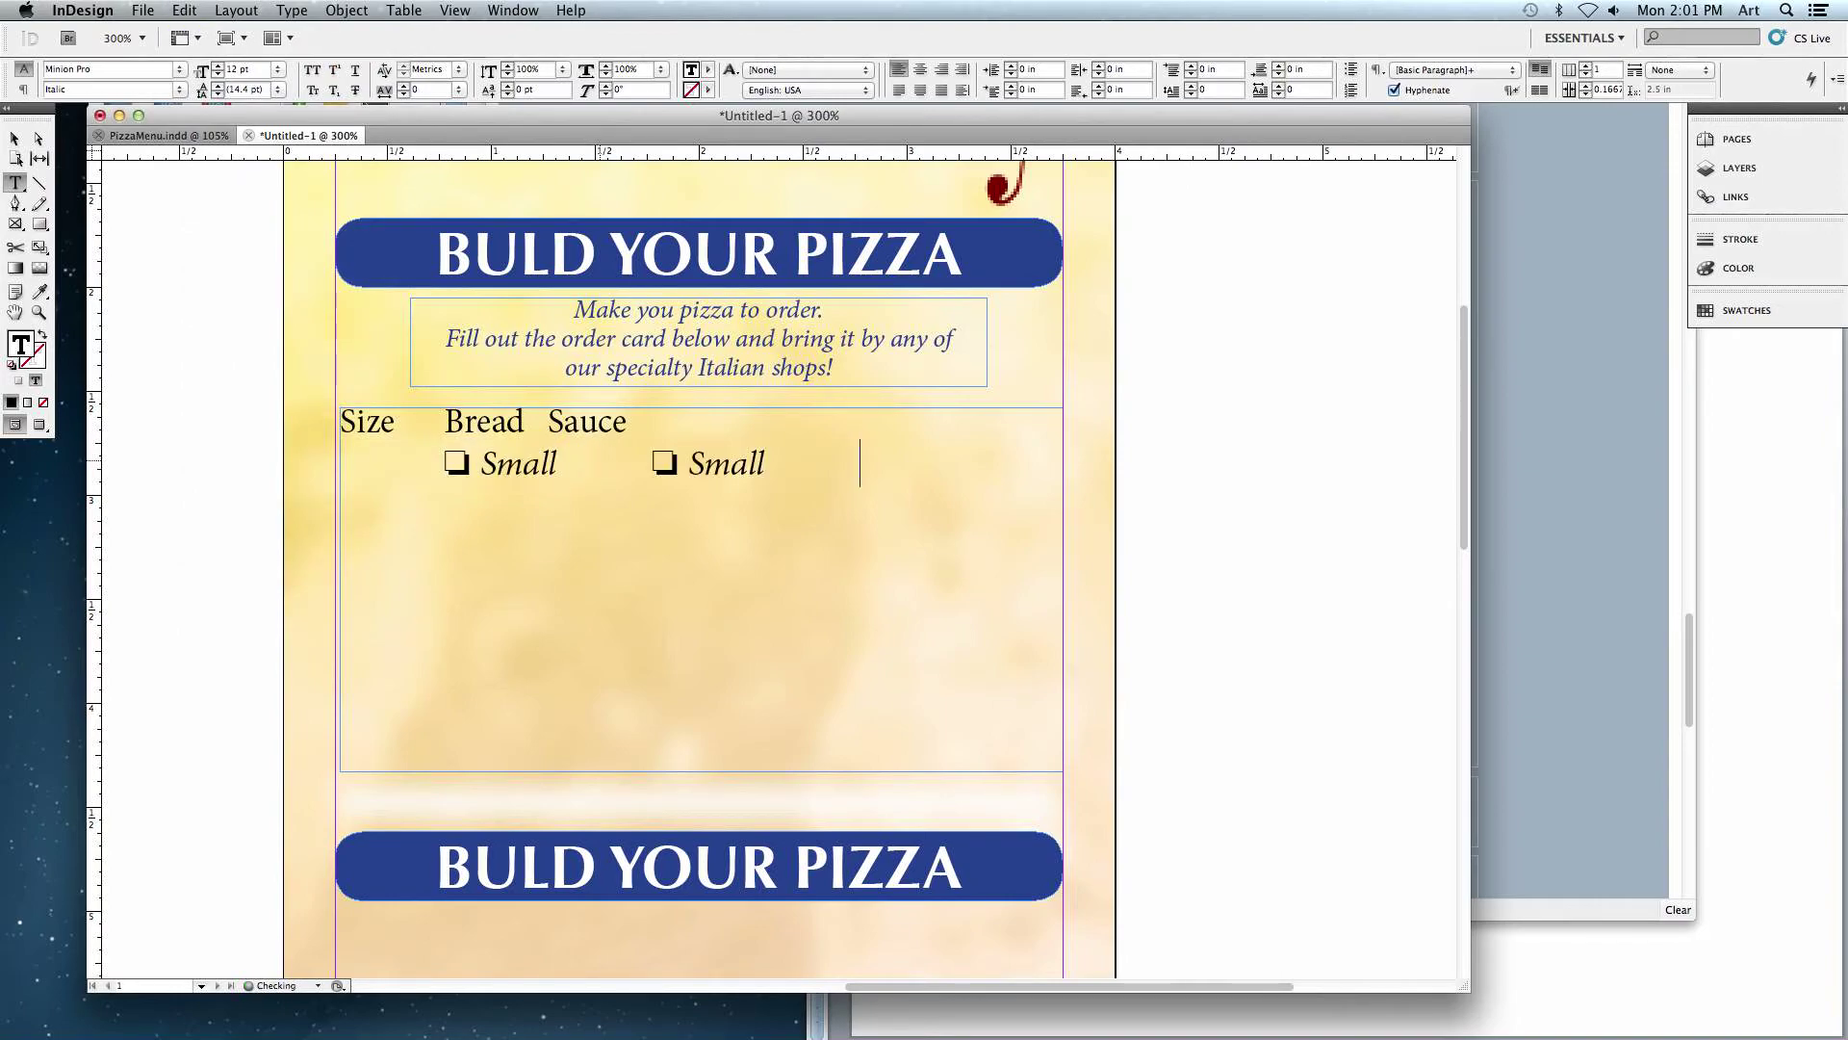
{"action": "key", "text": "super+v"}
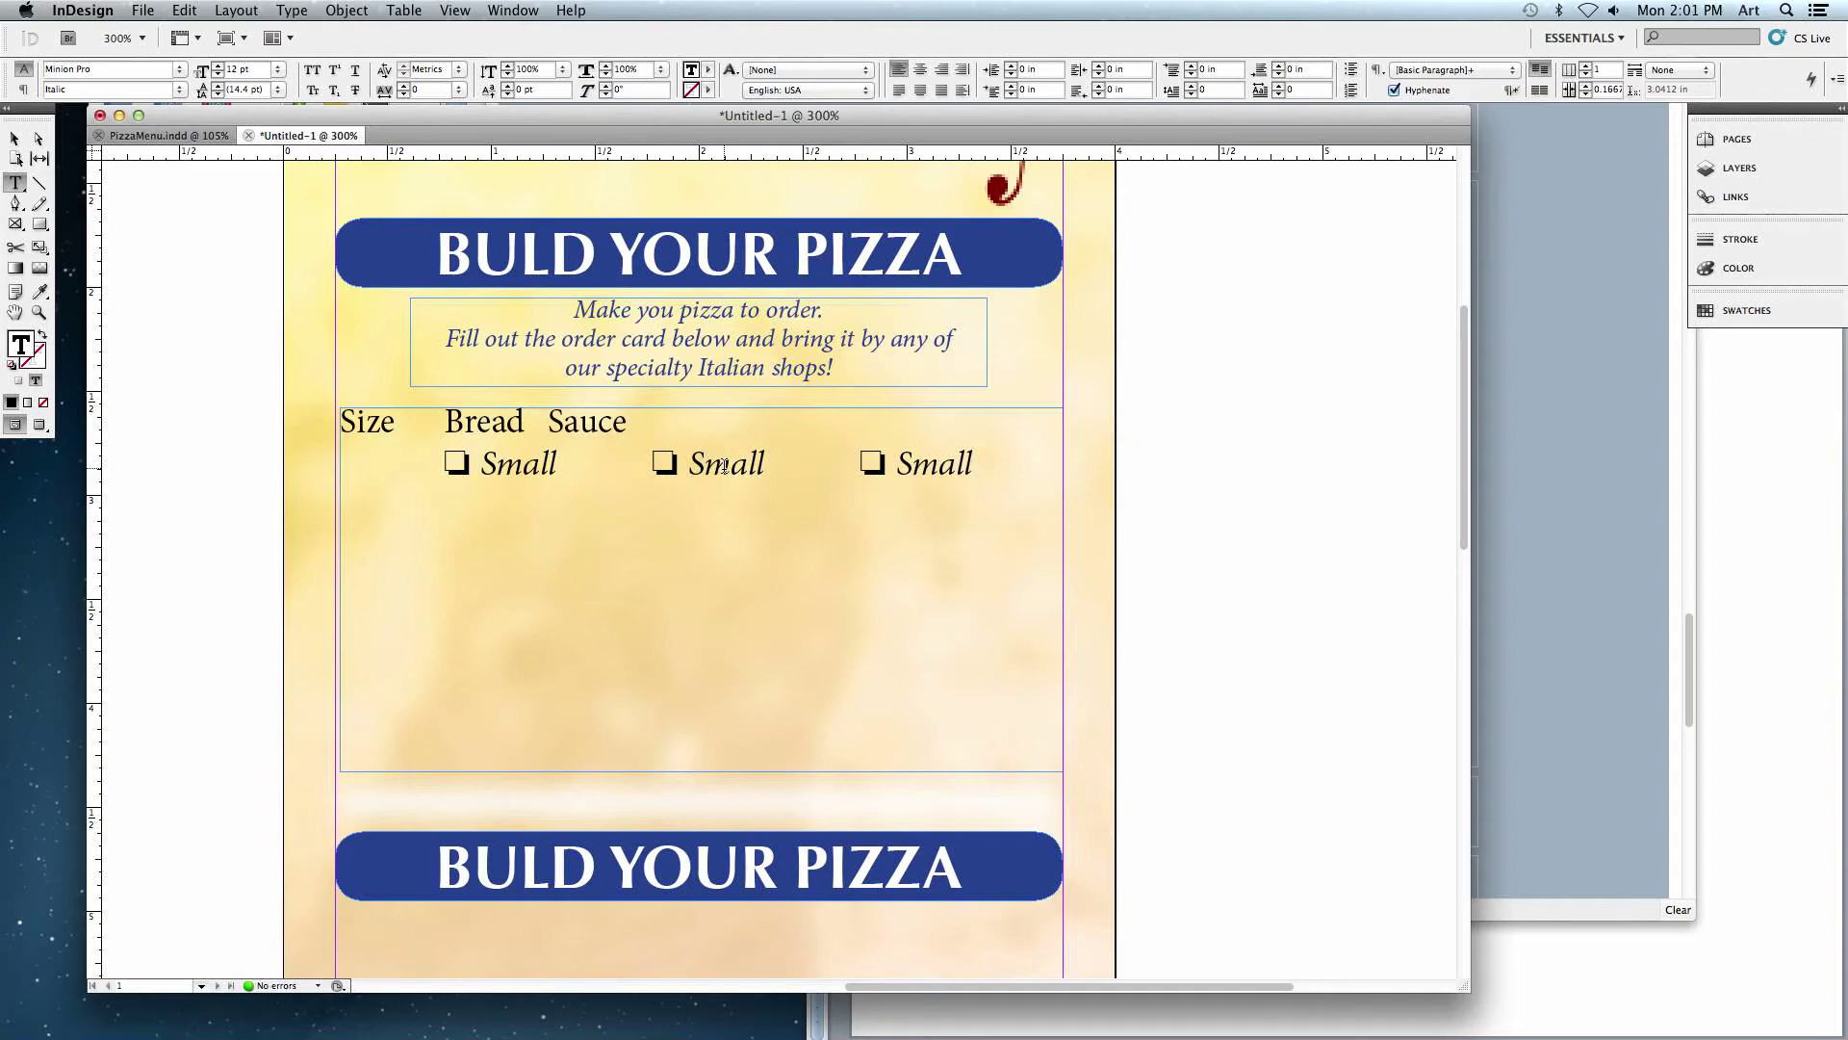
- Relabel the second and third checkbox entries on the line as Thin and Spicy
{"action": "double_click", "coordinate": [724, 466]}
{"action": "type", "text": "Thin"}
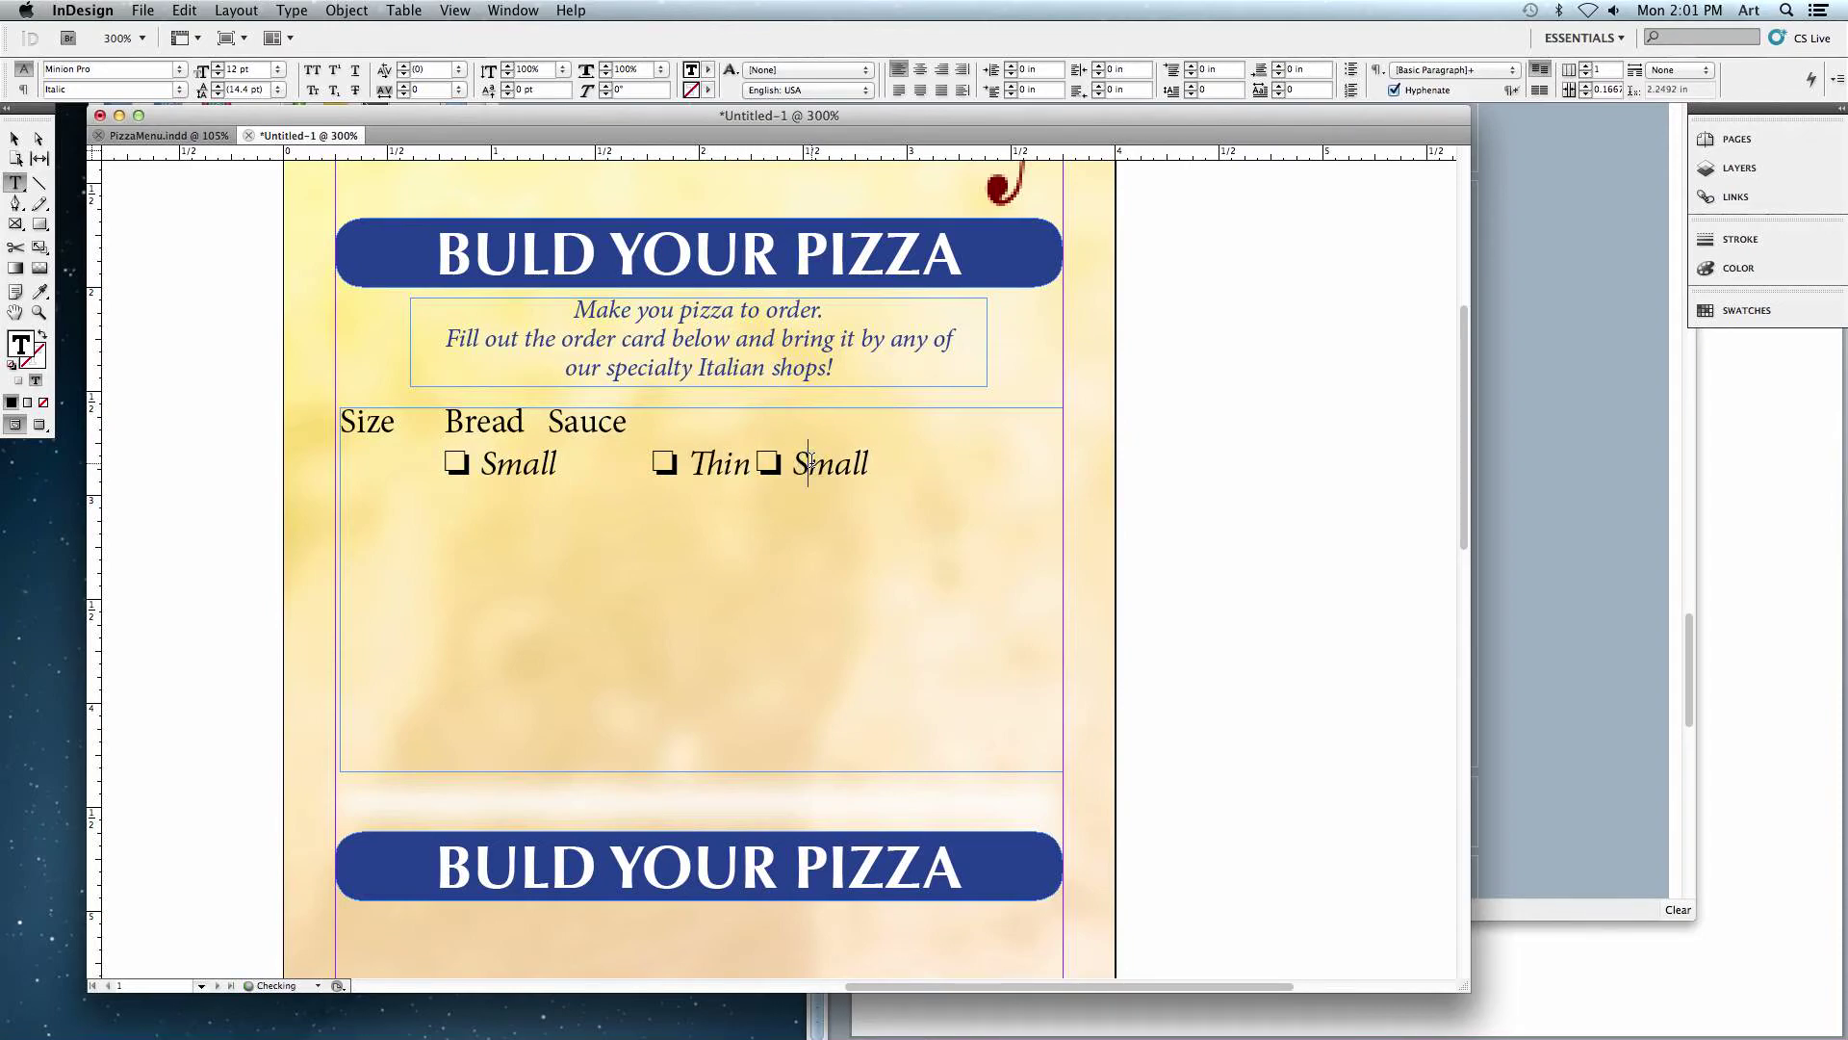
{"action": "double_click", "coordinate": [809, 463]}
{"action": "type", "text": "Spicy"}
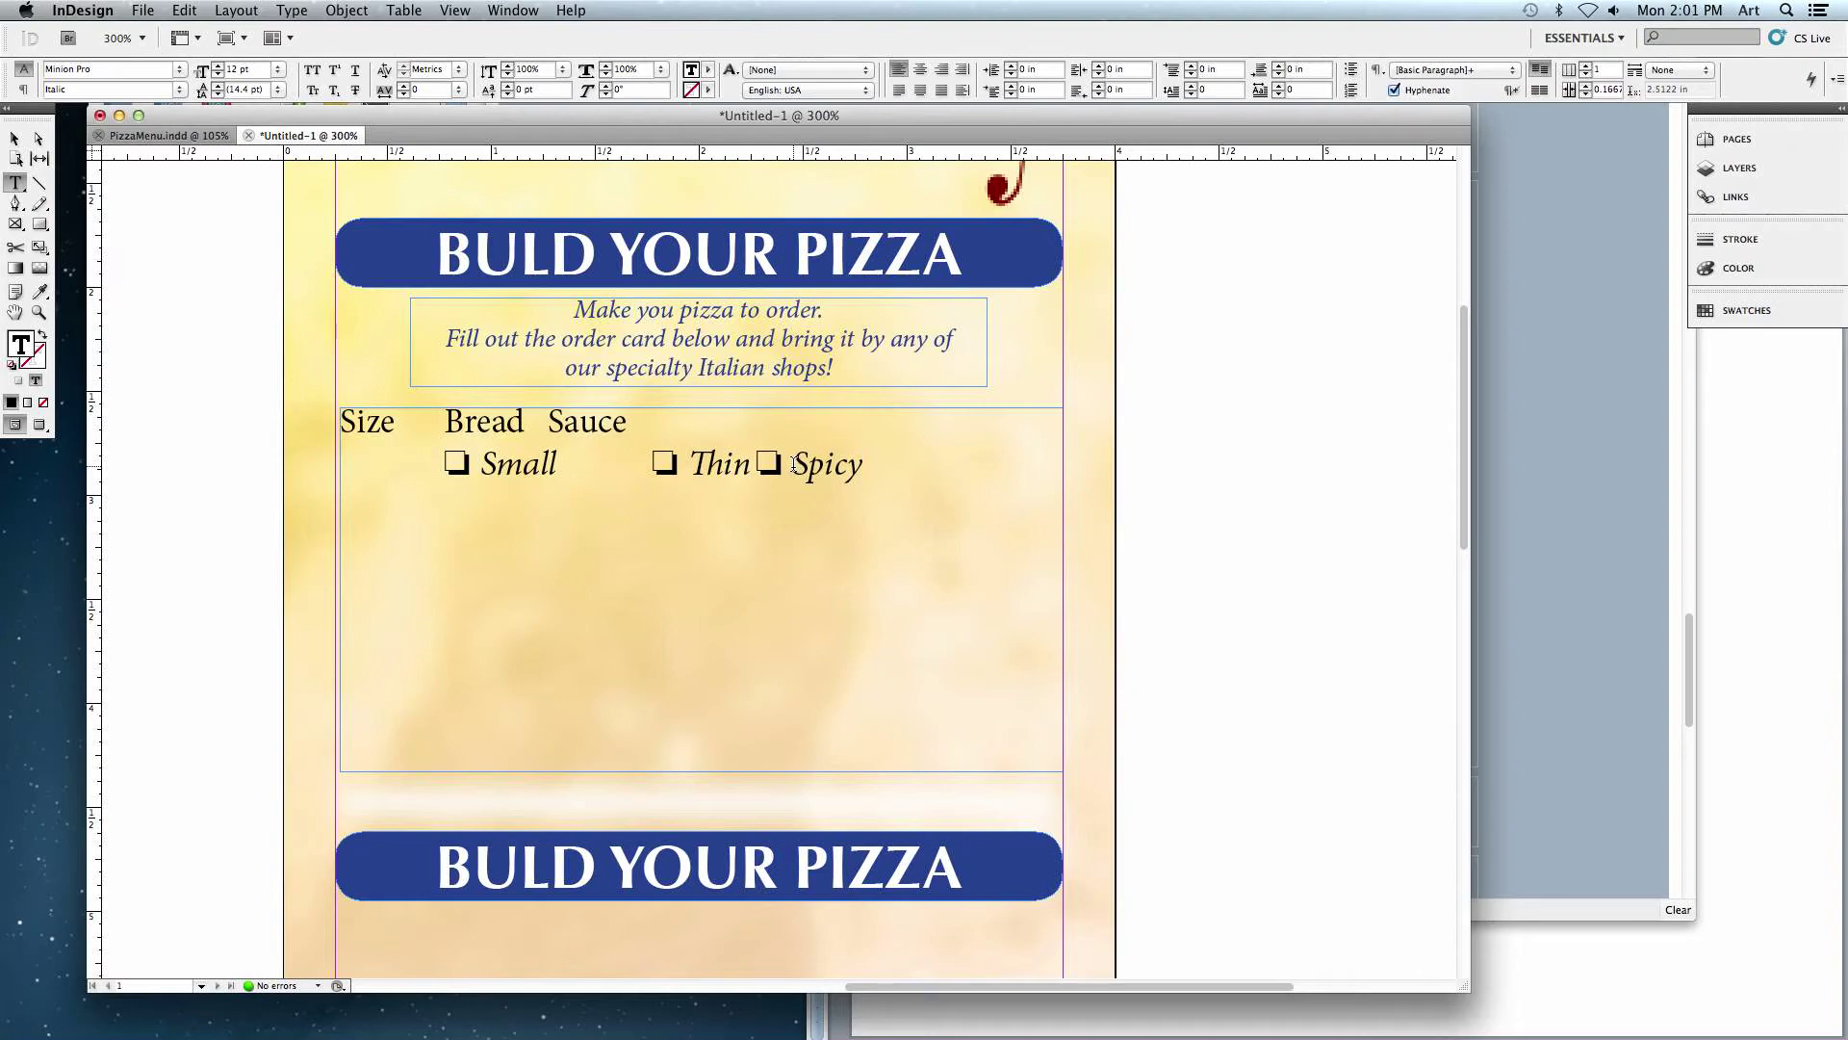
- Duplicate the whole checkbox row onto a new line and relabel its entries Medium, Thick and House Special
{"action": "left_click_drag", "start_coordinate": [864, 465], "coordinate": [342, 462]}
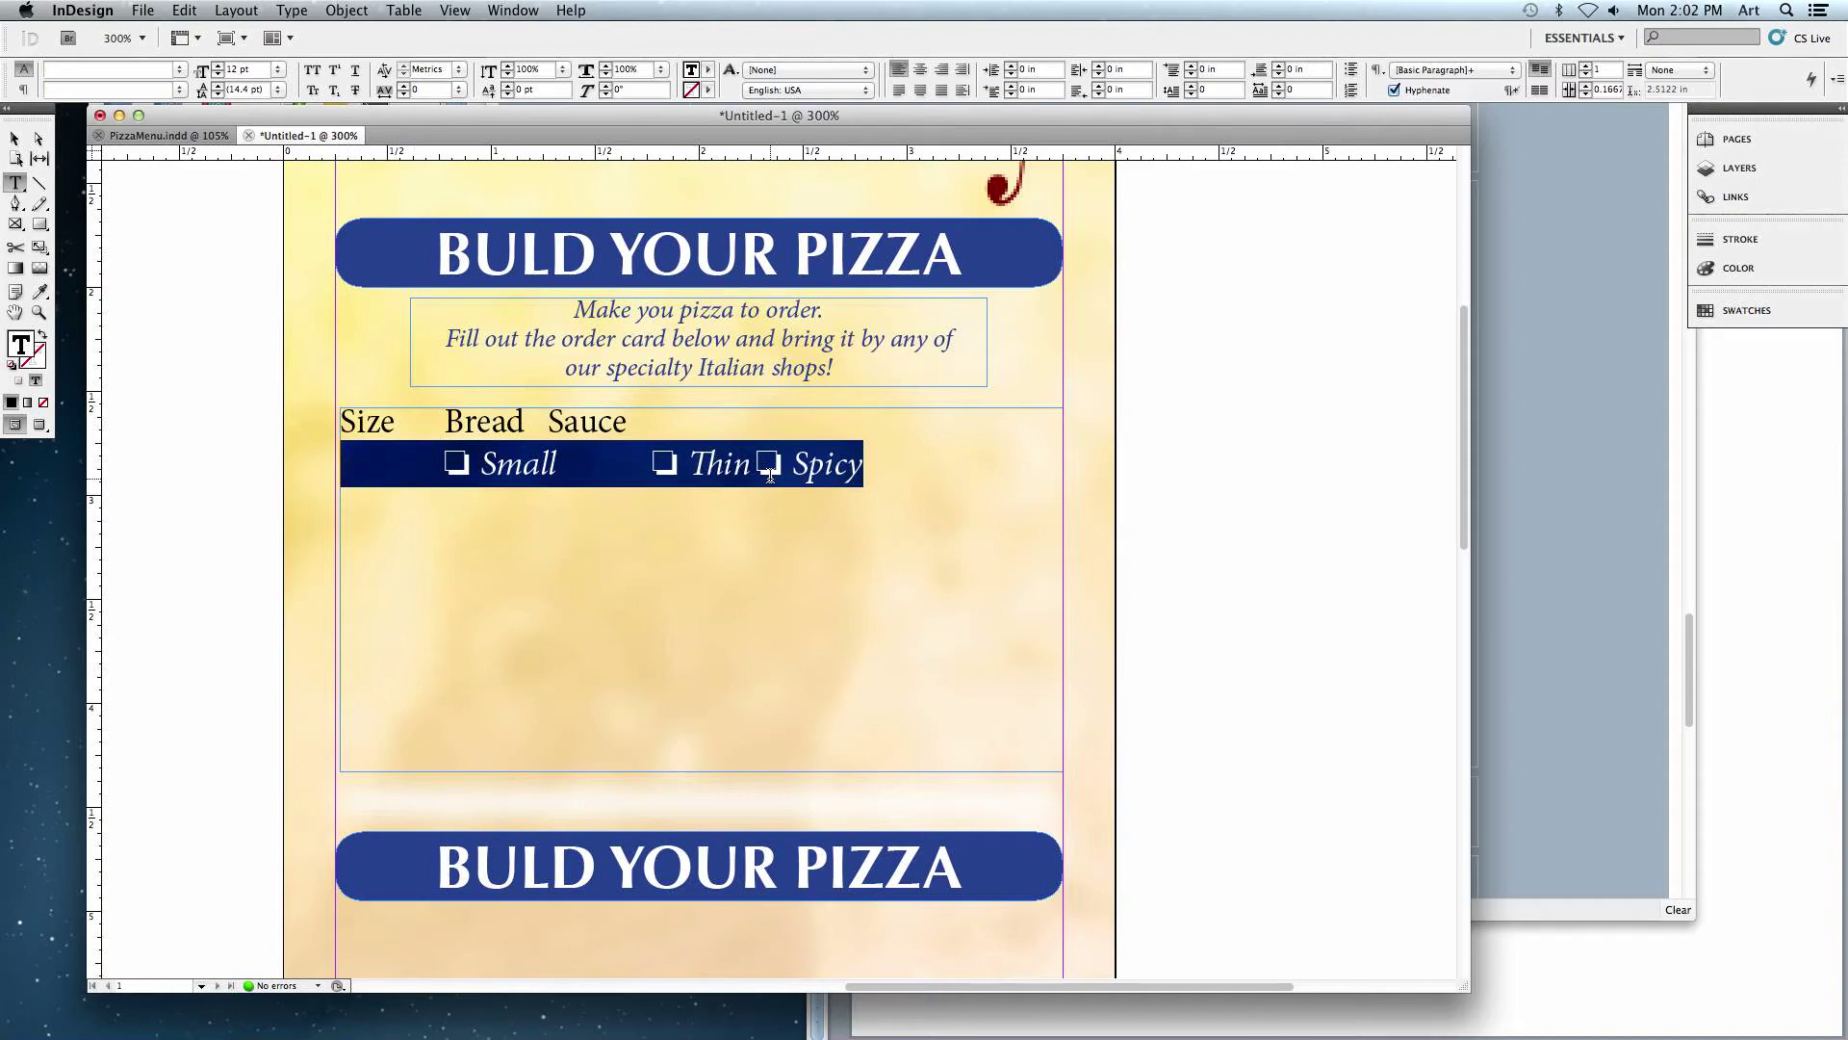
{"action": "left_click", "coordinate": [857, 472]}
{"action": "key", "text": "Return"}
{"action": "key", "text": "super+v"}
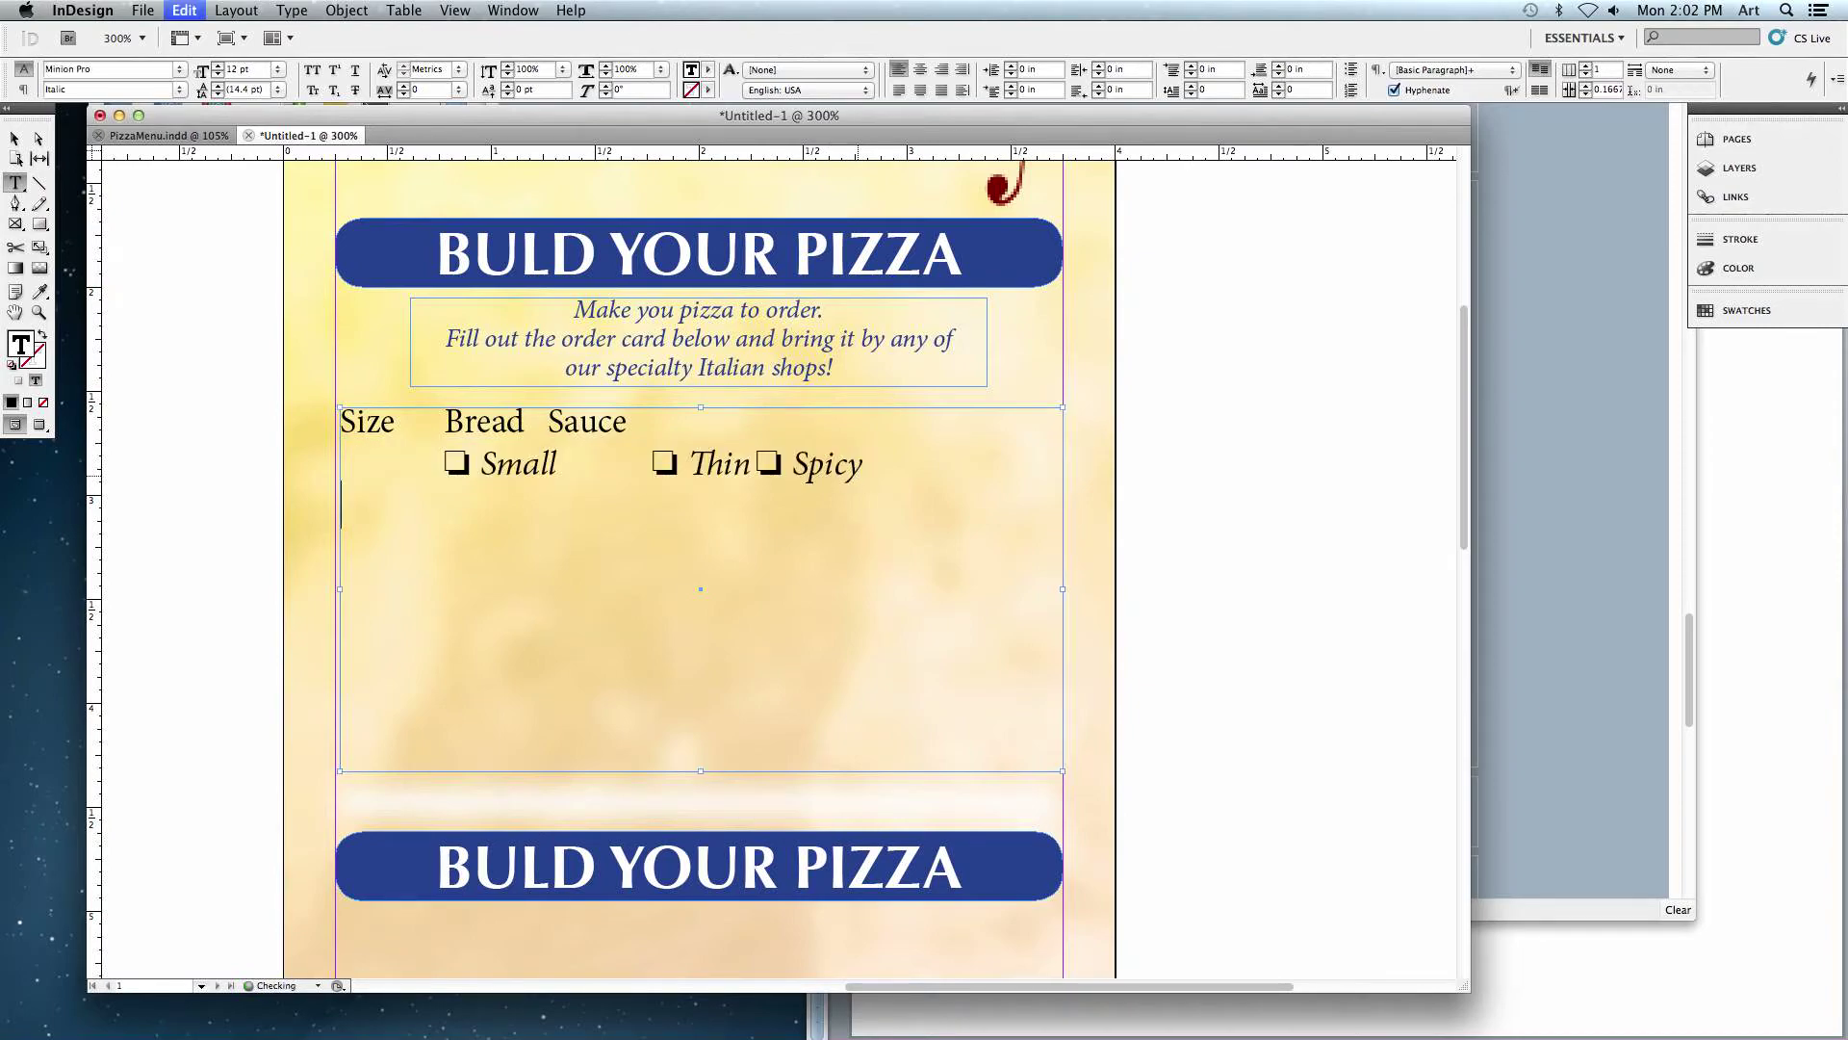
{"action": "left_click", "coordinate": [498, 503]}
{"action": "double_click", "coordinate": [503, 502]}
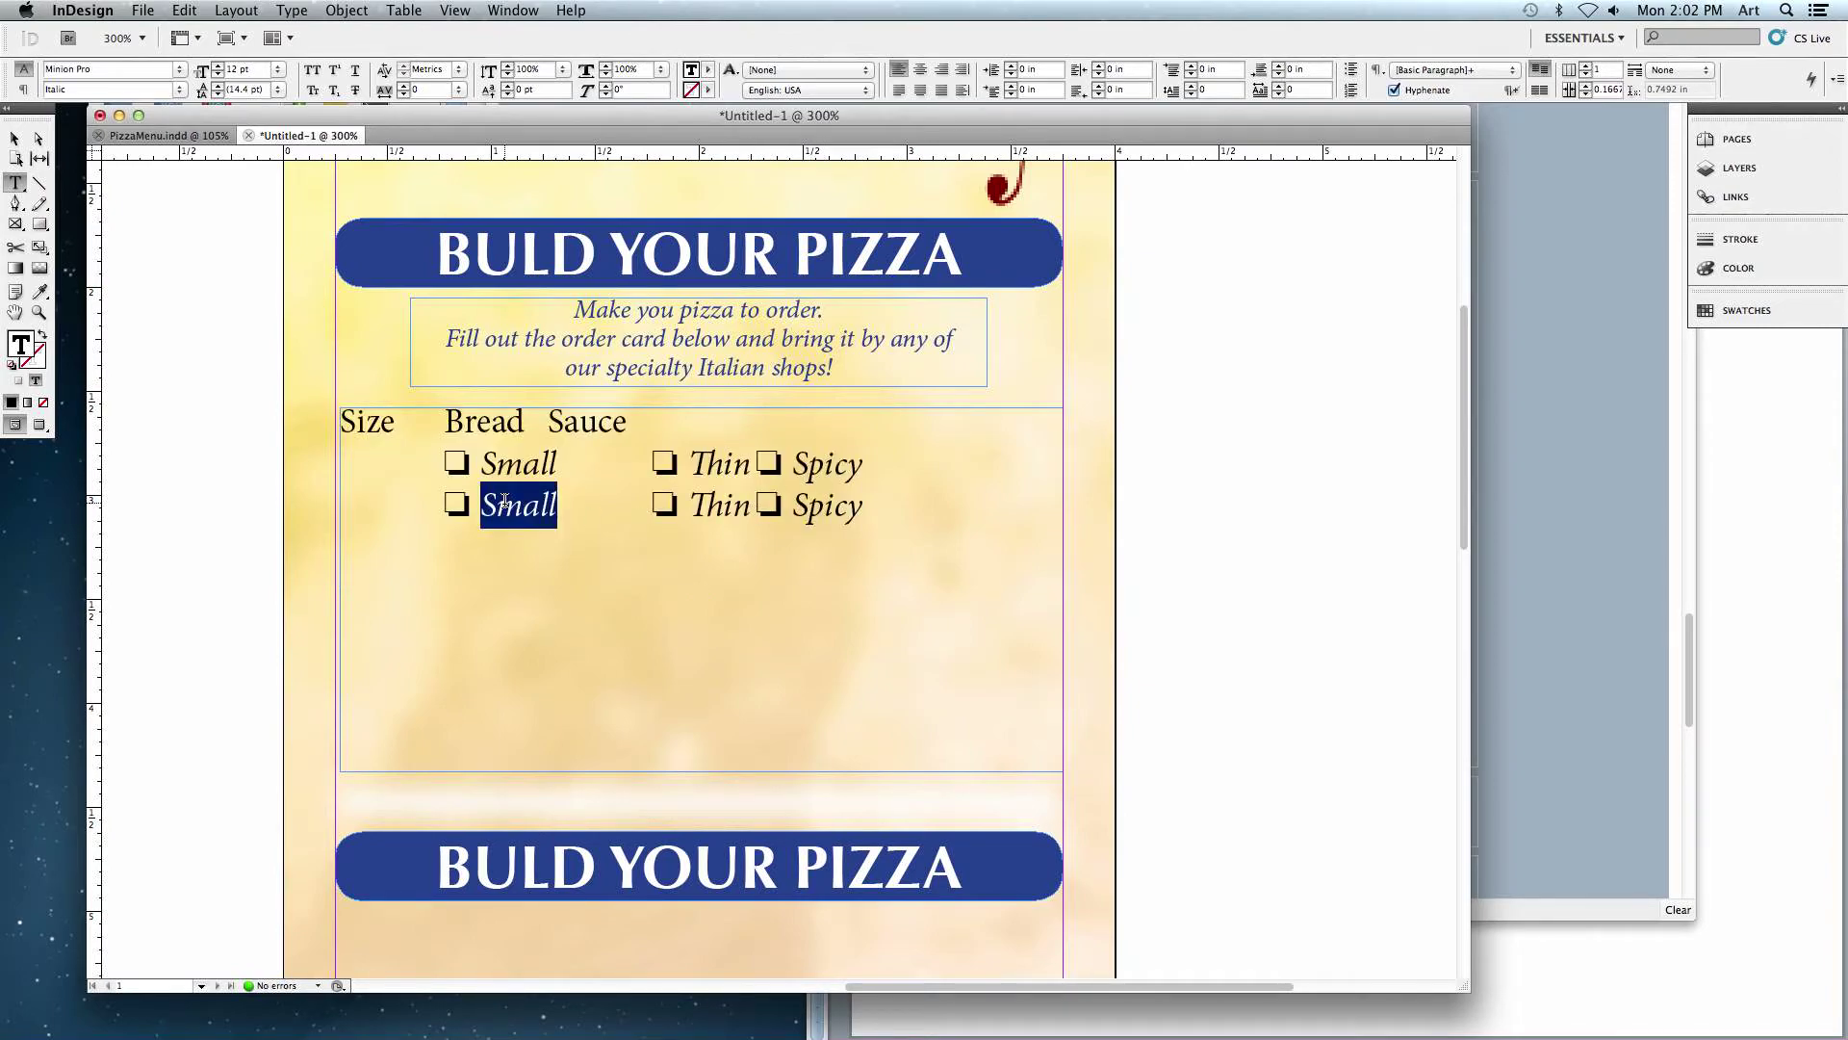
{"action": "type", "text": "Medium"}
{"action": "double_click", "coordinate": [709, 499]}
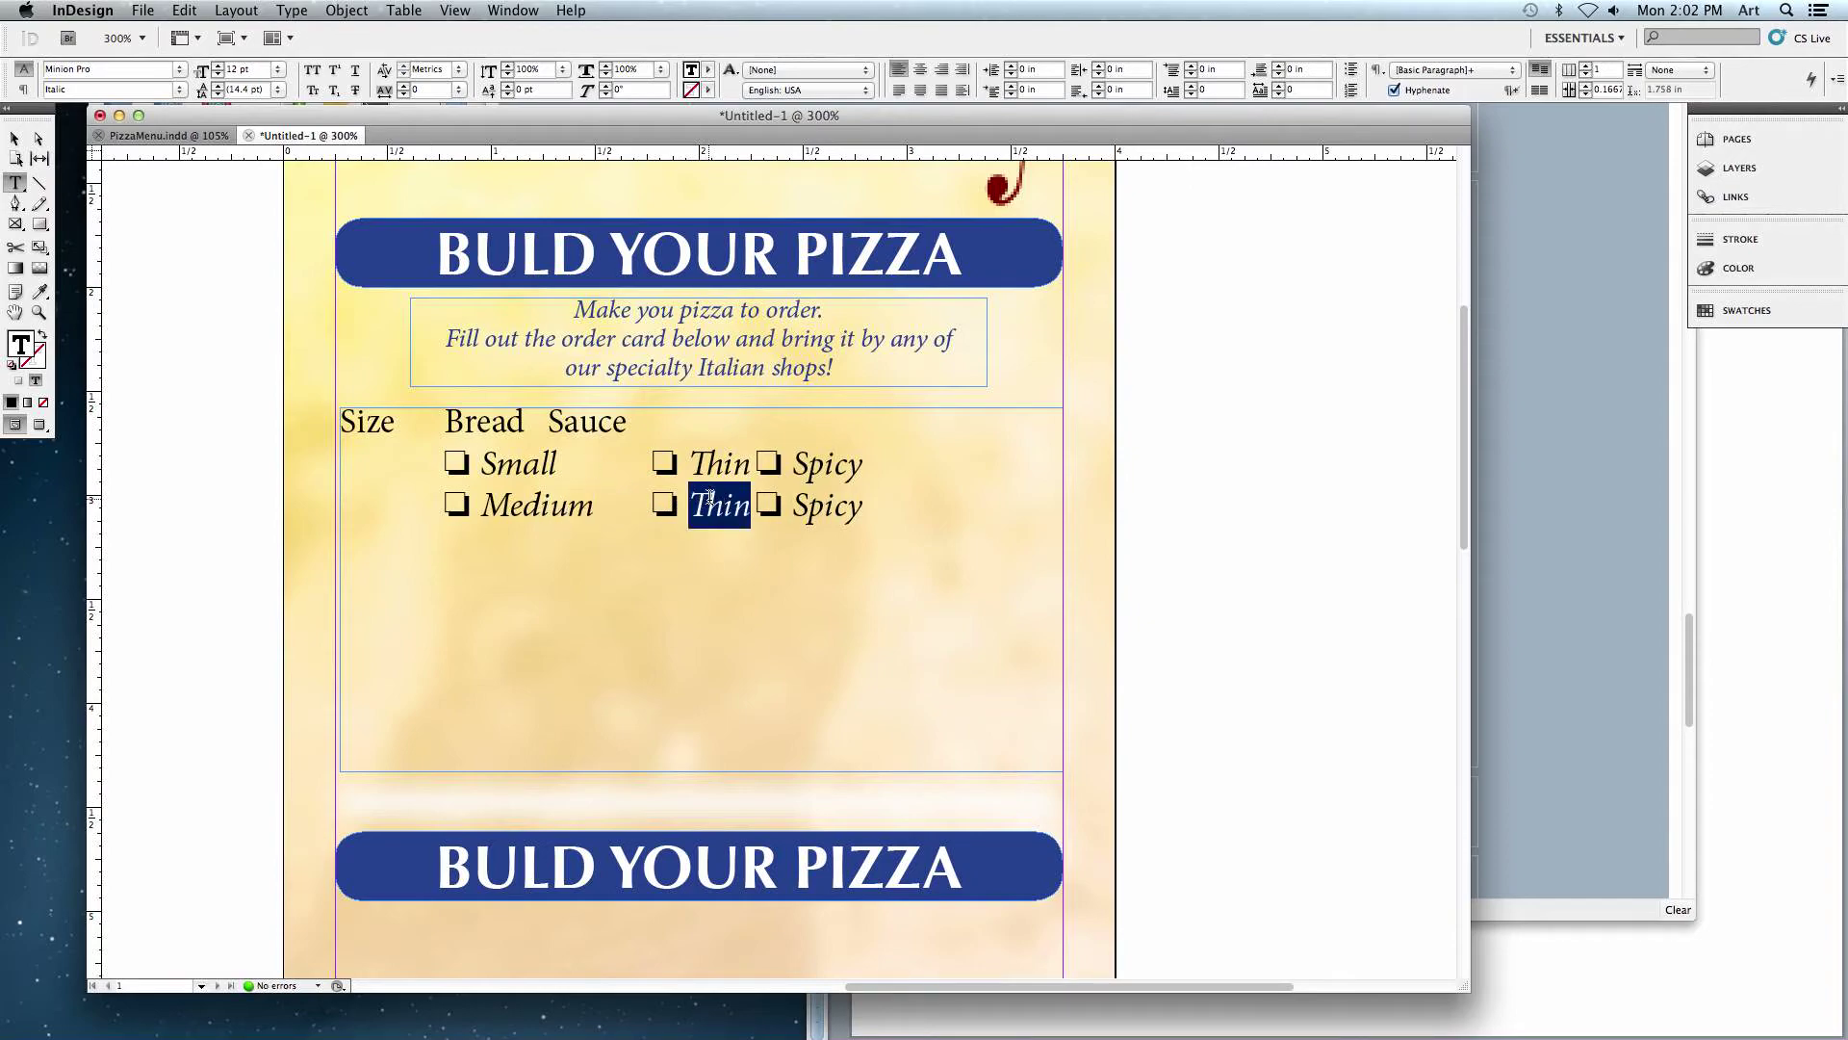
{"action": "type", "text": "Thick"}
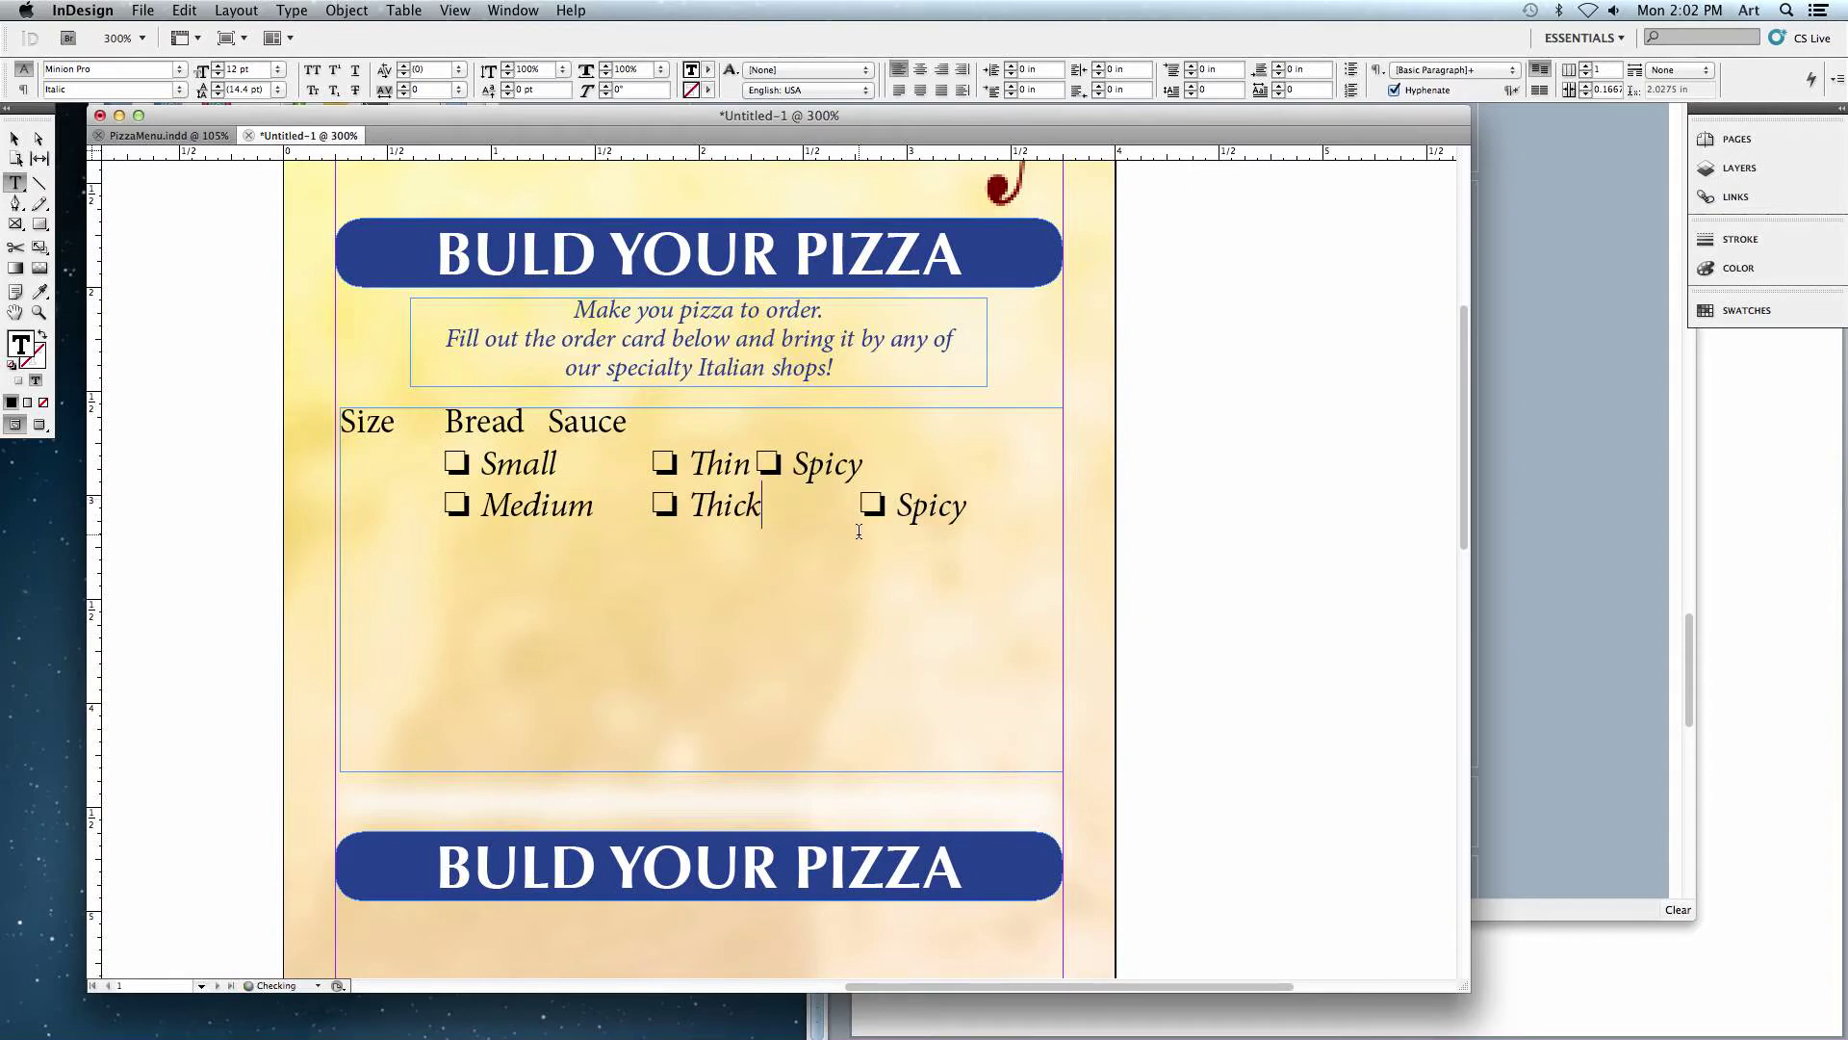
{"action": "double_click", "coordinate": [934, 500]}
{"action": "type", "text": "House"}
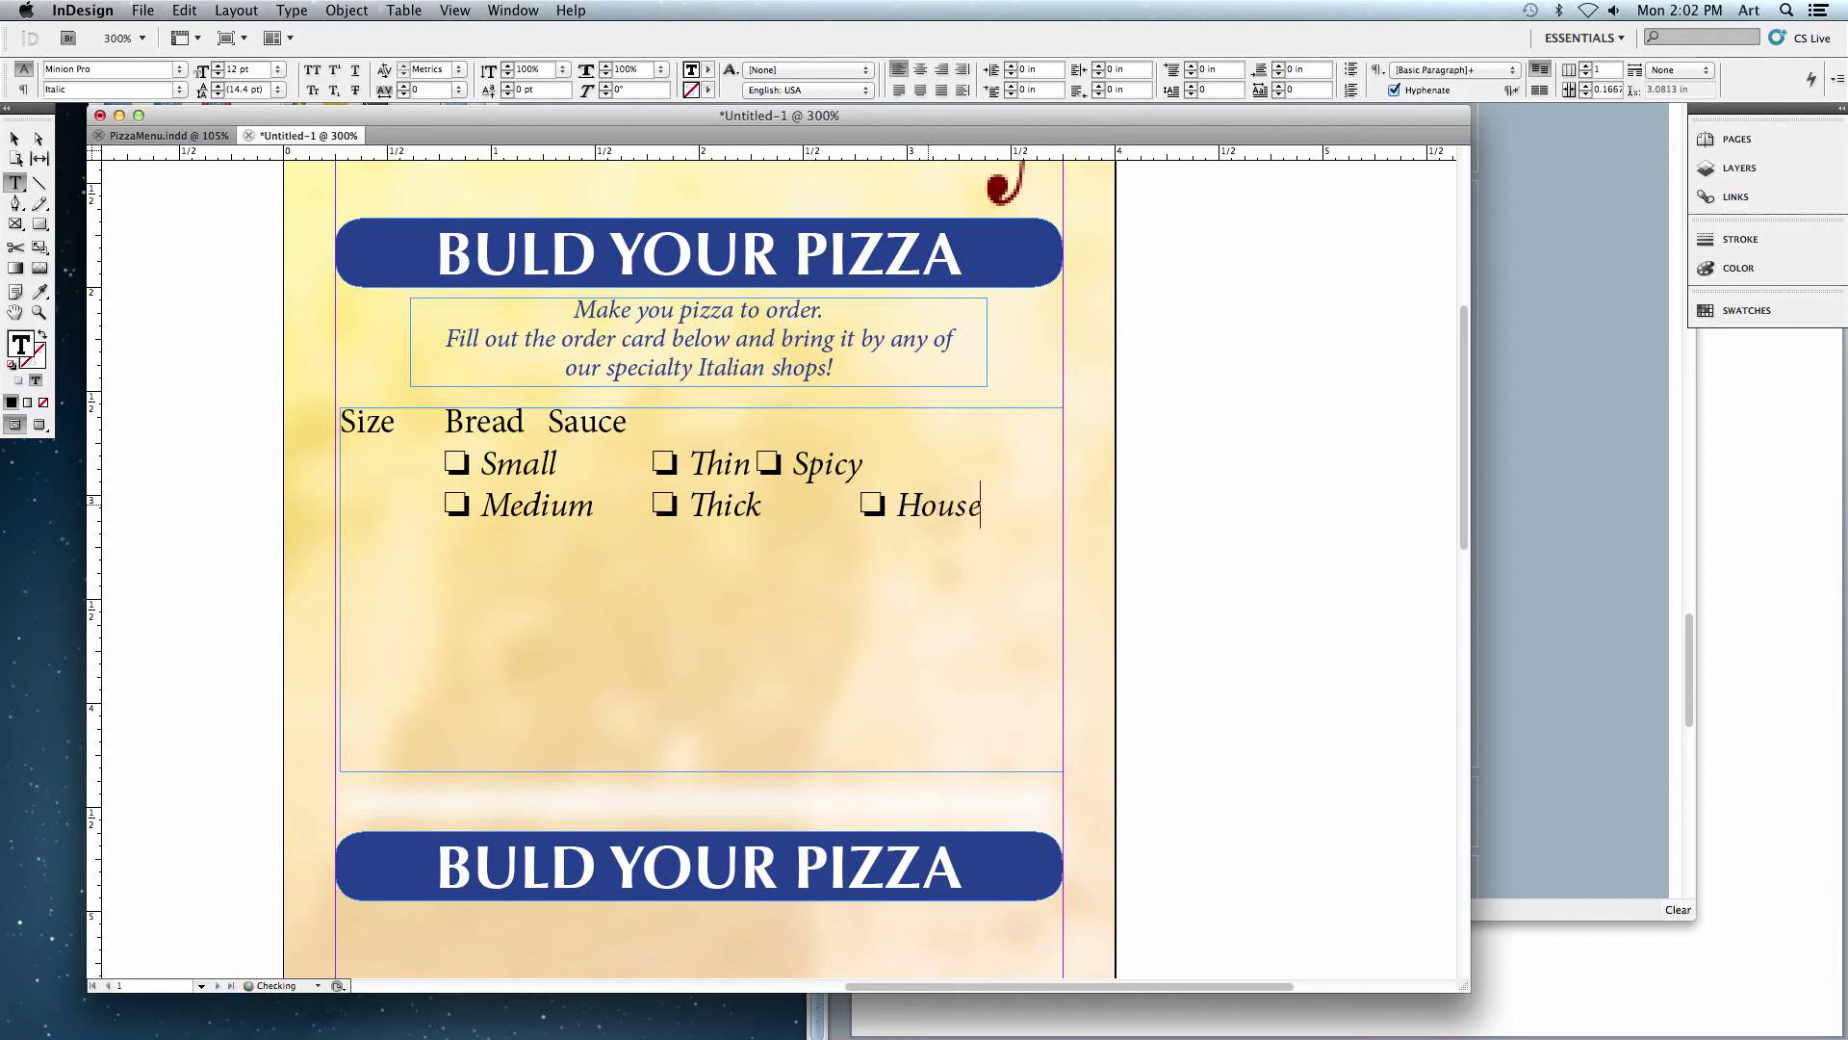
{"action": "type", "text": " Special"}
- Paste the copied checkbox row as a third row and relabel its entries Large, Hand-Tossed and Tomato
{"action": "key", "text": "Return"}
{"action": "key", "text": "ctrl+v"}
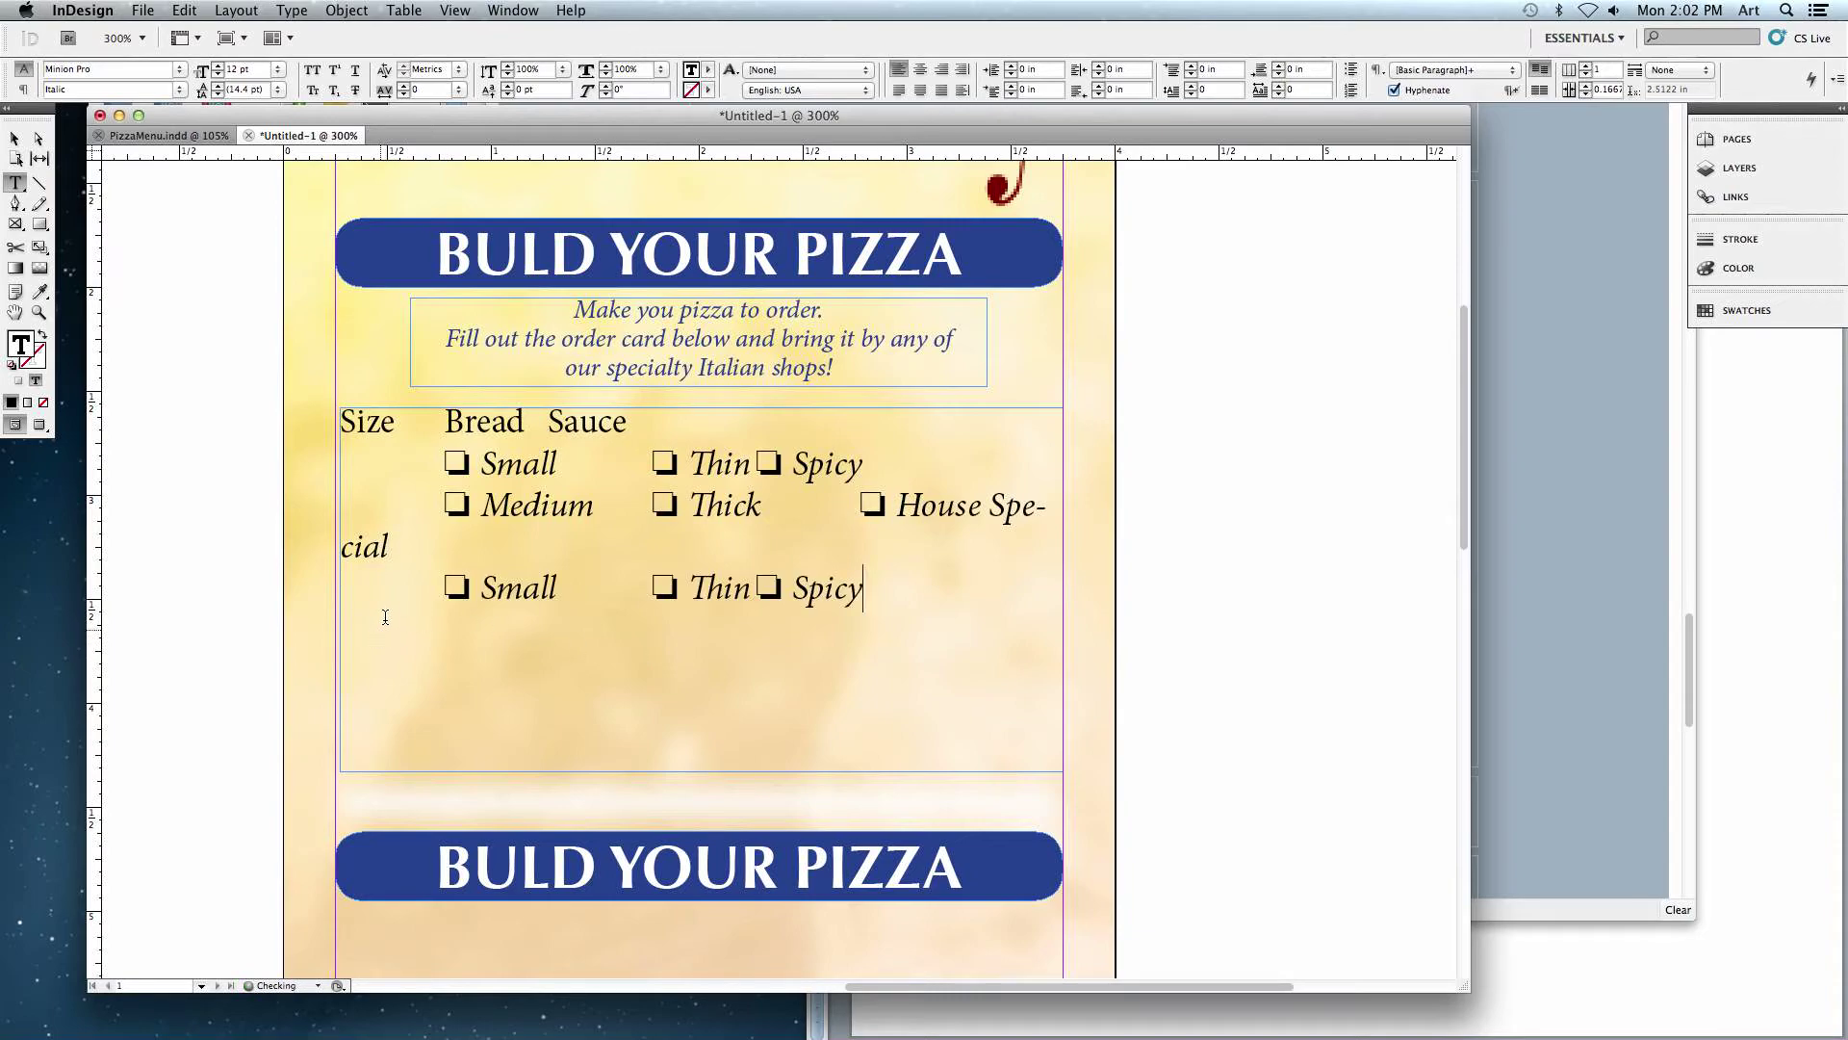
{"action": "double_click", "coordinate": [495, 591]}
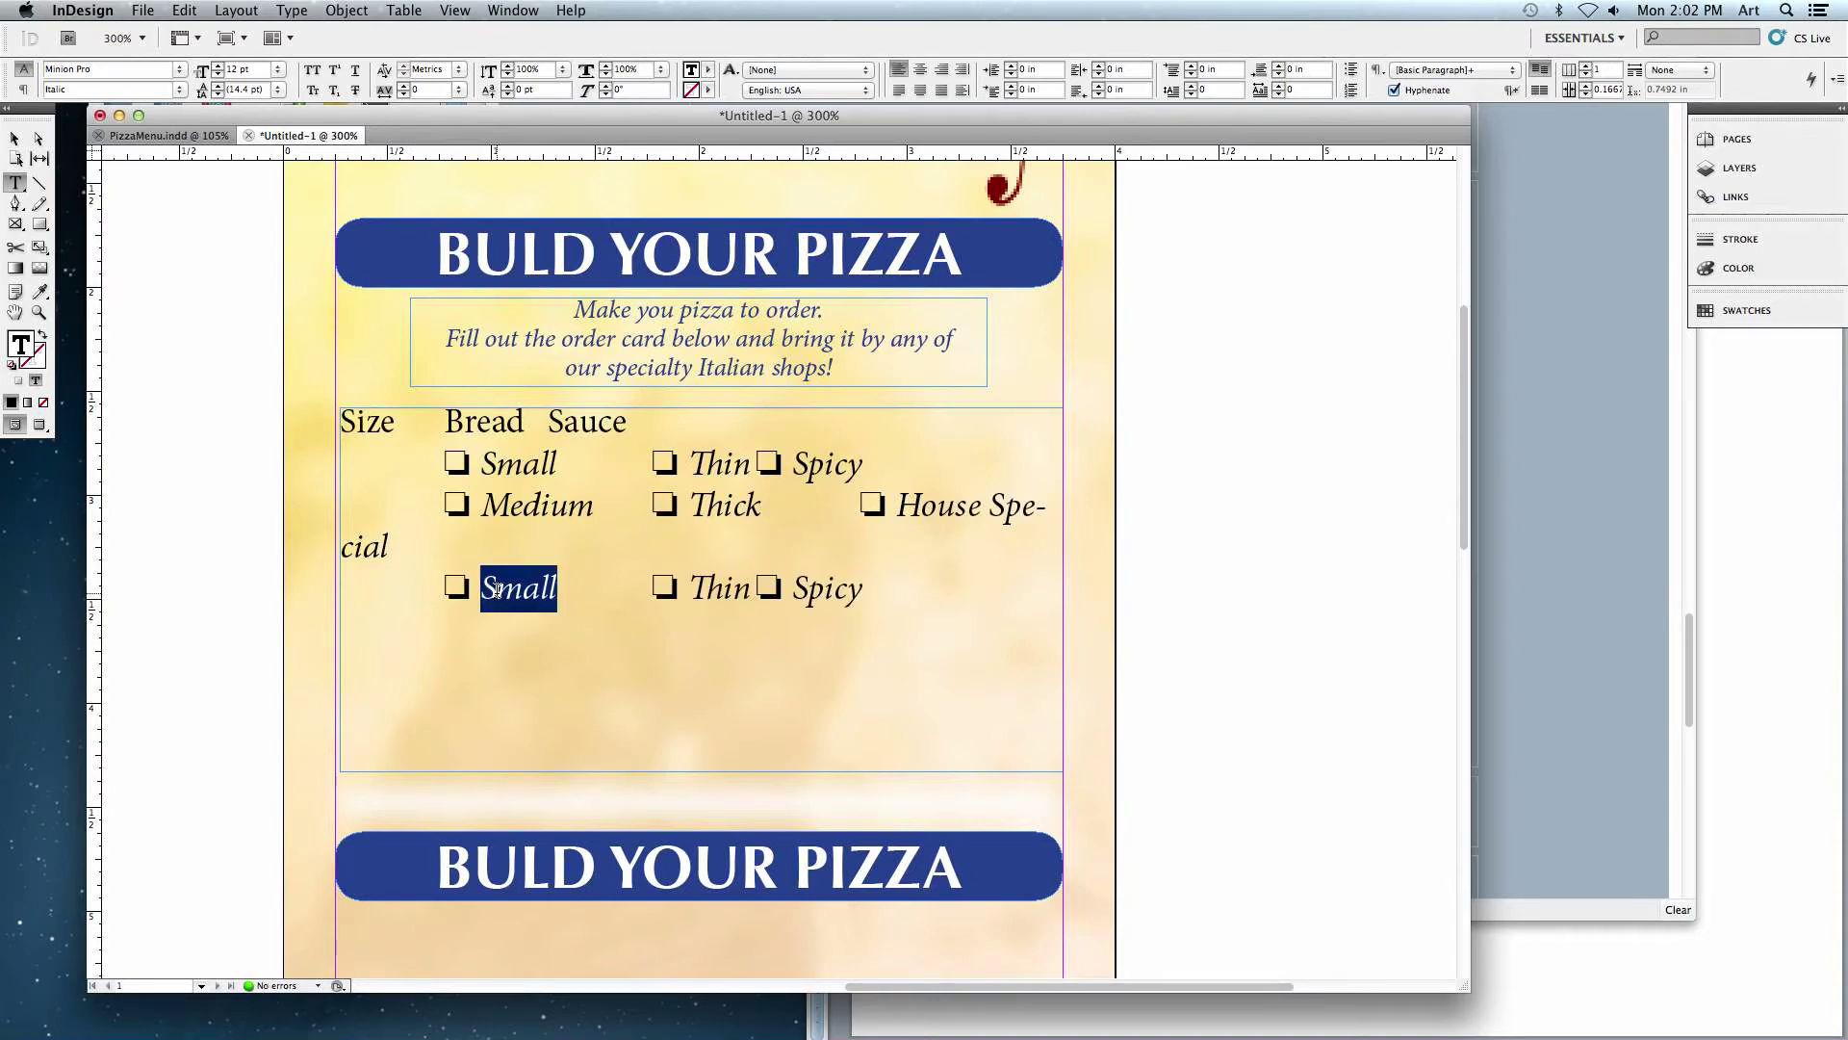
{"action": "type", "text": "Large"}
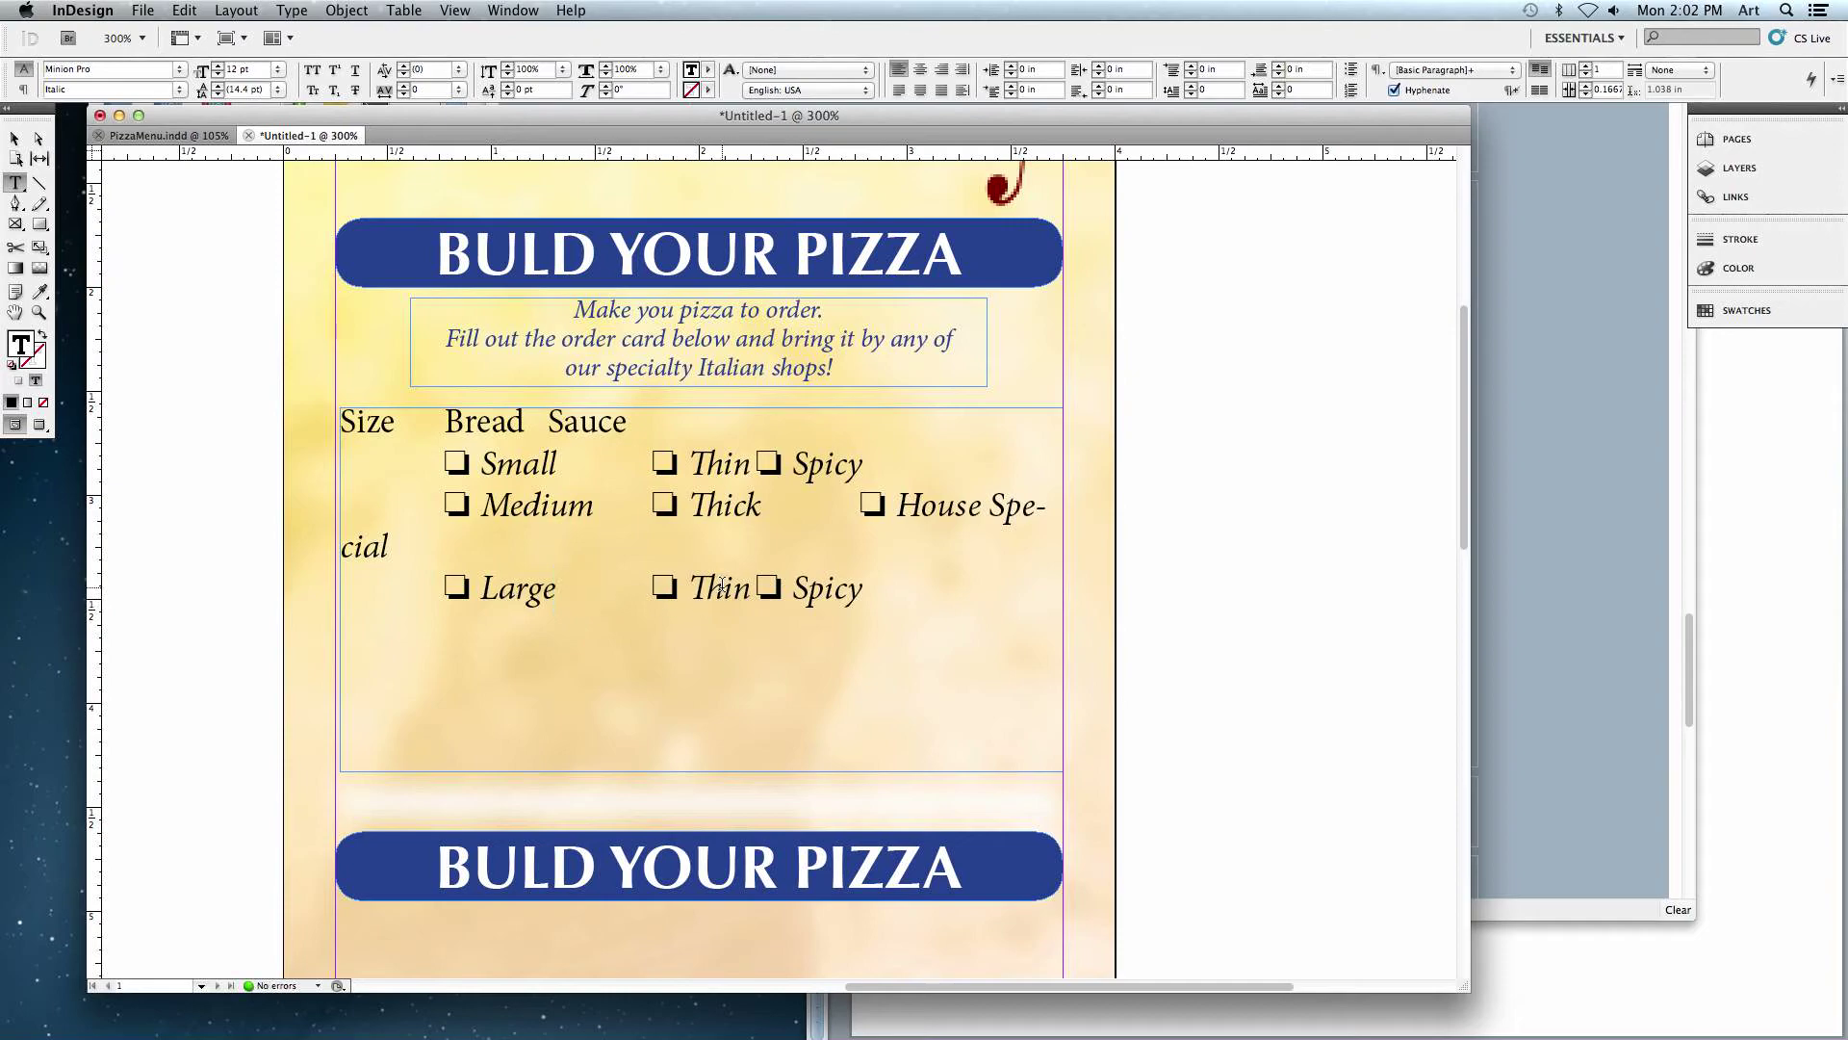
{"action": "double_click", "coordinate": [720, 586]}
{"action": "type", "text": "Hand-"}
{"action": "key", "text": "BackSpace"}
{"action": "type", "text": "-Tossed"}
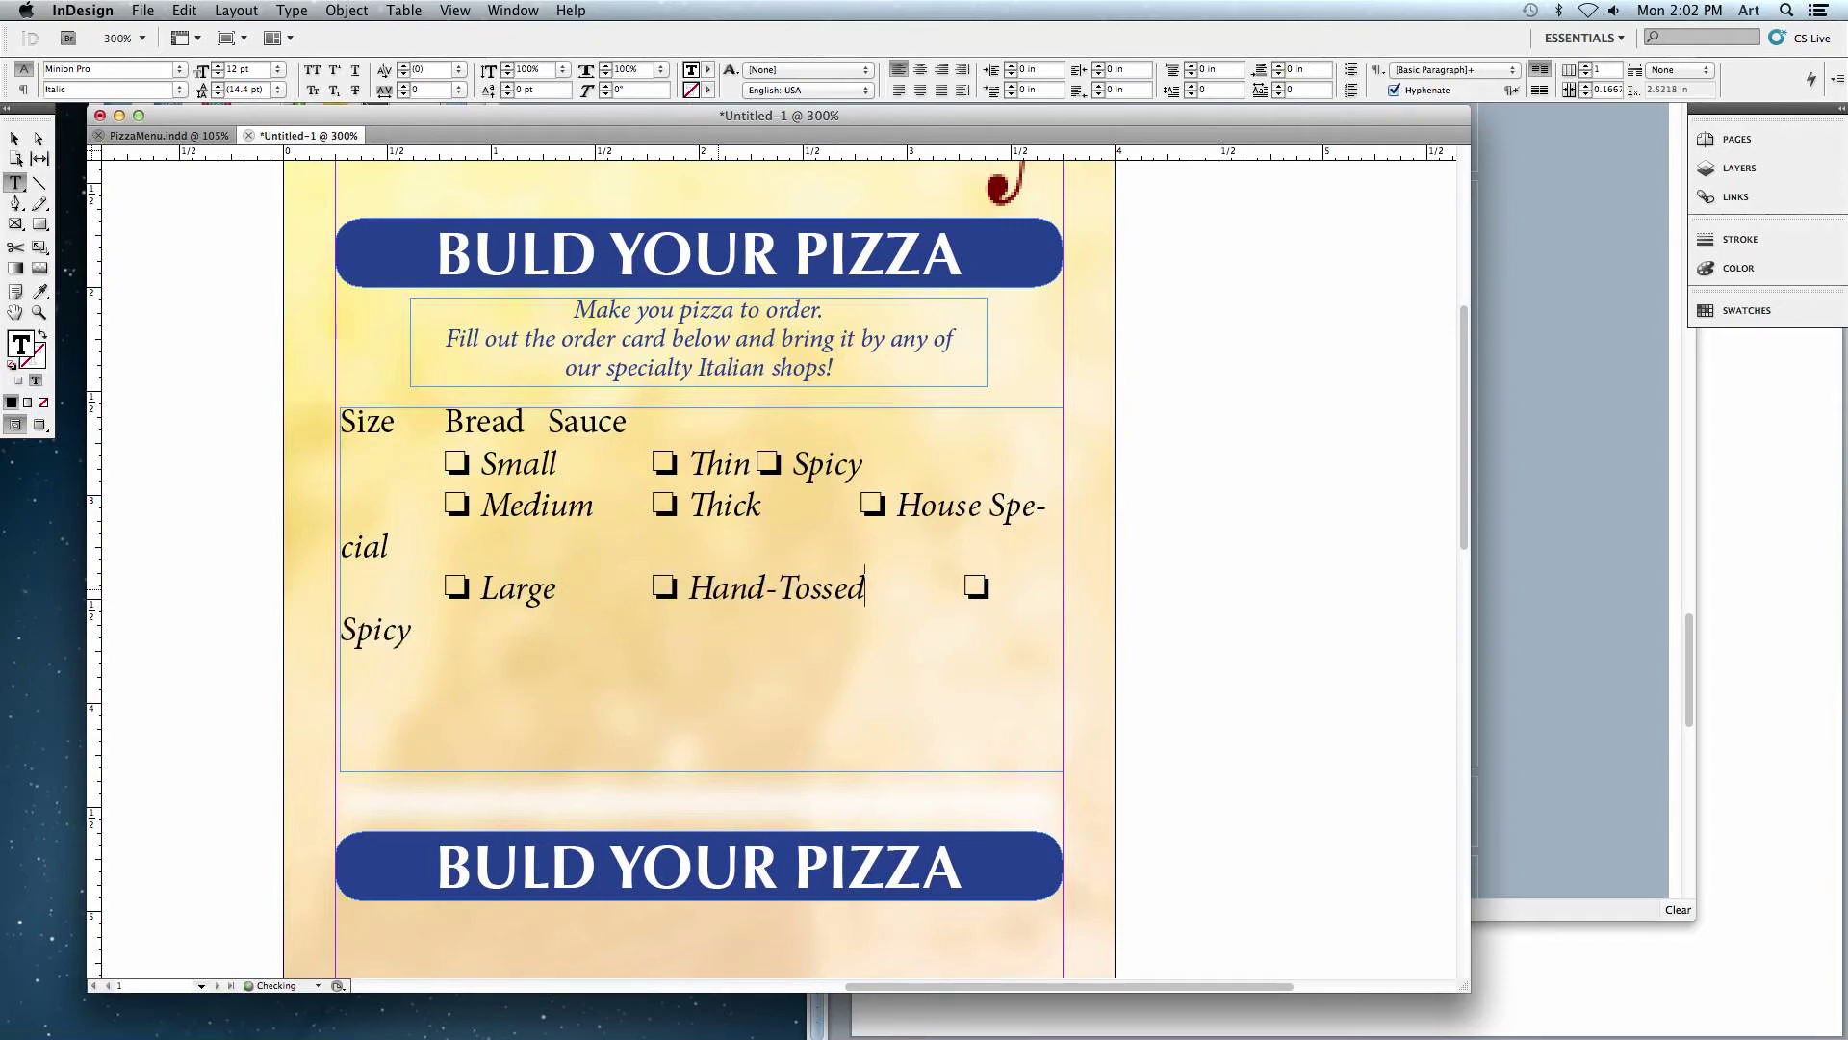
{"action": "double_click", "coordinate": [375, 630]}
{"action": "type", "text": "Tomato"}
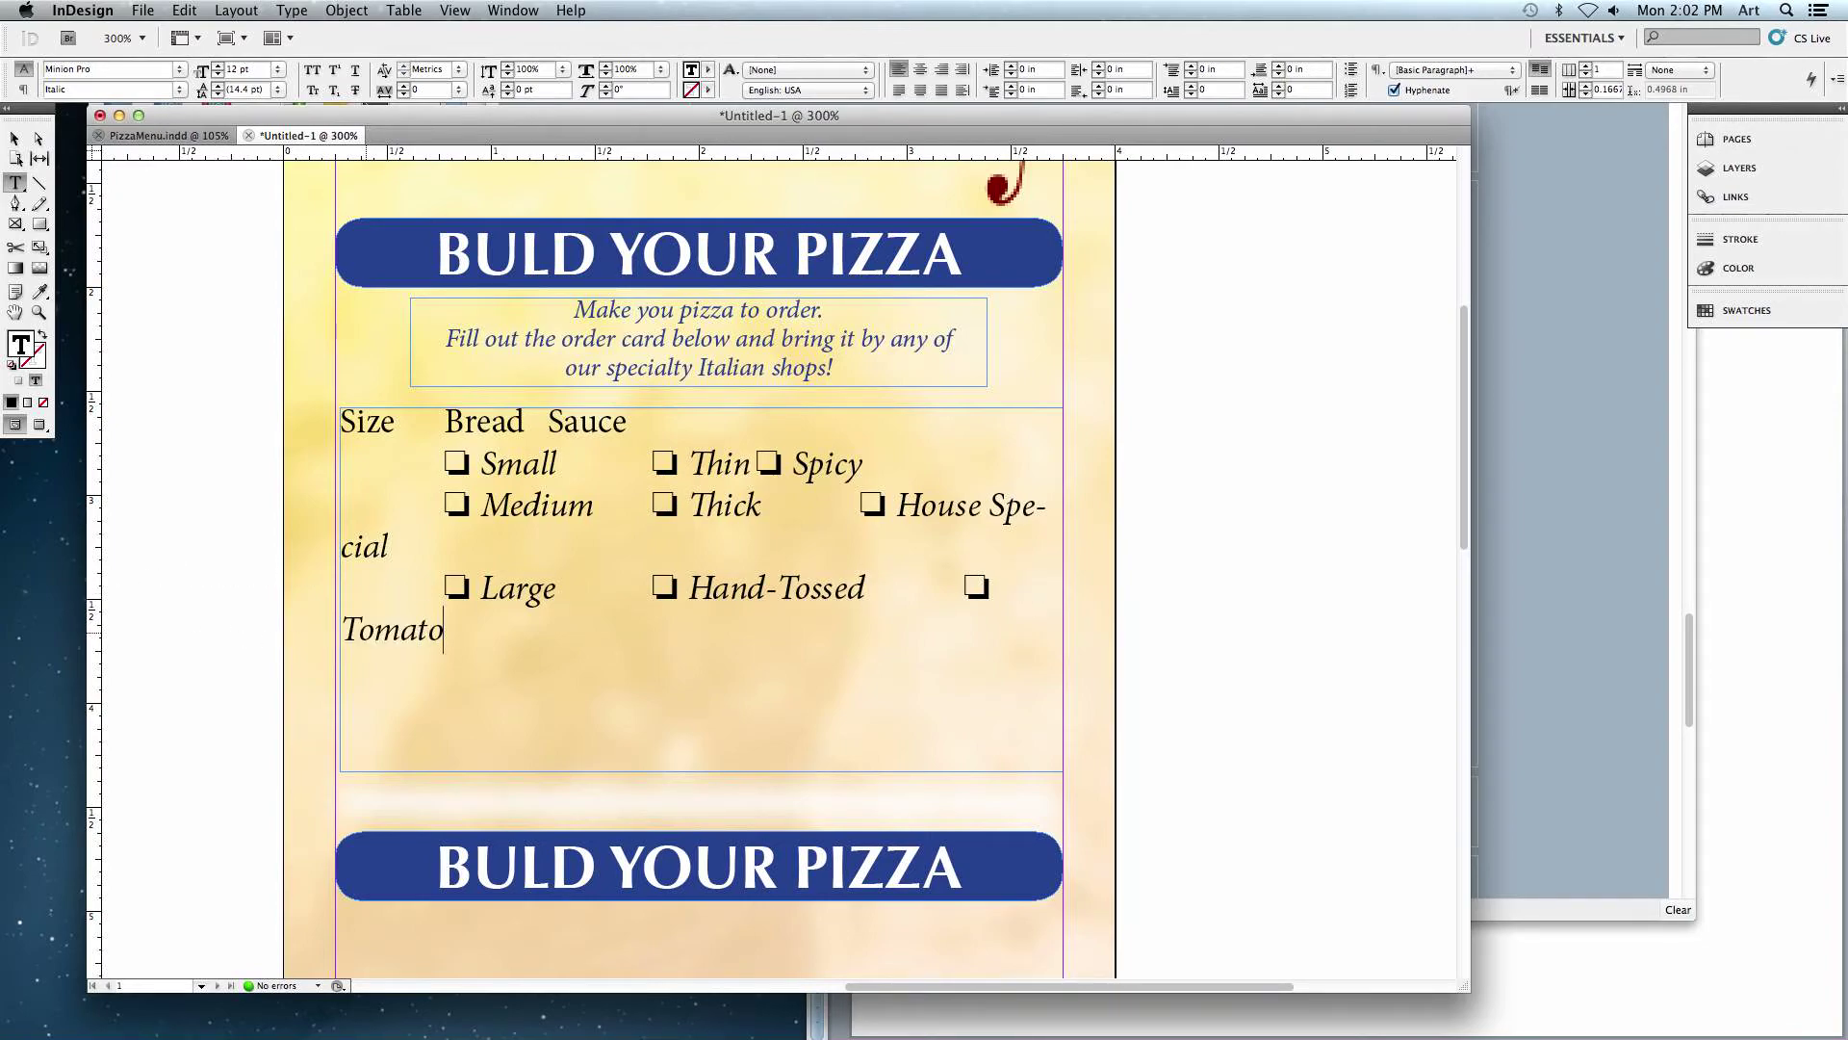
- Paste a fourth checkbox row, remove its Small entry and relabel the other two Deep Dish and Thin
{"action": "key", "text": "Tab"}
{"action": "key", "text": "super+v"}
{"action": "left_click", "coordinate": [456, 668]}
{"action": "left_click_drag", "start_coordinate": [456, 668], "coordinate": [562, 669]}
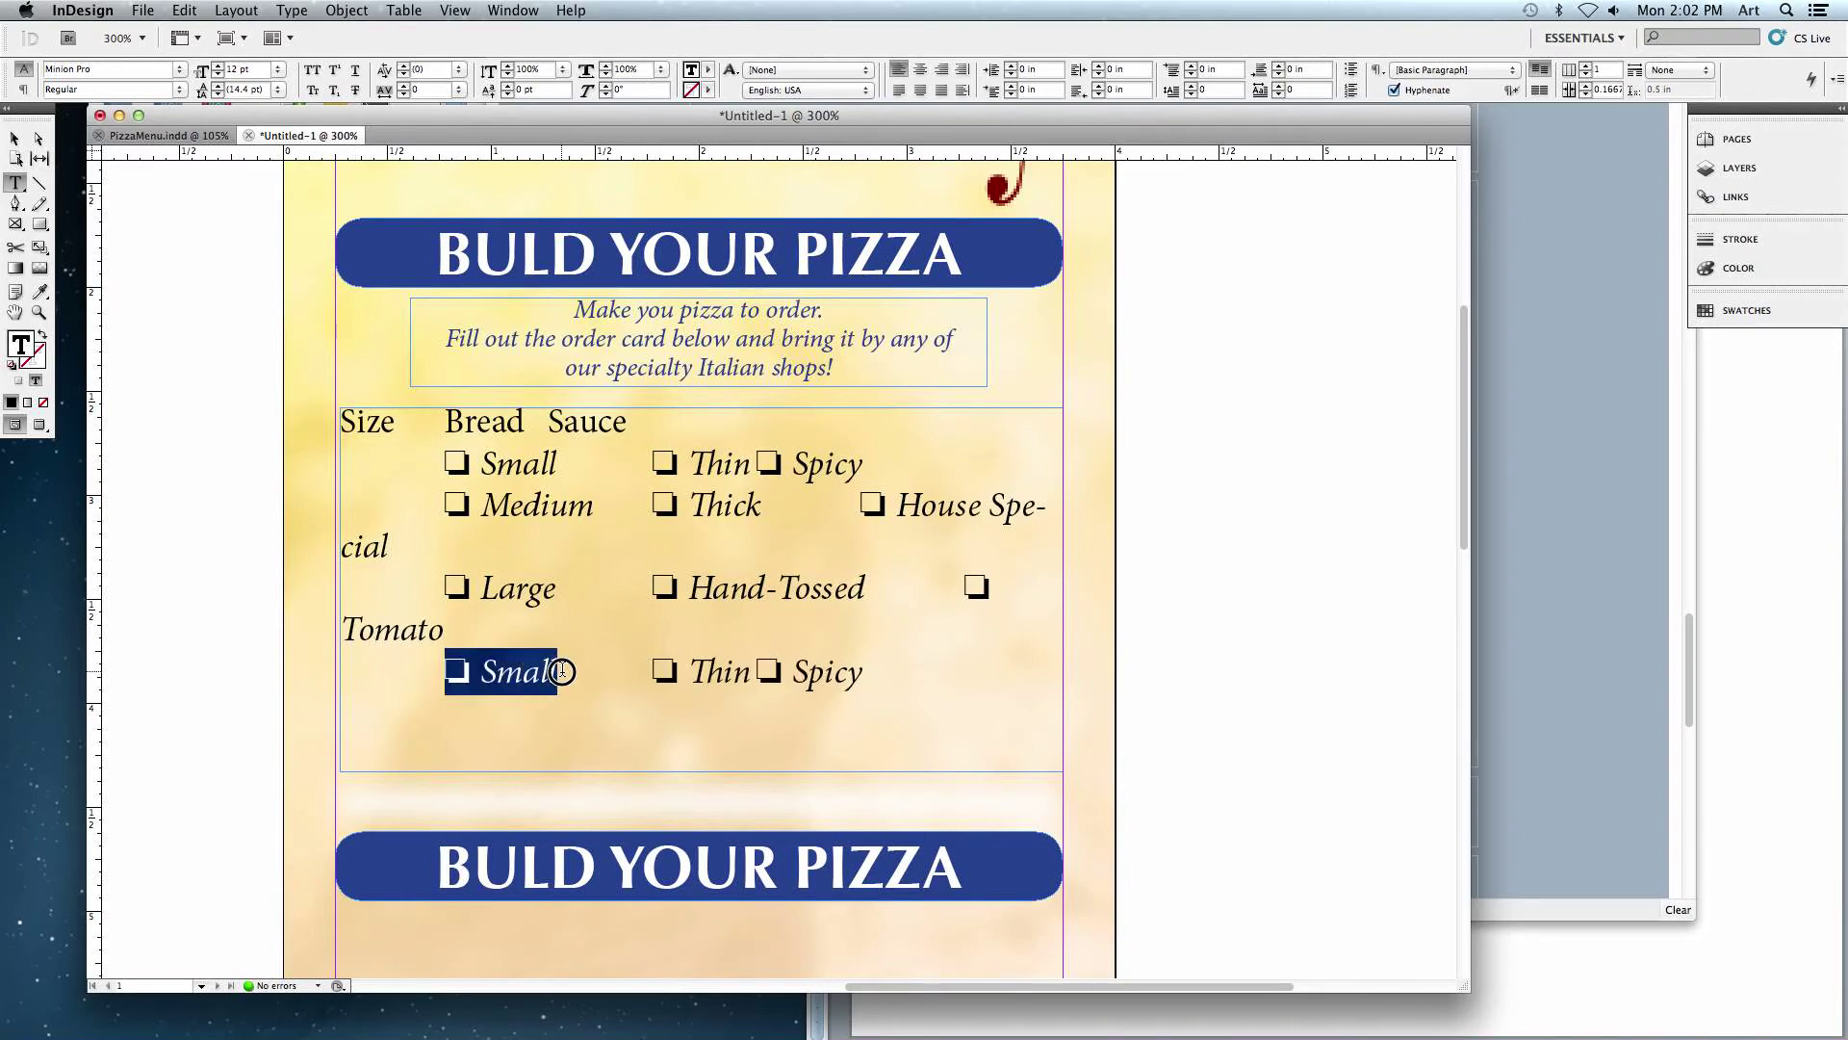
{"action": "key", "text": "BackSpace"}
{"action": "double_click", "coordinate": [711, 675]}
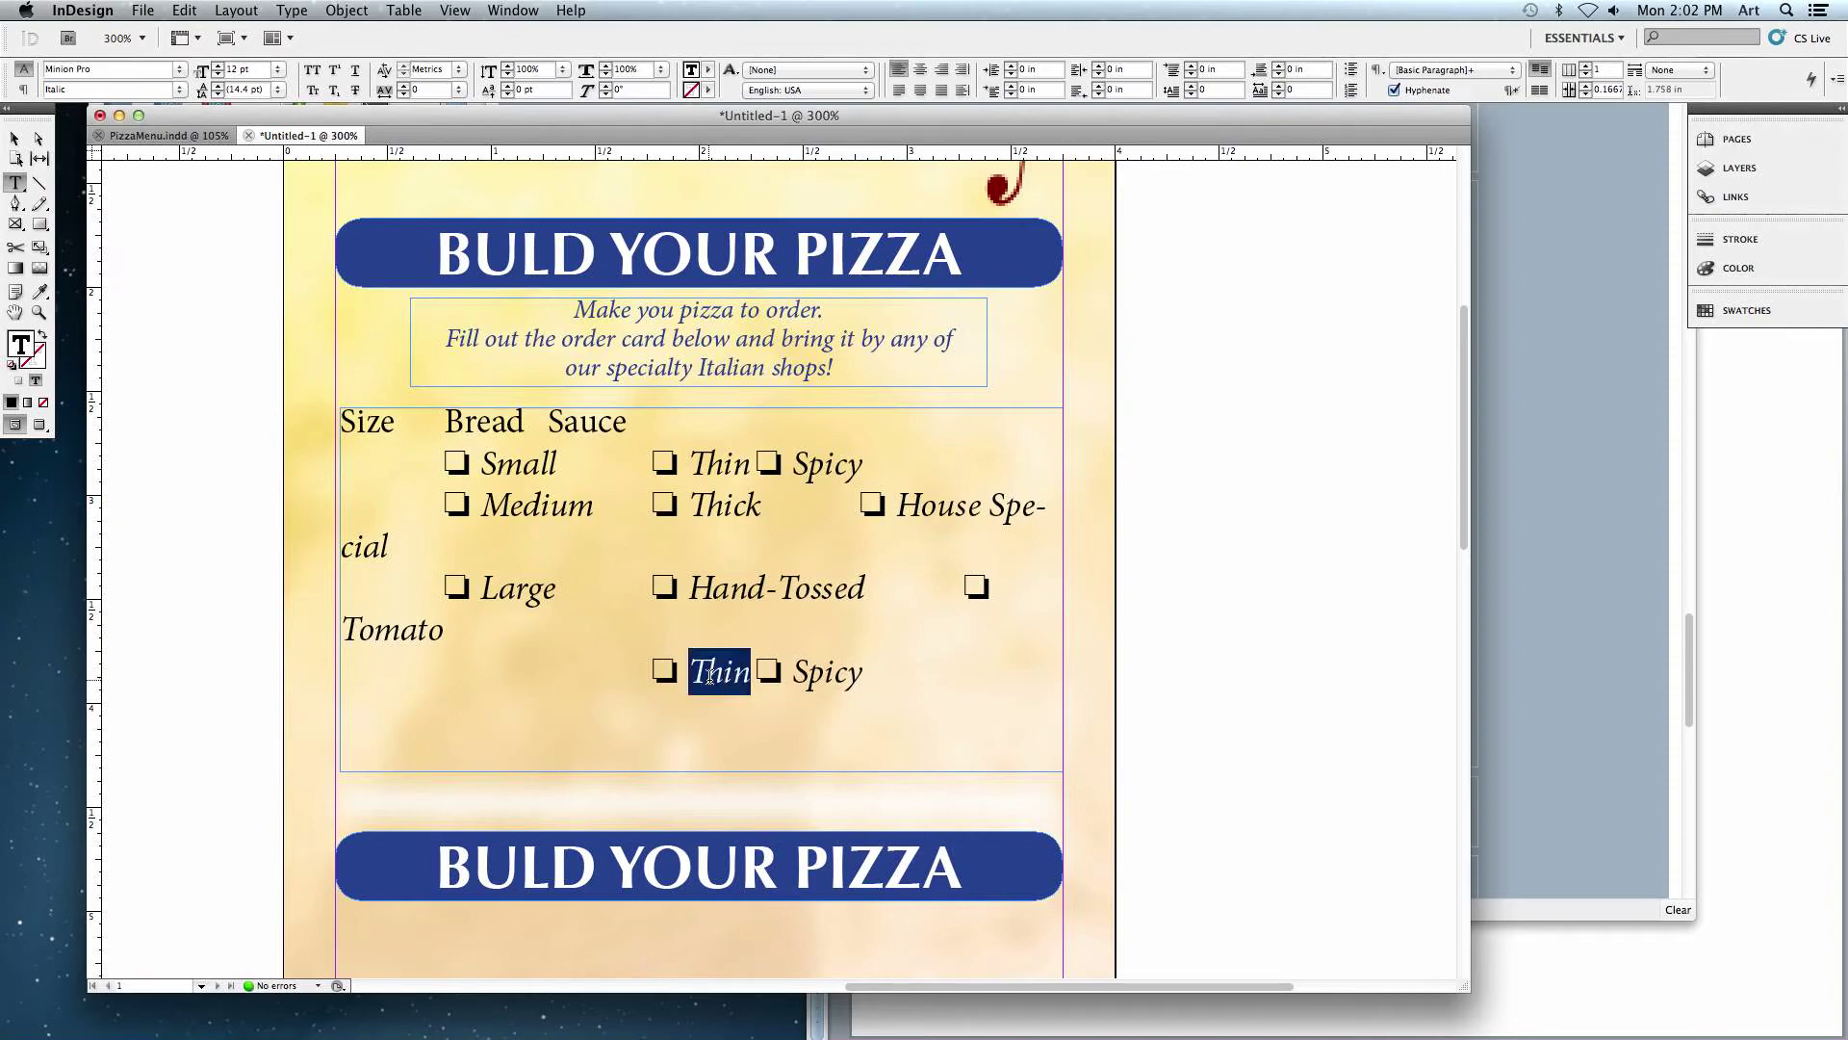
{"action": "type", "text": "Deep Dish"}
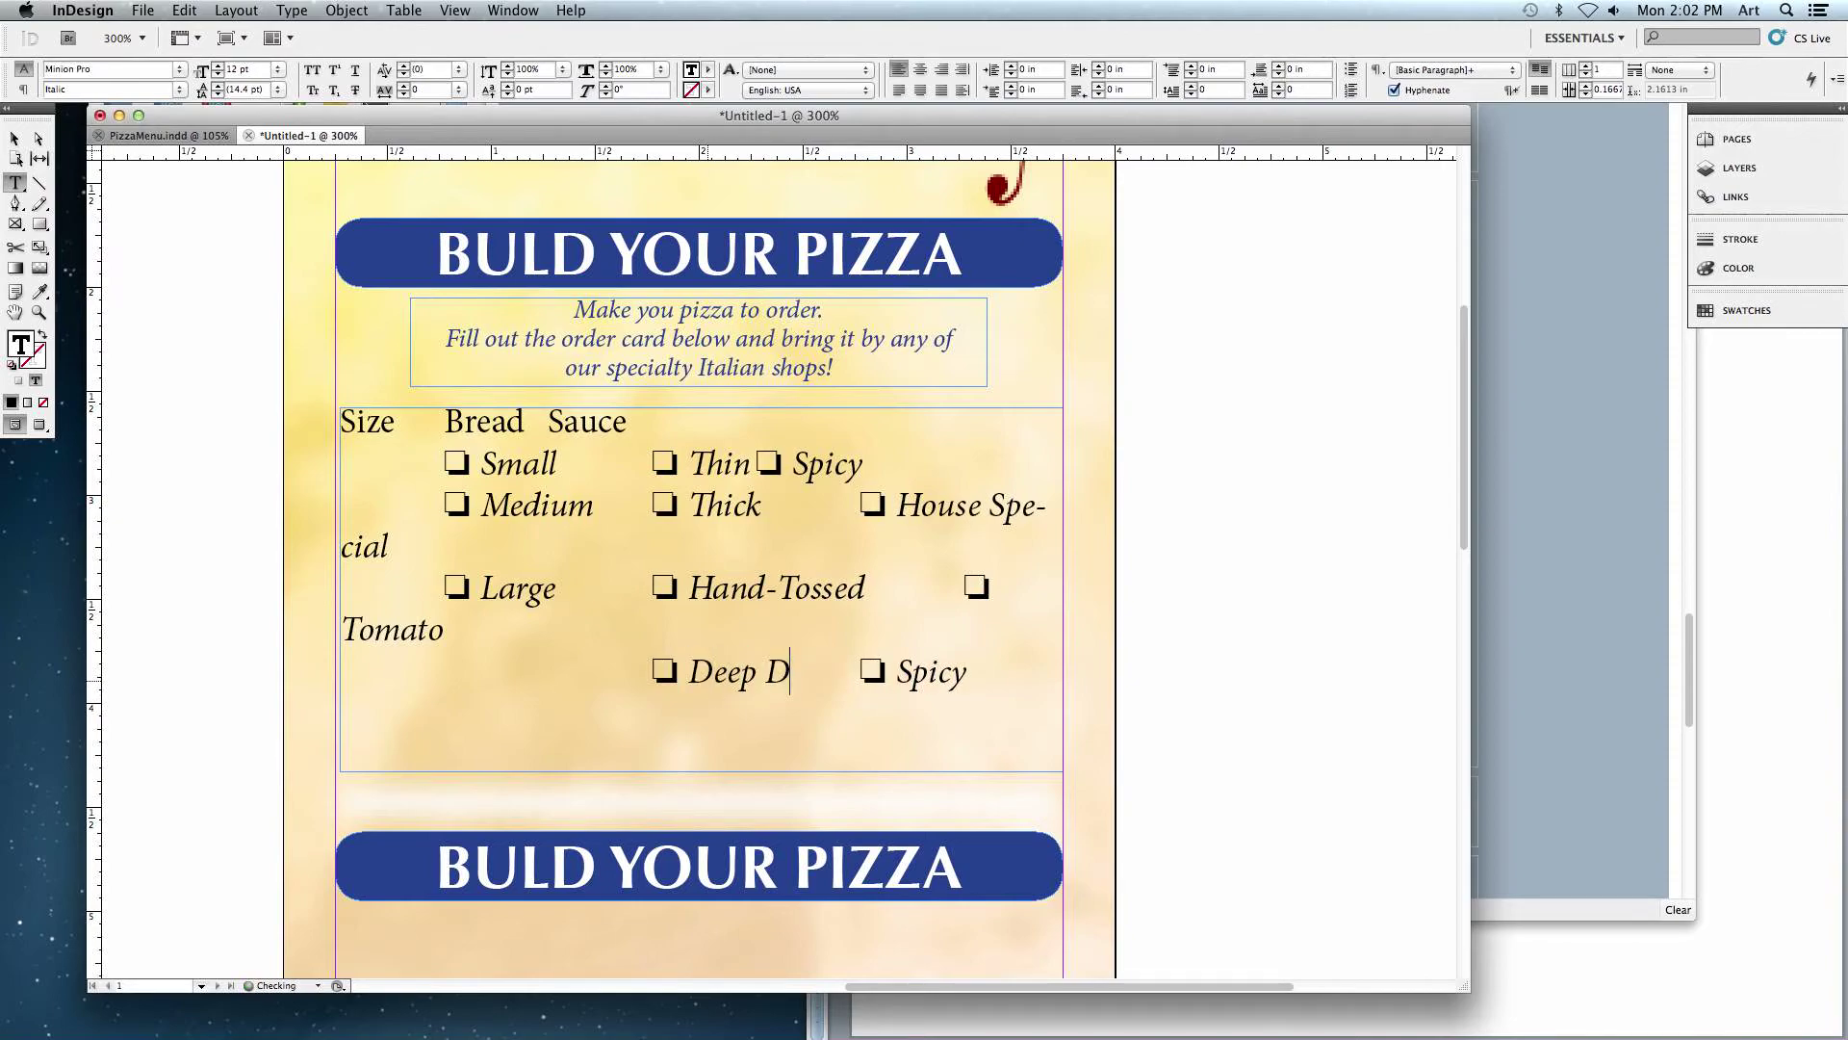
{"action": "double_click", "coordinate": [938, 672]}
{"action": "type", "text": "Thin"}
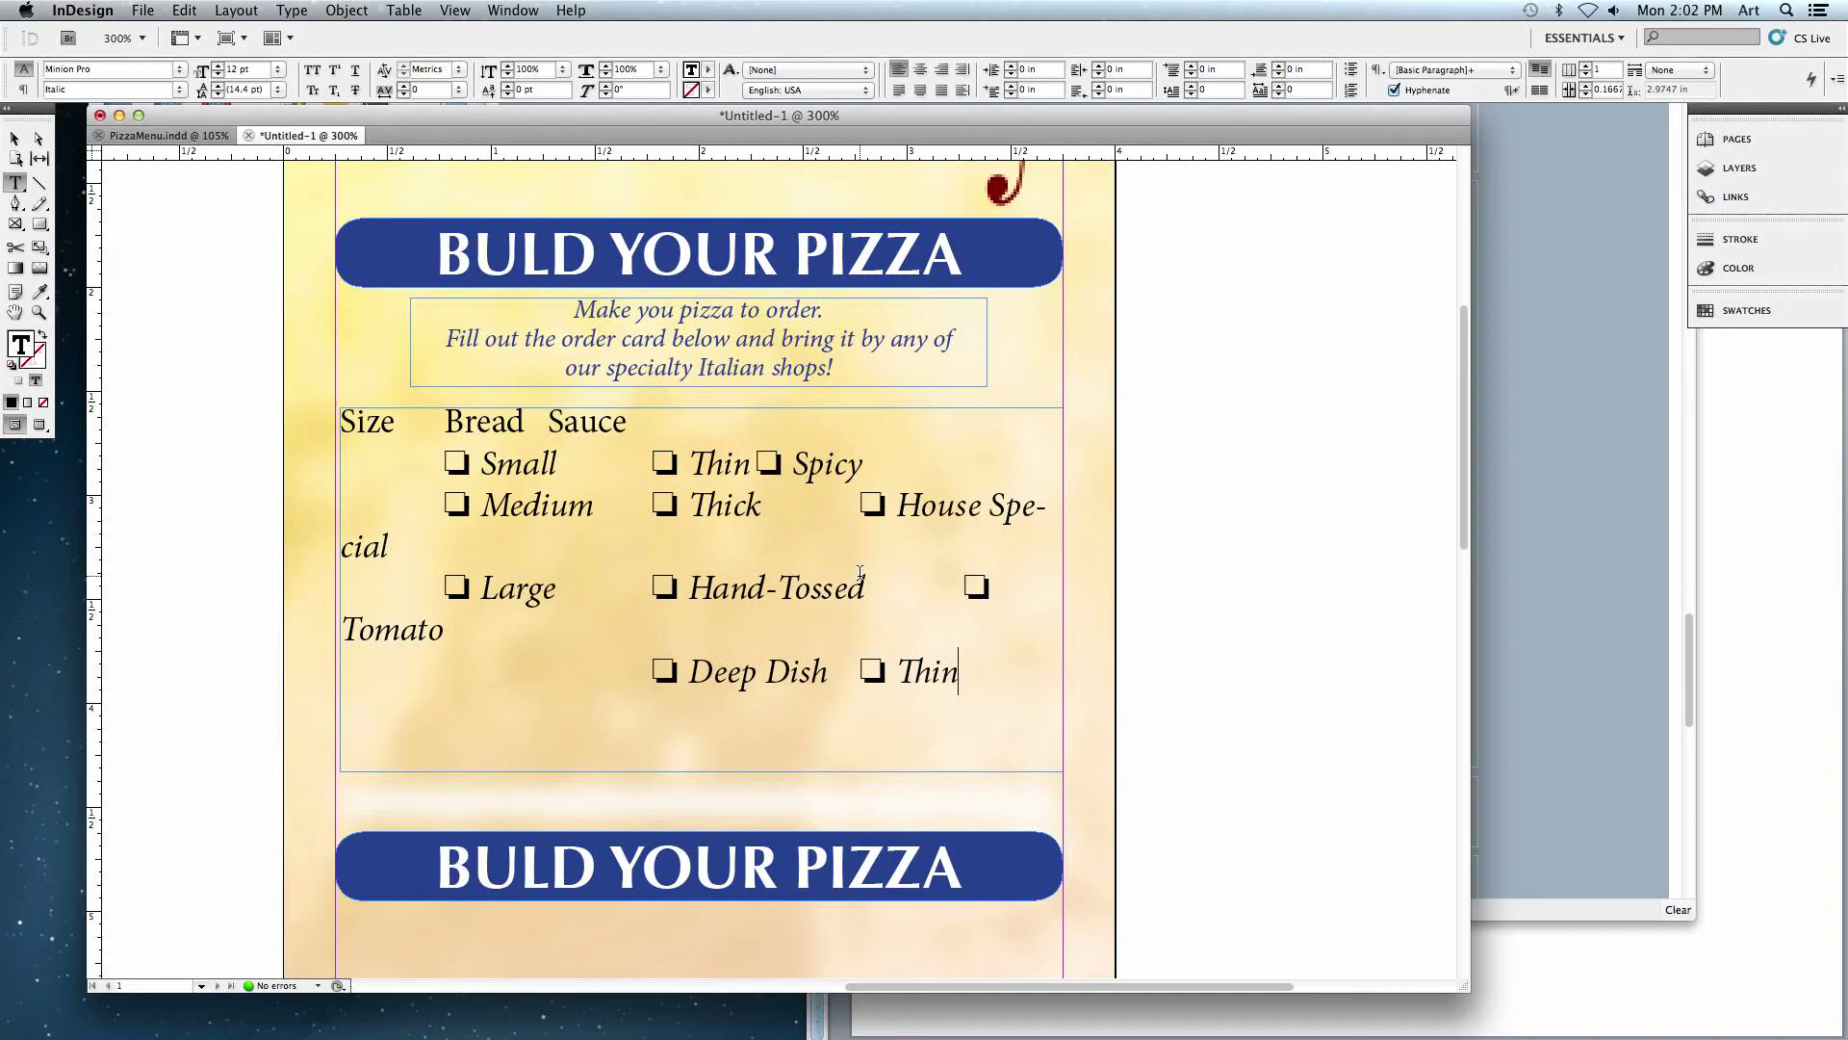
- Set all the checkbox rows below the Size, Bread, Sauce headings to 10 pt
{"action": "left_click_drag", "start_coordinate": [1015, 684], "coordinate": [337, 442]}
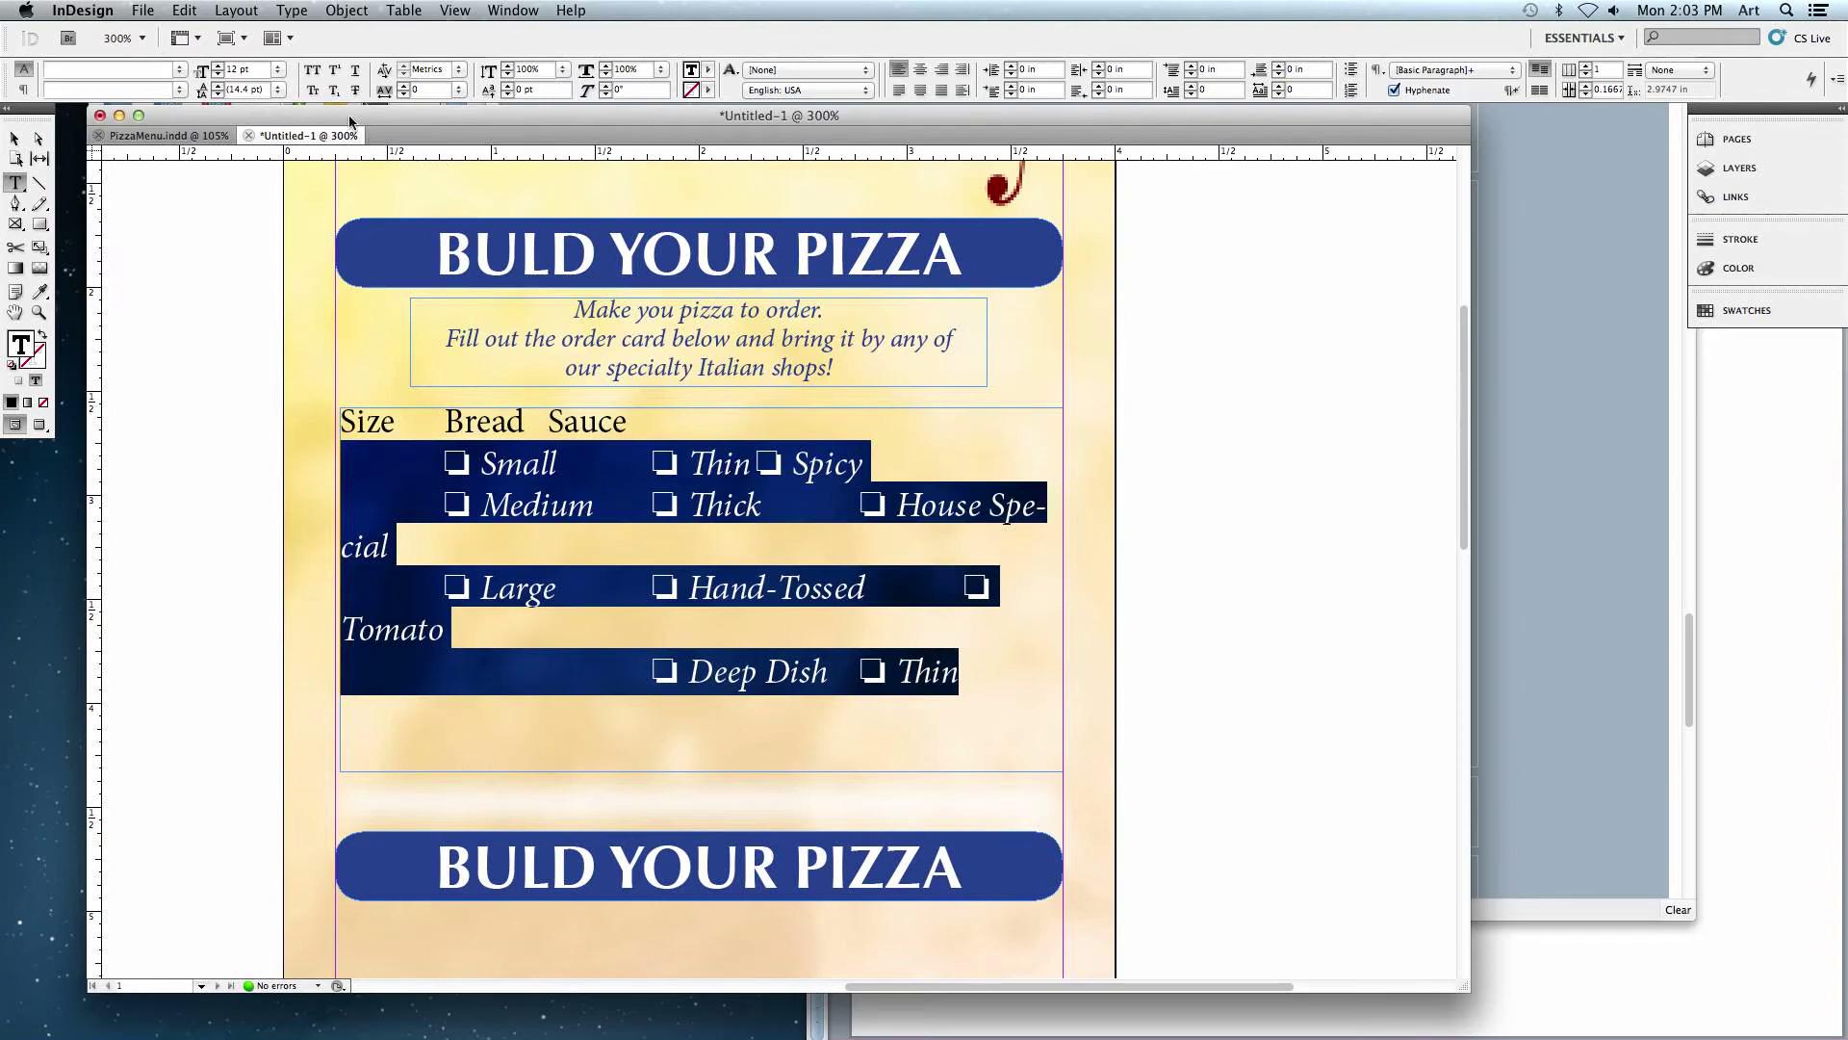
{"action": "left_click", "coordinate": [201, 70]}
{"action": "type", "text": "10"}
{"action": "key", "text": "Return"}
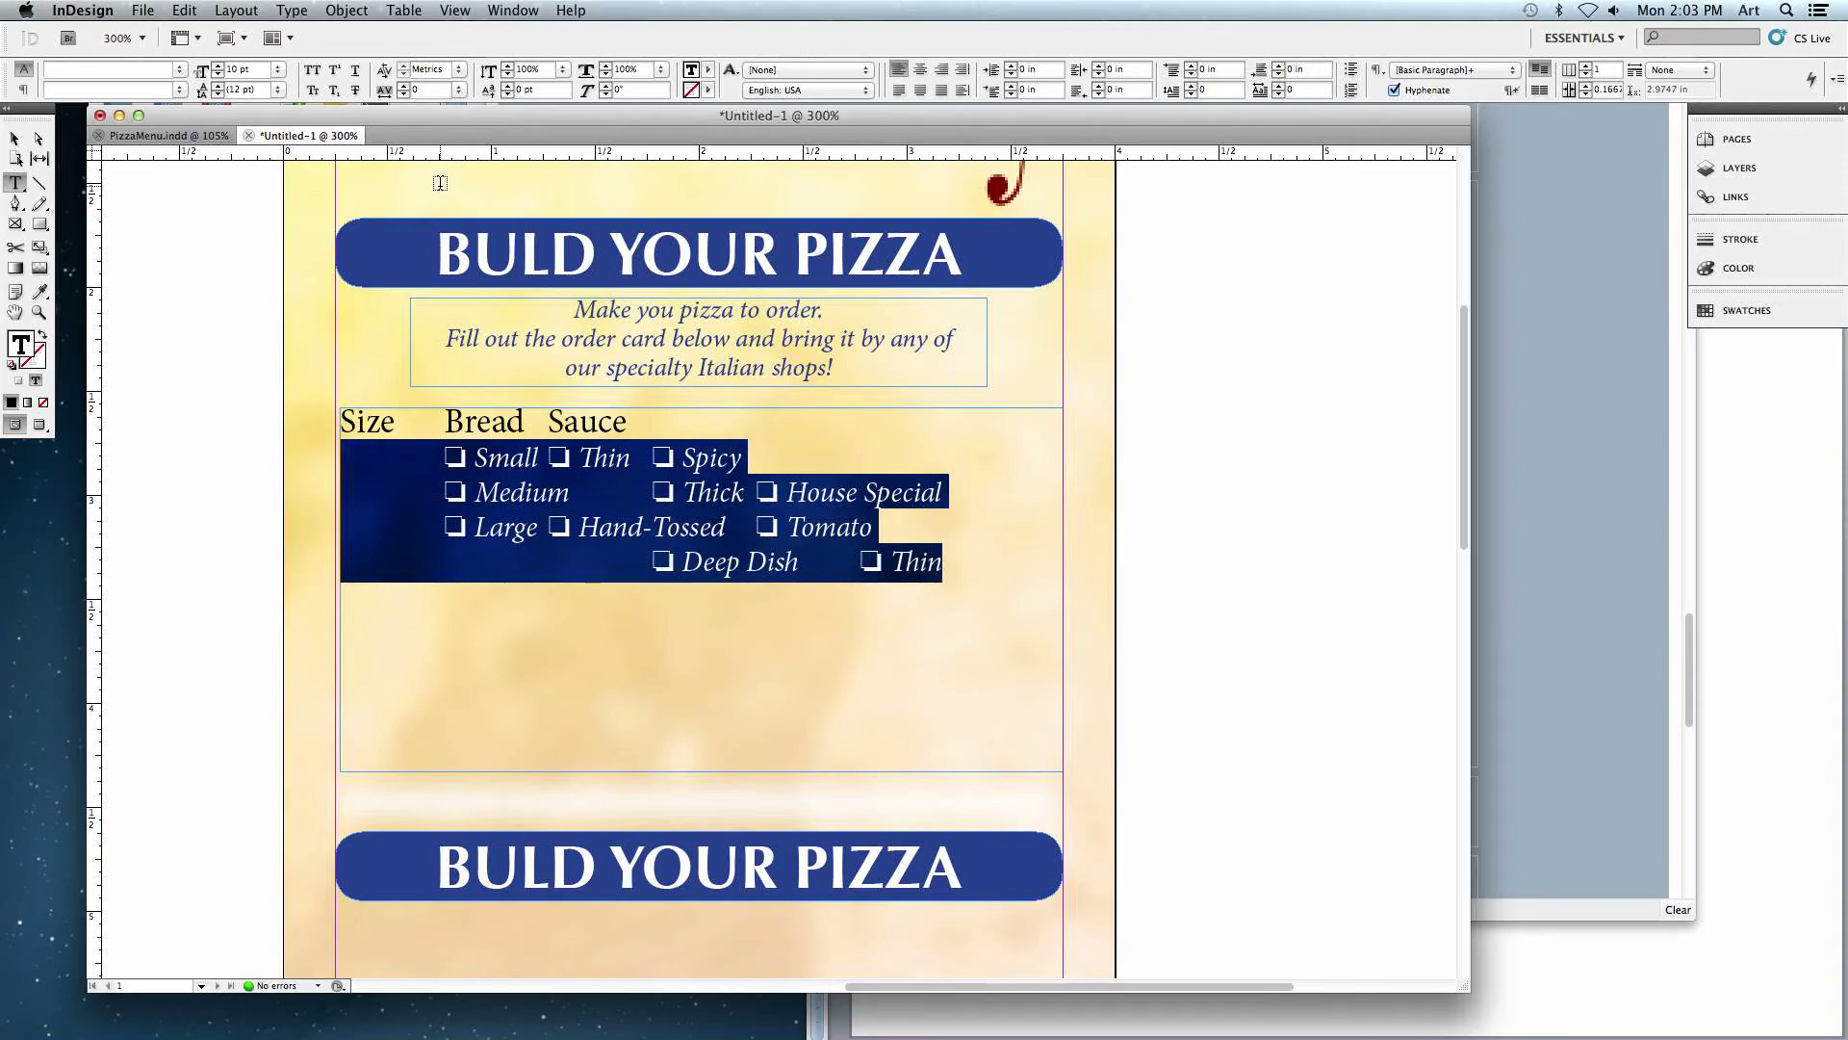
- Set left tab stops at 0.25 in, 1.125 in and 1.375 in for the checkbox rows using the Tabs ruler
{"action": "left_click", "coordinate": [280, 12]}
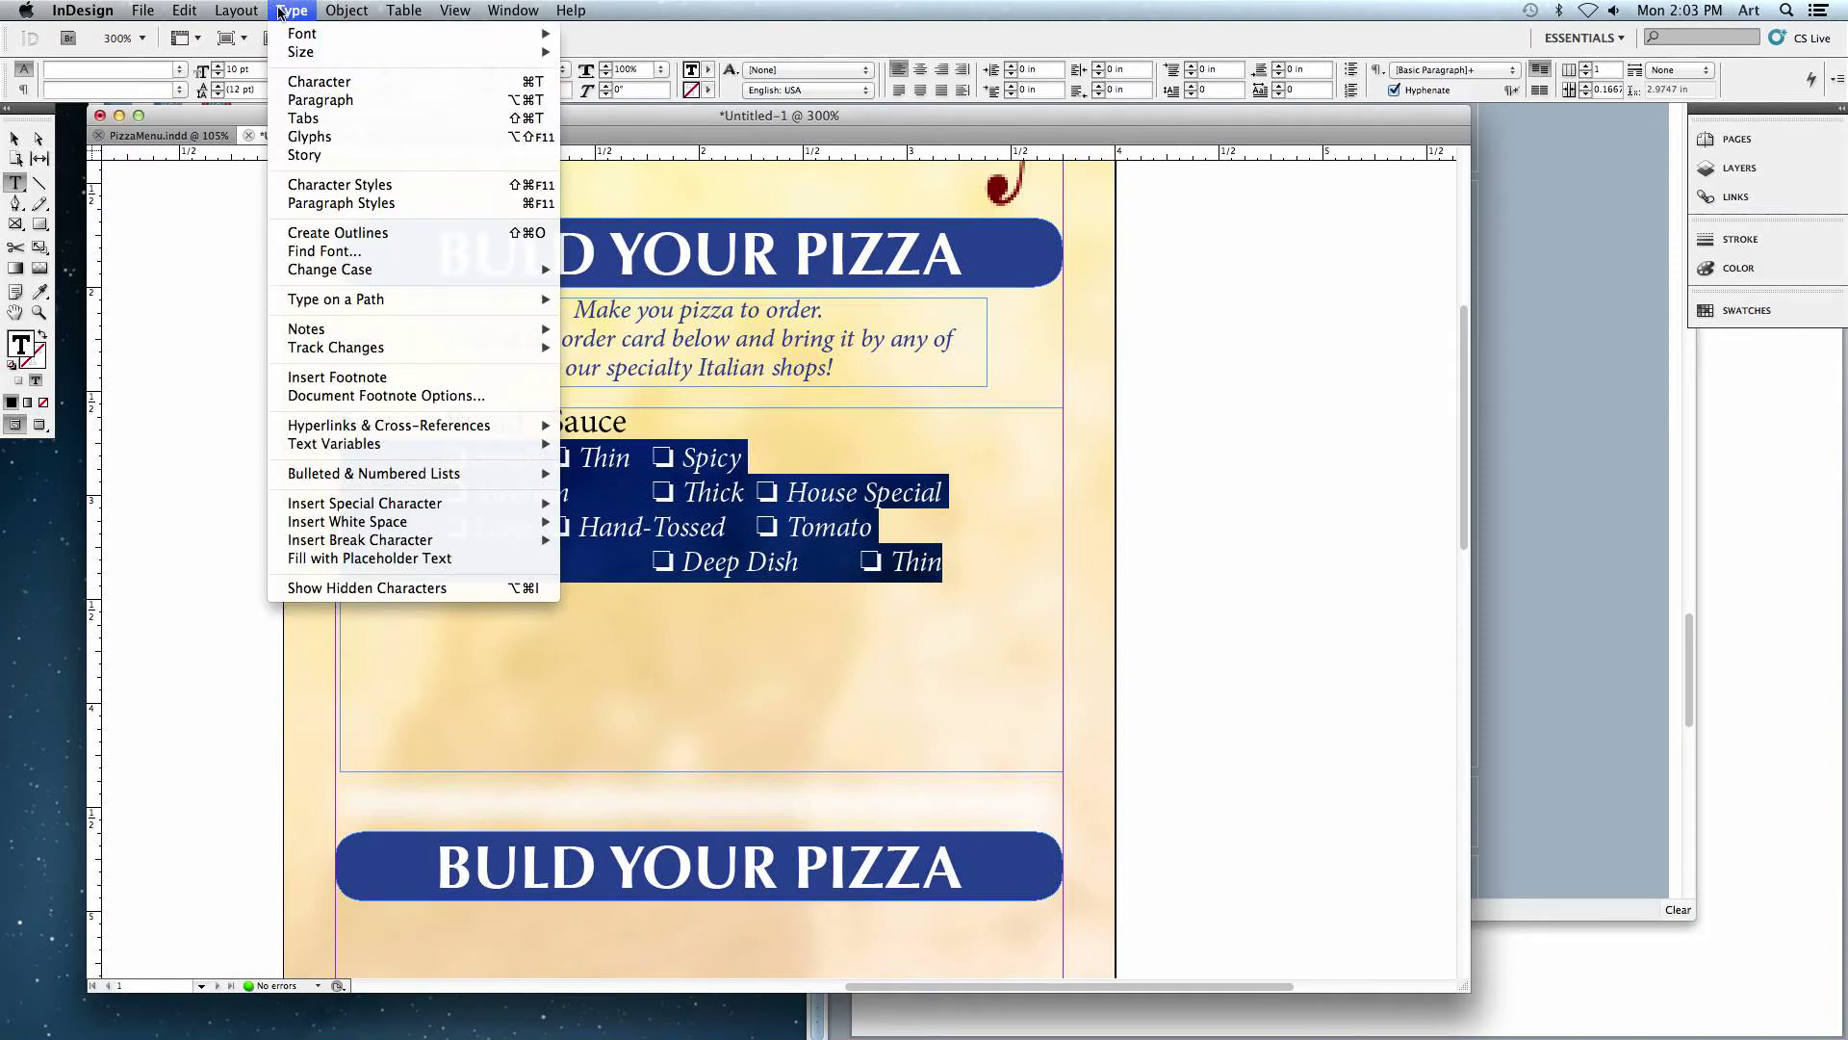
{"action": "left_click", "coordinate": [308, 119]}
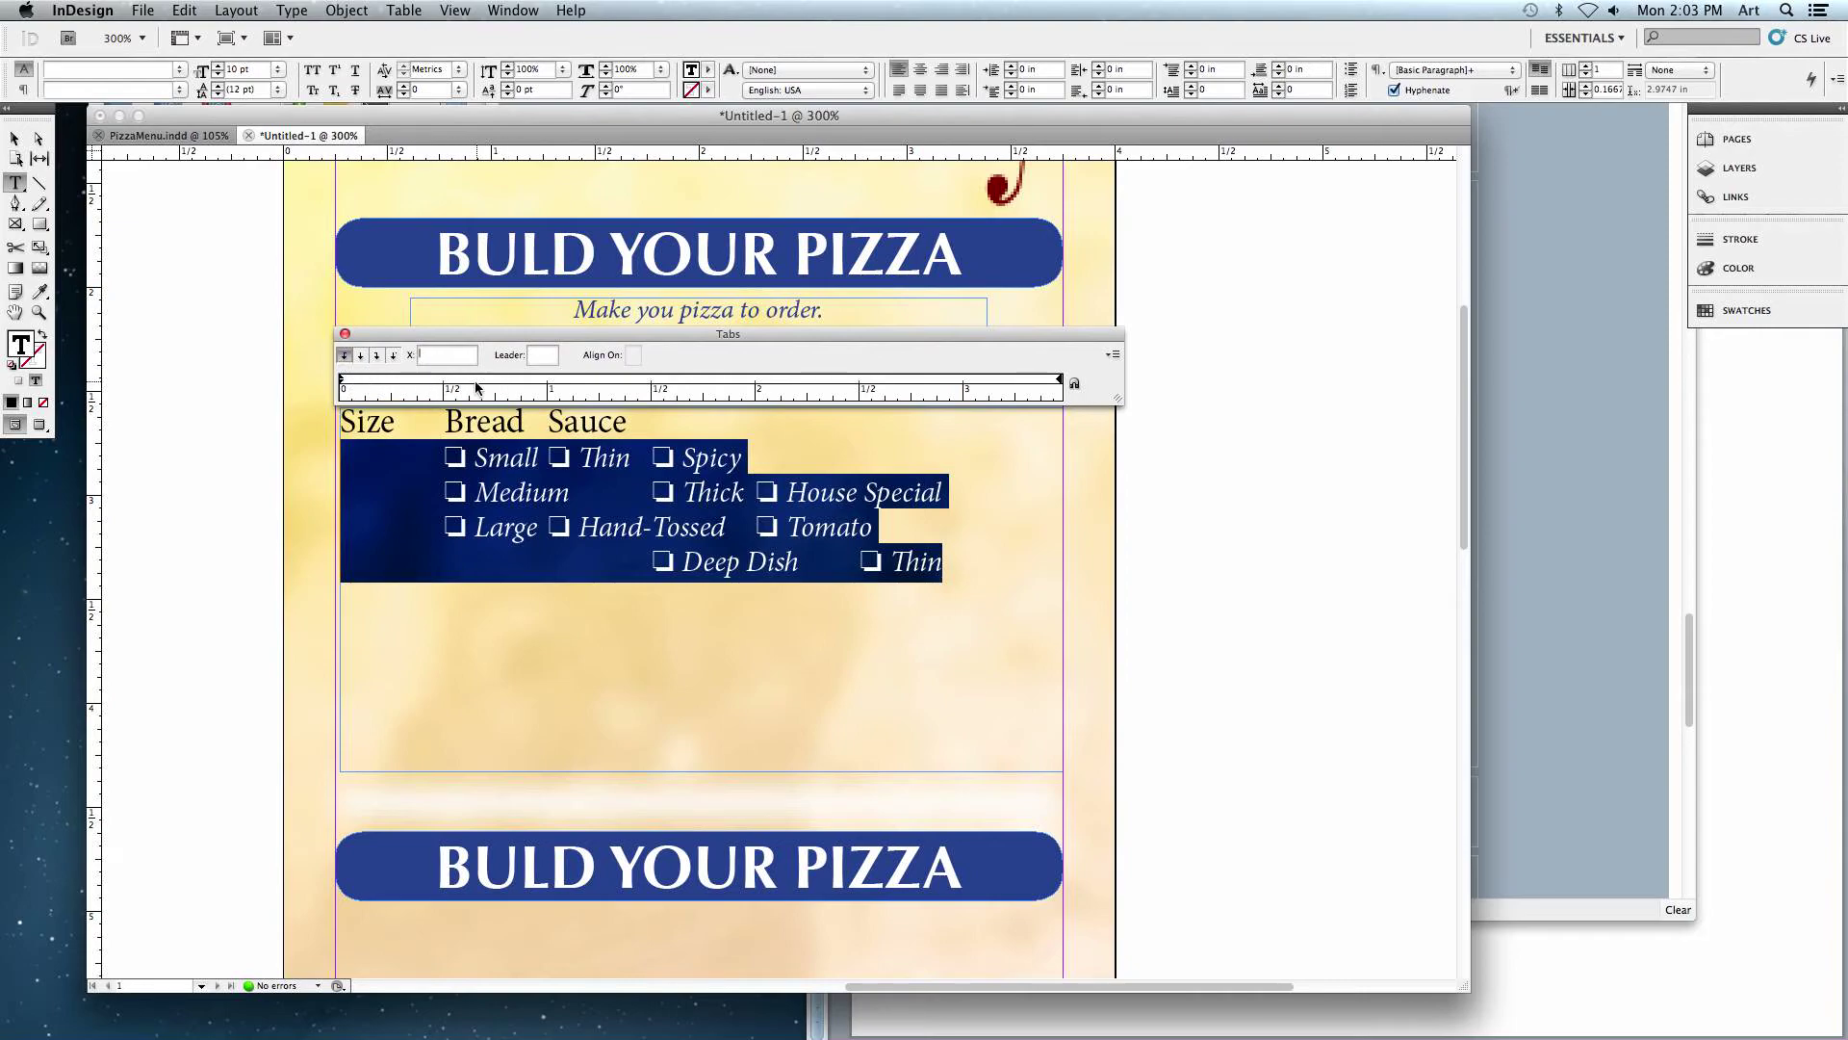
{"action": "left_click_drag", "start_coordinate": [430, 385], "coordinate": [392, 383]}
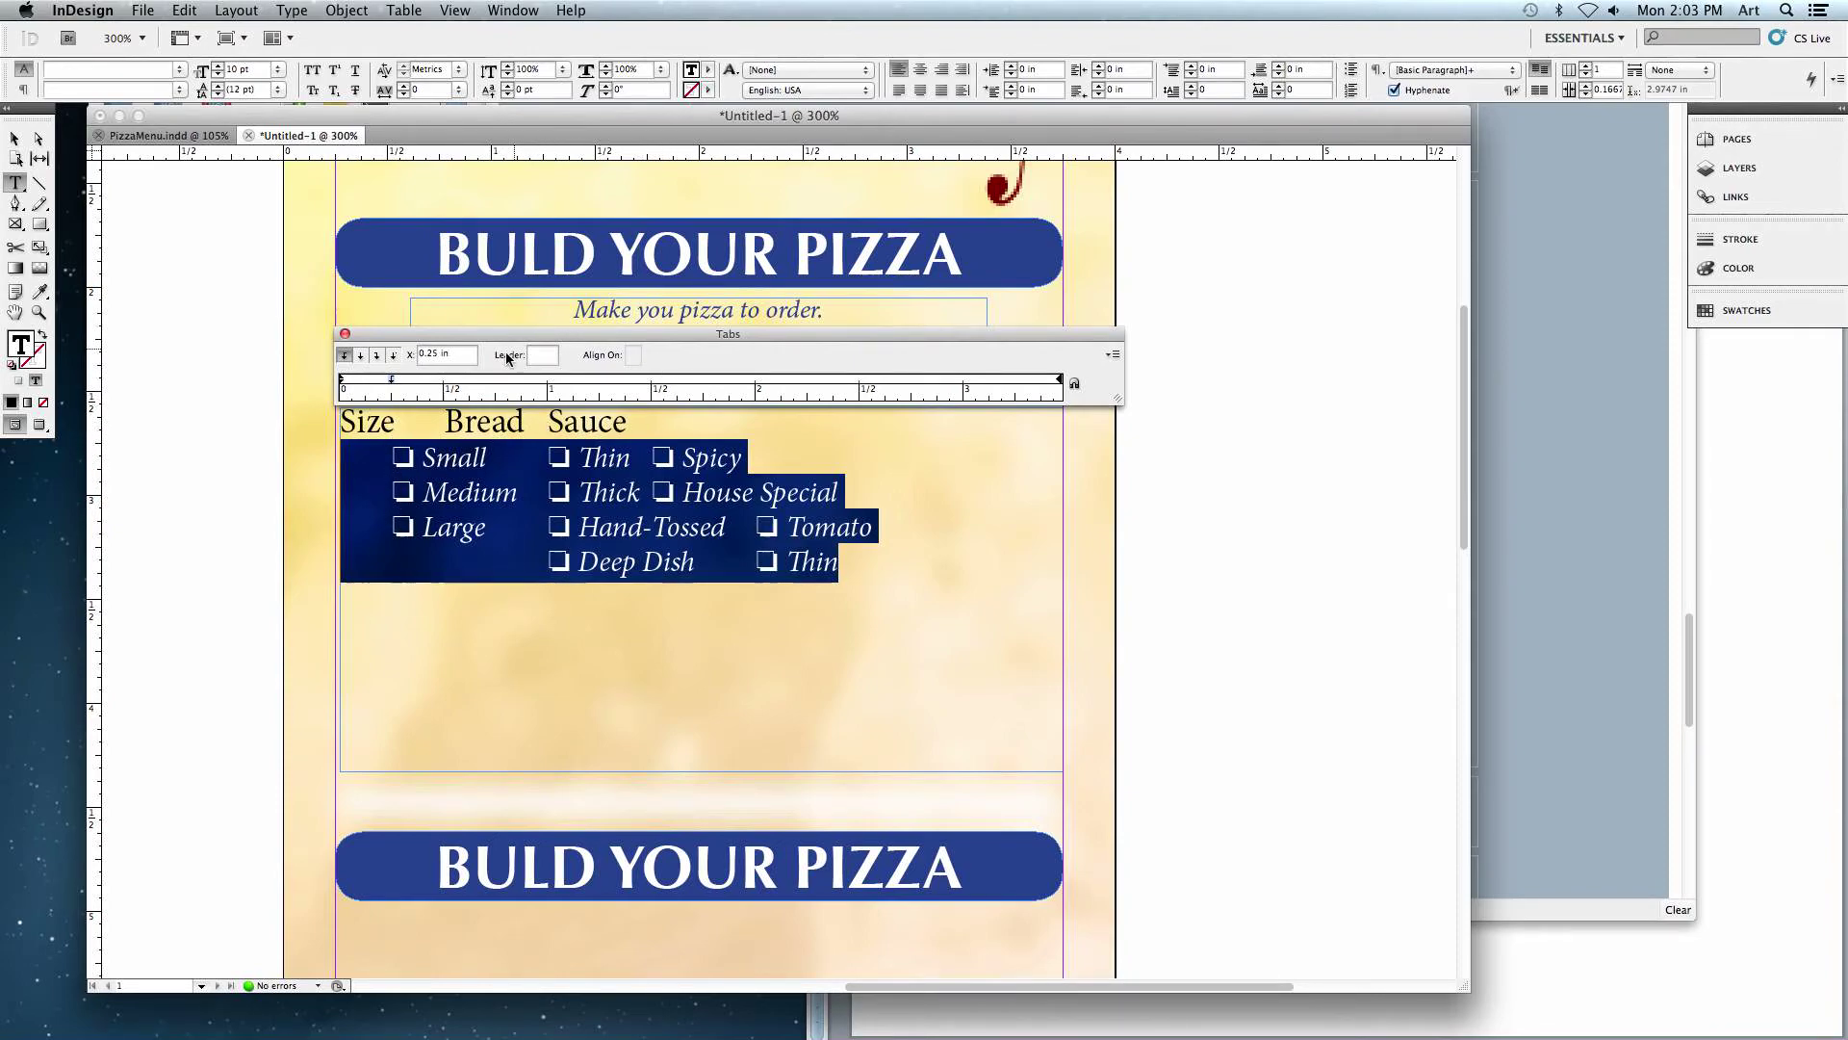
{"action": "left_click_drag", "start_coordinate": [505, 377], "coordinate": [574, 386]}
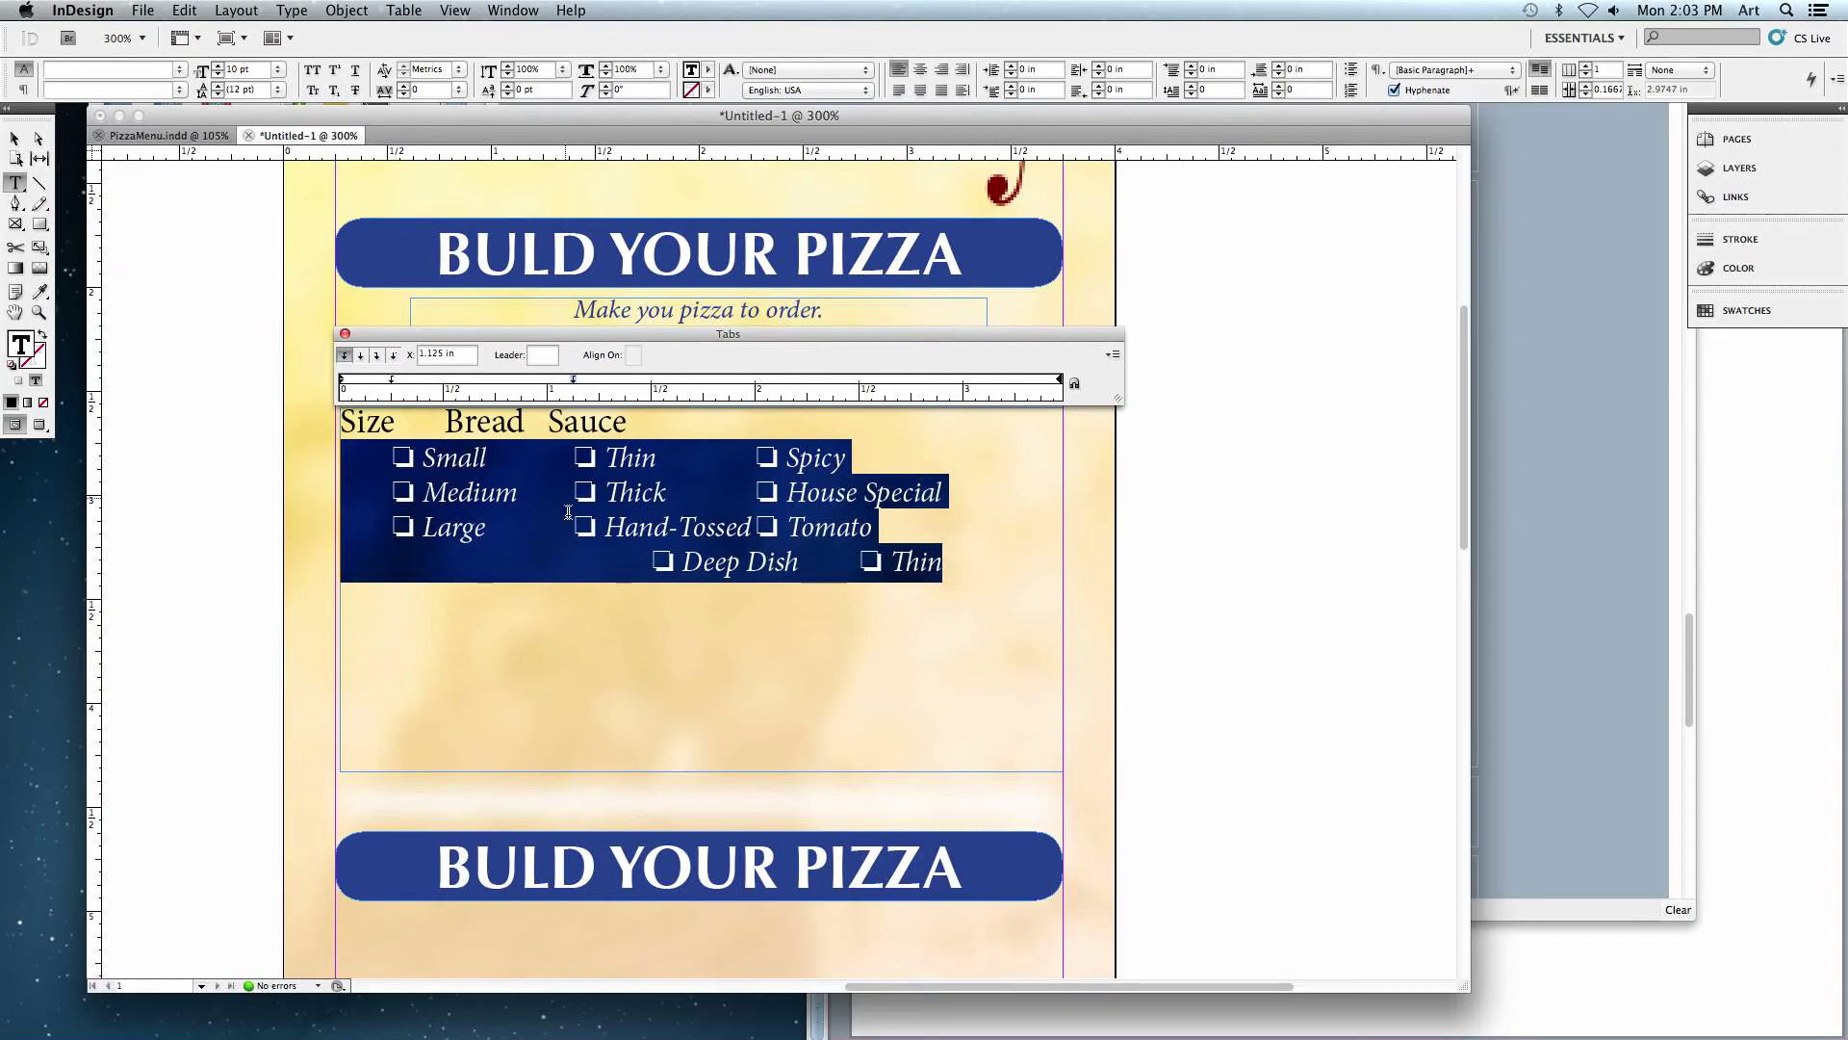
{"action": "left_click_drag", "start_coordinate": [674, 382], "coordinate": [703, 383]}
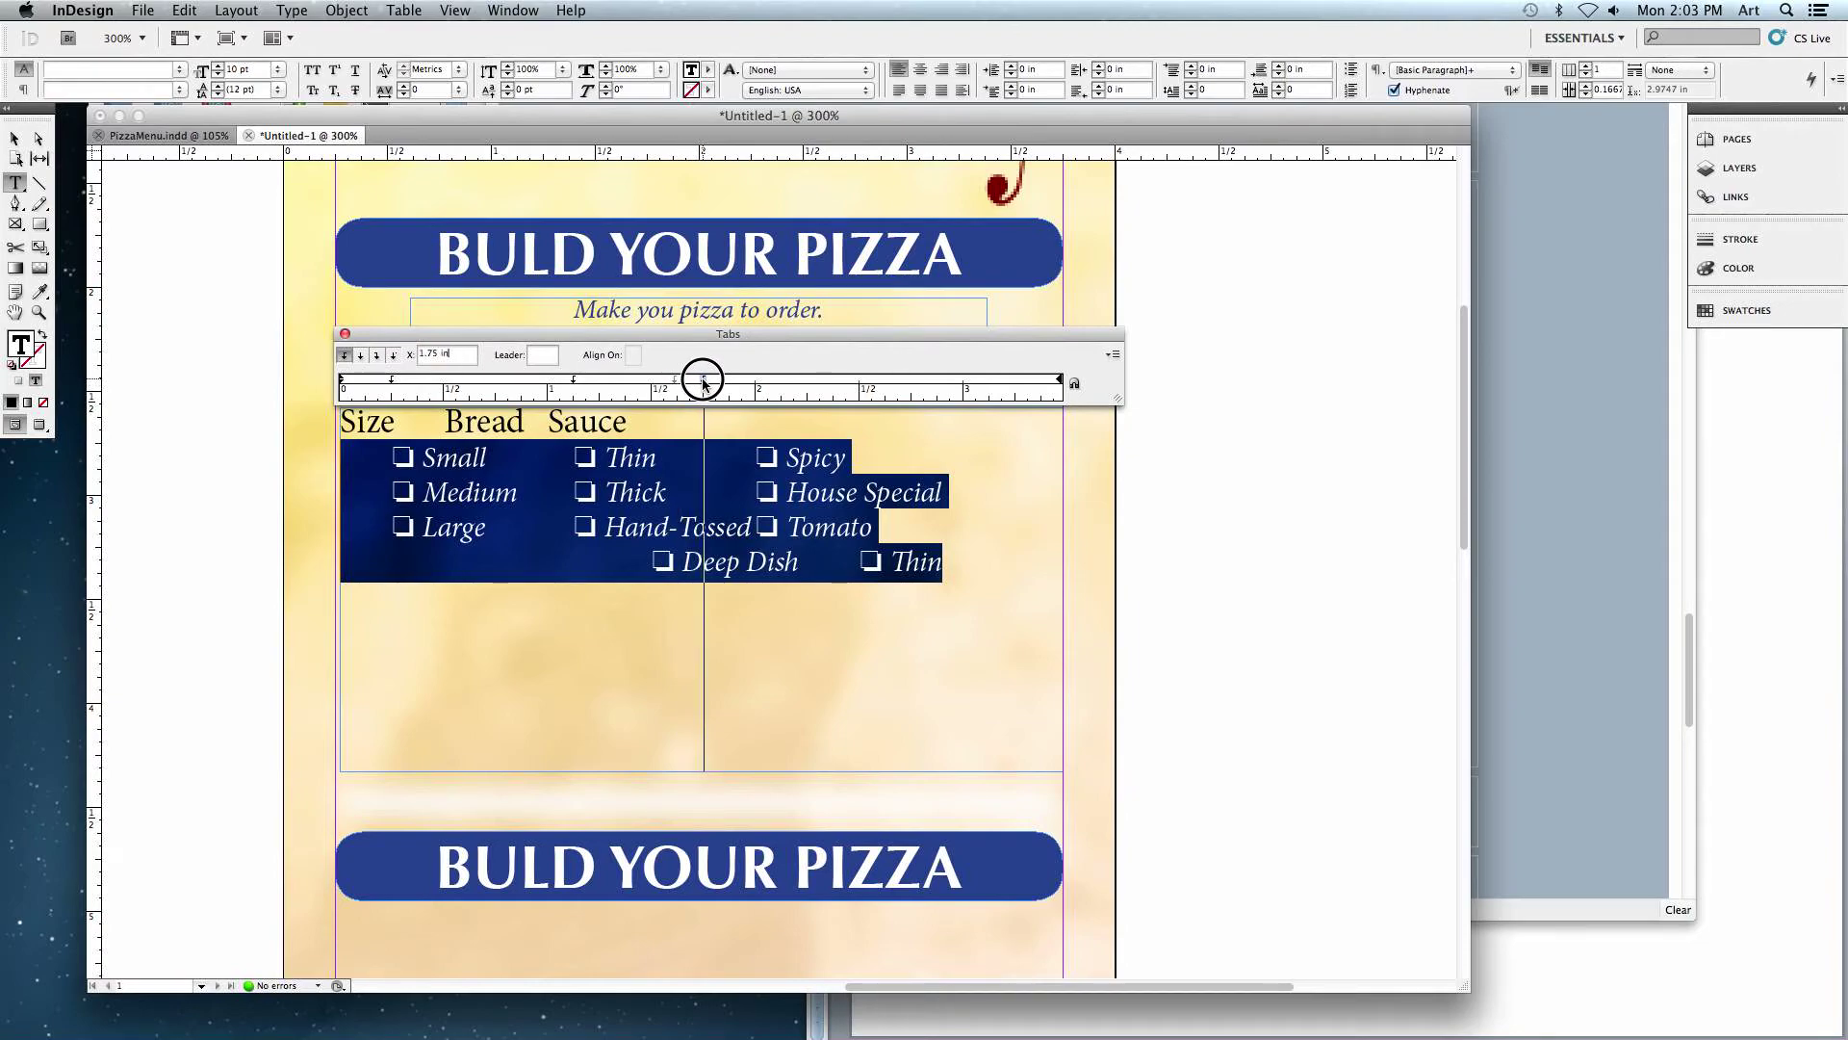
{"action": "left_click_drag", "start_coordinate": [704, 383], "coordinate": [620, 383]}
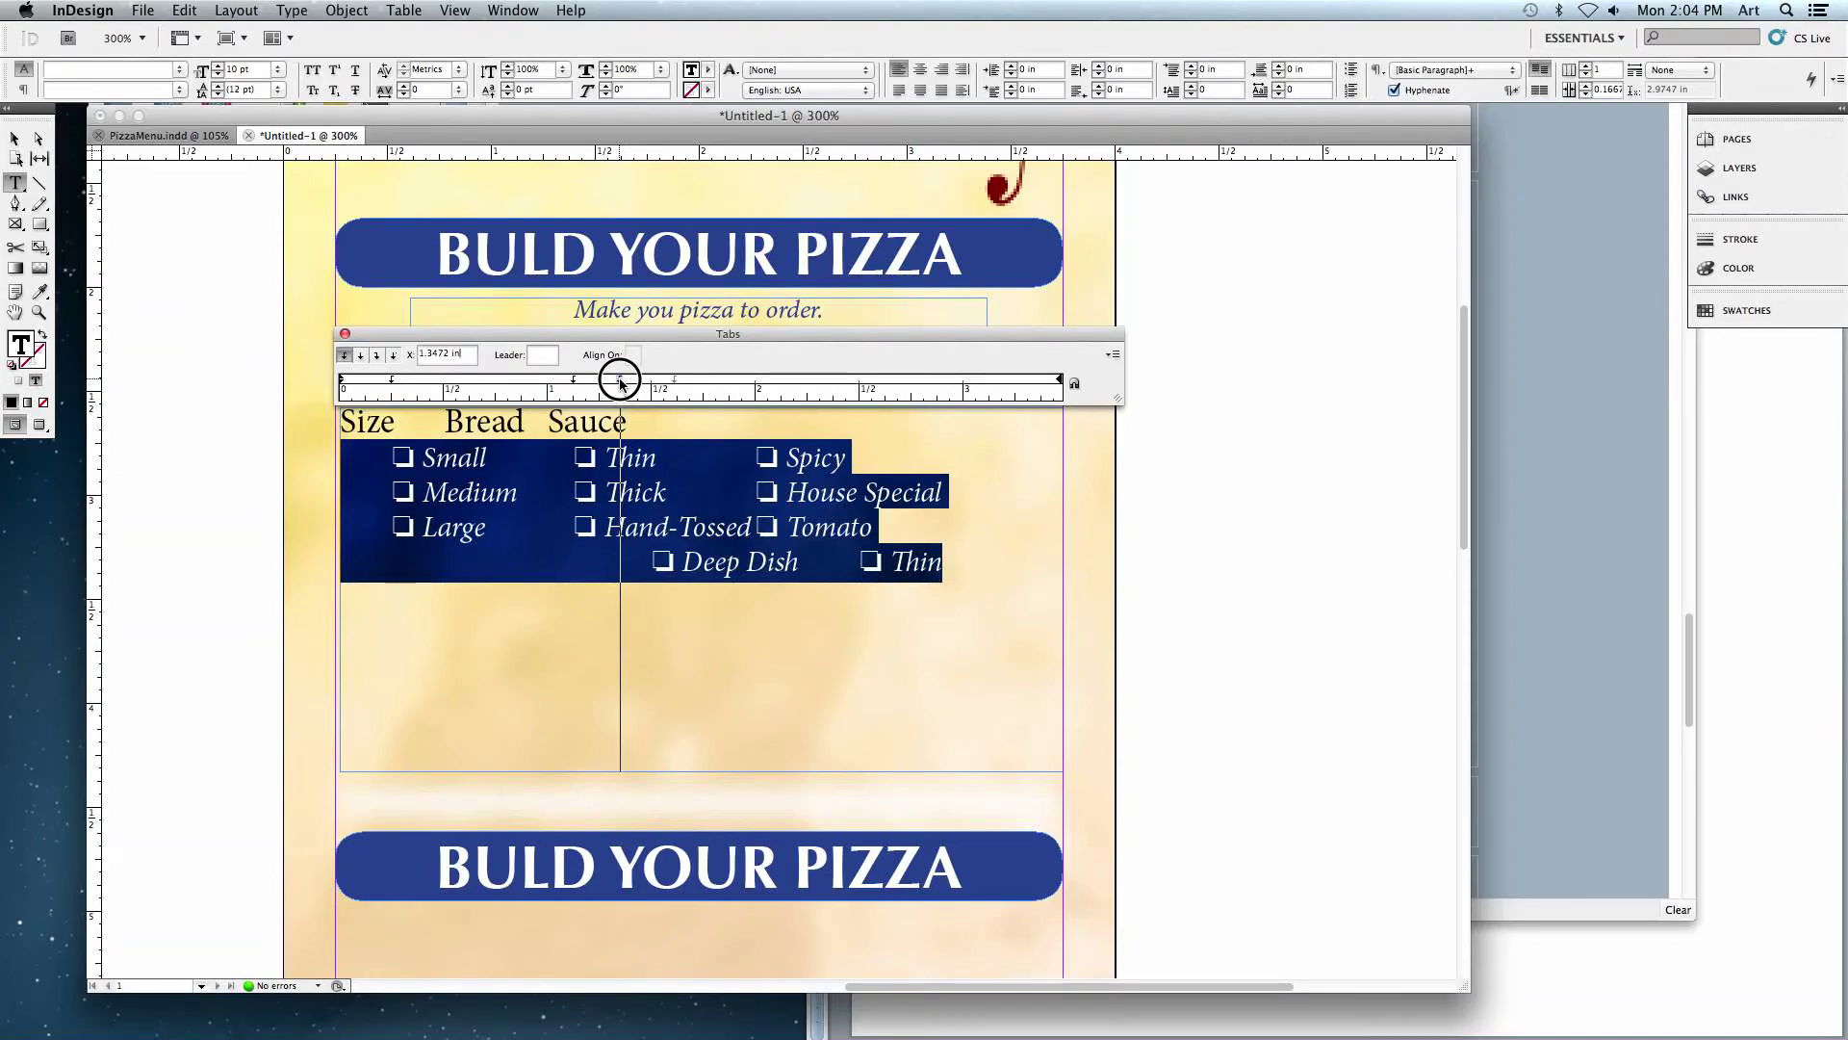
{"action": "left_click_drag", "start_coordinate": [619, 383], "coordinate": [626, 383]}
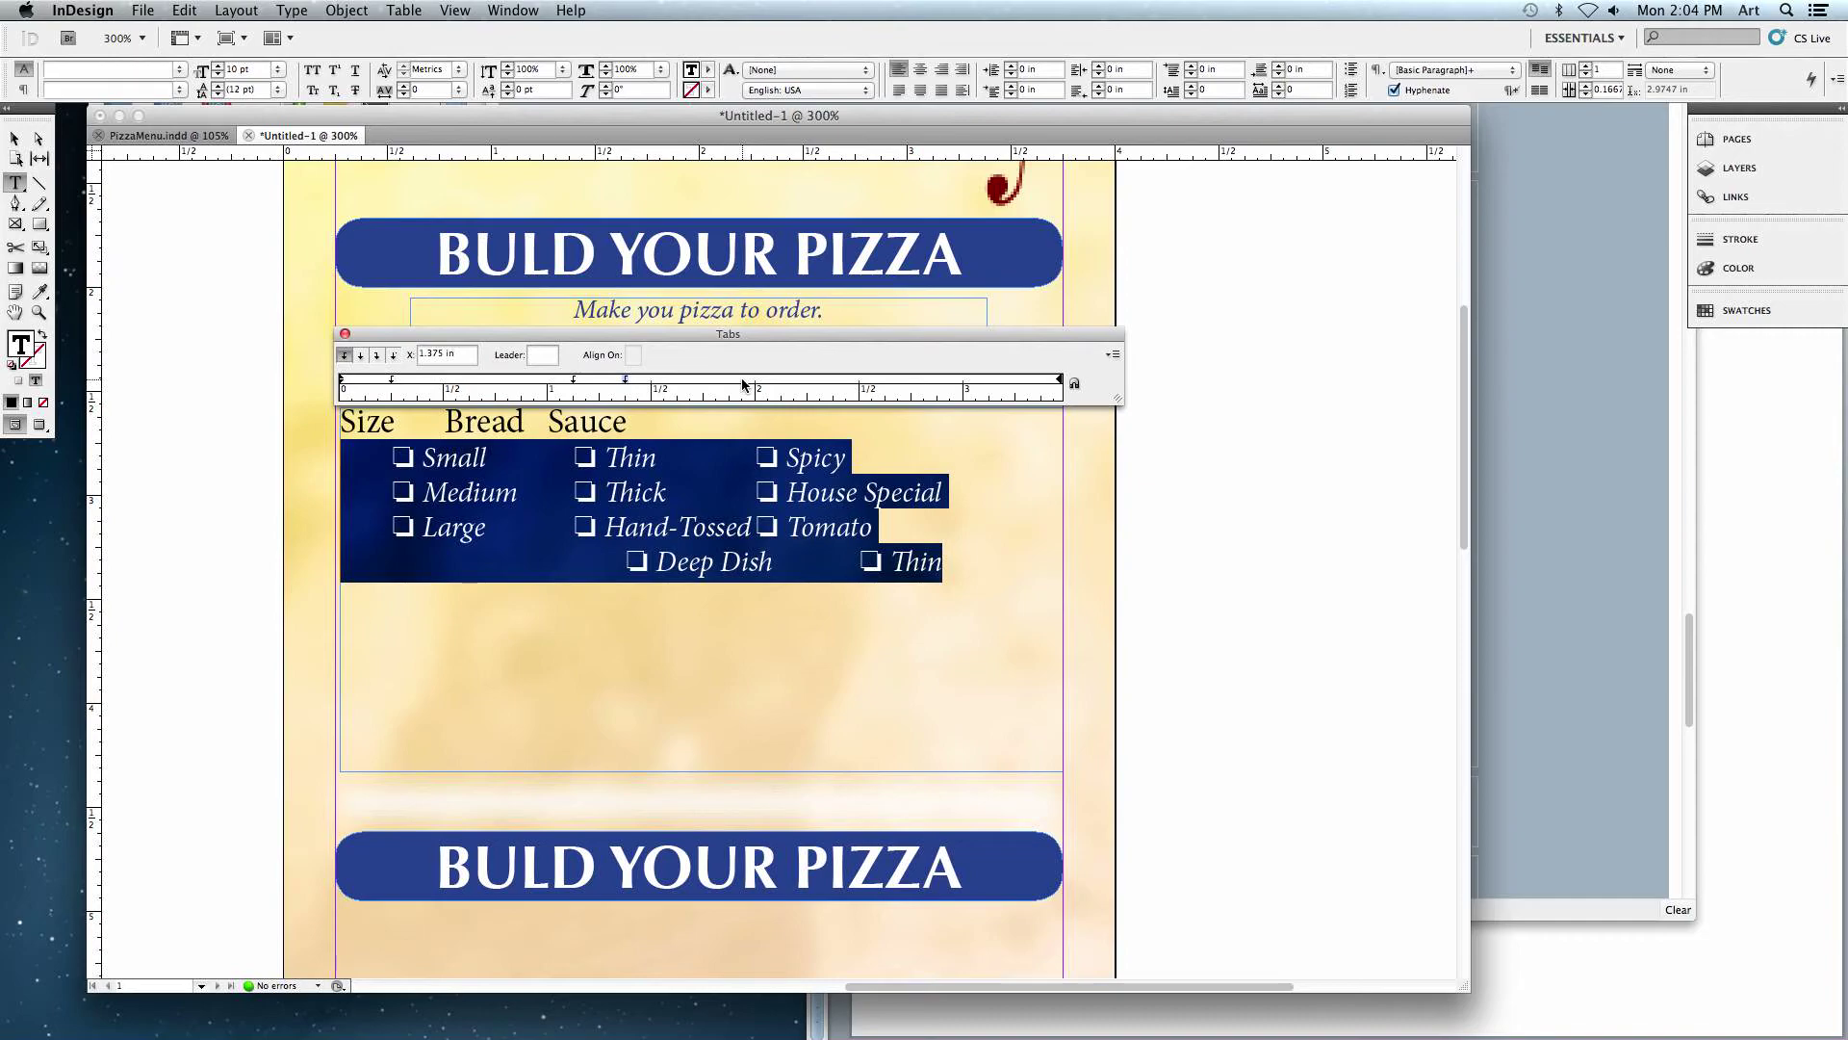
- Add left tab stops at 2.25 in and 2.5 in for the checkbox rows on the Tabs ruler
{"action": "left_click_drag", "start_coordinate": [742, 383], "coordinate": [808, 383]}
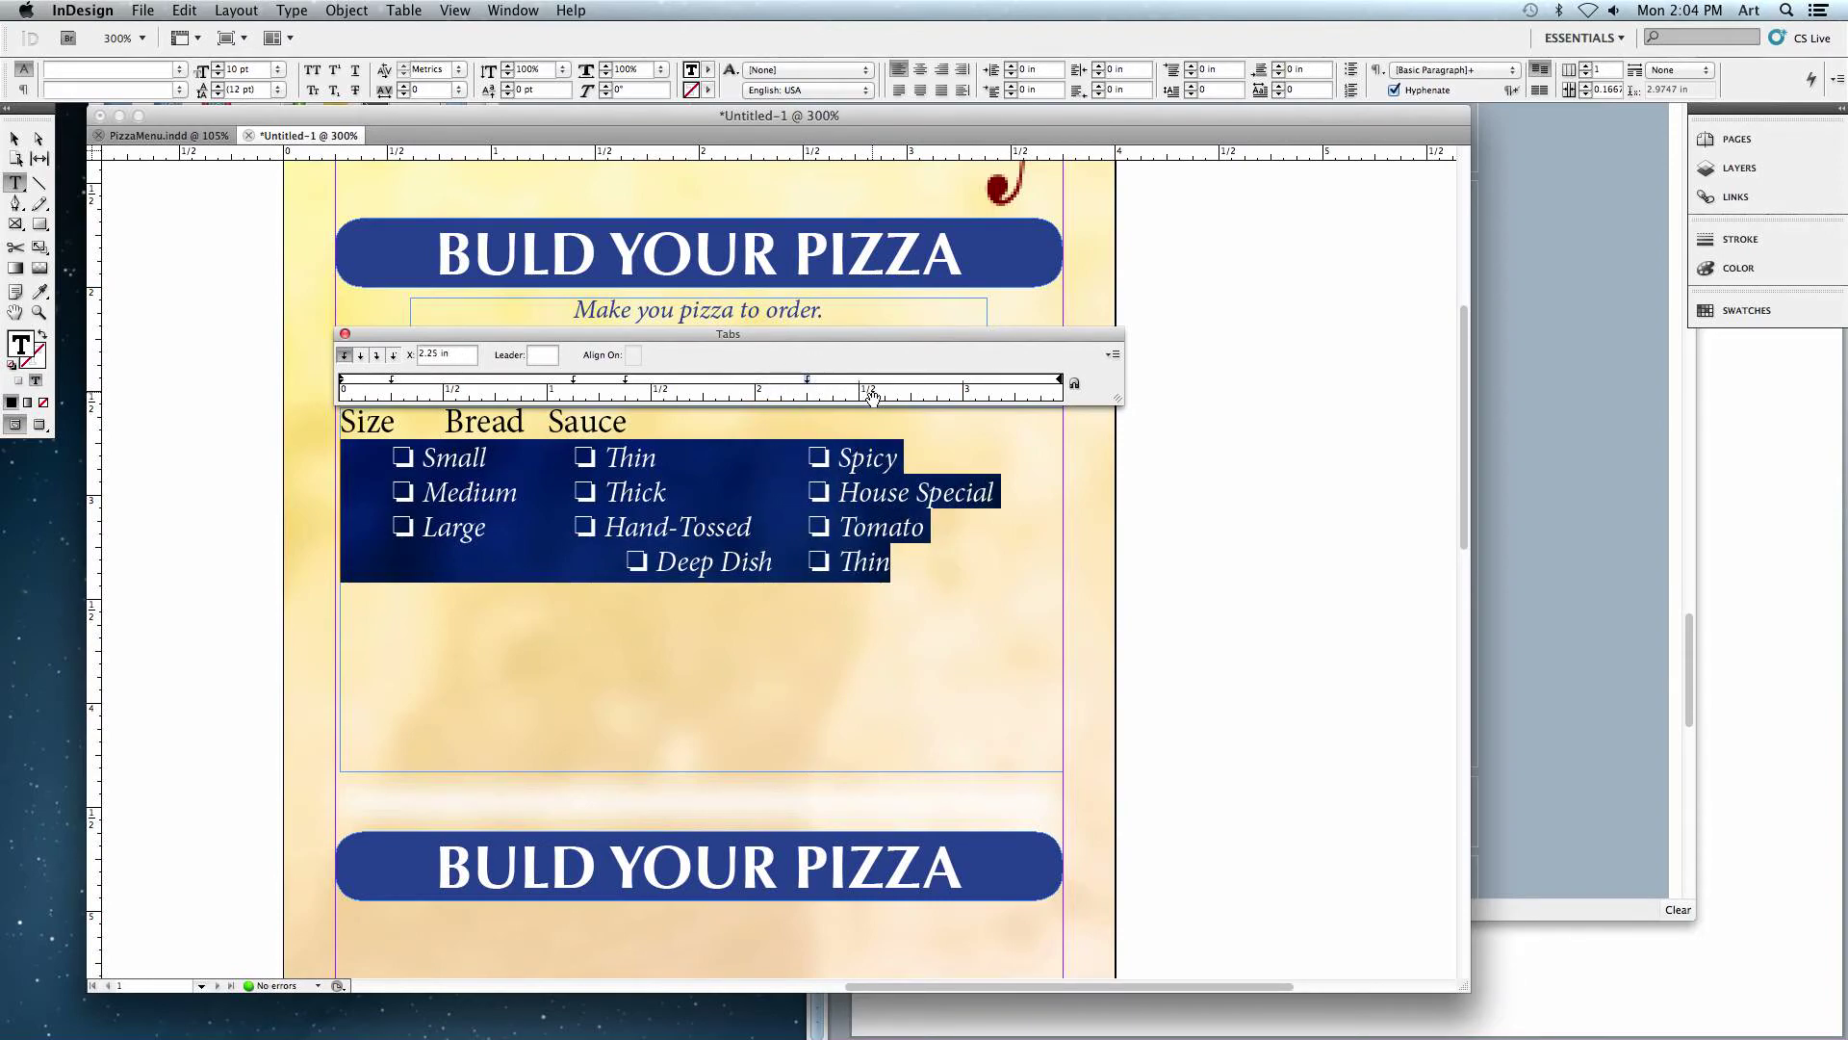
{"action": "left_click", "coordinate": [871, 385]}
{"action": "left_click_drag", "start_coordinate": [871, 385], "coordinate": [859, 384]}
- Delete the extra tab before the Deep Dish checkbox and move the Tabs ruler up clear of the heading row
{"action": "left_click", "coordinate": [669, 602]}
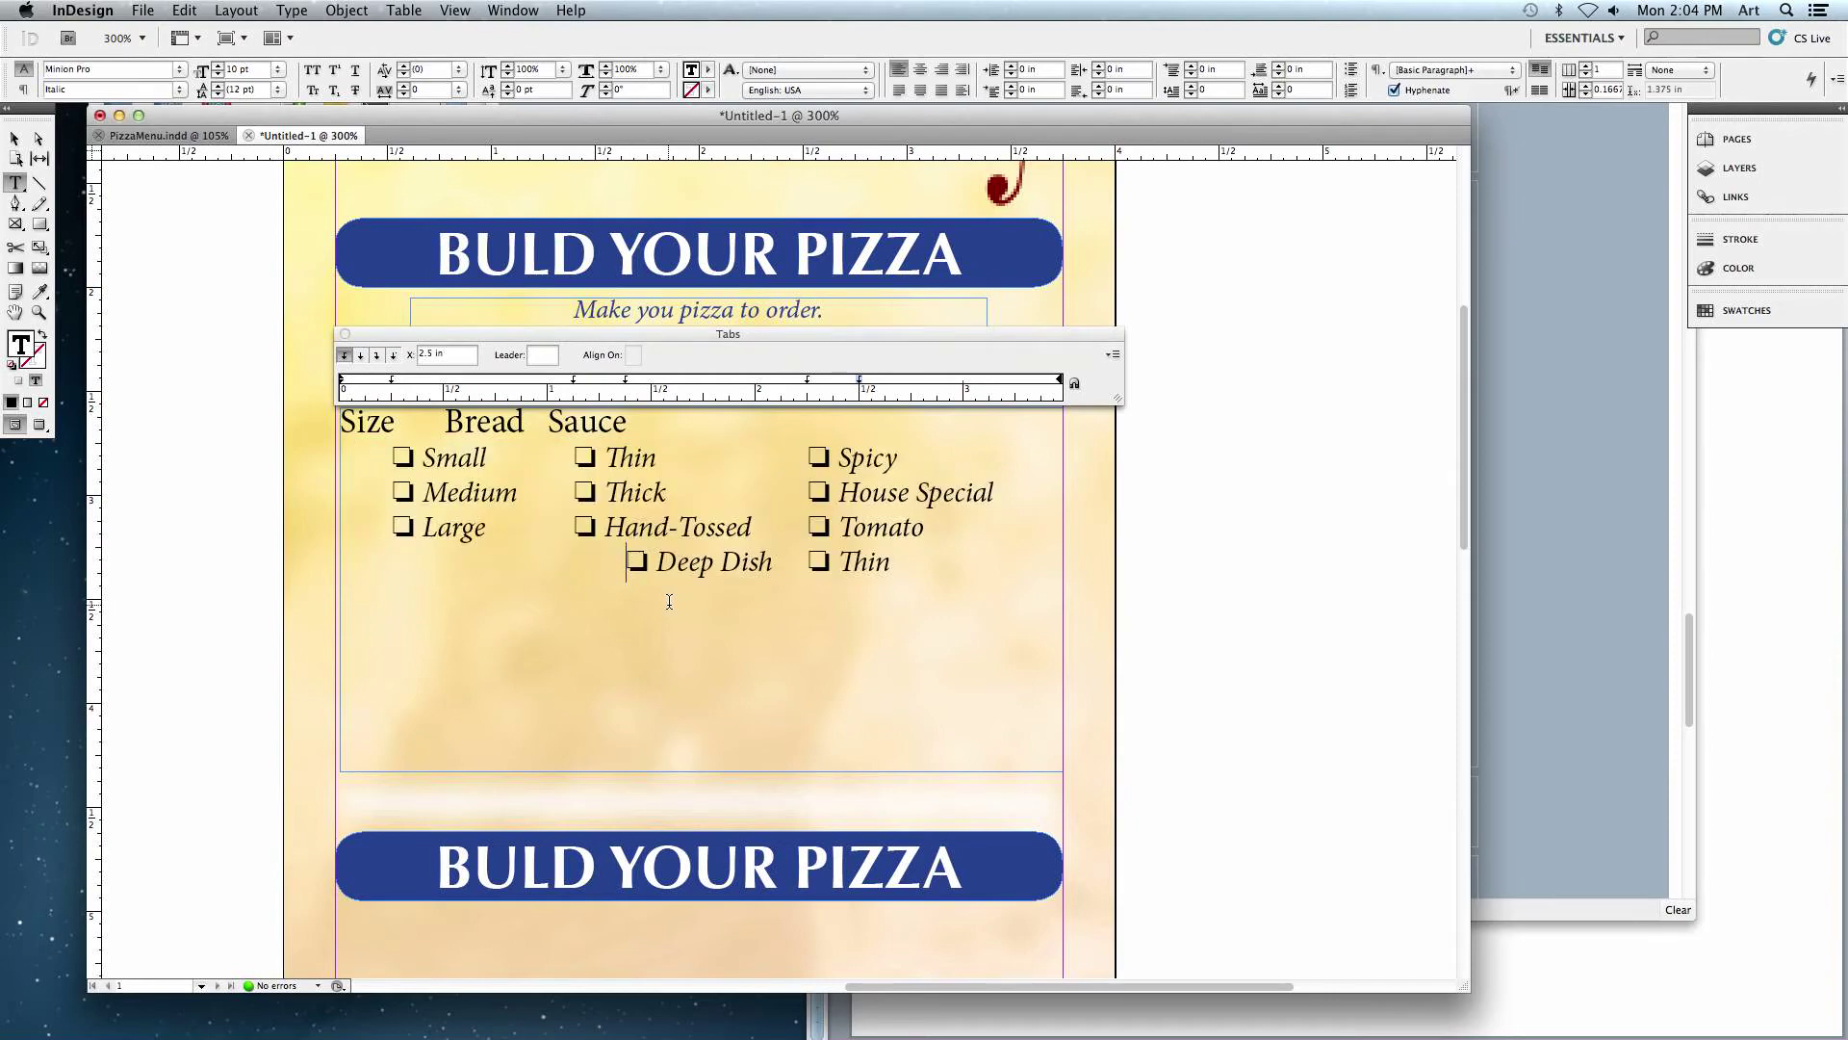
{"action": "key", "text": "BackSpace"}
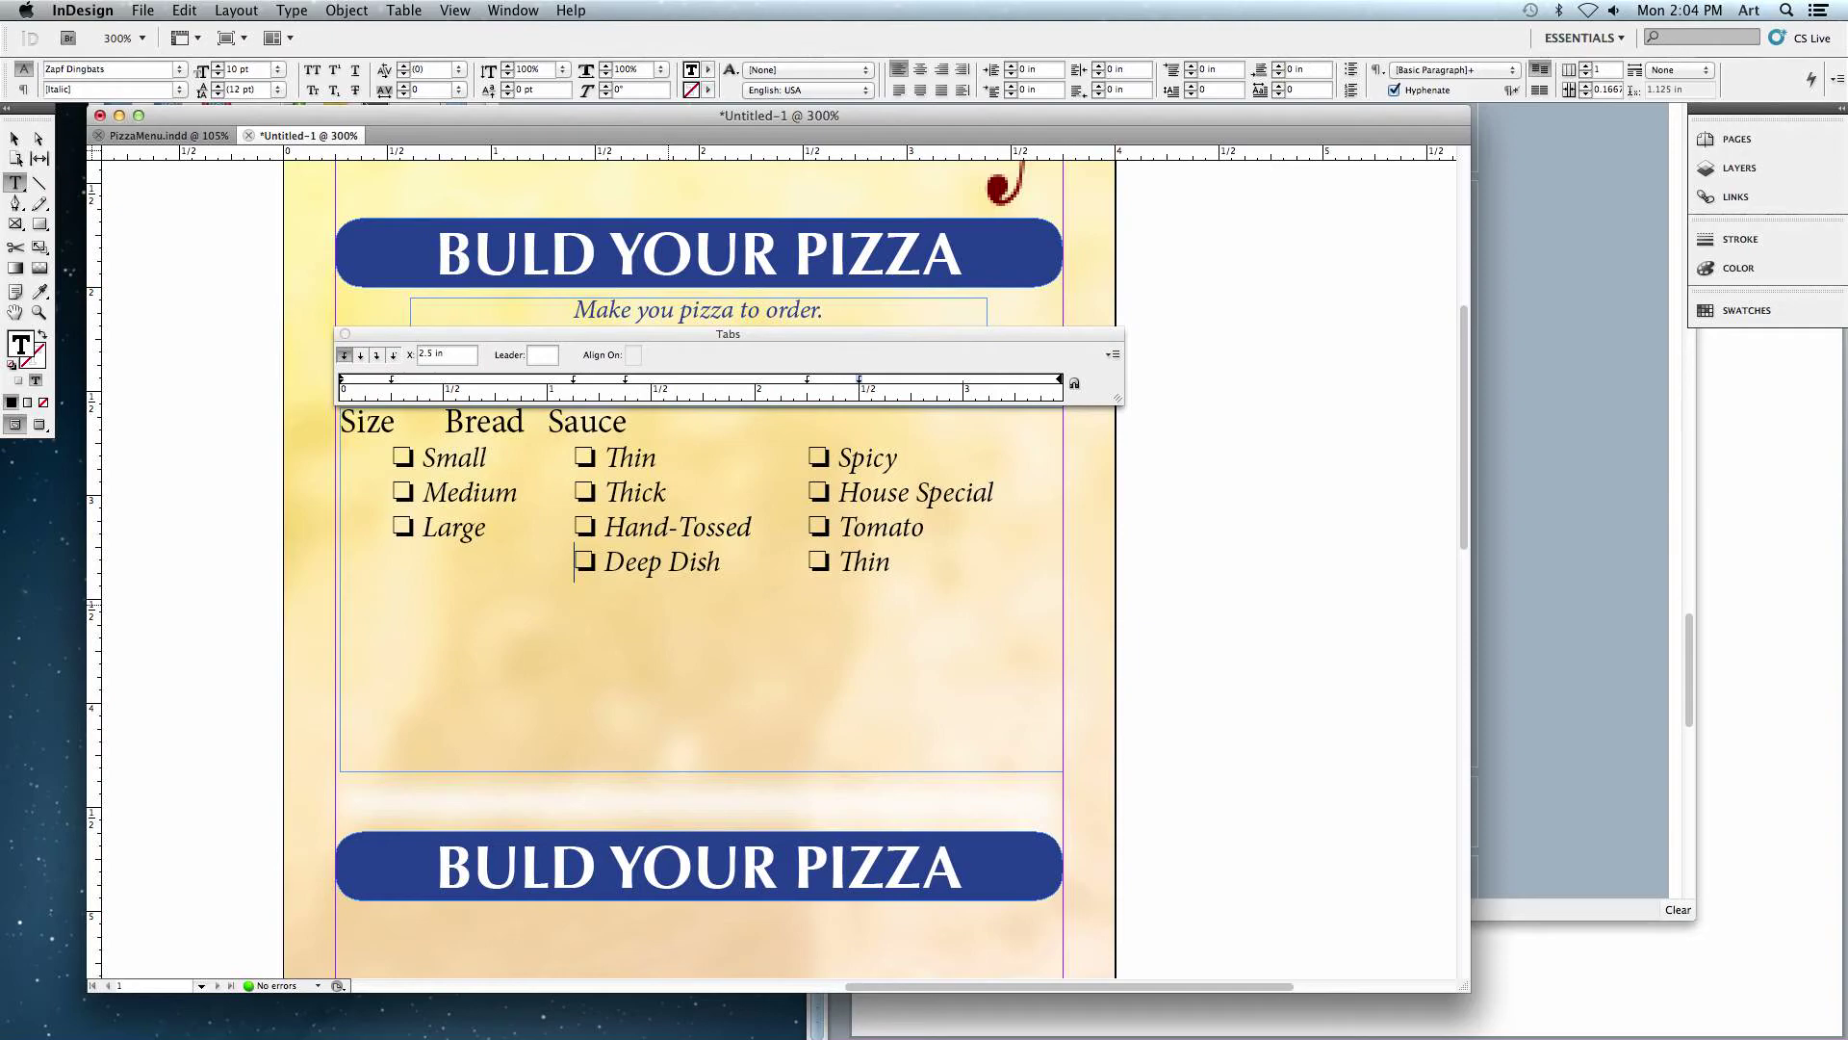
{"action": "left_click_drag", "start_coordinate": [633, 332], "coordinate": [635, 304]}
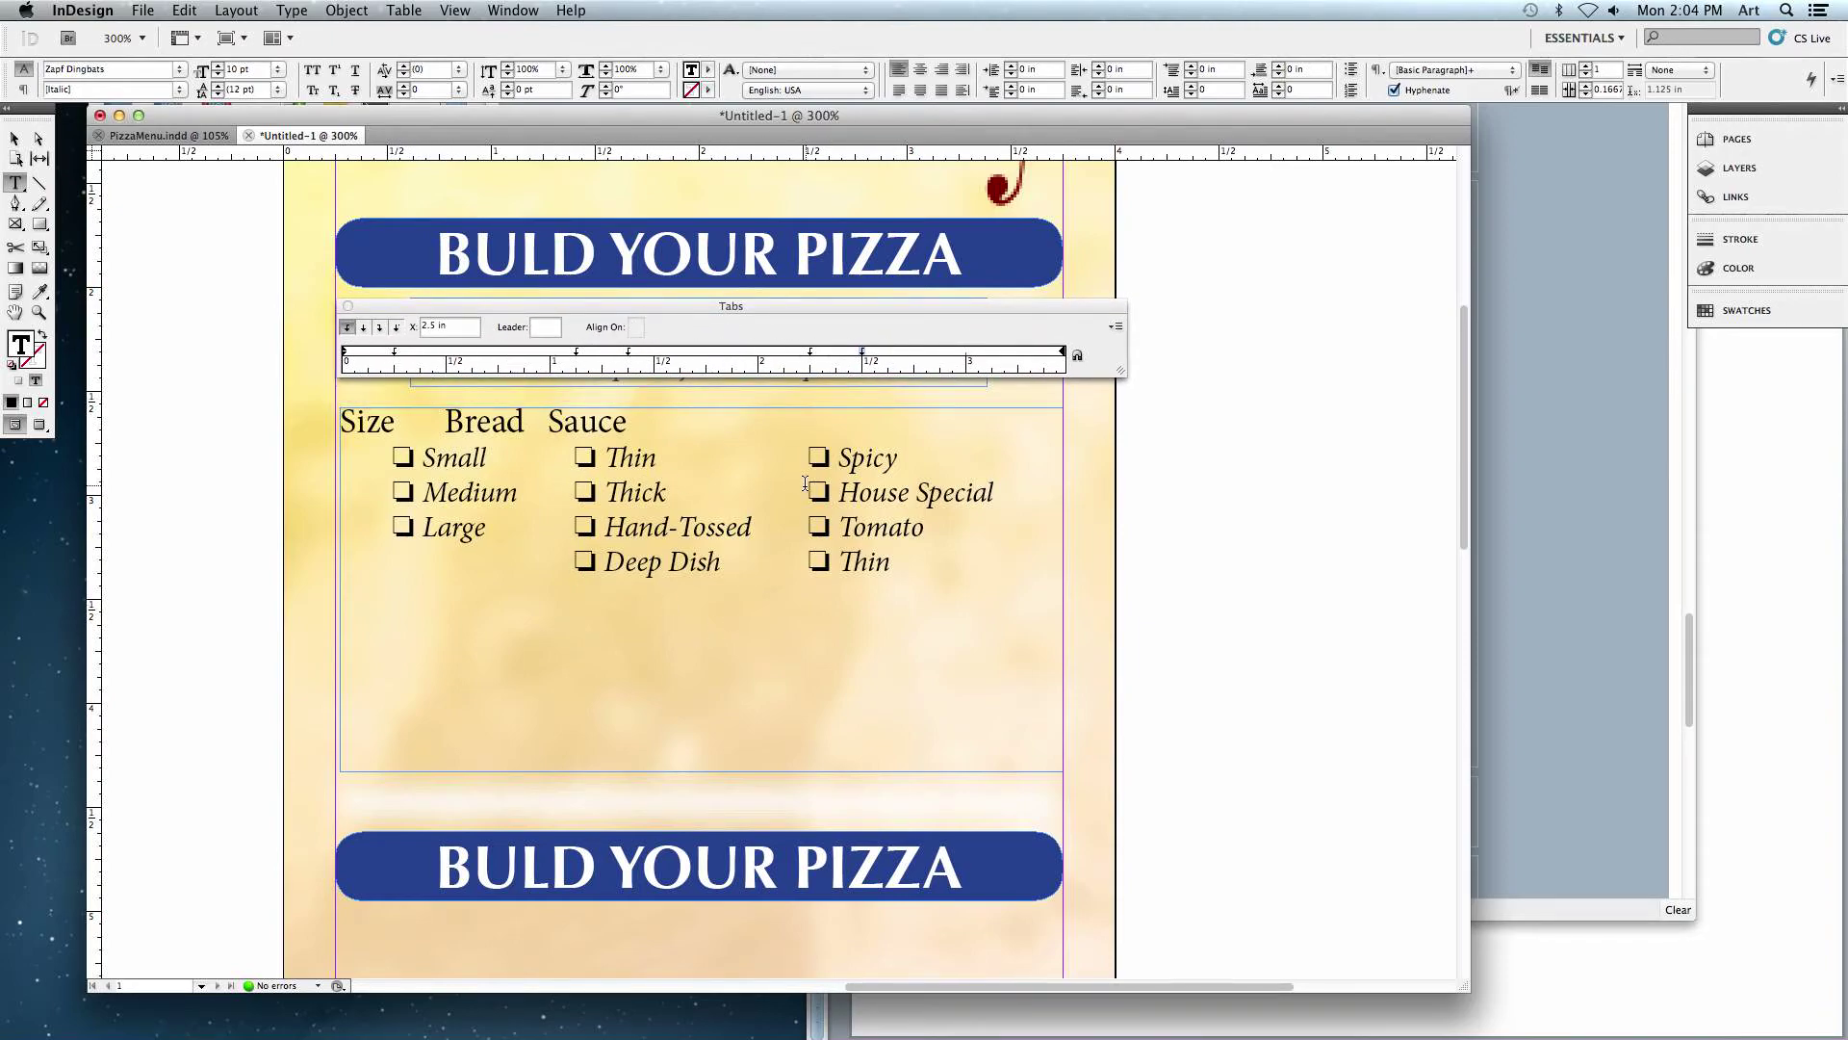
- Set the Size, Bread and Sauce heading row to the Bold style of Minion Pro
{"action": "left_click_drag", "start_coordinate": [627, 421], "coordinate": [358, 445]}
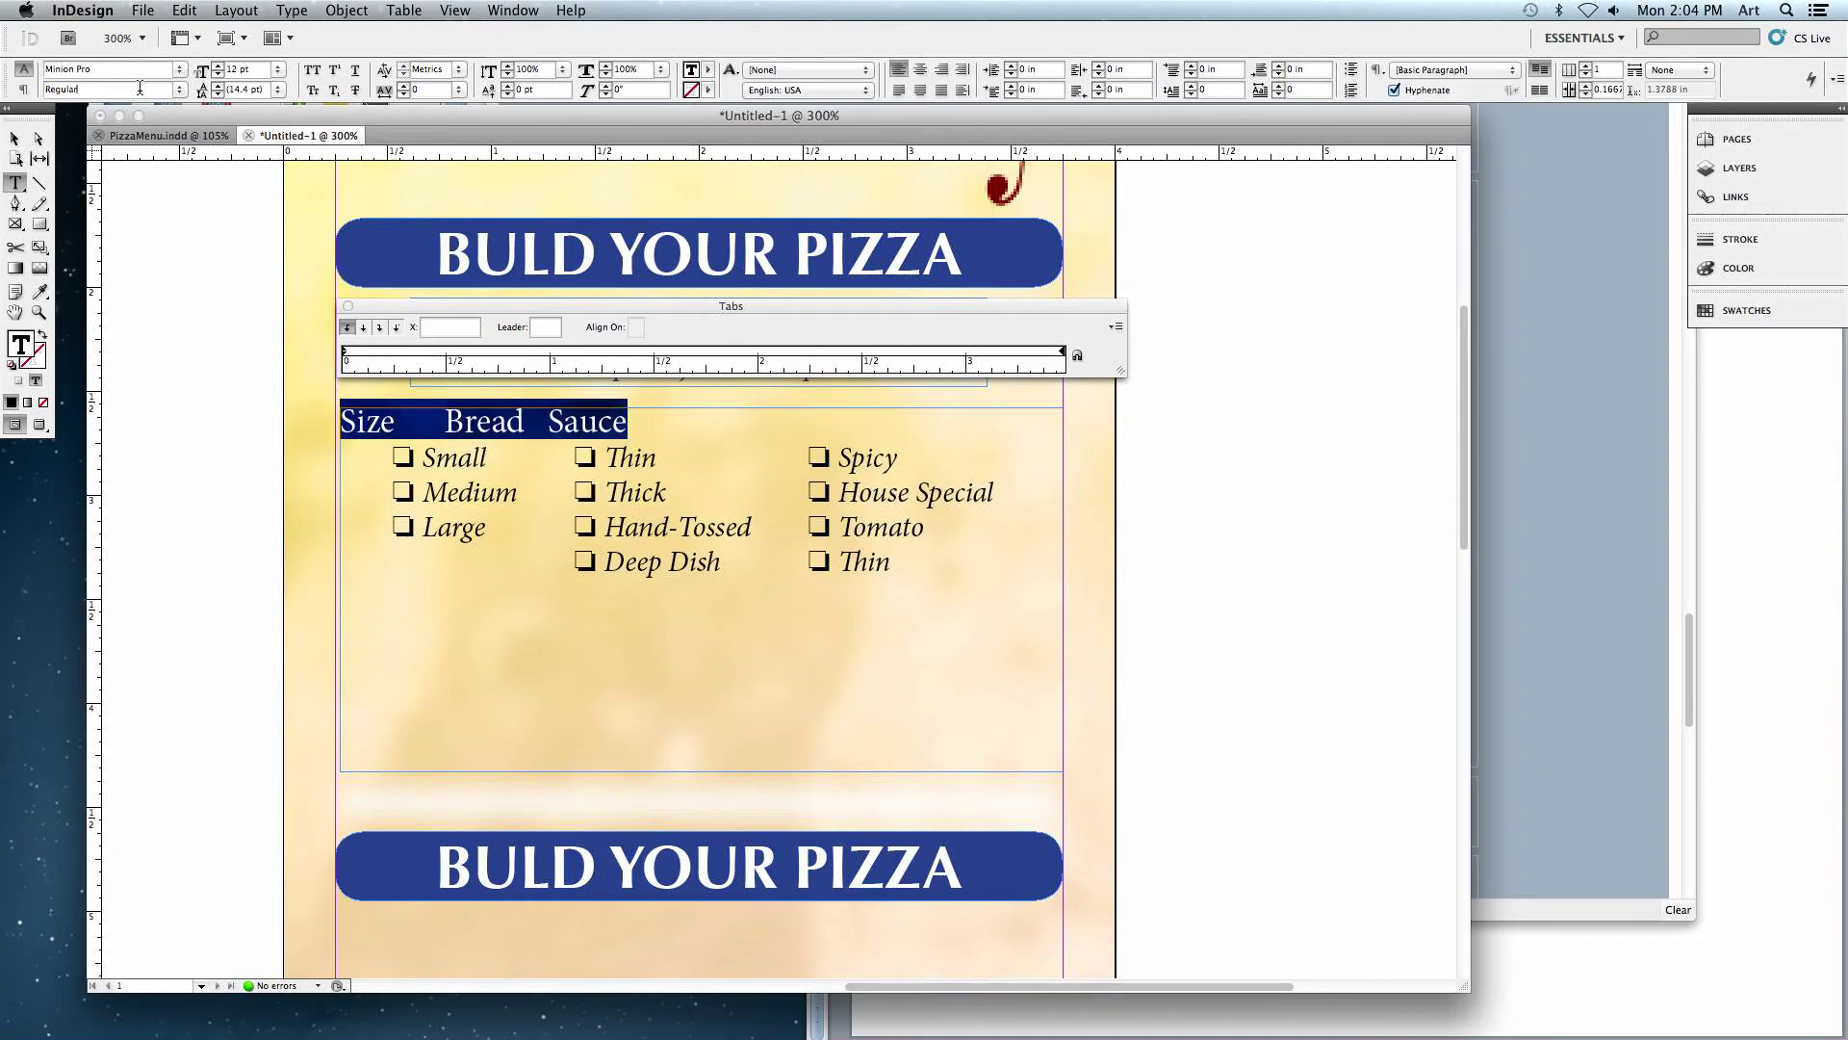
{"action": "double_click", "coordinate": [132, 89]}
{"action": "type", "text": "Bold Cond"}
{"action": "left_click", "coordinate": [179, 89]}
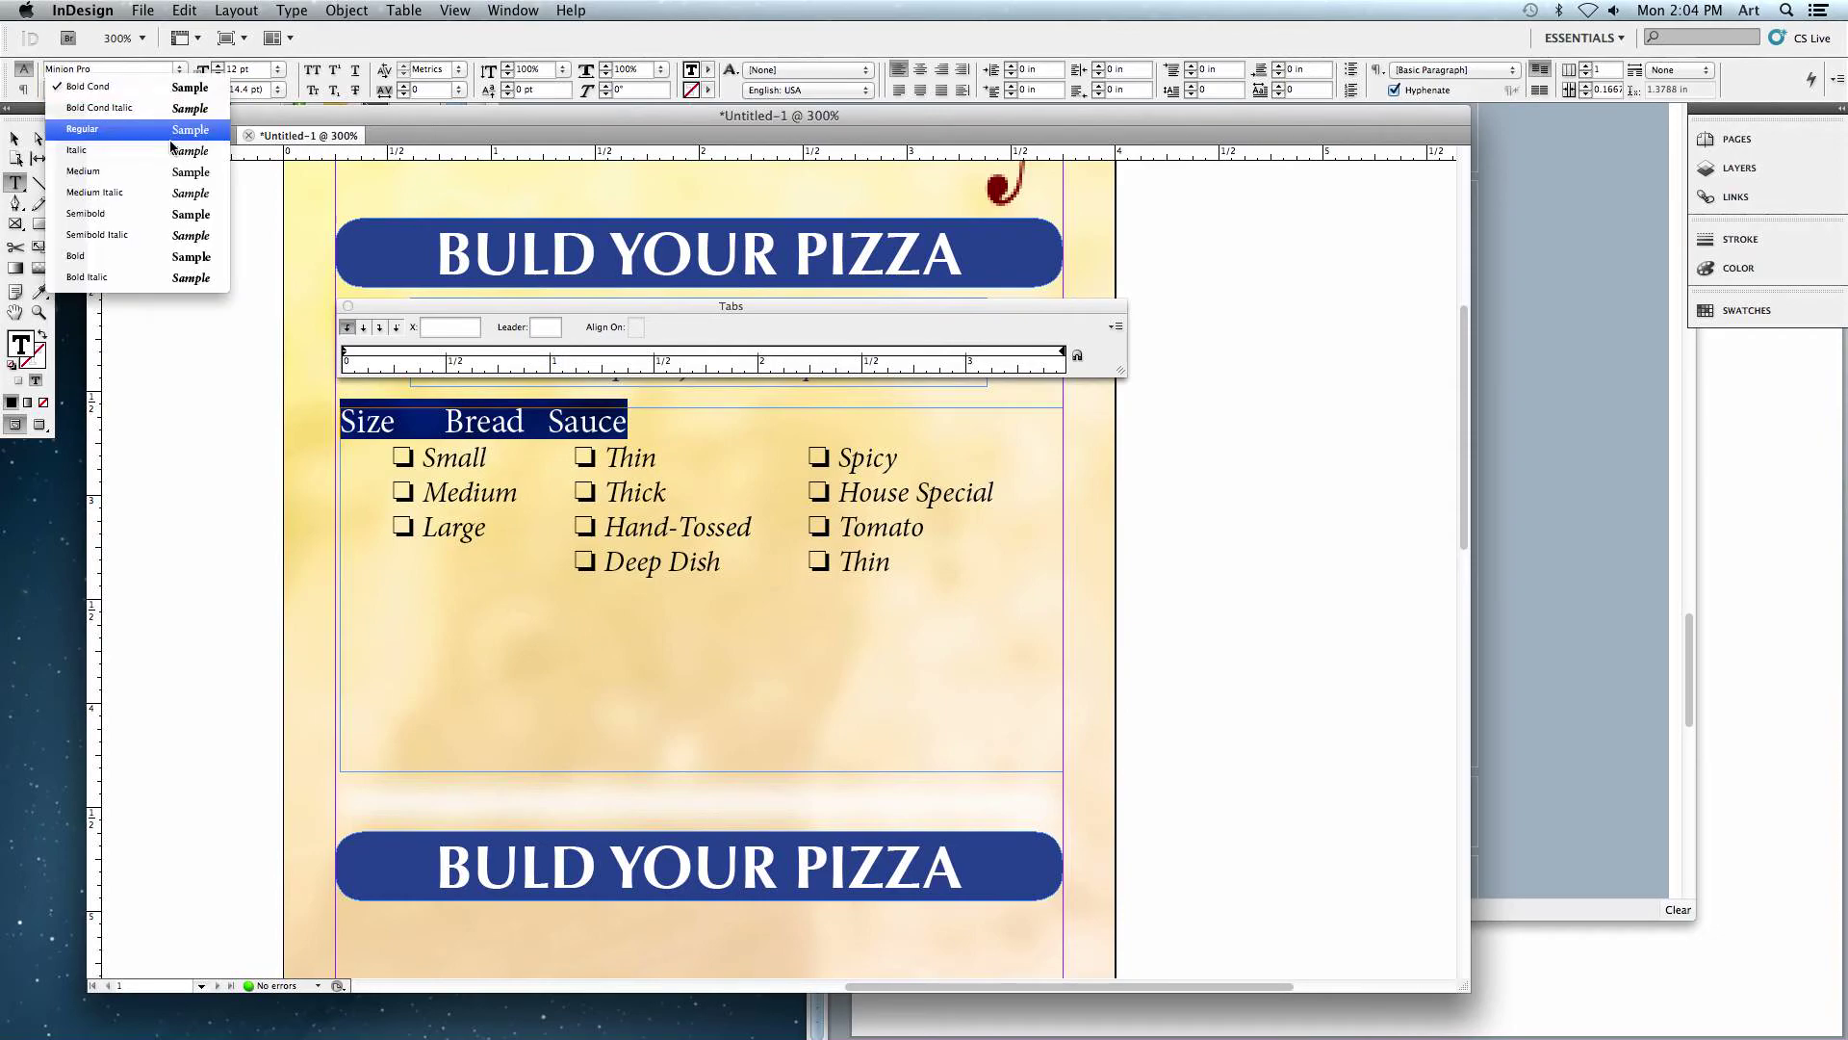
{"action": "left_click", "coordinate": [140, 260]}
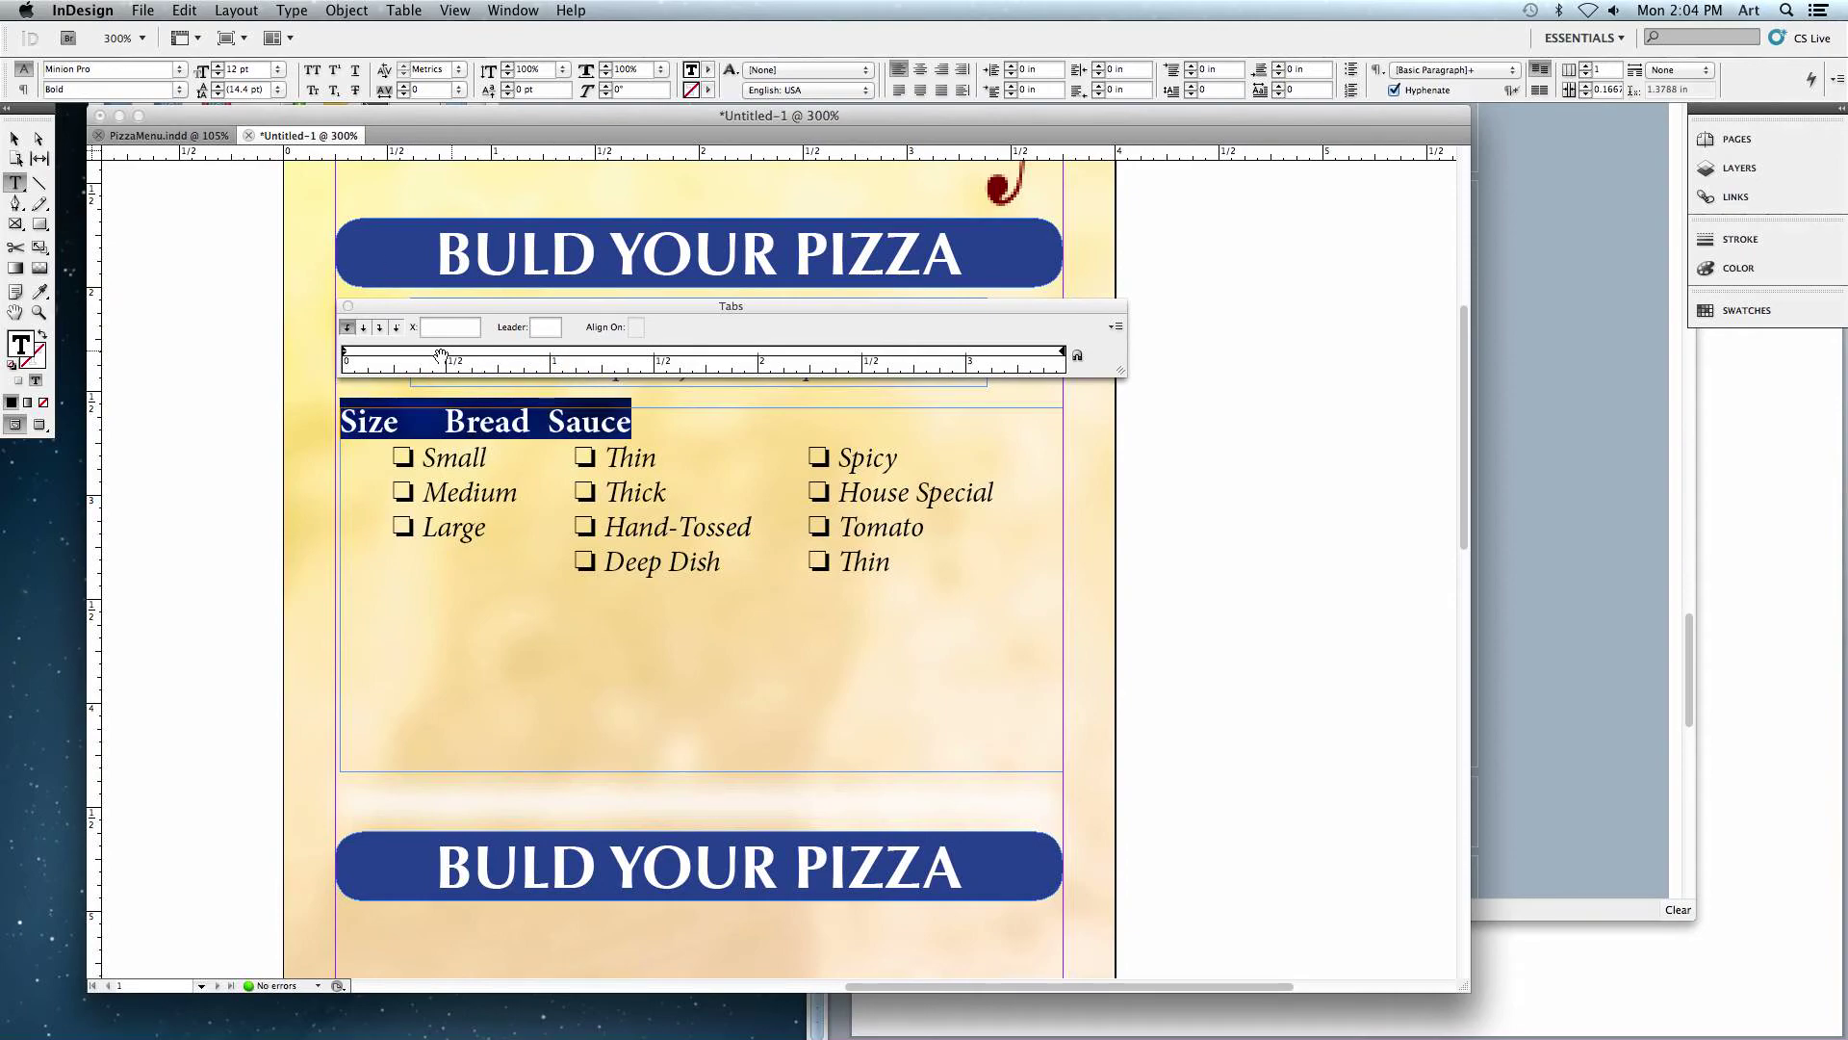
- Set left tab stops at 0.25 in and 1.125 in for the Size, Bread, Sauce heading row
{"action": "left_click", "coordinate": [443, 328]}
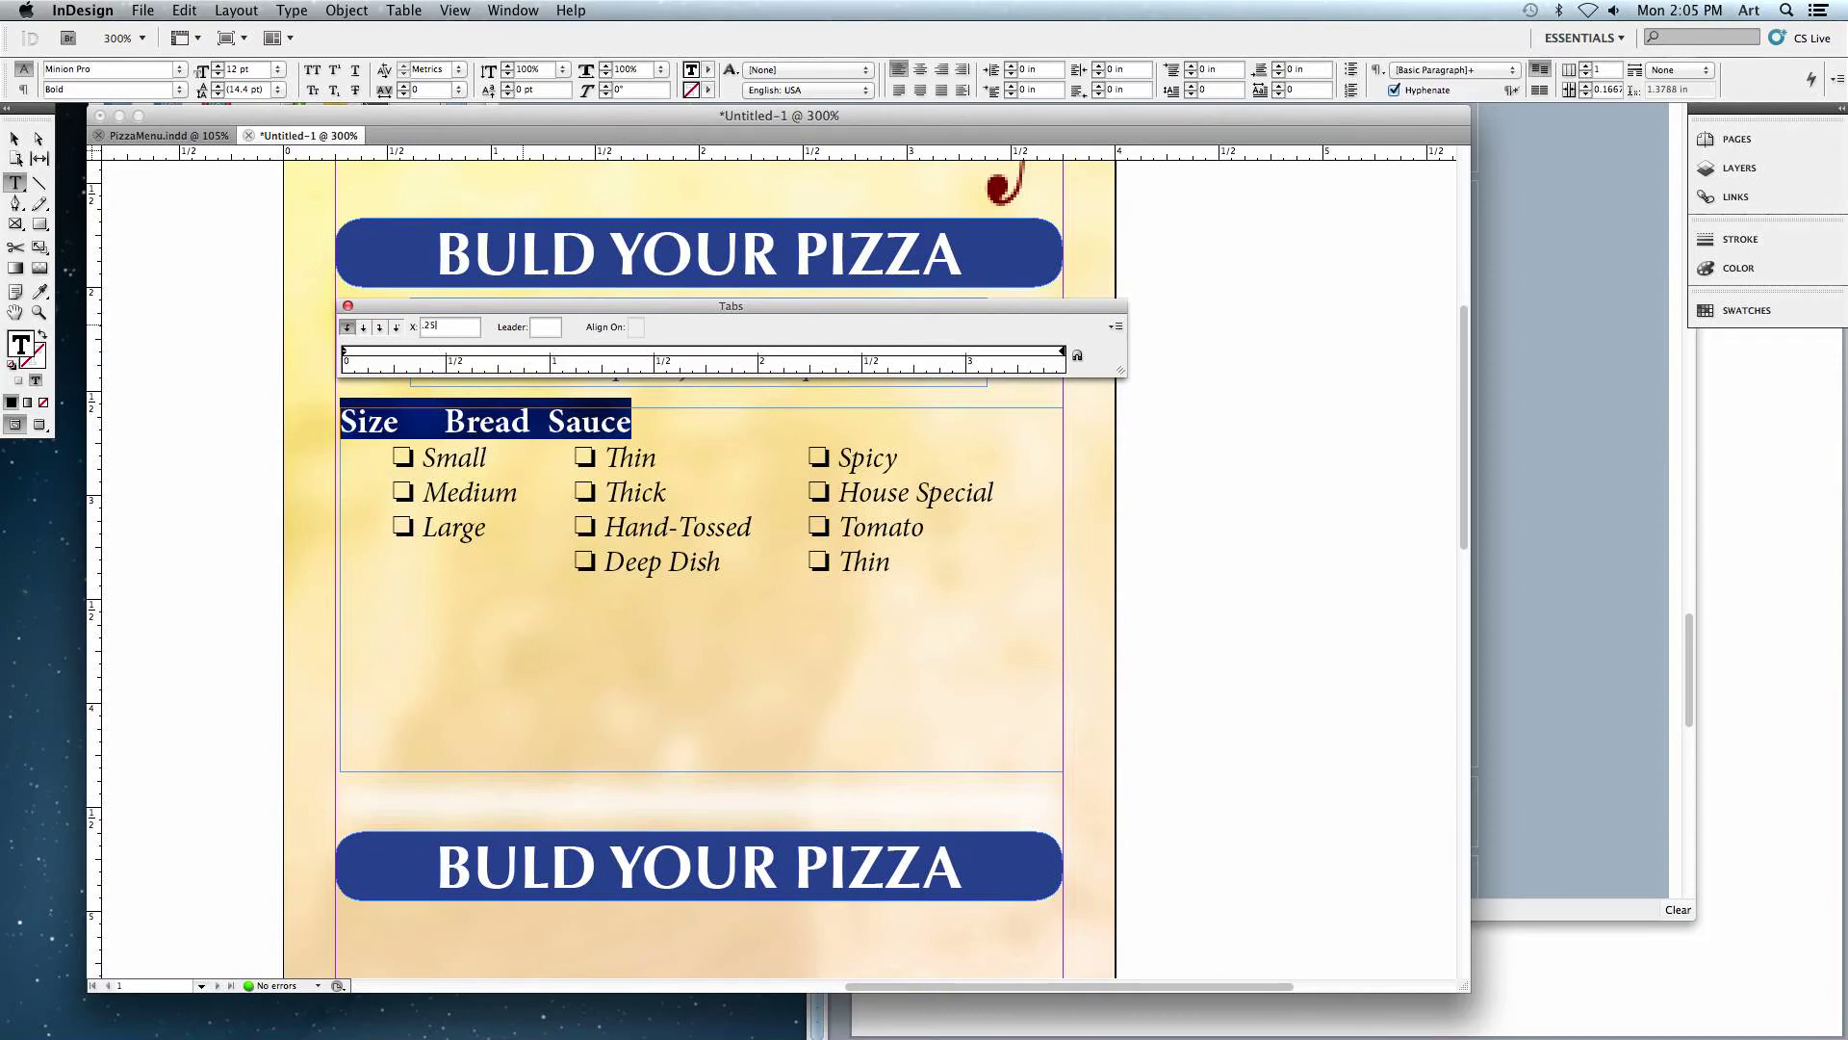
{"action": "key", "text": "Return"}
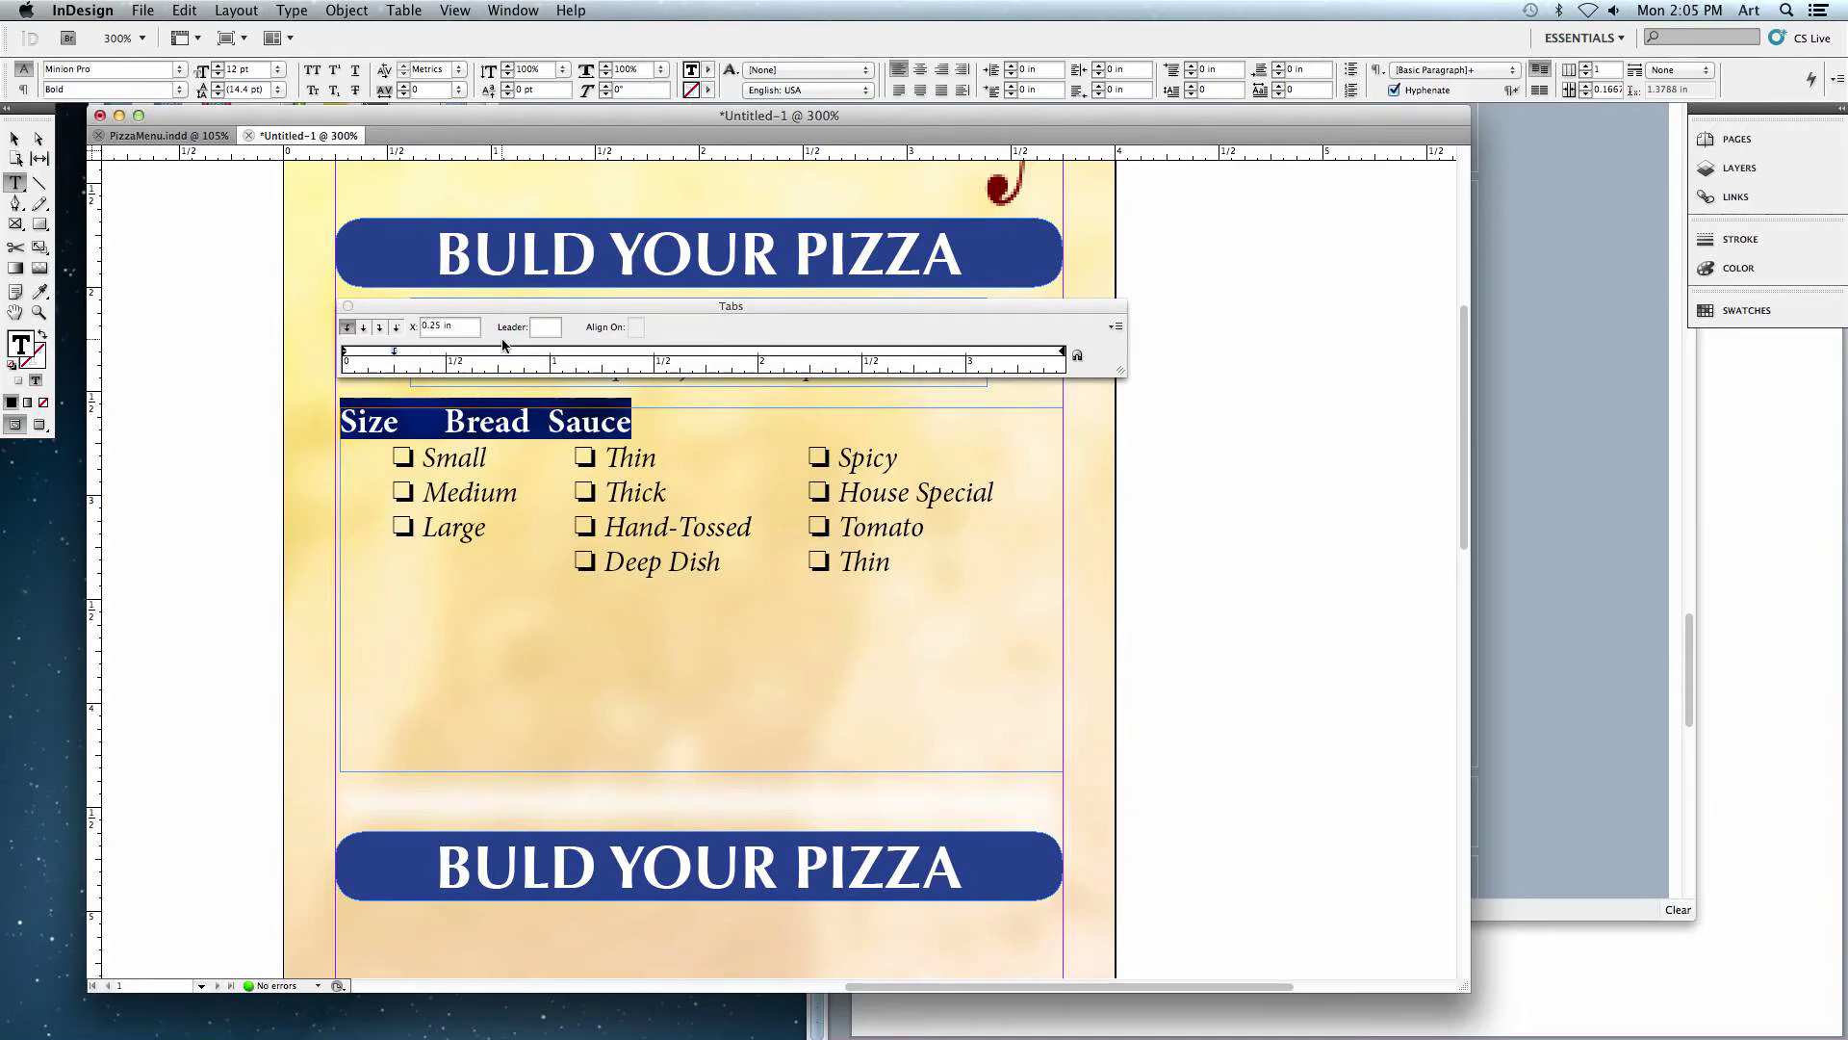
{"action": "left_click", "coordinate": [452, 325]}
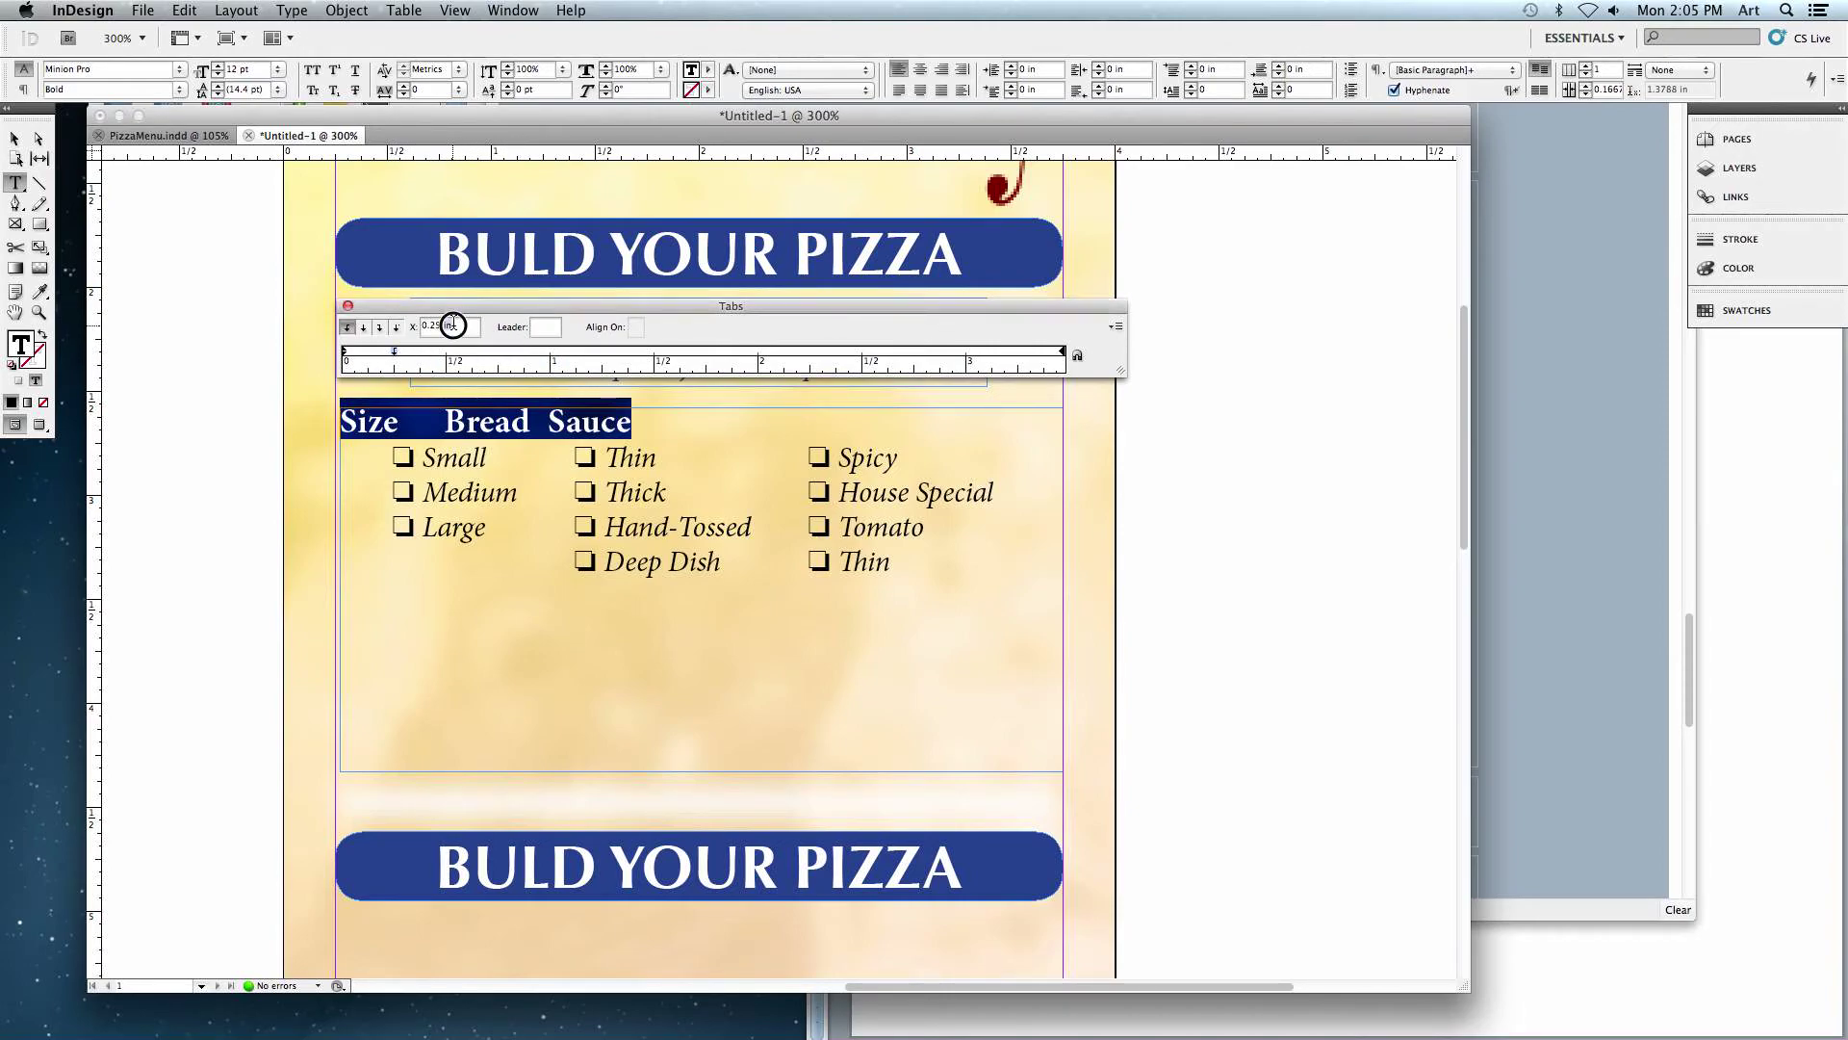
{"action": "type", "text": "1.1"}
{"action": "key", "text": "Return"}
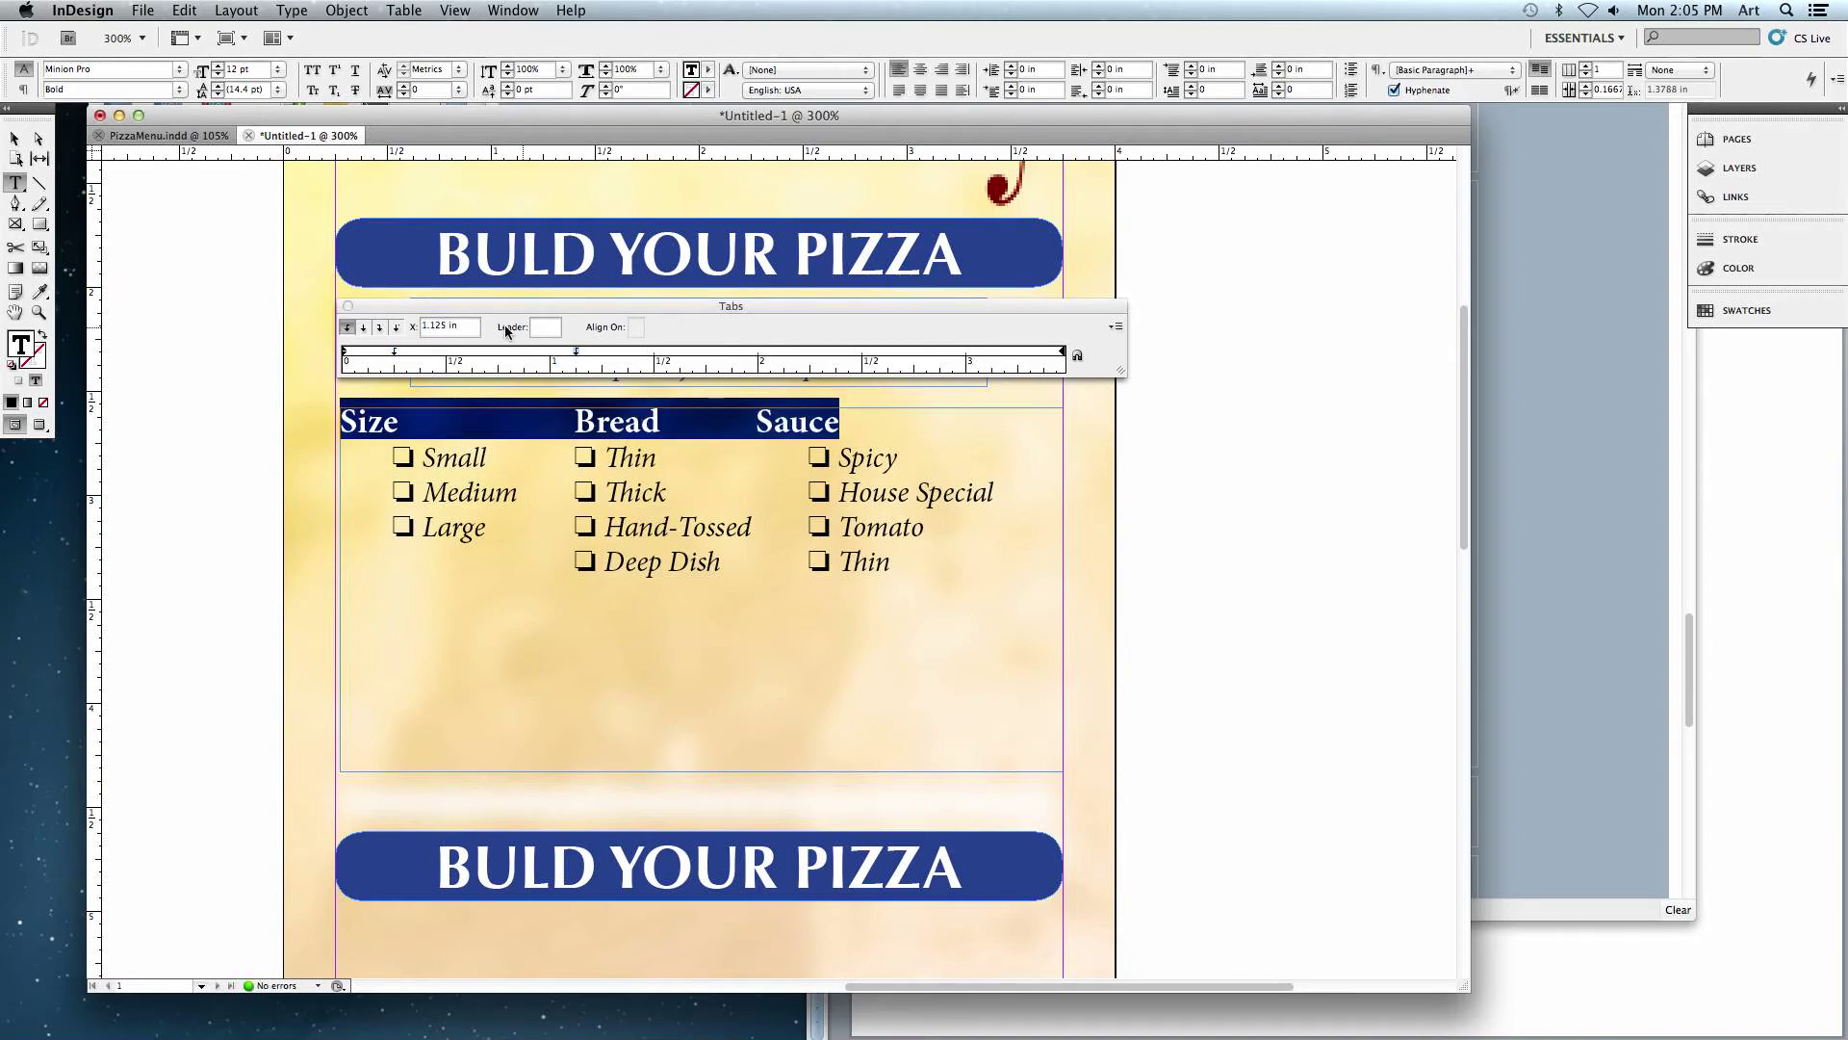
- Add a left tab stop at 1.375 in to the heading row, keeping the 1.125 in stop
{"action": "left_click", "coordinate": [465, 326]}
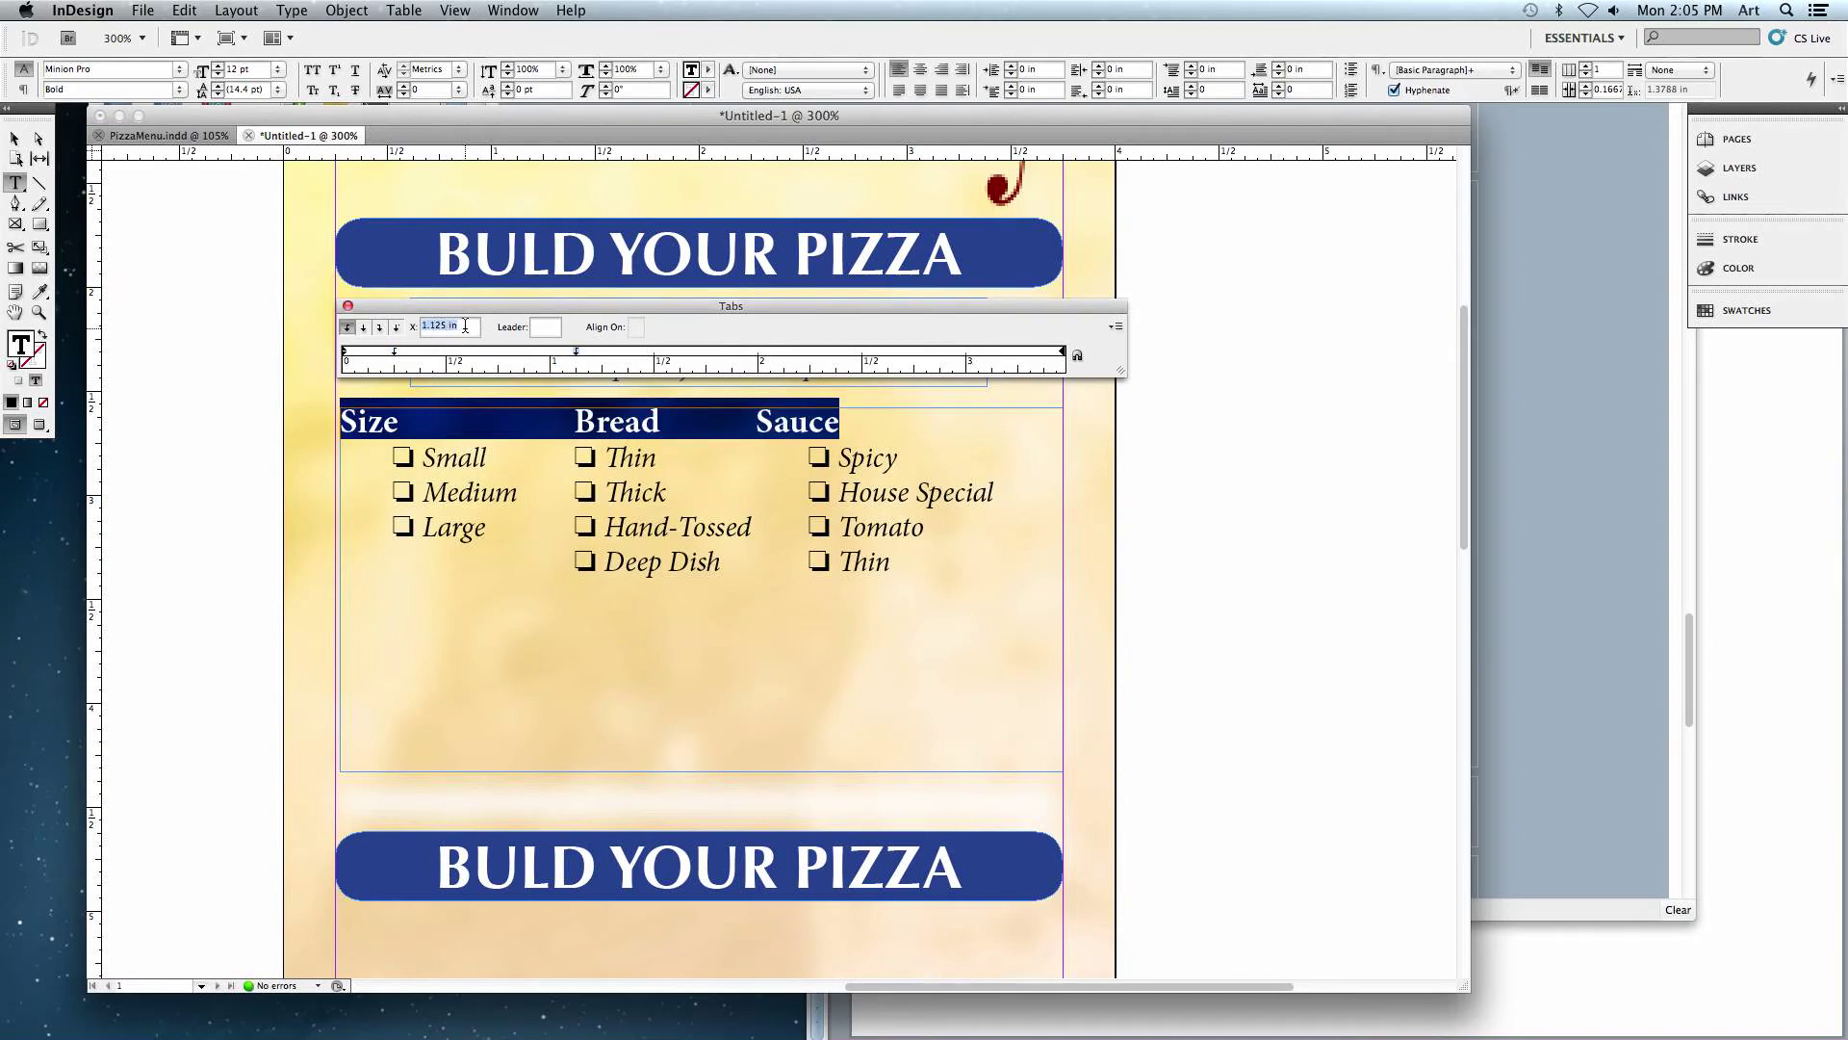
{"action": "type", "text": "1.375"}
{"action": "key", "text": "Return"}
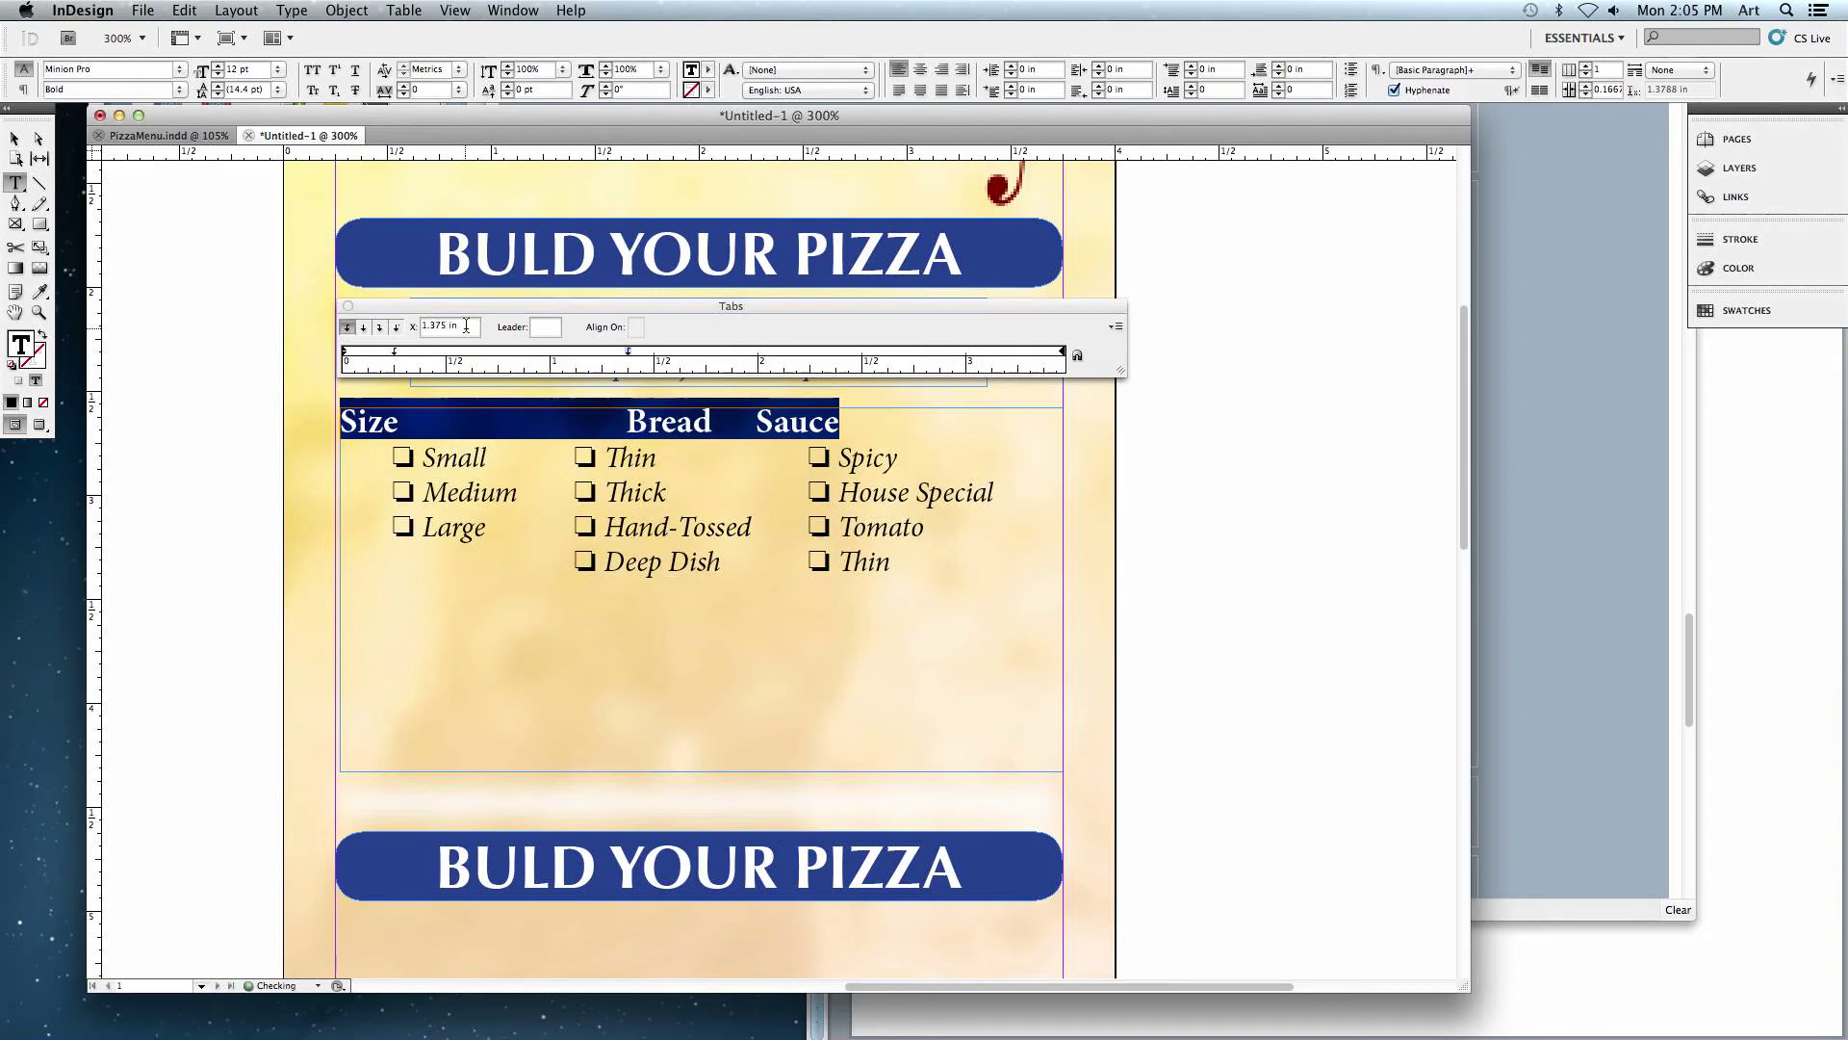
{"action": "left_click_drag", "start_coordinate": [620, 354], "coordinate": [597, 354]}
{"action": "left_click", "coordinate": [459, 327]}
{"action": "type", "text": "1.375"}
{"action": "key", "text": "Return"}
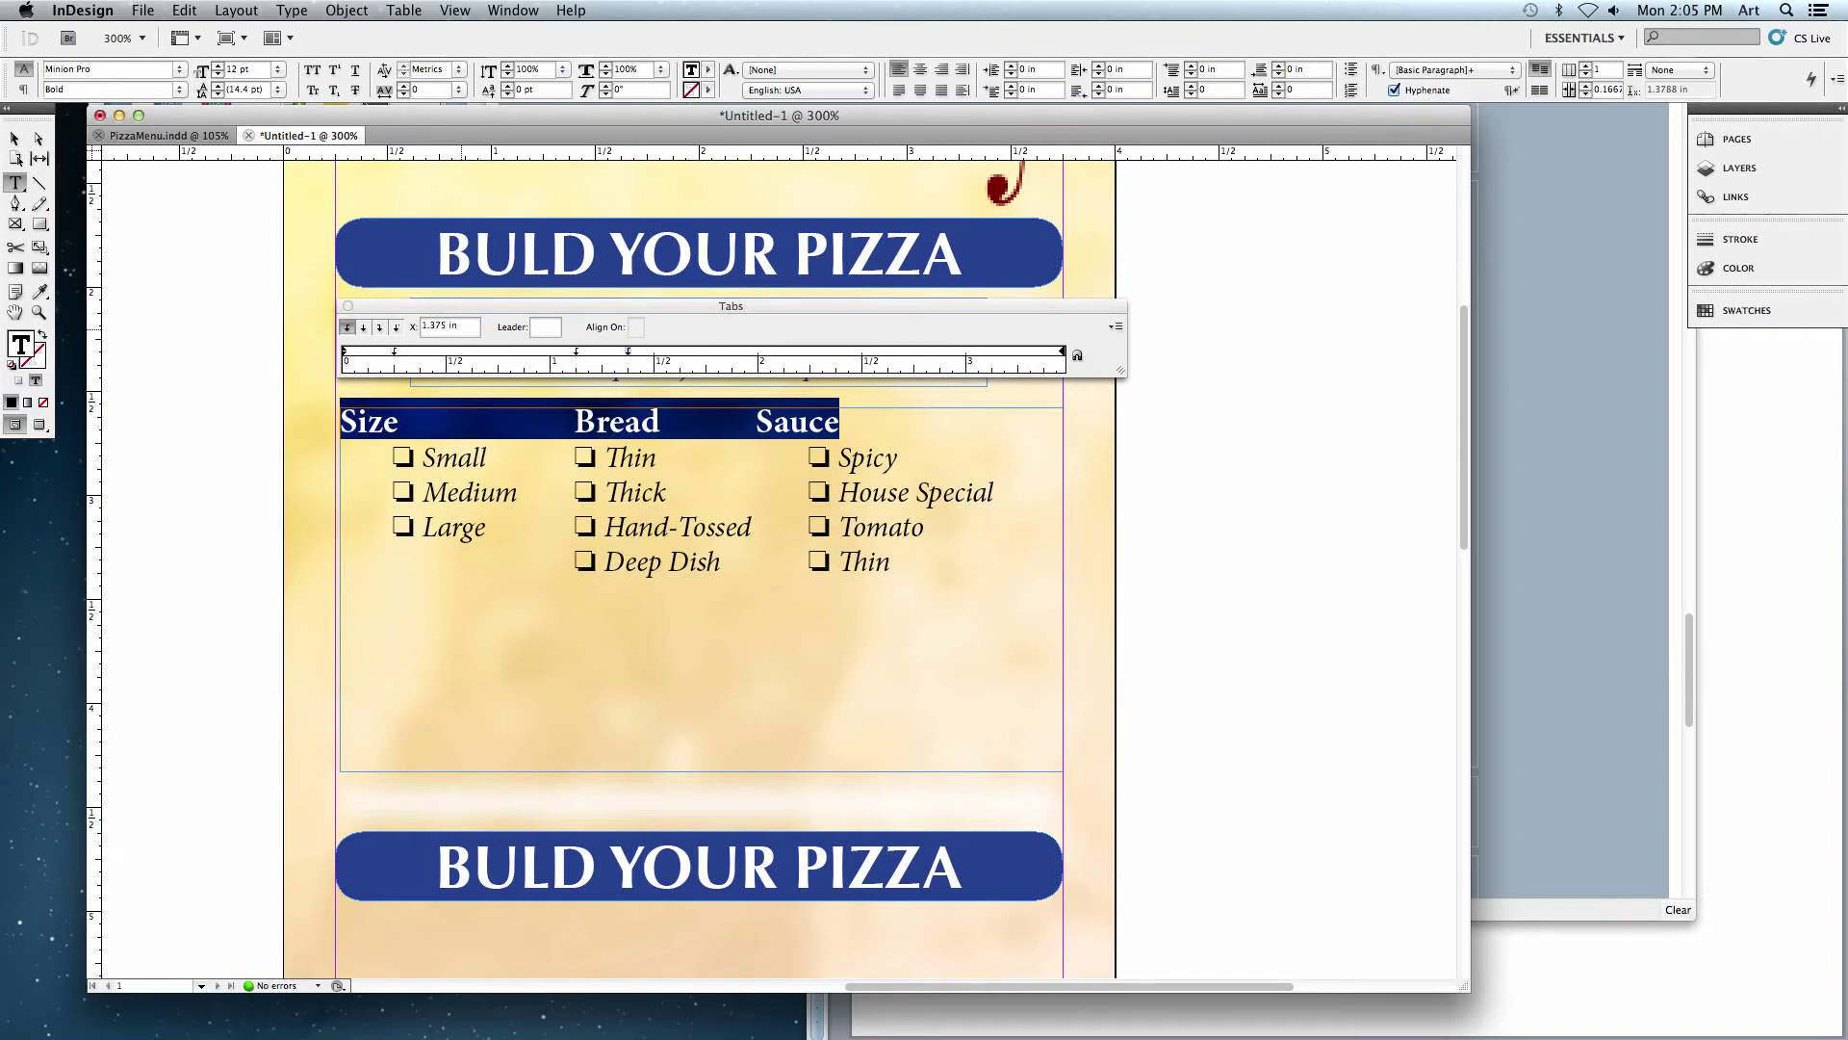
- Add left tab stops at 2.25 in and 2.5 in to the Size, Bread, Sauce heading row
{"action": "left_click", "coordinate": [460, 329]}
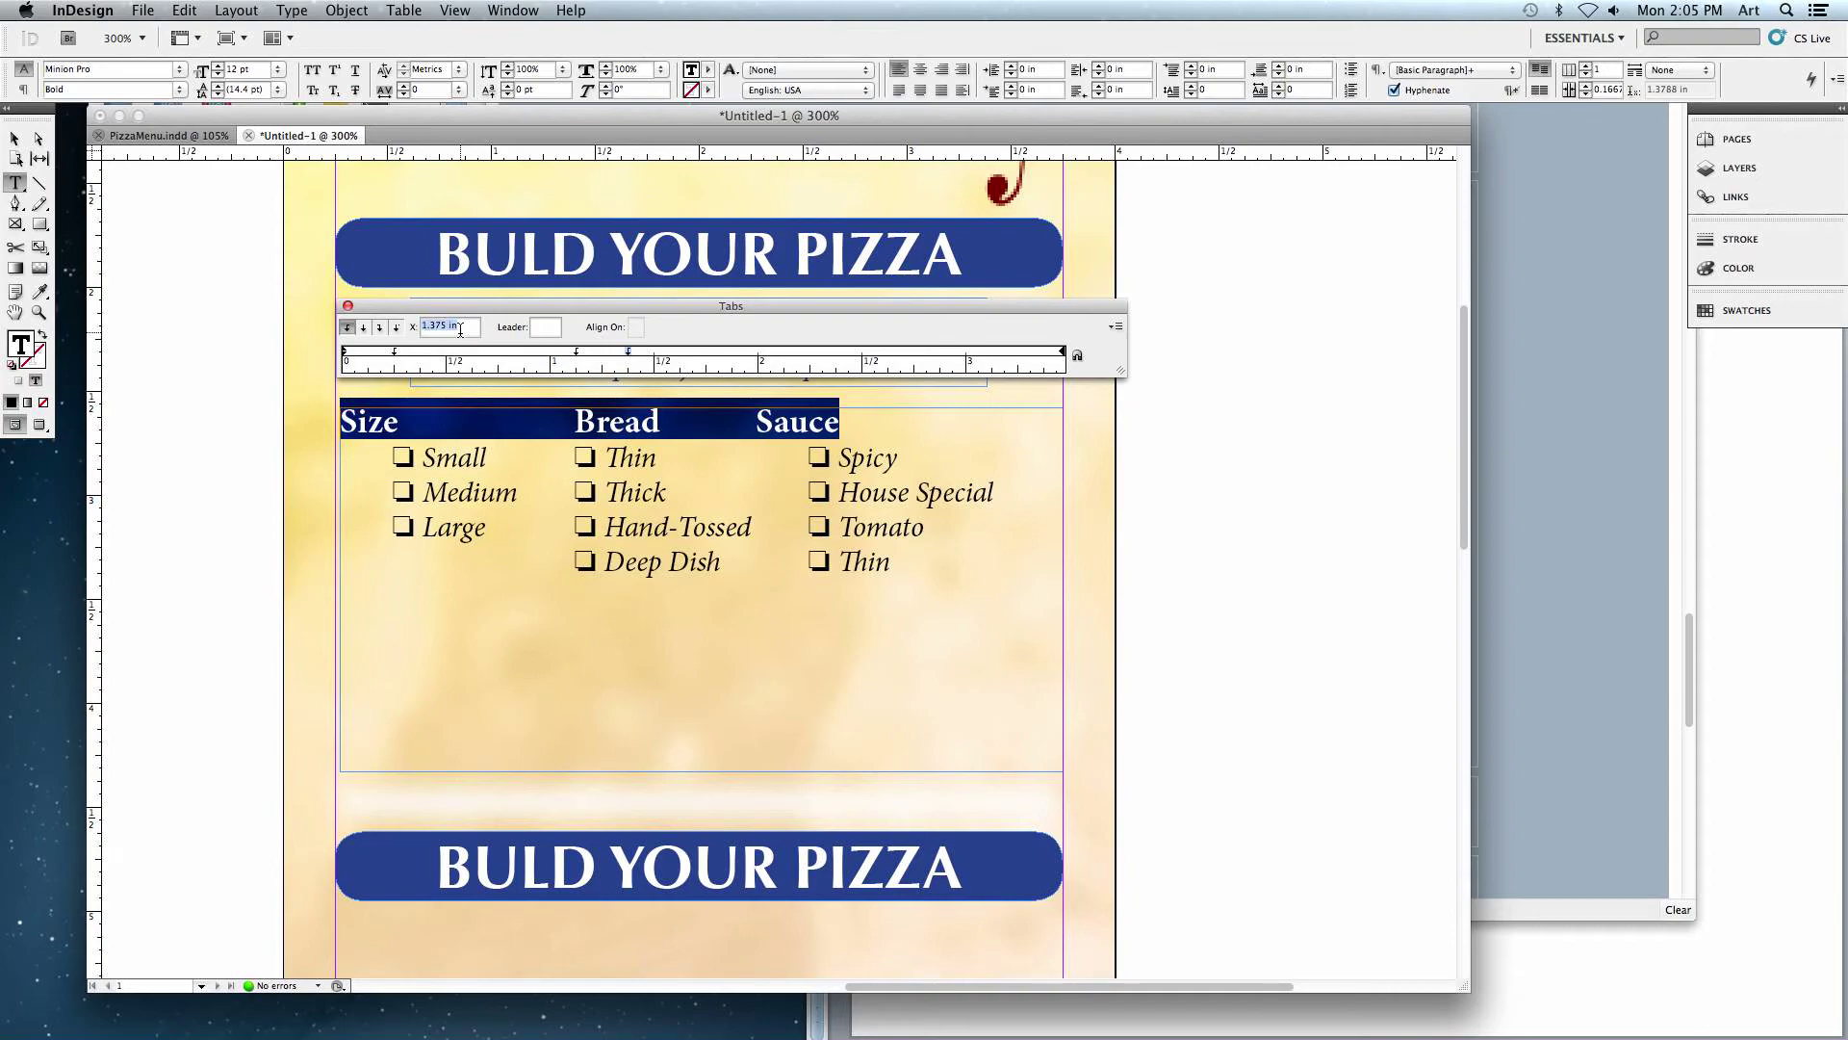
{"action": "left_click", "coordinate": [694, 353]}
{"action": "left_click", "coordinate": [475, 329]}
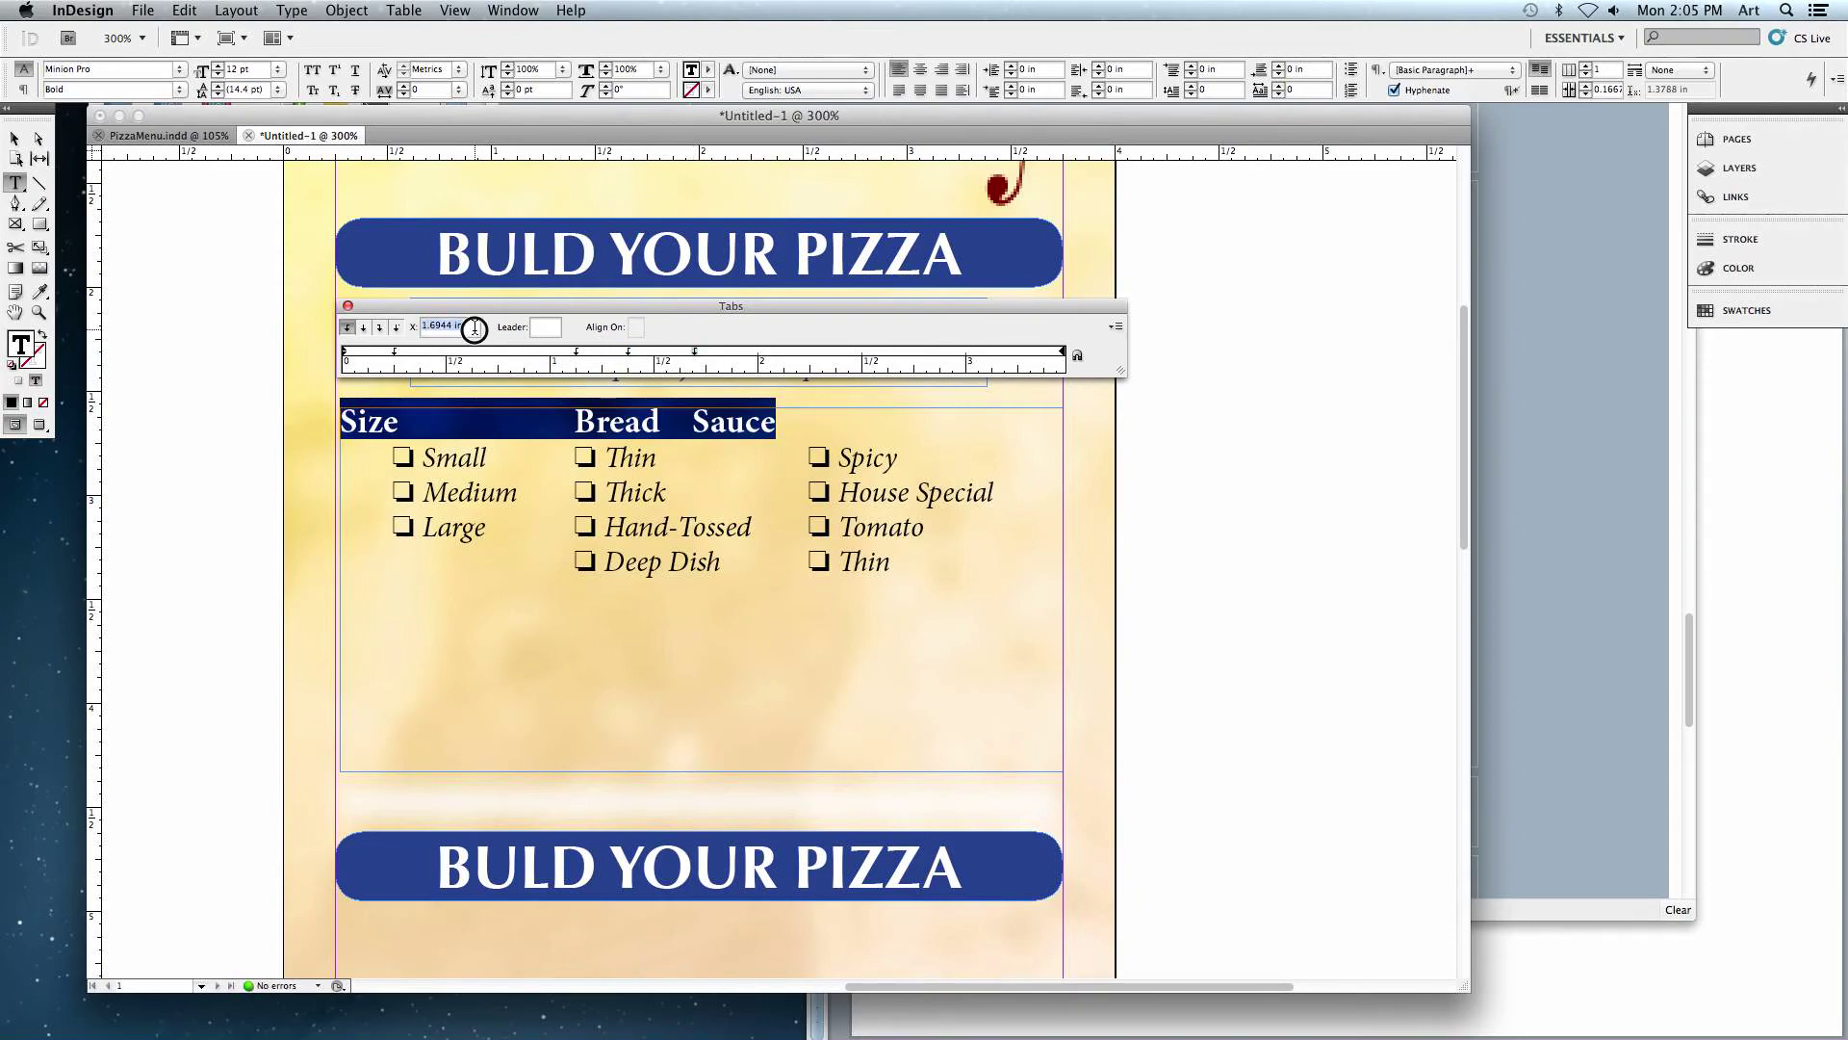
{"action": "type", "text": "2.25"}
{"action": "key", "text": "Return"}
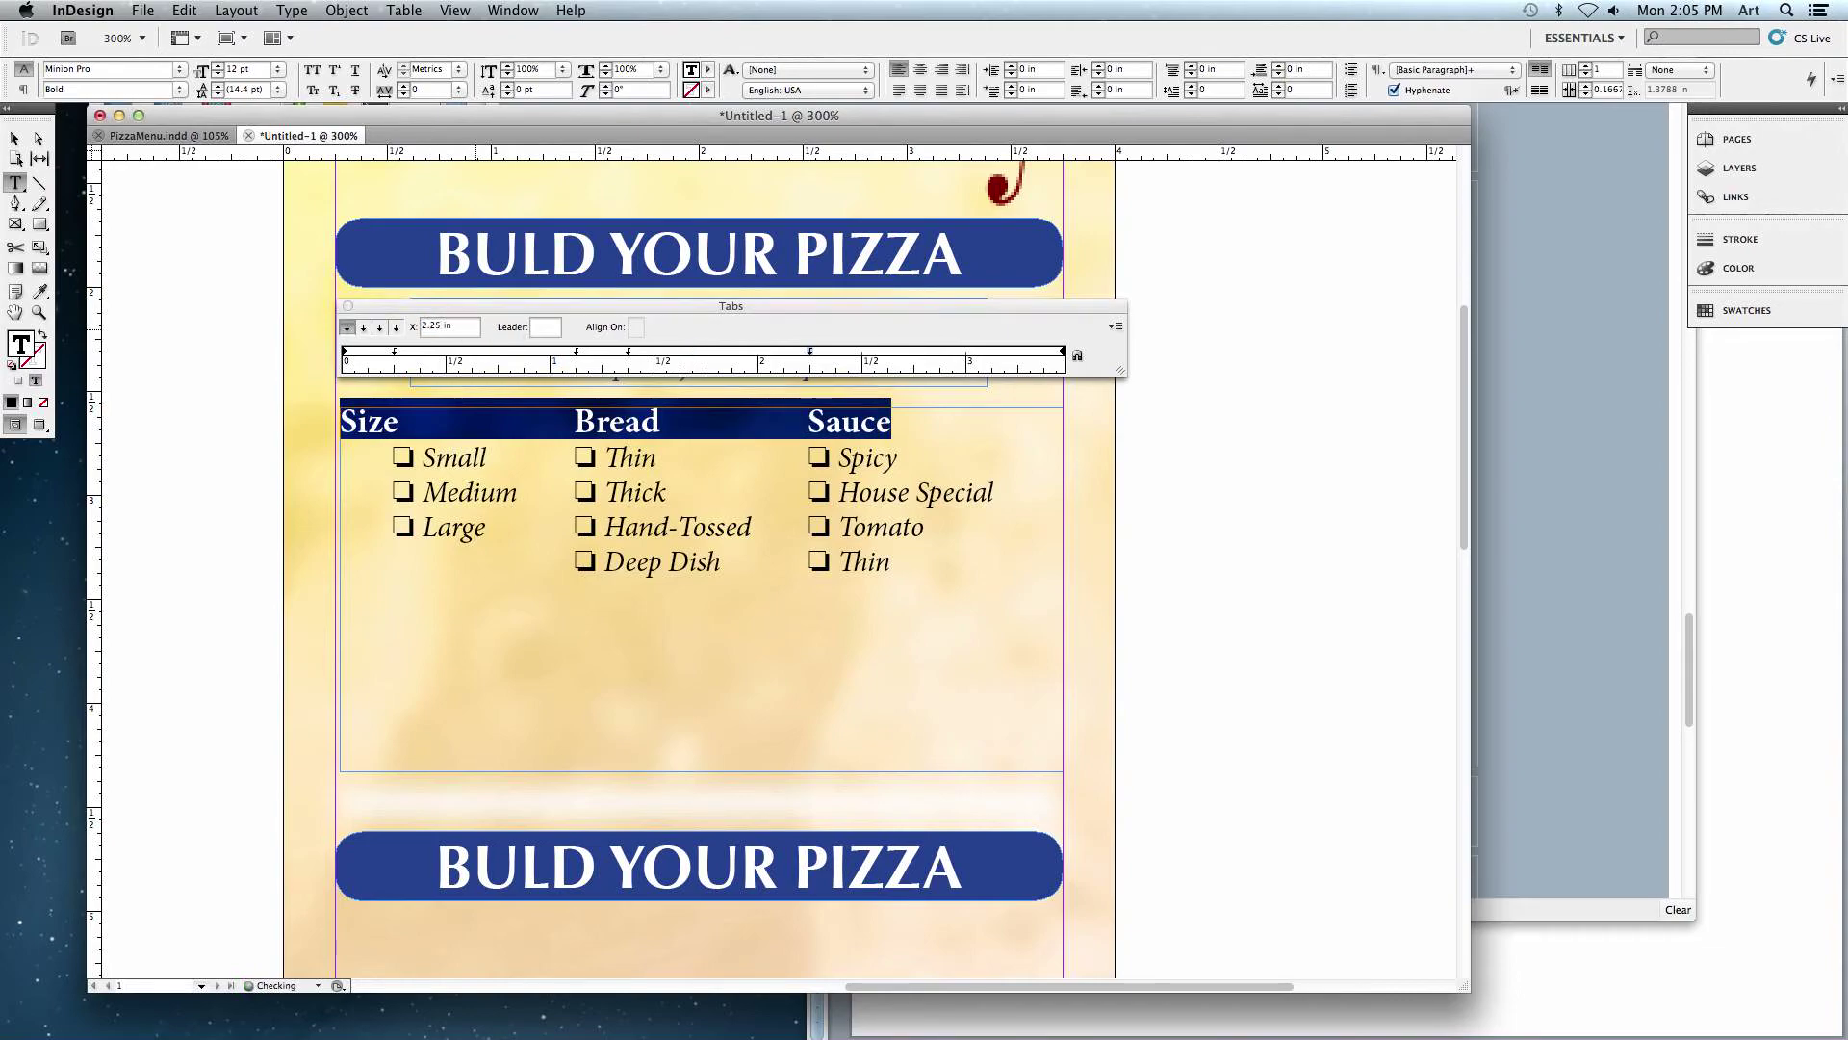
{"action": "left_click", "coordinate": [886, 353]}
{"action": "left_click", "coordinate": [444, 325]}
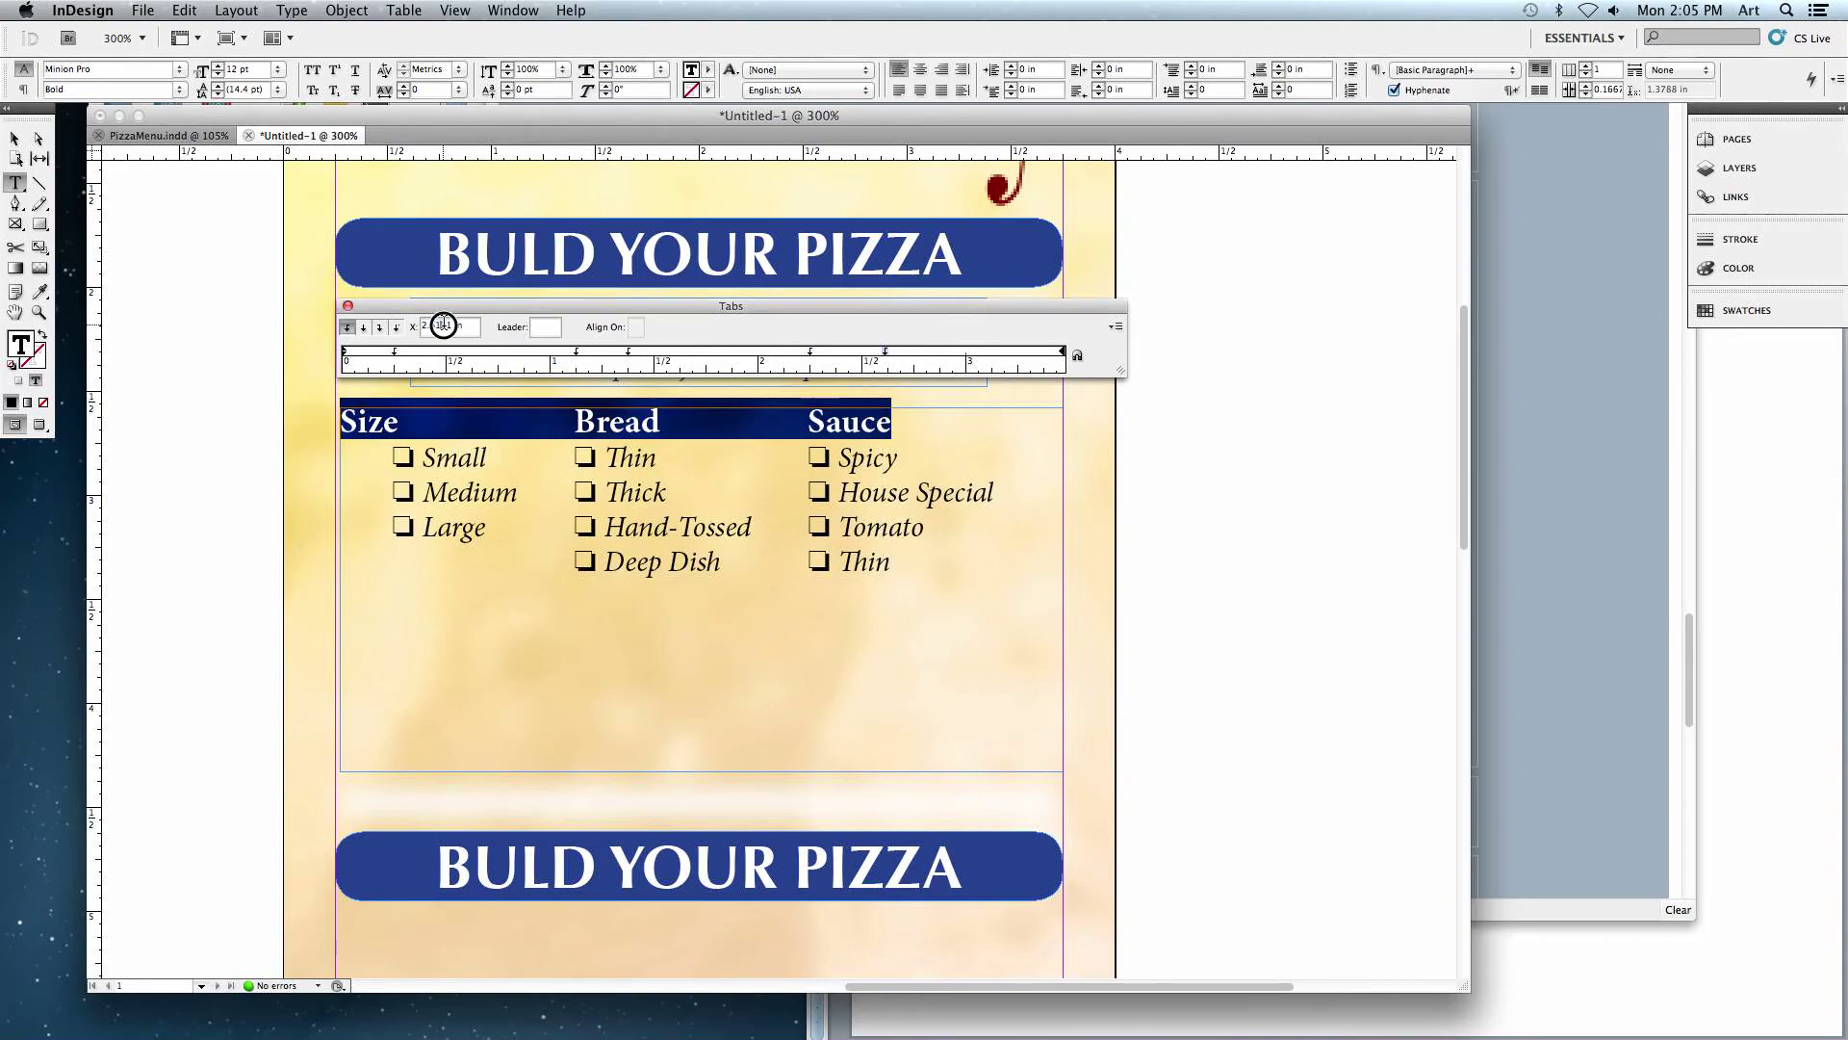
{"action": "type", "text": "2.5"}
{"action": "key", "text": "Return"}
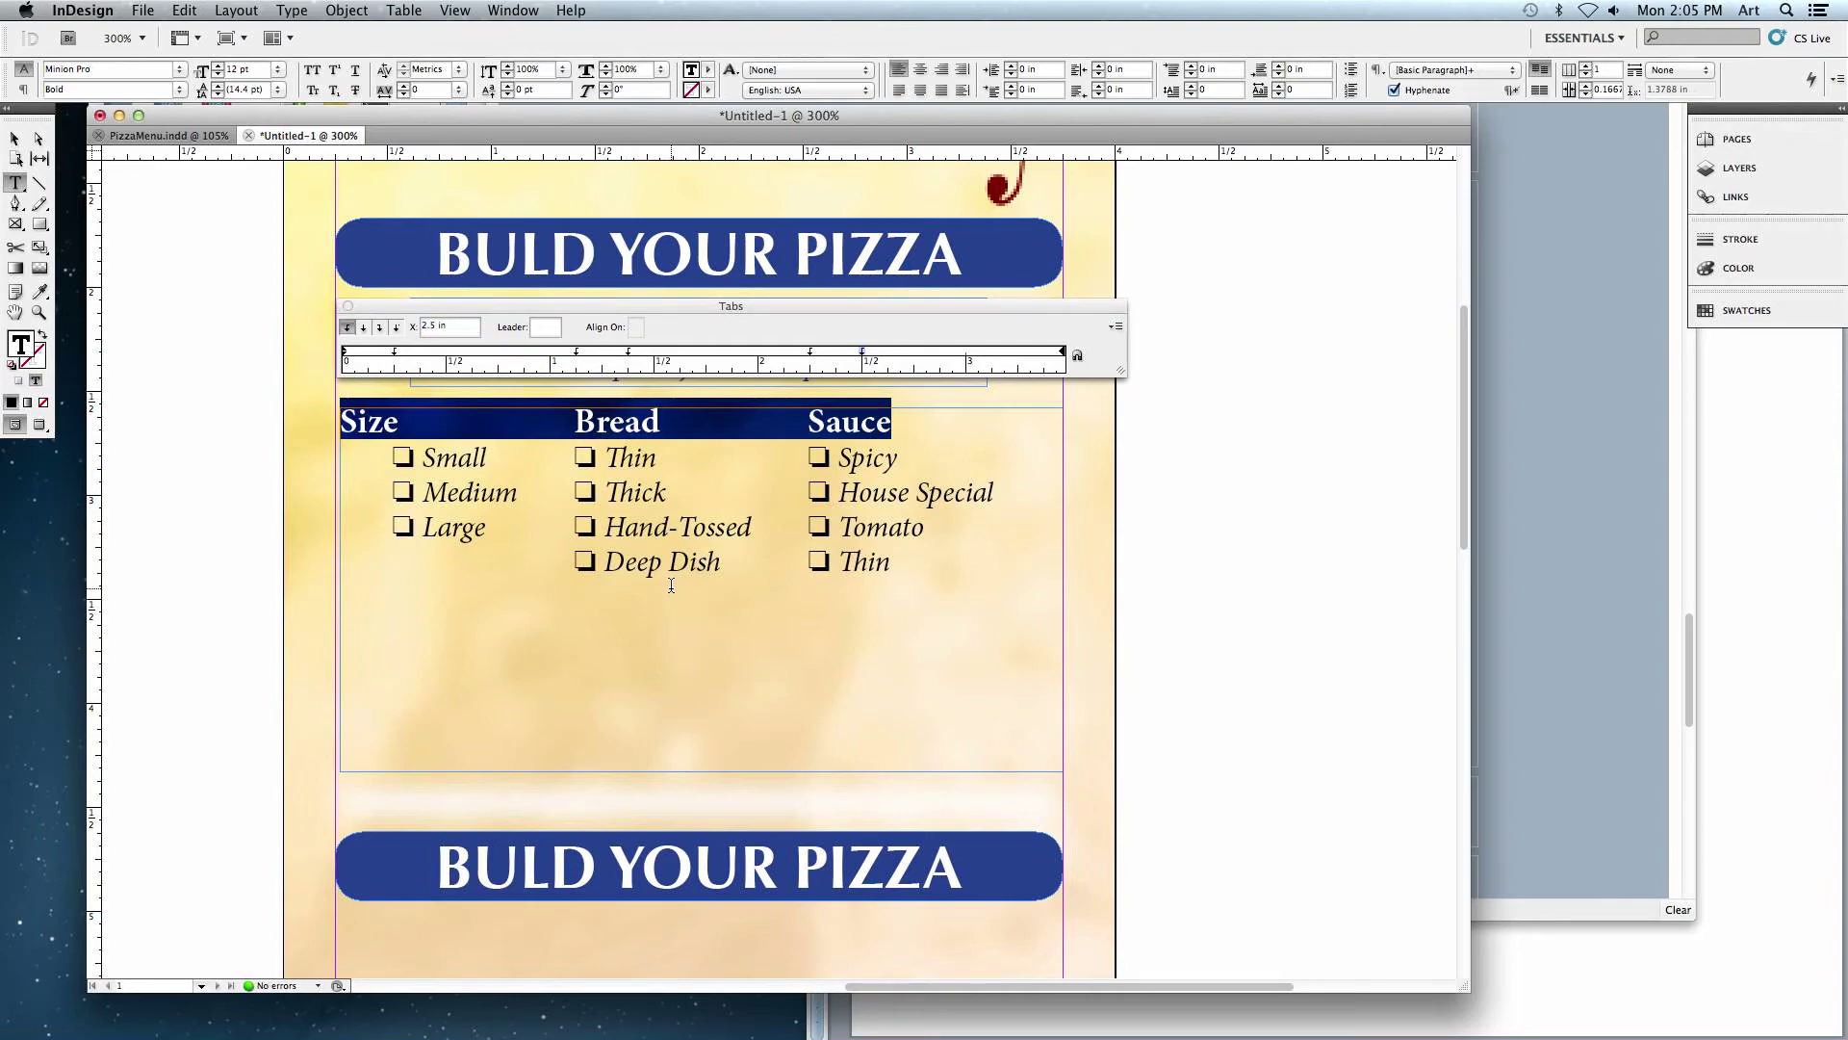
{"action": "left_click", "coordinate": [671, 585]}
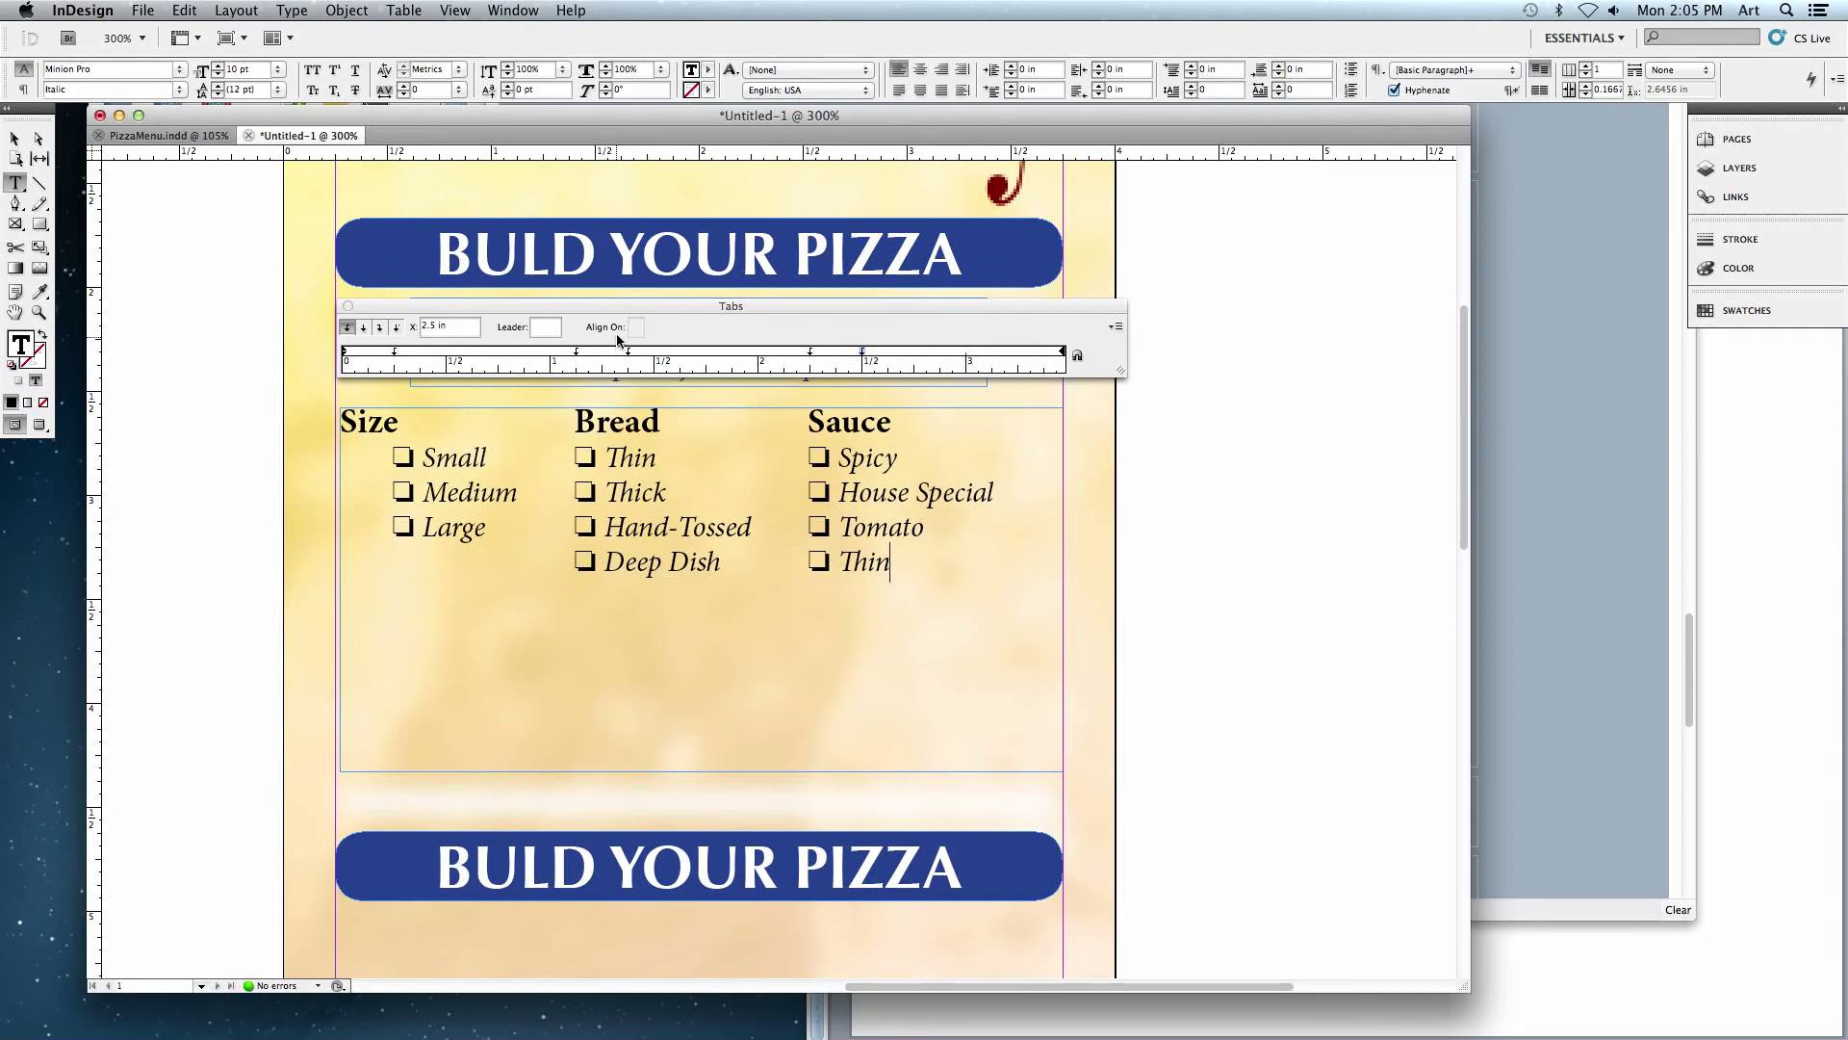
- Insert an extra tab before each of the four Bread checkboxes to indent them to the 1.375 in stop
{"action": "left_click", "coordinate": [580, 474]}
{"action": "key", "text": "Tab"}
{"action": "left_click", "coordinate": [574, 494]}
{"action": "key", "text": "Tab"}
{"action": "left_click", "coordinate": [578, 527]}
{"action": "key", "text": "Tab"}
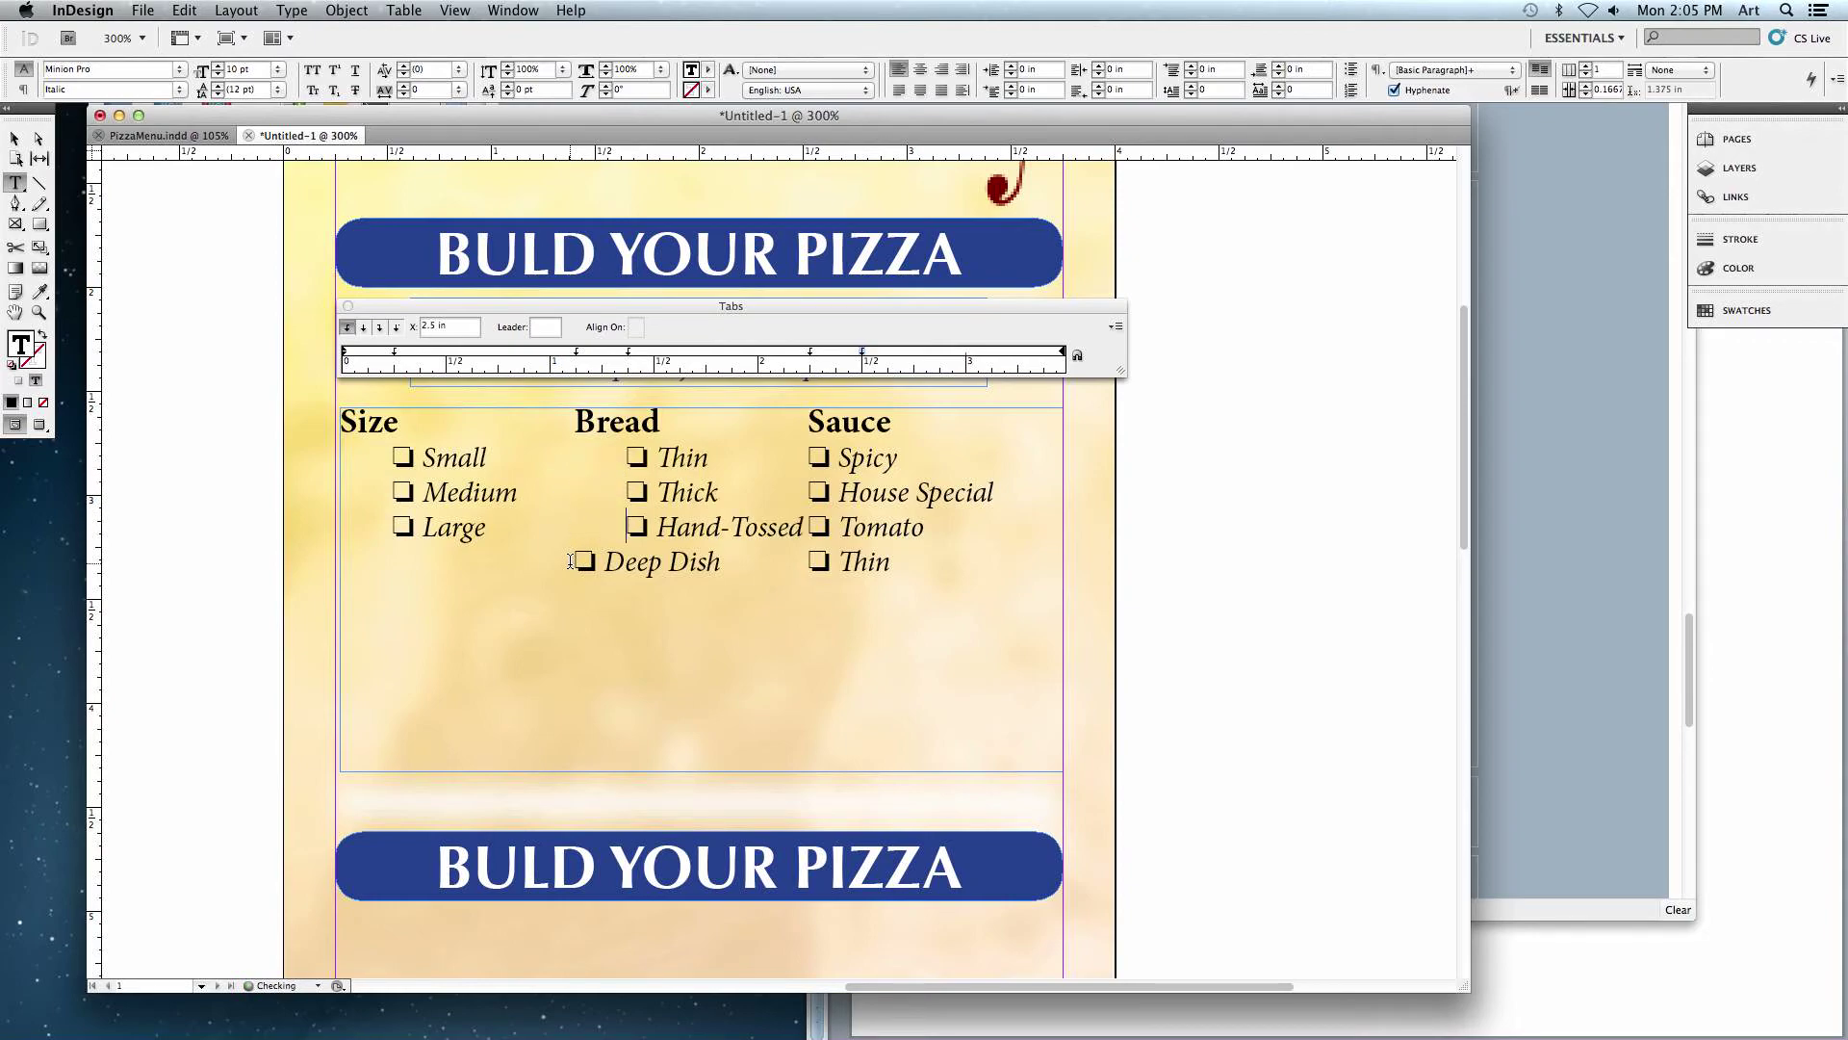
{"action": "left_click", "coordinate": [608, 562]}
{"action": "key", "text": "Tab"}
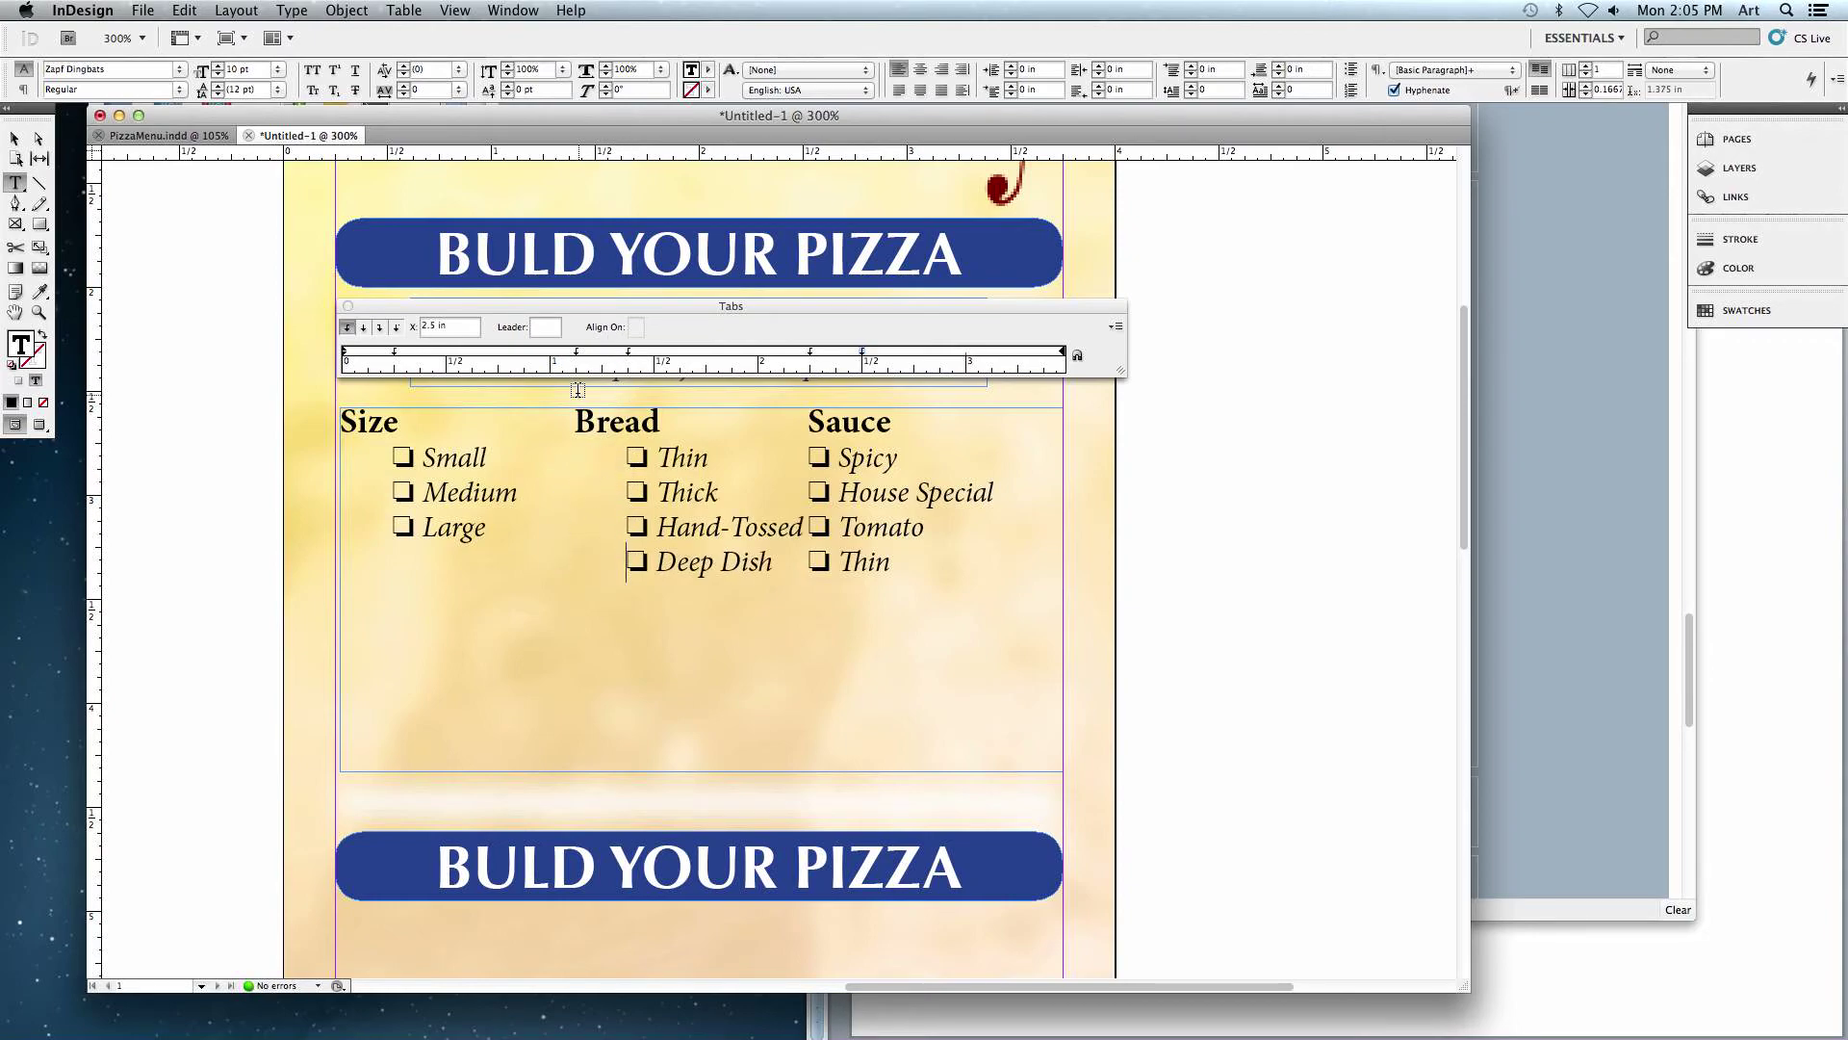
- Insert an extra tab before each of the four Sauce checkboxes to indent them to the 2.5 in stop
{"action": "left_click", "coordinate": [804, 456]}
{"action": "key", "text": "Tab"}
{"action": "left_click", "coordinate": [810, 494]}
{"action": "key", "text": "Tab"}
{"action": "left_click", "coordinate": [808, 526]}
{"action": "key", "text": "Tab"}
{"action": "left_click", "coordinate": [807, 561]}
{"action": "key", "text": "Tab"}
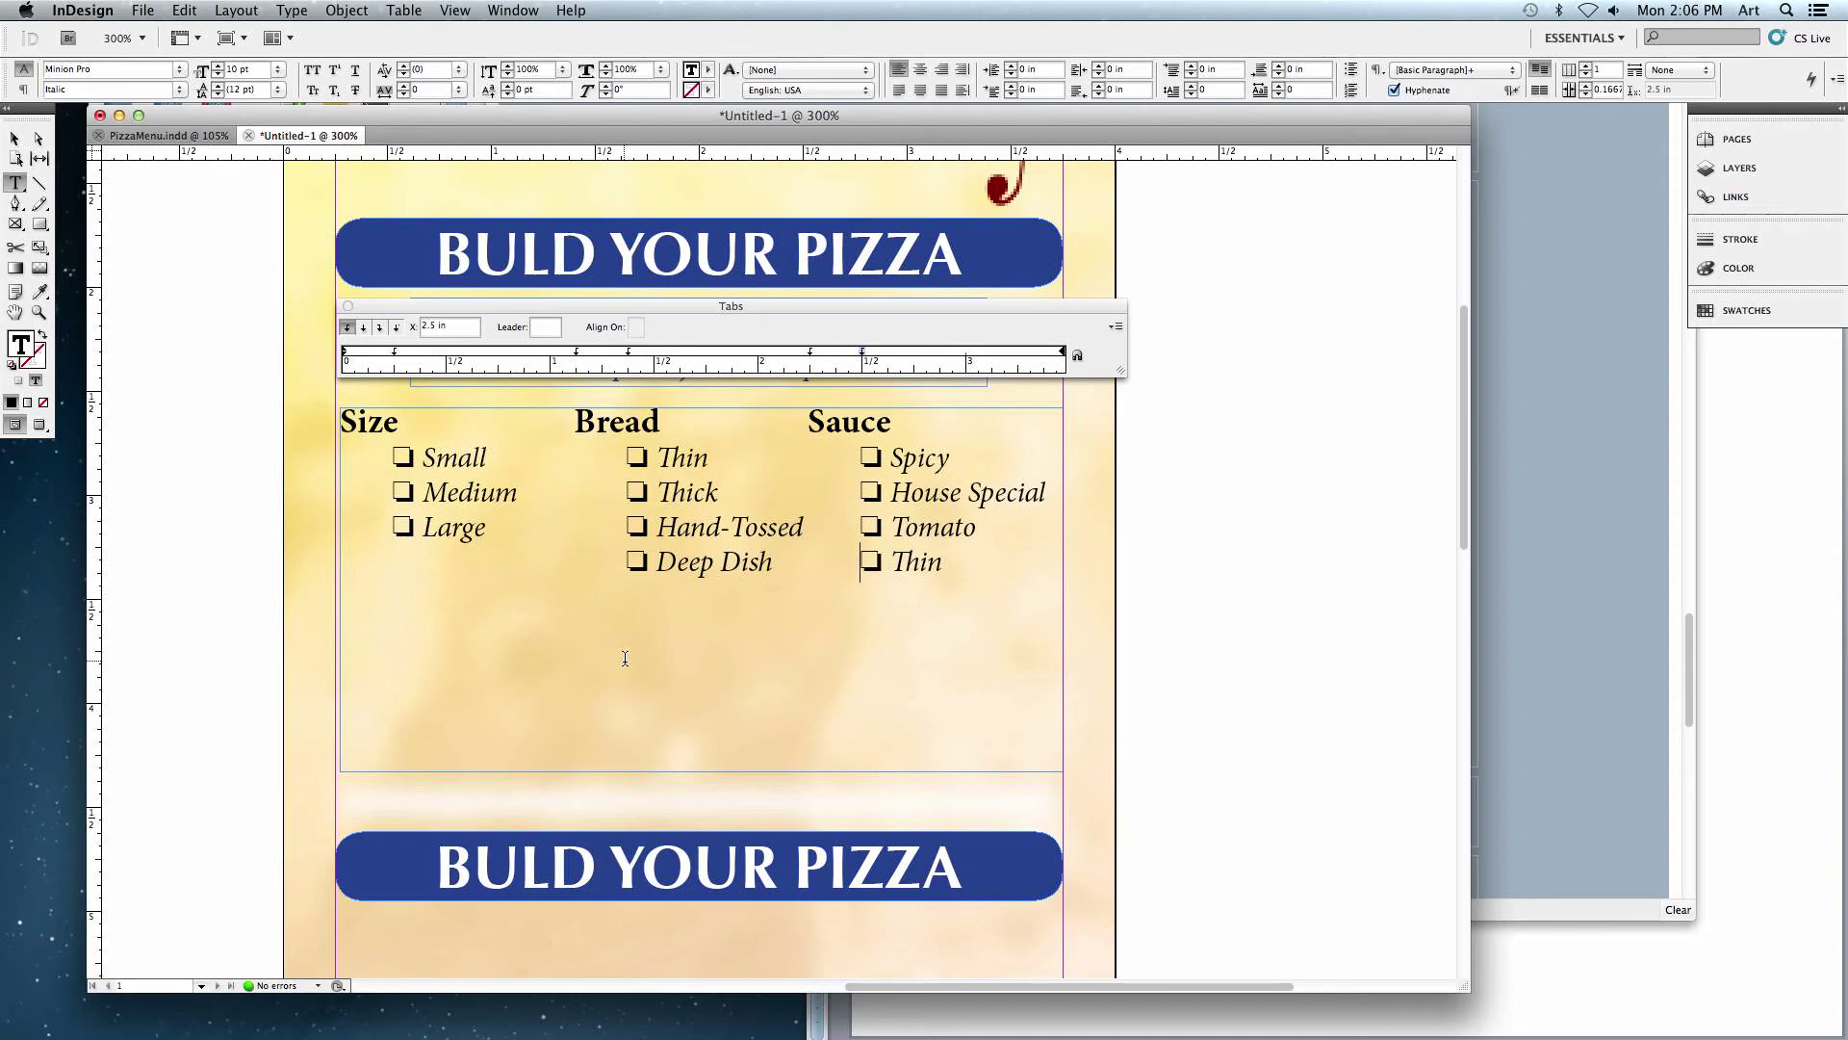
- Shorten the checkbox list's text frame to about 0.89 in high, ending just below the last row, and deselect it
{"action": "key", "text": "Escape"}
{"action": "left_click_drag", "start_coordinate": [709, 771], "coordinate": [709, 594]}
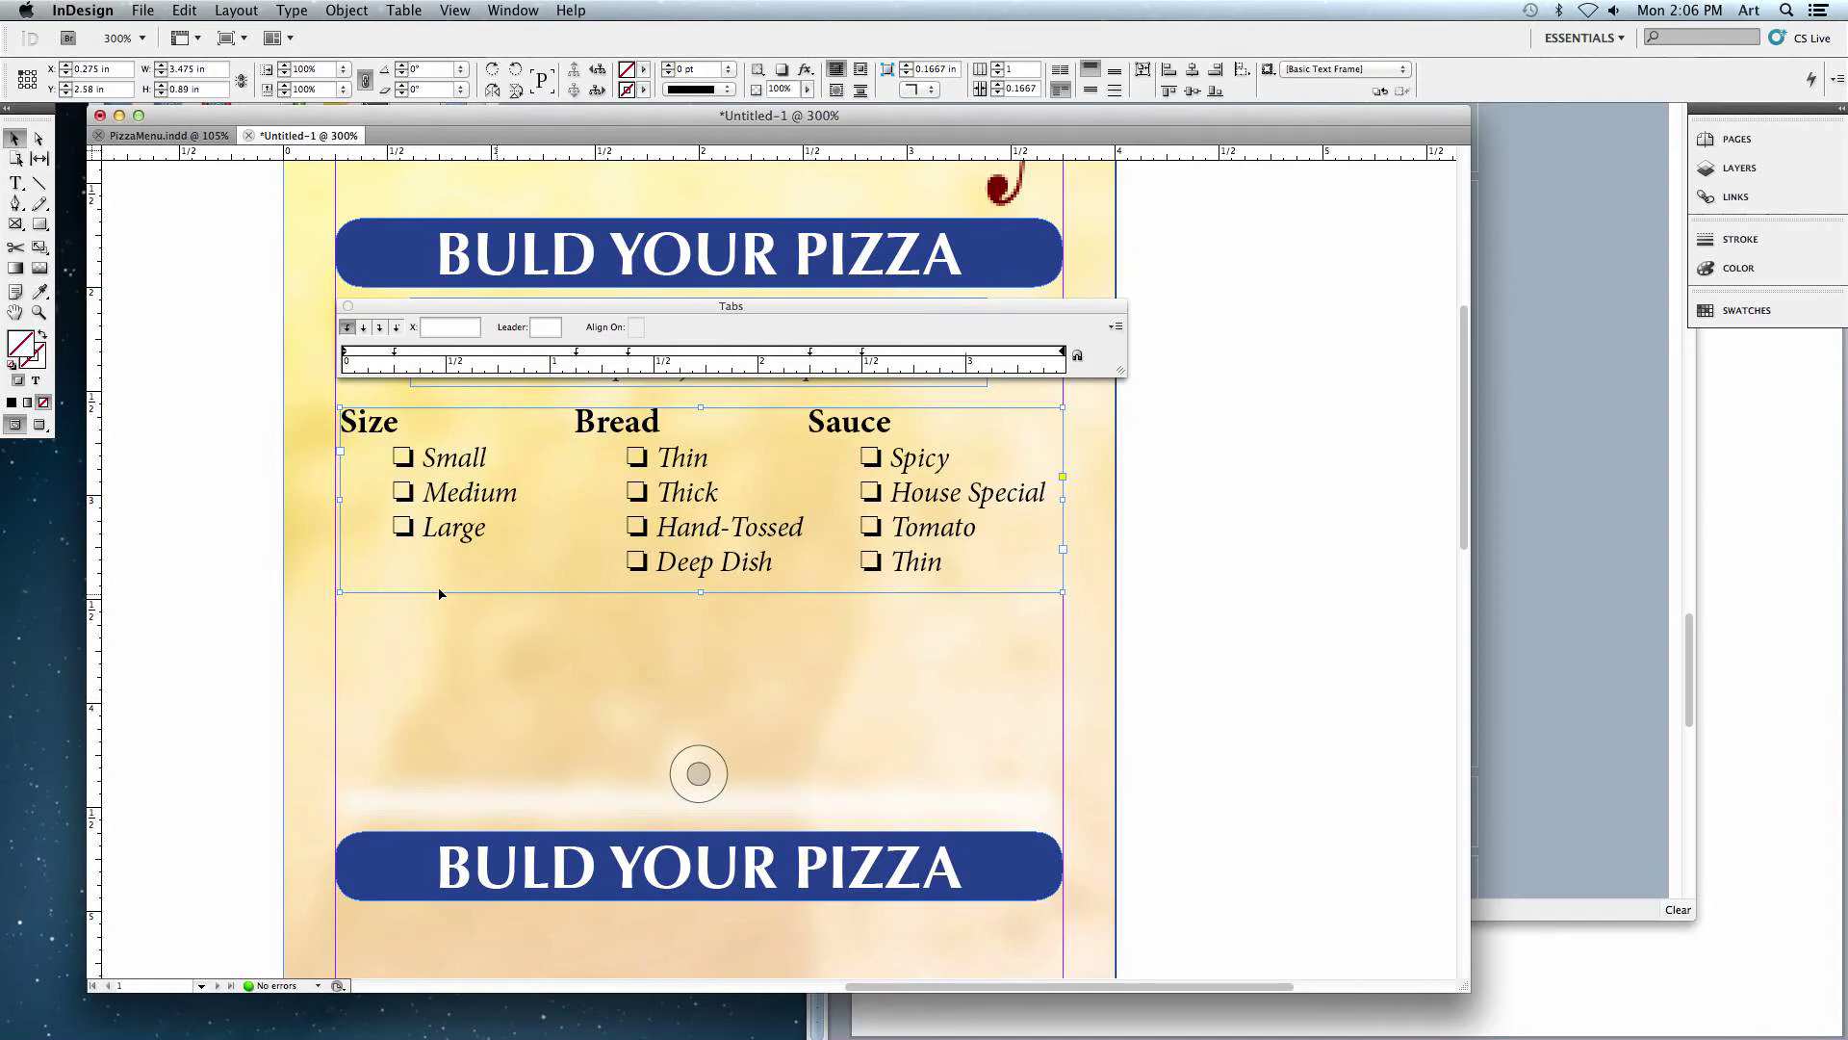
{"action": "left_click", "coordinate": [257, 566]}
- Draw a margin-to-margin text frame between the checkbox list and the lower heading, and enter "Special Instructions" in it
{"action": "key", "text": "t"}
{"action": "left_click", "coordinate": [621, 527]}
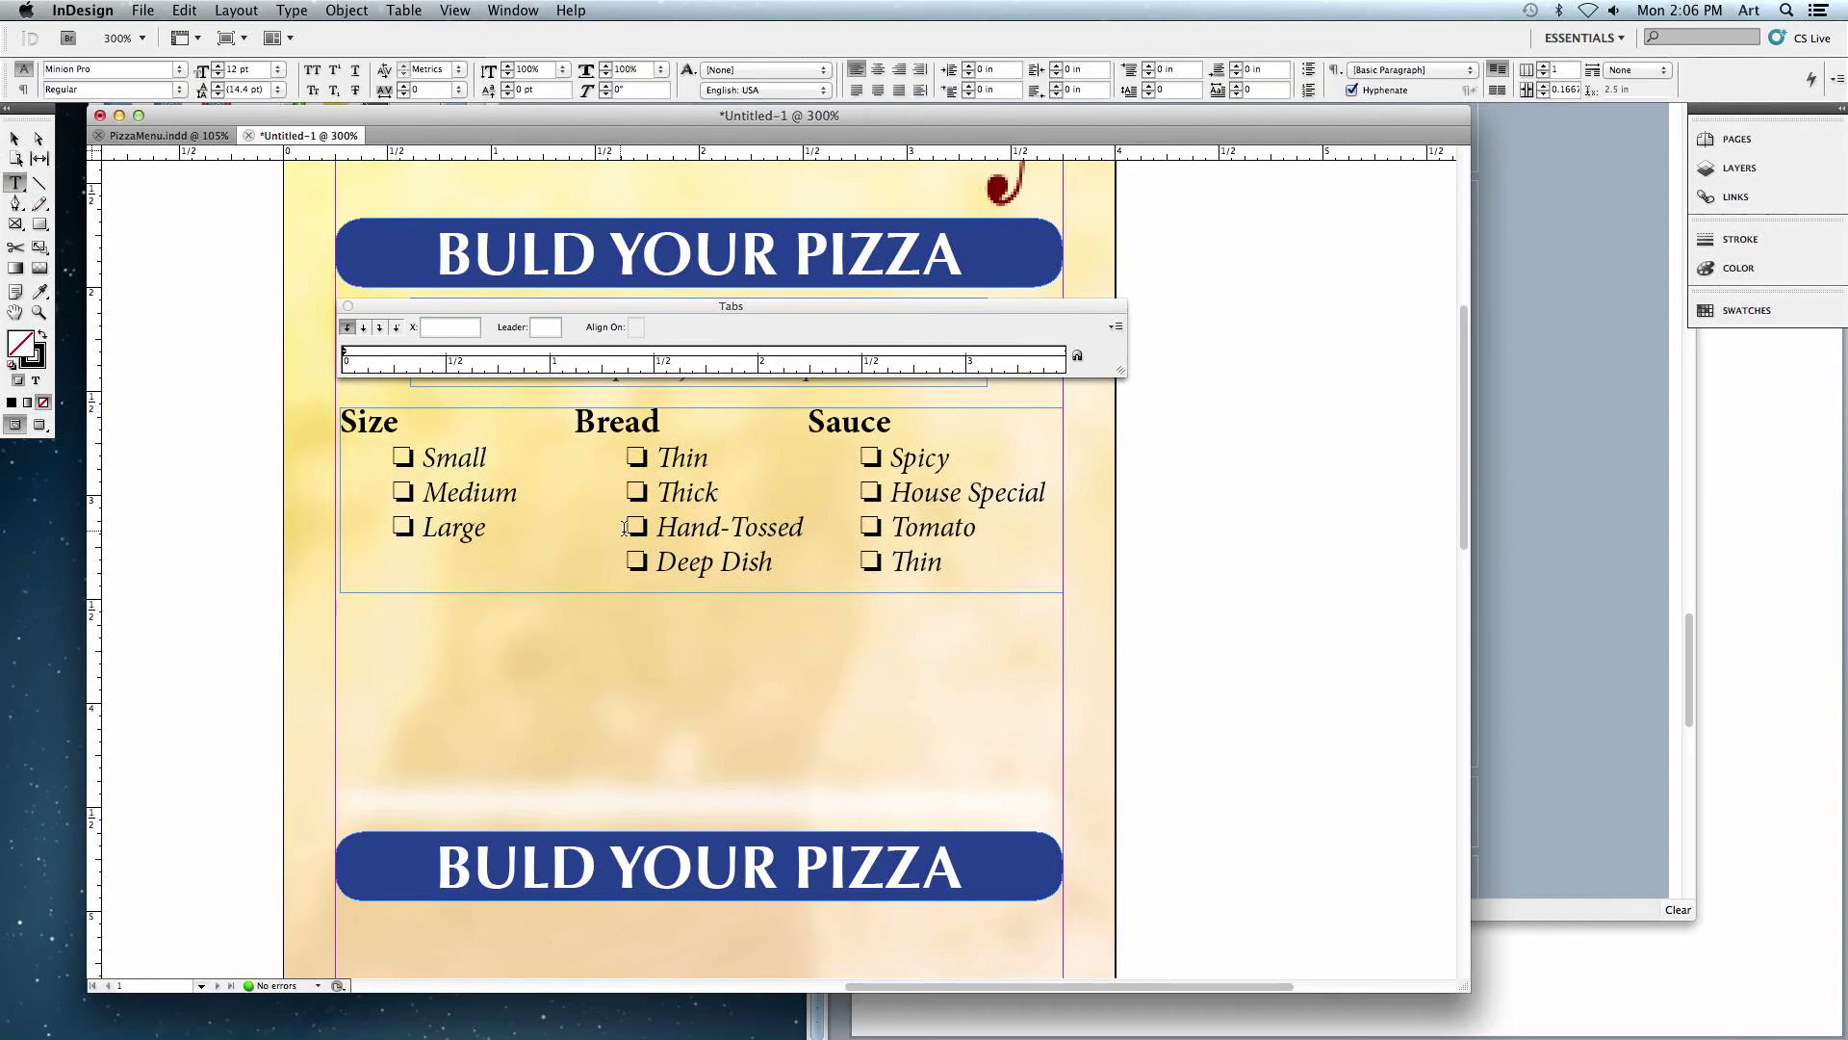
{"action": "left_click_drag", "start_coordinate": [341, 608], "coordinate": [1059, 781]}
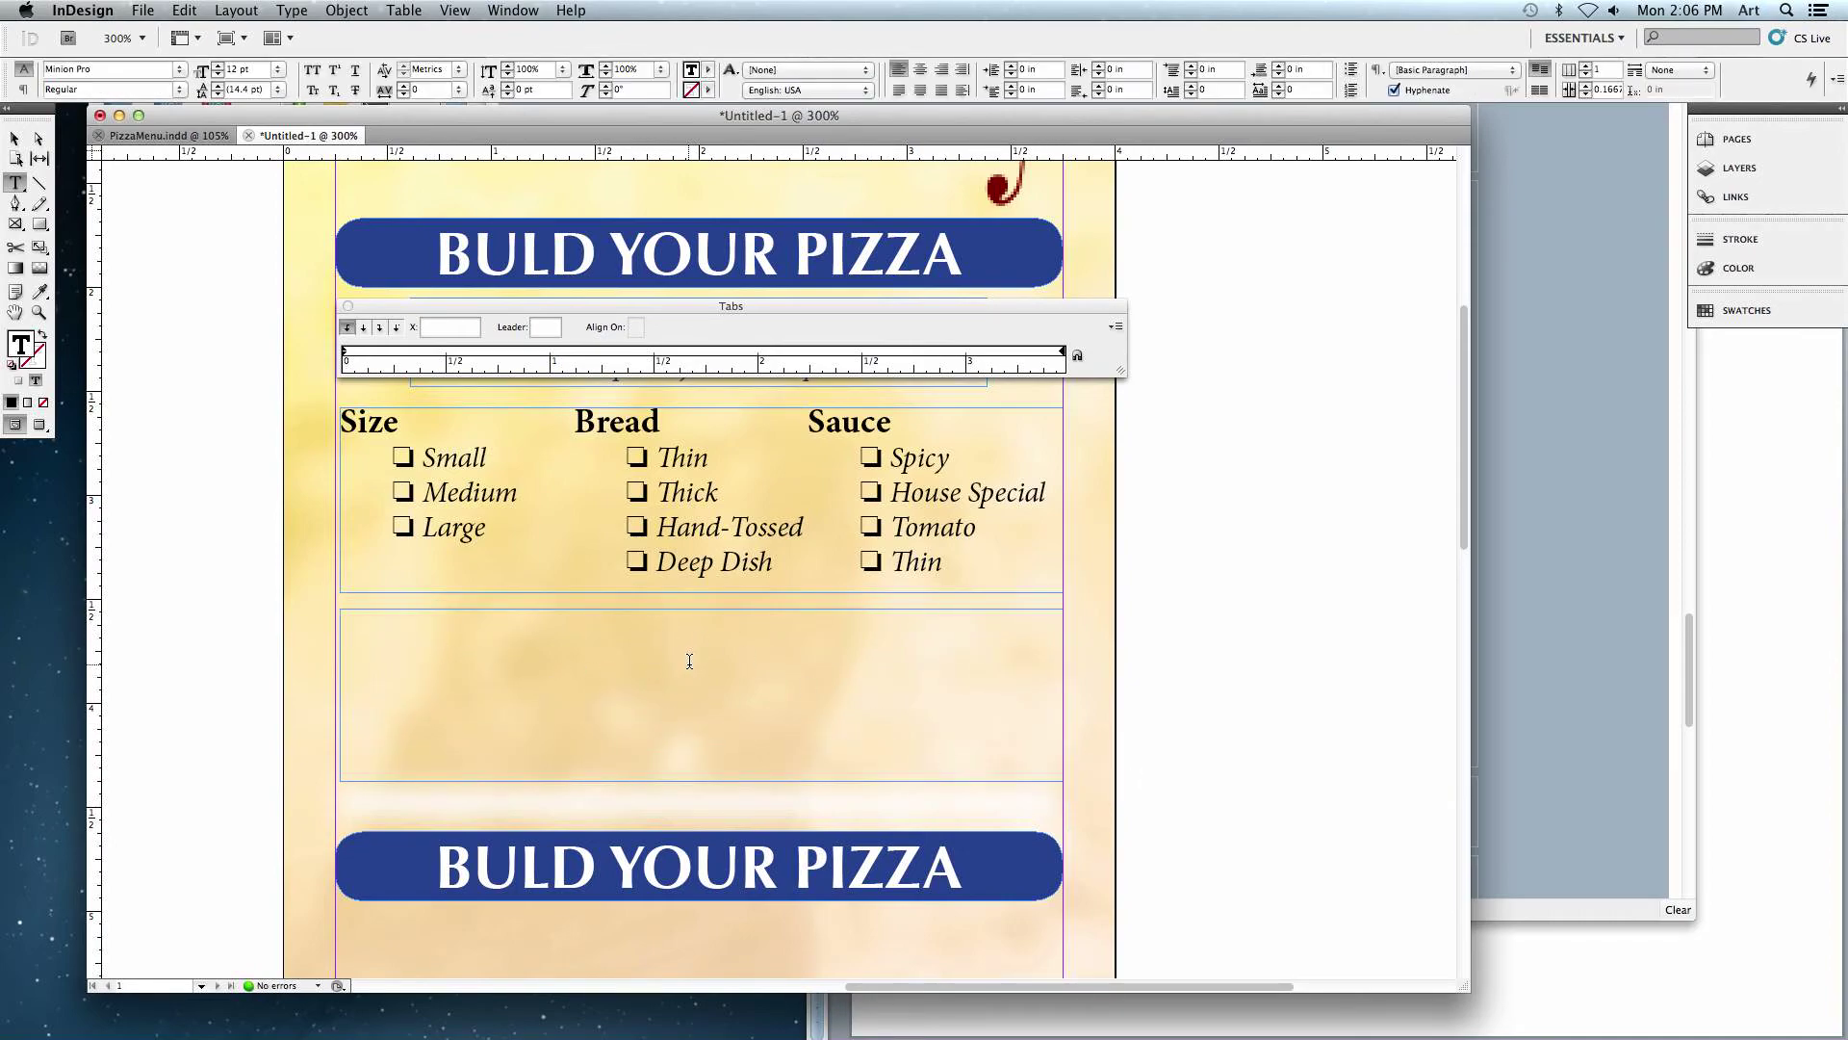
{"action": "type", "text": "Special "}
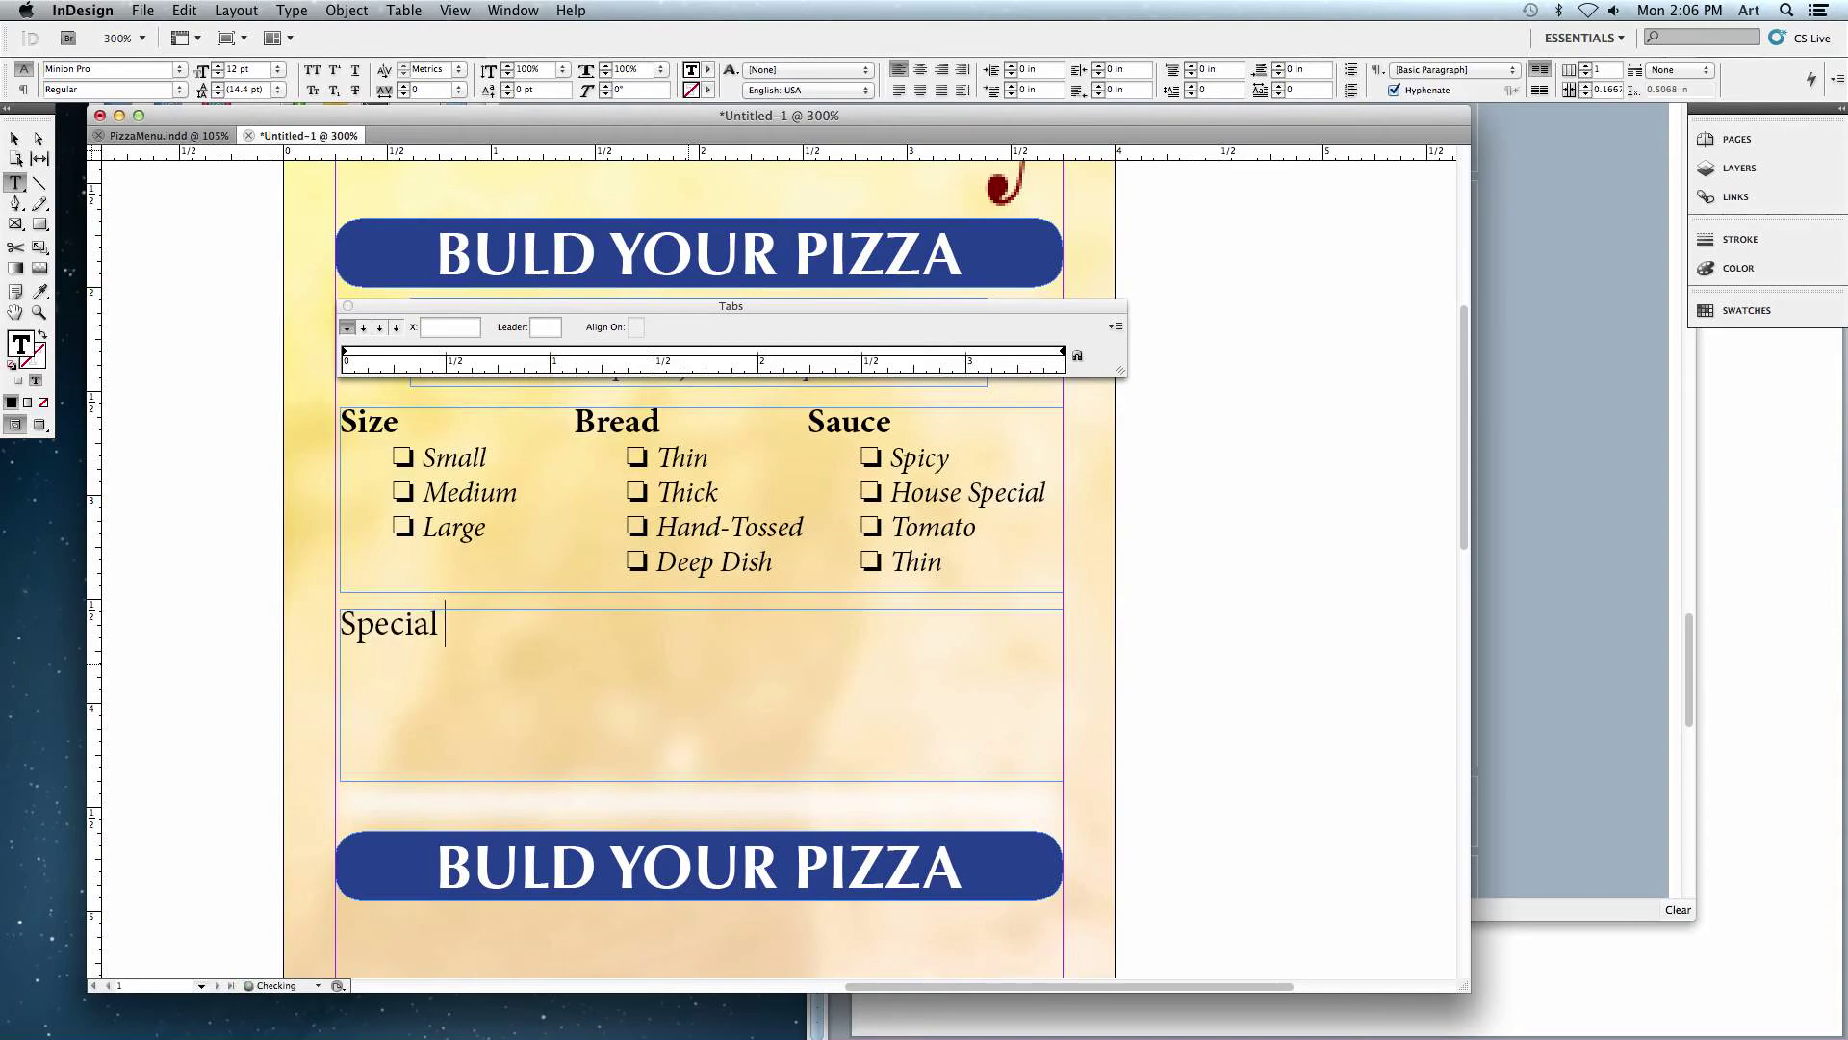
{"action": "type", "text": "Instructions"}
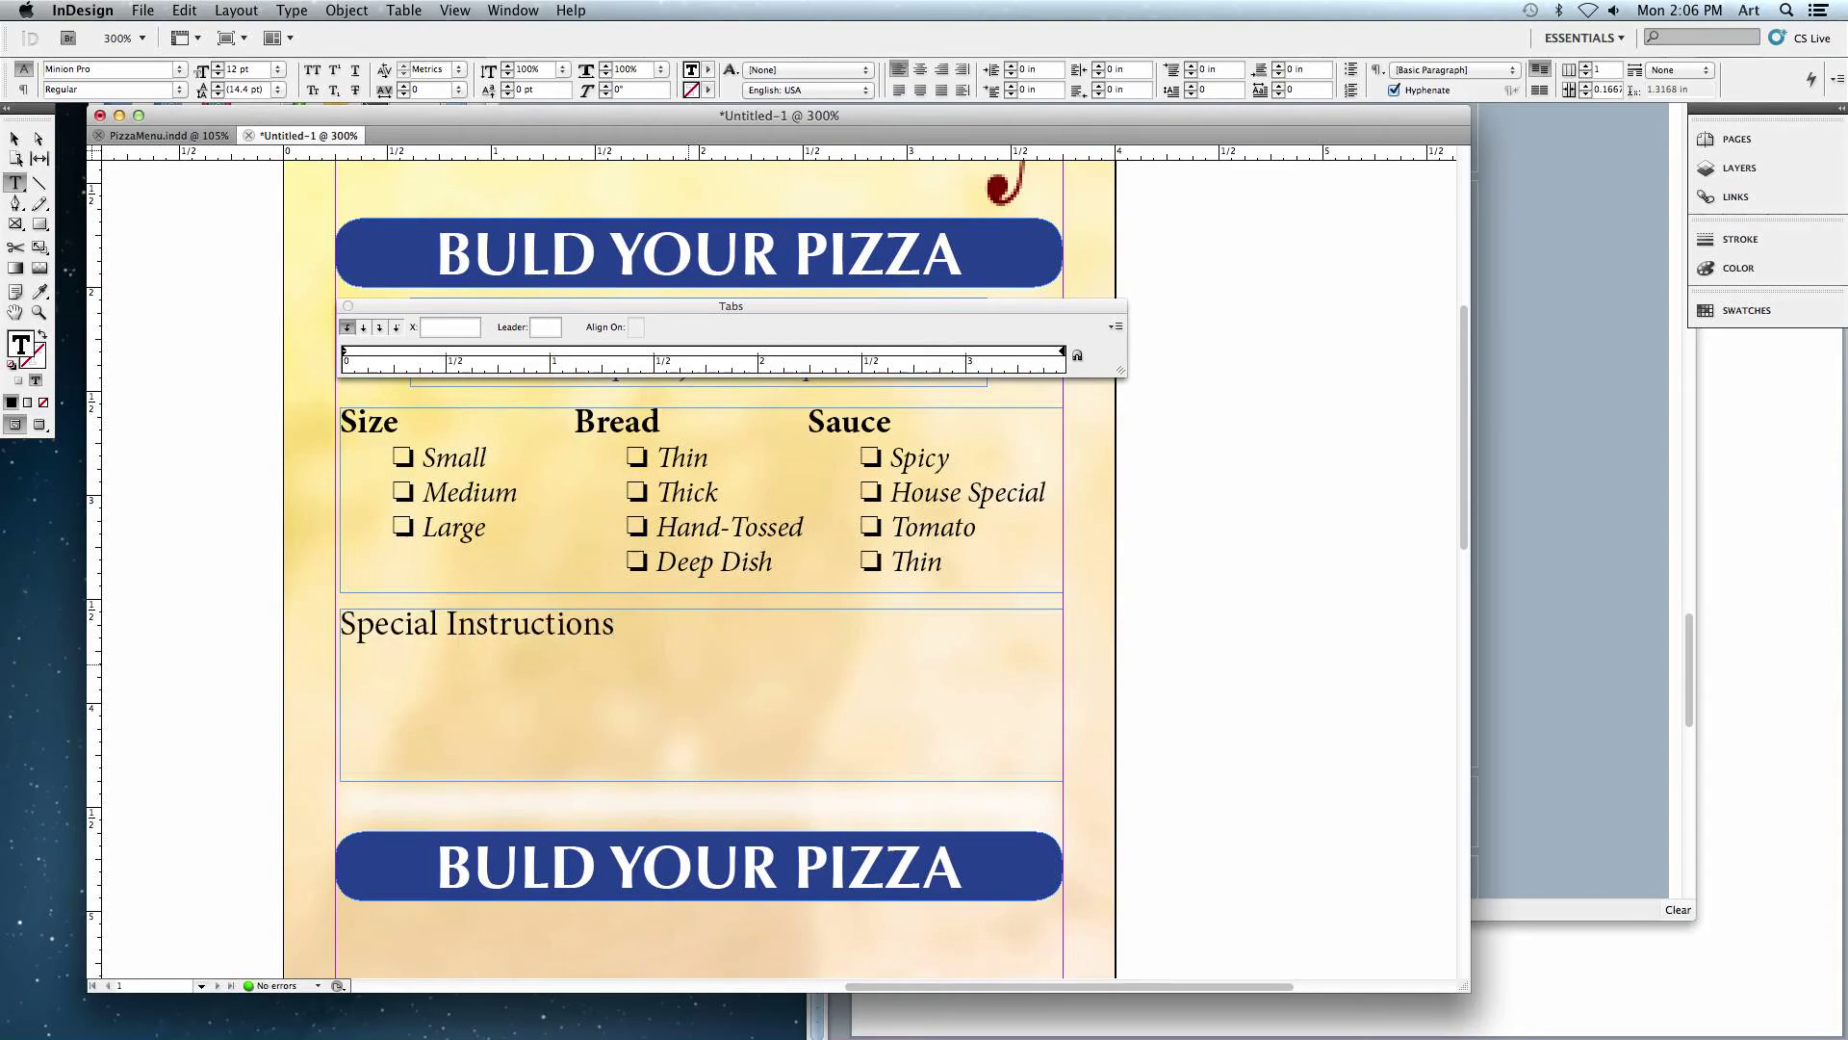
- Add a colon after "Special Instructions", try a fill-in line of underscores out to the frame edge, and delete the underscores
{"action": "type", "text": ": _________________________"}
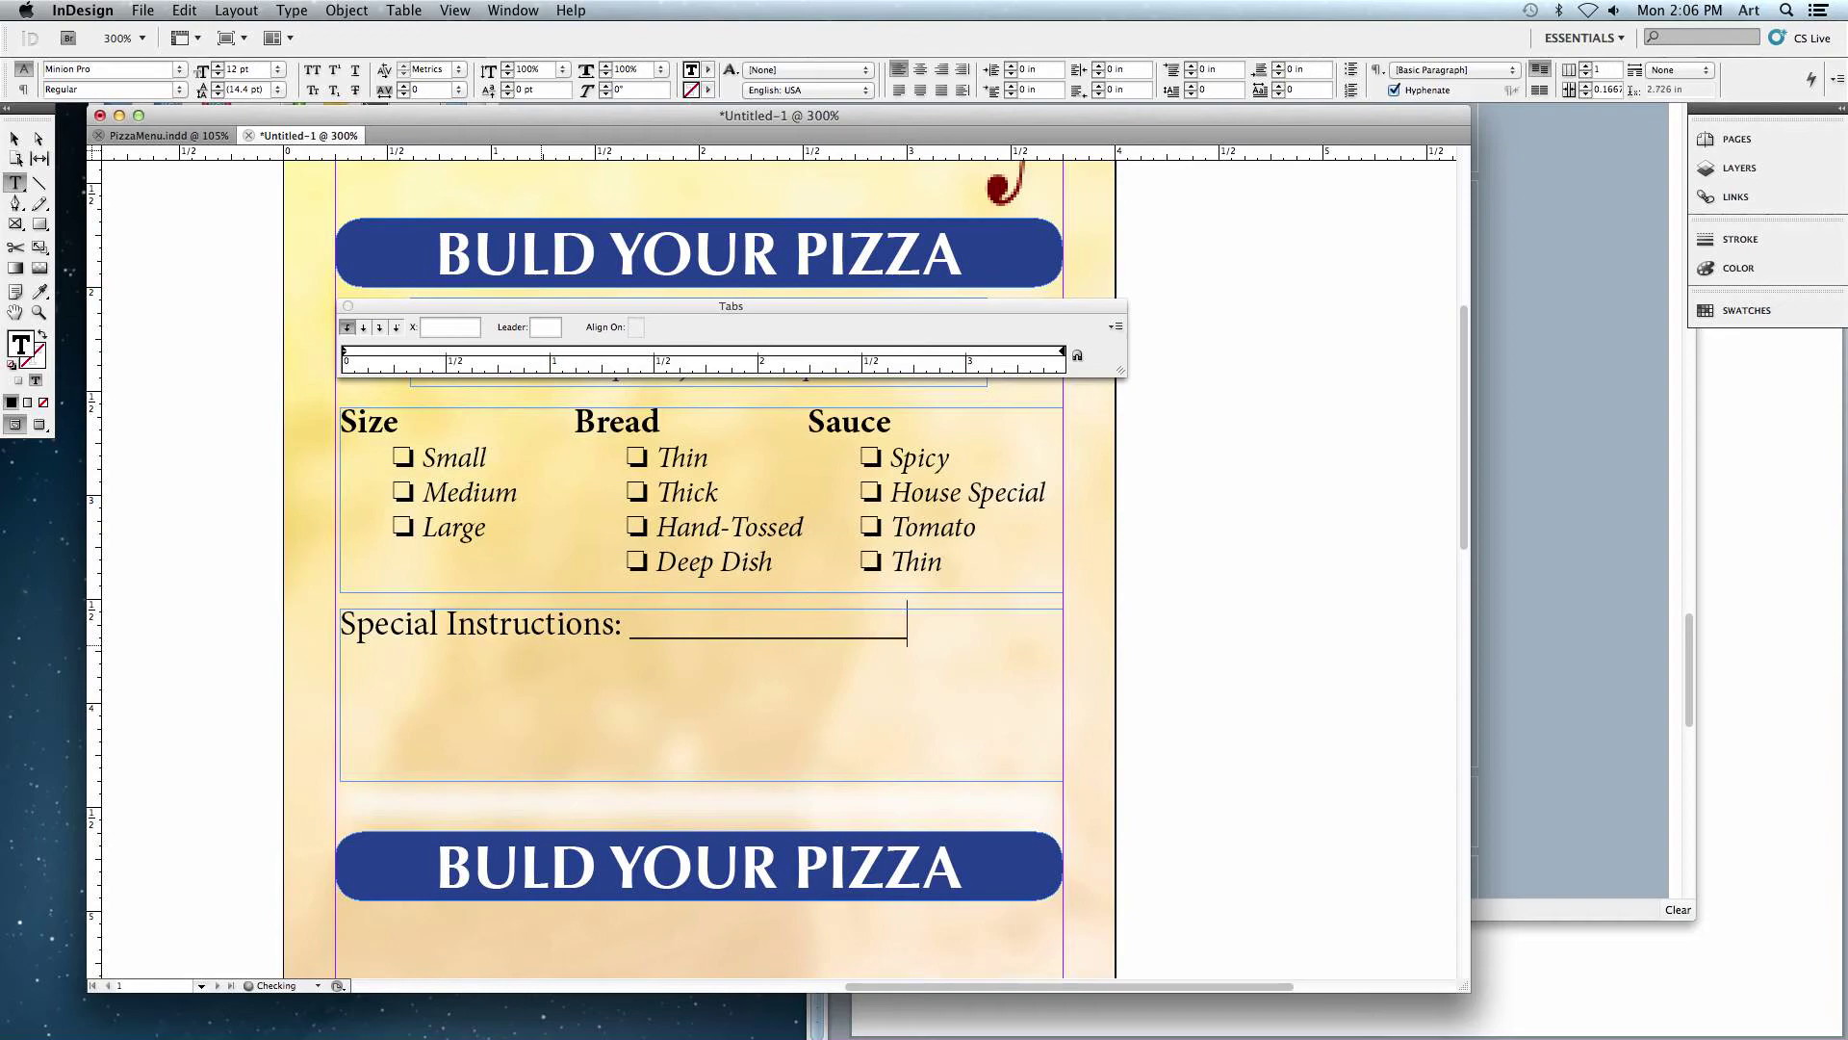
{"action": "type", "text": "__"}
{"action": "key", "text": "BackSpace"}
{"action": "key", "text": "BackSpace"}
{"action": "double_click", "coordinate": [635, 627]}
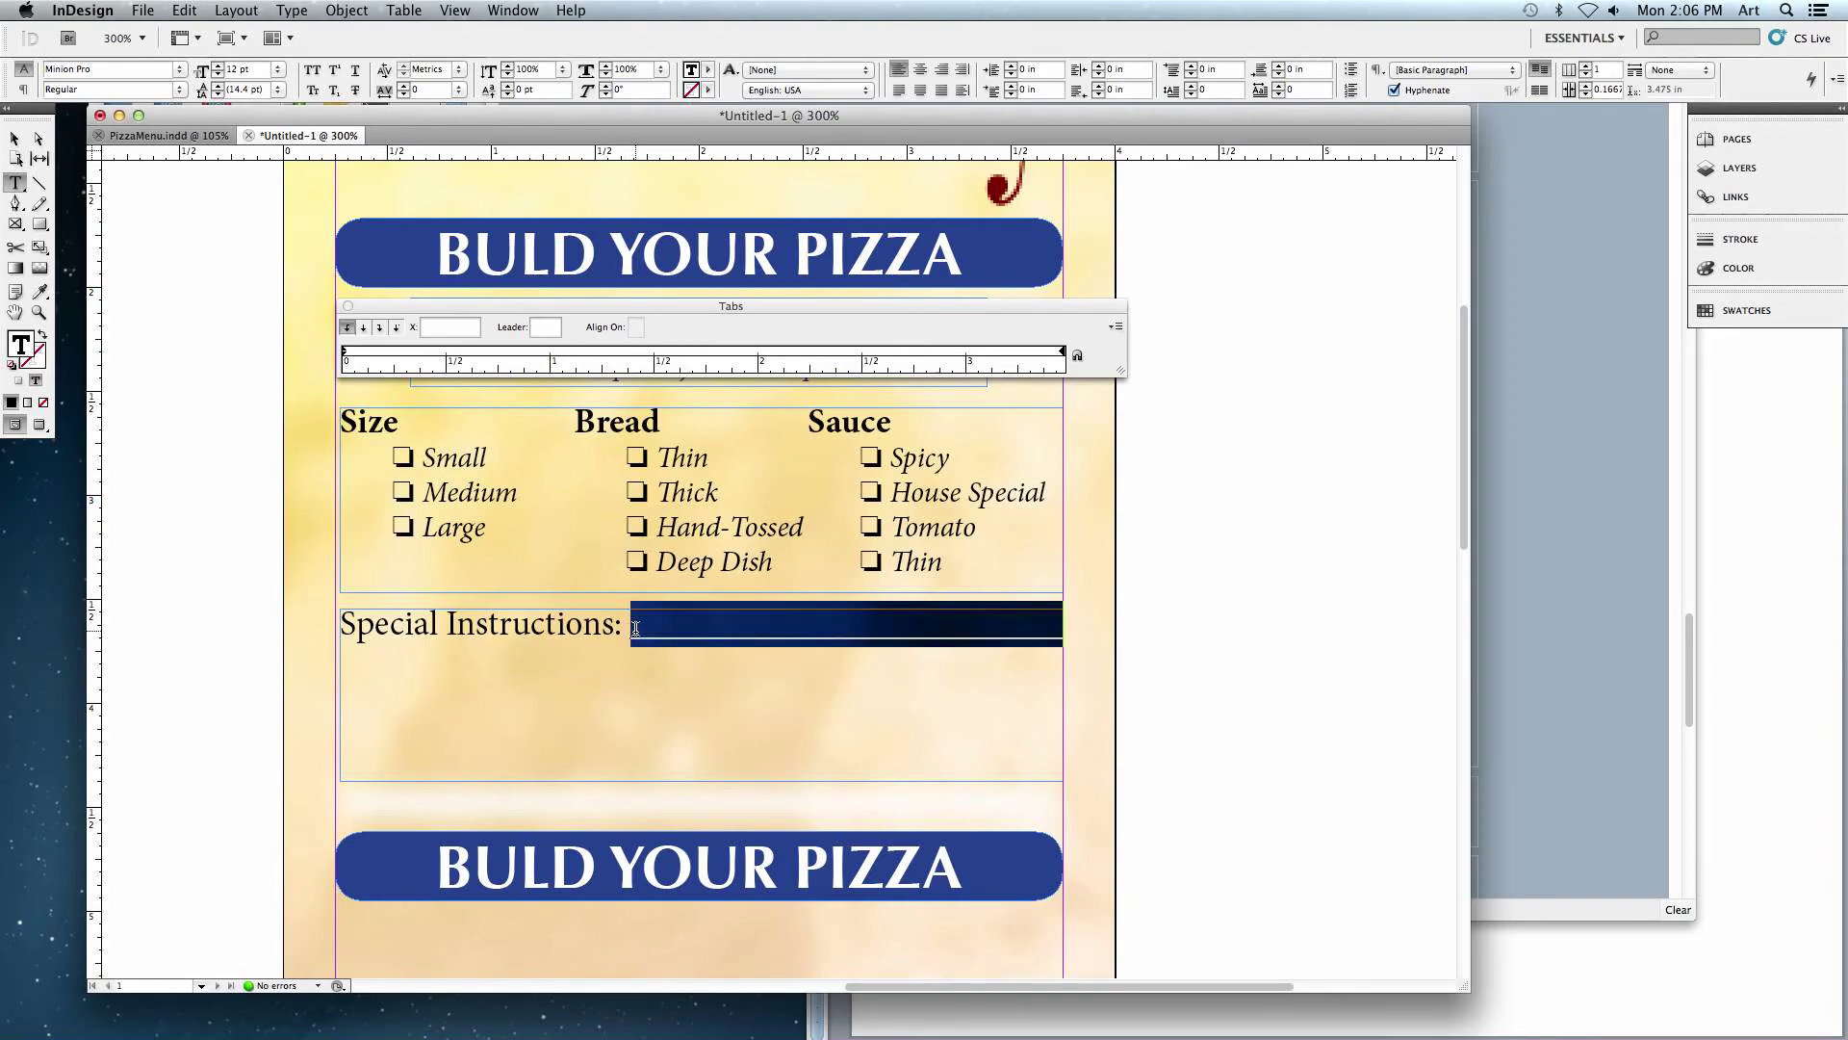
{"action": "key", "text": "BackSpace"}
- Set the "Special Instructions:" text to 13 pt with 16 pt leading
{"action": "key", "text": "shift+Home"}
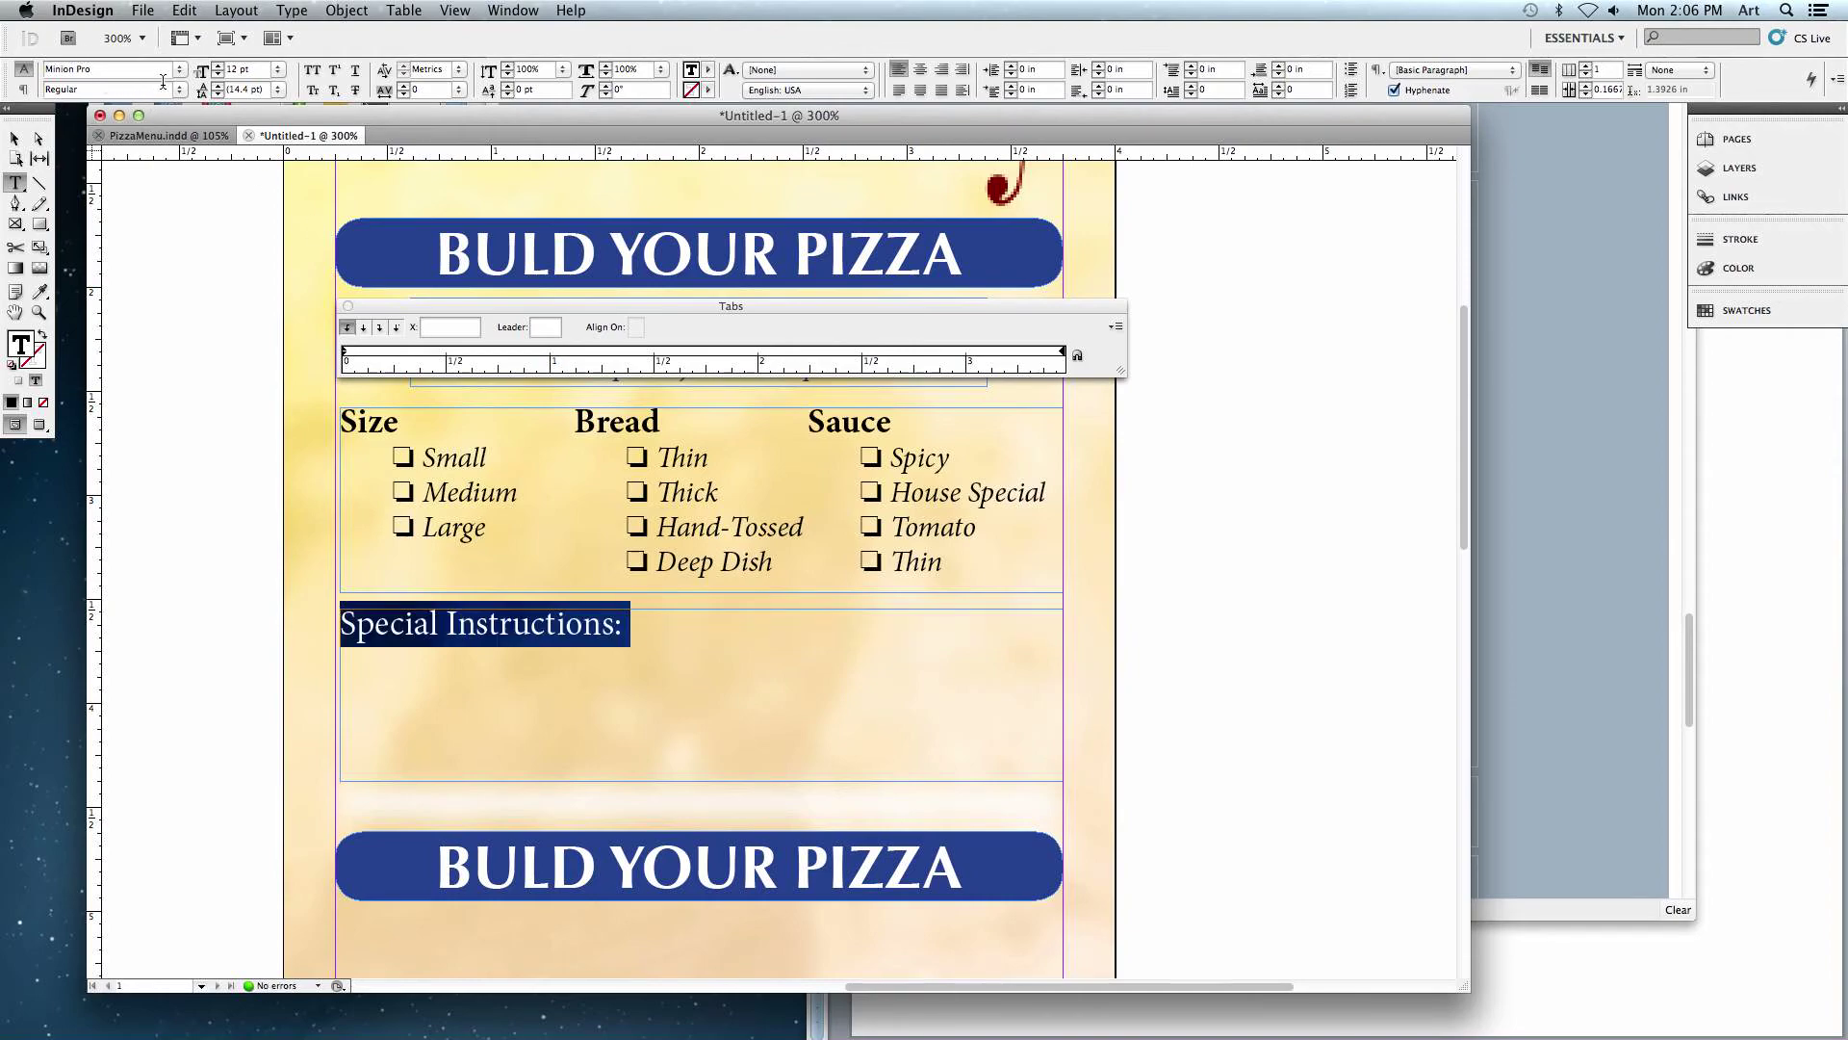
{"action": "left_click", "coordinate": [247, 69]}
{"action": "type", "text": "13"}
{"action": "left_click", "coordinate": [250, 91]}
{"action": "type", "text": "16"}
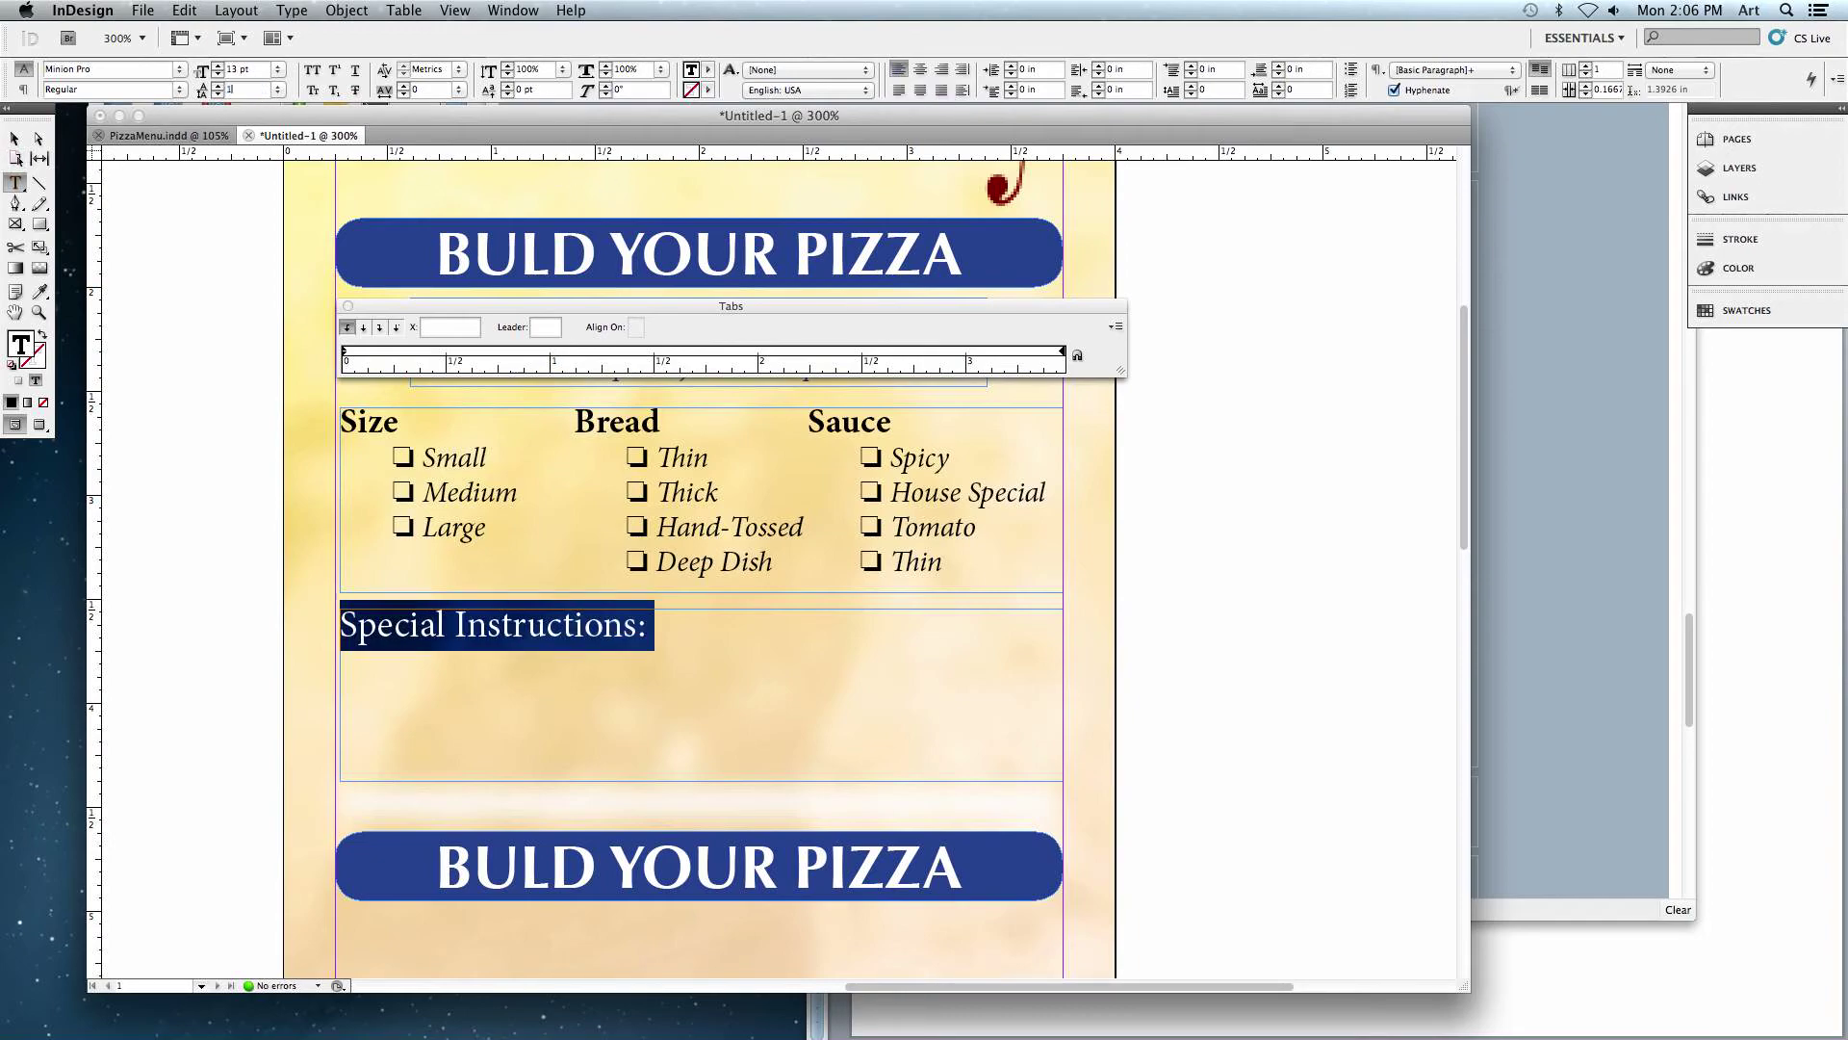
{"action": "key", "text": "Return"}
- Give the "Special Instructions:" line a right-justified tab stop at 3.5 in with an underscore leader
{"action": "left_click", "coordinate": [656, 603]}
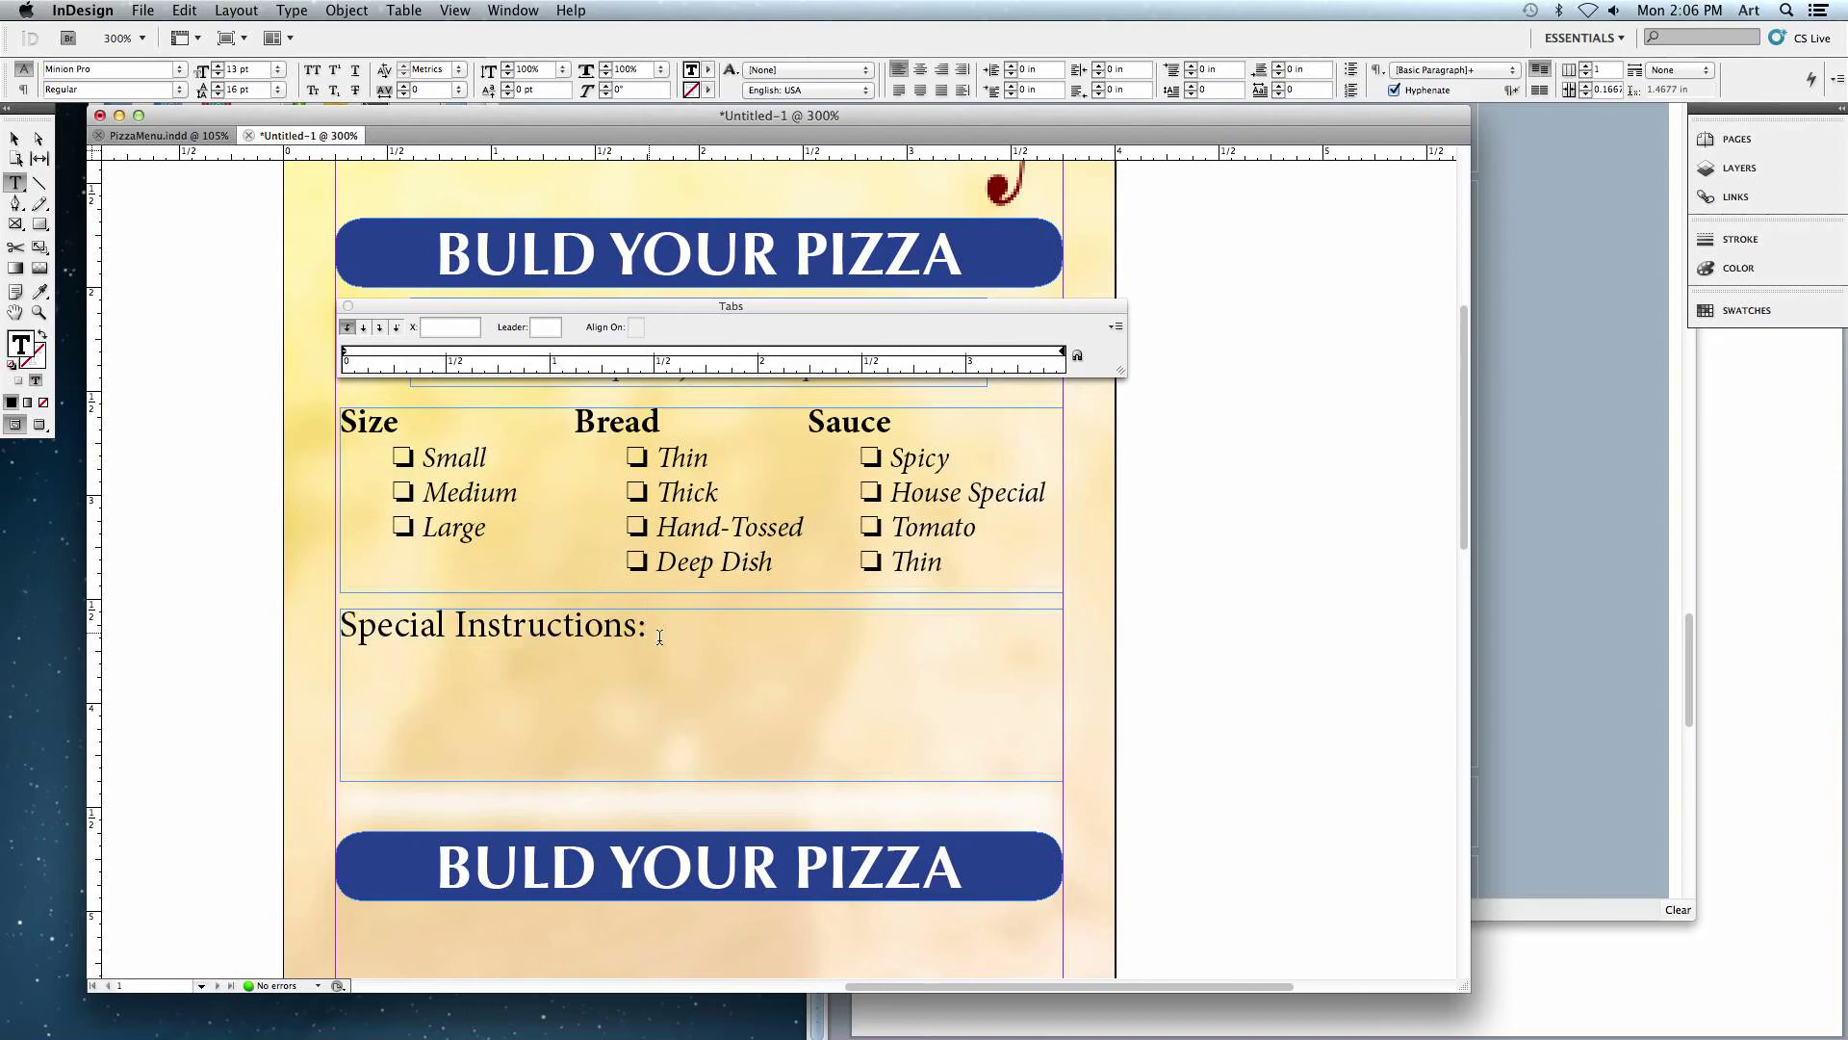
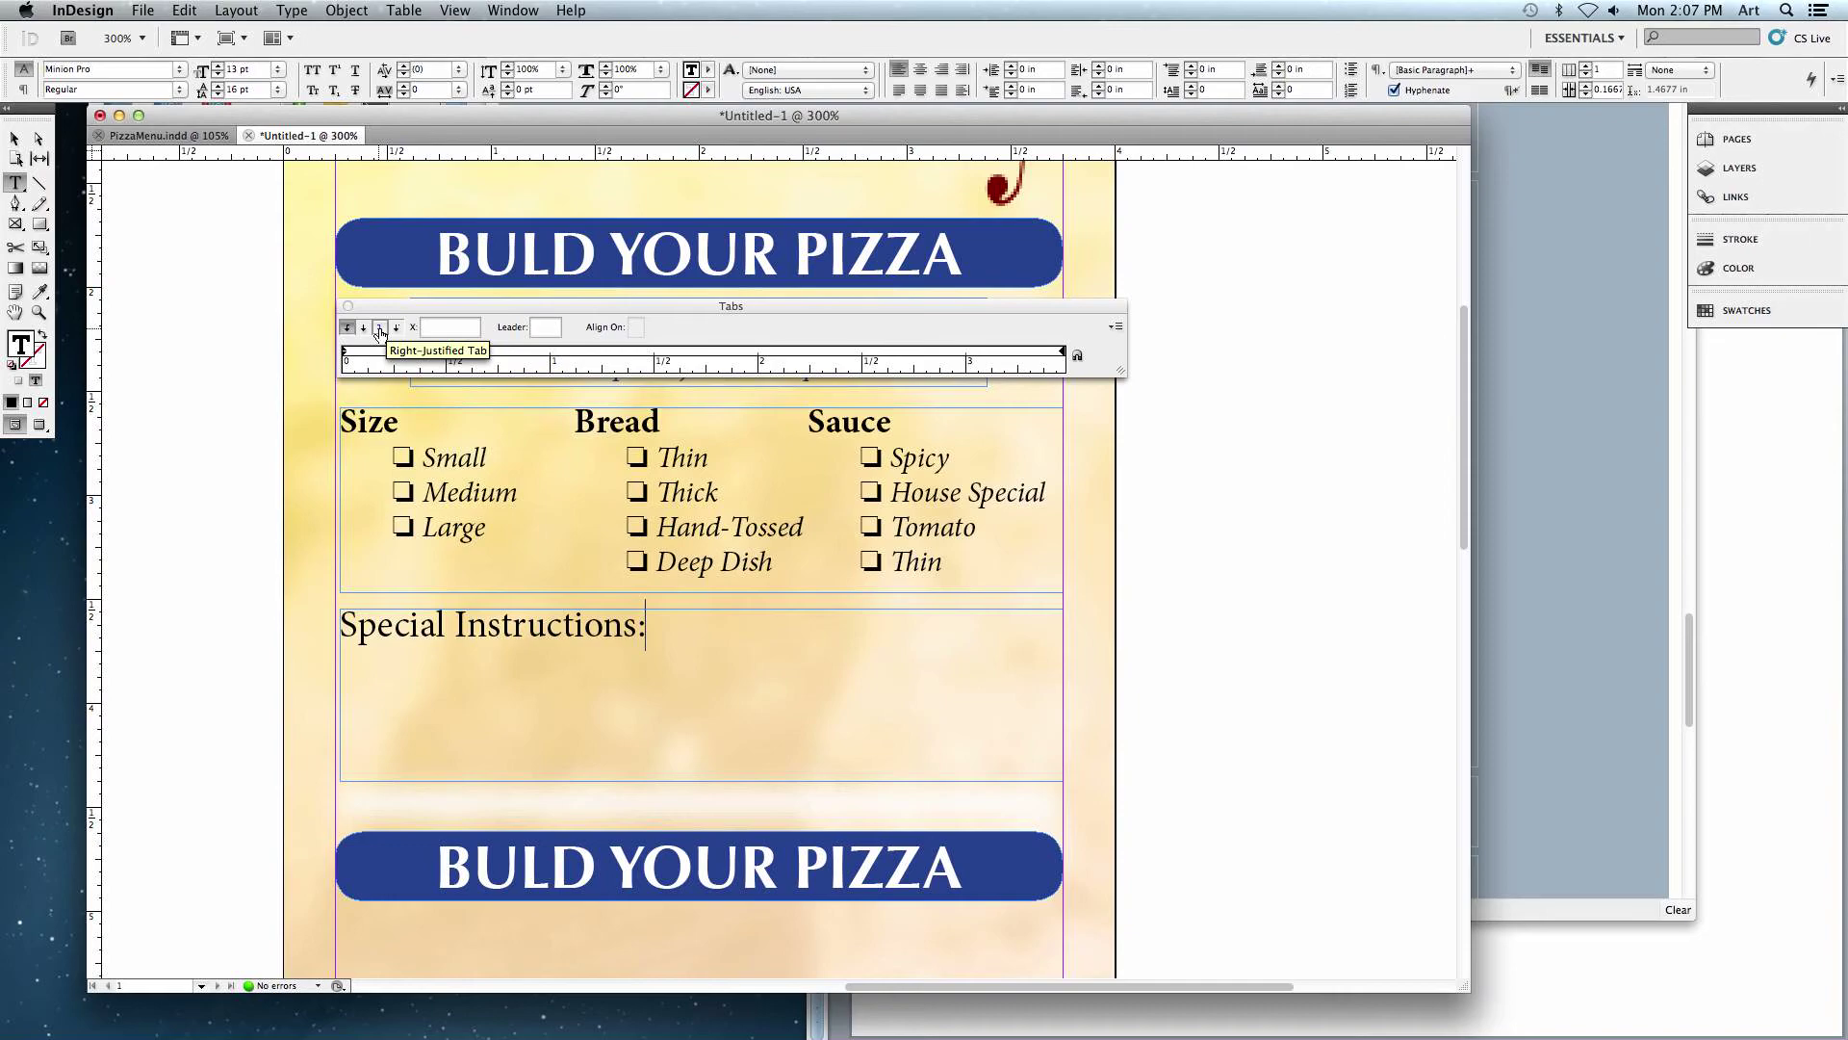
{"action": "left_click", "coordinate": [381, 329]}
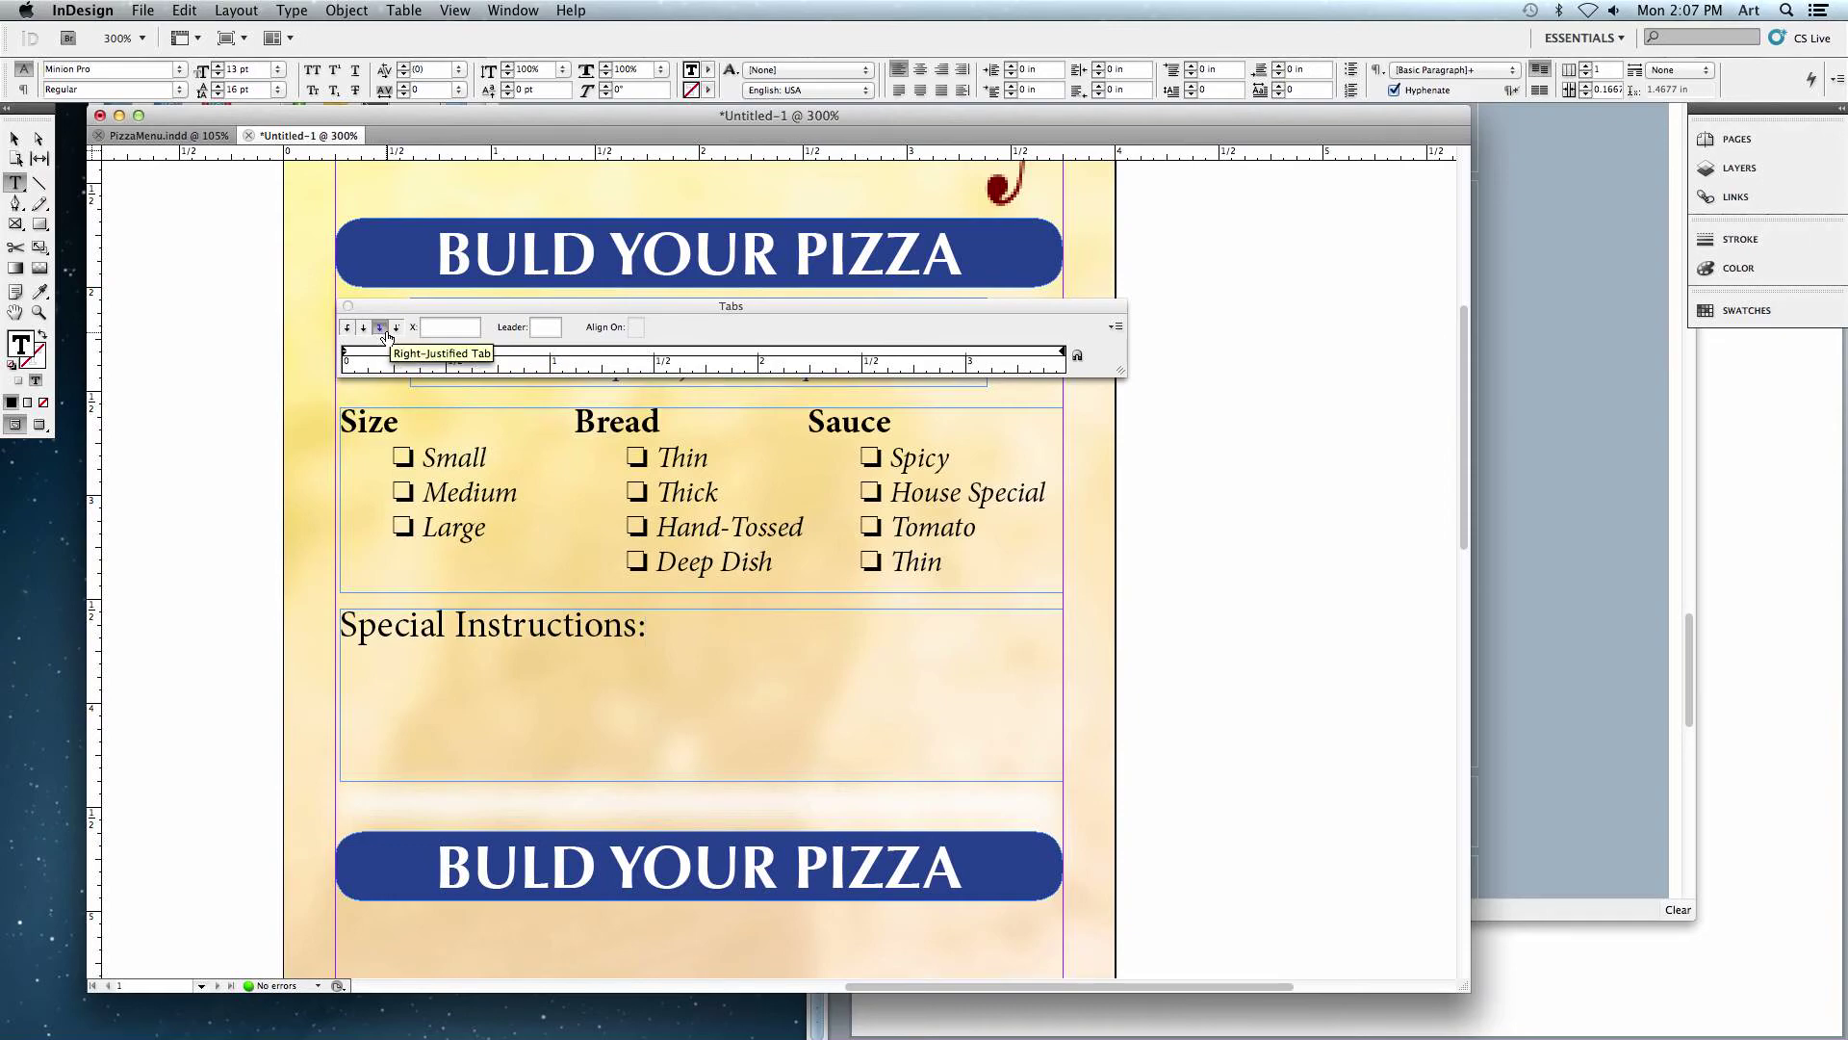
{"action": "left_click_drag", "start_coordinate": [969, 354], "coordinate": [1061, 352]}
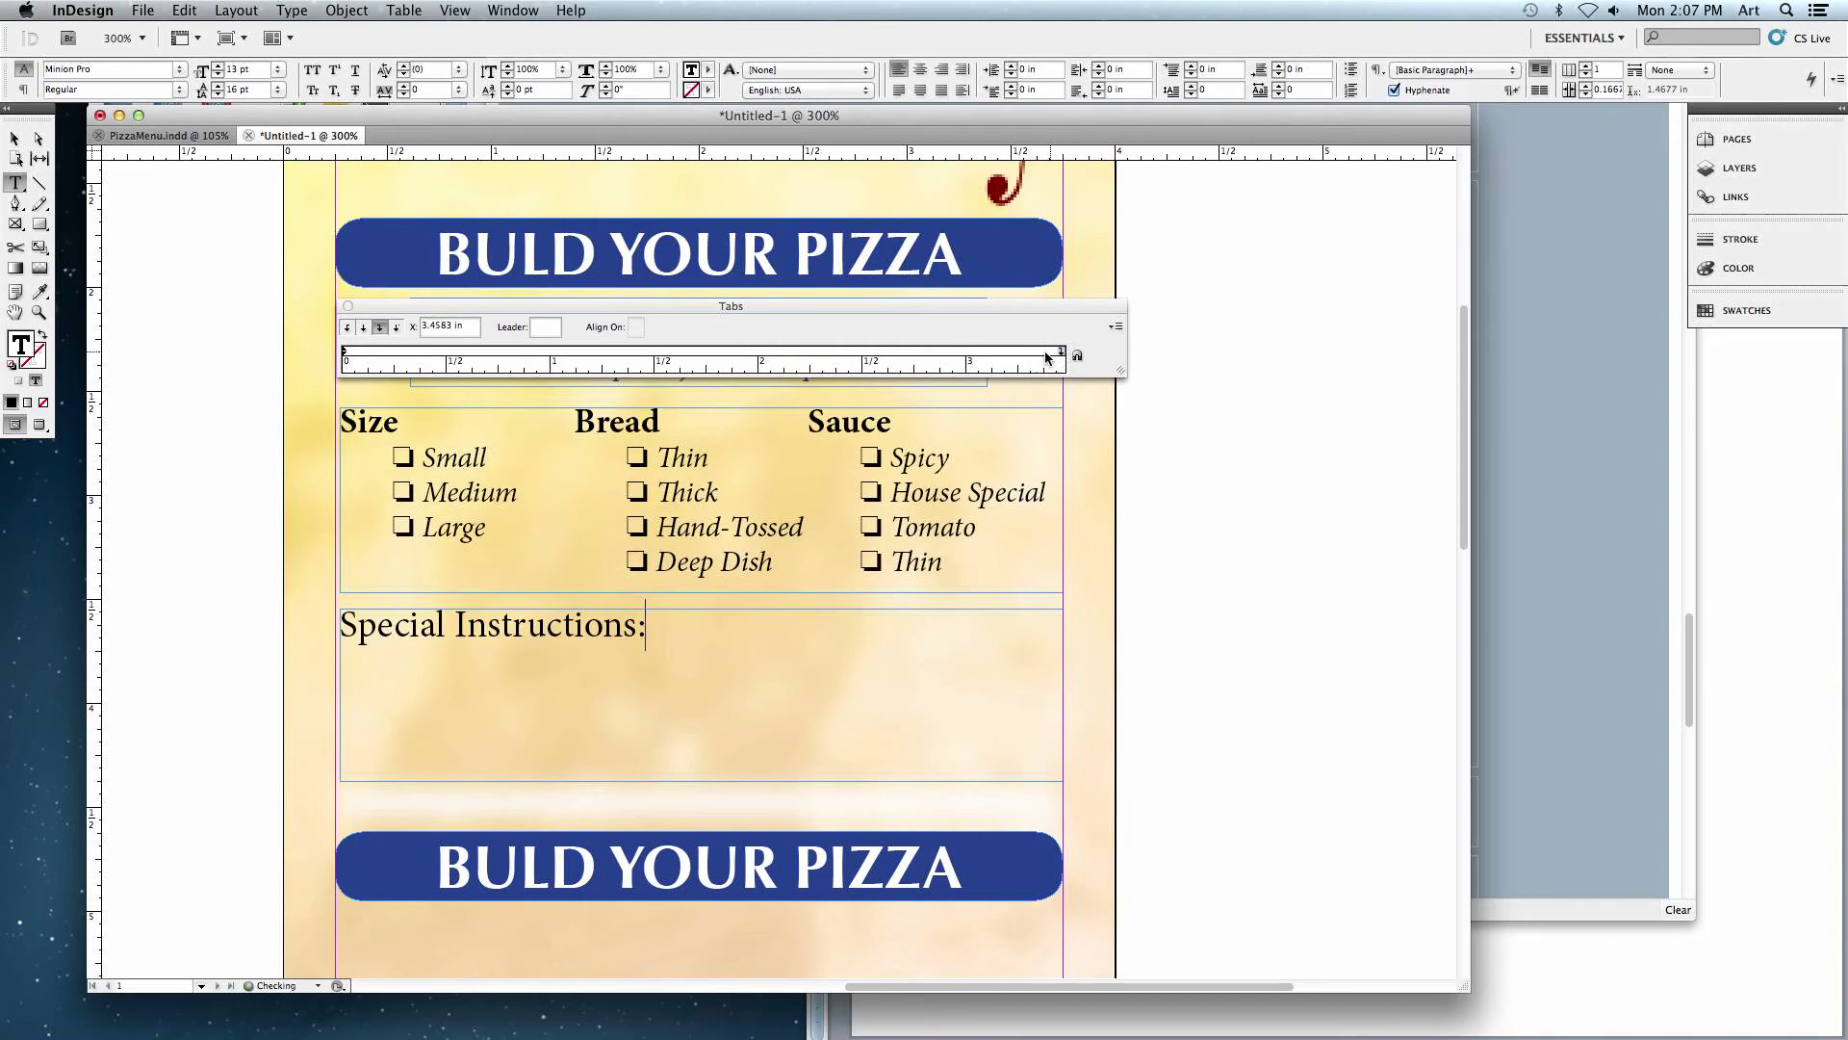
{"action": "left_click", "coordinate": [454, 325]}
{"action": "type", "text": "3.5"}
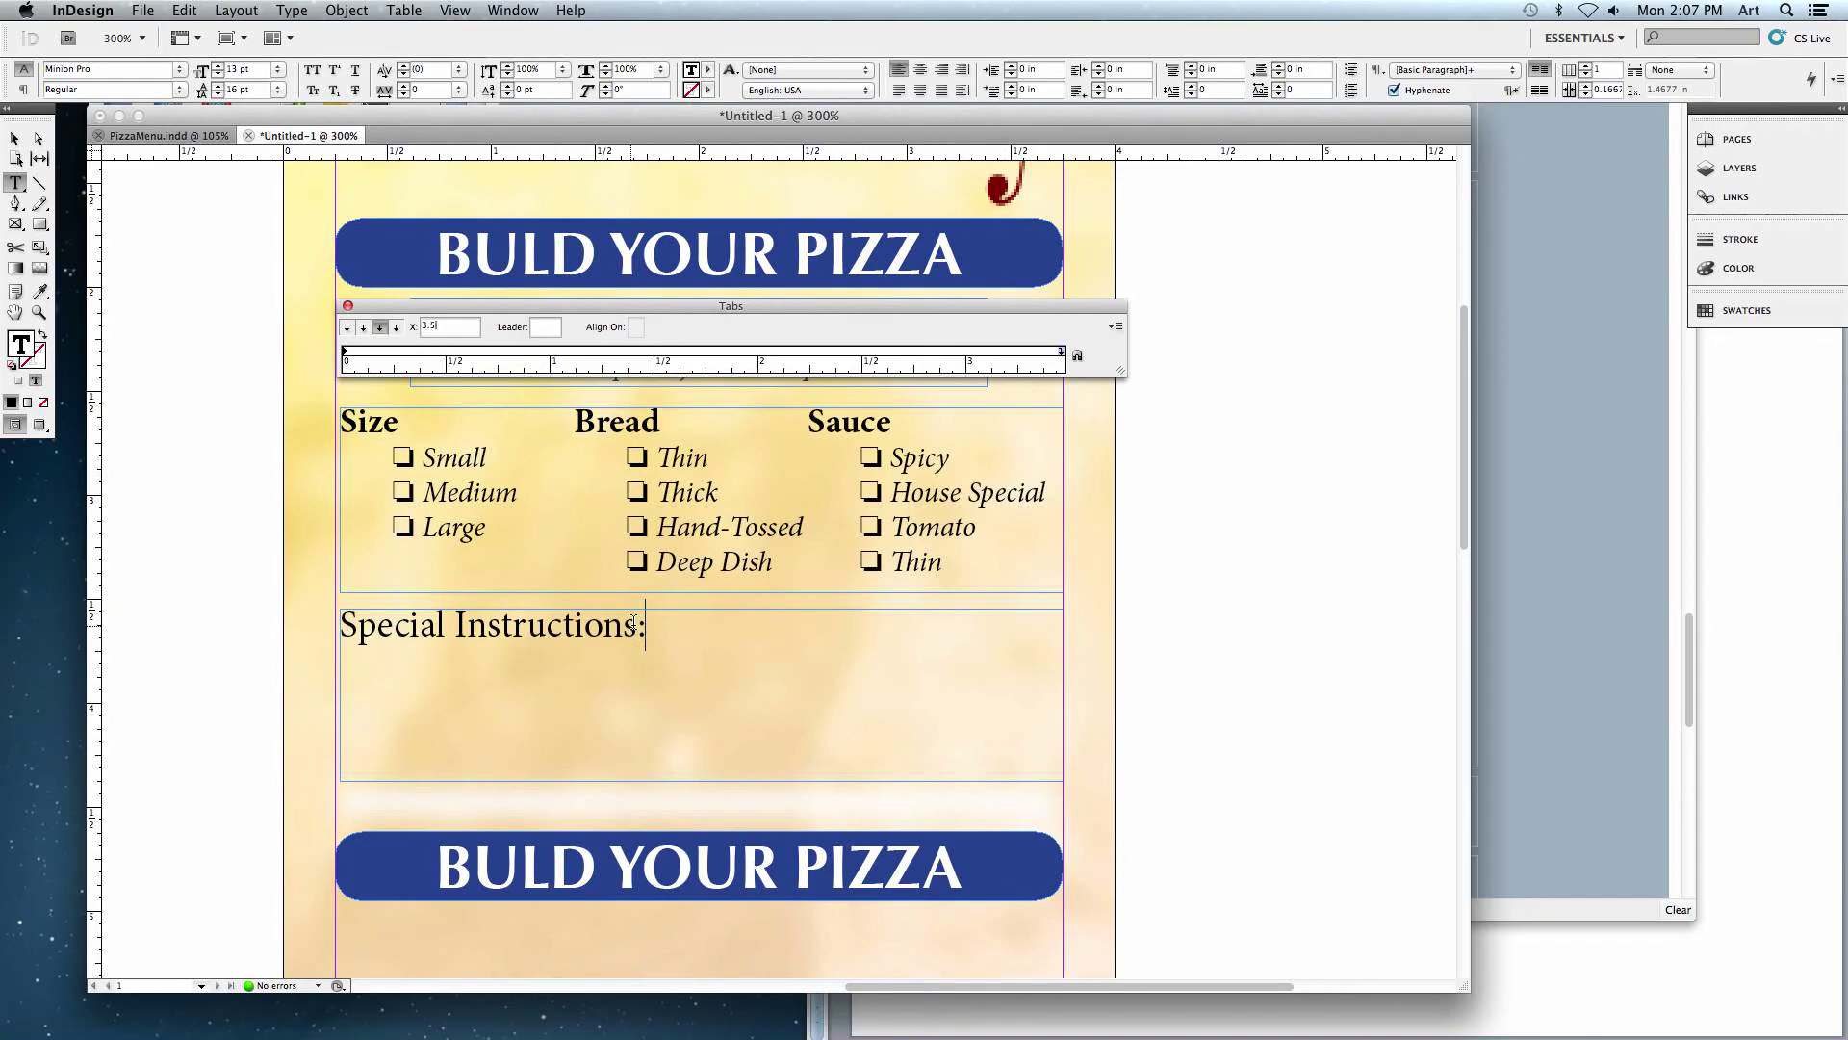
{"action": "left_click", "coordinate": [547, 328]}
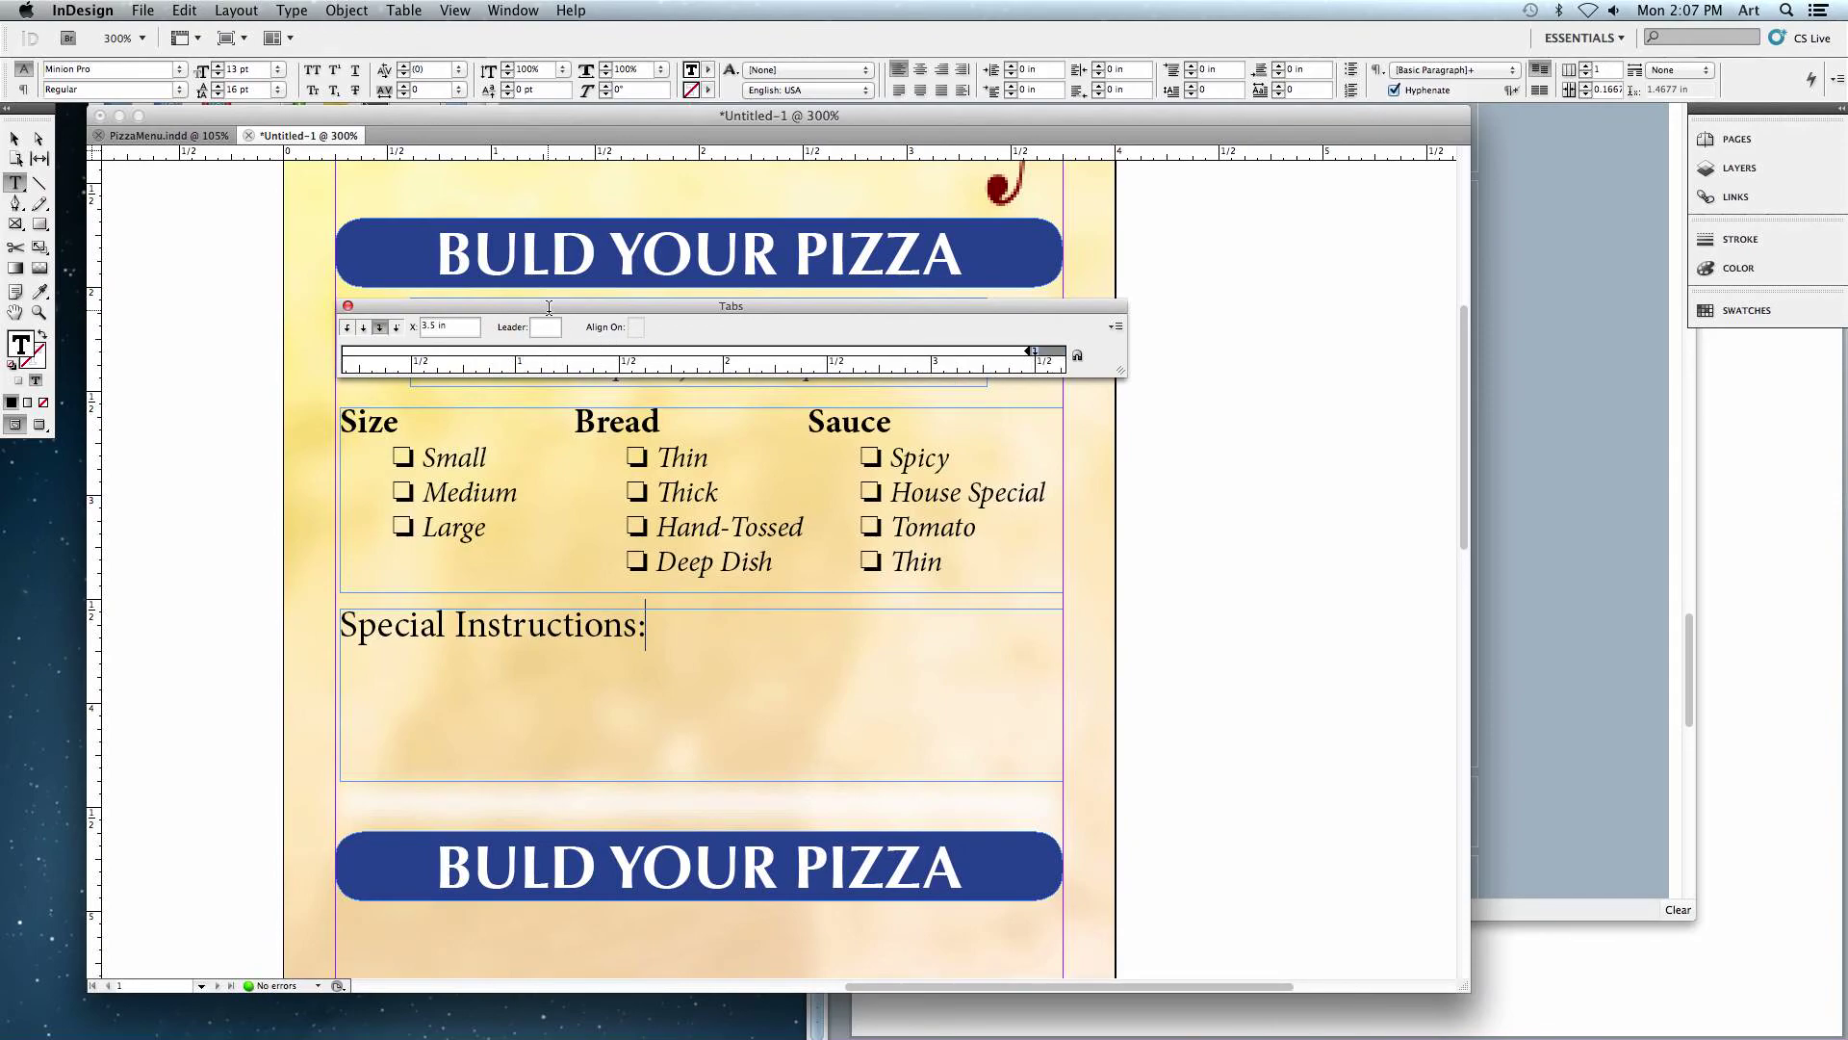
{"action": "key", "text": "Return"}
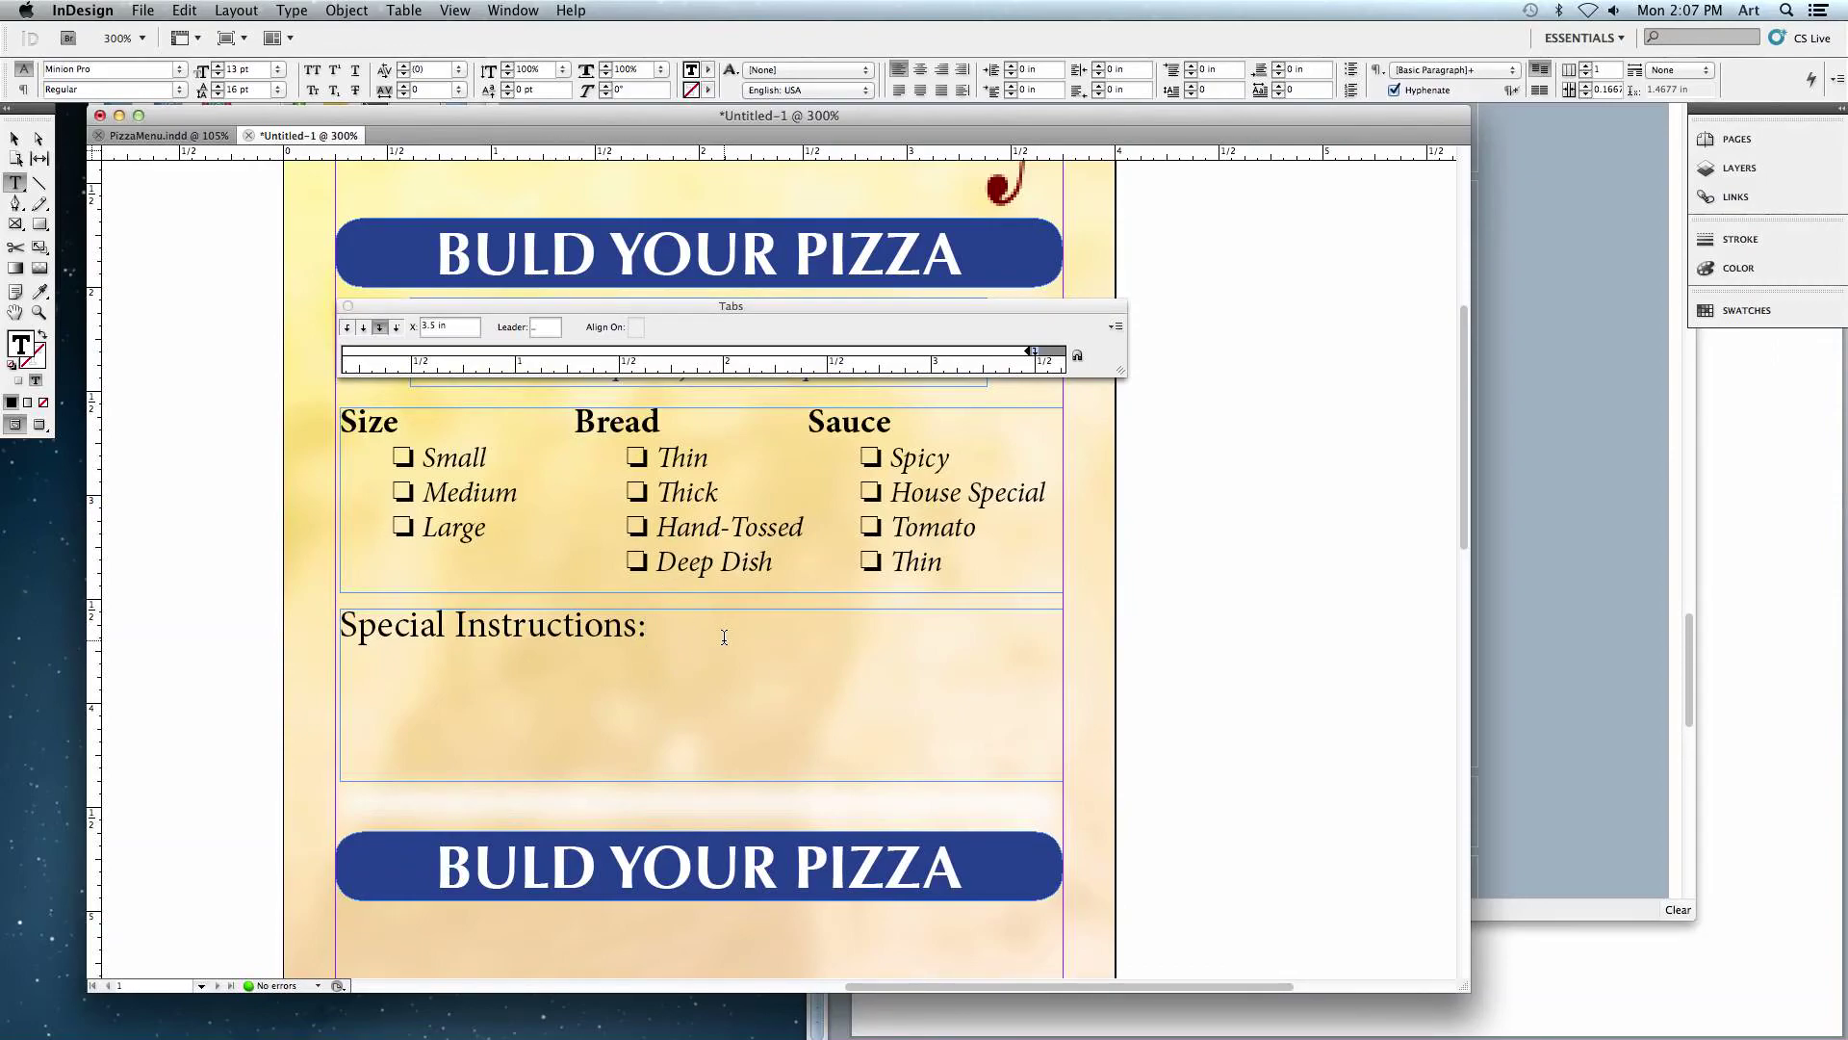
- Insert leader tabs after "Special Instructions:" and on three new lines below it to form four fill-in lines
{"action": "key", "text": "Tab"}
{"action": "key", "text": "Return"}
{"action": "key", "text": "Tab"}
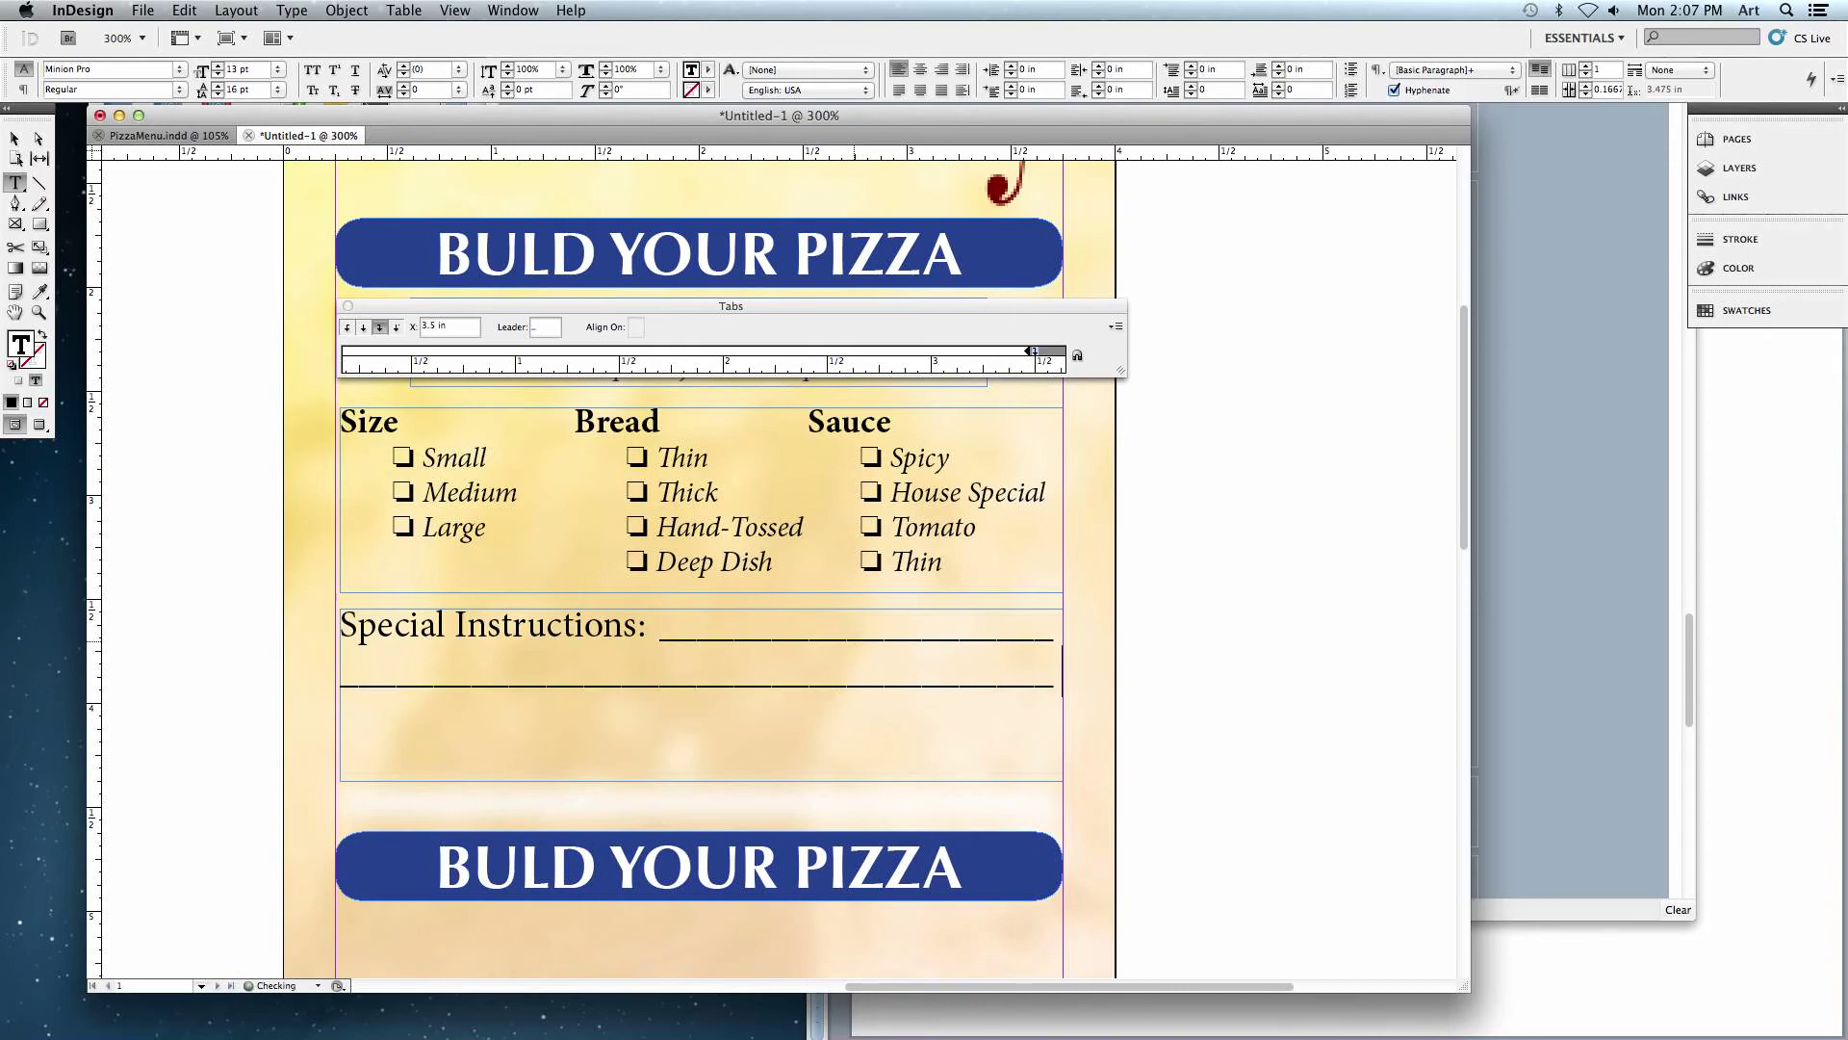
{"action": "key", "text": "Return"}
{"action": "key", "text": "Tab"}
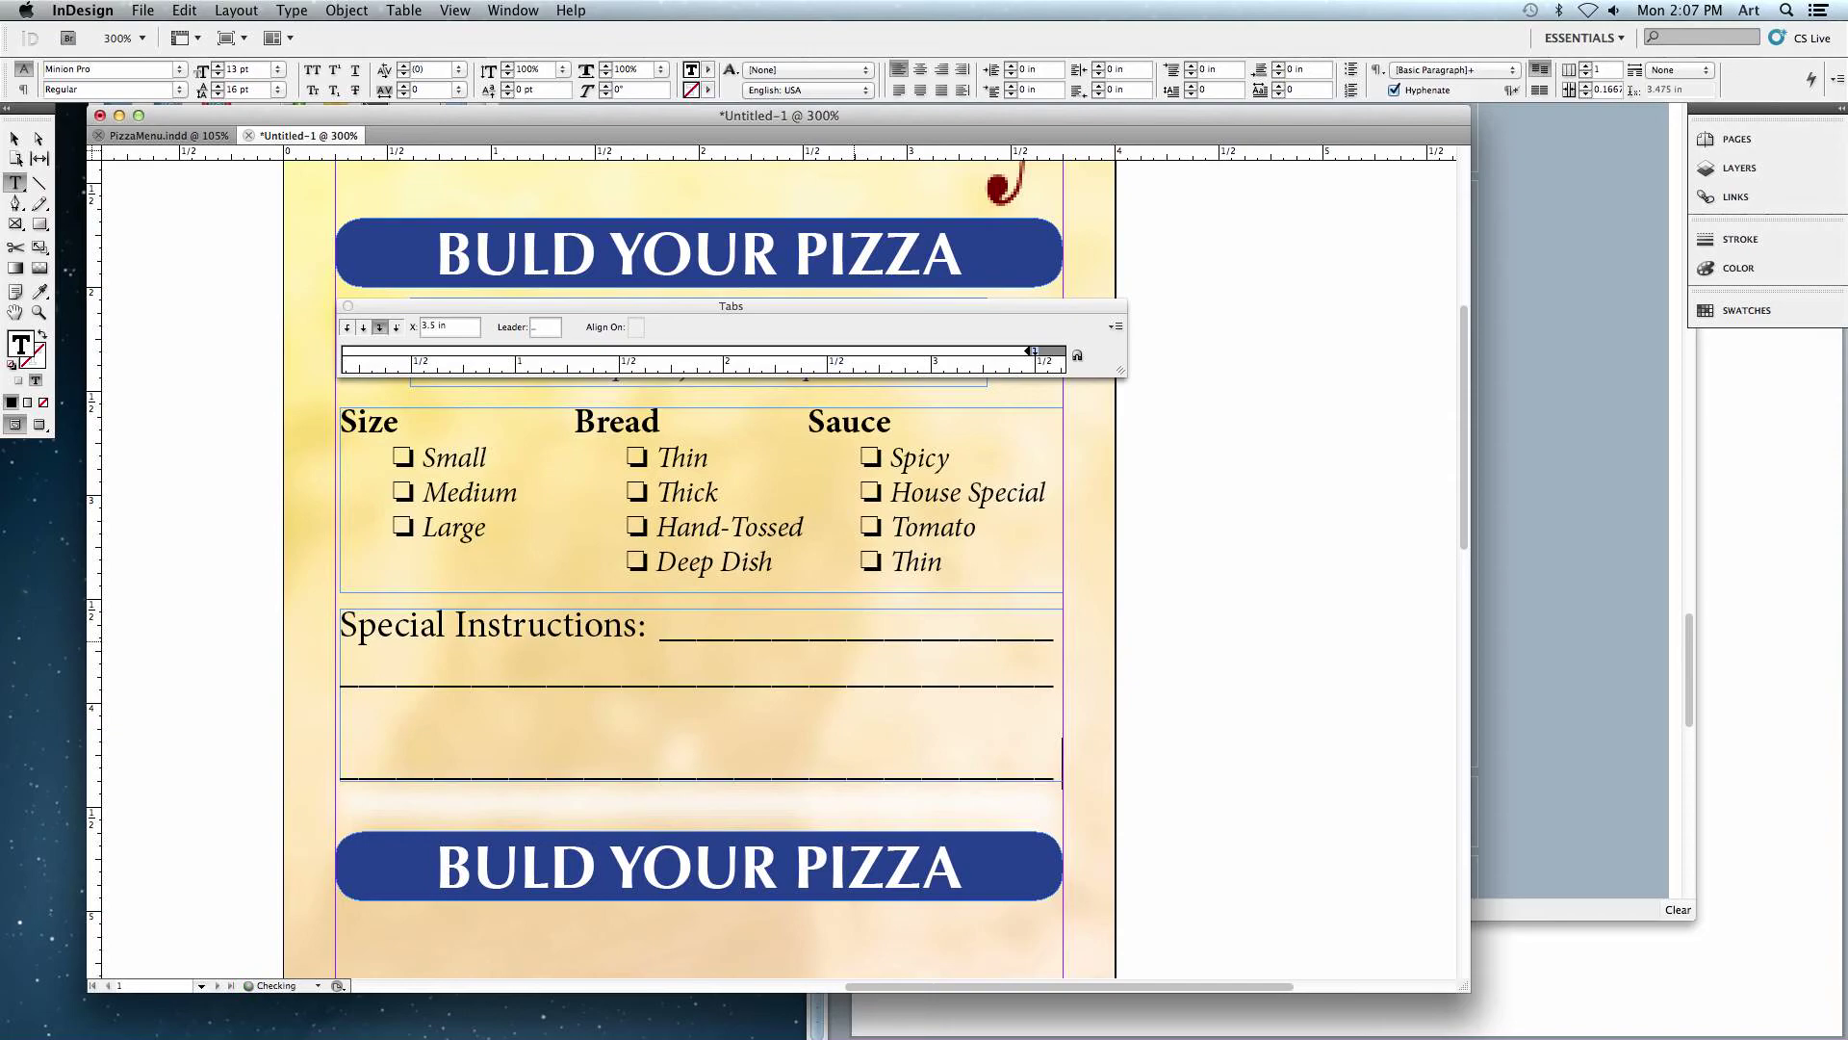
{"action": "key", "text": "Tab"}
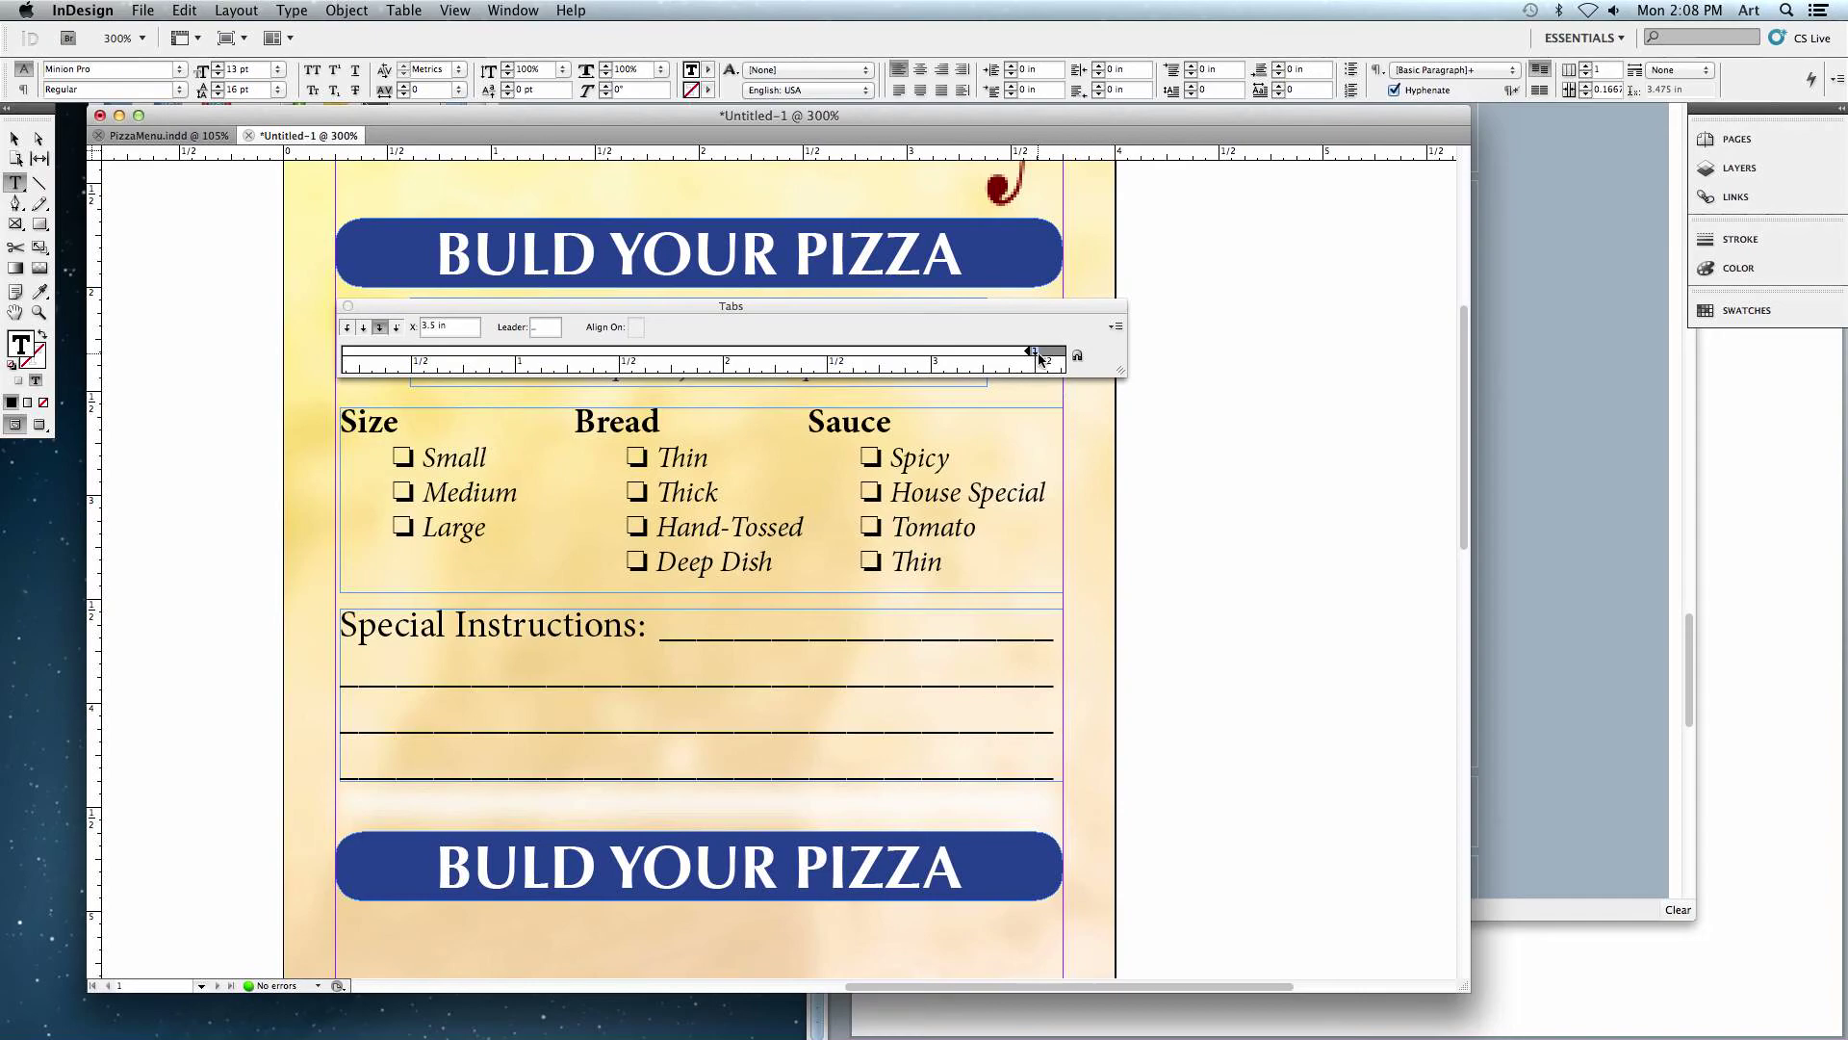
- Select the four fill-in lines and try a period and the letter q as their tab leader
{"action": "left_click", "coordinate": [342, 627], "text": "shift"}
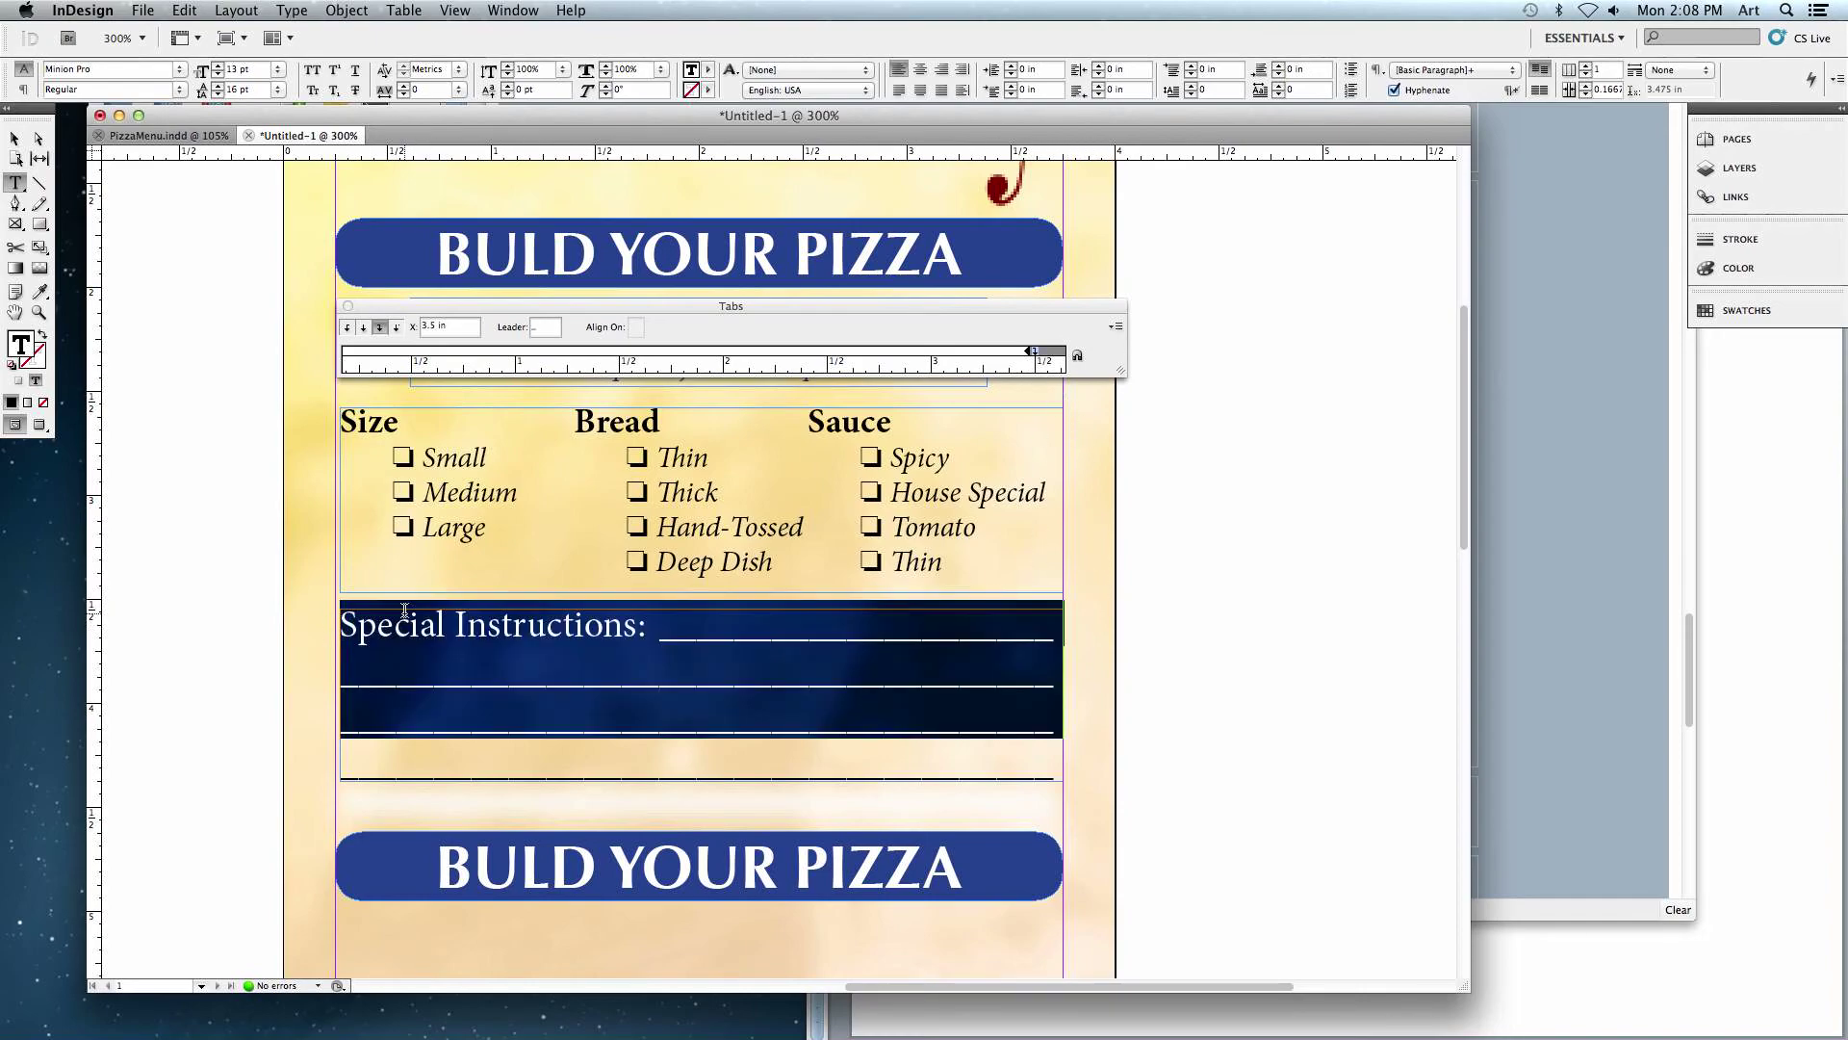
{"action": "mouse_move", "coordinate": [1032, 351]}
{"action": "left_mouse_down"}
{"action": "mouse_move", "coordinate": [858, 352]}
{"action": "mouse_move", "coordinate": [1033, 354]}
{"action": "left_mouse_up"}
{"action": "left_click", "coordinate": [664, 635]}
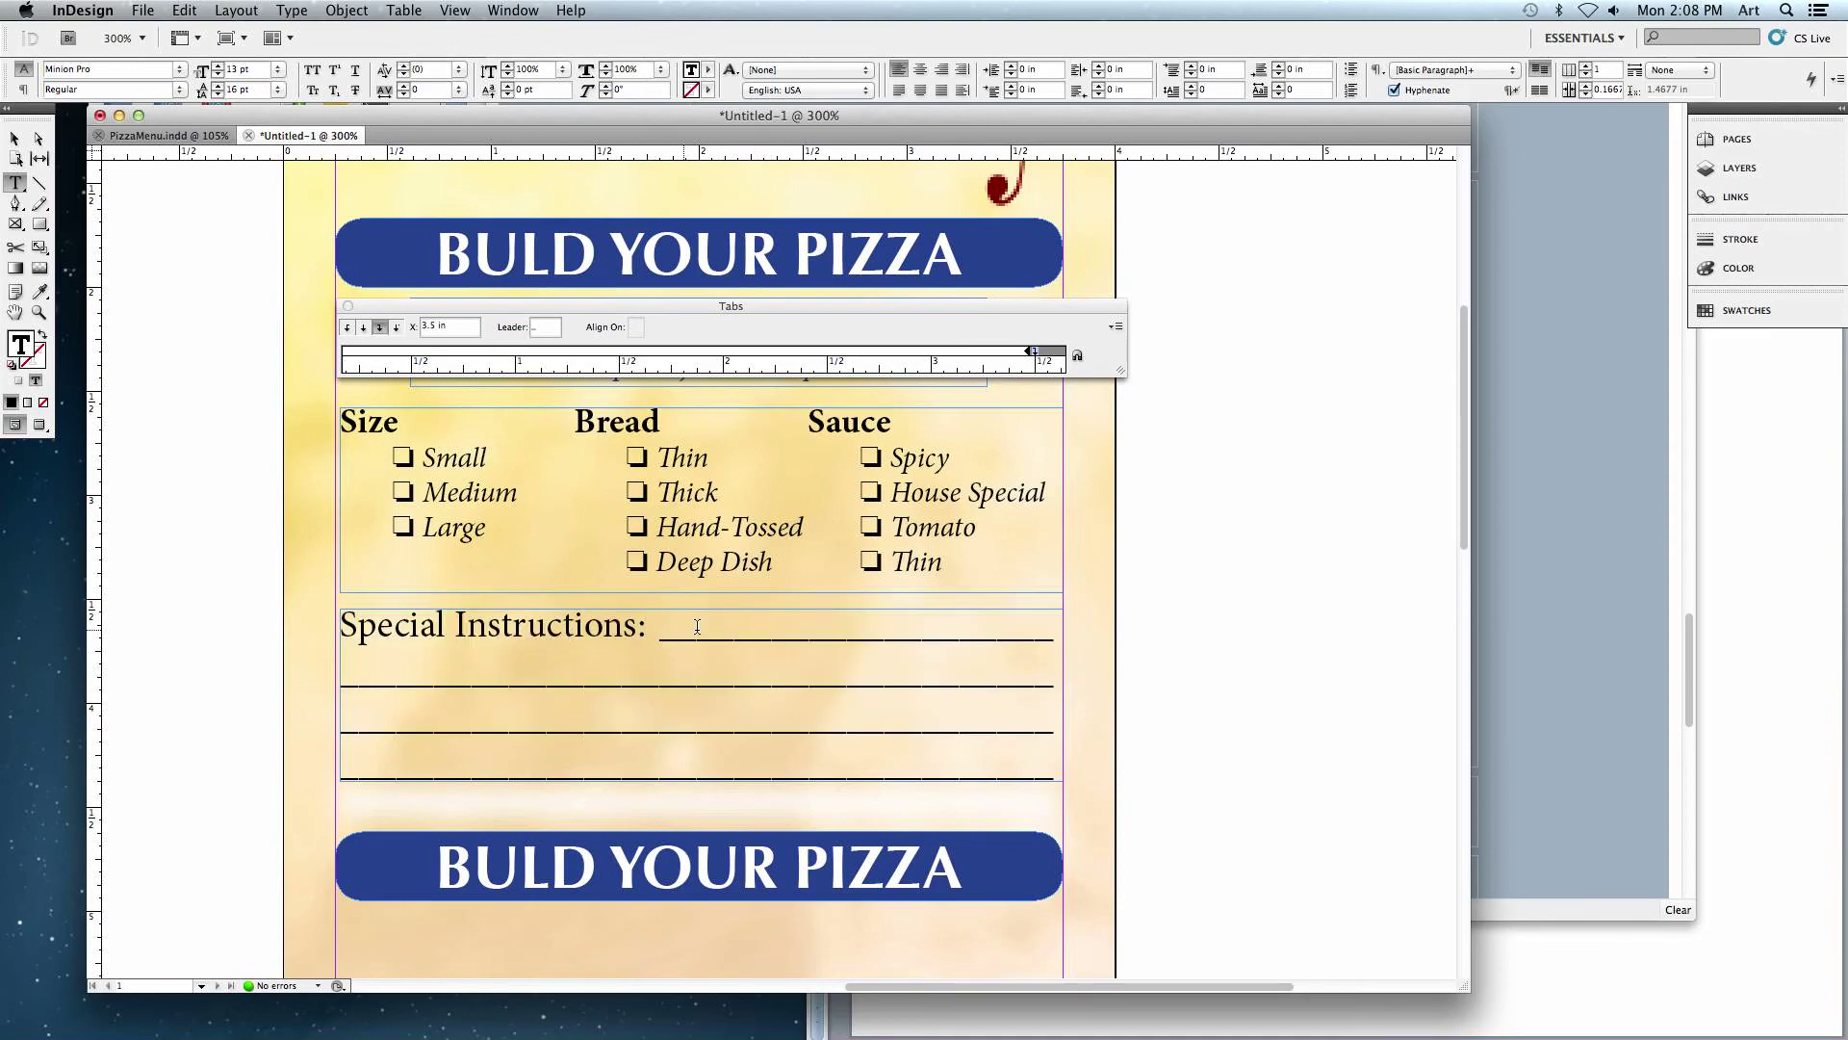
{"action": "left_click_drag", "start_coordinate": [652, 625], "coordinate": [1056, 754]}
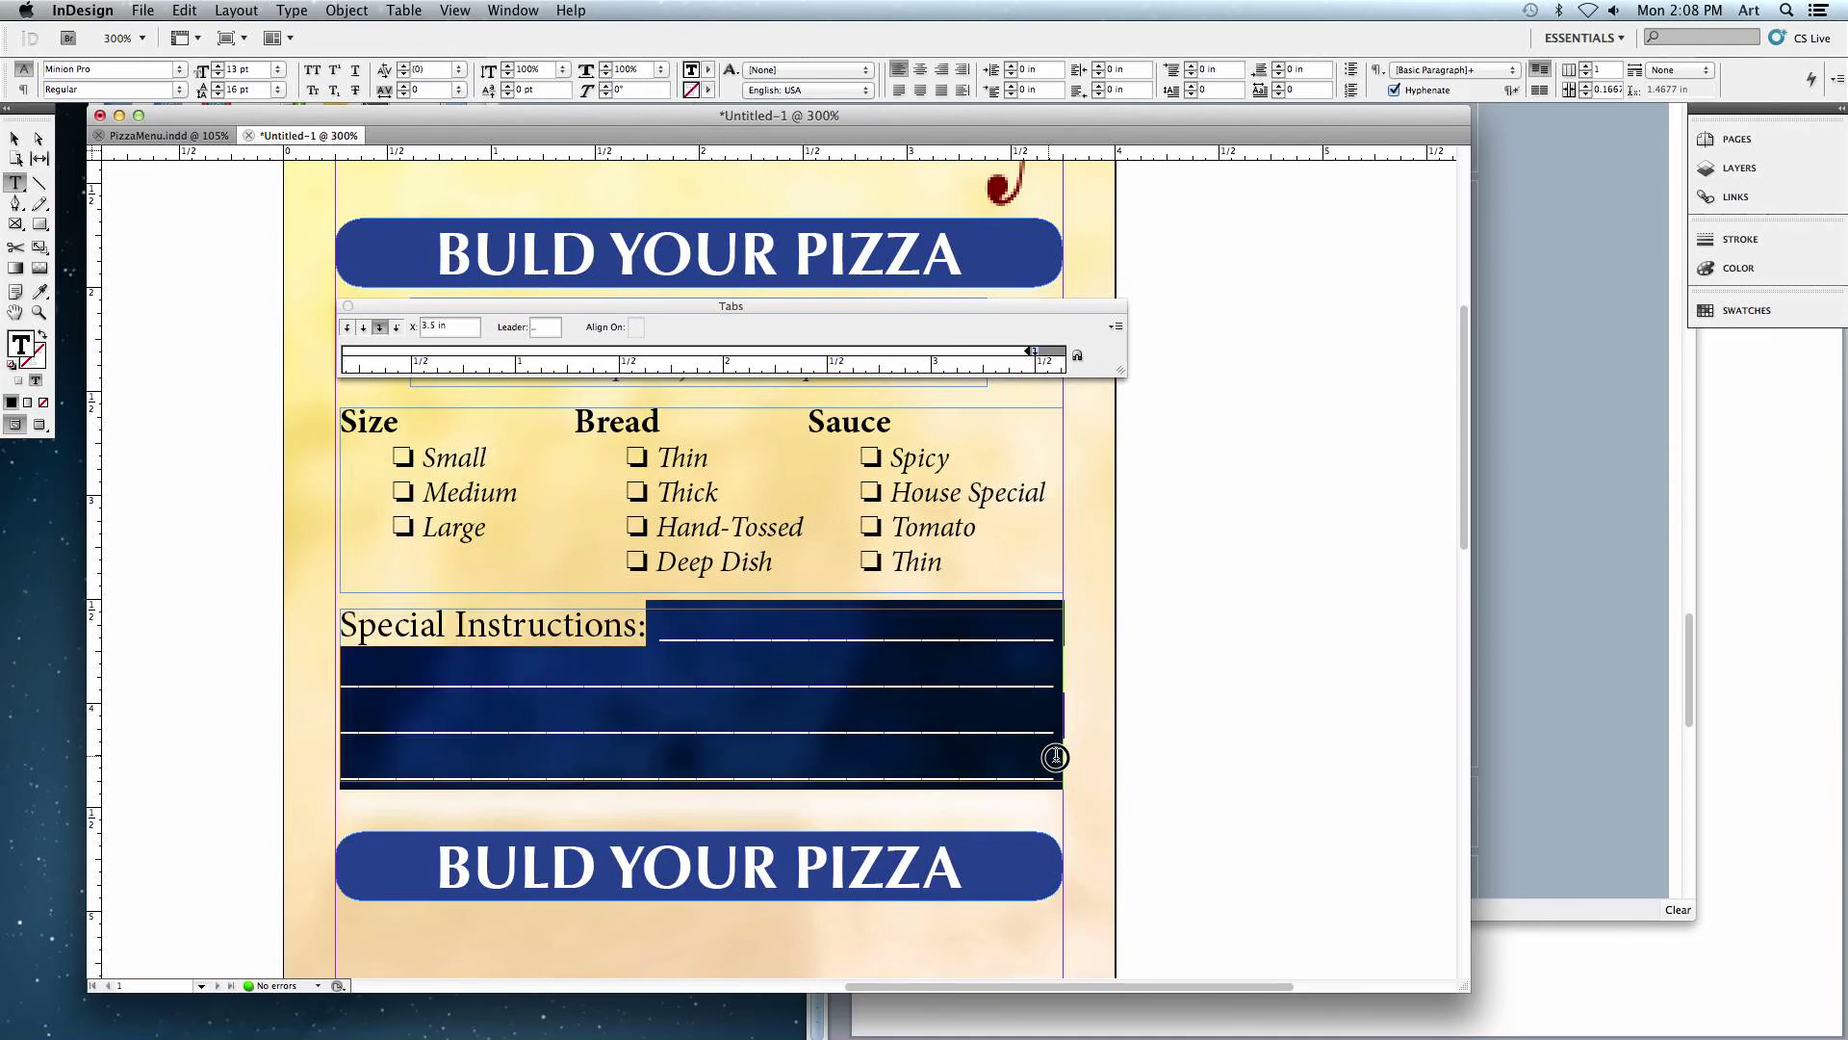
{"action": "left_click", "coordinate": [544, 328]}
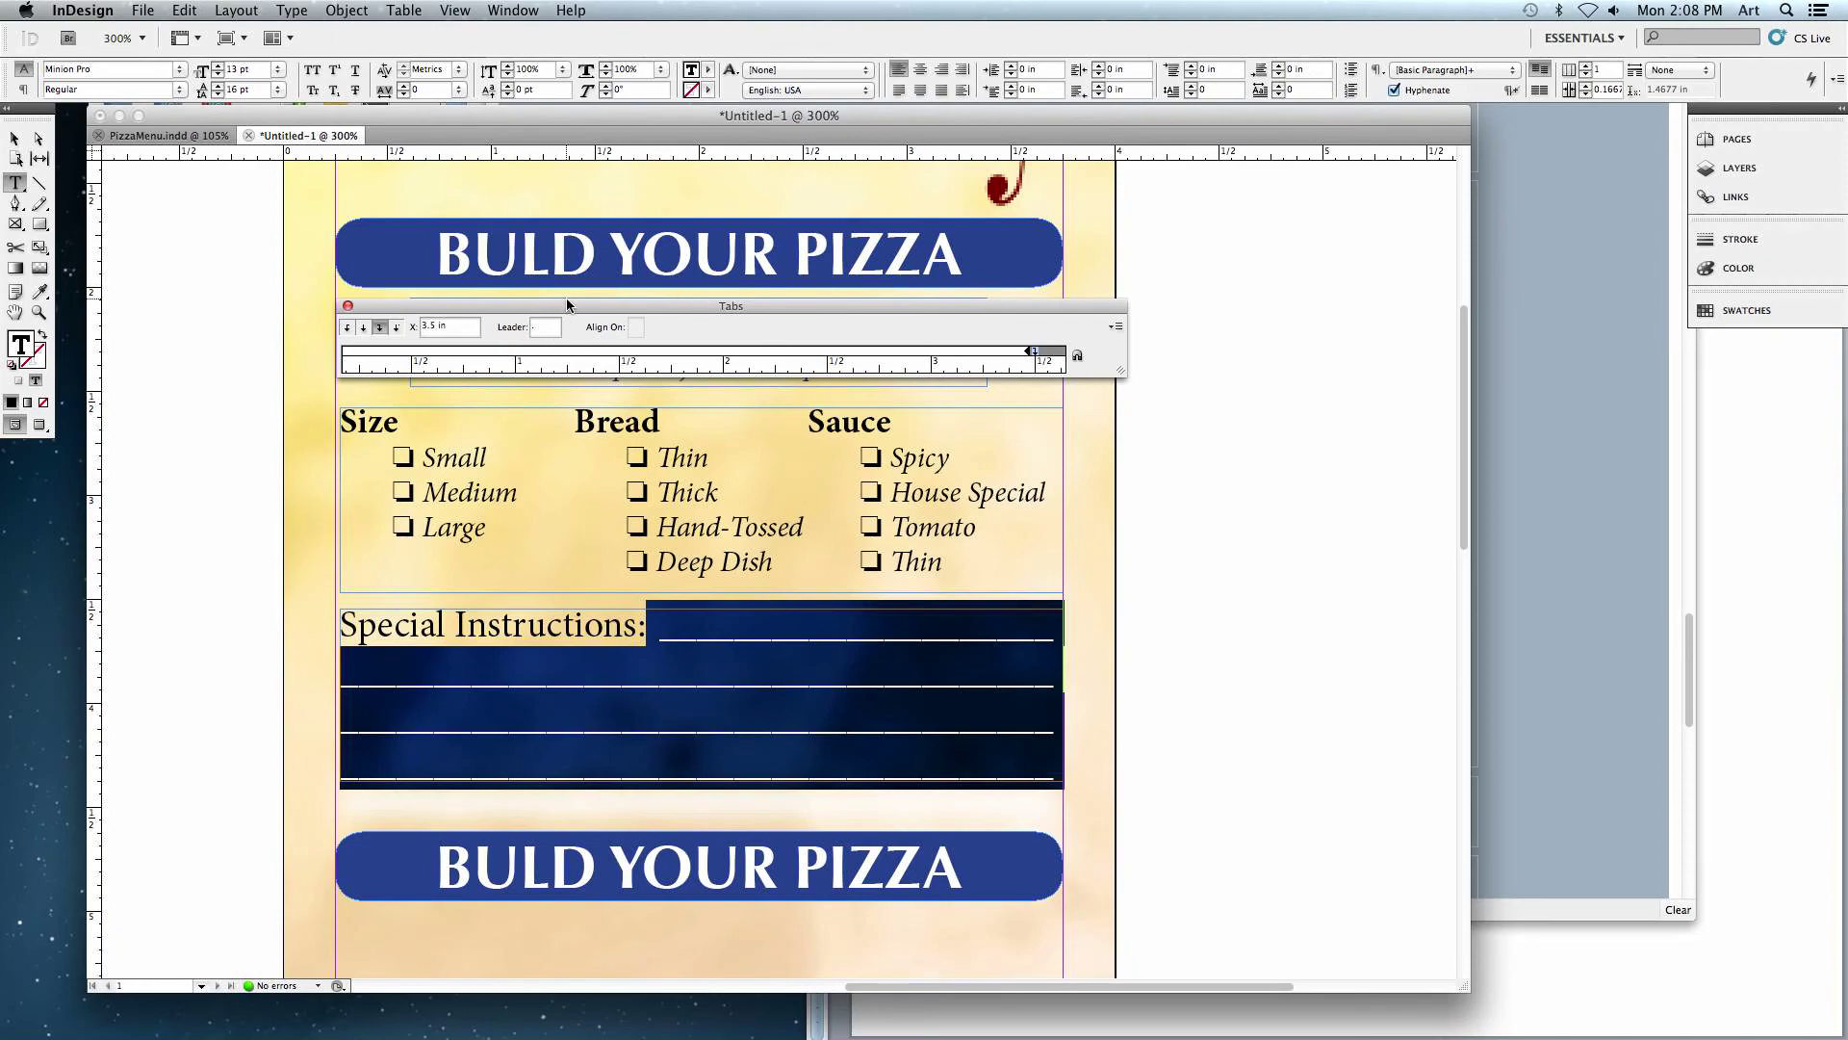
{"action": "type", "text": "."}
{"action": "key", "text": "Return"}
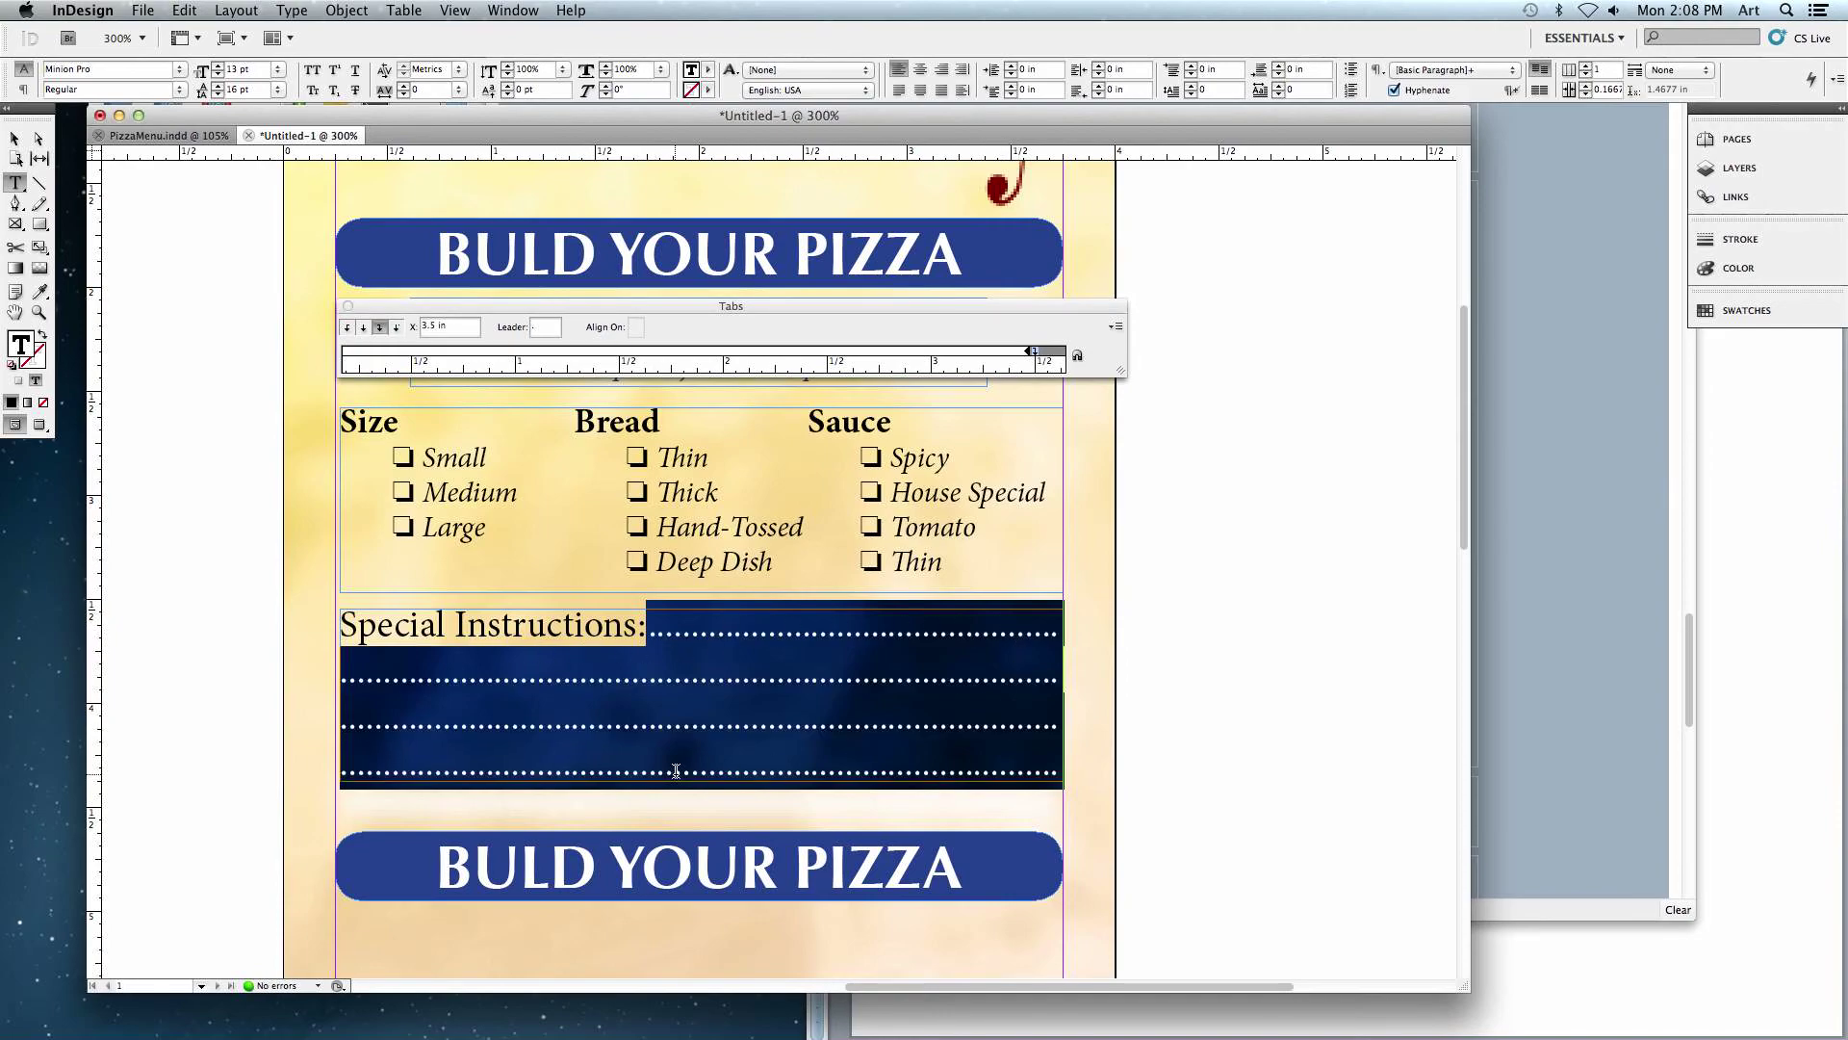
{"action": "left_click", "coordinate": [549, 326]}
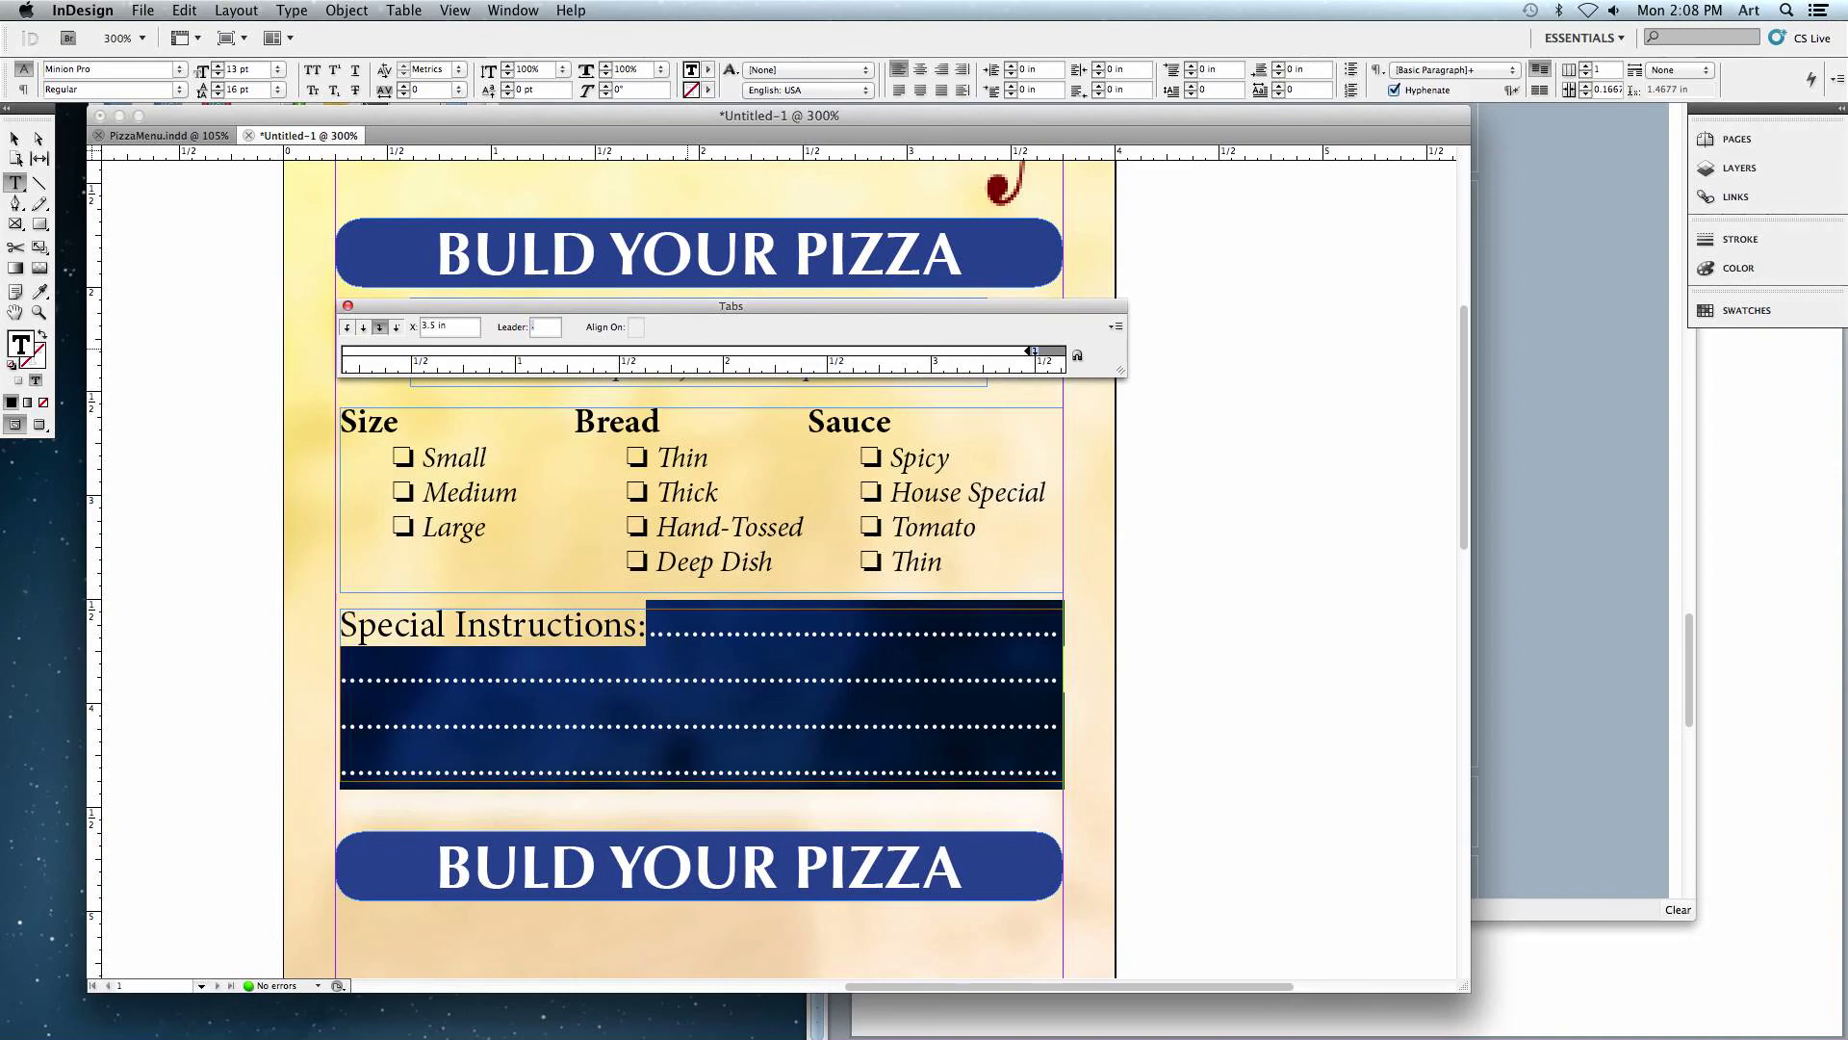
{"action": "type", "text": "q"}
{"action": "key", "text": "Return"}
- Try the digit 2 and the letter u as the tab leader for the selected fill-in lines
{"action": "left_click", "coordinate": [550, 326]}
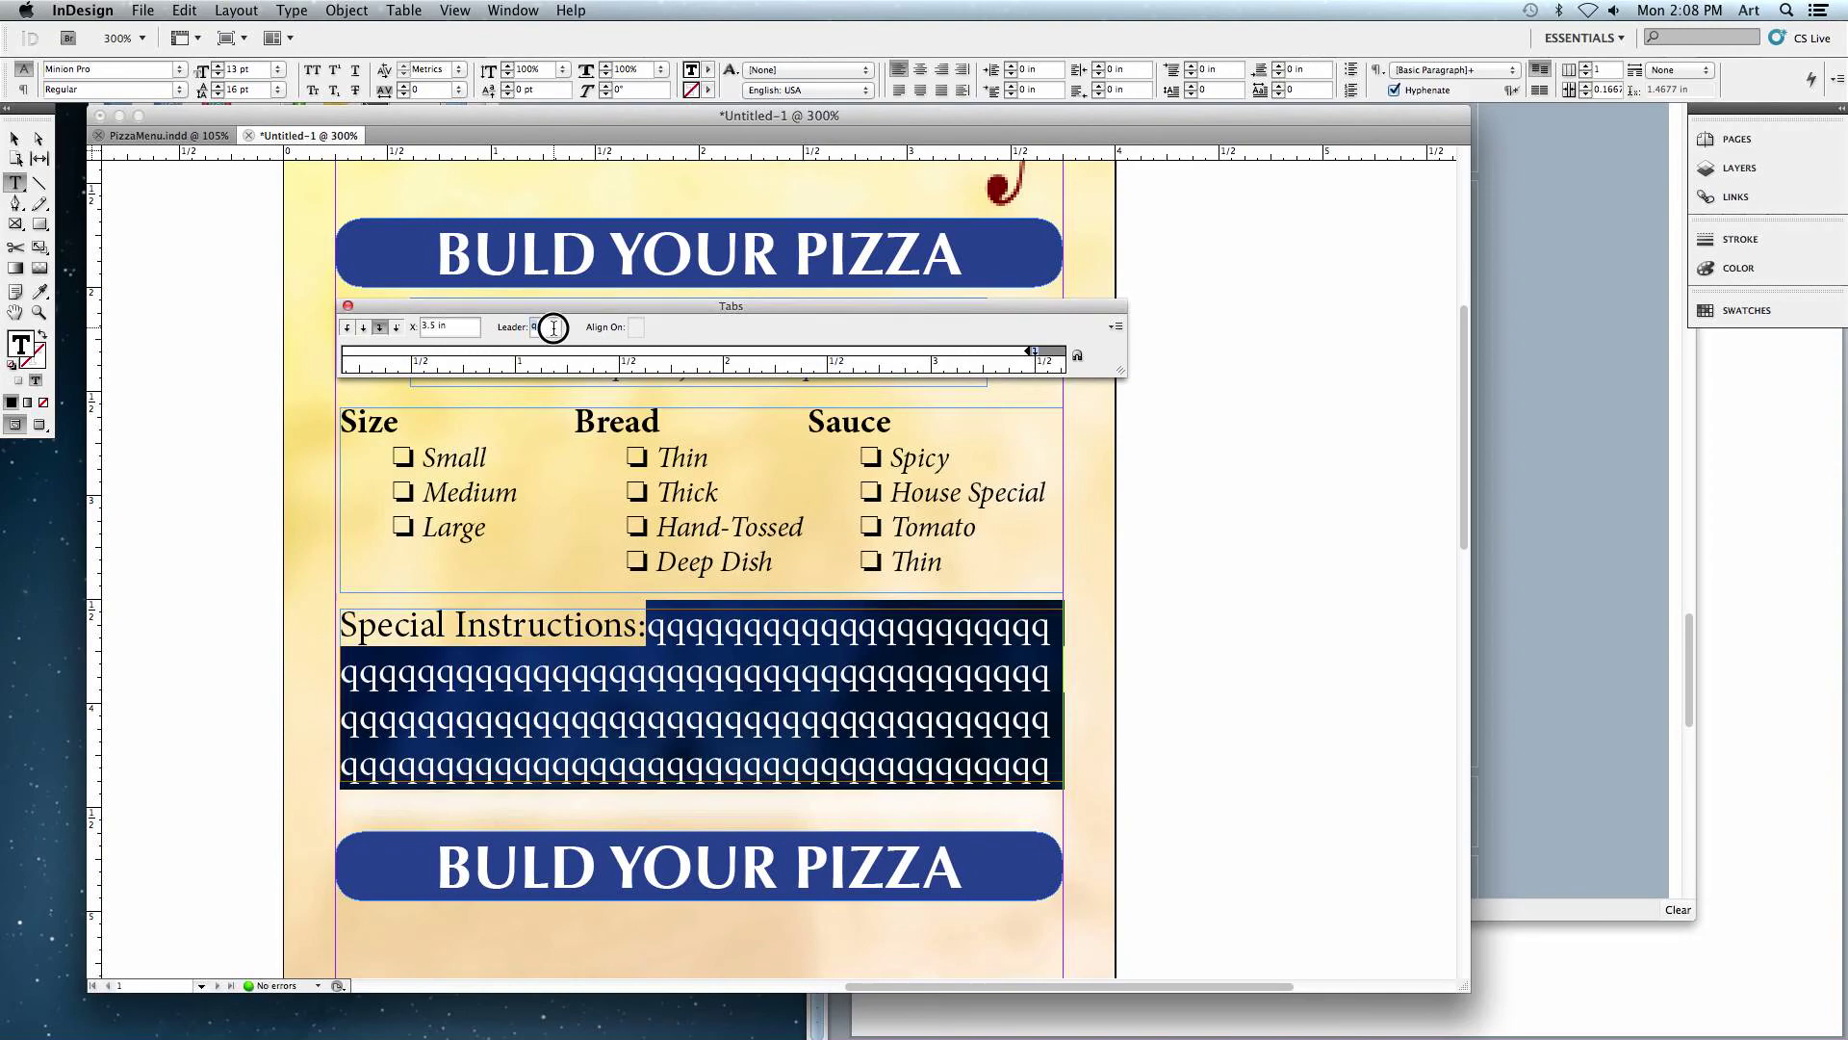
{"action": "type", "text": "2"}
{"action": "left_click", "coordinate": [556, 329]}
{"action": "double_click", "coordinate": [556, 327]}
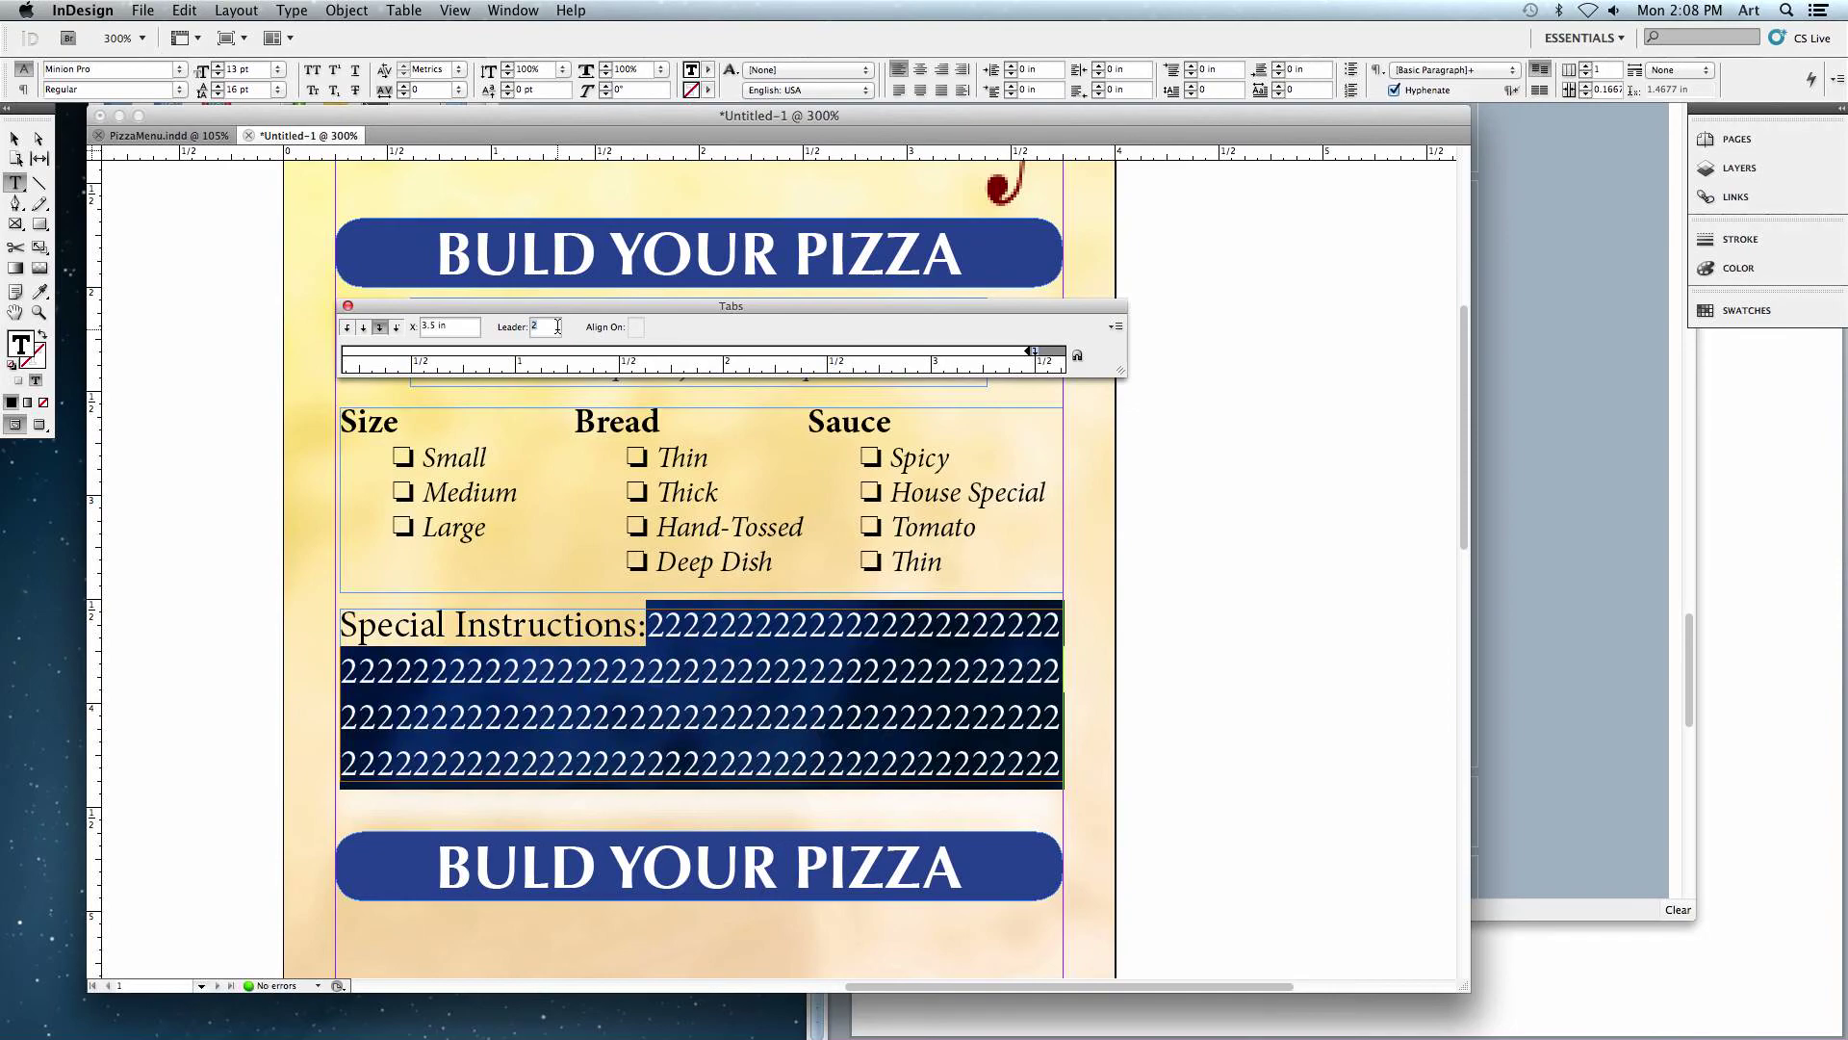
{"action": "type", "text": "u"}
{"action": "key", "text": "Return"}
- Set the tab leader of the selected fill-in lines back to an underscore
{"action": "left_click", "coordinate": [562, 328]}
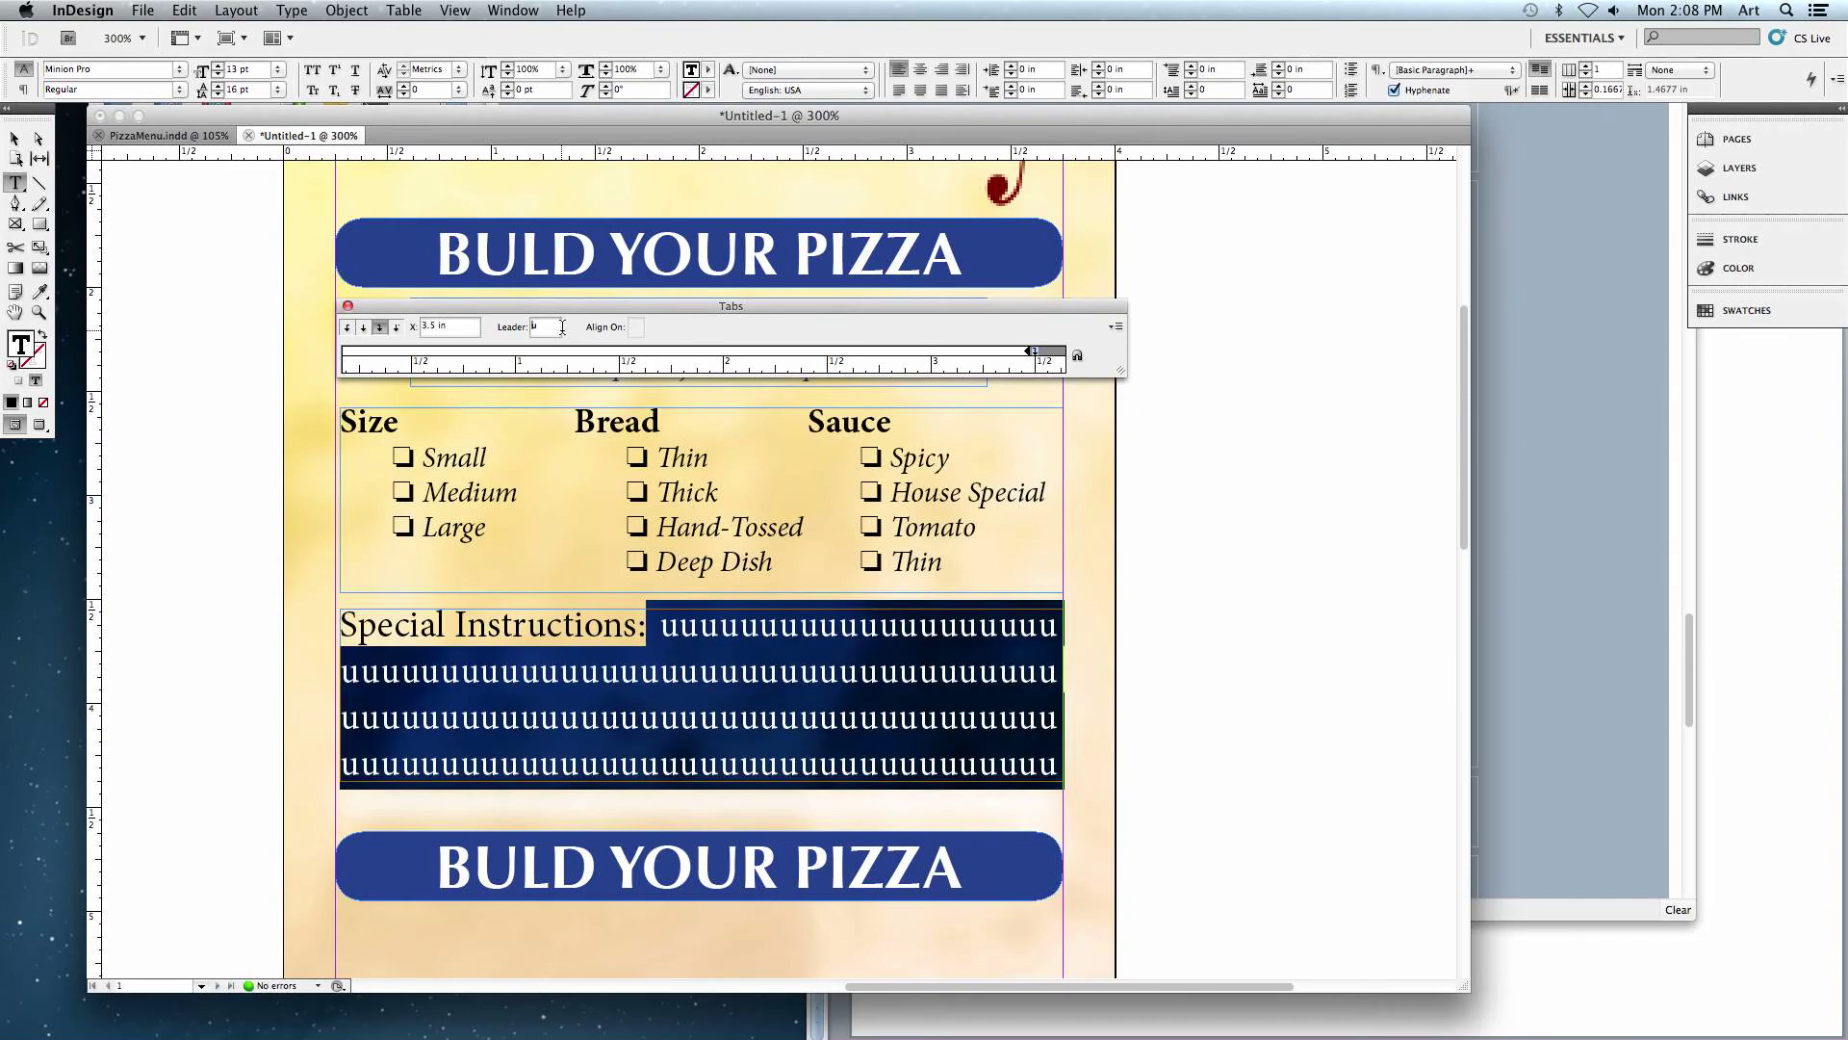
{"action": "type", "text": "_"}
{"action": "key", "text": "Return"}
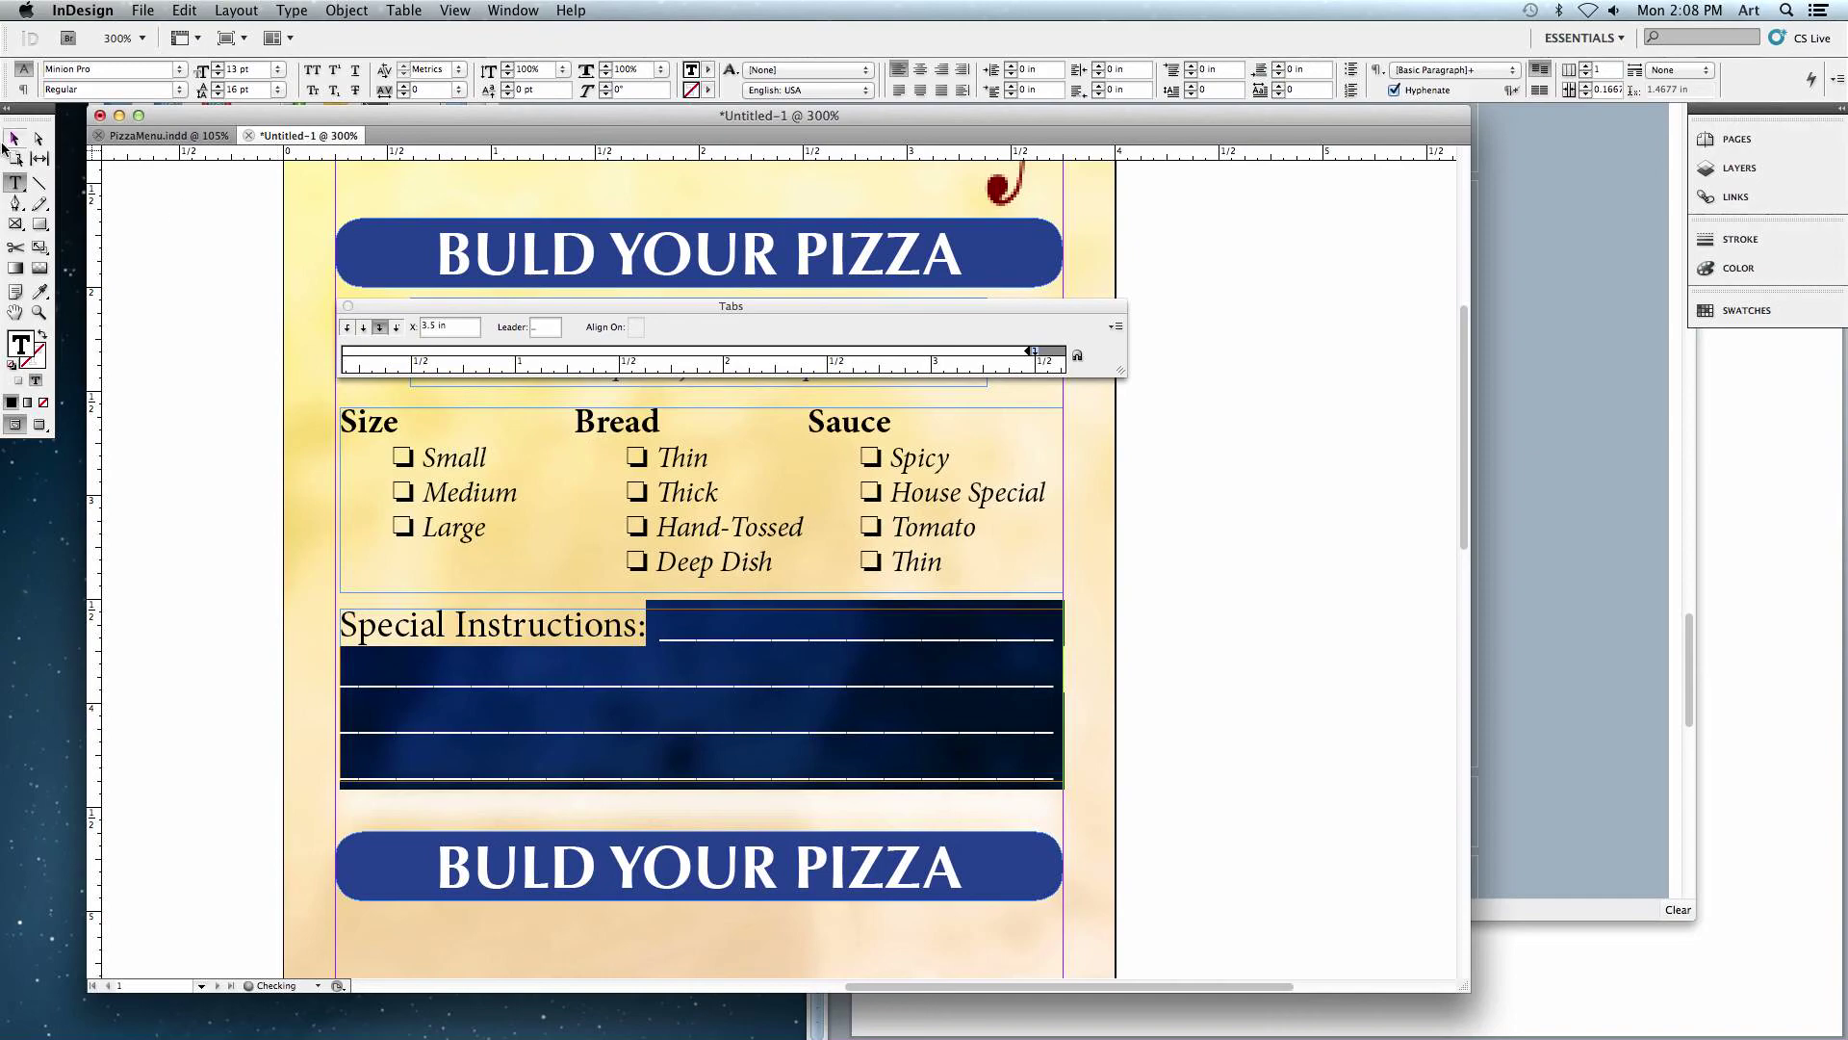
- Deselect the fill-in lines, fit the whole page in the window and move the Tabs panel clear of the order list
{"action": "left_click", "coordinate": [17, 143]}
{"action": "left_click", "coordinate": [185, 329]}
{"action": "key", "text": "super+0"}
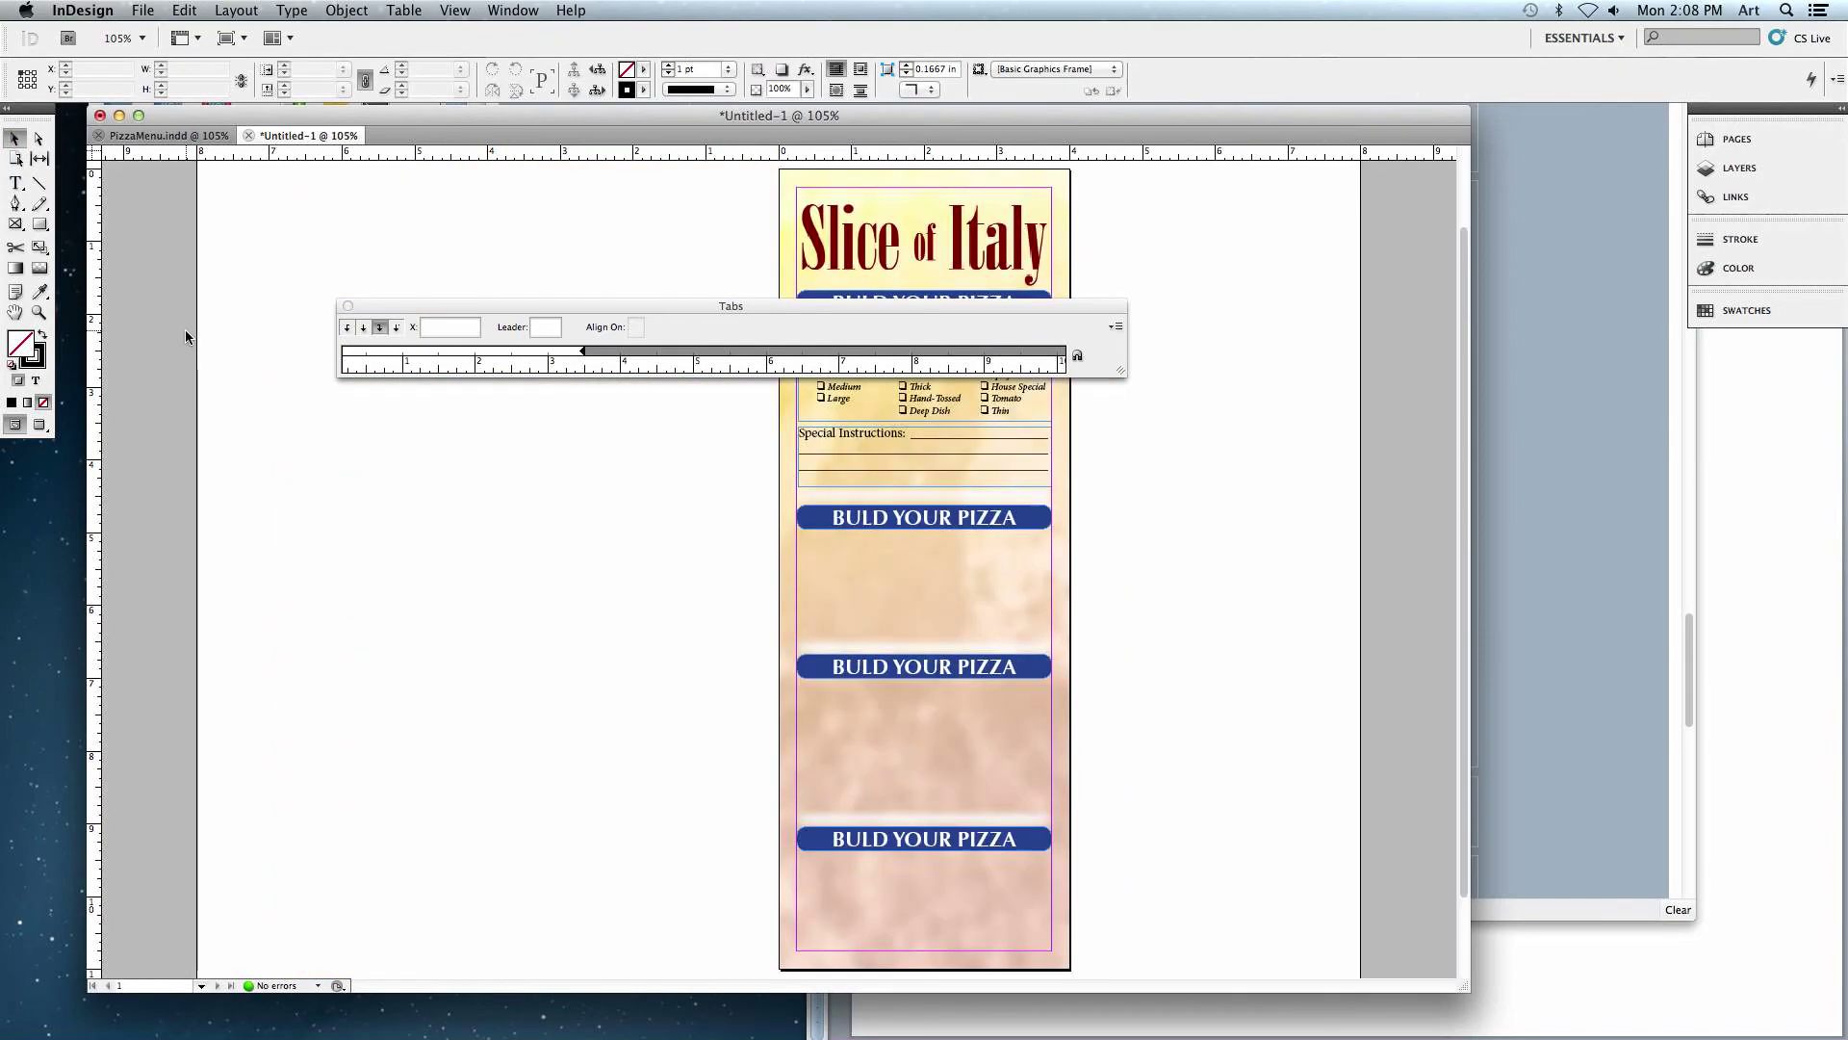
{"action": "left_click_drag", "start_coordinate": [642, 306], "coordinate": [769, 223]}
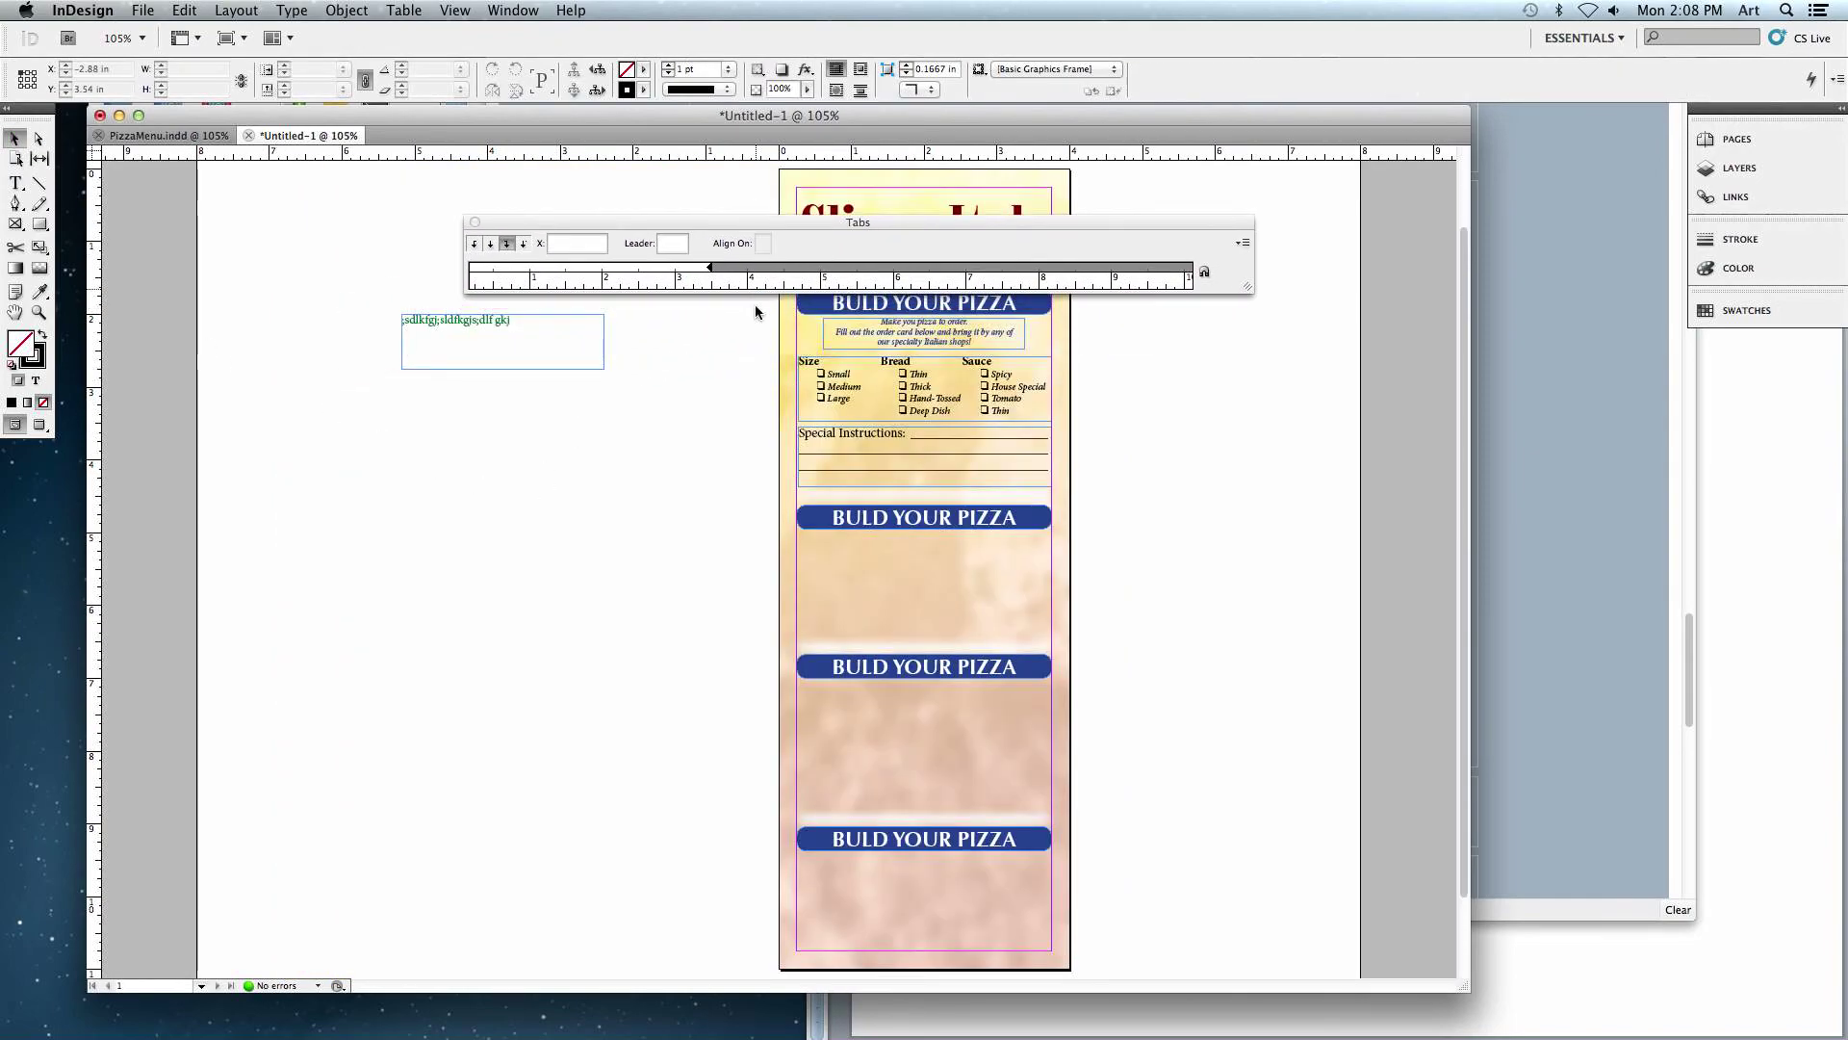
{"action": "scroll", "coordinate": [665, 375], "scroll_direction": "up", "scroll_amount": 1}
{"action": "left_click", "coordinate": [15, 184]}
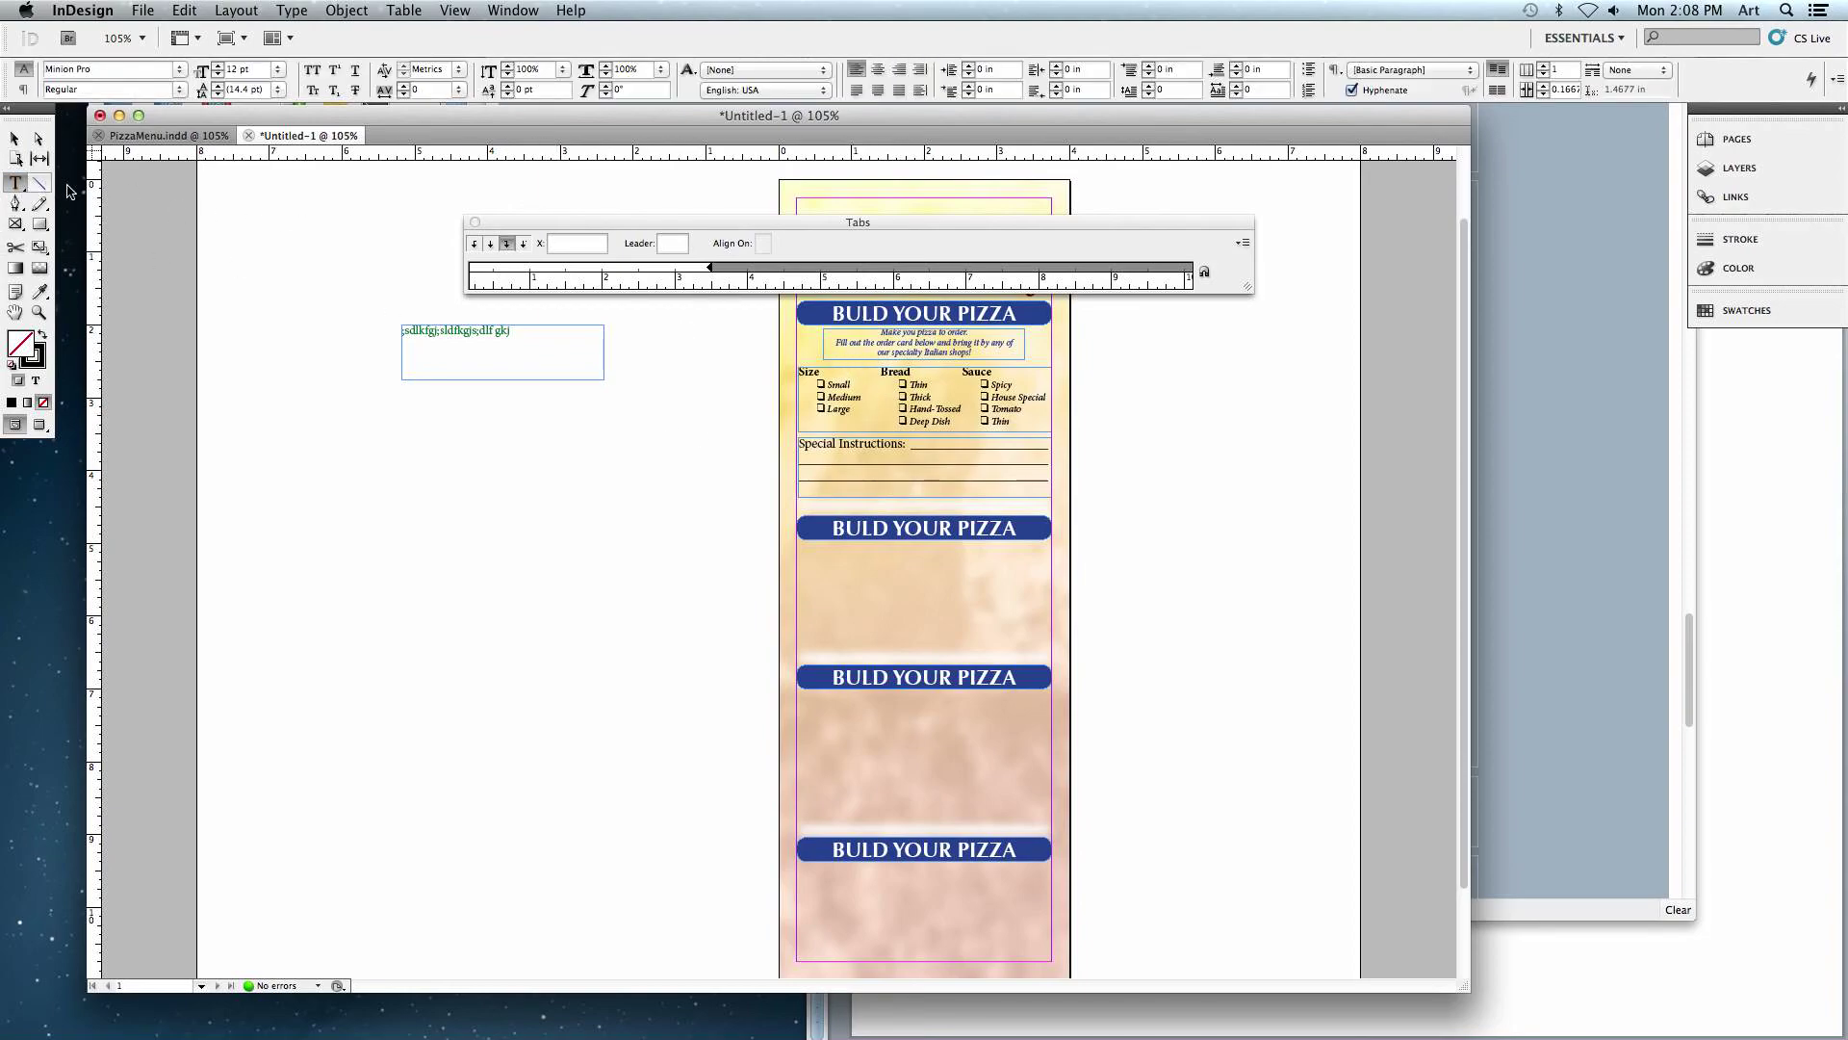
{"action": "left_click", "coordinate": [18, 144]}
{"action": "scroll", "coordinate": [668, 493], "scroll_direction": "down", "scroll_amount": 2}
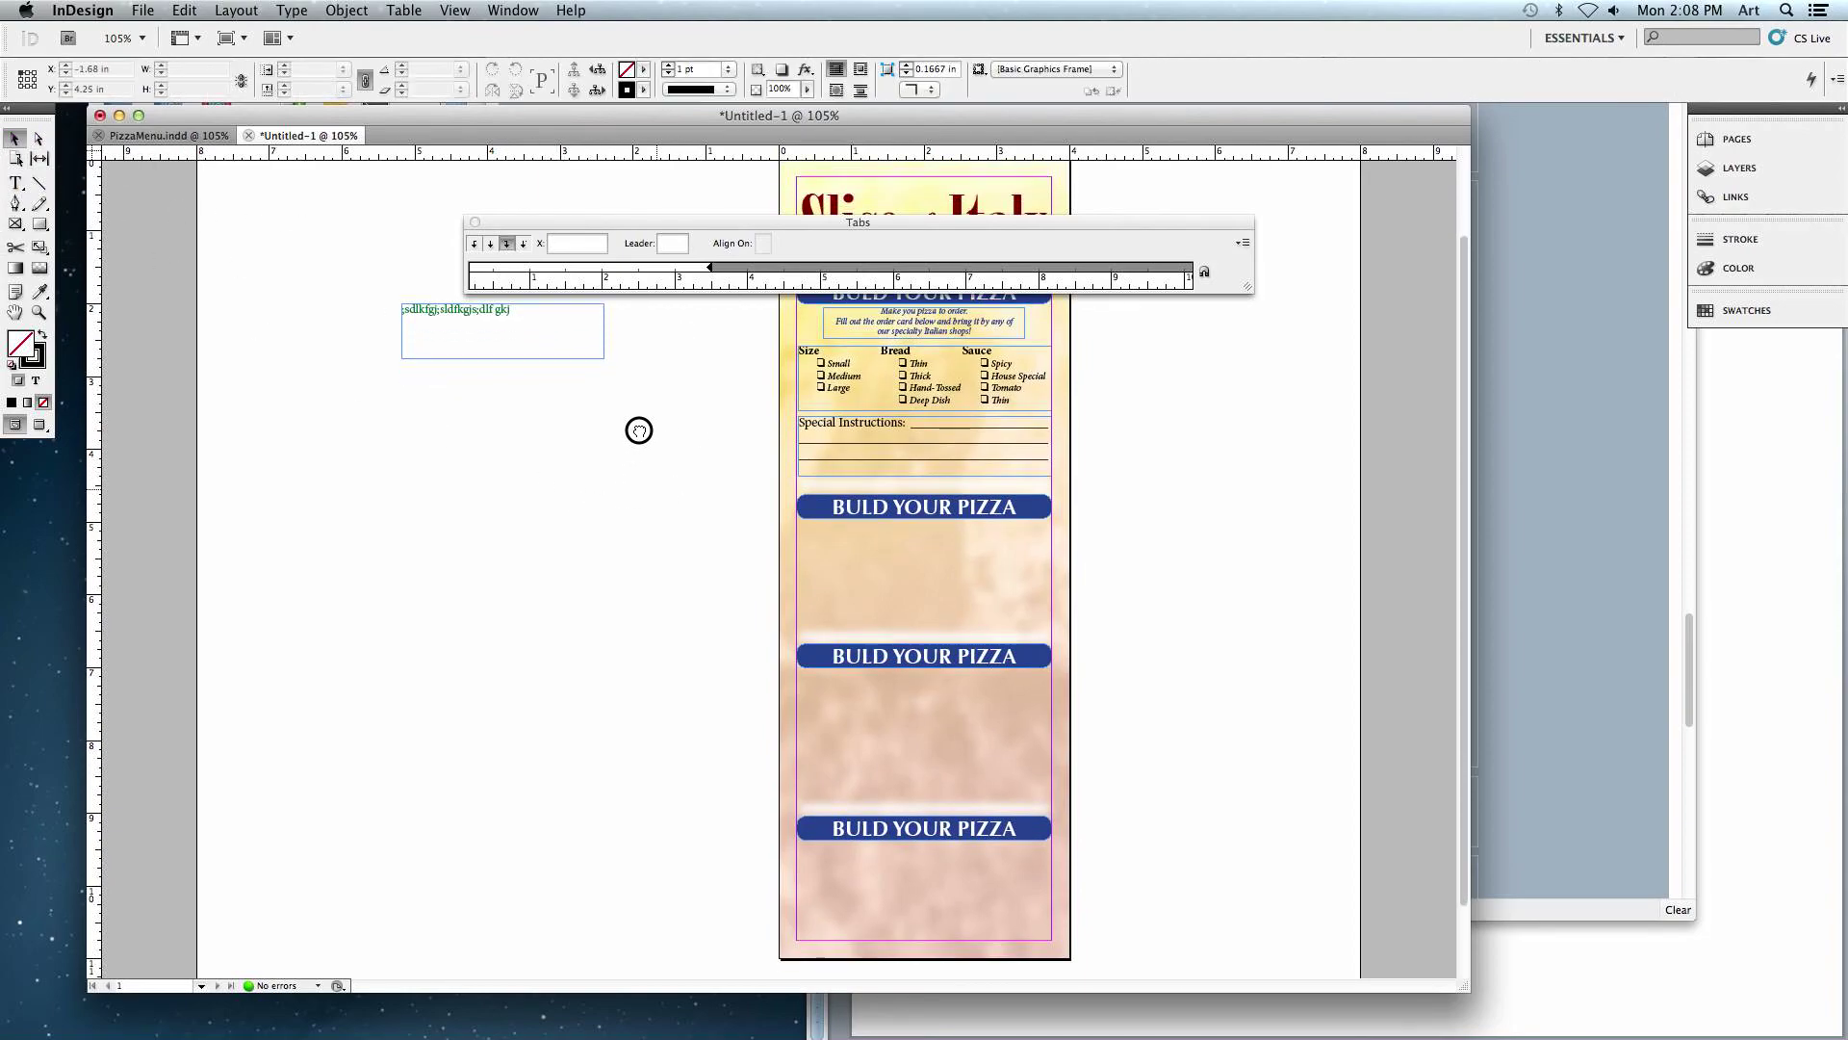
- Examine the Pizza Toppings section in the finished PizzaMenu.indd document
{"action": "left_click", "coordinate": [219, 133]}
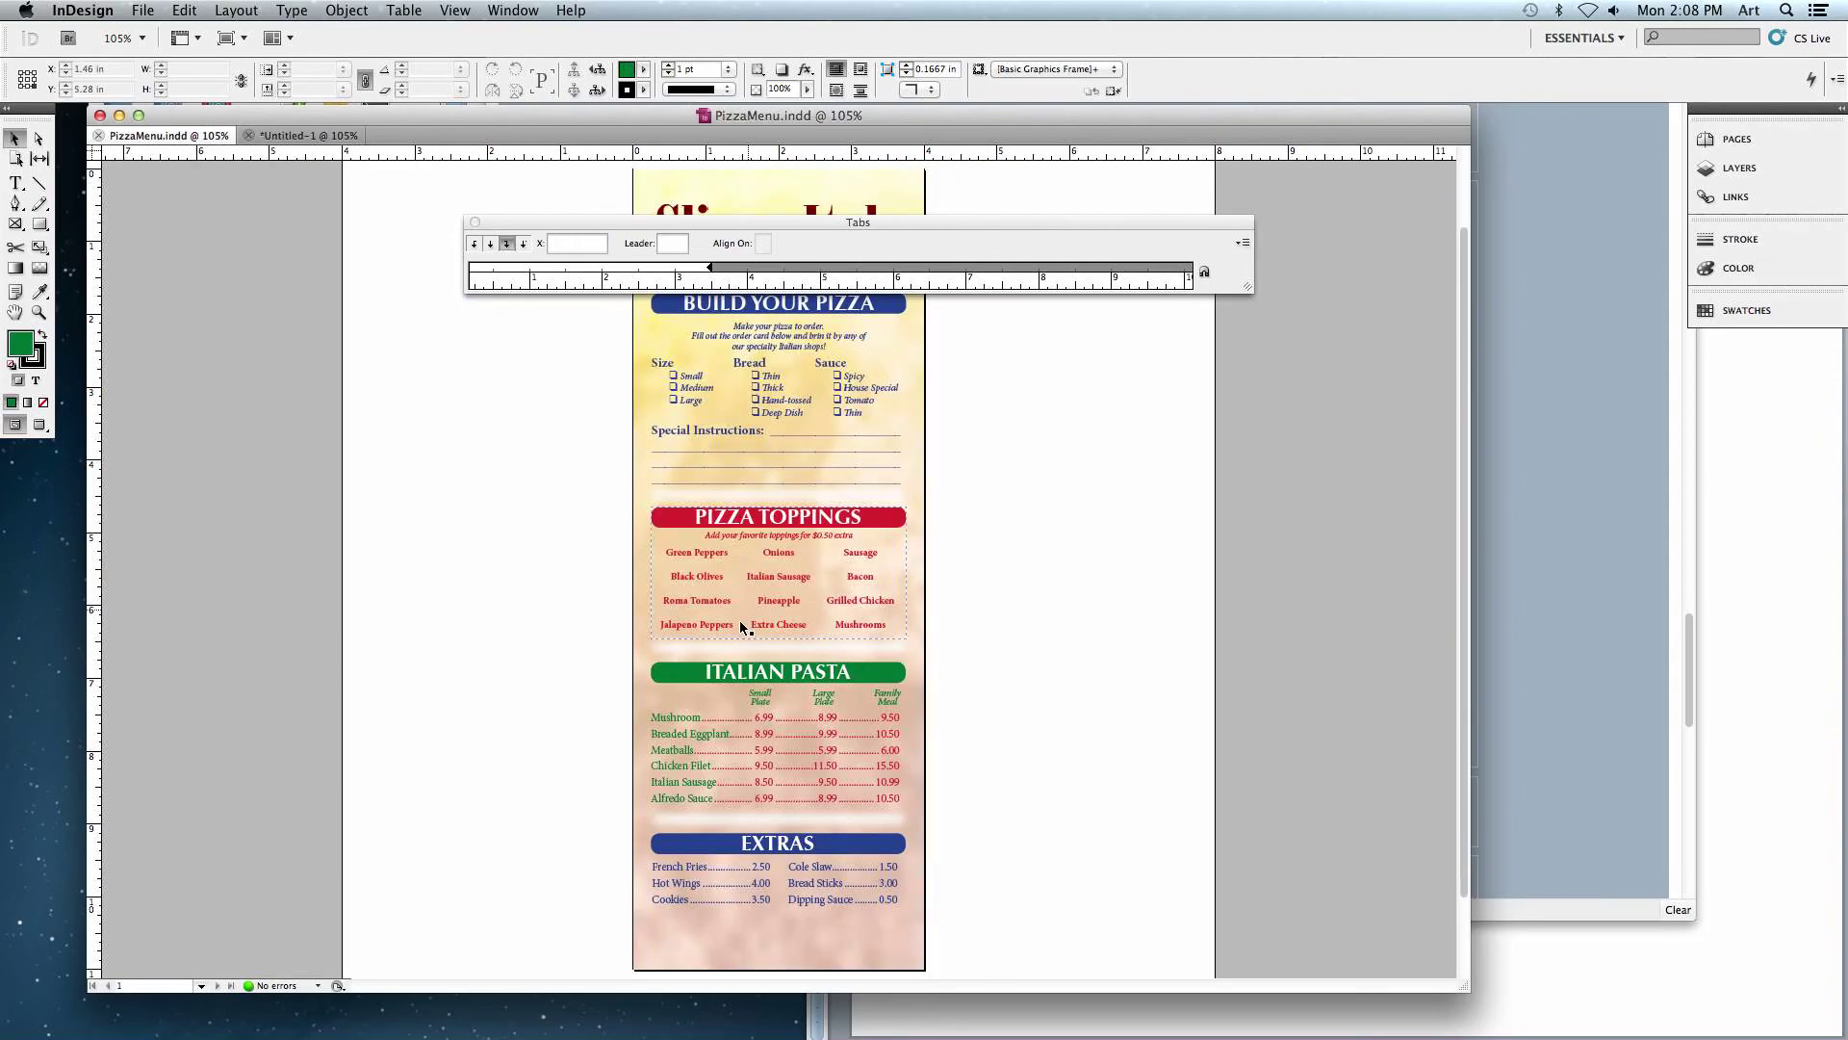
{"action": "key", "text": "super+equal"}
{"action": "key", "text": "super+equal"}
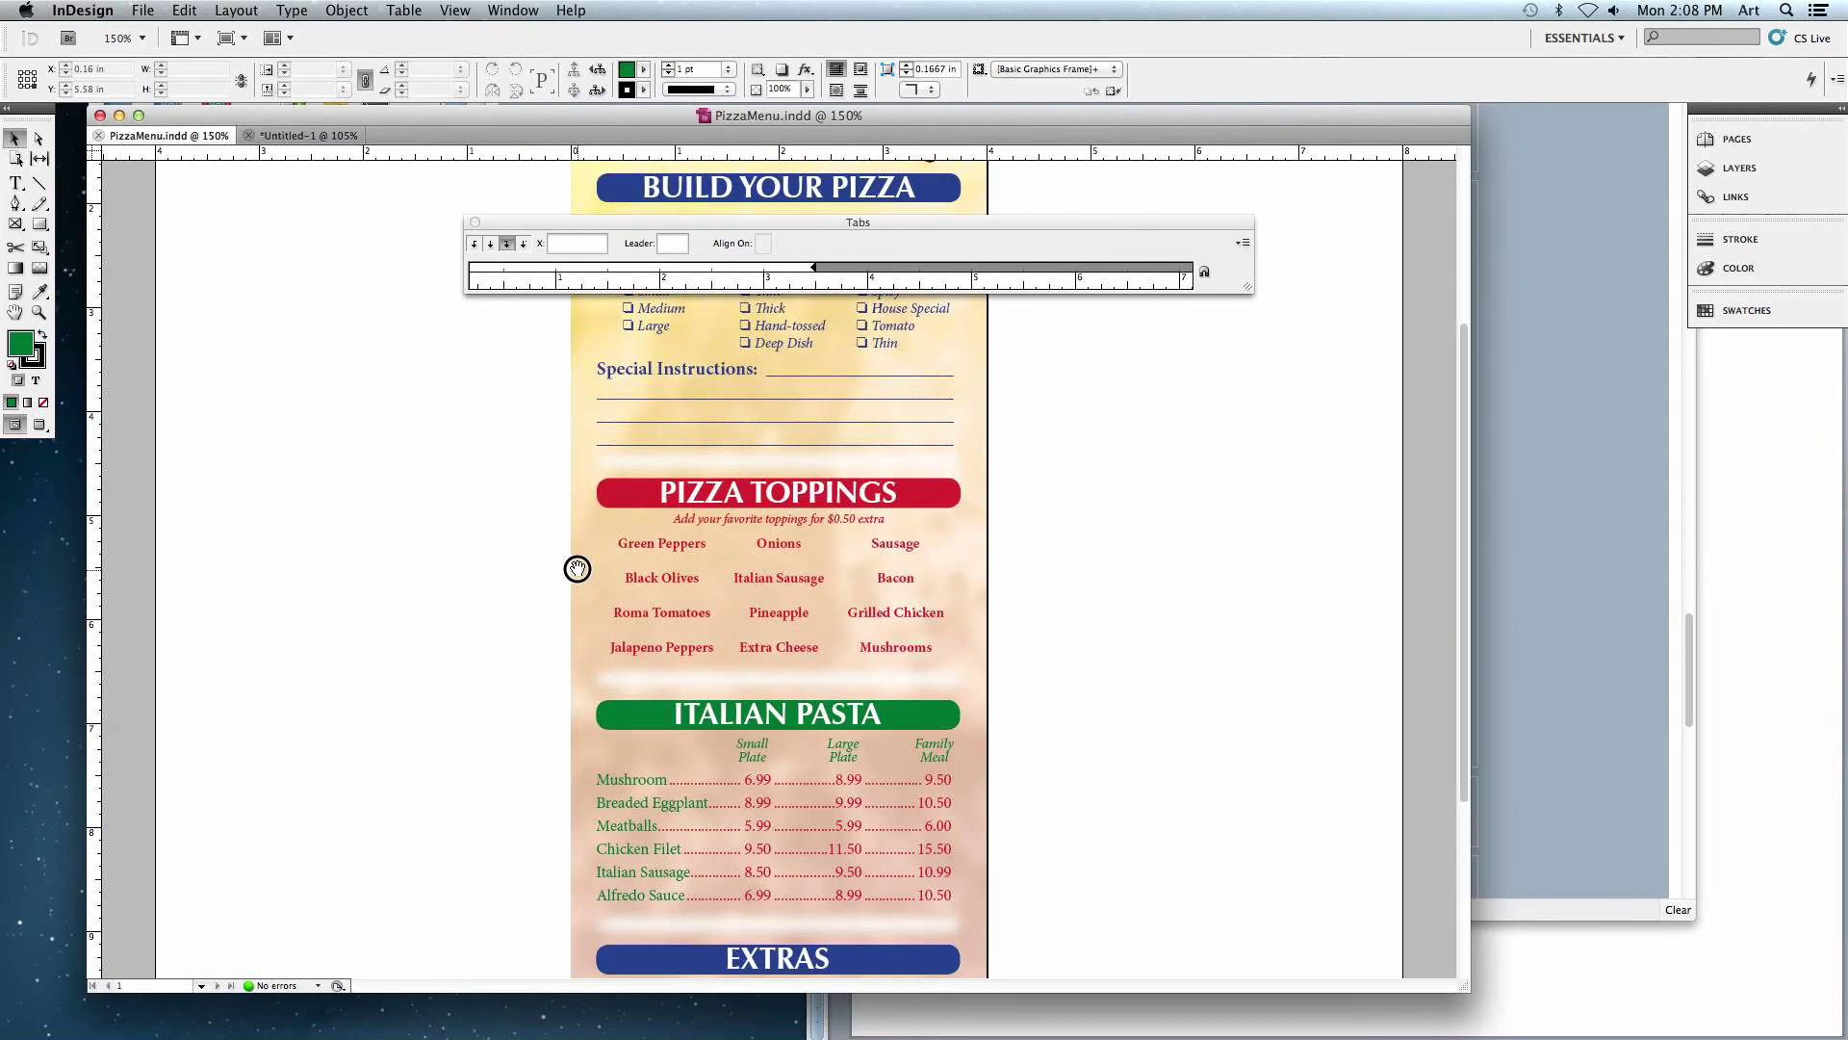
{"action": "scroll", "coordinate": [587, 539], "scroll_direction": "down", "scroll_amount": 1}
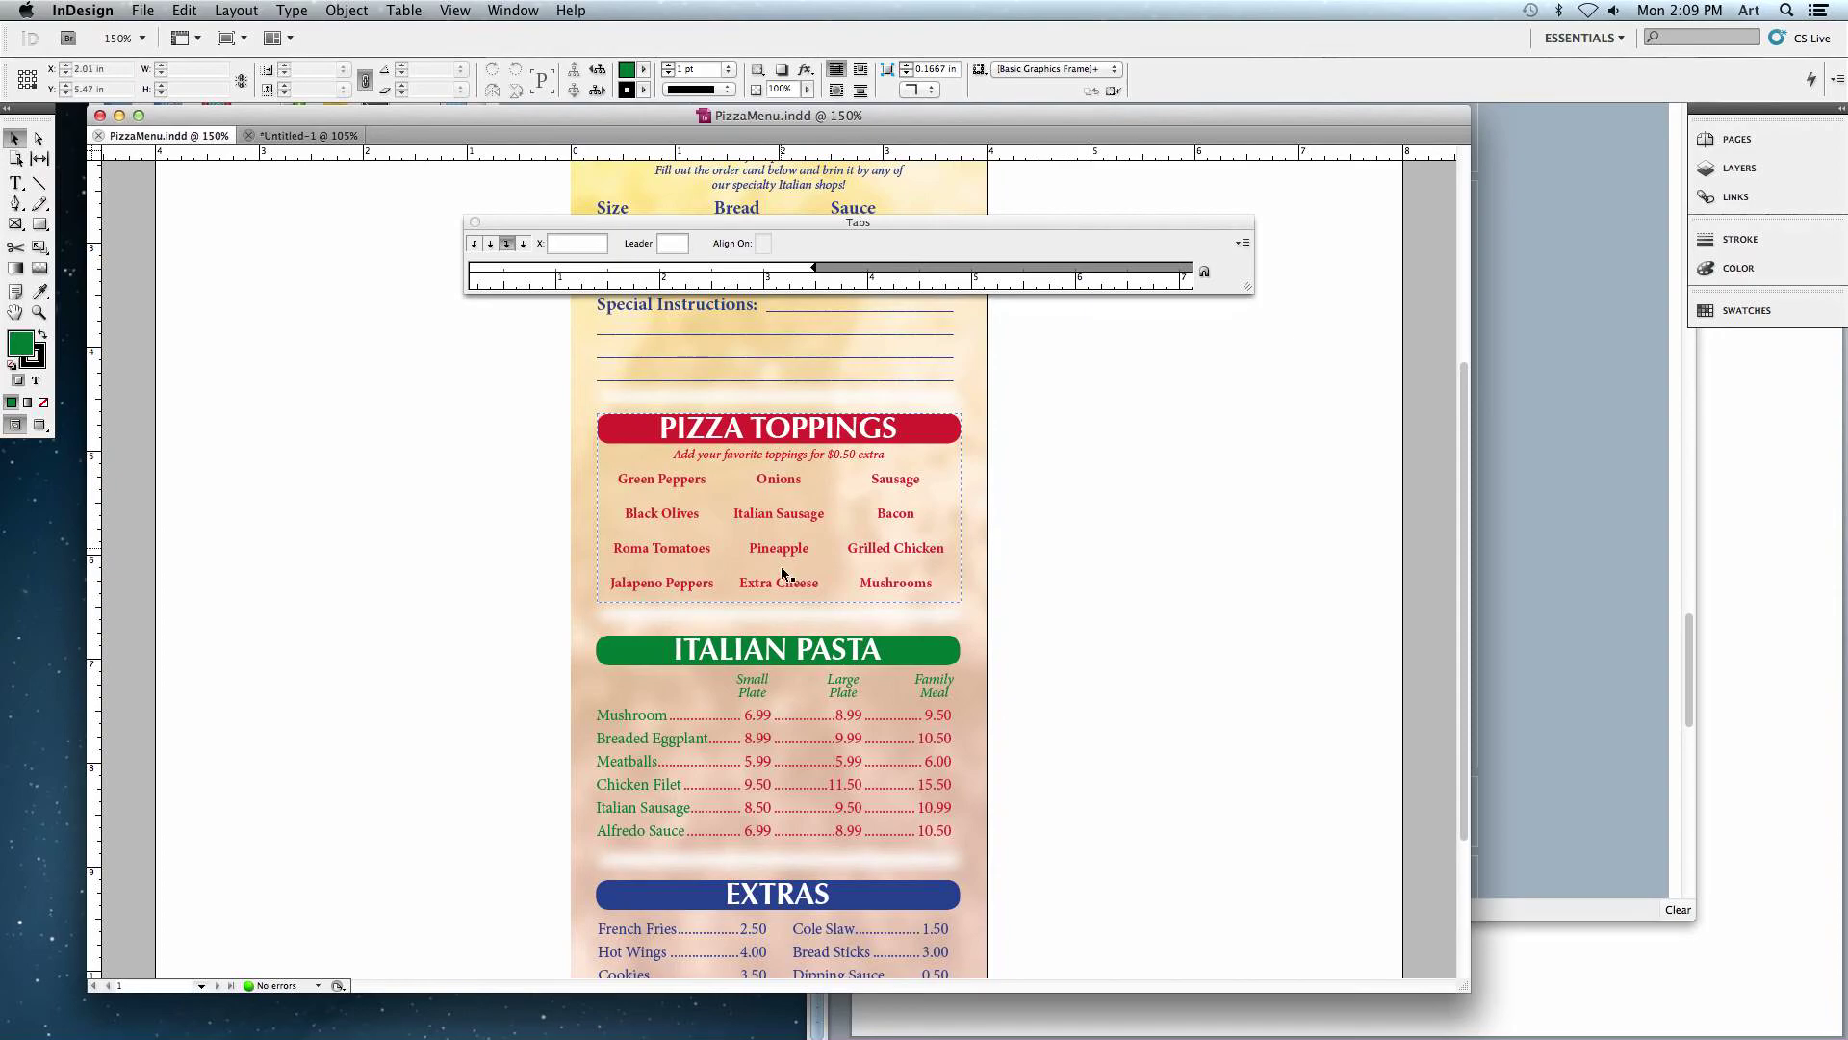
- Return to the untitled menu and fill the heading below the Special Instructions lines with the red swatch C=15 M=100 Y=100 K=15
{"action": "left_click", "coordinate": [300, 137]}
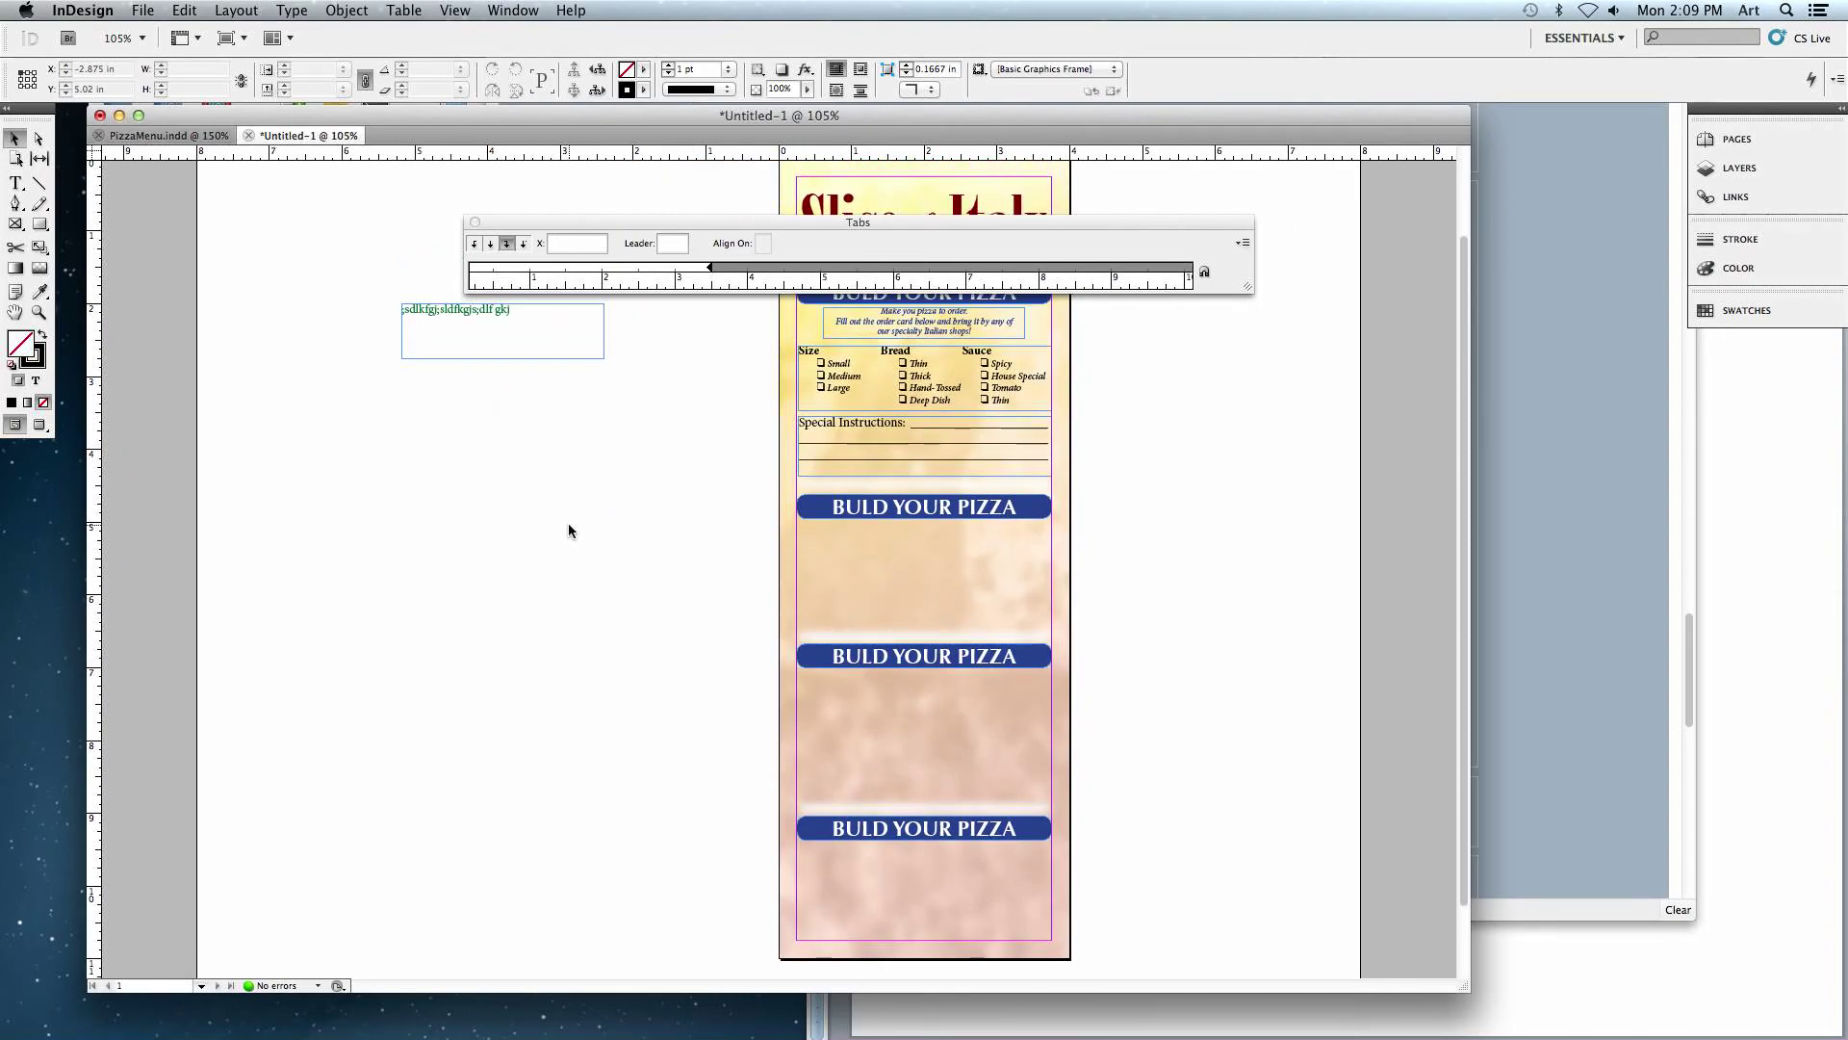
{"action": "key", "text": "super+equal"}
{"action": "key", "text": "super+equal"}
{"action": "key", "text": "super+equal"}
{"action": "scroll", "coordinate": [446, 514], "scroll_direction": "up", "scroll_amount": 1}
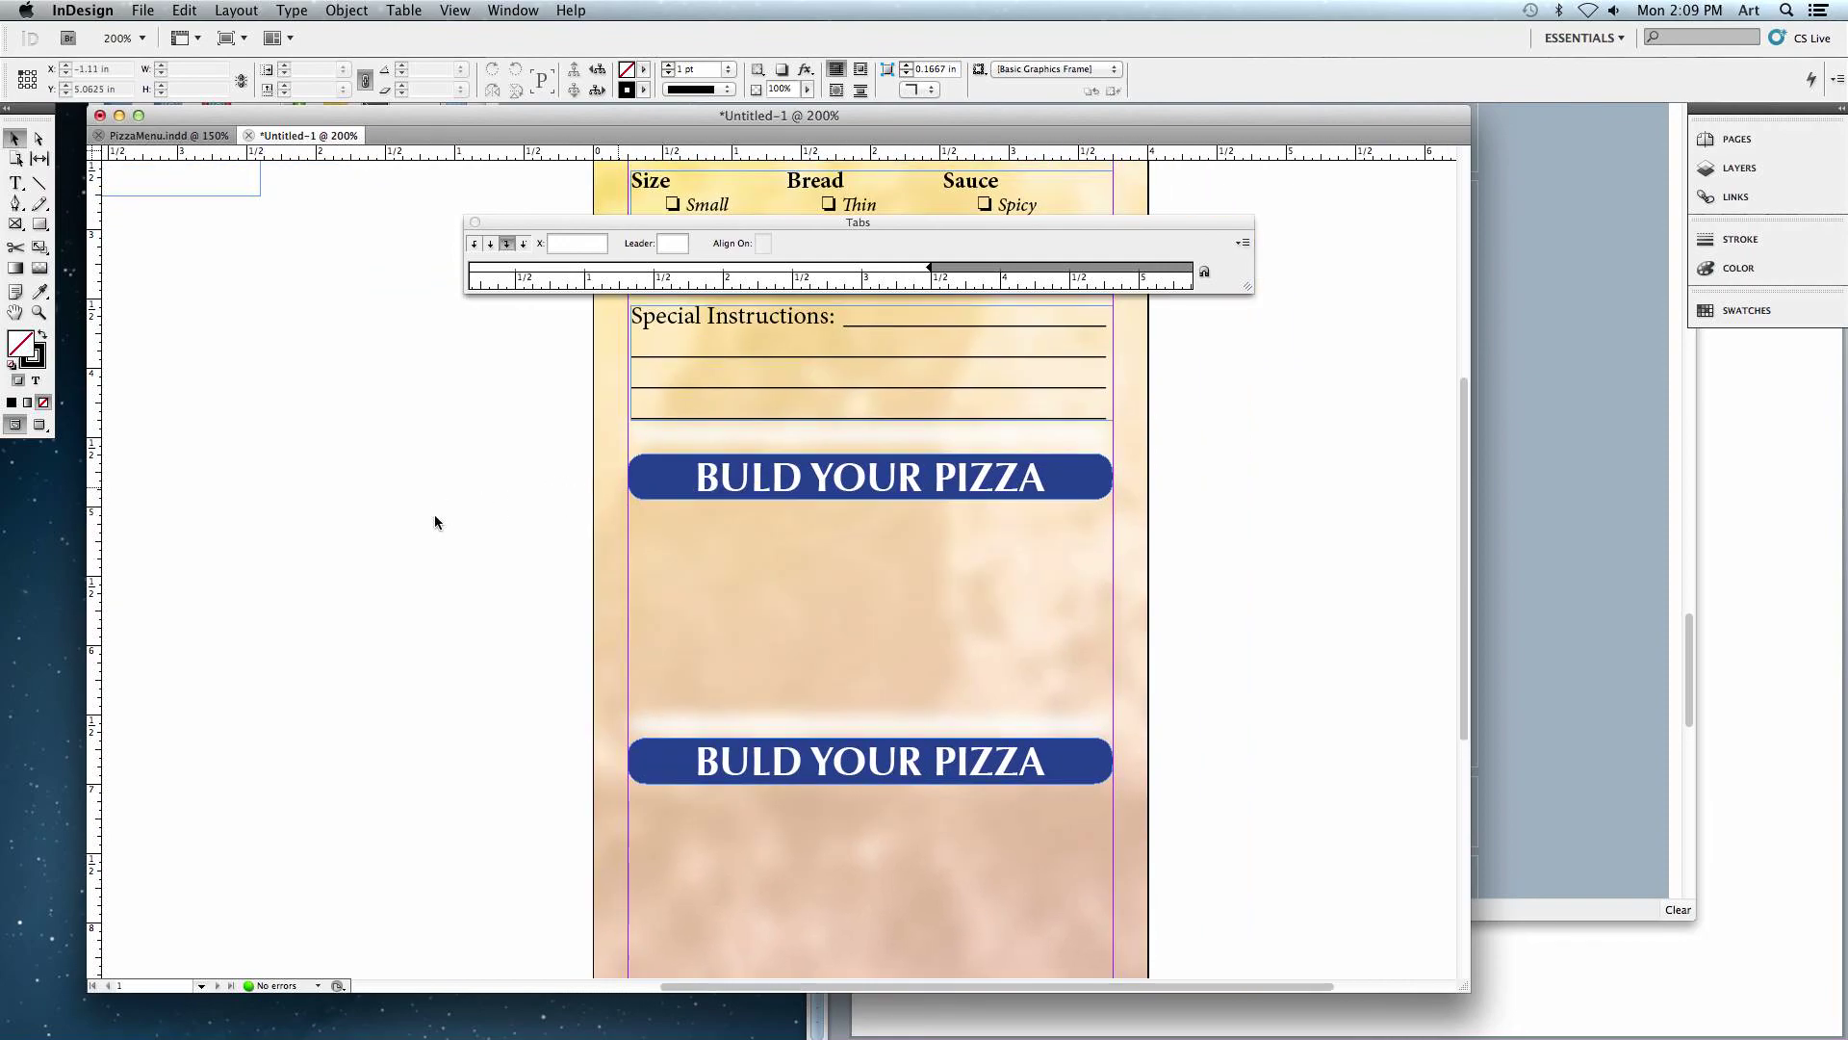
{"action": "key", "text": "super+equal"}
{"action": "left_click_drag", "start_coordinate": [433, 519], "coordinate": [288, 454]}
{"action": "left_click", "coordinate": [475, 416]}
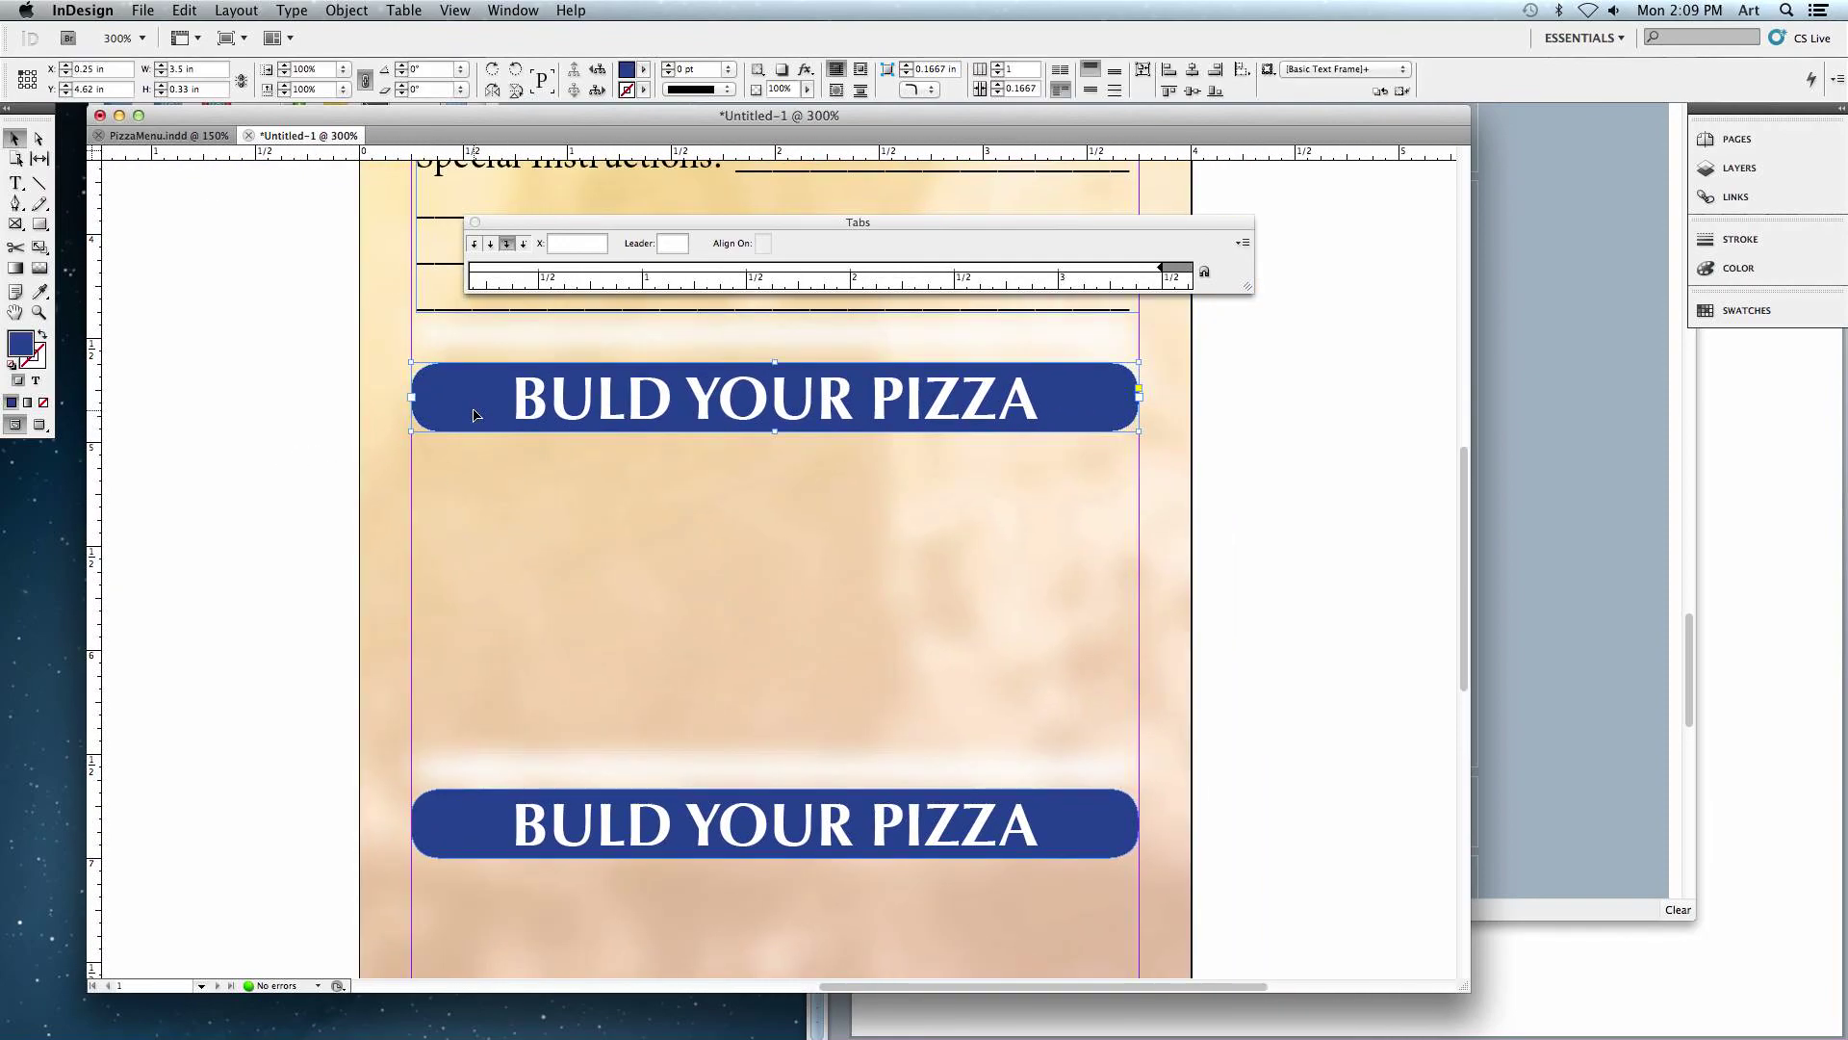
{"action": "left_click", "coordinate": [643, 77]}
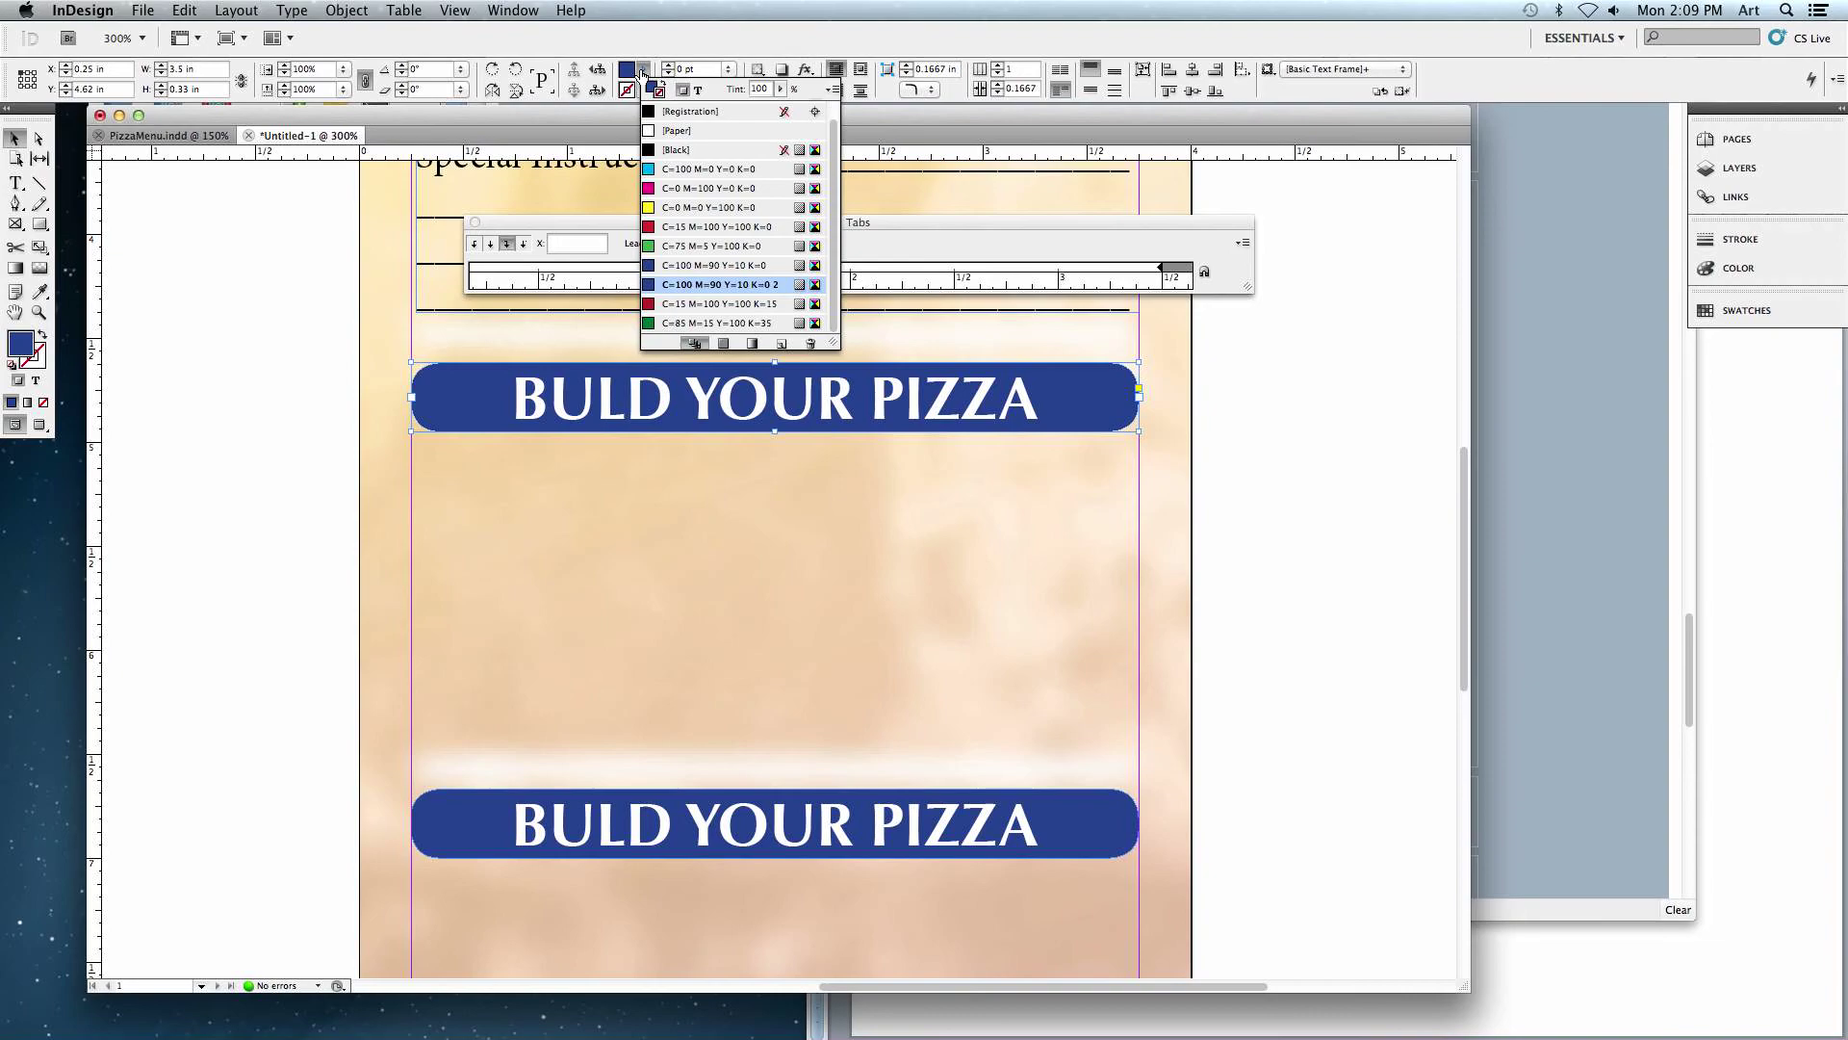
{"action": "left_click", "coordinate": [663, 304]}
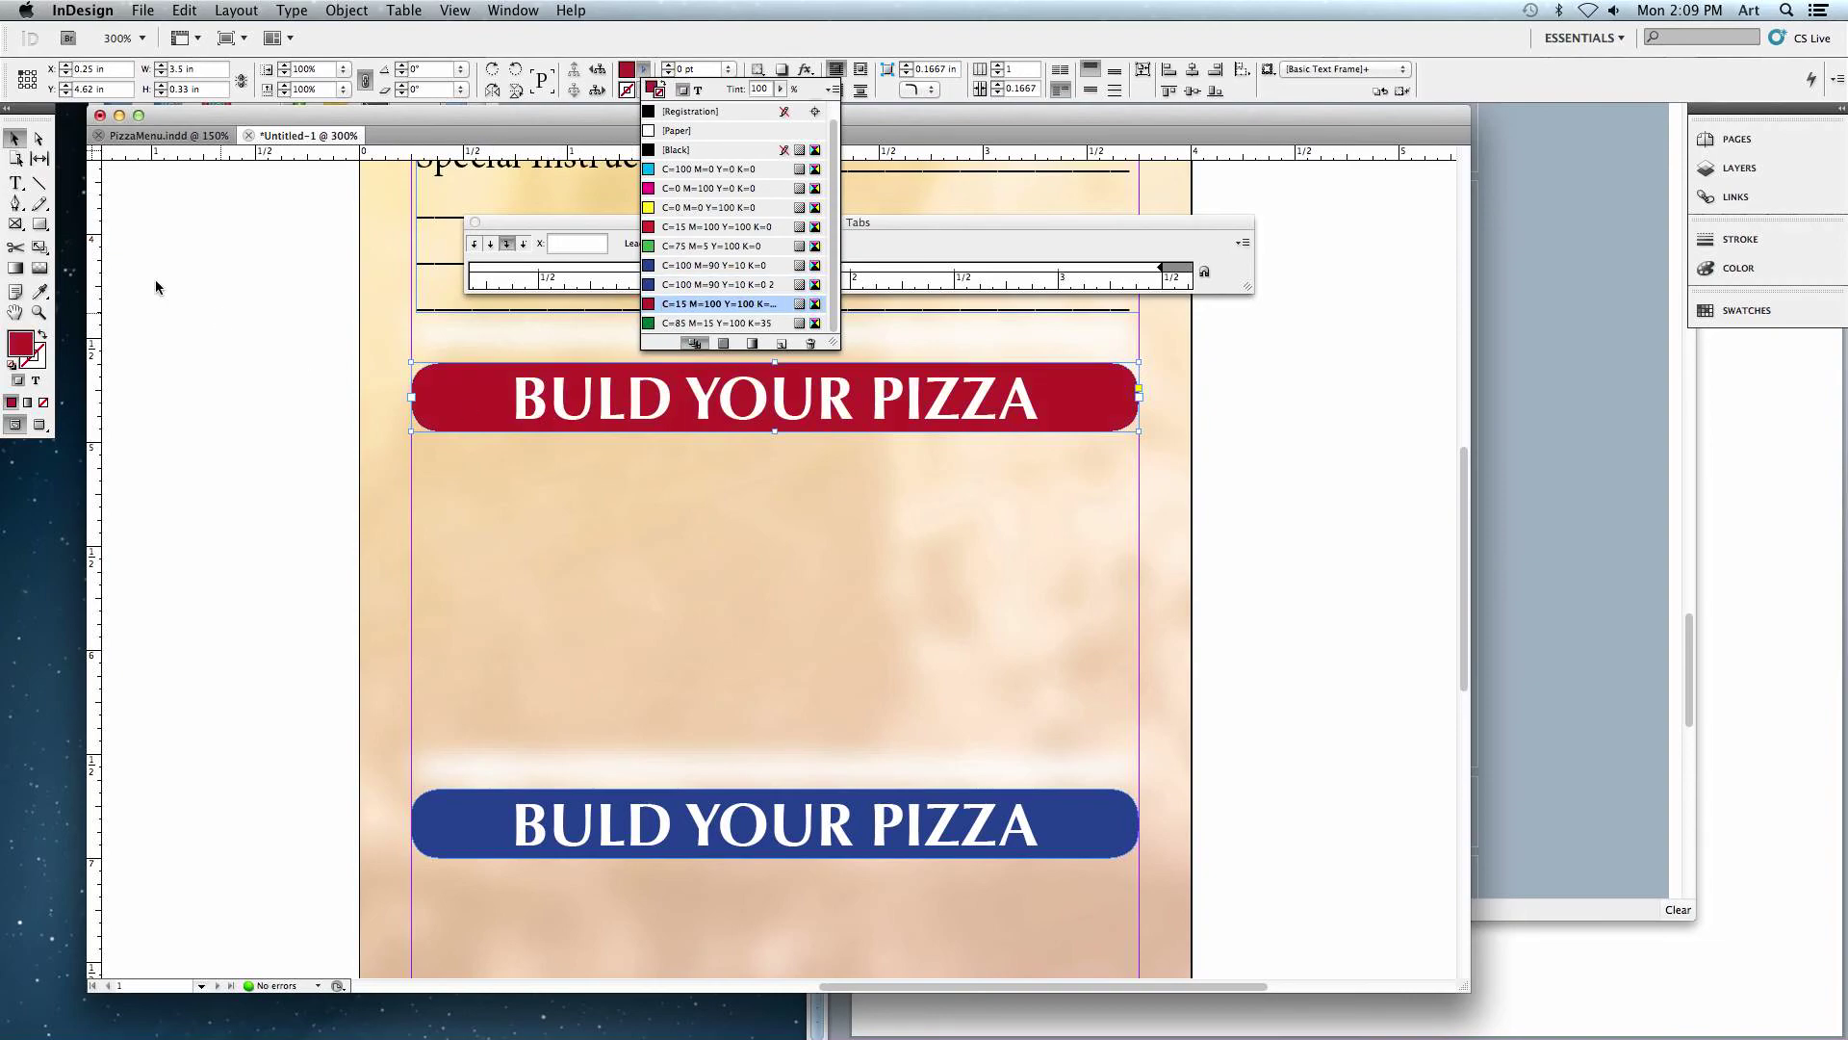
- Replace the text of the red heading with PIZZA TOPPINGS
{"action": "left_click", "coordinate": [15, 183]}
{"action": "triple_click", "coordinate": [541, 378]}
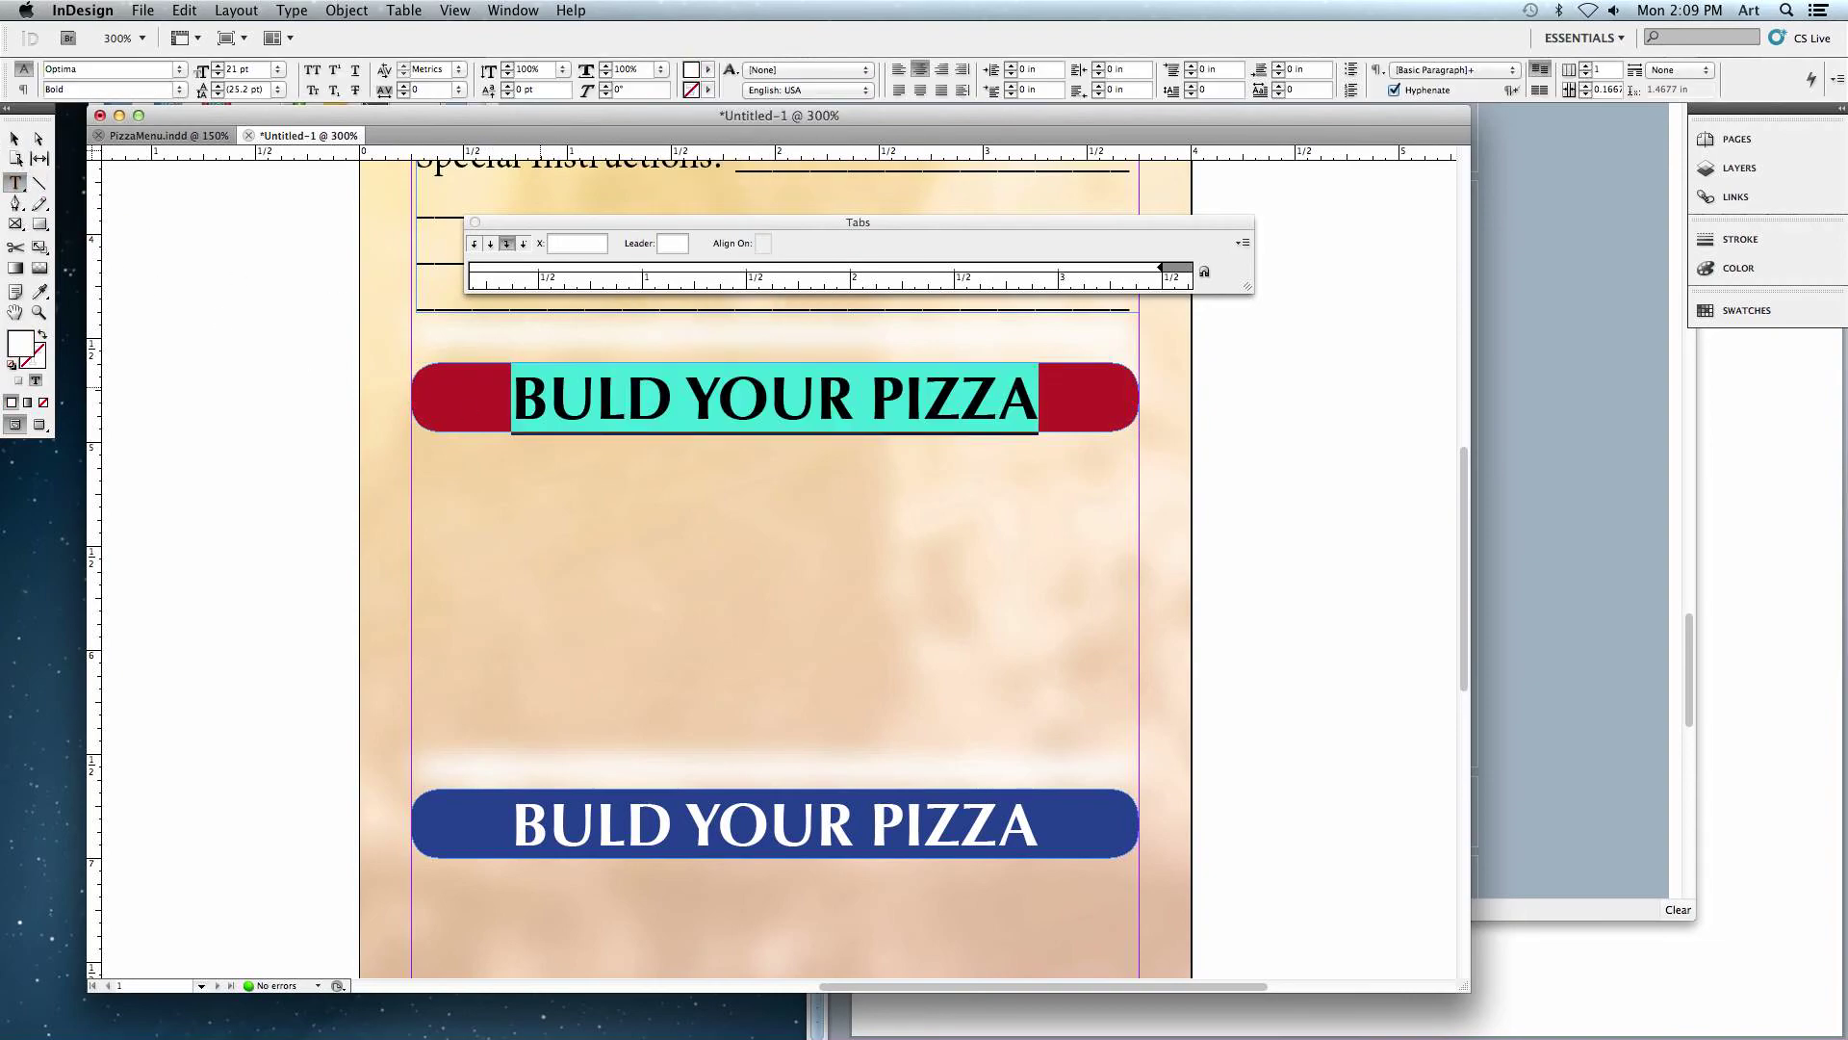
{"action": "type", "text": "Pizza"}
{"action": "key", "text": "BackSpace"}
{"action": "key", "text": "BackSpace"}
{"action": "key", "text": "BackSpace"}
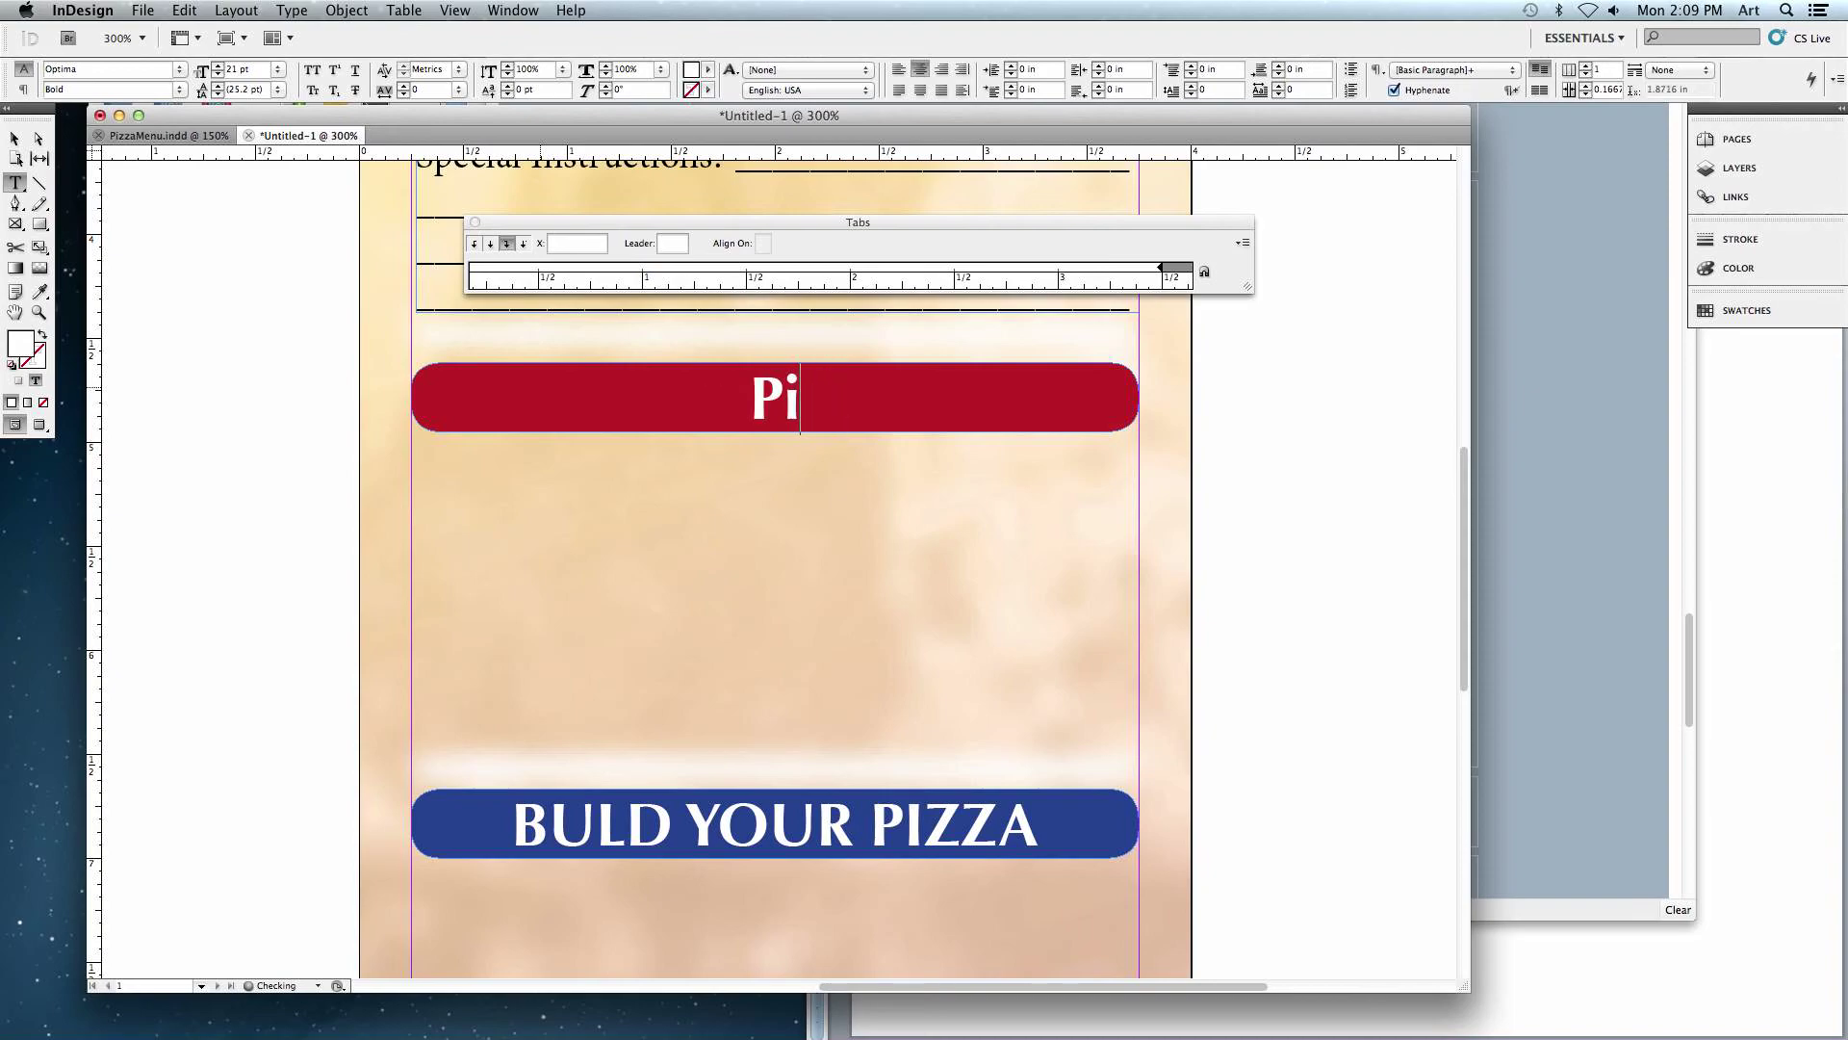
{"action": "key", "text": "BackSpace"}
{"action": "type", "text": "IZZA TO"}
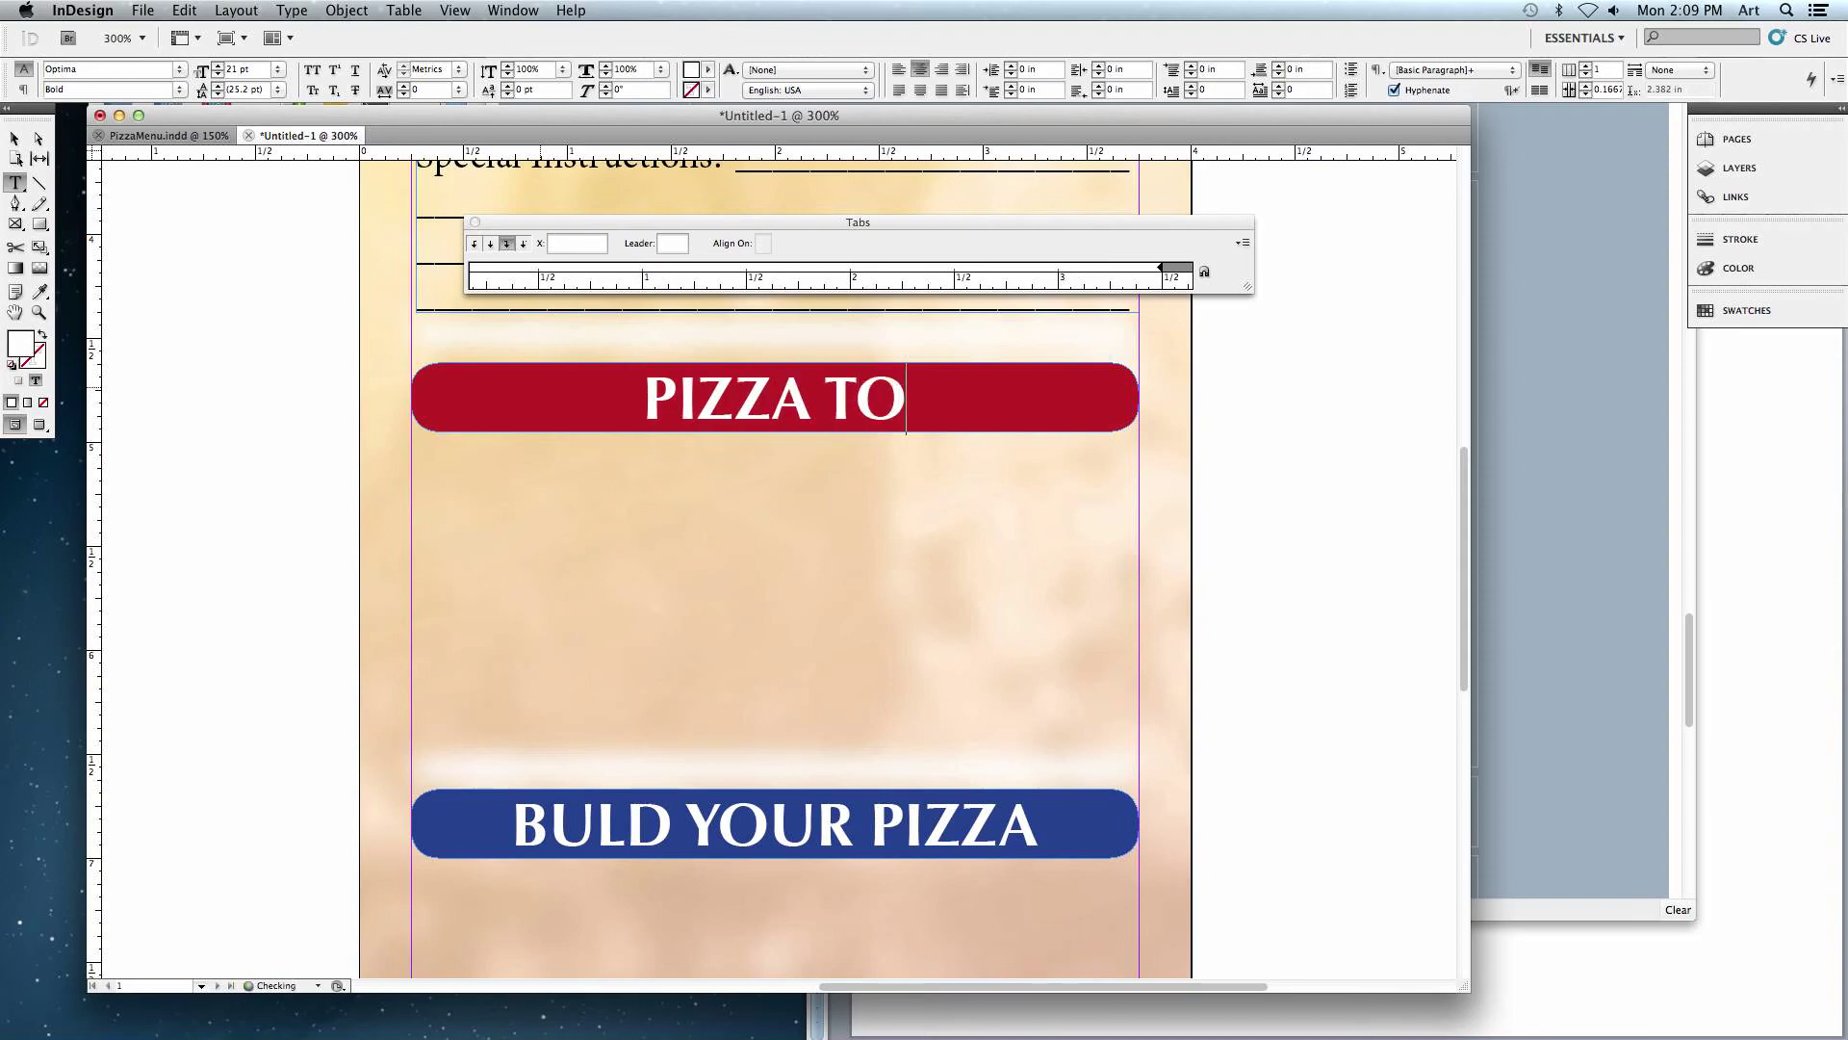
{"action": "type", "text": "PPINGS"}
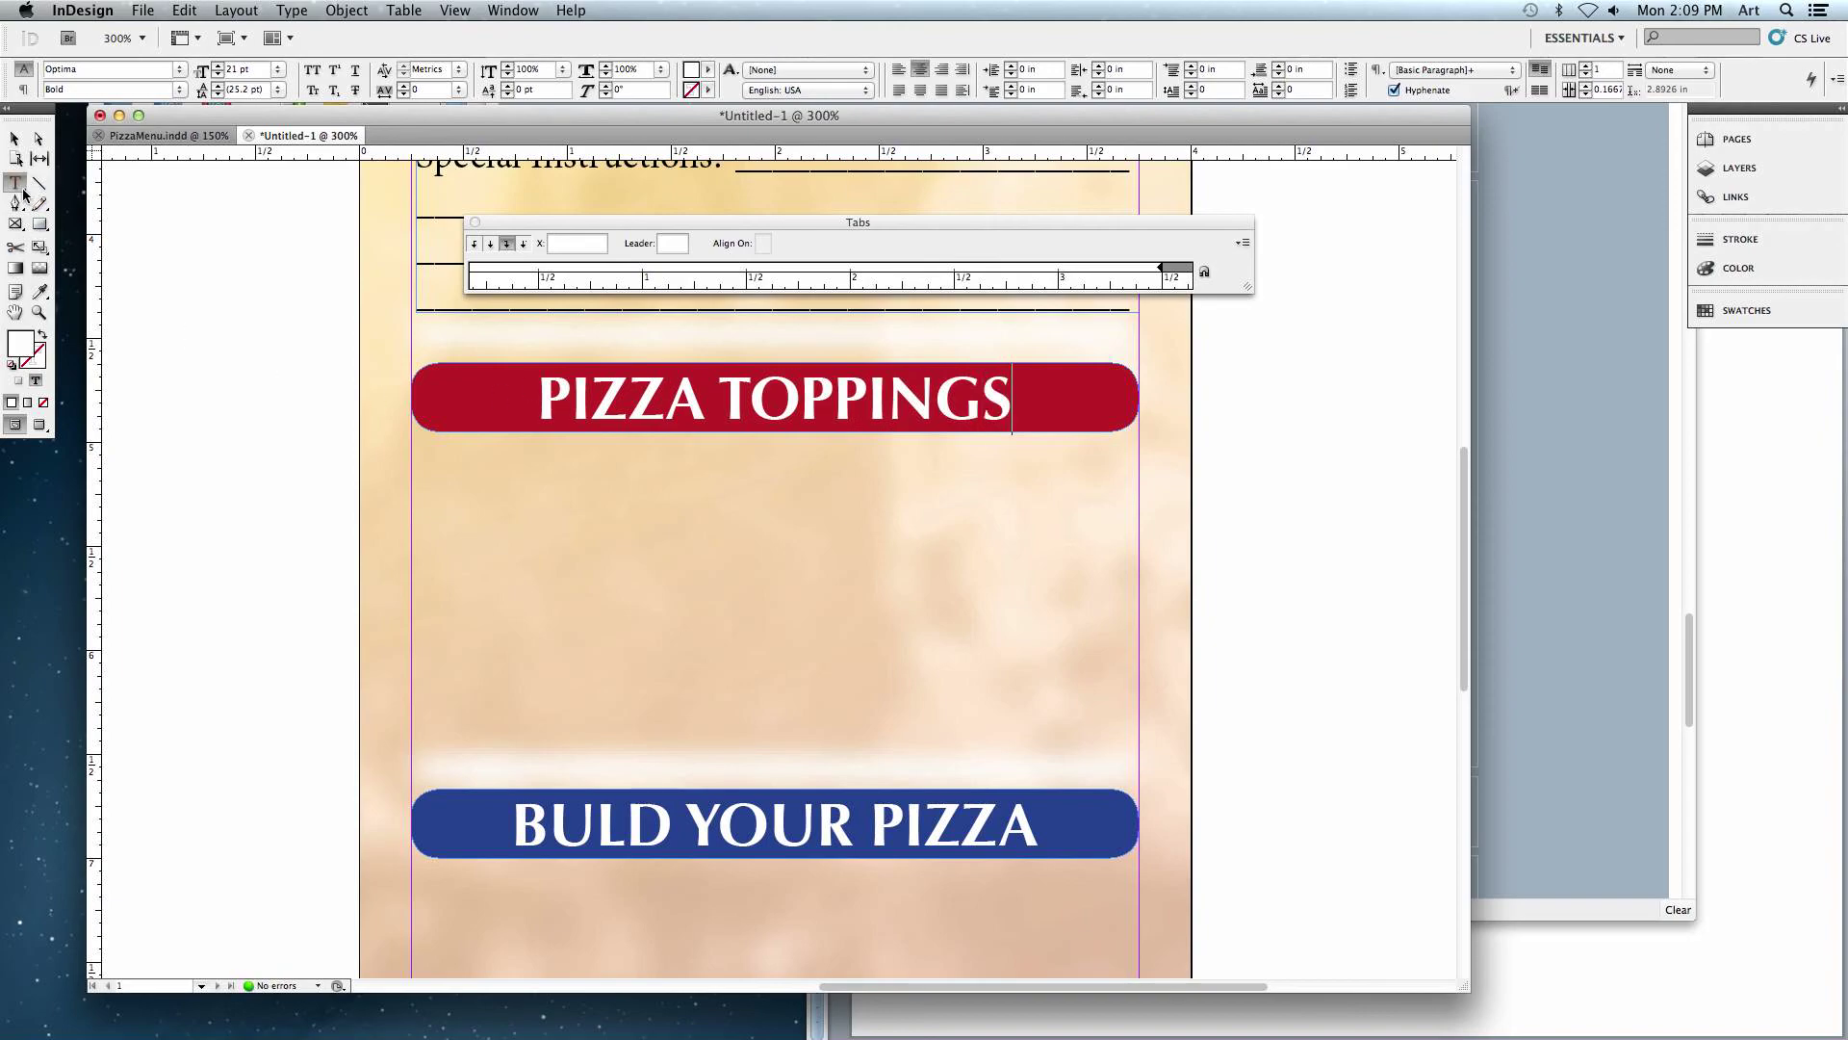
- Add a column-wide text frame between the red and blue headings reading "Add your favorite toppings for $0.50 extra"
{"action": "left_click_drag", "start_coordinate": [421, 456], "coordinate": [1138, 752]}
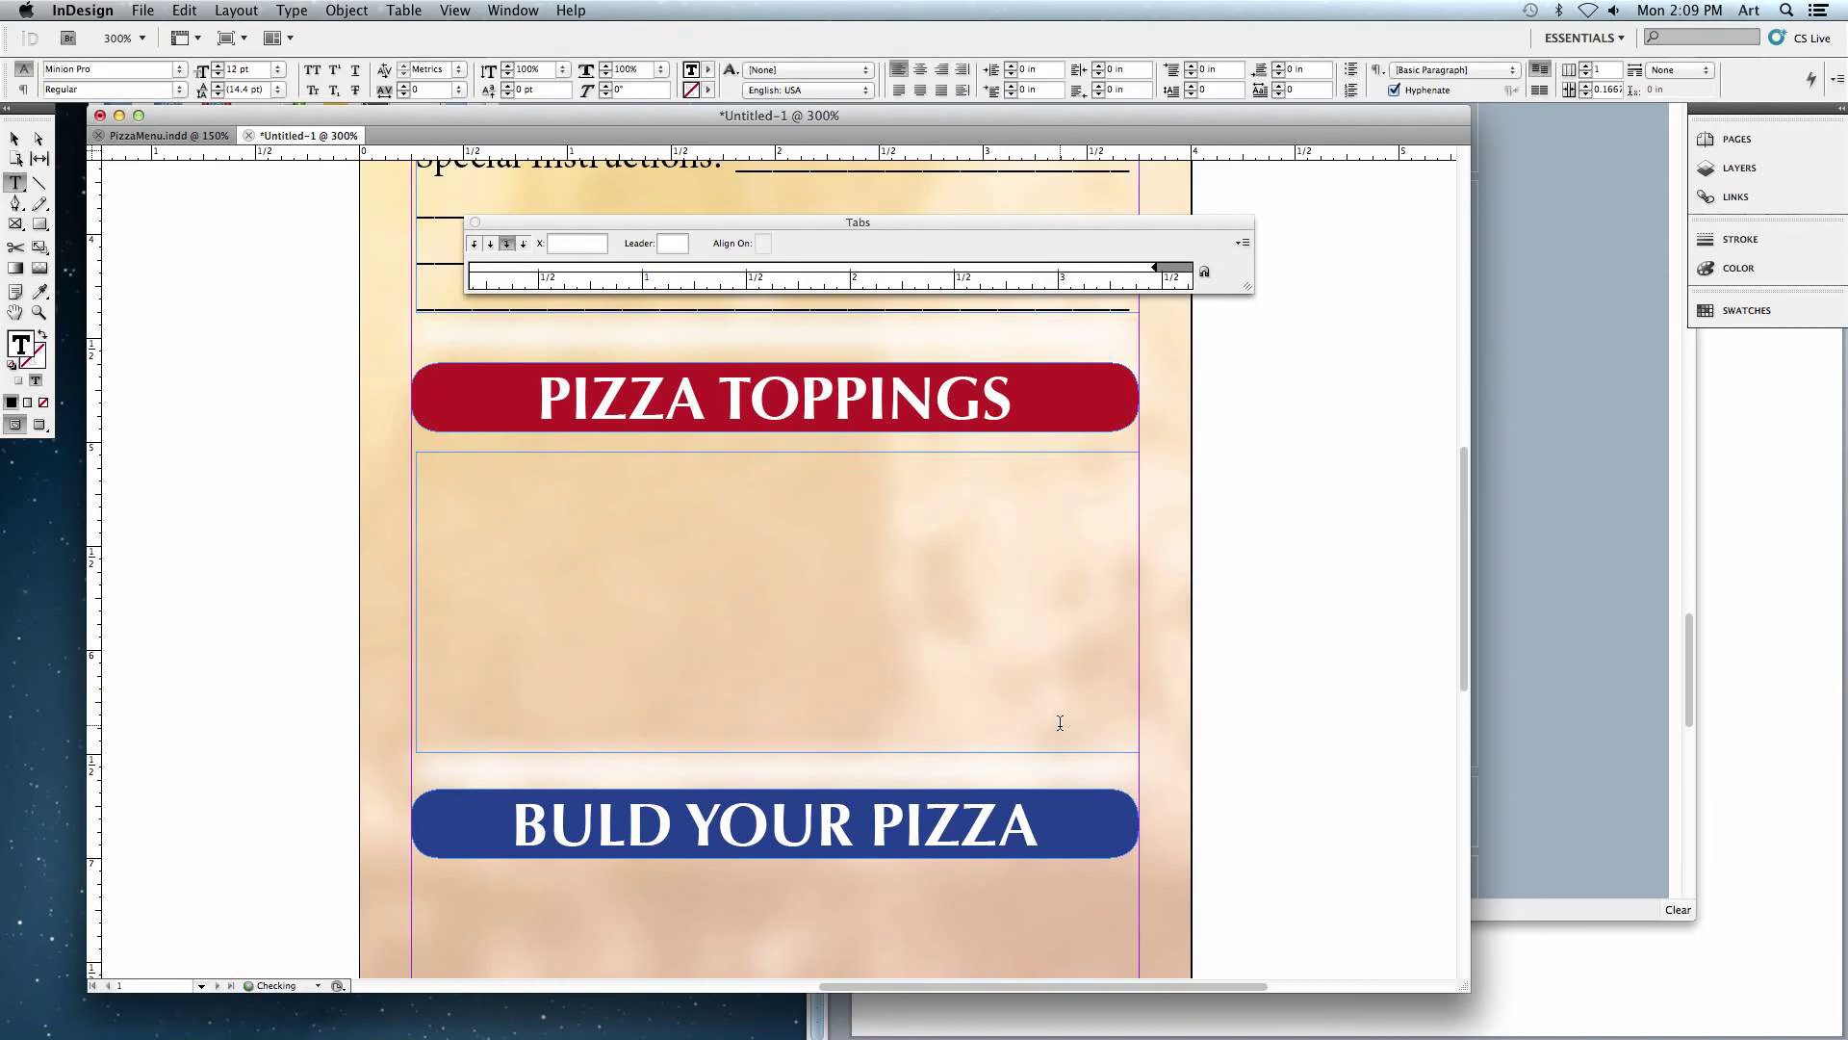
{"action": "type", "text": "ADD Y"}
{"action": "key", "text": "BackSpace"}
{"action": "key", "text": "BackSpace"}
{"action": "key", "text": "BackSpace"}
{"action": "key", "text": "BackSpace"}
{"action": "type", "text": "dd your favorite toppings for "}
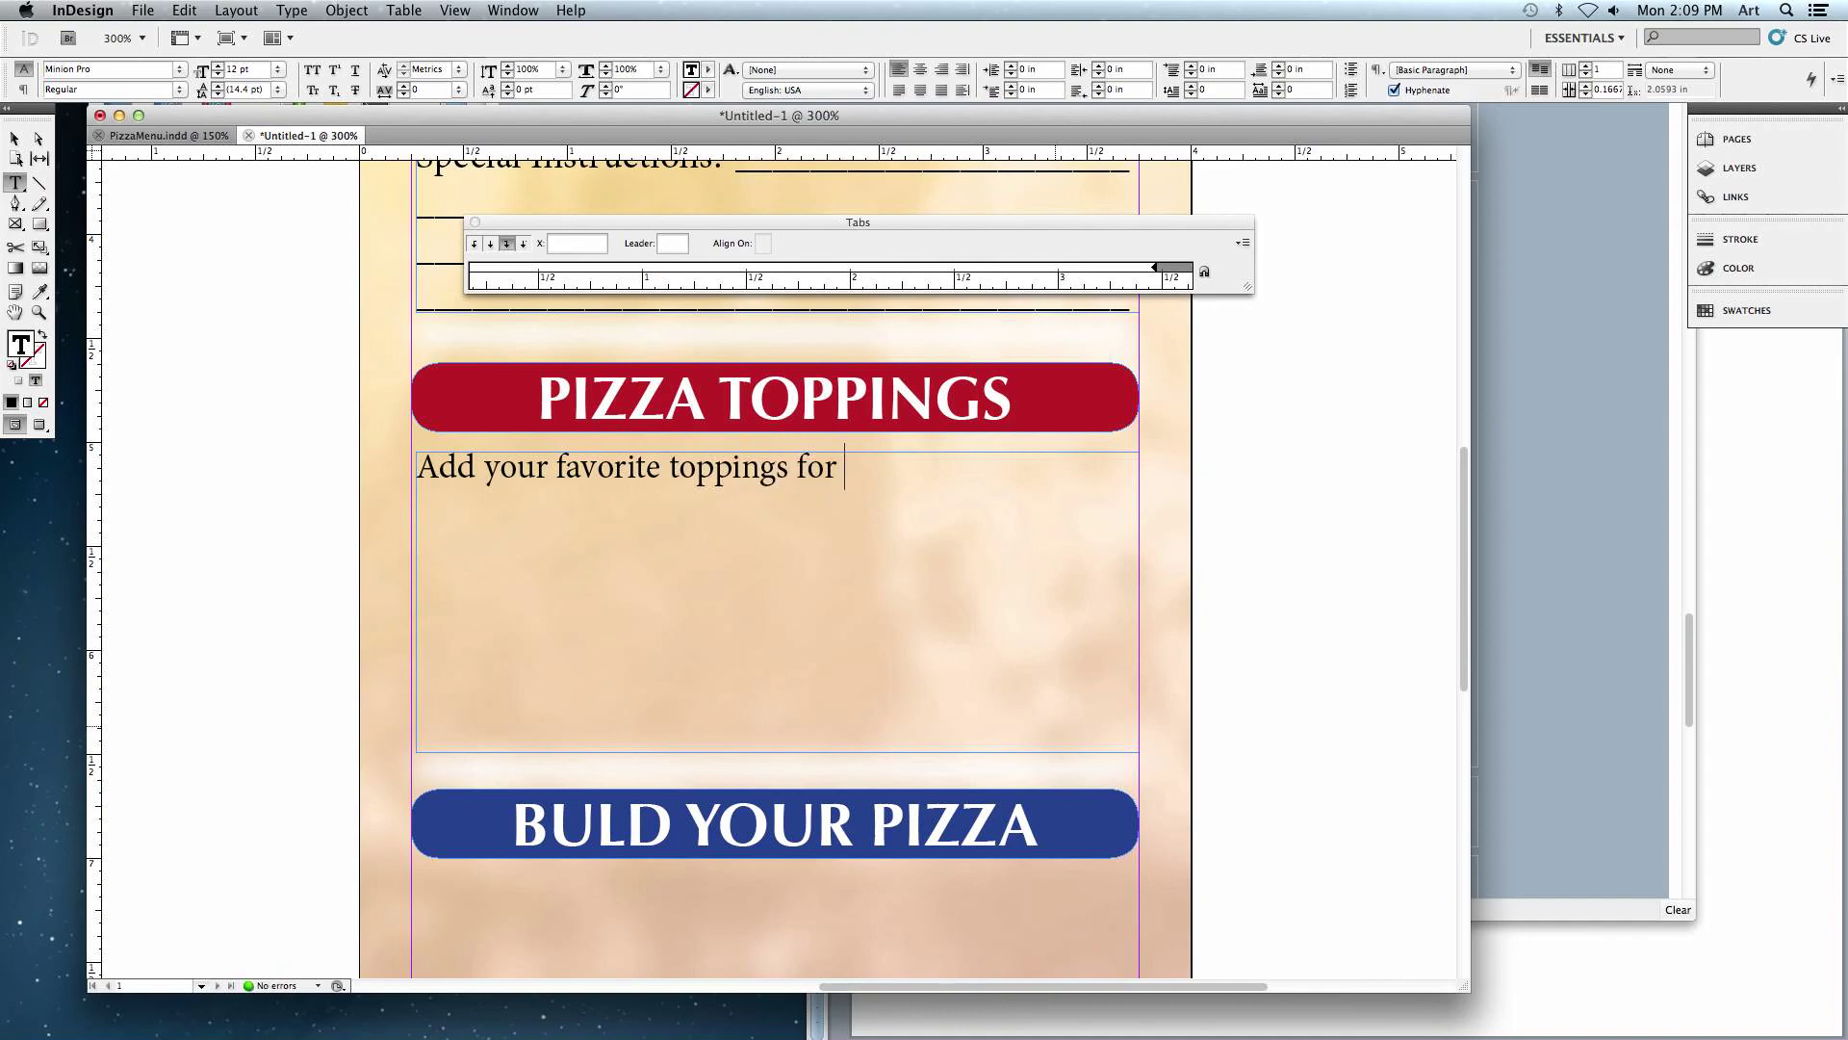
{"action": "type", "text": "$0.50 eaxtra"}
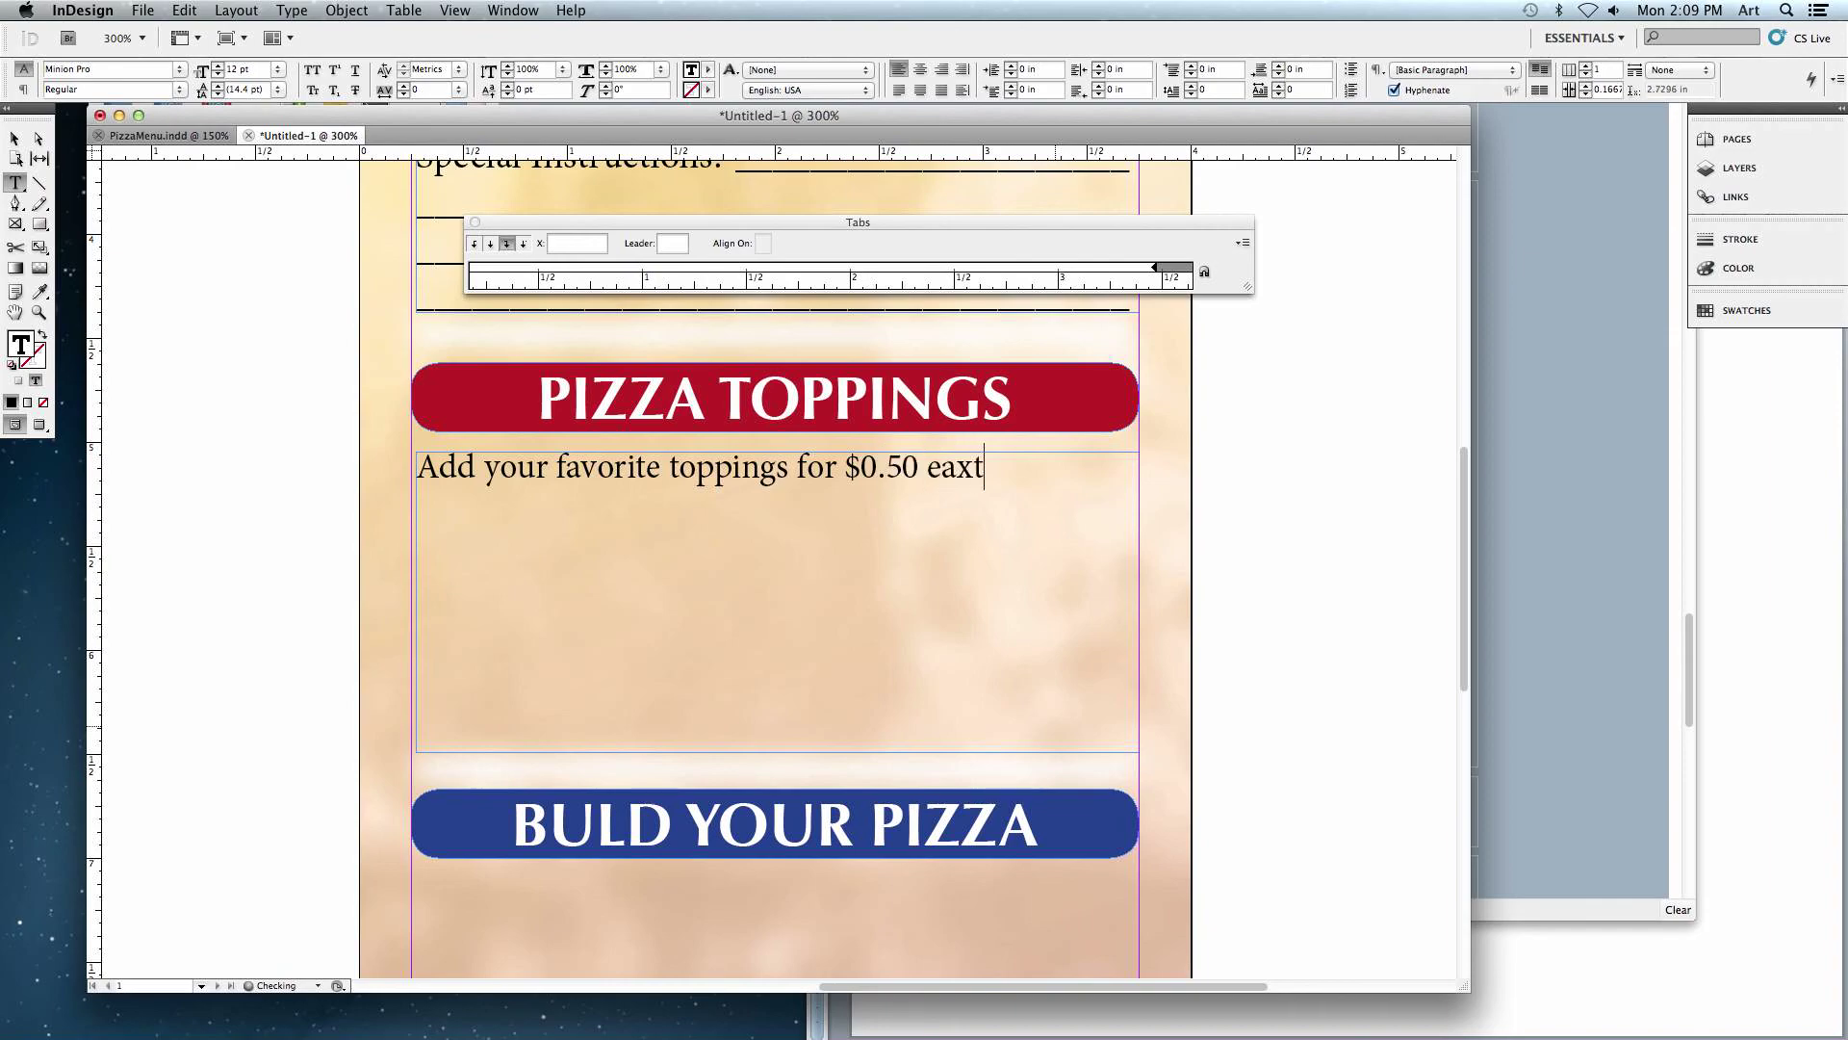
{"action": "key", "text": "BackSpace"}
{"action": "key", "text": "BackSpace"}
{"action": "key", "text": "BackSpace"}
{"action": "key", "text": "BackSpace"}
{"action": "key", "text": "BackSpace"}
{"action": "type", "text": "xtra"}
- Center the favorite toppings line and set its font size to 9 pt
{"action": "key", "text": "super+a"}
{"action": "key", "text": "super+shift+c"}
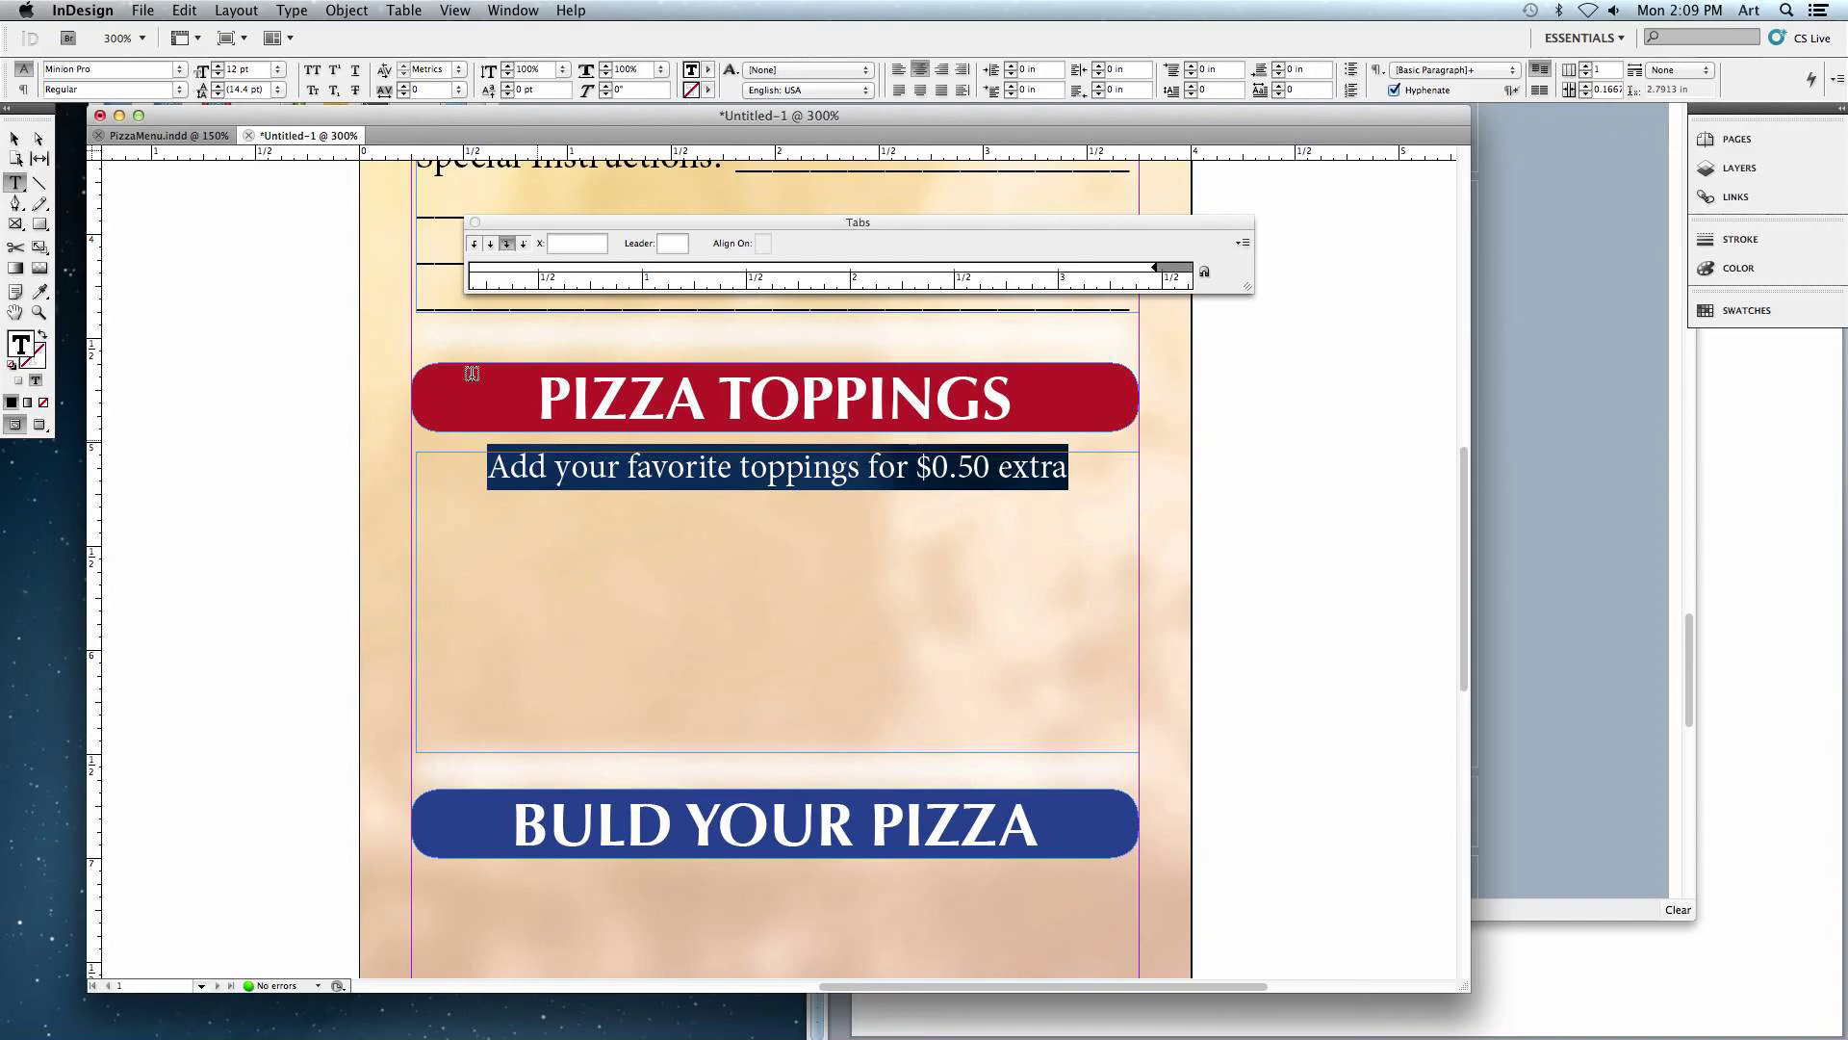
{"action": "left_click", "coordinate": [252, 65]}
{"action": "type", "text": "9"}
{"action": "key", "text": "Return"}
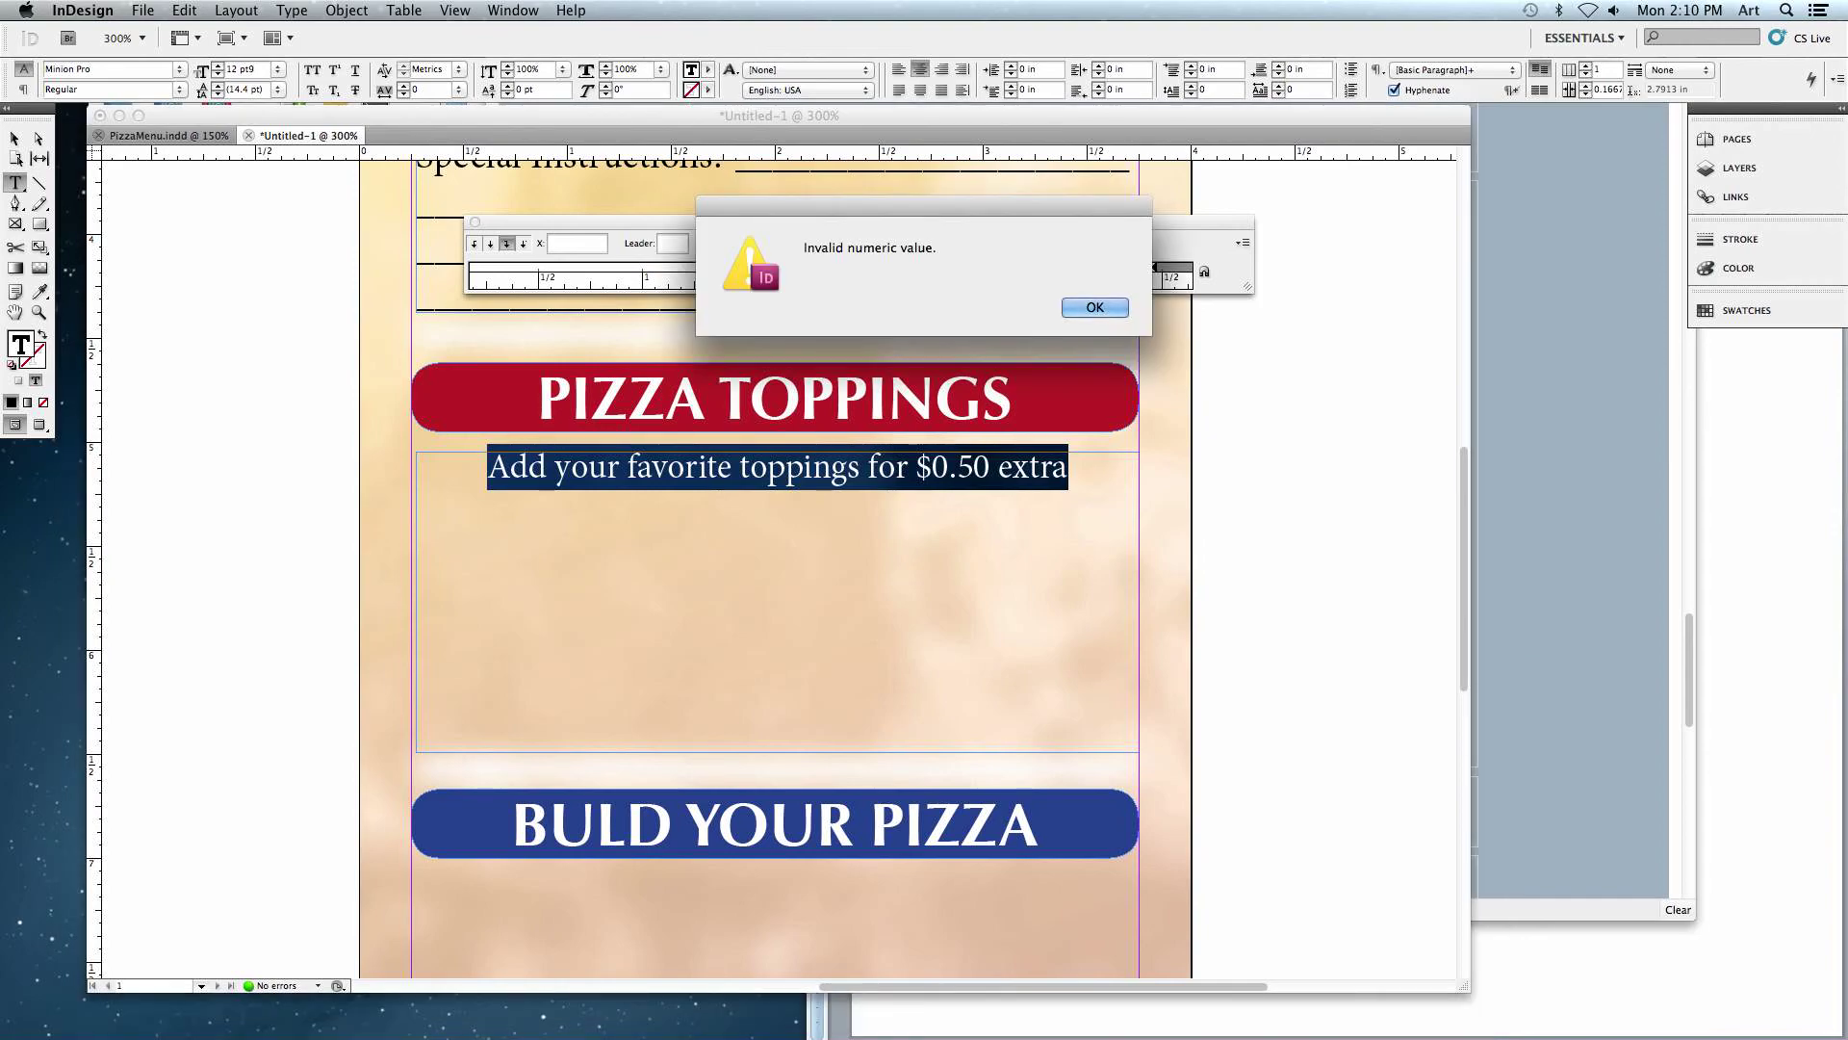
{"action": "key", "text": "Return"}
{"action": "type", "text": "9"}
{"action": "key", "text": "Return"}
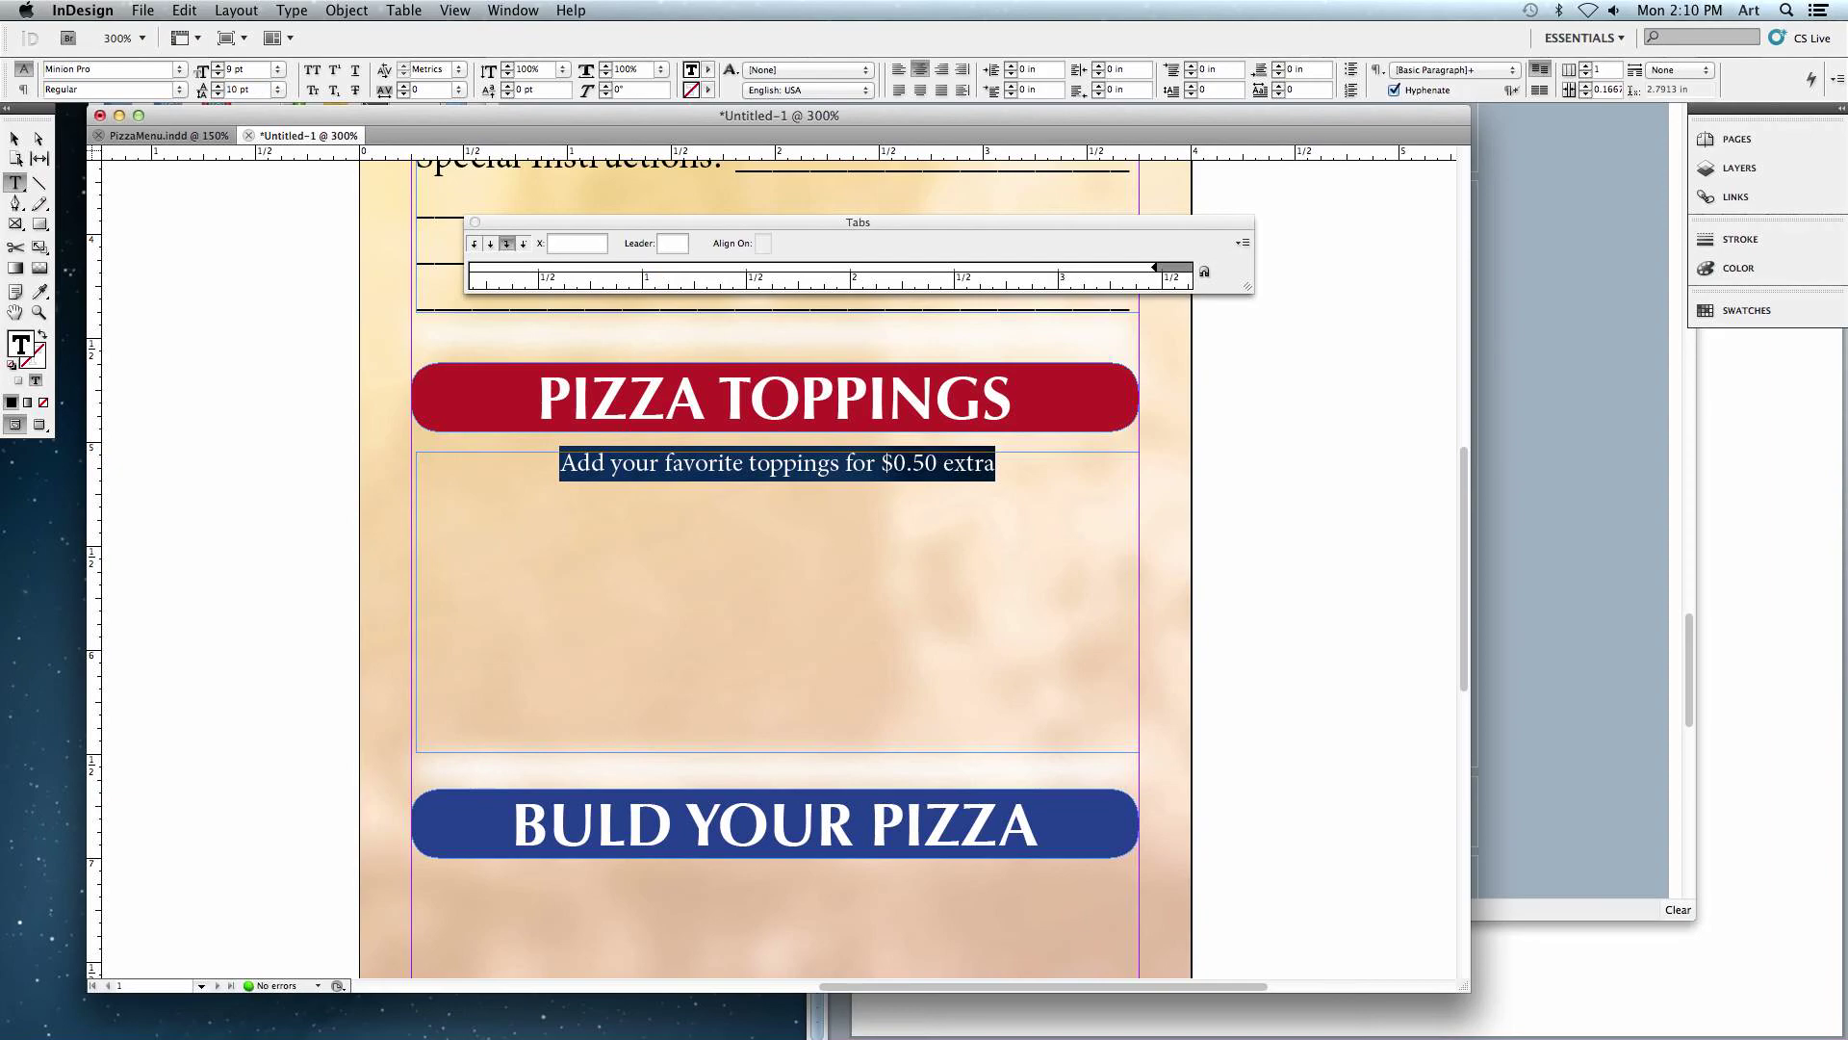
- Below the favorite toppings line, add a left-aligned, tab-separated row with Green Peppers, Onion and Sausage, leaving a blank line above
{"action": "left_click", "coordinate": [1055, 468]}
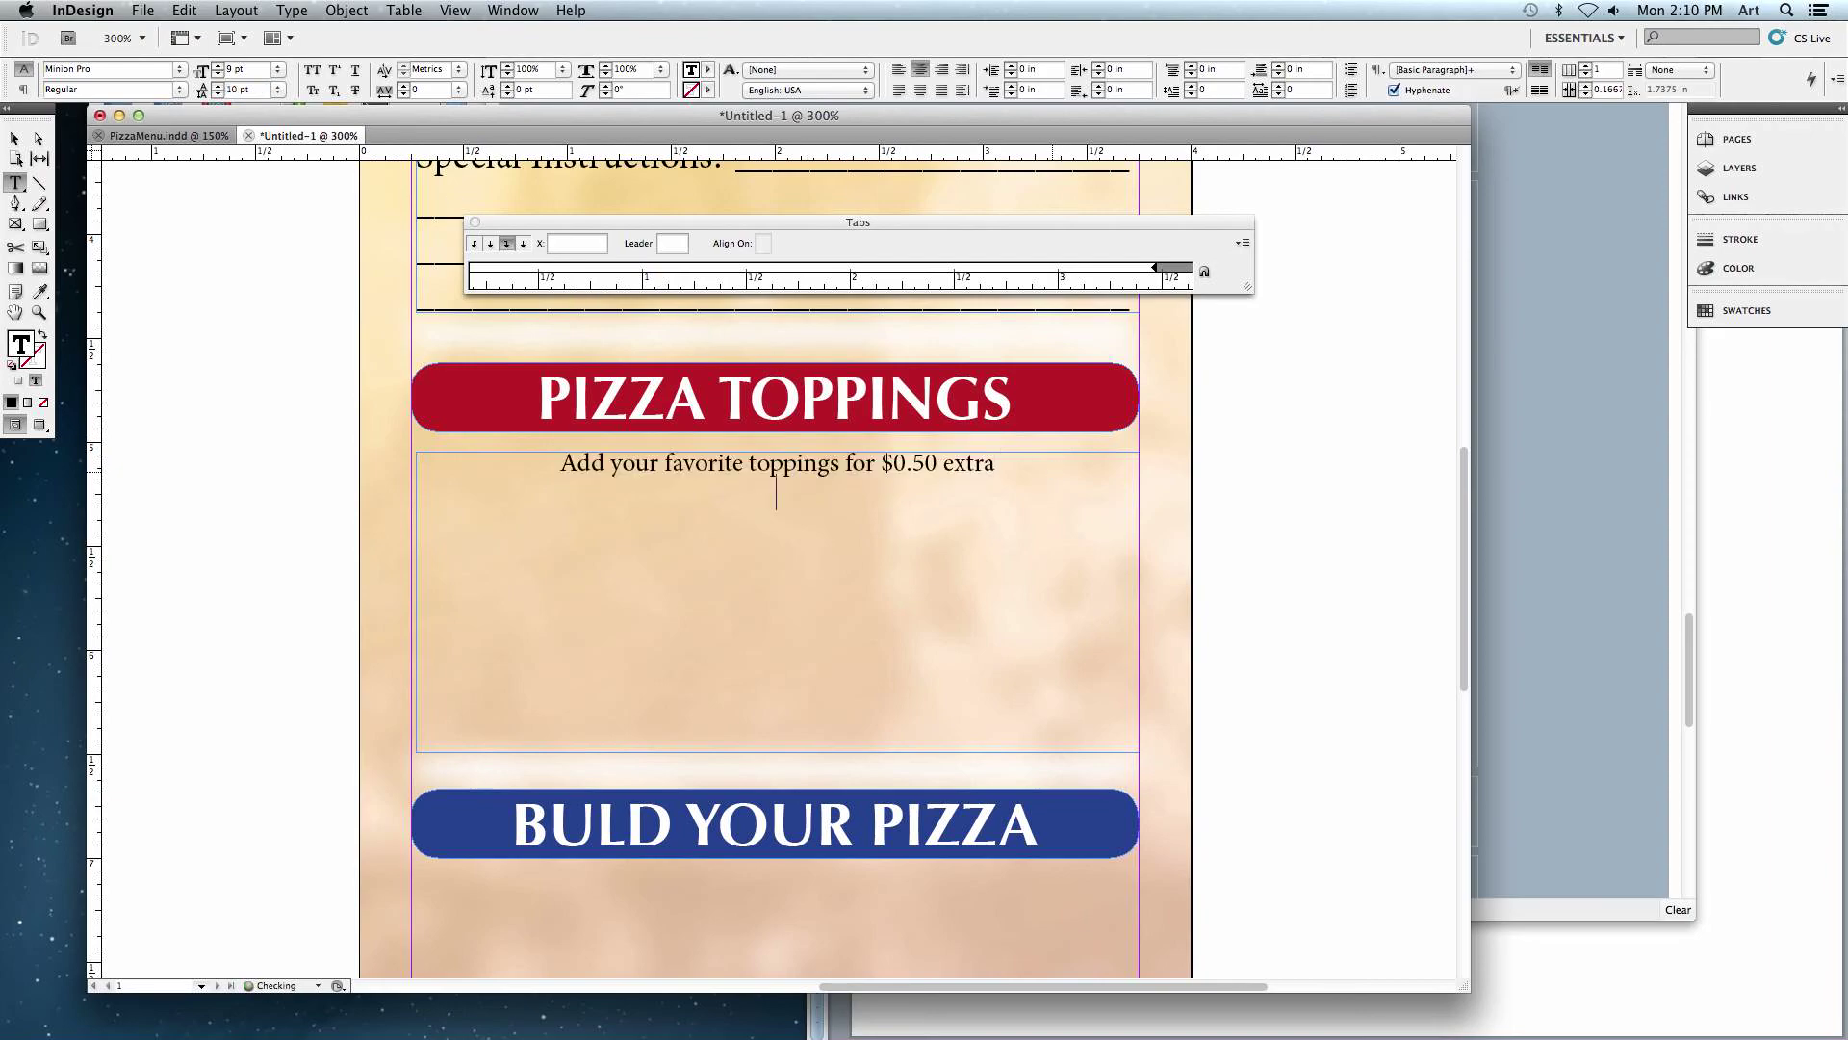
{"action": "key", "text": "Return"}
{"action": "left_click", "coordinate": [899, 71]}
{"action": "type", "text": "s"}
{"action": "left_click_drag", "start_coordinate": [432, 528], "coordinate": [405, 540]}
{"action": "key", "text": "Tab"}
{"action": "type", "text": "Green Peppers"}
{"action": "key", "text": "Tab"}
{"action": "type", "text": "Onion"}
{"action": "key", "text": "Tab"}
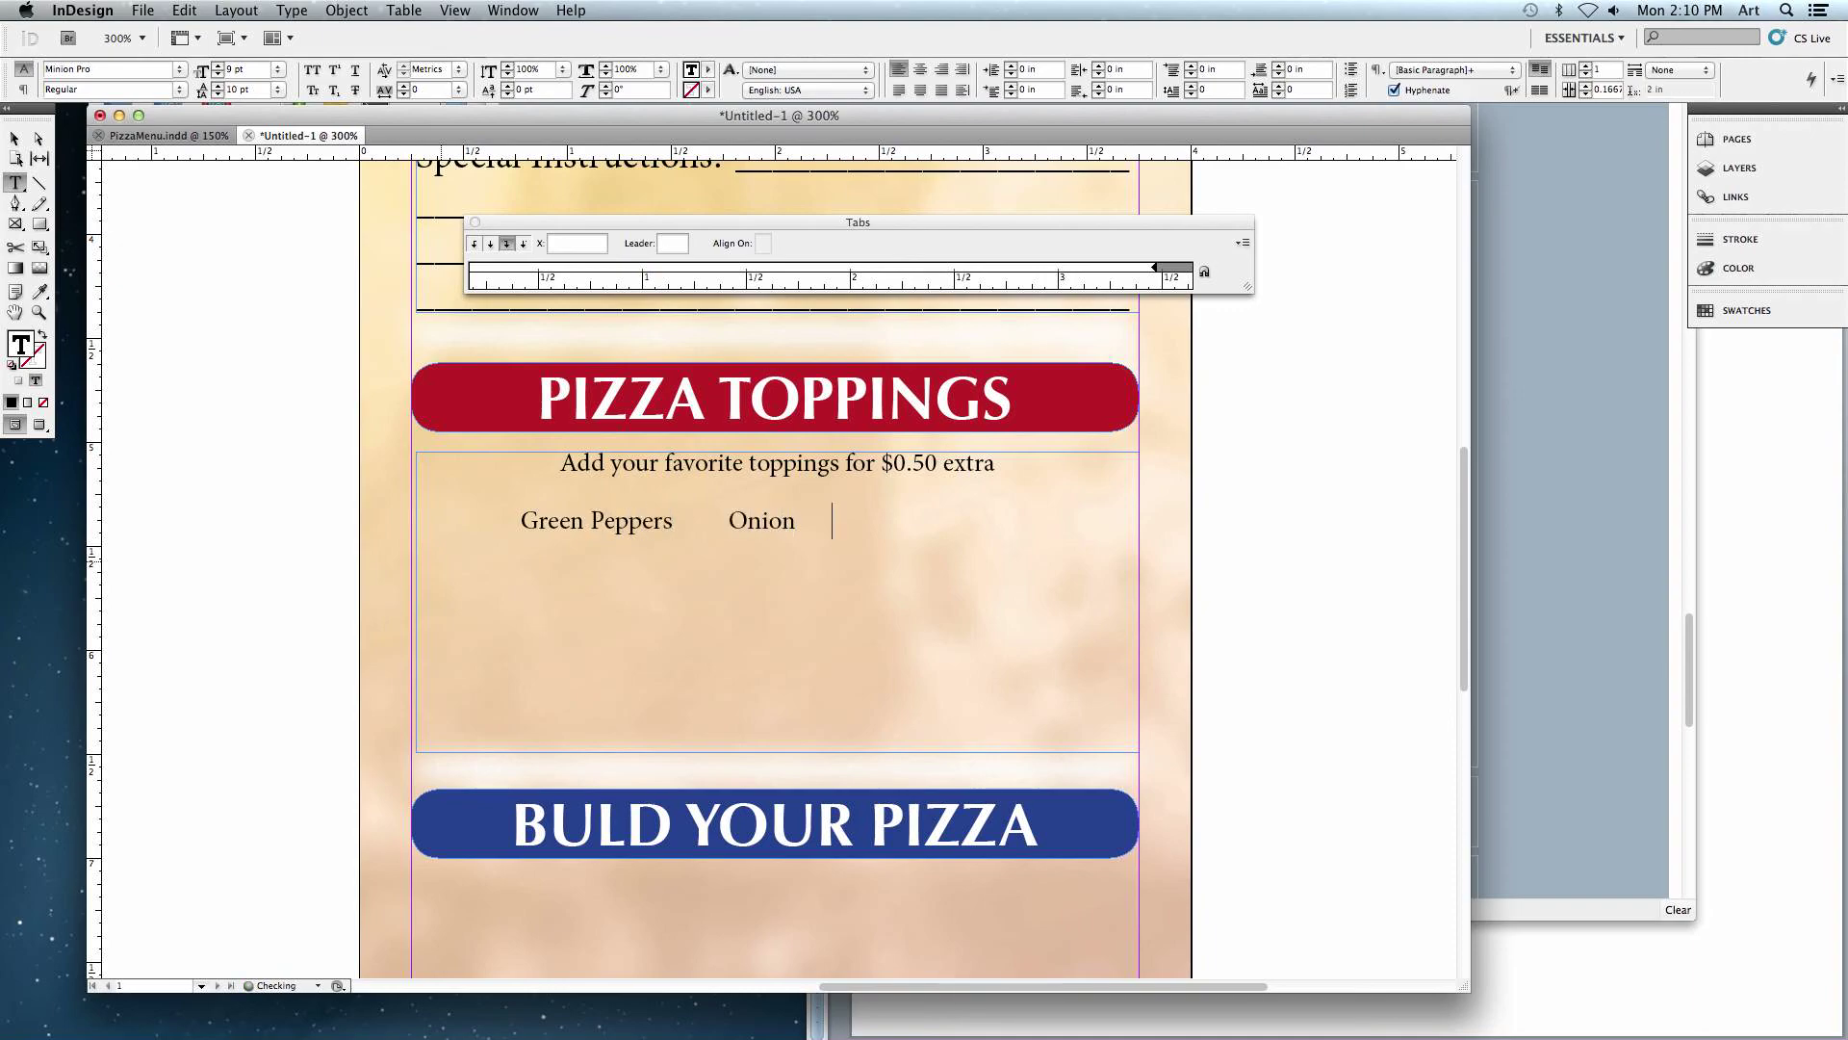
{"action": "type", "text": "Sausage"}
{"action": "key", "text": "Return"}
- Add a second tab-separated toppings row with Black Olives, Italian Sausage and Bacon
{"action": "key", "text": "Tab"}
{"action": "type", "text": "Black Olives"}
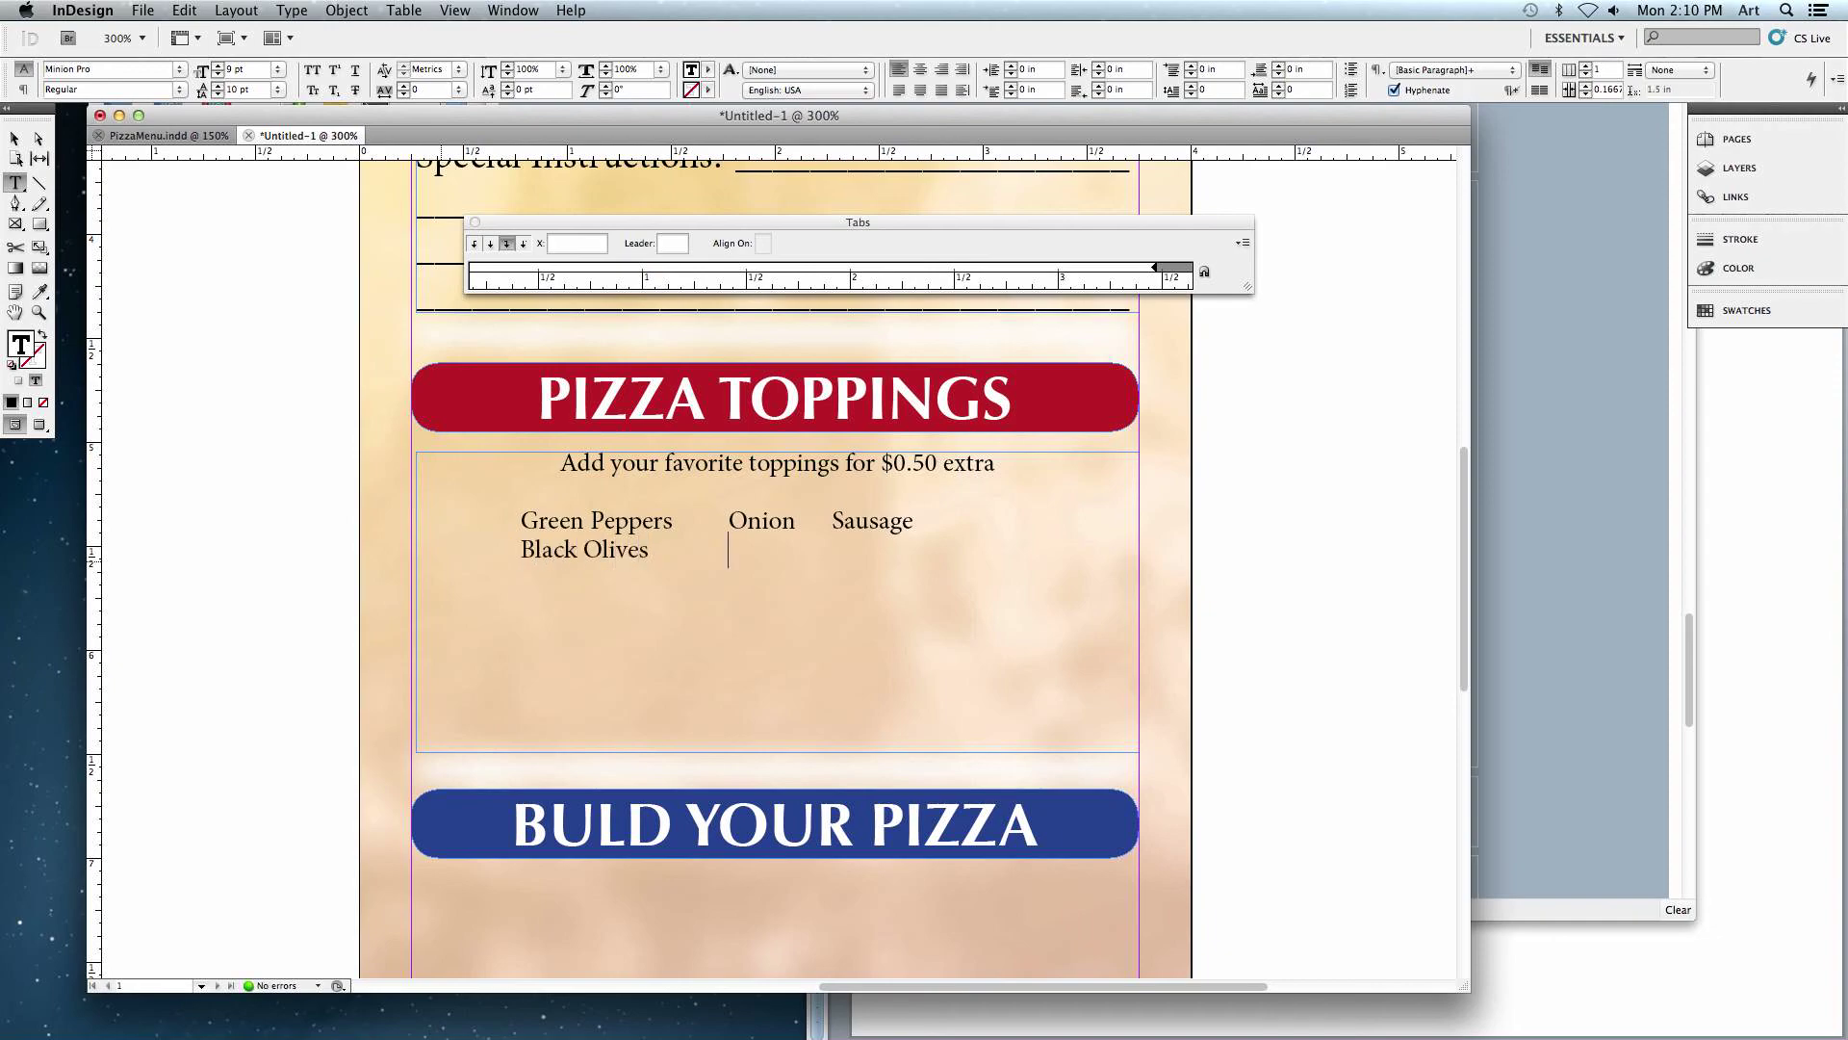
{"action": "key", "text": "Tab"}
{"action": "type", "text": "Italian Sausage"}
{"action": "key", "text": "Tab"}
{"action": "type", "text": "Bacon"}
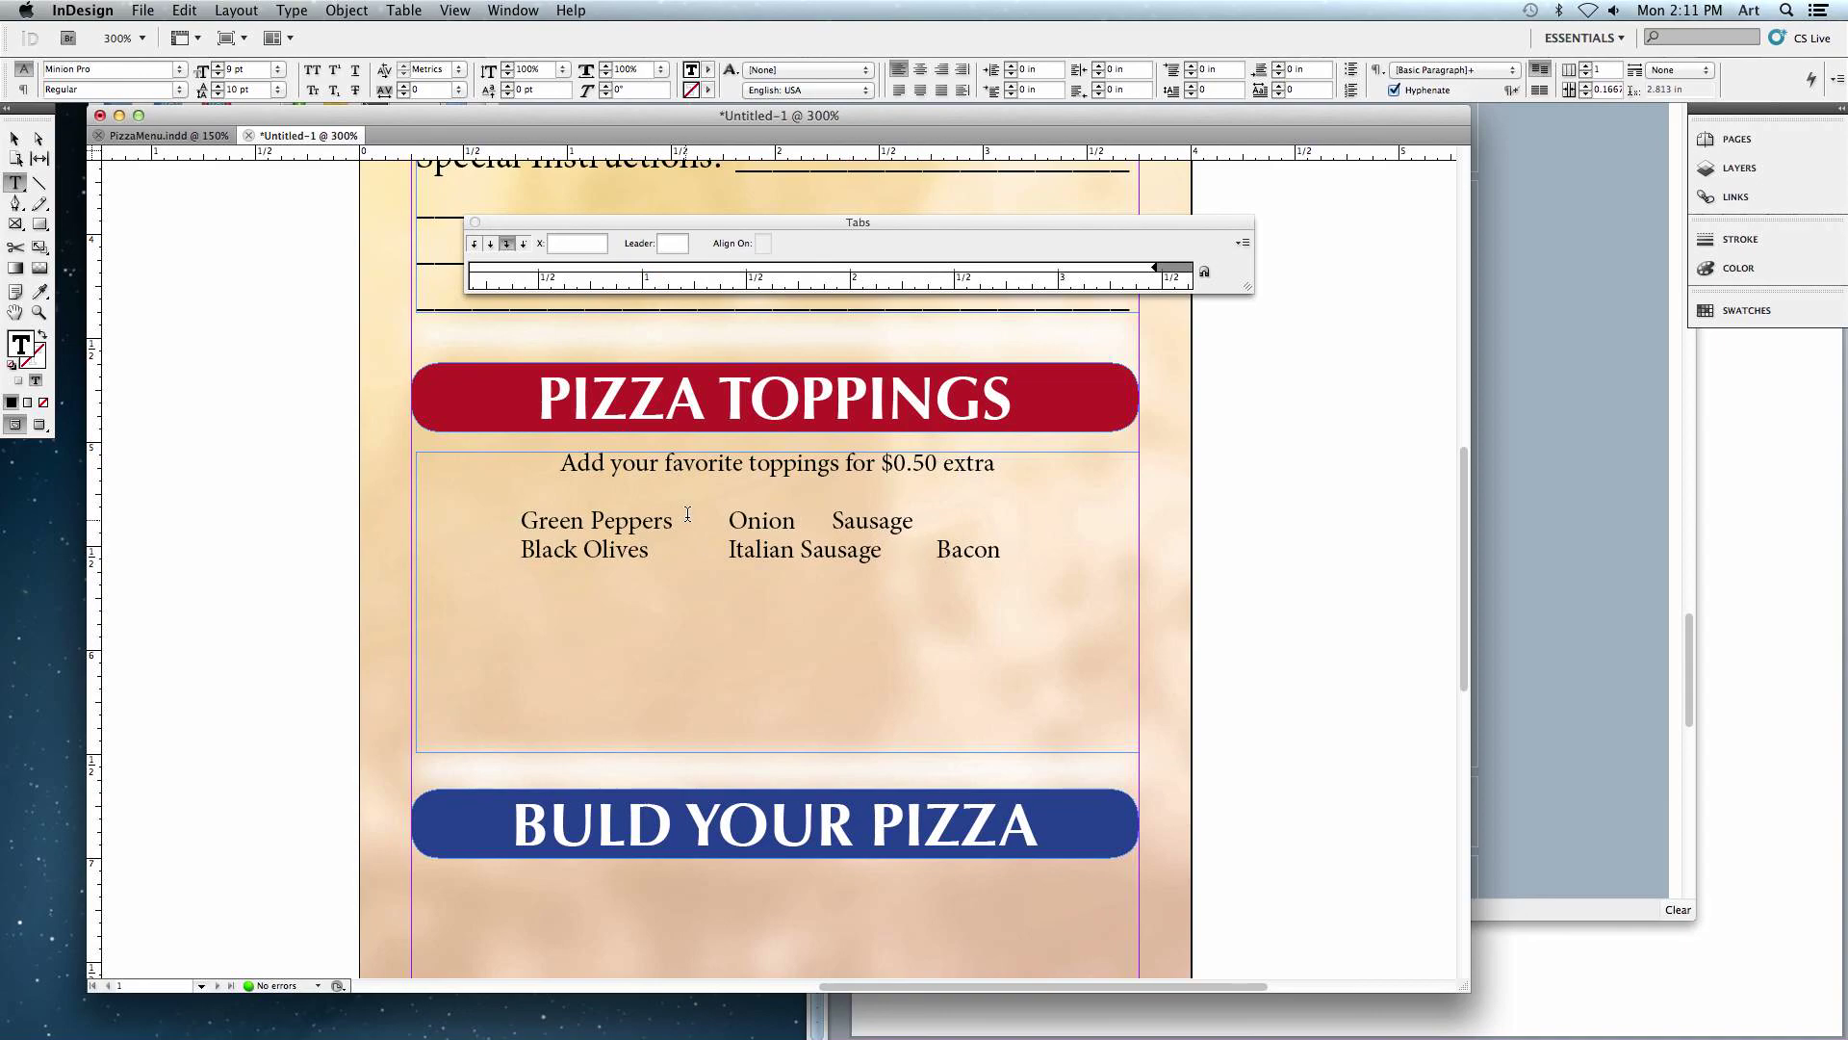
- Set center-justified tab stops at 0.625 in, 1.75 in and 2.875 in for both toppings rows
{"action": "left_click_drag", "start_coordinate": [989, 552], "coordinate": [408, 511]}
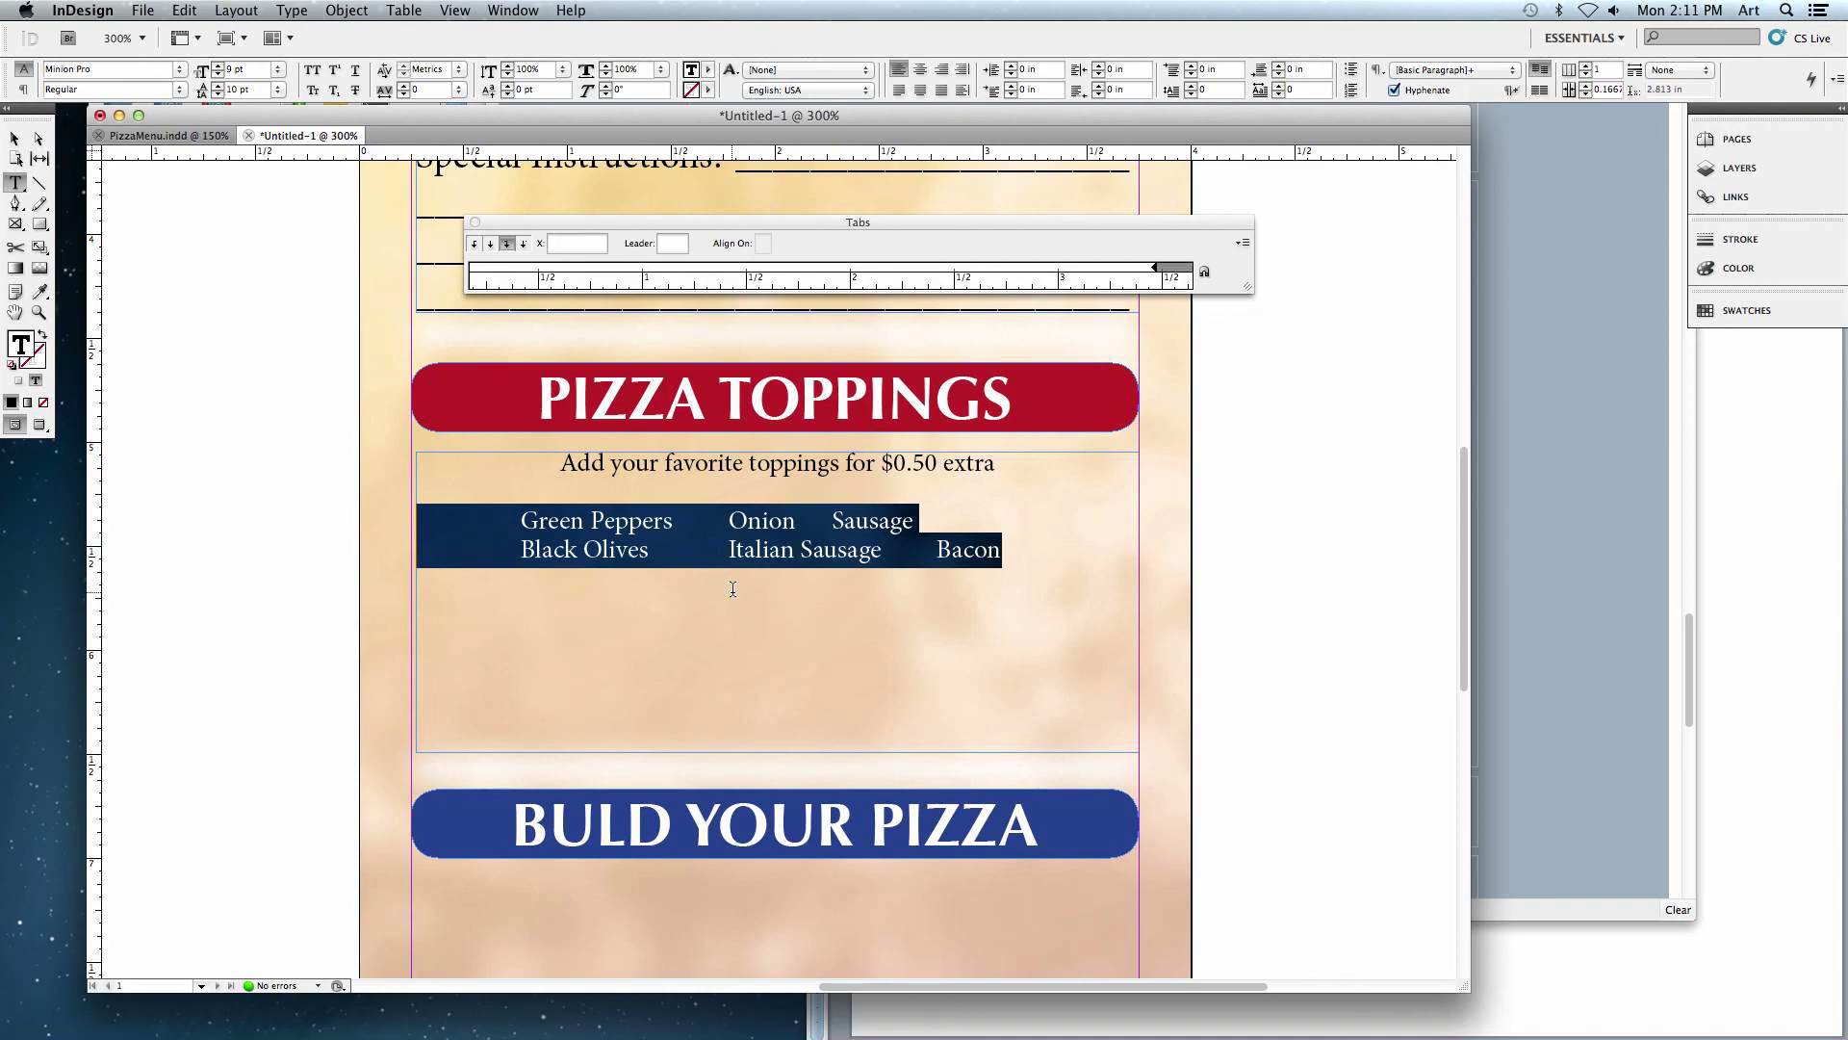
{"action": "left_click", "coordinate": [490, 247]}
{"action": "mouse_move", "coordinate": [544, 272]}
{"action": "left_mouse_down"}
{"action": "mouse_move", "coordinate": [620, 271]}
{"action": "mouse_move", "coordinate": [563, 268]}
{"action": "left_mouse_up"}
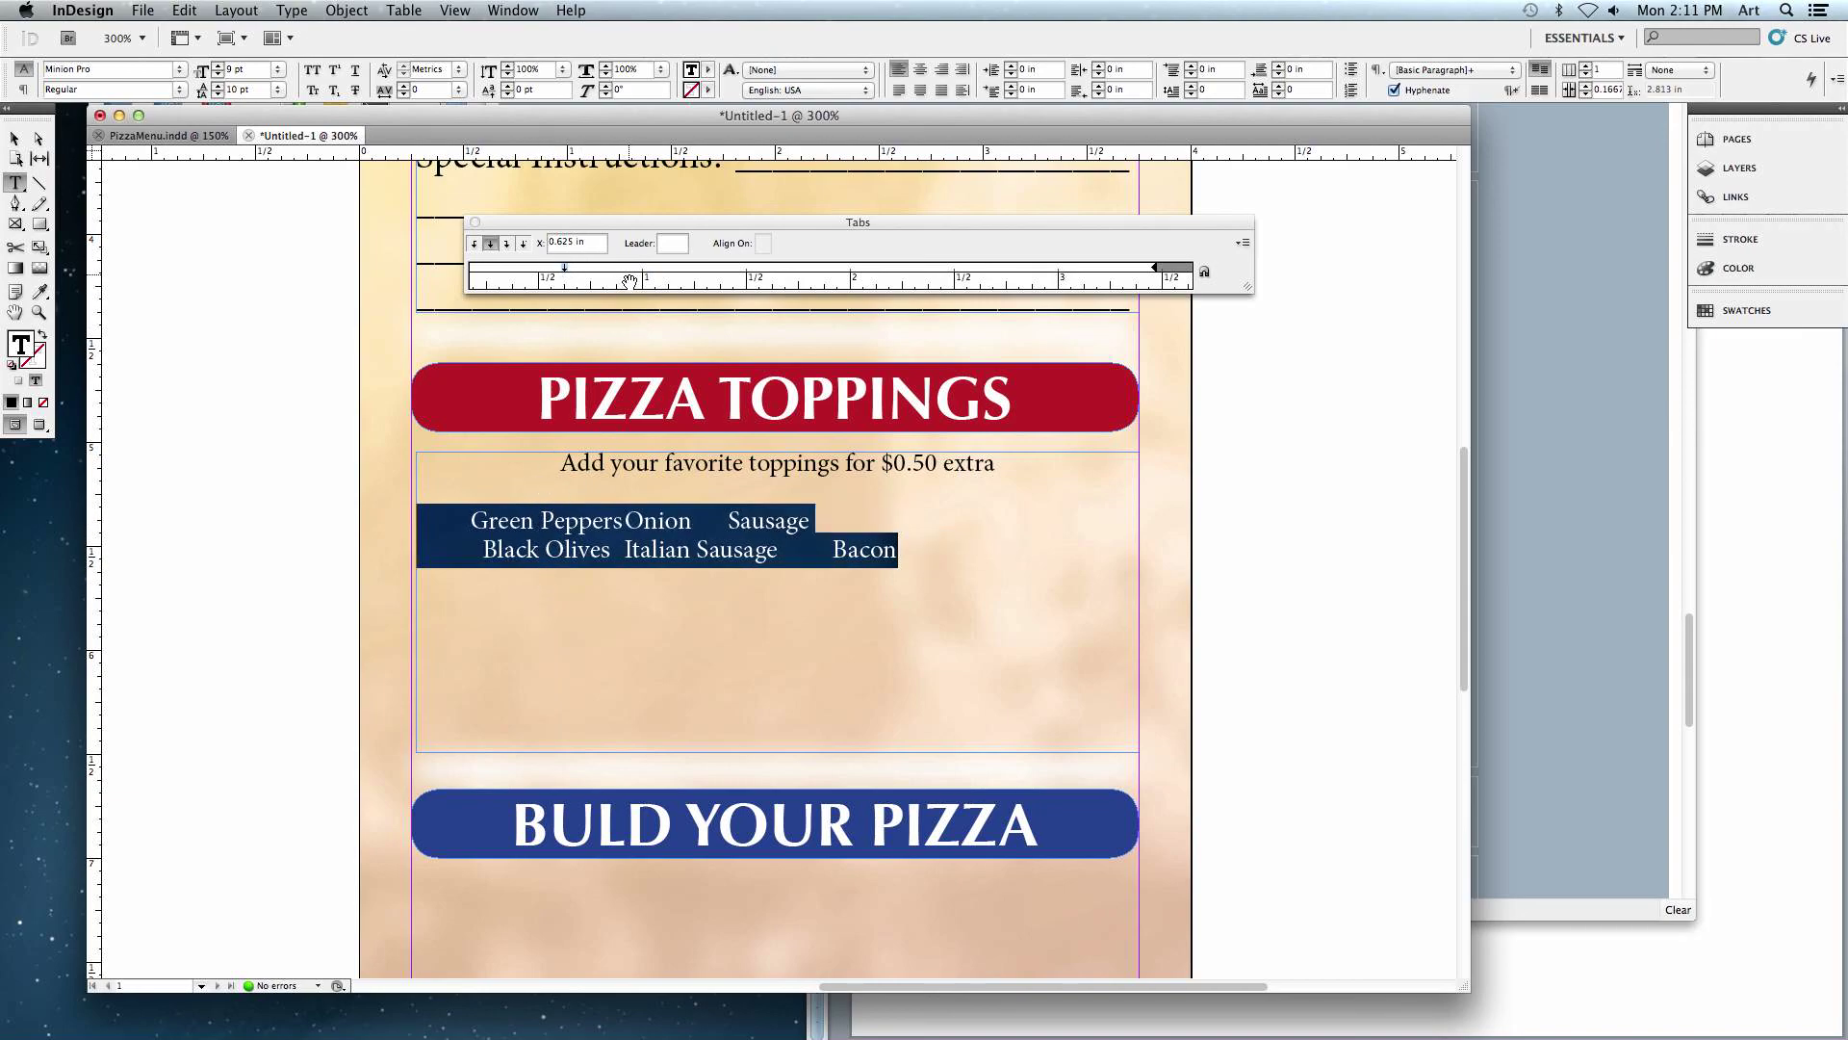
{"action": "left_click_drag", "start_coordinate": [650, 269], "coordinate": [811, 273]}
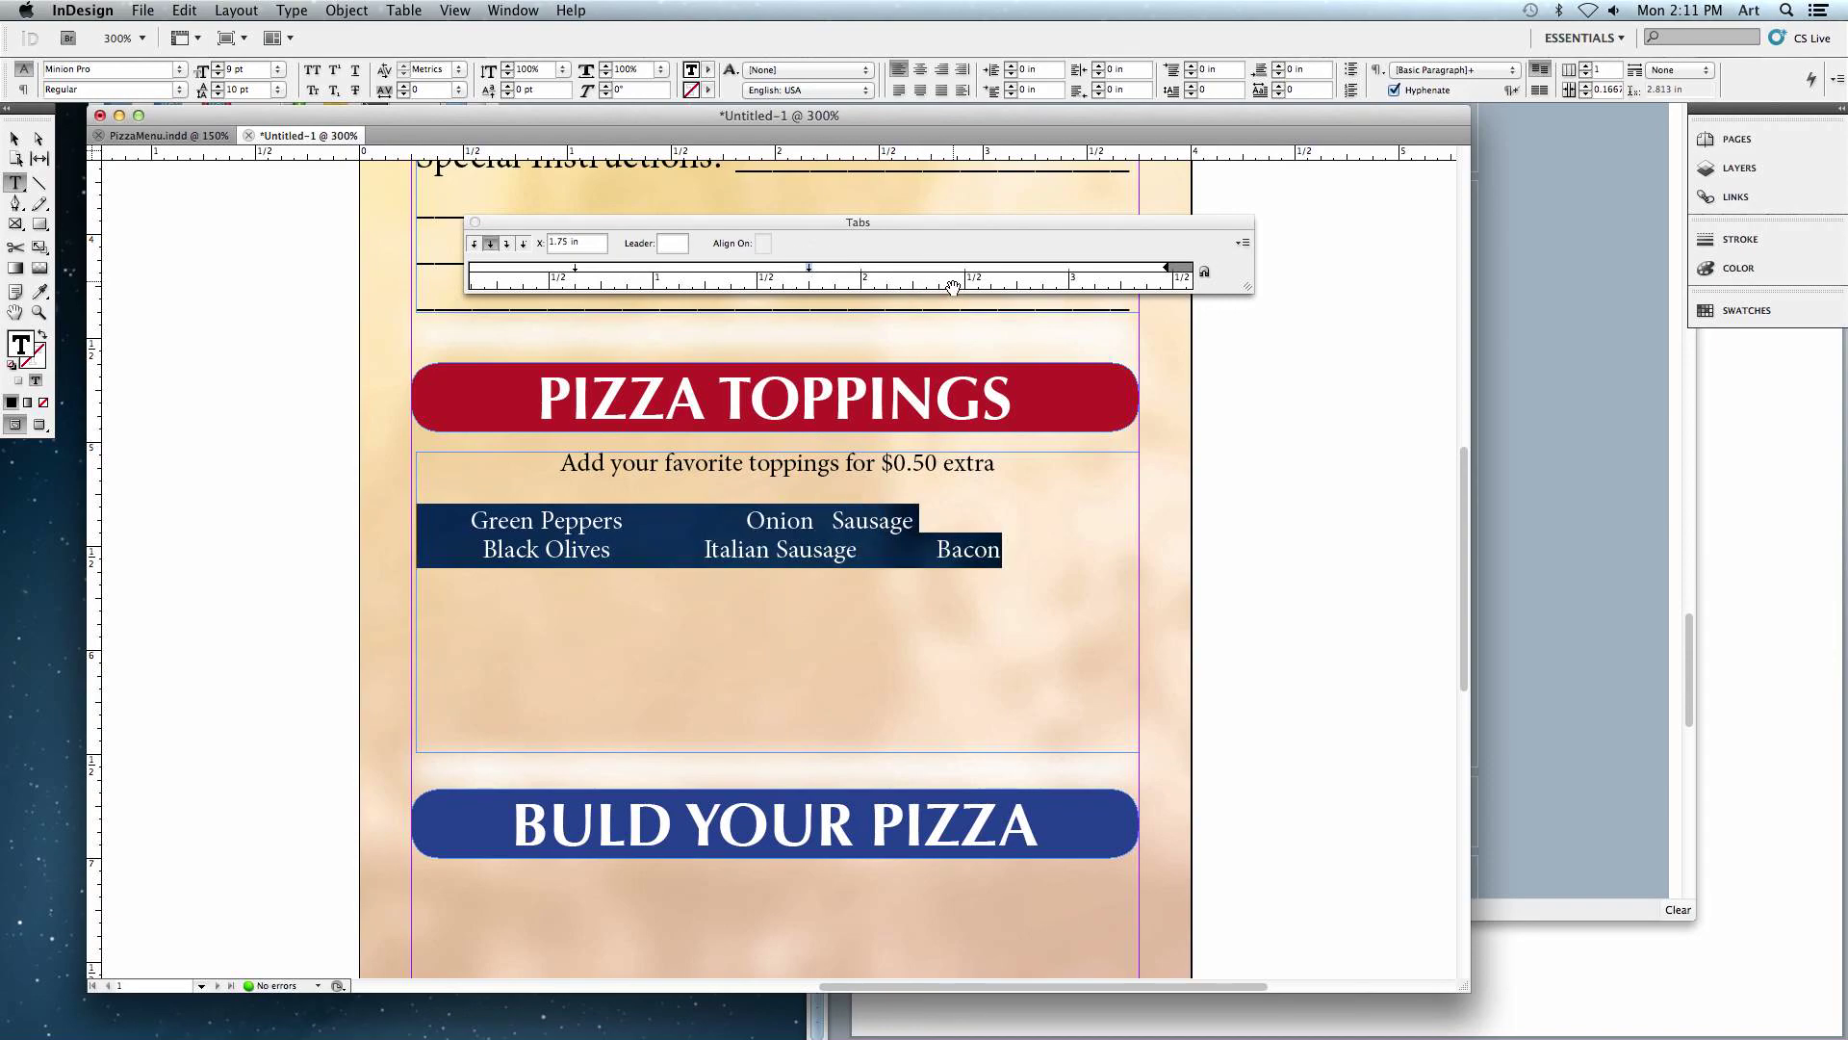
{"action": "mouse_move", "coordinate": [1060, 269]}
{"action": "left_mouse_down"}
{"action": "mouse_move", "coordinate": [1121, 270]}
{"action": "mouse_move", "coordinate": [1046, 272]}
{"action": "left_mouse_up"}
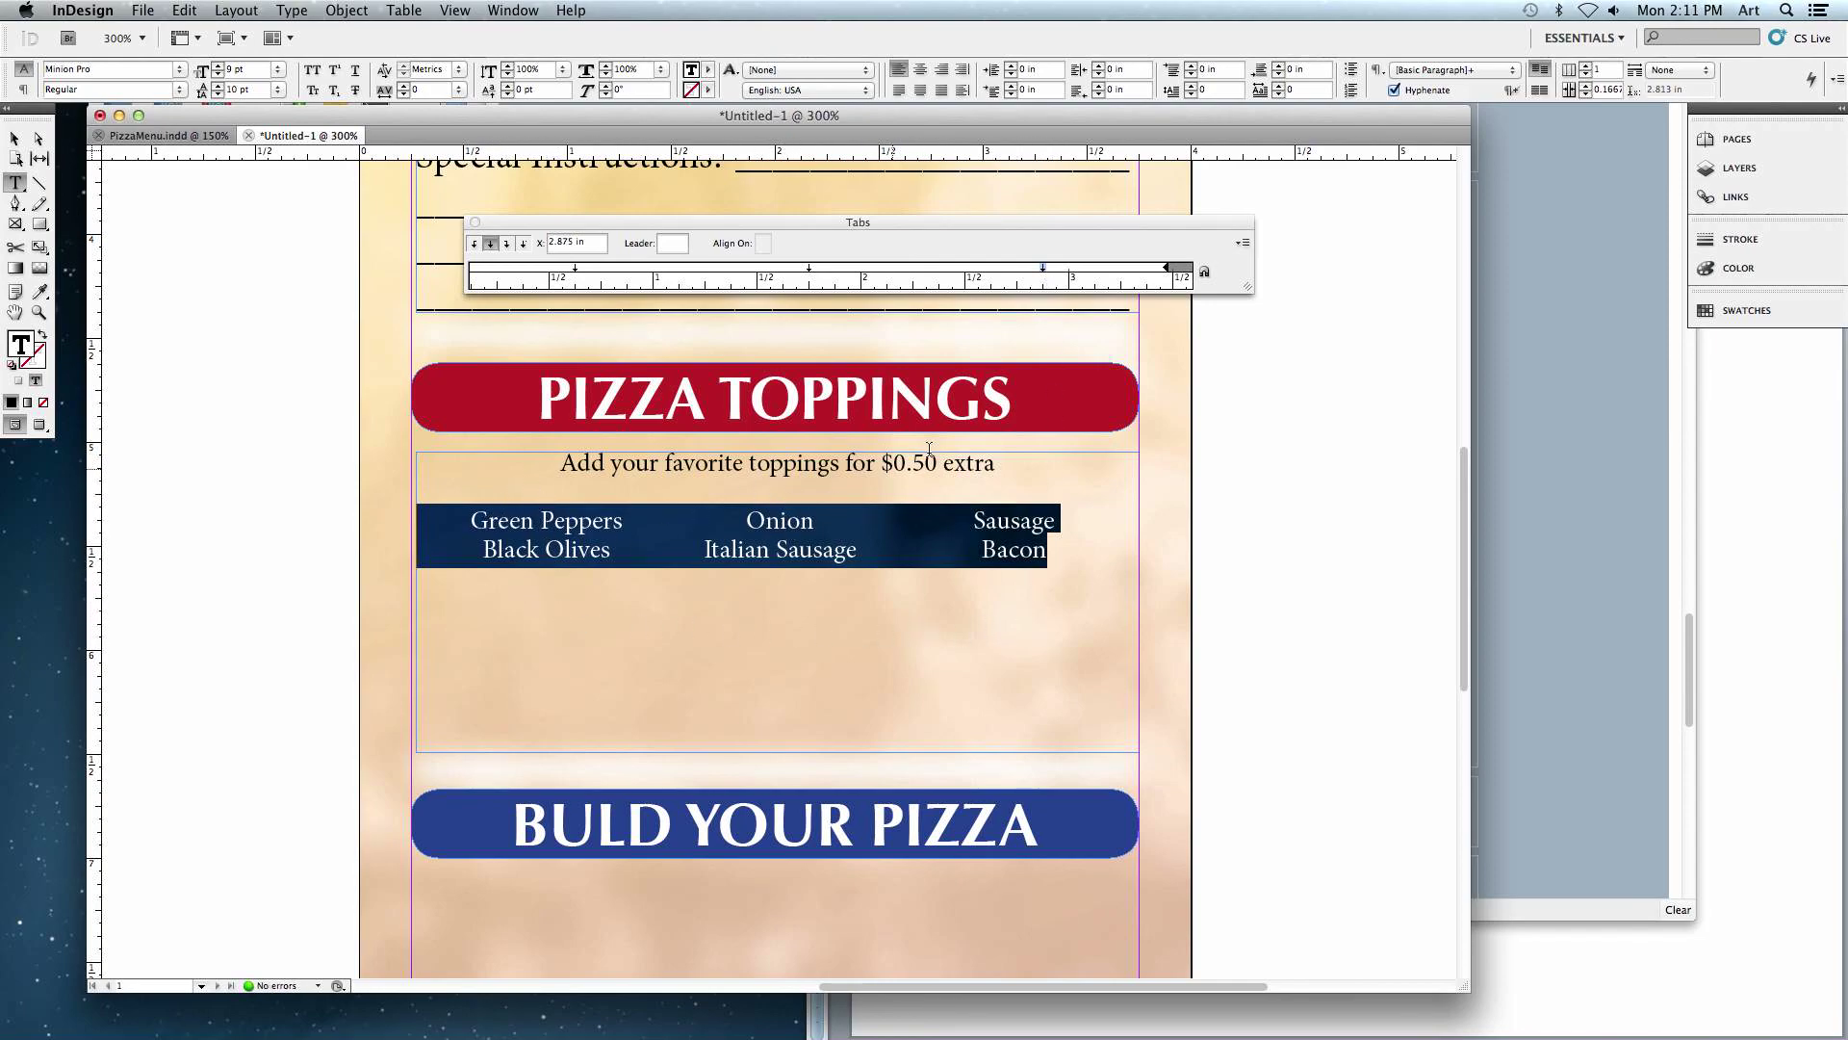
- Add a third toppings row with Roma Tomatoes, Pineapple and Grilled Chicken
{"action": "left_click", "coordinate": [1059, 544]}
{"action": "key", "text": "Return"}
{"action": "key", "text": "Tab"}
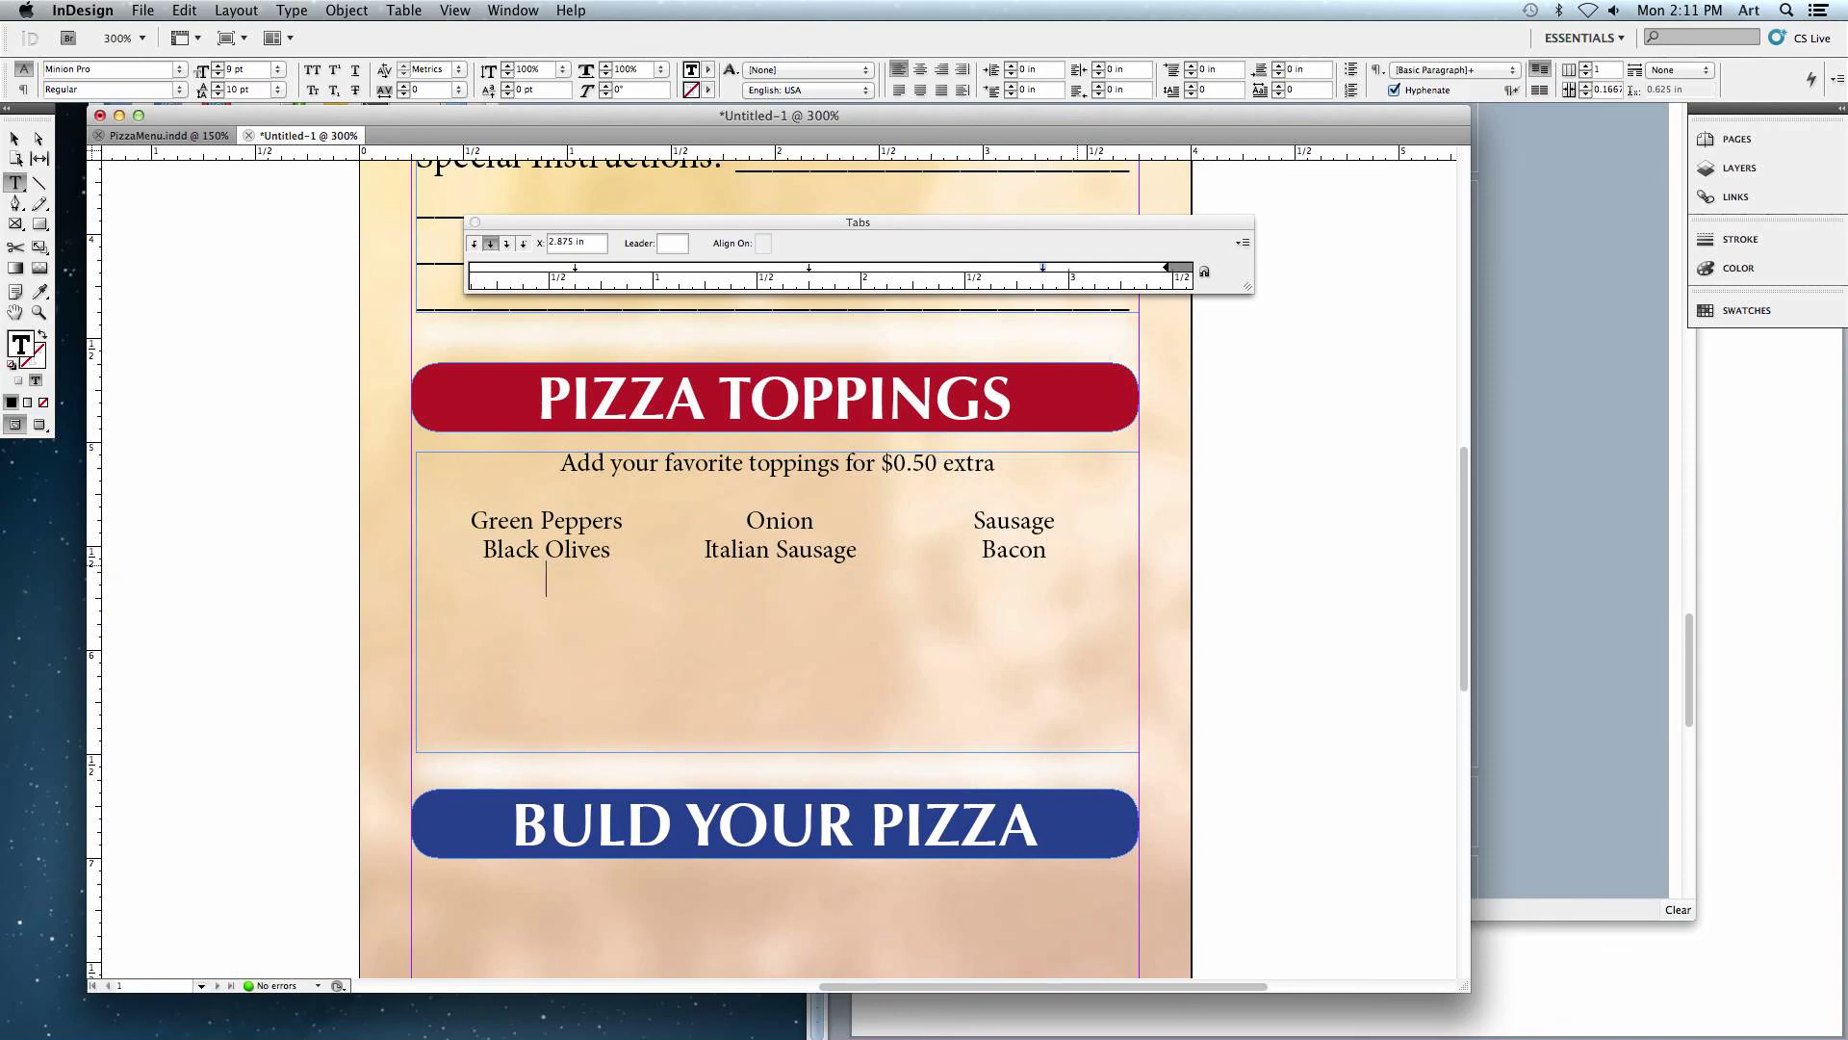
{"action": "type", "text": "Roma Tomatoes"}
{"action": "key", "text": "Tab"}
{"action": "type", "text": "Pineapple"}
{"action": "key", "text": "Tab"}
{"action": "type", "text": "Gril"}
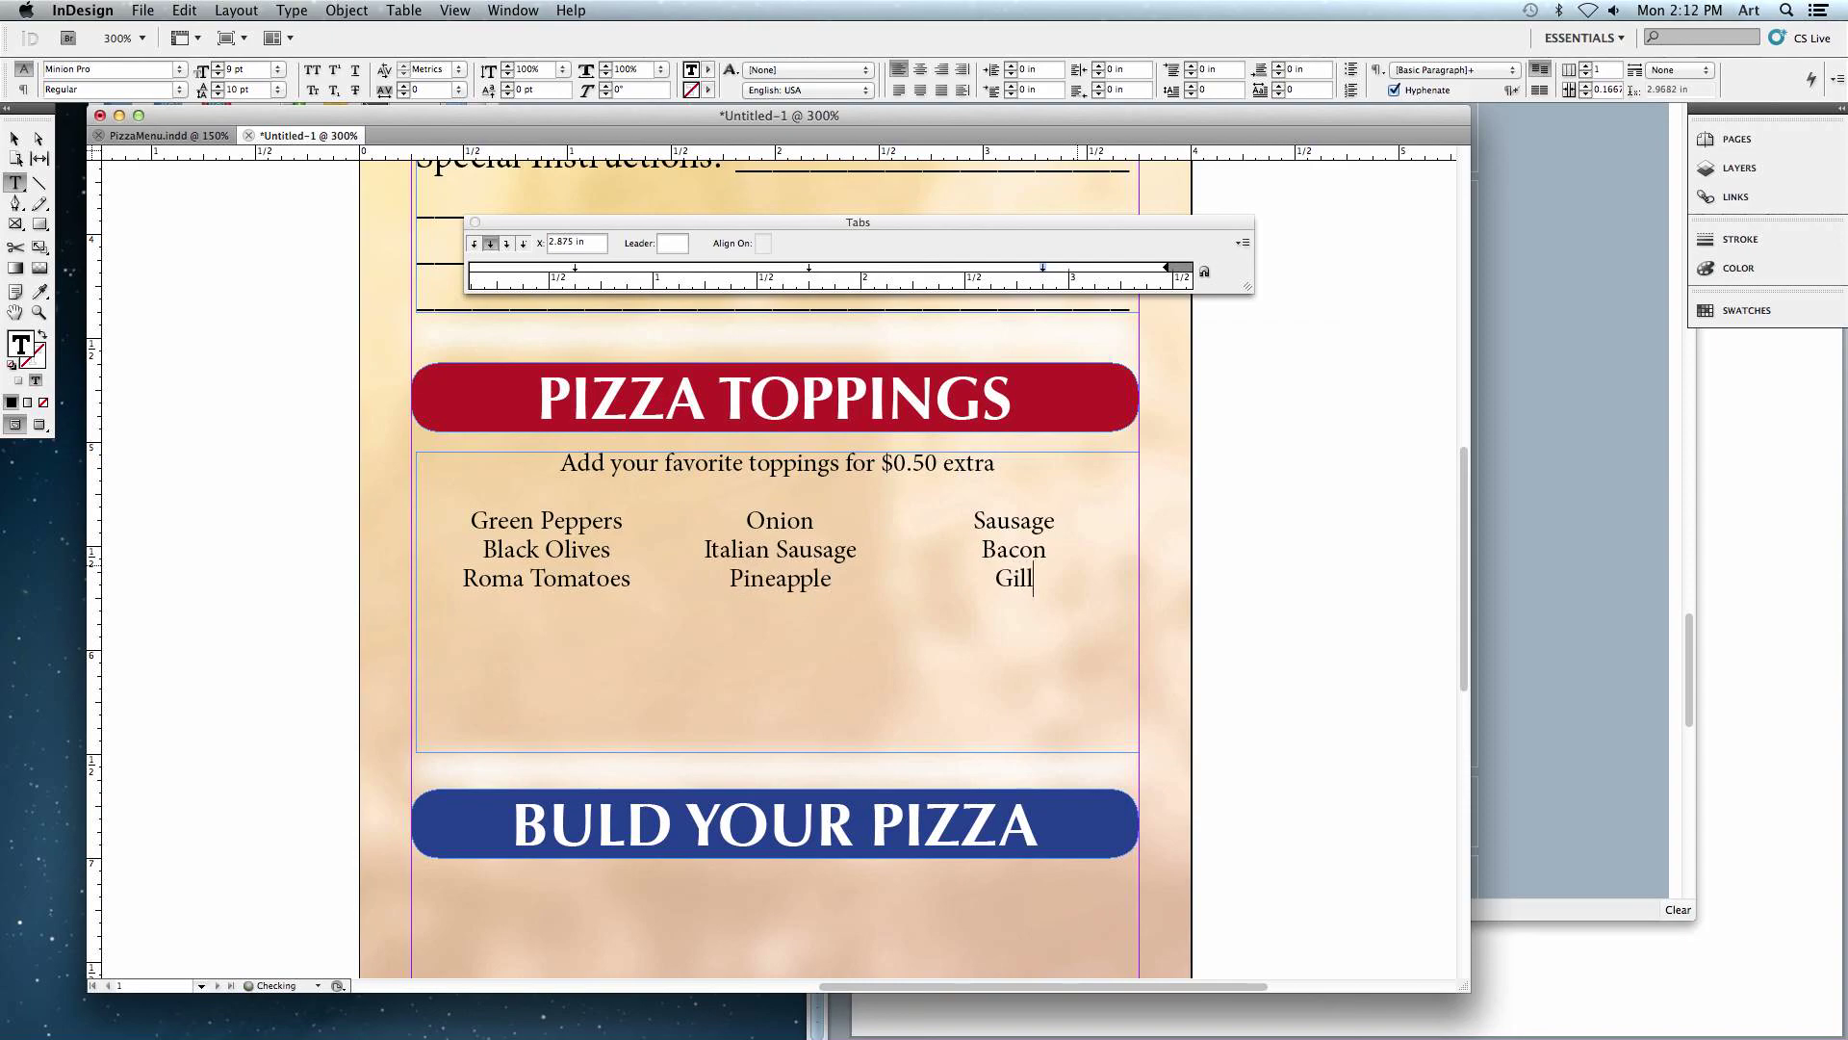
{"action": "key", "text": "BackSpace"}
{"action": "key", "text": "BackSpace"}
{"action": "key", "text": "BackSpace"}
{"action": "type", "text": "rilled Chicken"}
- Add a fourth tabbed row of placeholder text: "sdl;fjkas ;lkj", "alsdkfj ;alsdkj" and "asdfadsf"
{"action": "key", "text": "Return"}
{"action": "type", "text": "sdl;fjkas ;lkj"}
{"action": "key", "text": "Tab"}
{"action": "type", "text": "alsdkfj ;alsdkj"}
{"action": "key", "text": "Tab"}
{"action": "type", "text": "asdfadsf"}
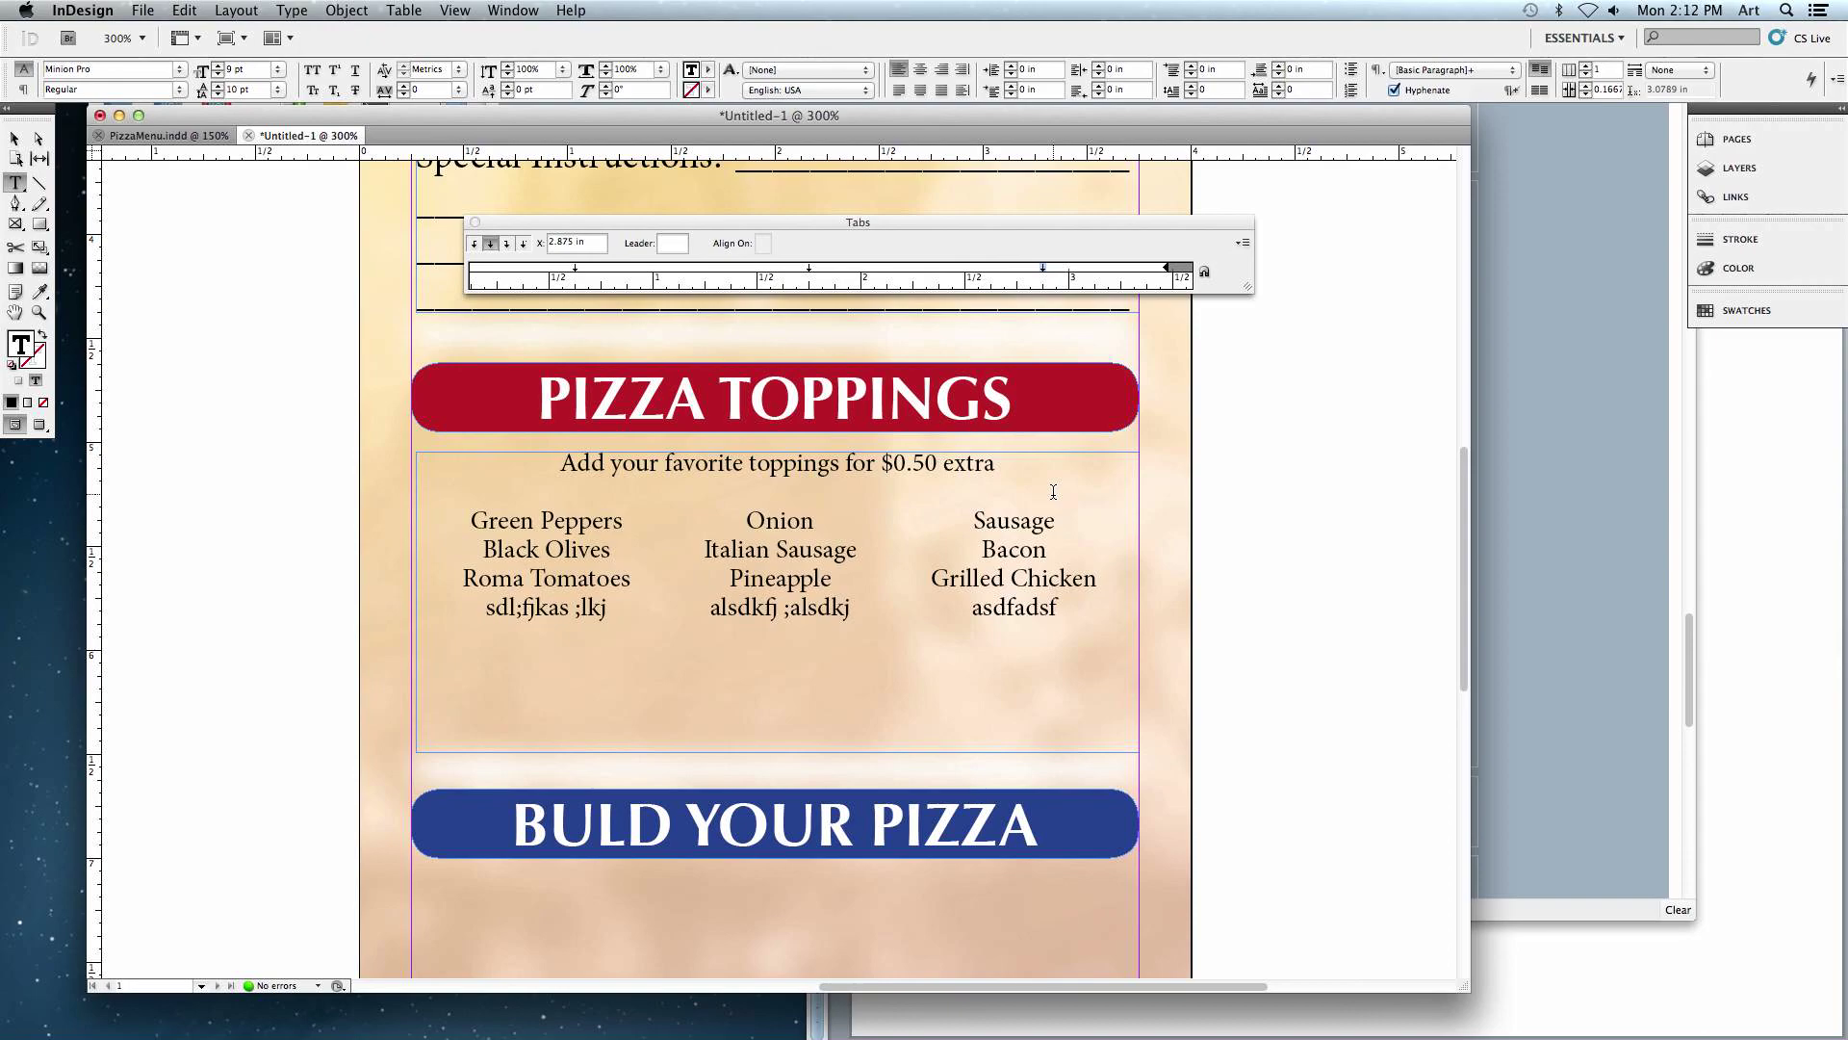
- Switch to Remote Desktop and quit it, stopping its active Share Screen tasks
{"action": "mouse_move", "coordinate": [904, 1020]}
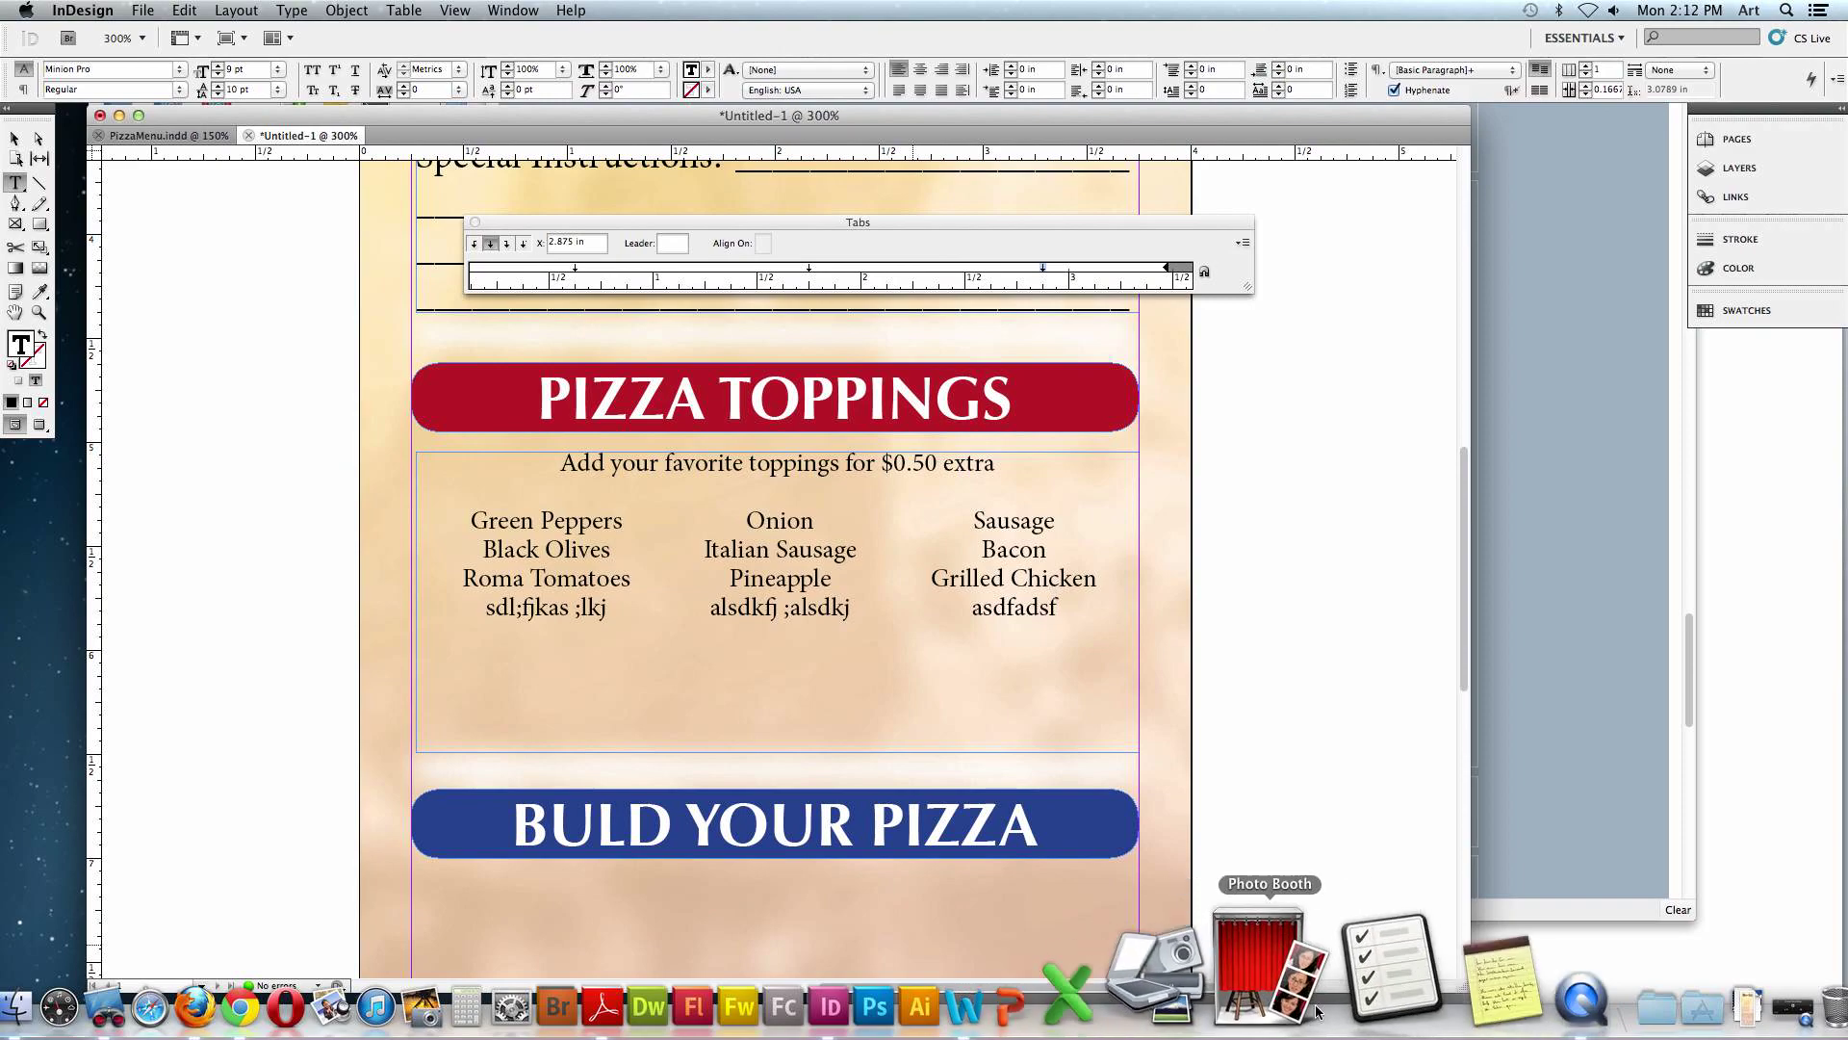
{"action": "left_click", "coordinate": [1458, 977]}
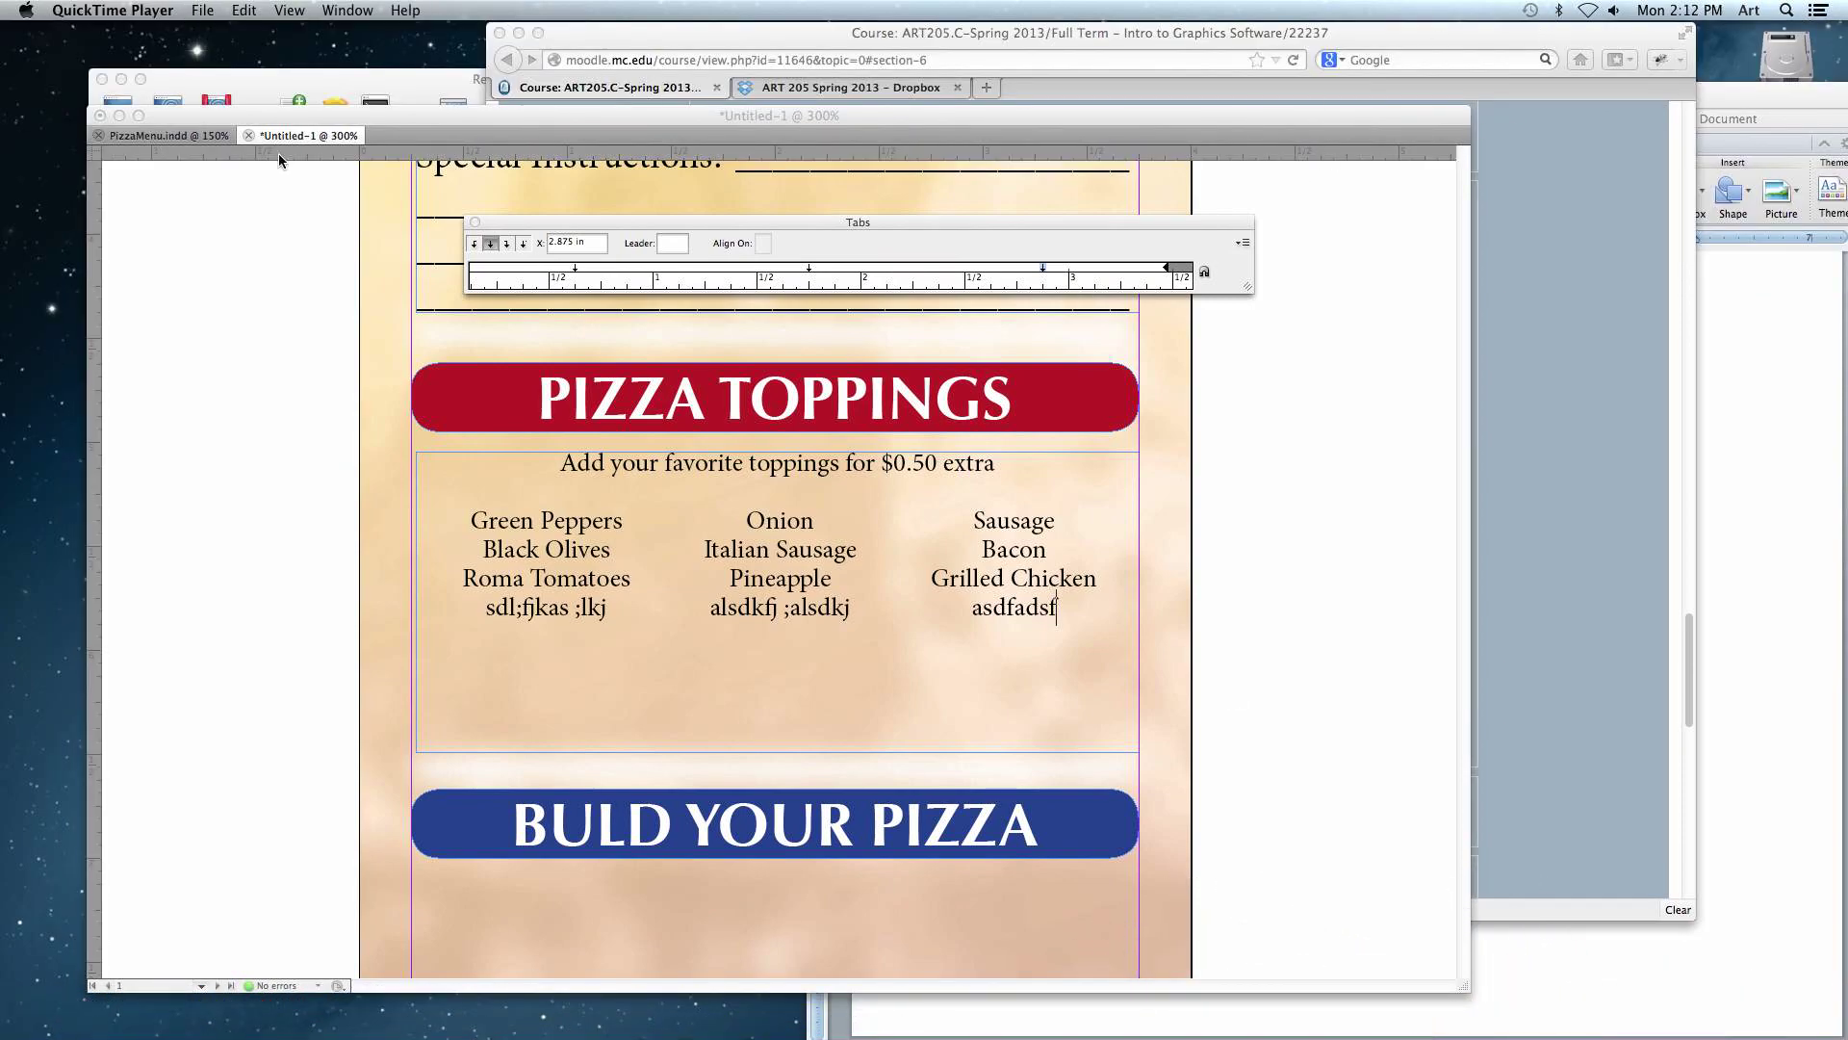
{"action": "left_click", "coordinate": [247, 963]}
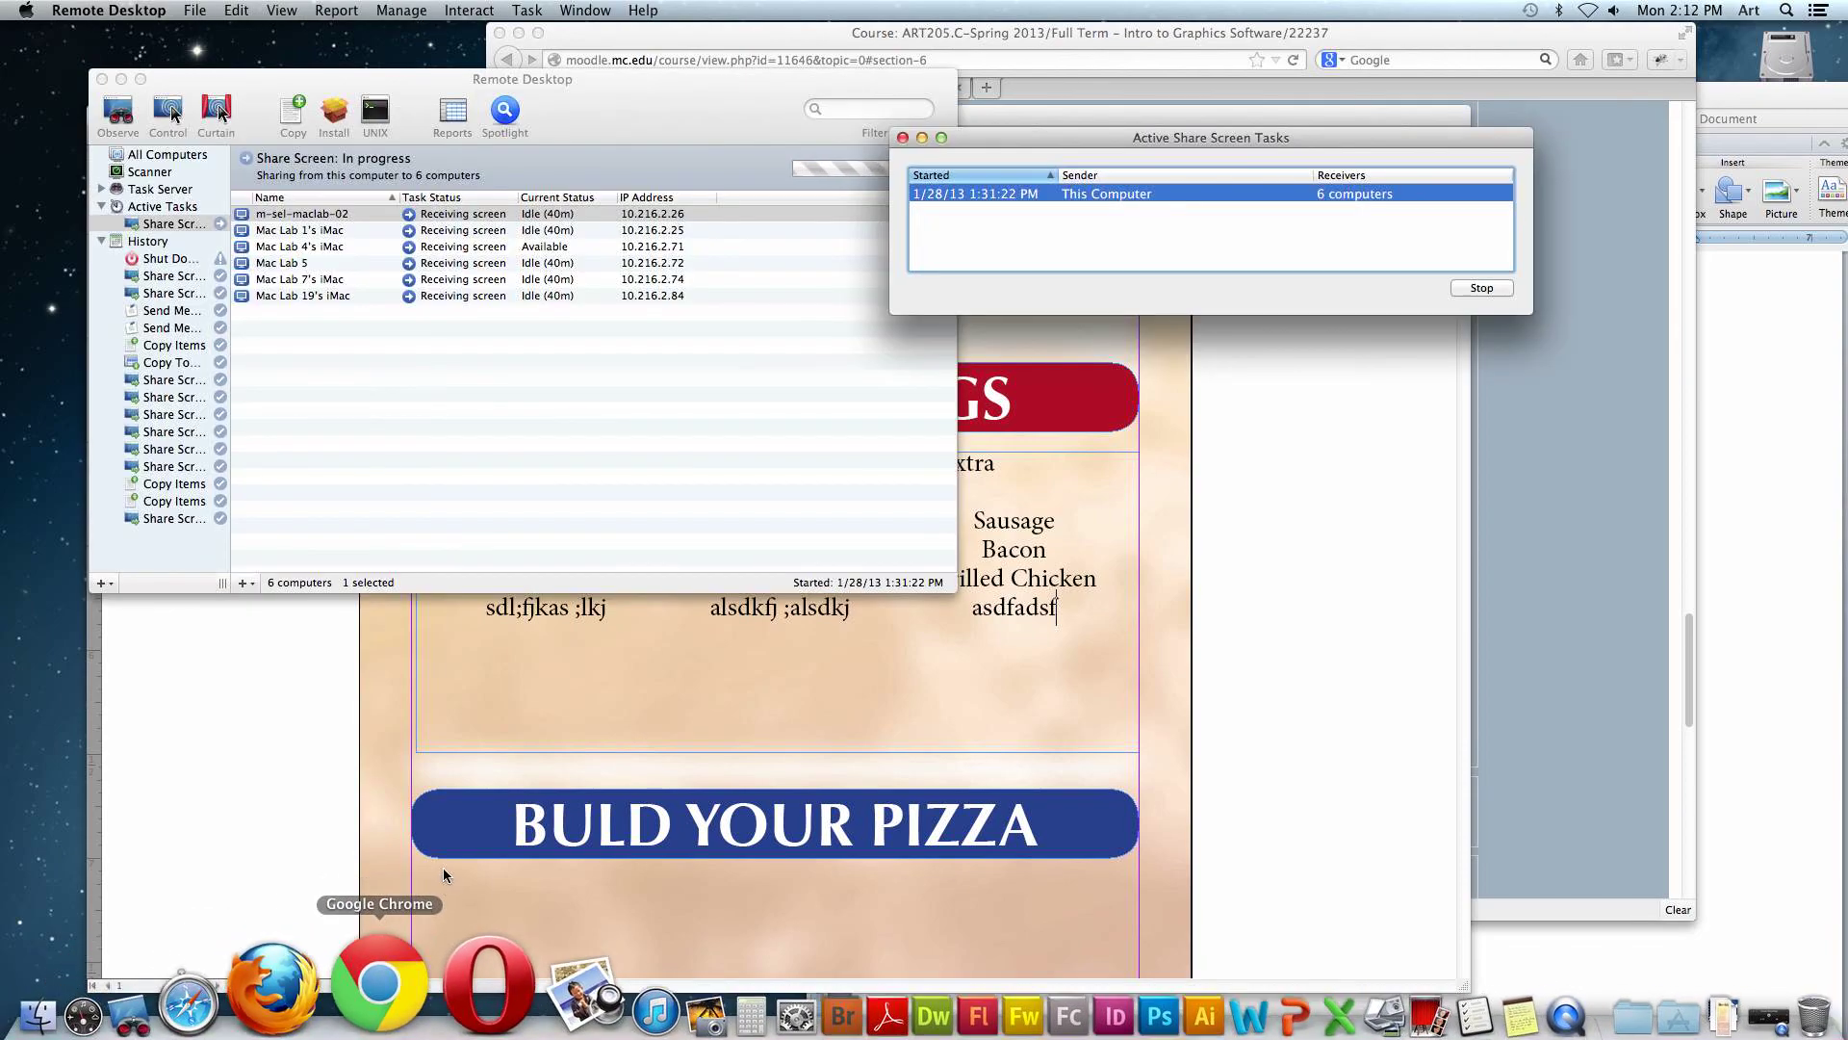
{"action": "key", "text": "super+q"}
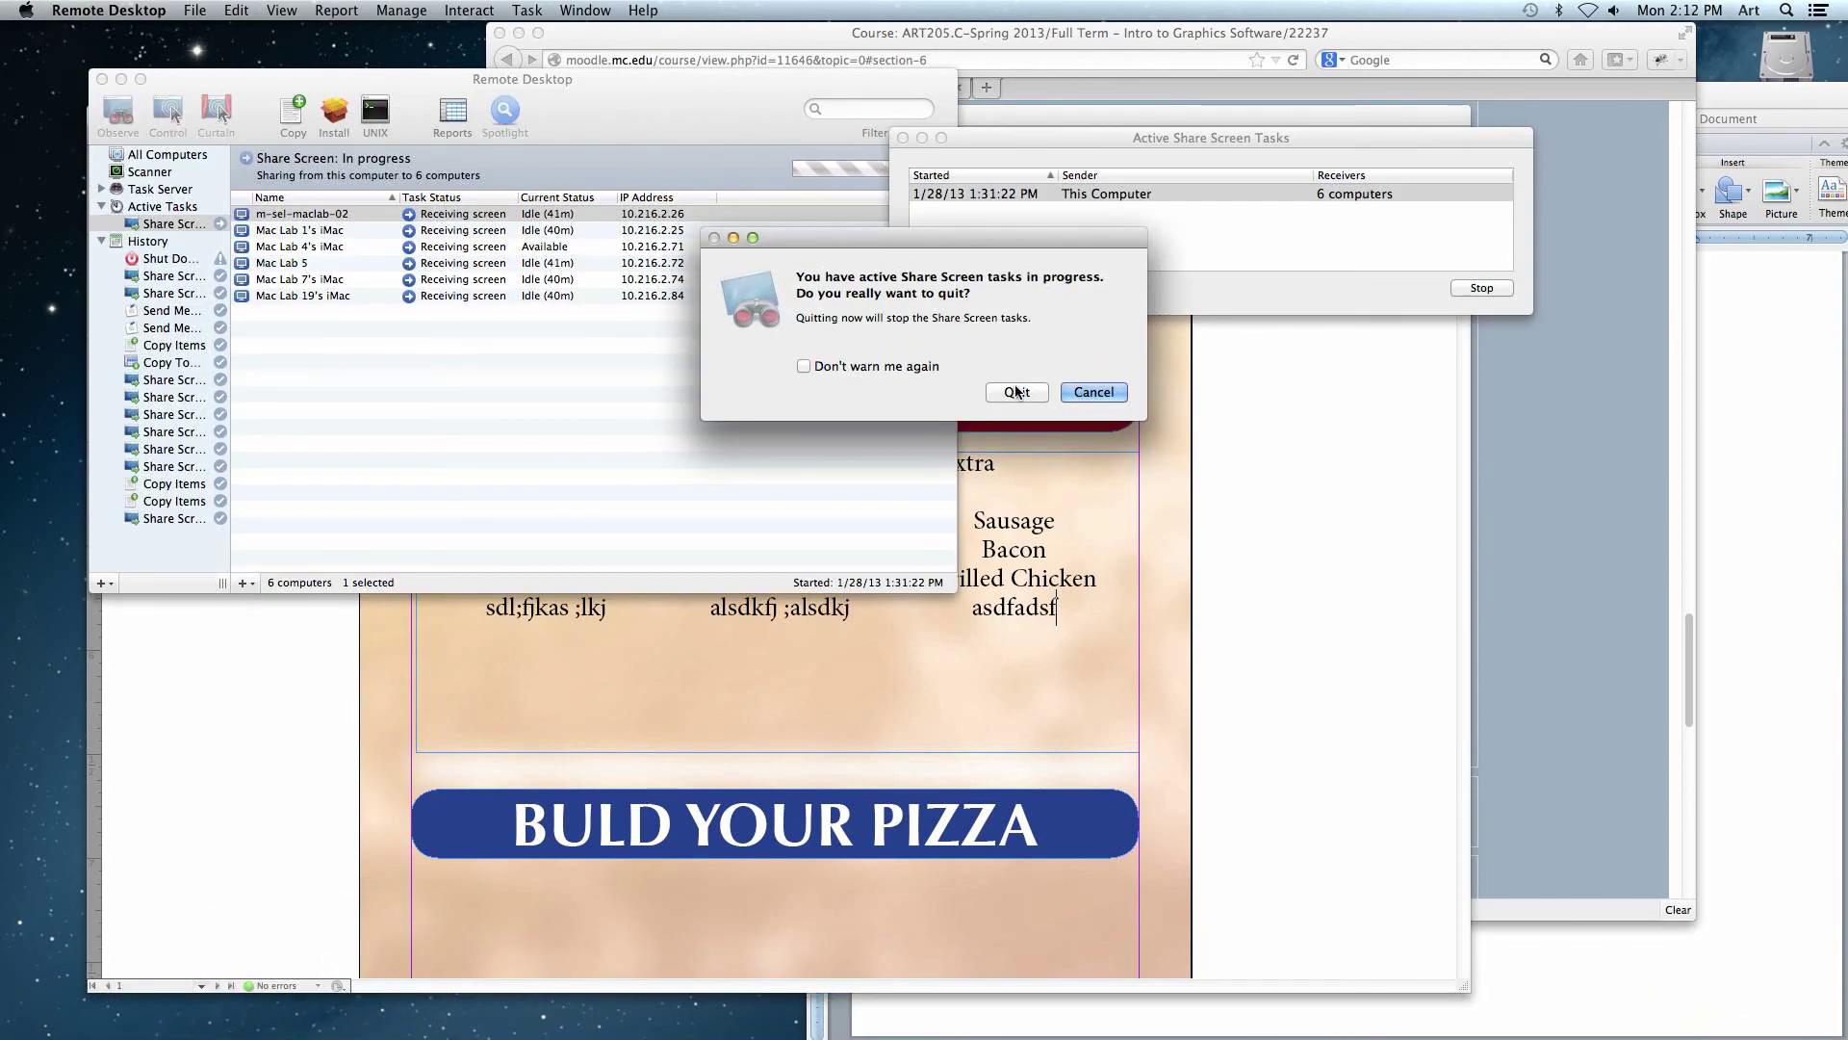
{"action": "left_click", "coordinate": [1015, 392]}
{"action": "mouse_move", "coordinate": [1160, 1016]}
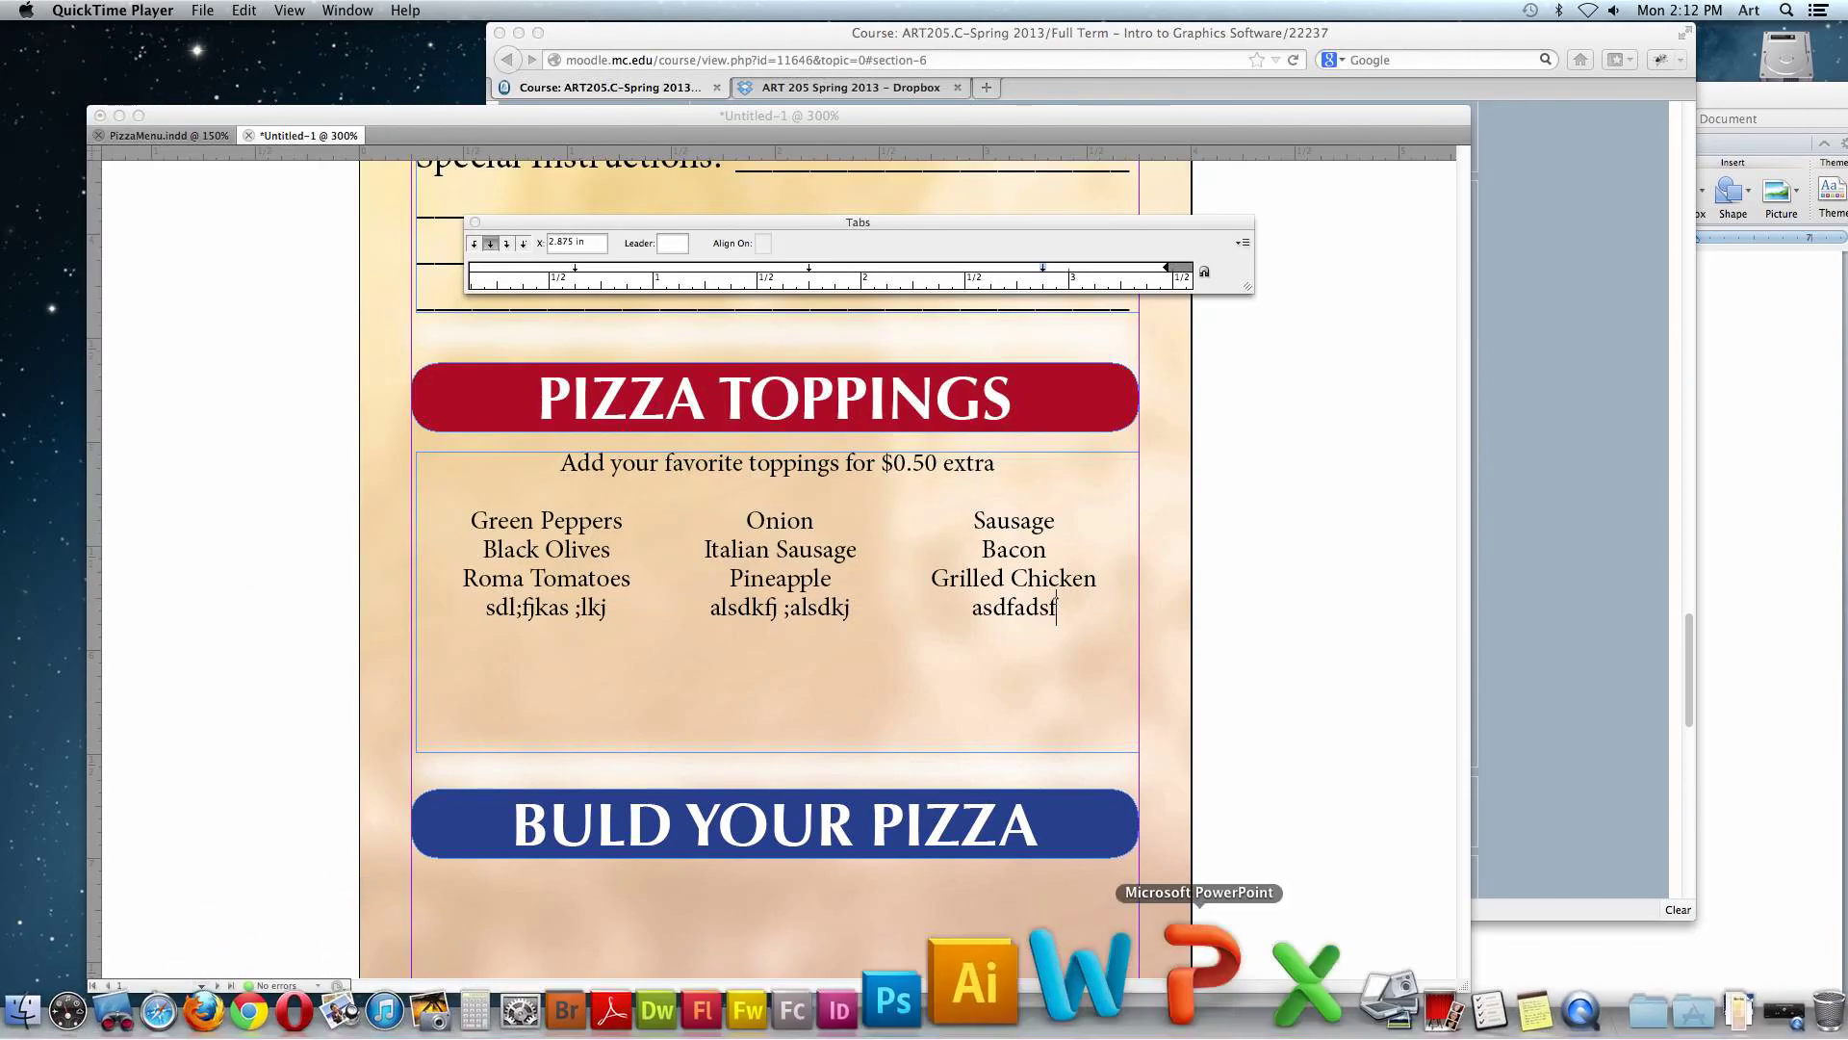